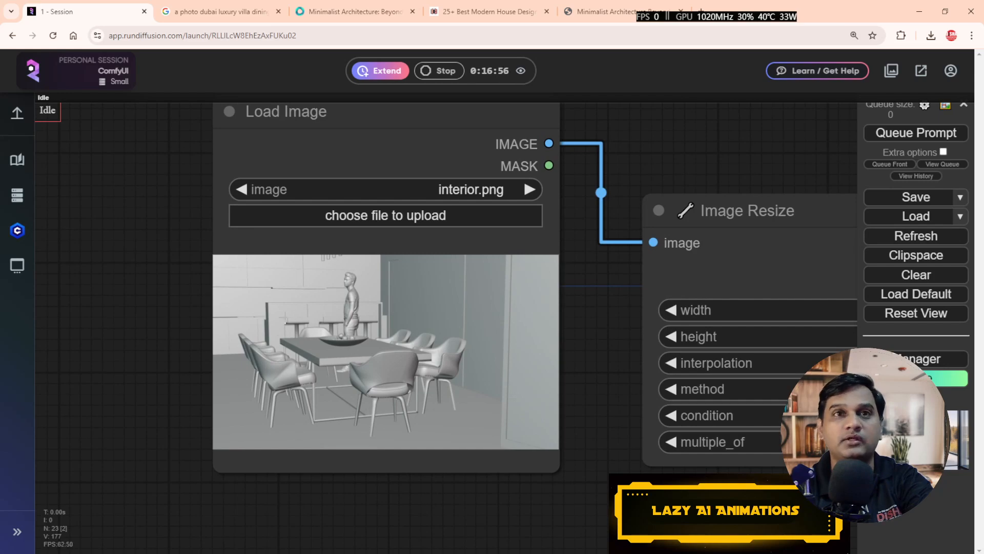
# Step: Examine the ComfyUI node graph from the Load Image node with interior.png through to the Preview Image node
pyautogui.moveTo(648, 468); pyautogui.dragTo(371, 473)
pyautogui.scroll(-10, 429, 464)
pyautogui.scroll(-4, 432, 463)
pyautogui.moveTo(567, 334); pyautogui.dragTo(532, 334)
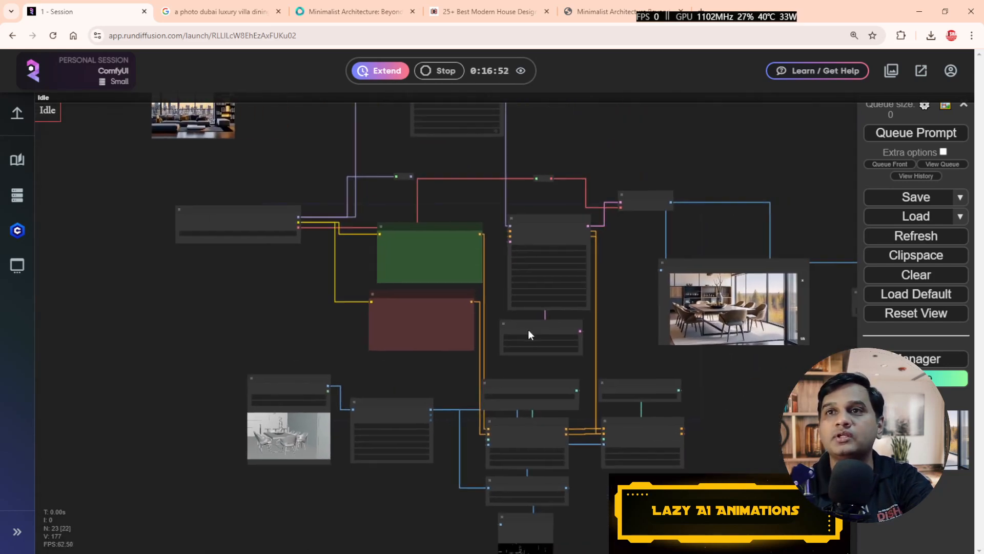
pyautogui.scroll(8, 636, 369)
pyautogui.moveTo(604, 354); pyautogui.dragTo(637, 469)
pyautogui.scroll(3, 638, 468)
# Step: Page through the generated dining room images in the Preview Image node
pyautogui.click(582, 302)
pyautogui.press('Right')
pyautogui.press('Right')
pyautogui.press('Right')
pyautogui.press('Right')
pyautogui.press('Right')
pyautogui.press('Left')
pyautogui.press('Left')
pyautogui.press('Left')
pyautogui.press('Right')
pyautogui.press('Right')
pyautogui.press('Right')
pyautogui.press('Right')
pyautogui.press('Right')
pyautogui.press('Right')
pyautogui.press('Right')
pyautogui.press('Right')
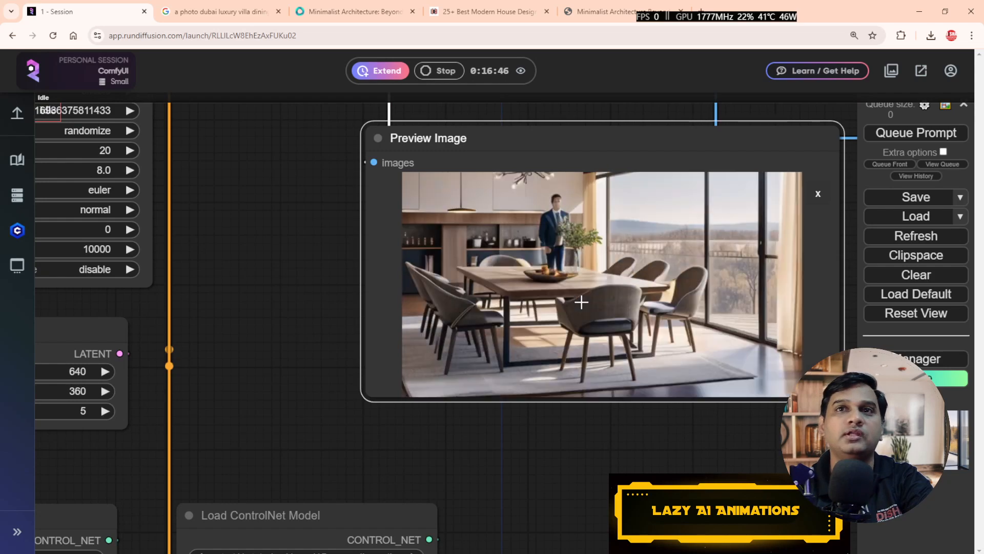
pyautogui.press('Right')
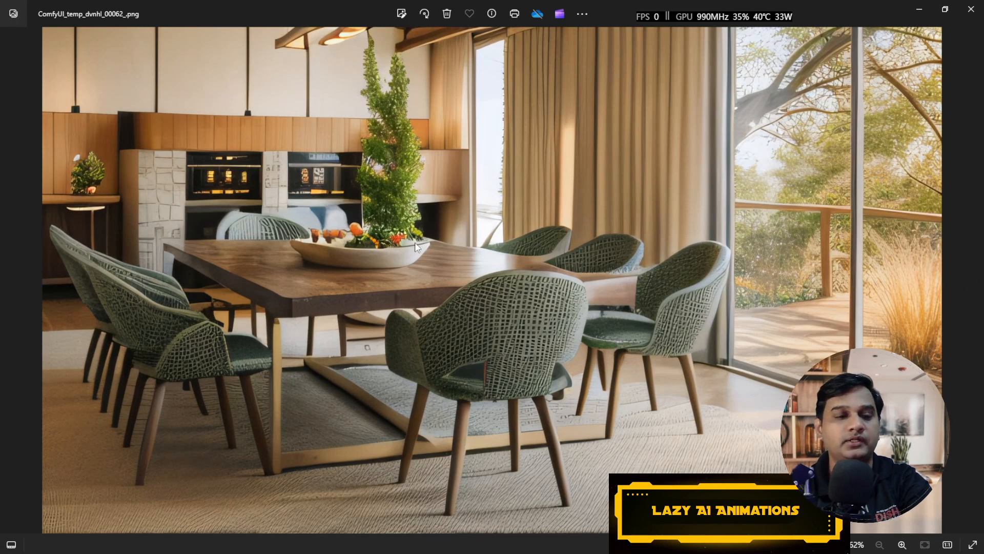
# Step: Switch to the image viewer and arrange ComfyUI_temp_dvnhl_00062_.png side by side with the grey Blender render of the dining room
pyautogui.hotkey('alt', 'Tab')
pyautogui.hotkey('alt', 'Tab')
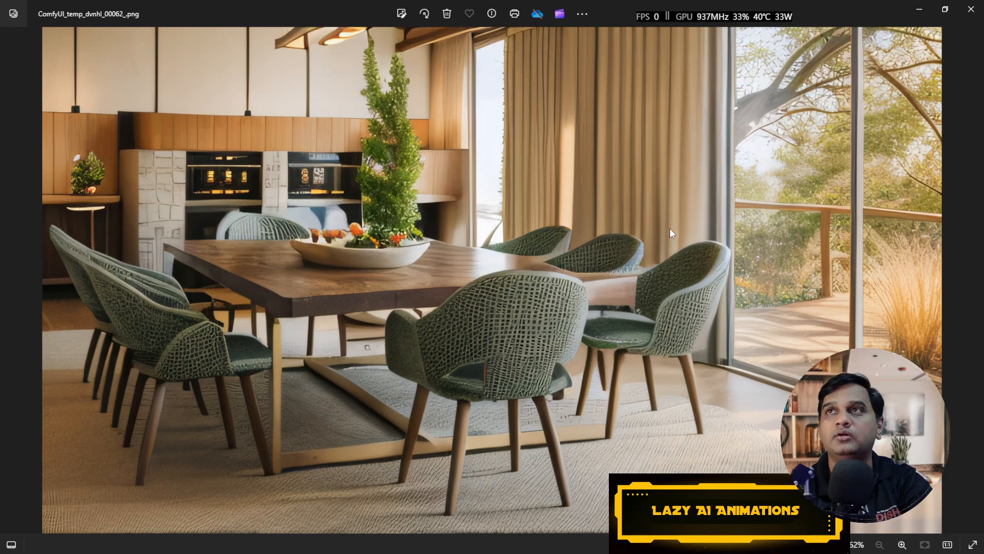
pyautogui.click(945, 9)
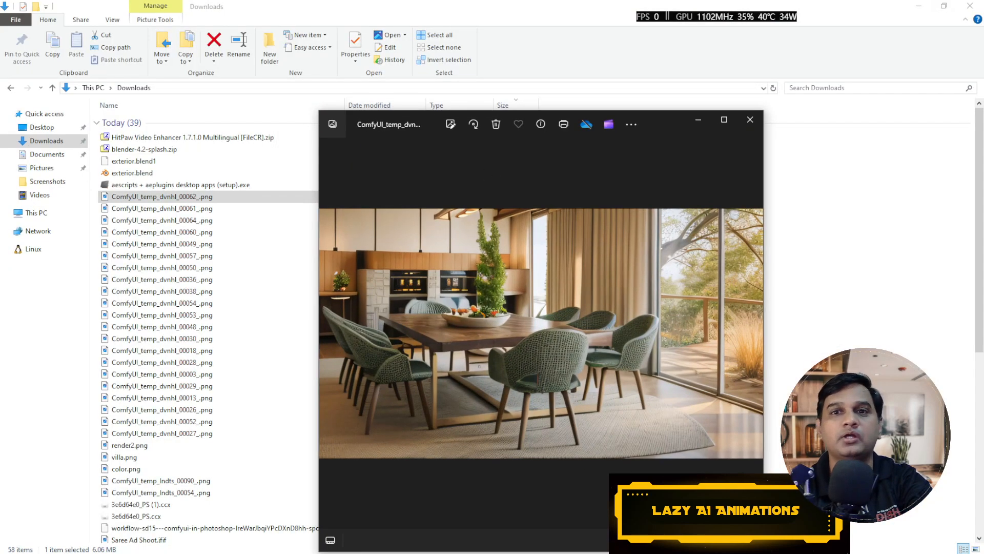
pyautogui.hotkey('alt', 'Tab')
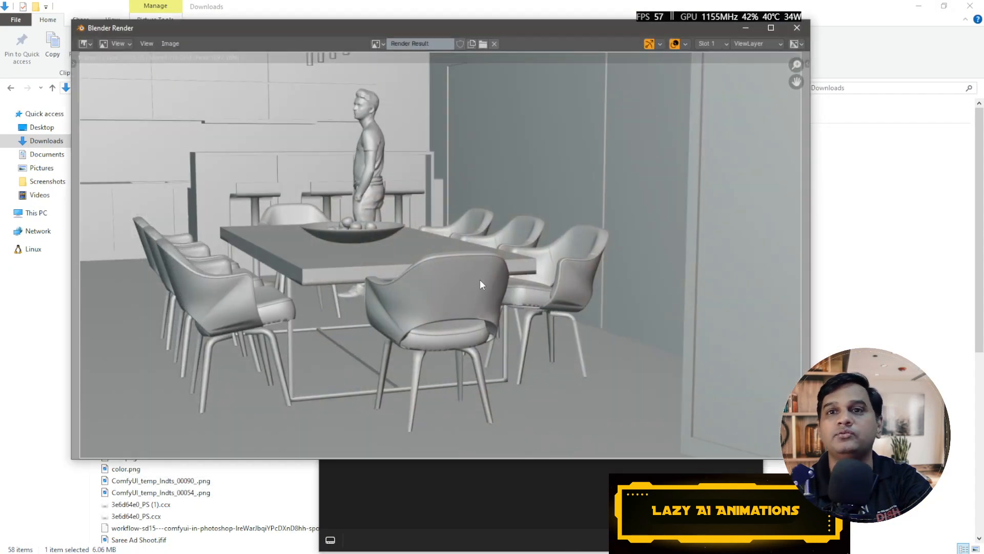
pyautogui.click(500, 506)
pyautogui.moveTo(404, 132); pyautogui.dragTo(694, 107)
pyautogui.click(476, 32)
pyautogui.moveTo(476, 32); pyautogui.dragTo(367, 34)
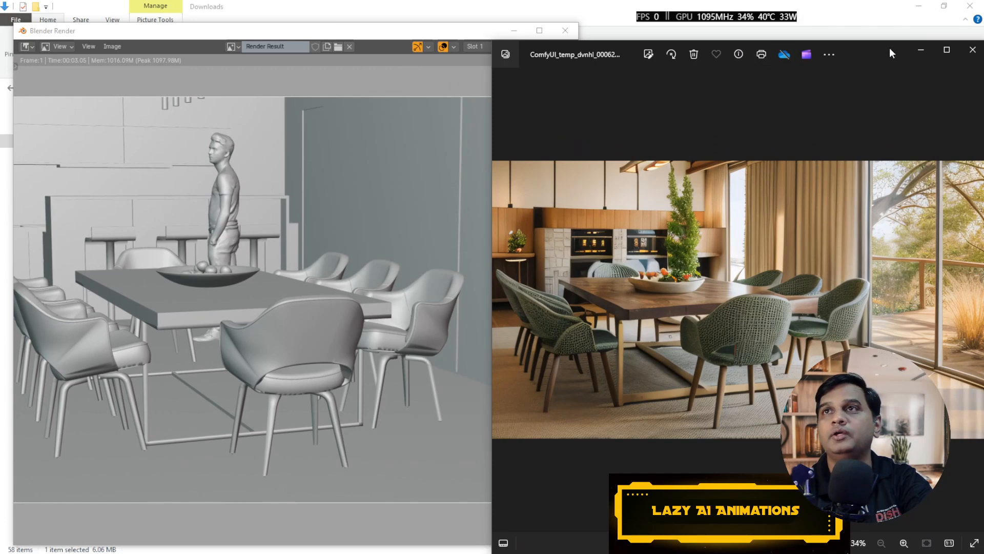
pyautogui.moveTo(890, 47); pyautogui.dragTo(863, 47)
# Step: Browse the generated dining room images in the viewer and compare them with the grey Blender render
pyautogui.press('Right')
pyautogui.press('Right')
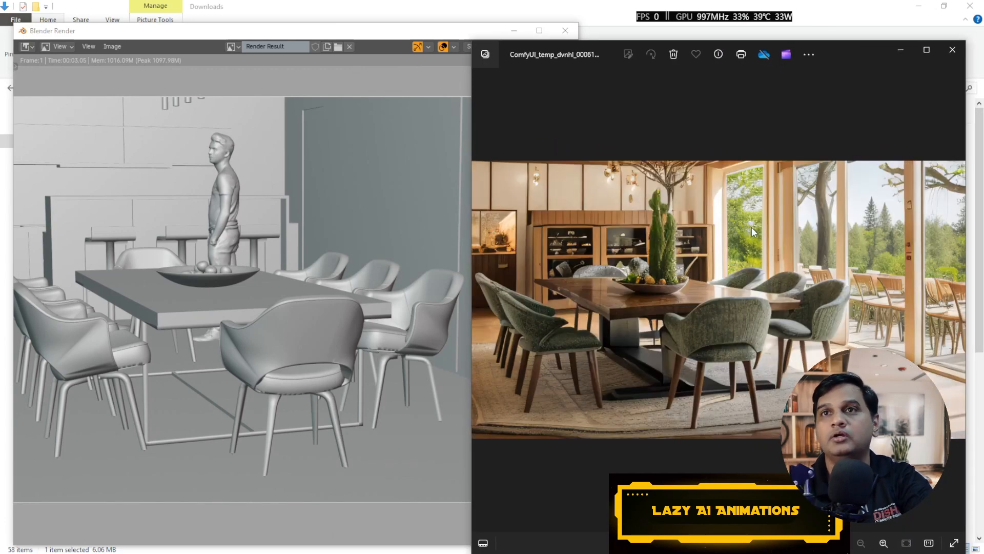
pyautogui.press('Right')
pyautogui.press('Right')
pyautogui.press('Right')
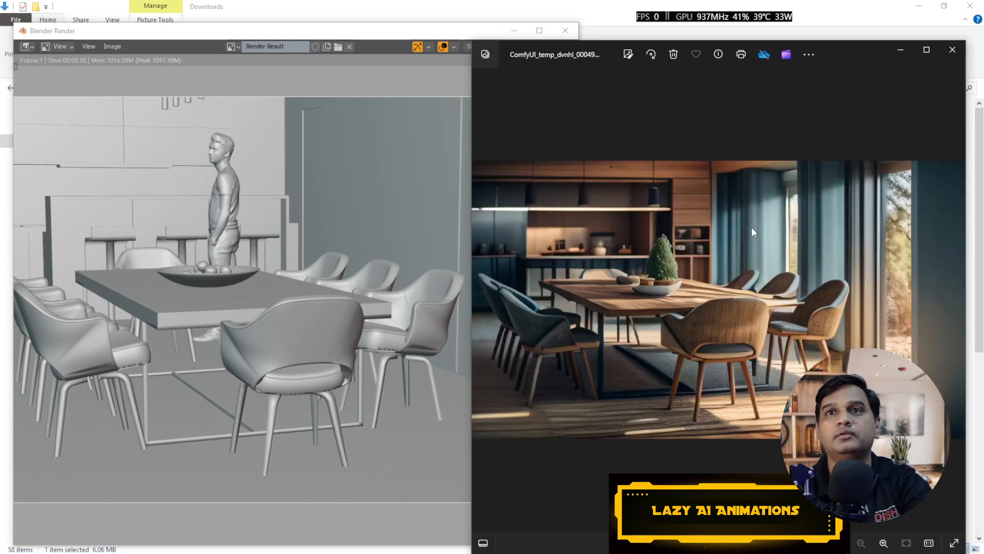
pyautogui.press('Right')
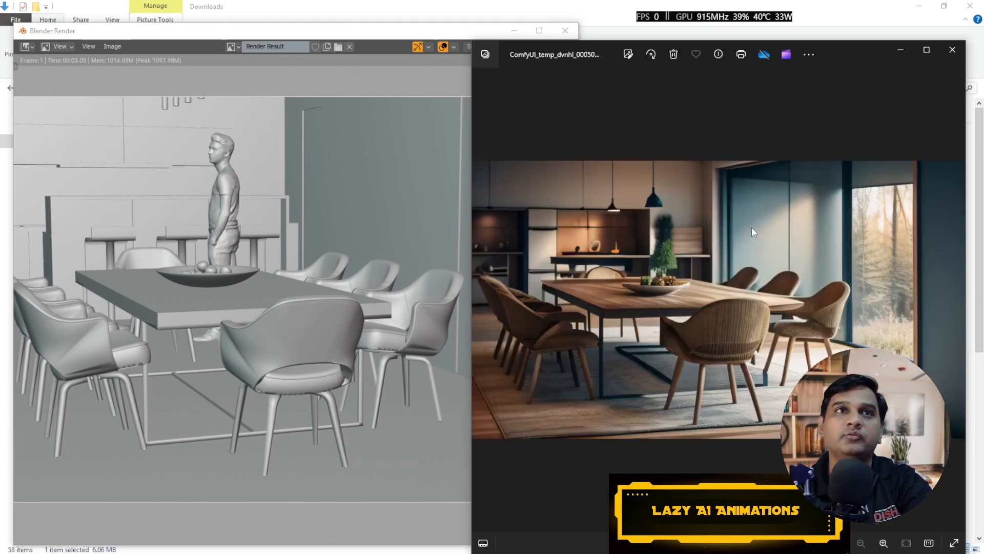
pyautogui.press('Right')
pyautogui.press('Right')
pyautogui.press('Right')
pyautogui.press('Right')
# Step: Continue browsing through the generated night-time villa exteriors as far as the normal-coloured villa.png
pyautogui.press('Right')
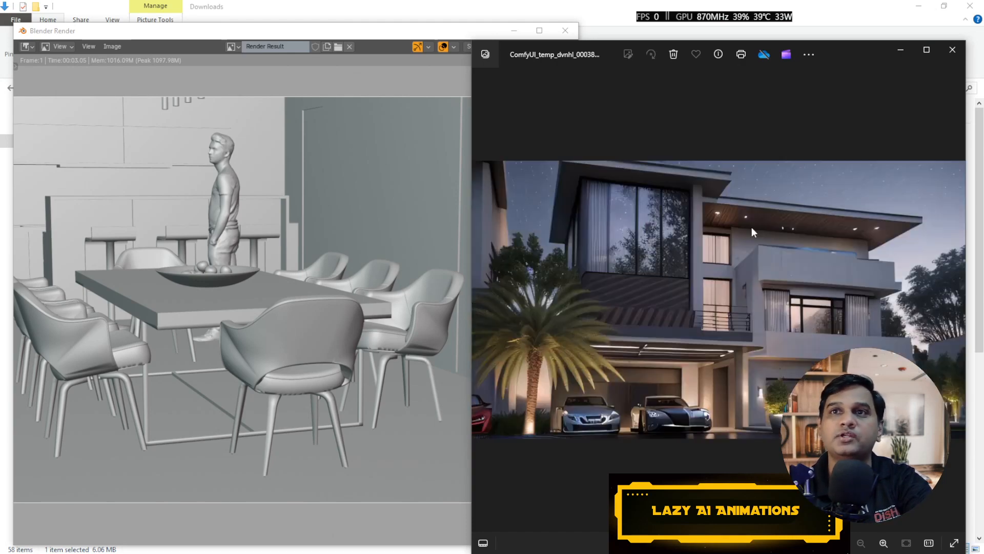
pyautogui.press('Right')
pyautogui.press('Right')
pyautogui.press('Right')
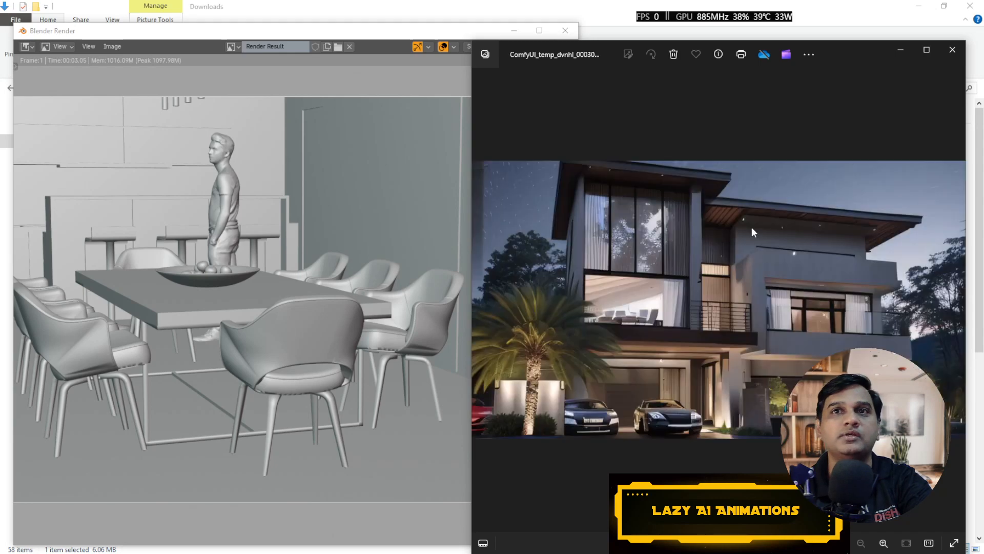
pyautogui.press('Right')
pyautogui.press('Right')
pyautogui.press('Right')
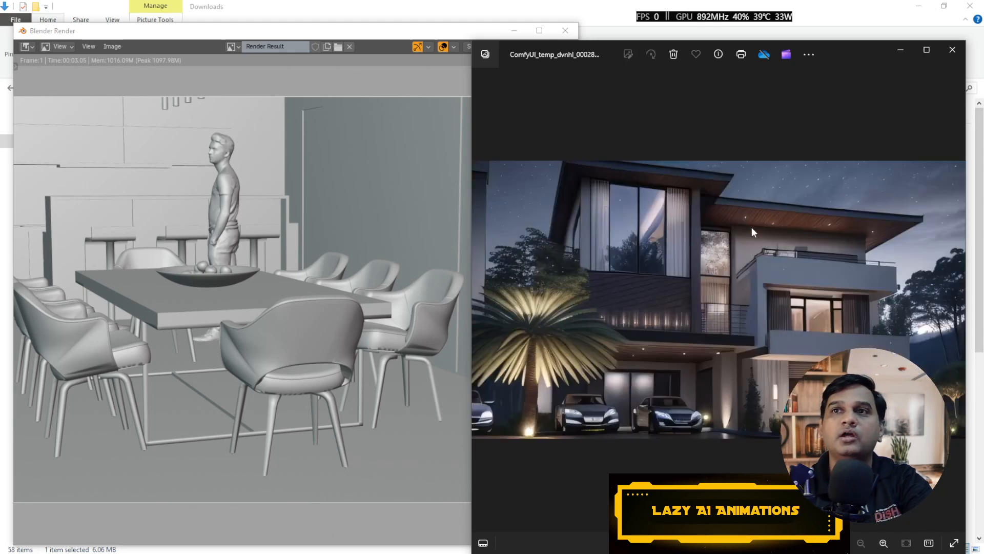
pyautogui.press('Right')
pyautogui.press('Right')
pyautogui.press('Right')
pyautogui.press('Right')
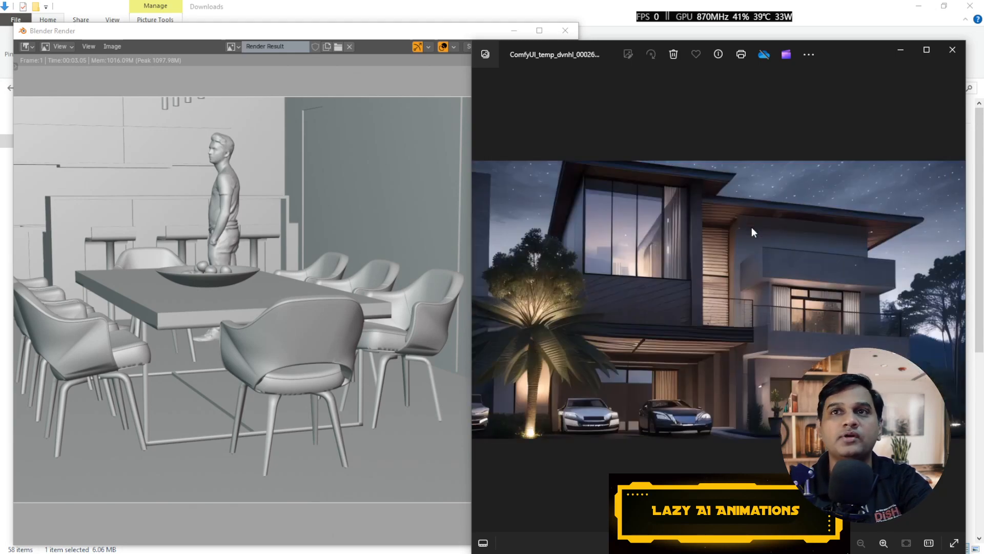
pyautogui.press('Right')
pyautogui.press('Left')
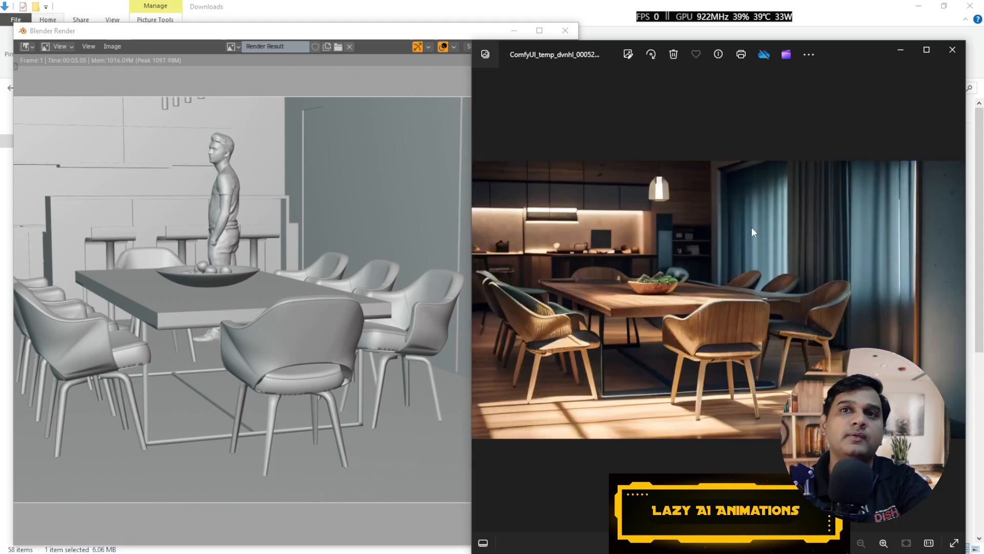
pyautogui.press('Right')
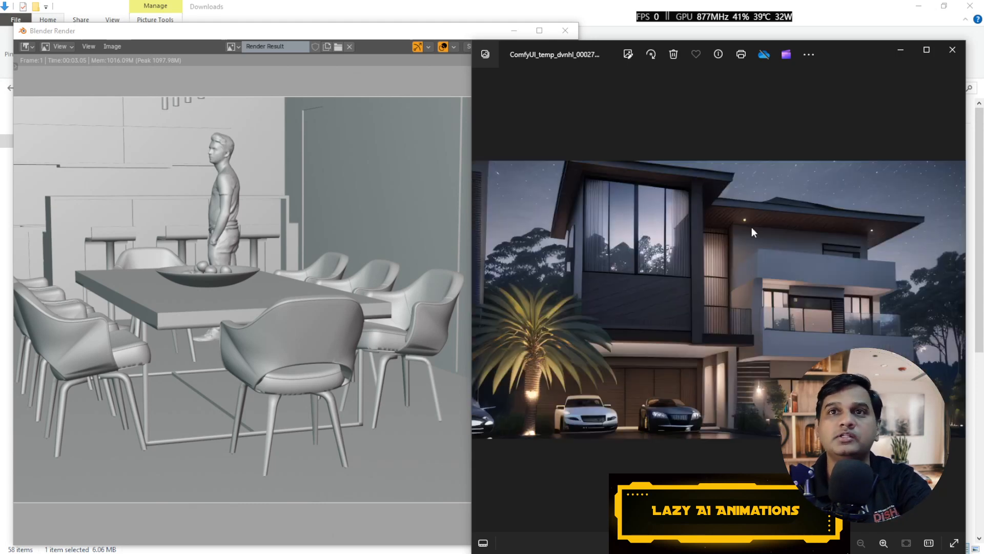
pyautogui.press('Right')
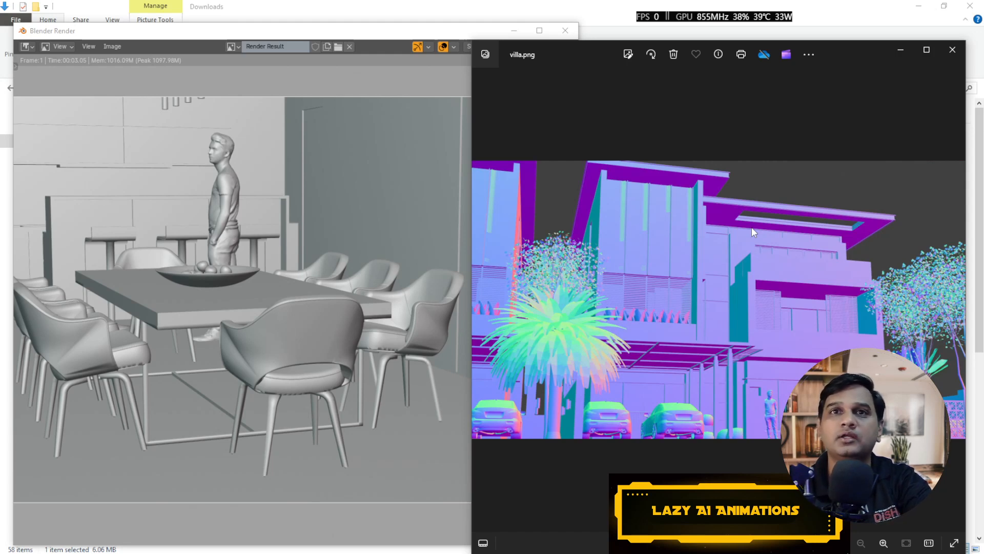
# Step: Go back from villa.png through the generated villa images to review them again
pyautogui.press('Left')
pyautogui.press('Left')
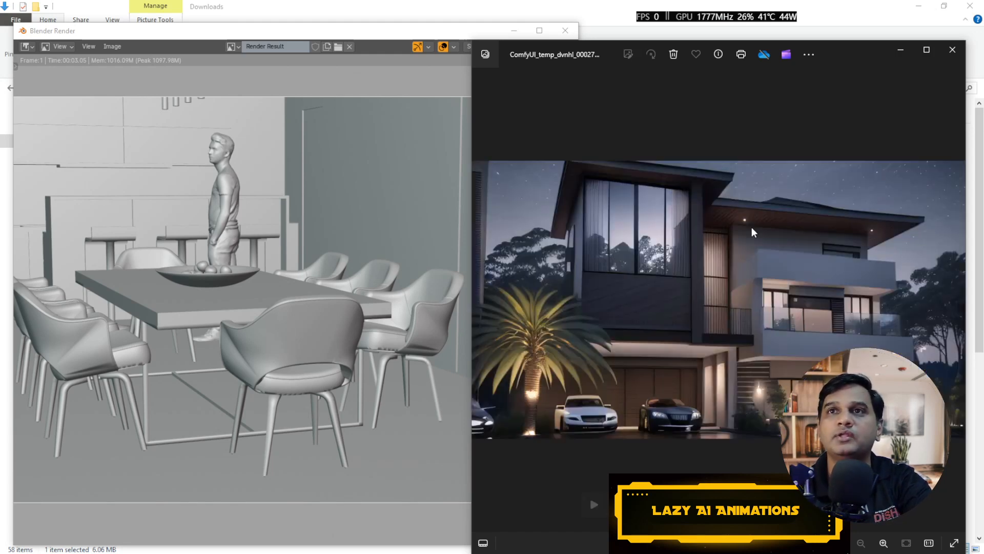
pyautogui.press('Left')
pyautogui.press('Left')
pyautogui.press('Left')
pyautogui.press('Left')
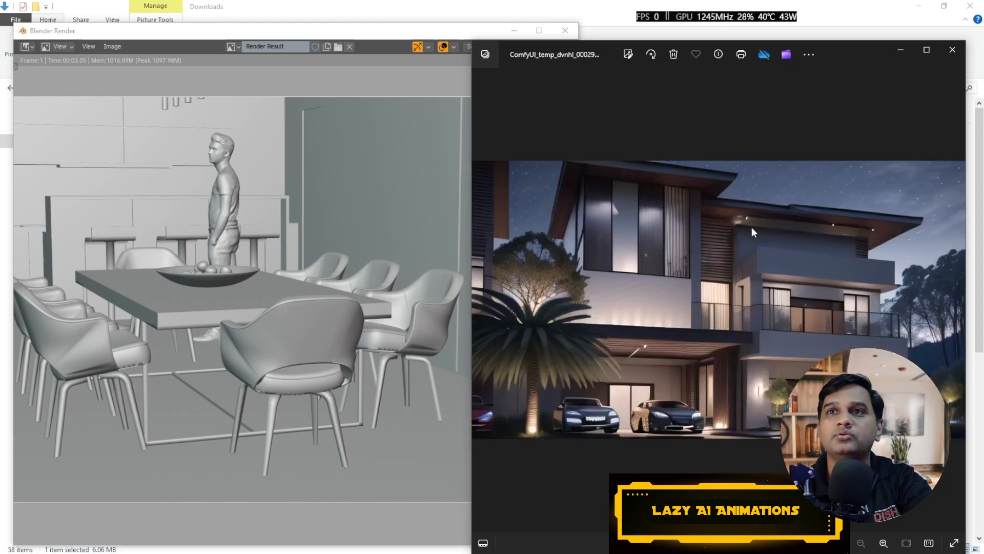
pyautogui.press('Left')
pyautogui.press('Left')
pyautogui.press('Left')
pyautogui.press('Left')
pyautogui.press('Left')
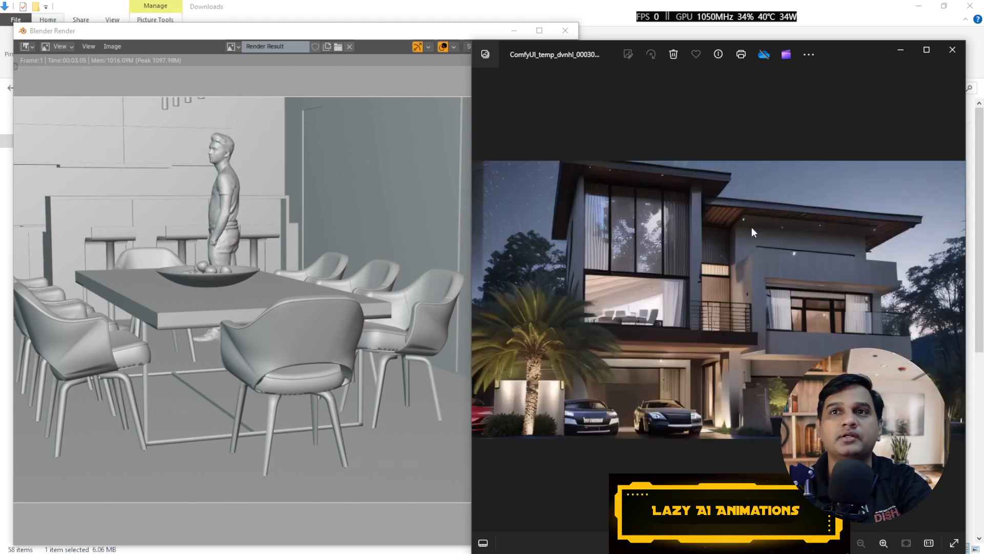
pyautogui.press('Left')
pyautogui.press('Left')
pyautogui.press('Left')
pyautogui.press('Left')
pyautogui.press('Left')
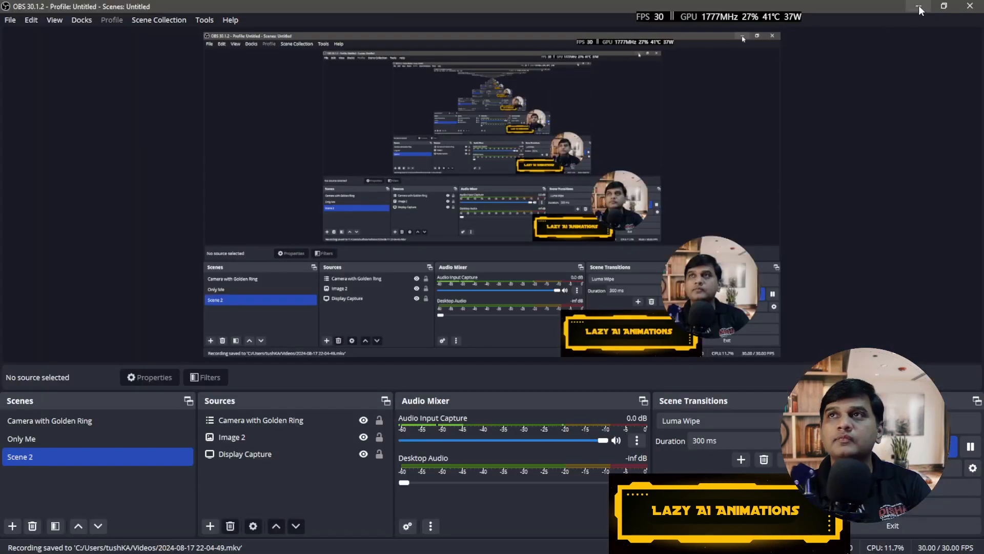
# Step: Switch to Blender and inspect the villa model in exterior.blend from another angle, ending in the camera view
pyautogui.click(918, 5)
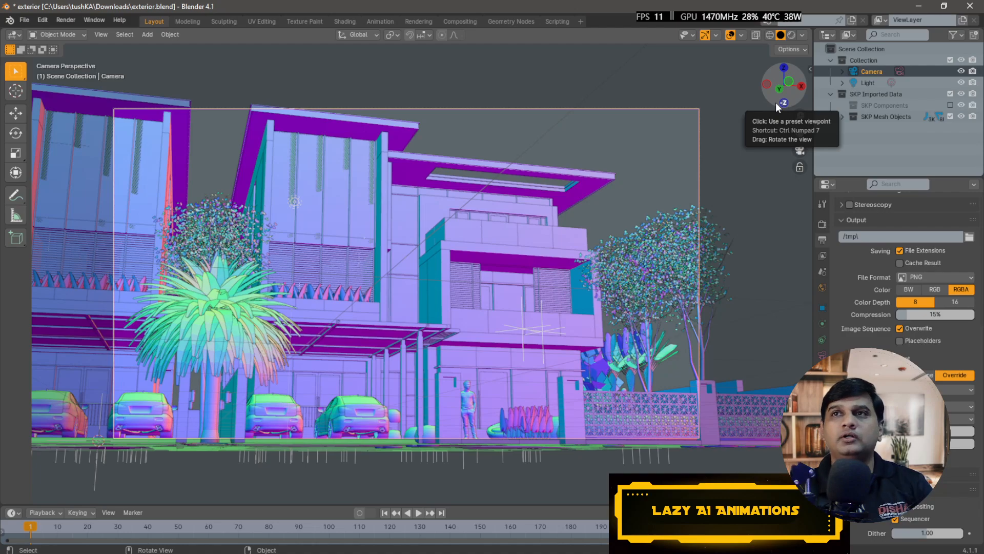
pyautogui.moveTo(667, 213); pyautogui.dragTo(425, 271)
pyautogui.scroll(-5, 543, 228)
pyautogui.scroll(8, 484, 279)
pyautogui.scroll(-6, 405, 261)
pyautogui.press('KP_0')
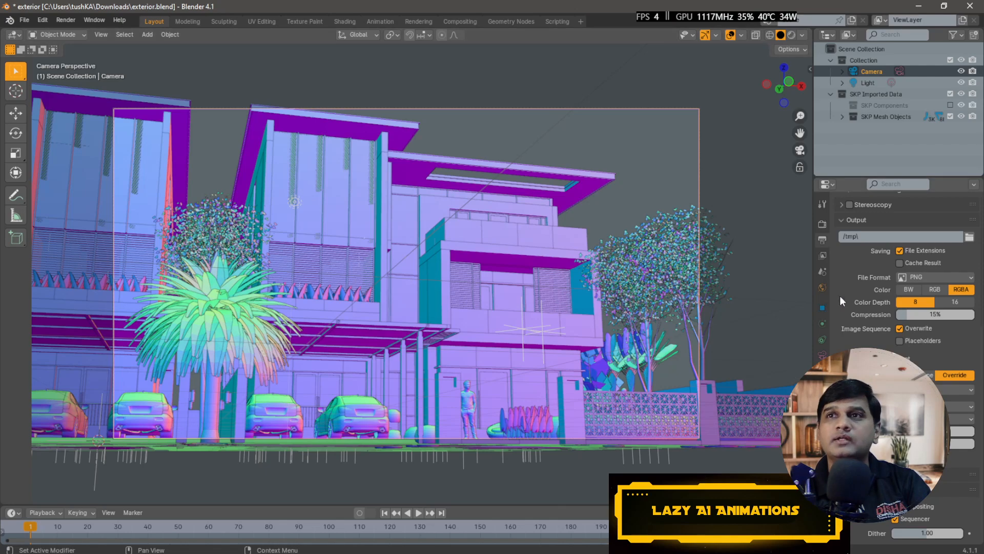
# Step: Set the render engine to Workbench with 32 render samples and Single Pass Anti-Aliasing for the viewport
pyautogui.click(822, 225)
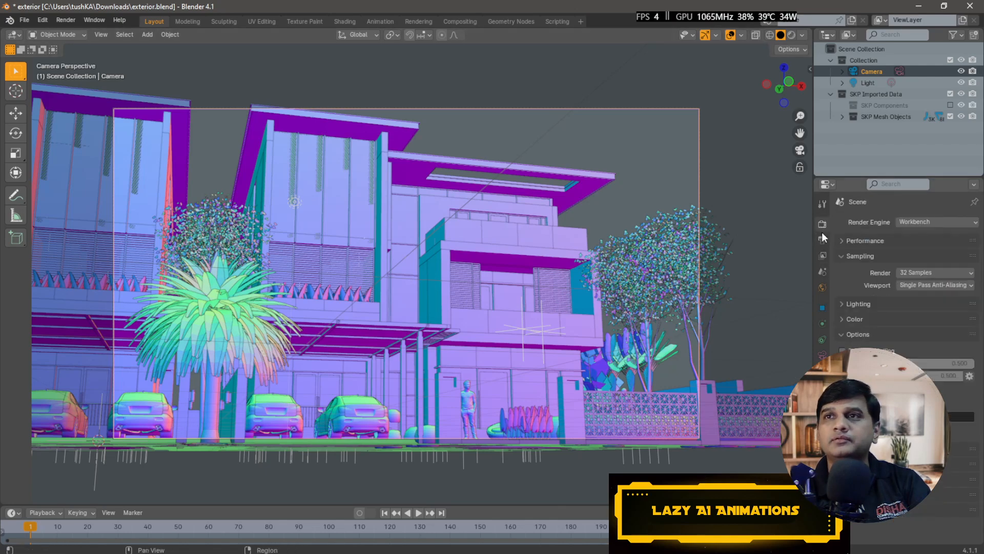
pyautogui.click(937, 224)
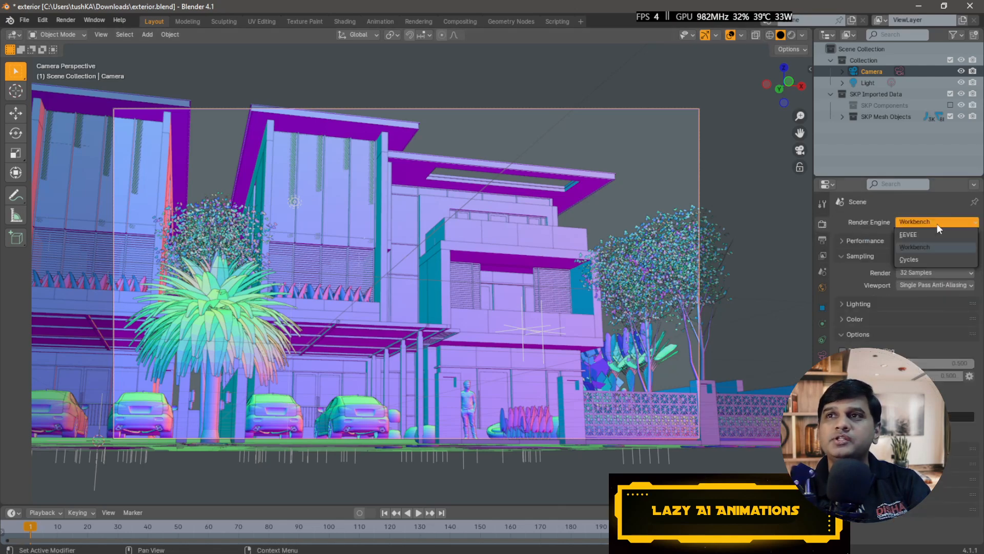
pyautogui.click(928, 248)
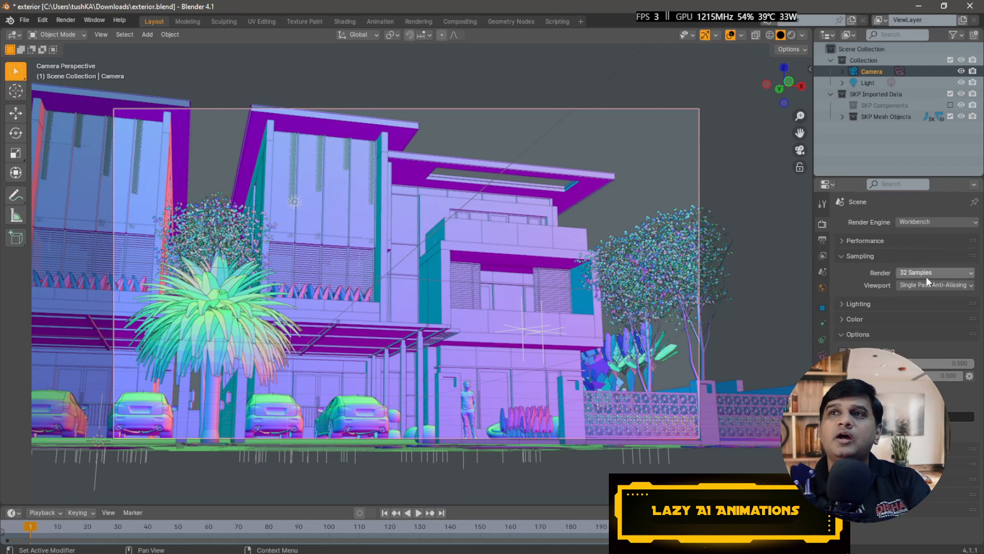
pyautogui.click(927, 273)
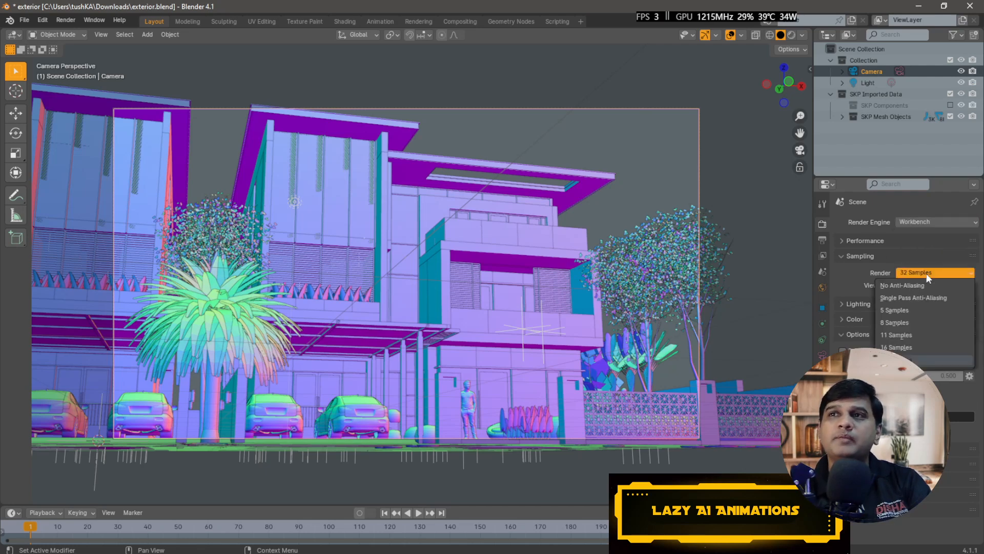
pyautogui.click(918, 358)
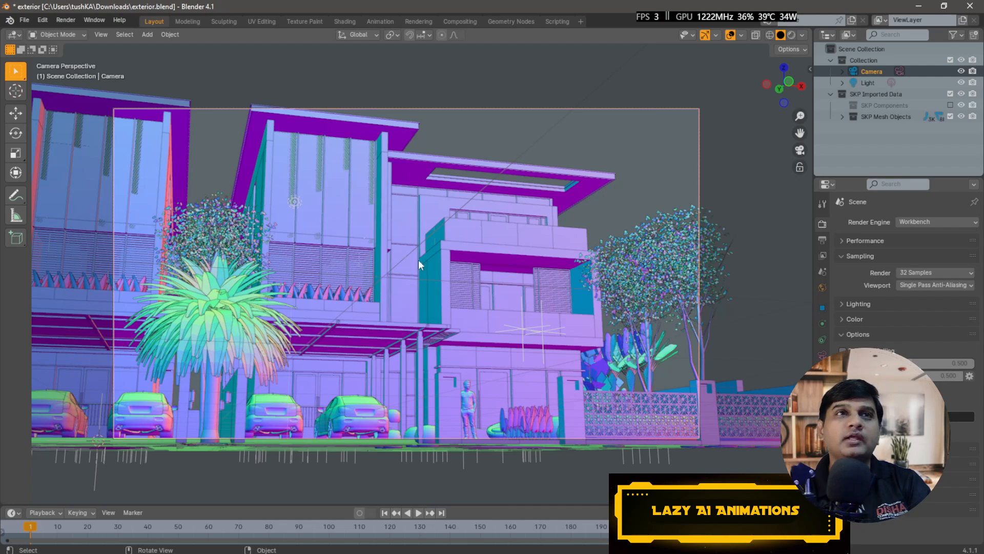
pyautogui.click(912, 287)
pyautogui.click(913, 285)
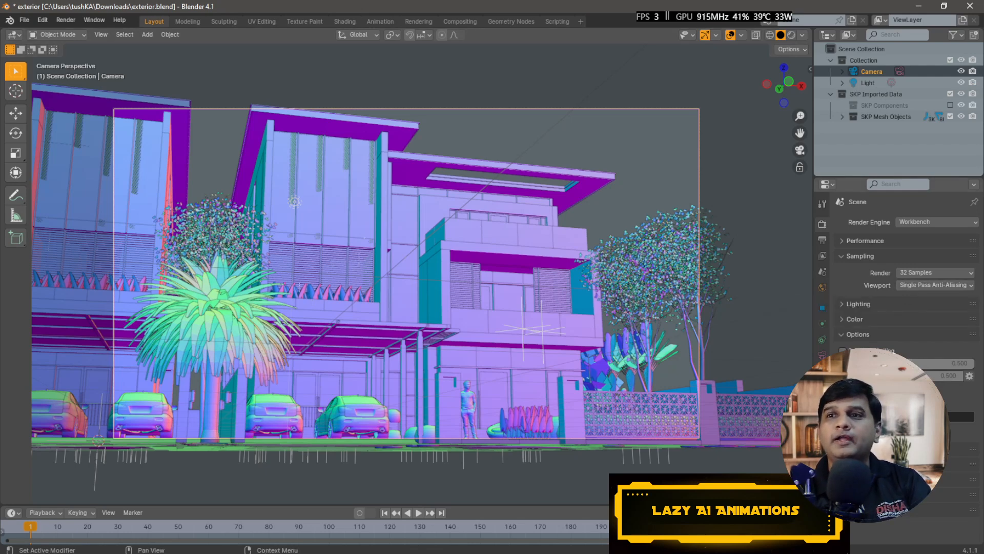
# Step: Choose the view transform in the scene's color management settings
pyautogui.scroll(-5, 902, 307)
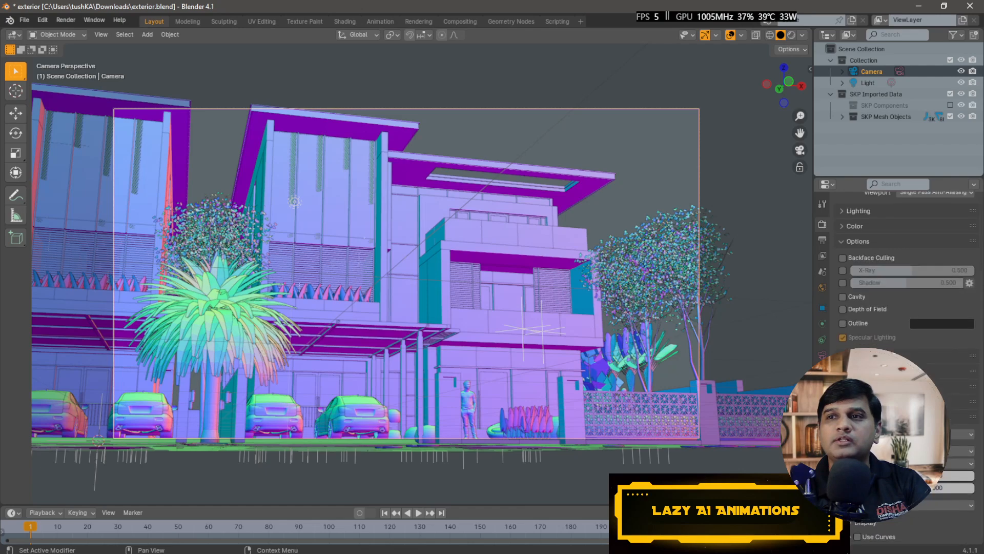
pyautogui.click(935, 451)
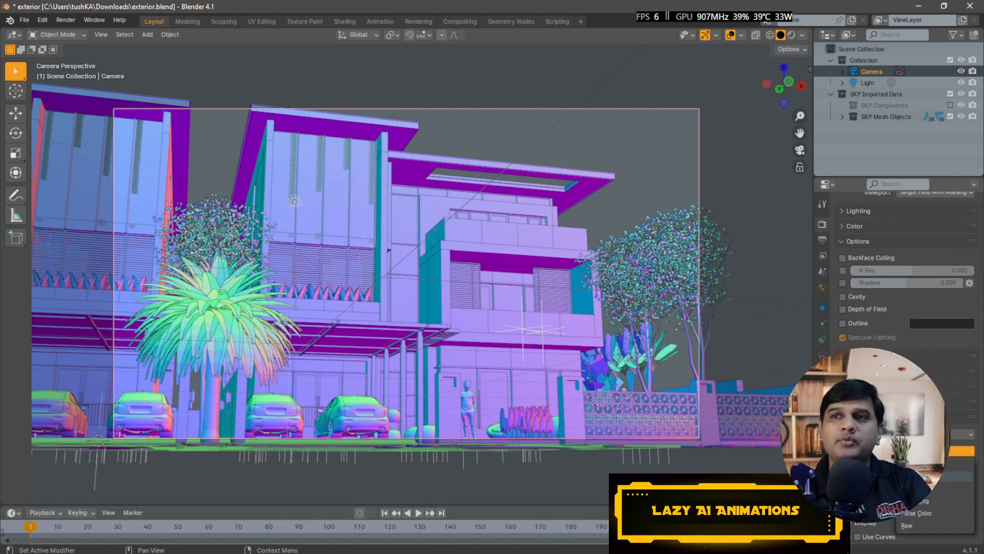
pyautogui.click(935, 464)
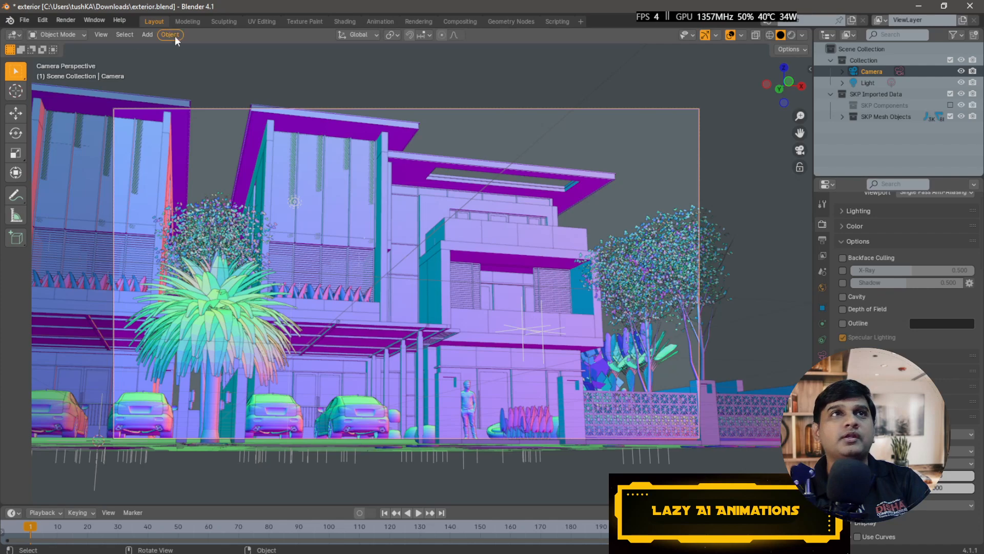
# Step: Render the villa image from the camera and reposition the render result window
pyautogui.click(63, 21)
pyautogui.click(86, 34)
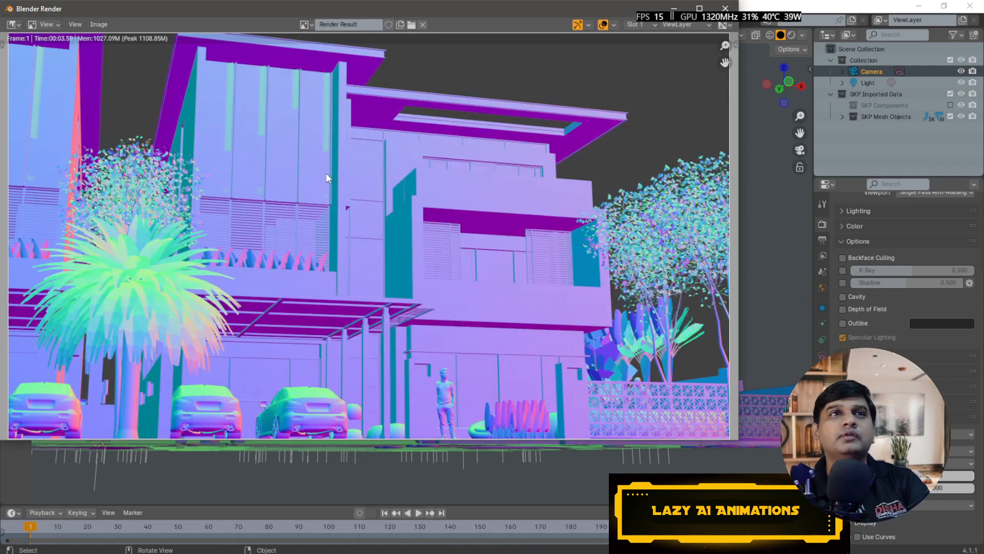
pyautogui.moveTo(389, 11); pyautogui.dragTo(451, 27)
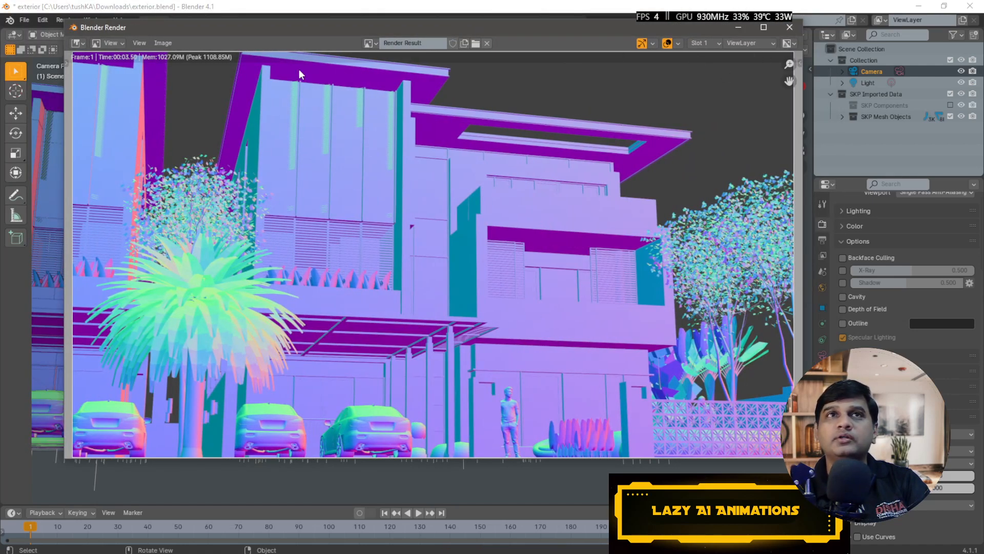
# Step: Save the rendered image as villa.png in the Downloads folder
pyautogui.click(170, 44)
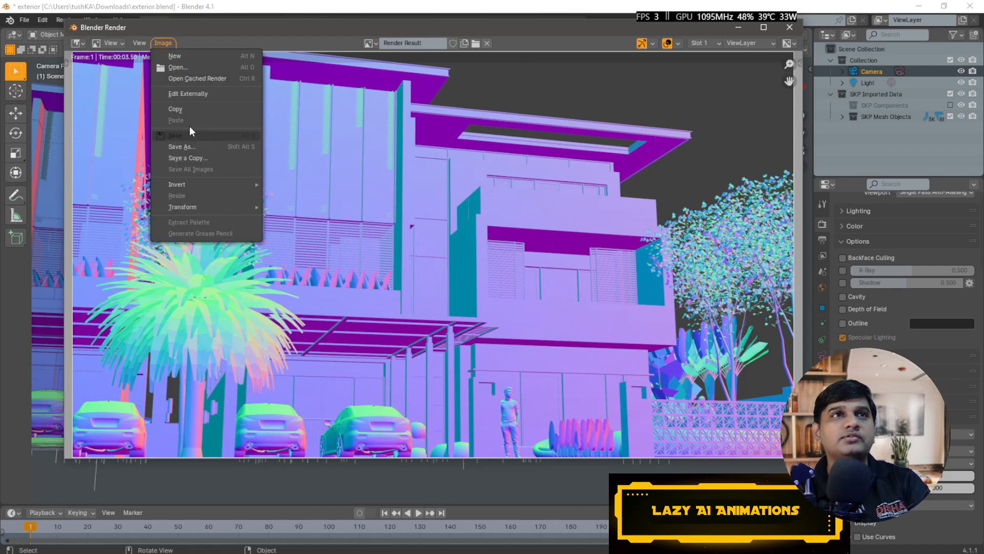
pyautogui.moveTo(139, 43)
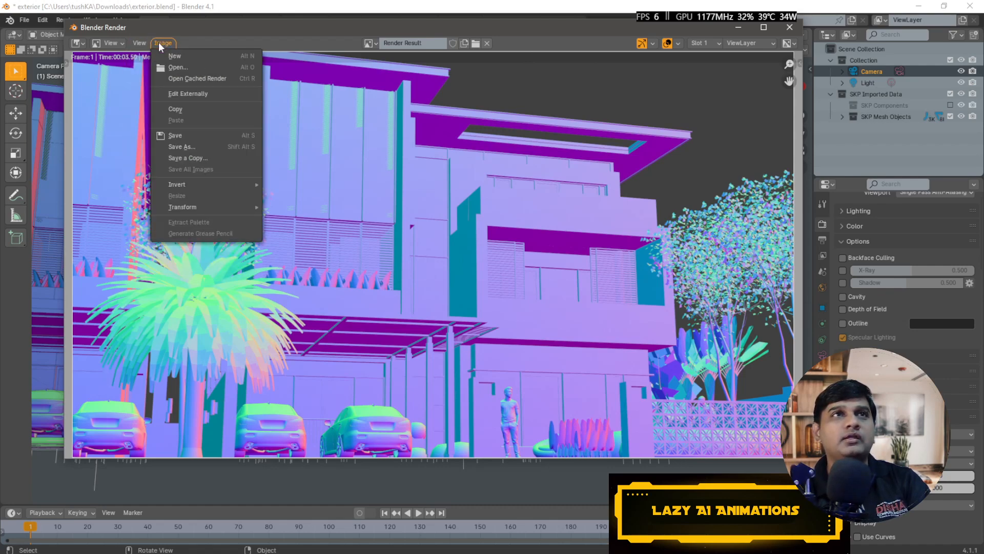
pyautogui.click(199, 147)
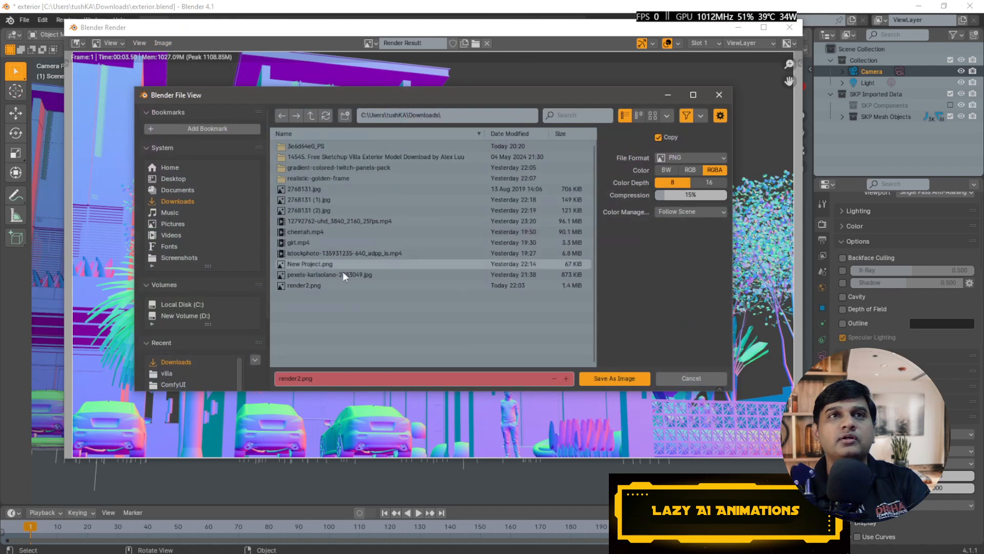
pyautogui.click(331, 381)
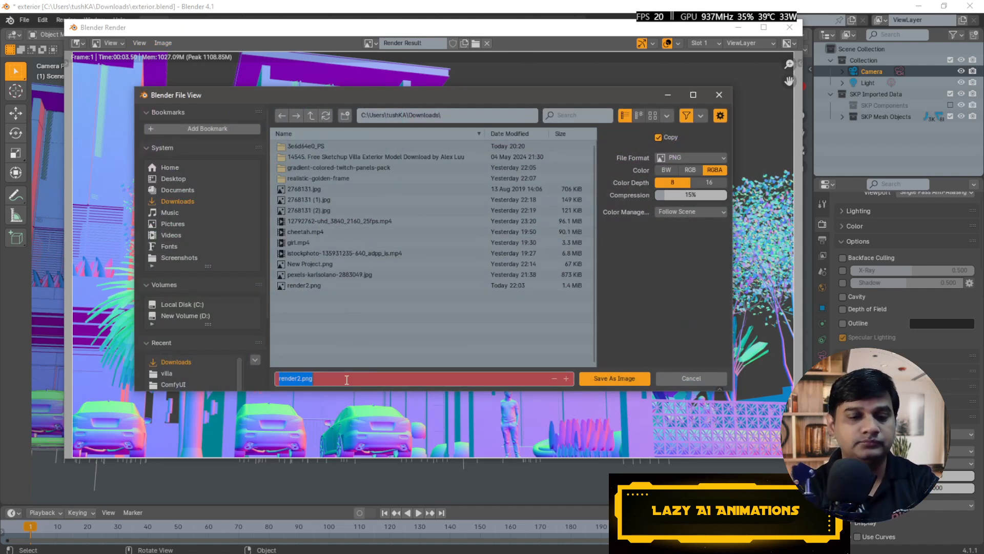
pyautogui.write('villa')
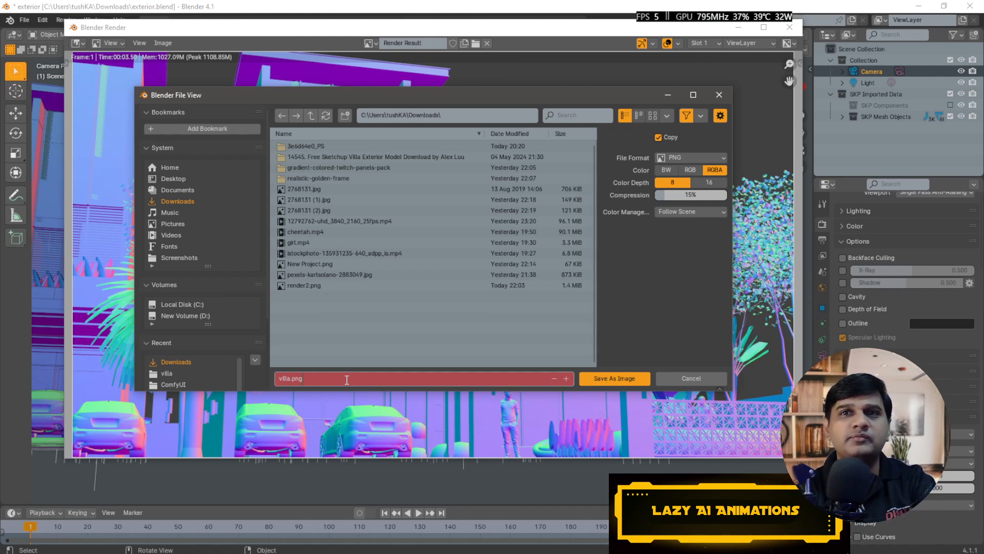
pyautogui.press('Return')
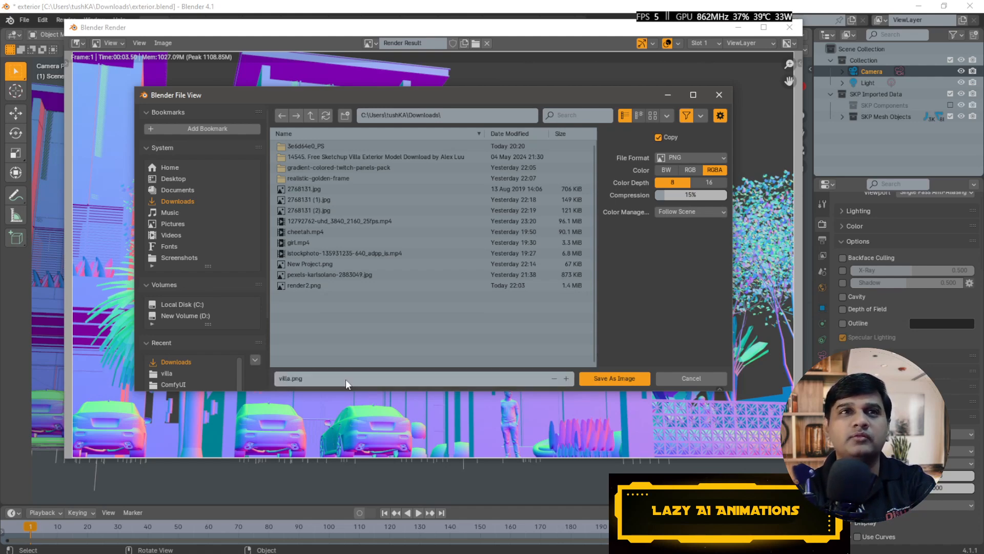
pyautogui.click(597, 378)
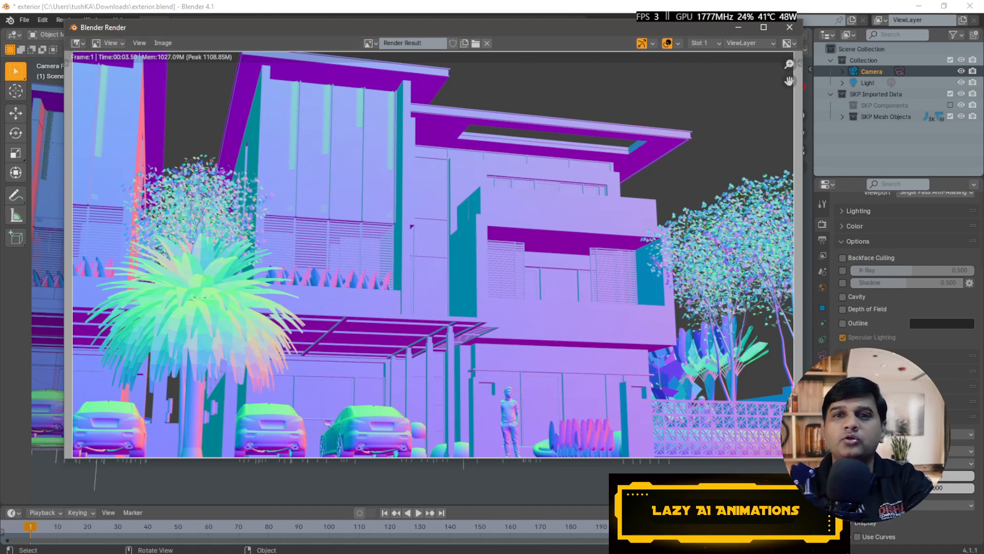
# Step: Switch to Task Manager, review the computer's GPU, CPU and memory performance, and minimize it
pyautogui.rightClick(872, 553)
pyautogui.click(872, 514)
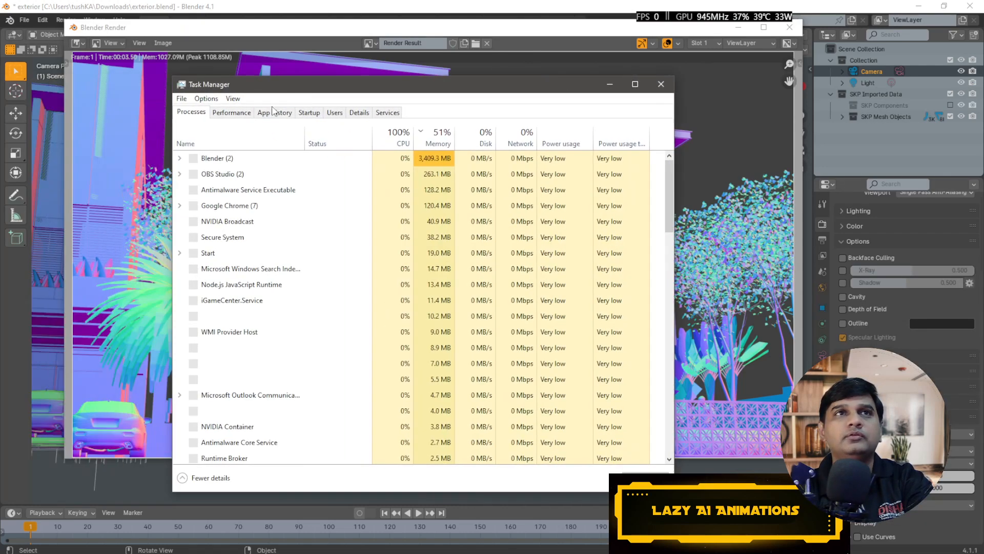
pyautogui.click(233, 113)
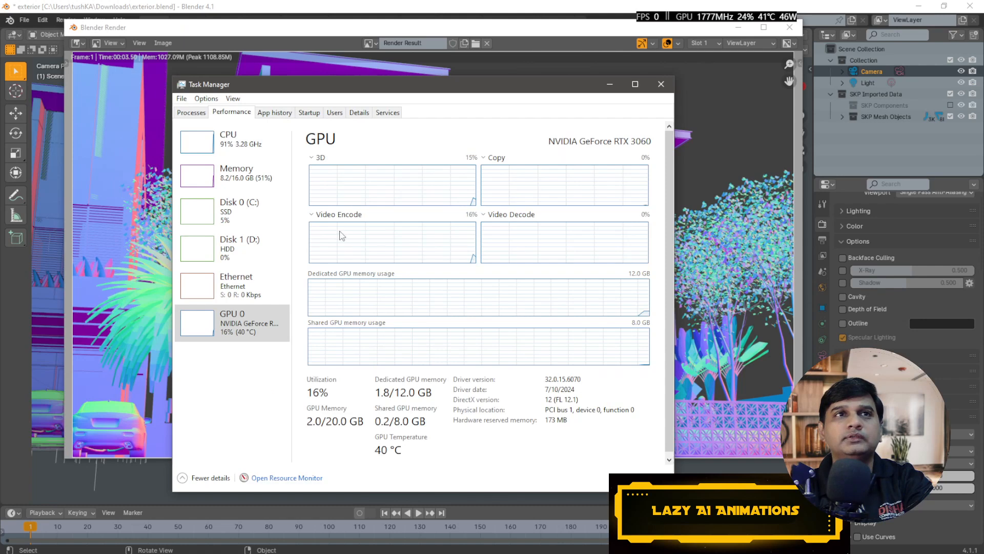
pyautogui.click(221, 151)
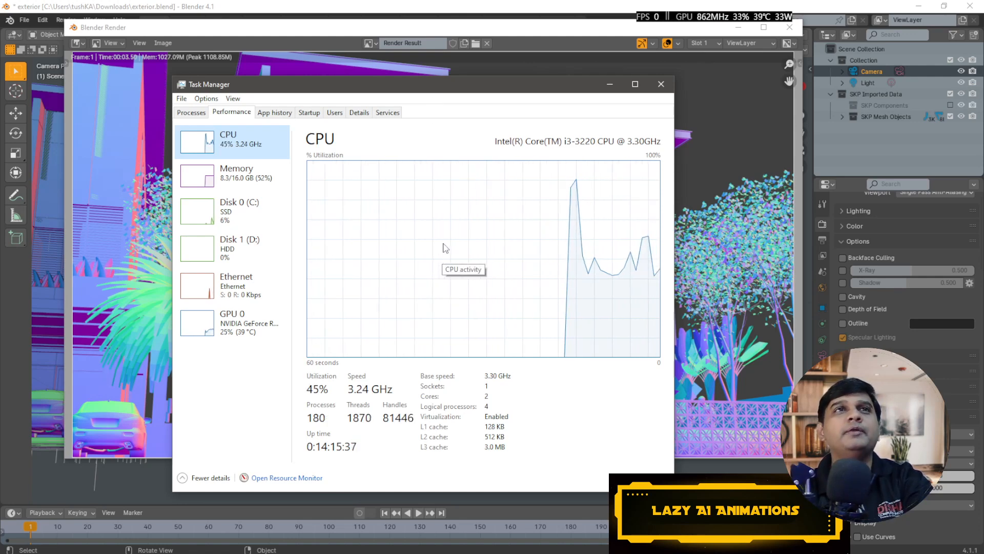
pyautogui.click(222, 185)
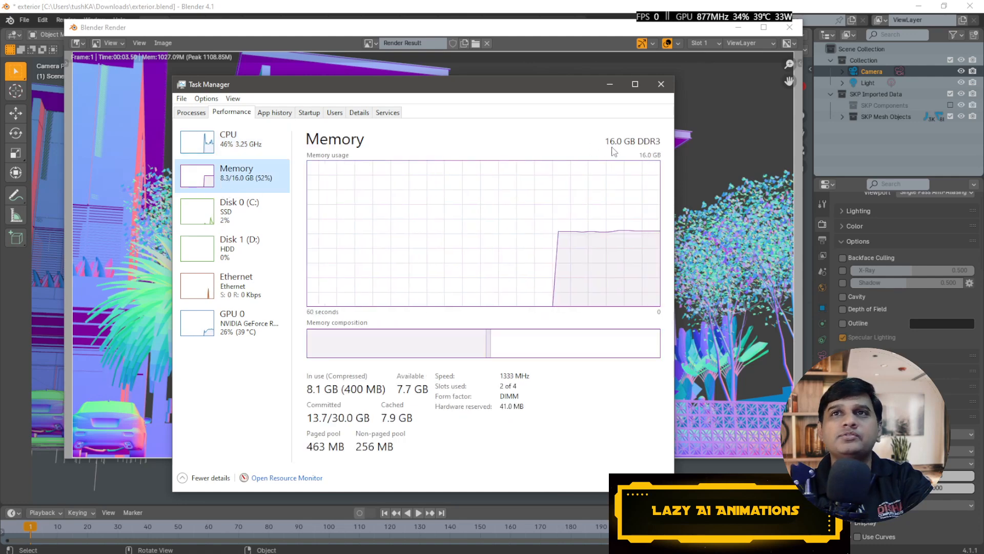
pyautogui.click(247, 330)
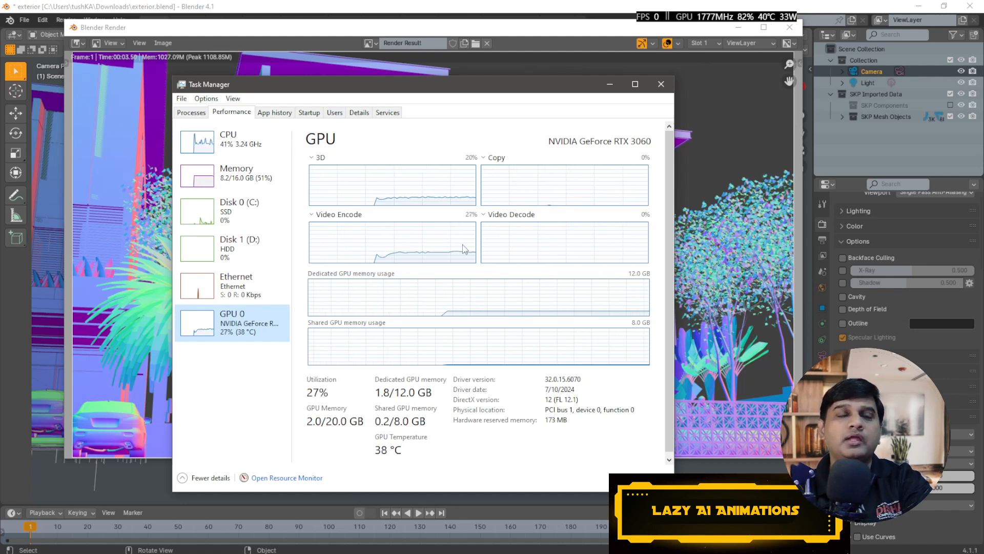
pyautogui.click(609, 85)
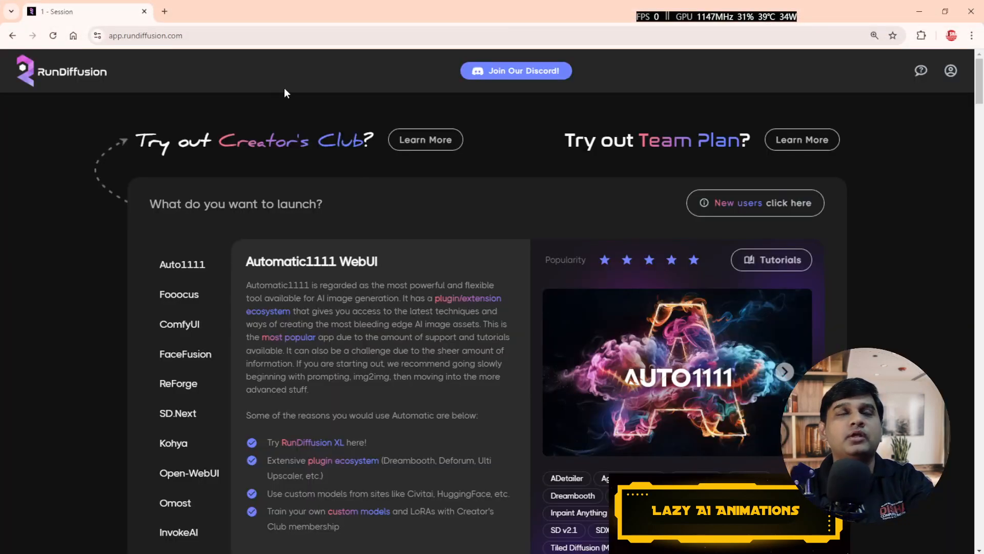
# Step: In Chrome, highlight the full web address of the RunDiffusion app page
pyautogui.click(154, 35)
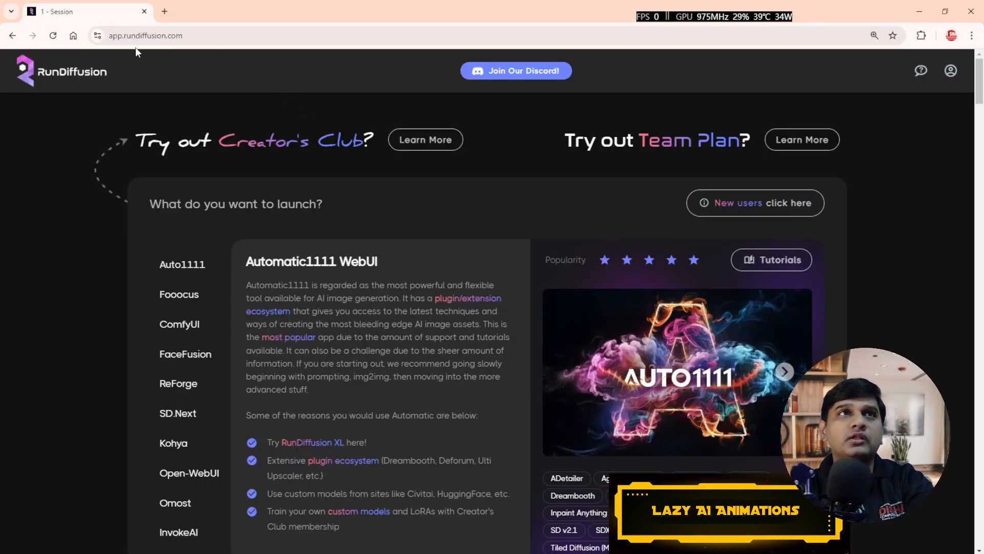
pyautogui.moveTo(148, 36); pyautogui.dragTo(232, 34)
pyautogui.click(244, 36)
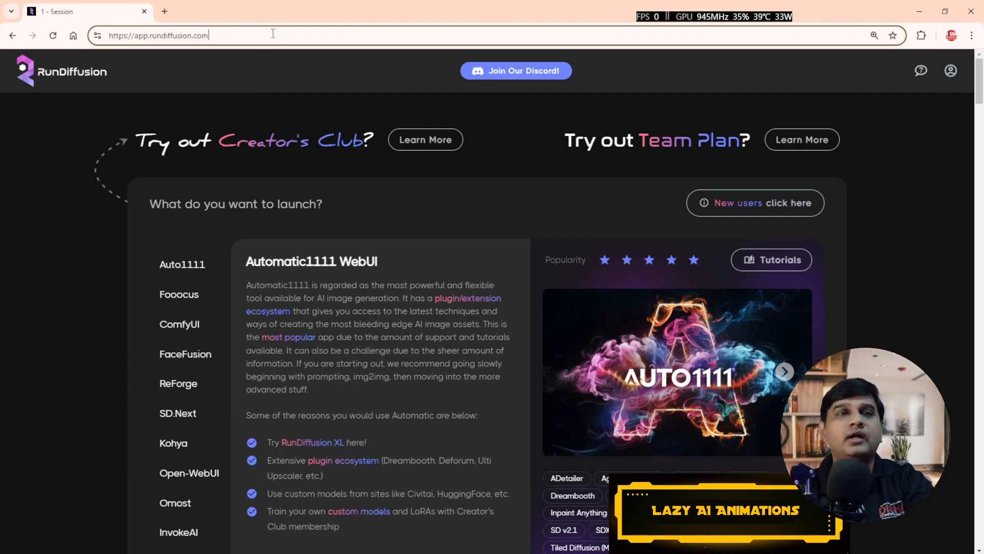
pyautogui.hotkey('ctrl', 'a')
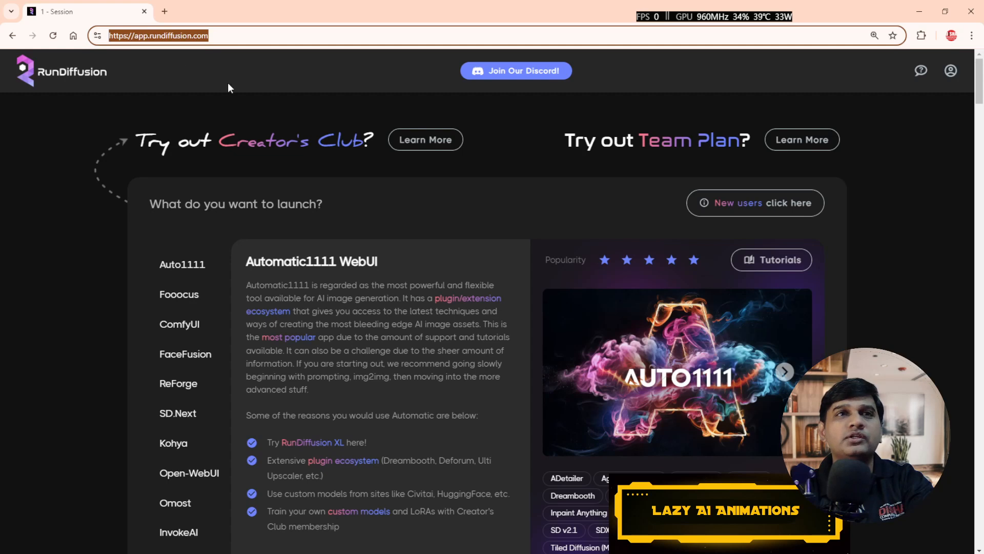
# Step: Look over the ComfyUI entry in the app list, and check the account's balance and storage
pyautogui.click(185, 327)
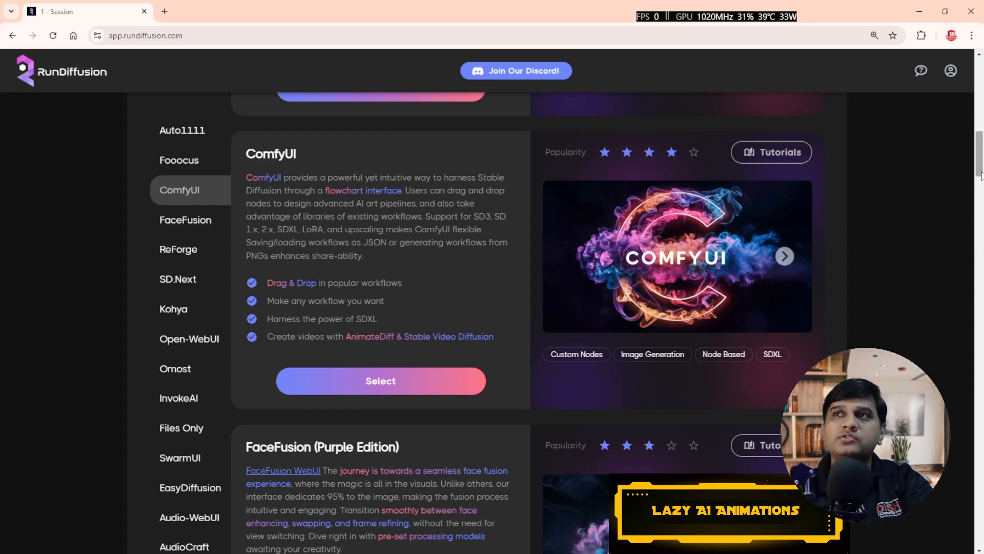
pyautogui.click(981, 214)
pyautogui.moveTo(982, 213); pyautogui.dragTo(967, 88)
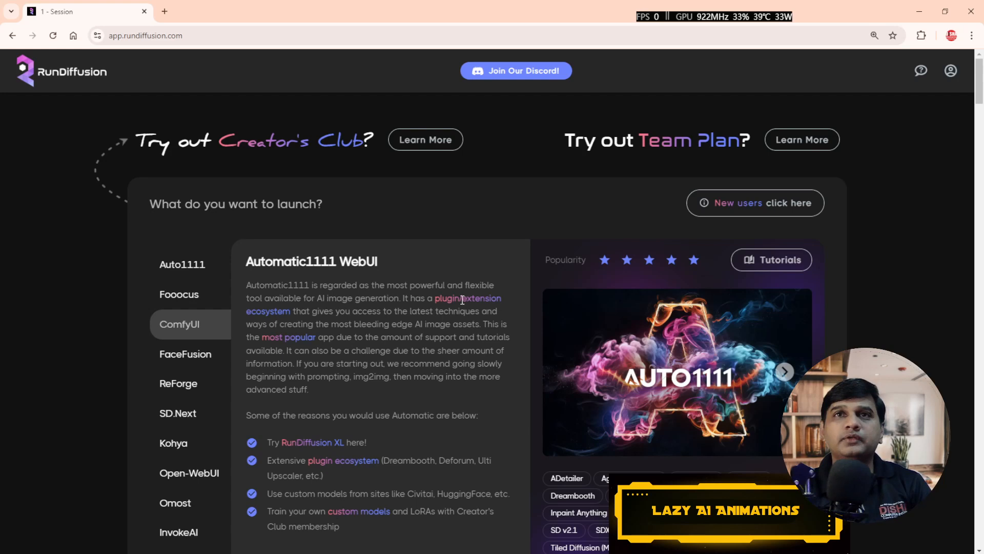
pyautogui.click(951, 71)
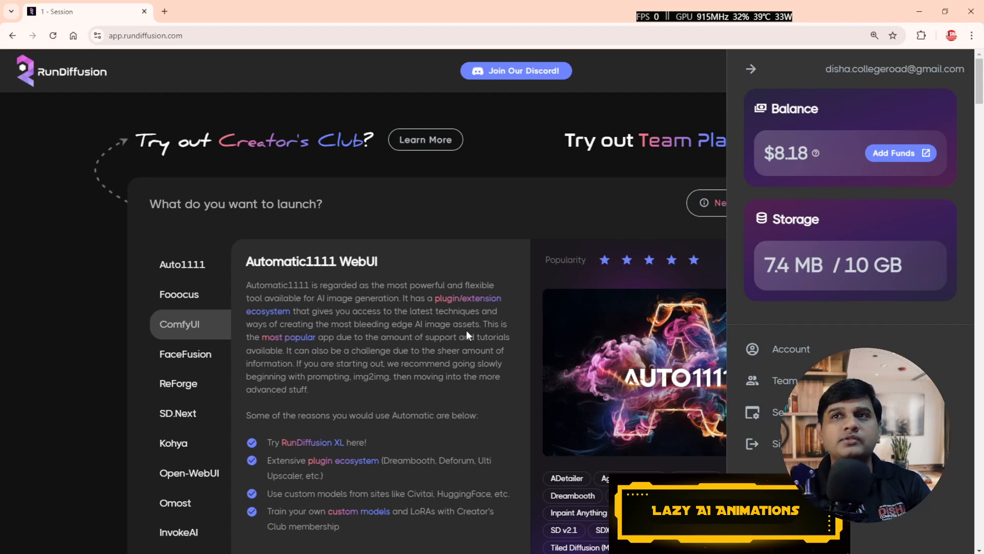
pyautogui.click(751, 69)
# Step: Select ComfyUI for a new session, compare the hardware tiers and choose Small at $0.50 / hr
pyautogui.click(197, 326)
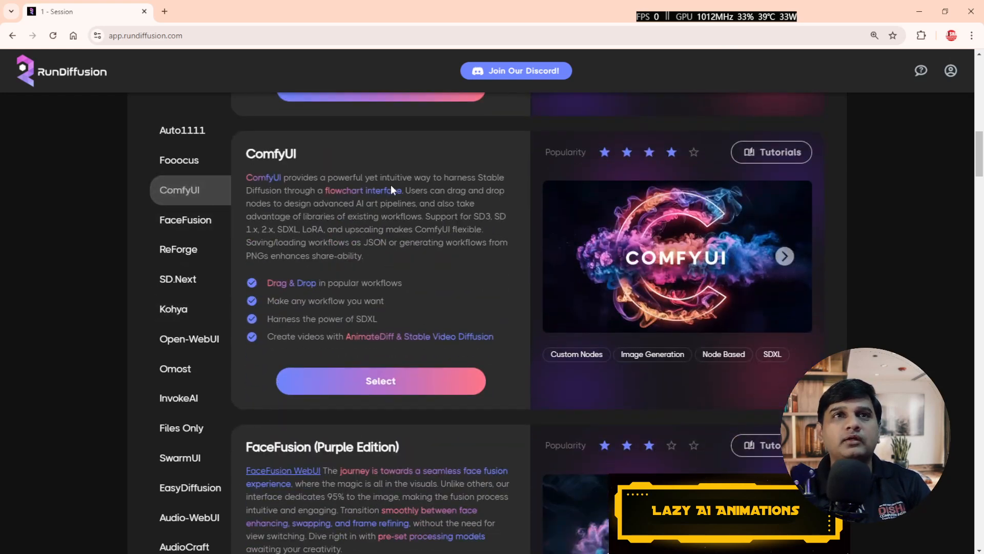
pyautogui.click(395, 390)
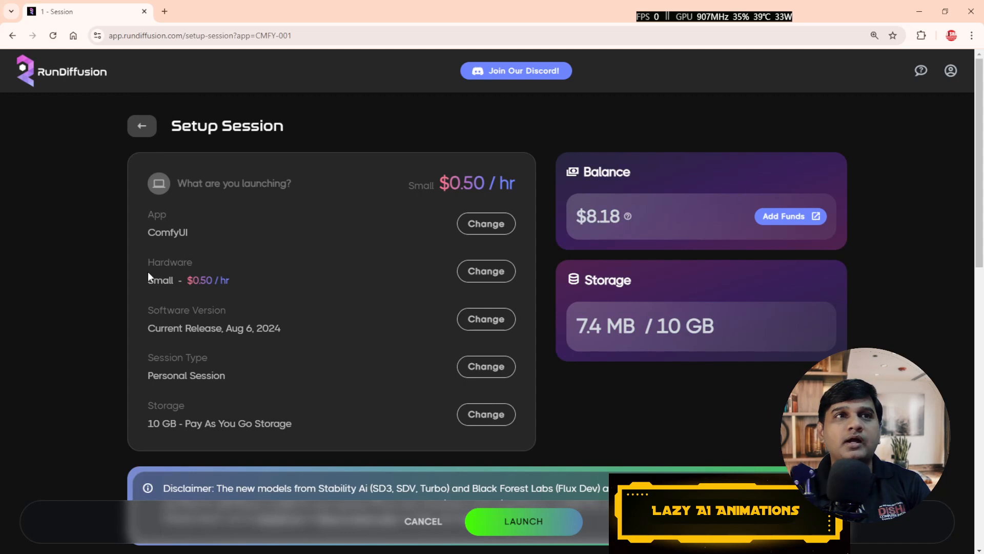
pyautogui.click(486, 270)
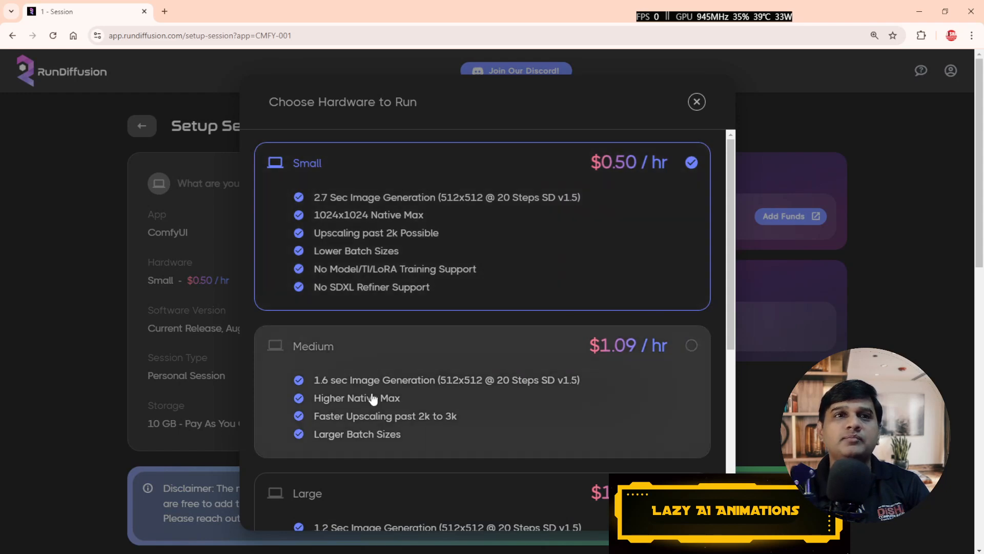
pyautogui.scroll(-4, 374, 390)
pyautogui.scroll(-2, 402, 391)
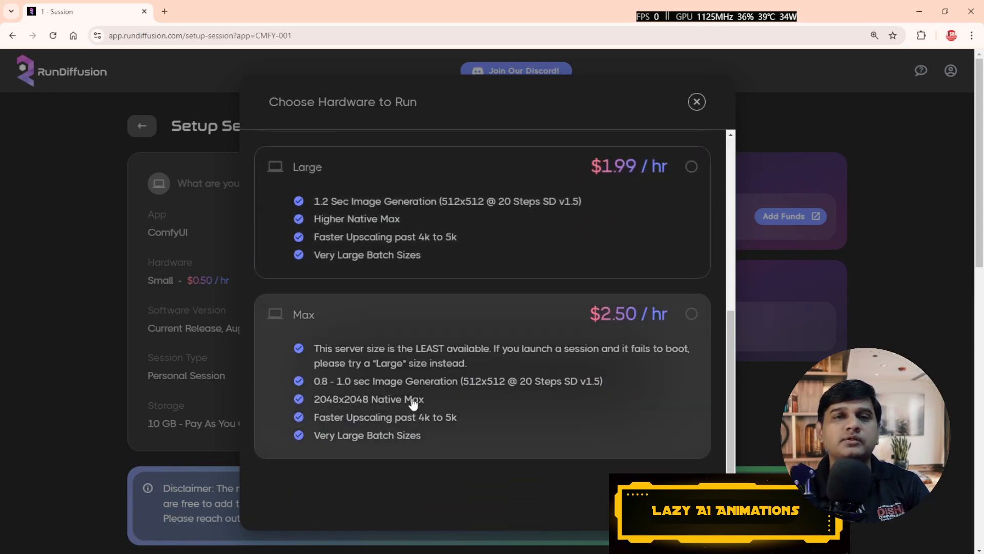
pyautogui.scroll(6, 405, 393)
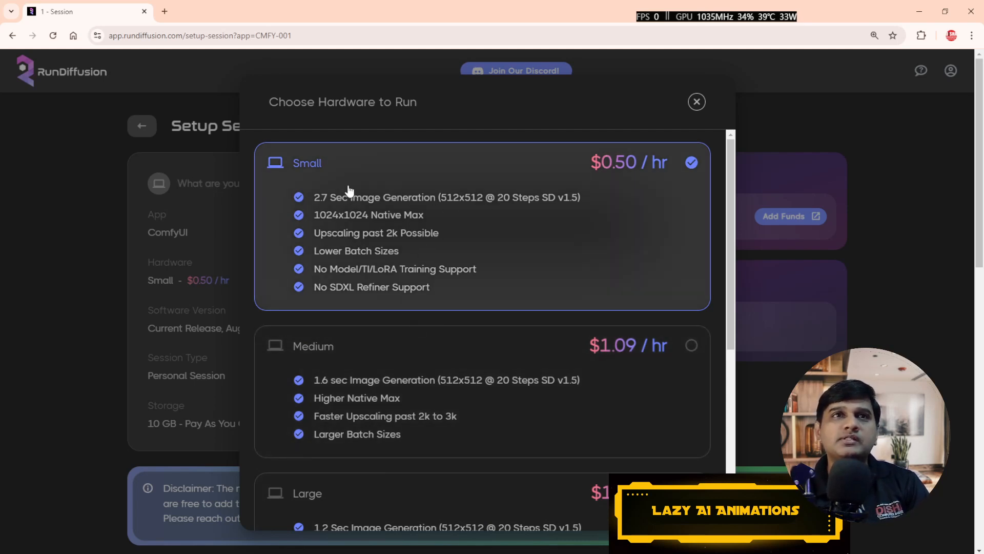
pyautogui.click(388, 180)
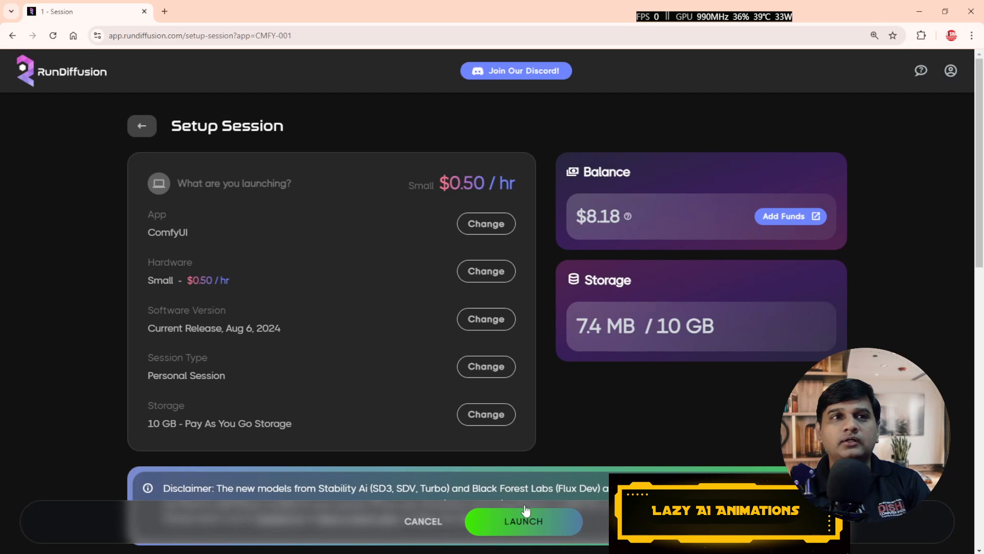
# Step: Launch the personal ComfyUI session and read the estimated startup time
pyautogui.click(533, 519)
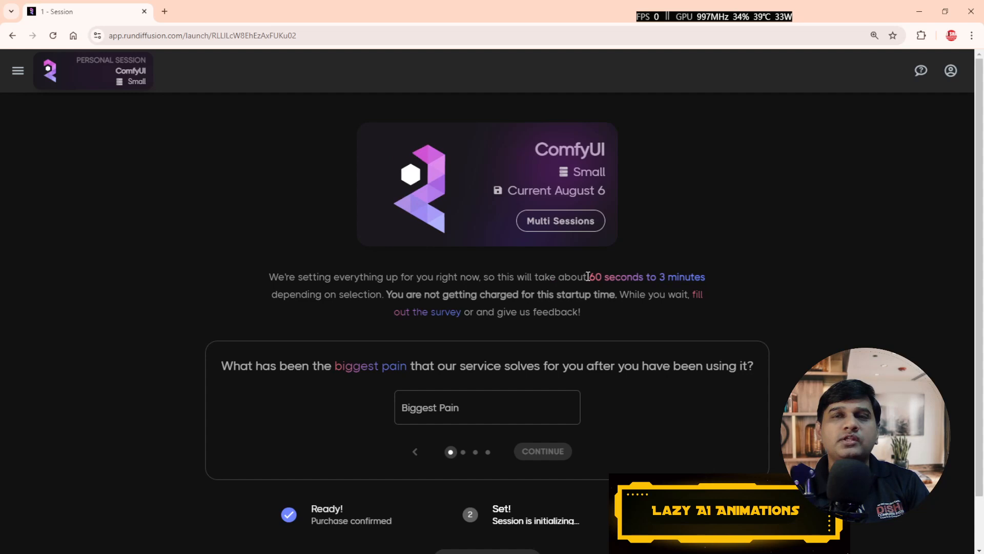
pyautogui.moveTo(589, 277); pyautogui.dragTo(721, 273)
pyautogui.click(727, 273)
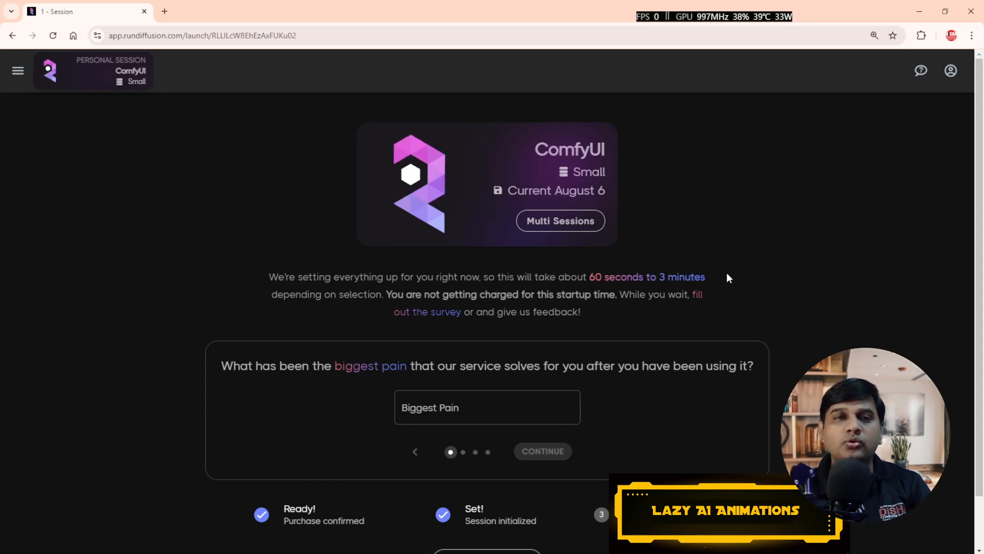
# Step: Open civitai.com in a new browser tab and browse its Models listing
pyautogui.click(164, 11)
pyautogui.click(200, 37)
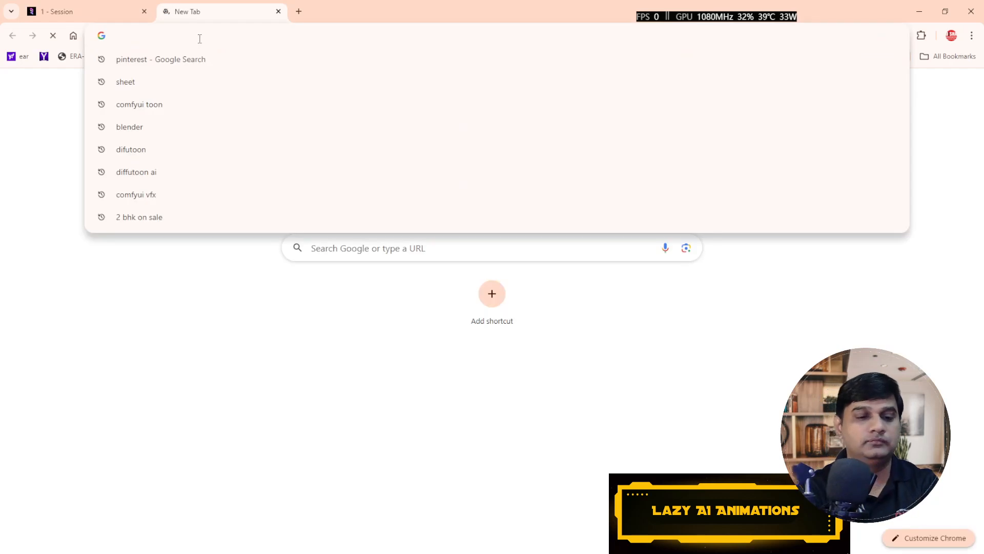
pyautogui.write('civitai.com')
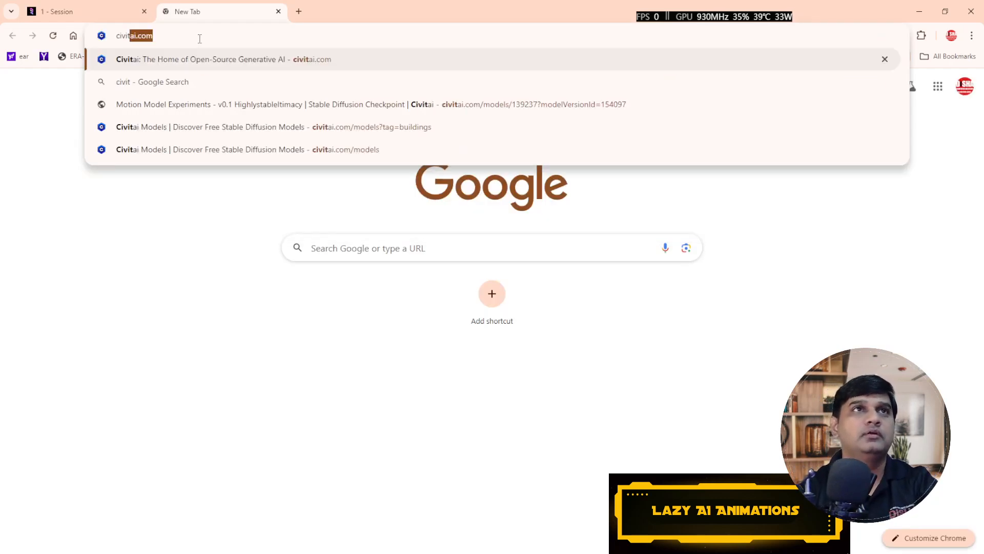
pyautogui.click(250, 64)
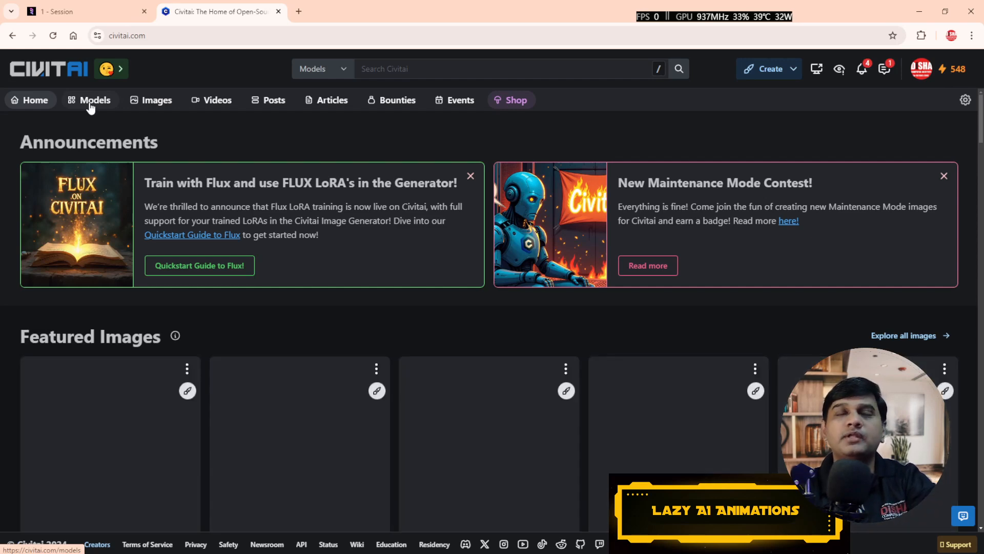
pyautogui.click(90, 103)
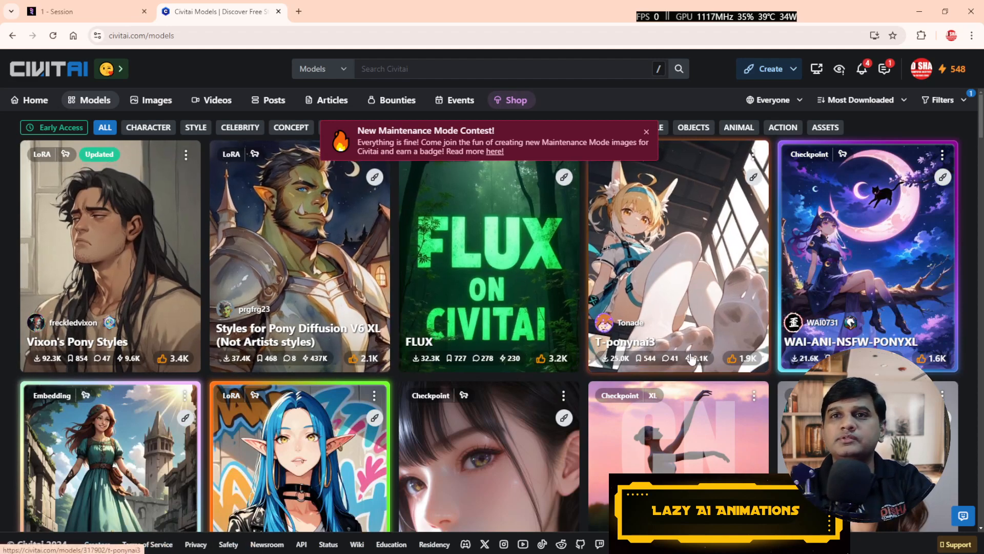
pyautogui.scroll(-3, 692, 358)
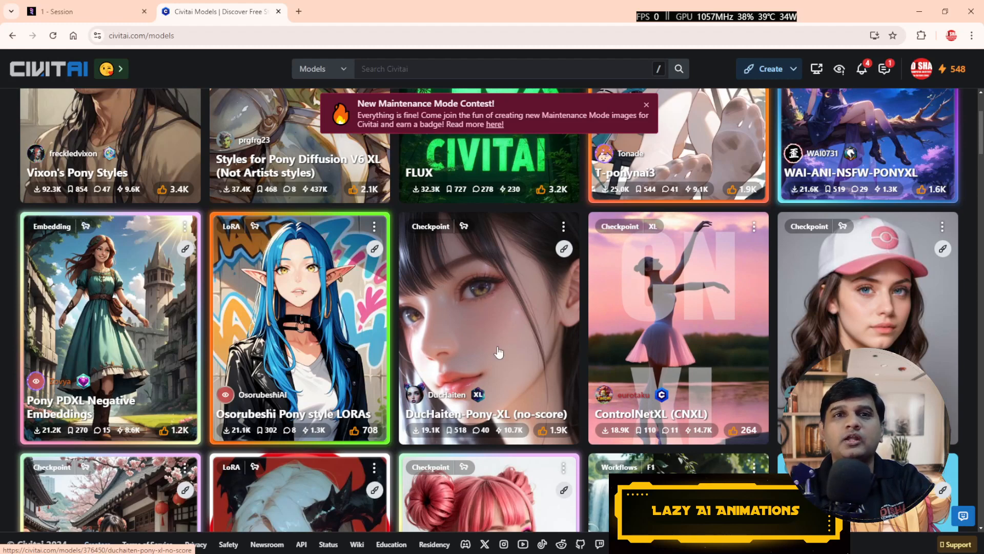
pyautogui.scroll(-3, 498, 352)
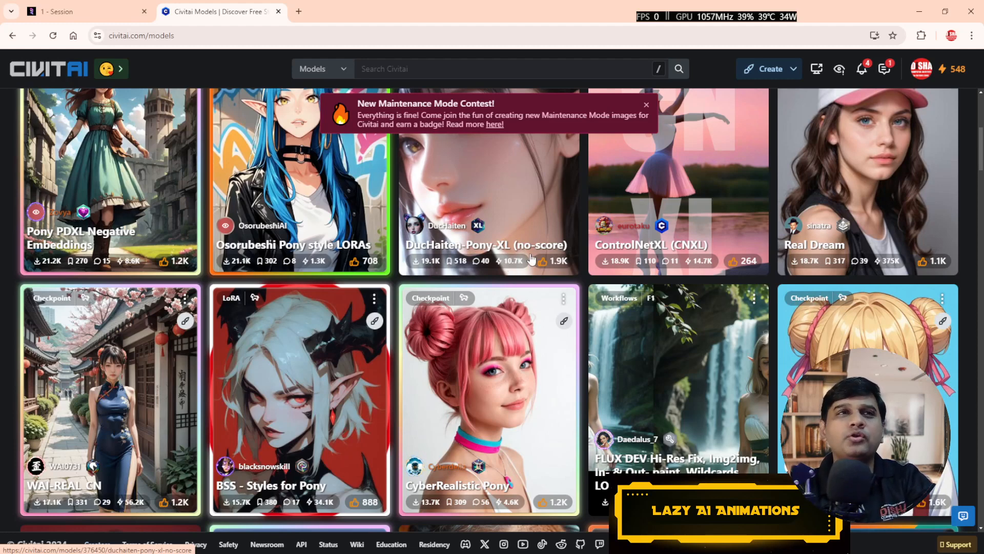
# Step: Browse further through the Civitai Models listing, then return towards the start and activate the site search
pyautogui.scroll(-4, 507, 374)
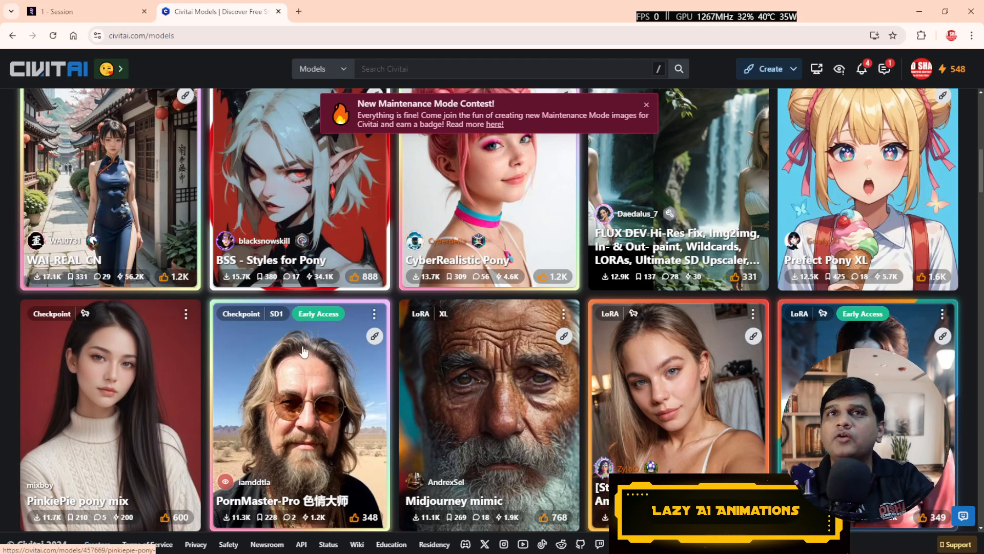
pyautogui.scroll(5, 349, 216)
pyautogui.click(408, 68)
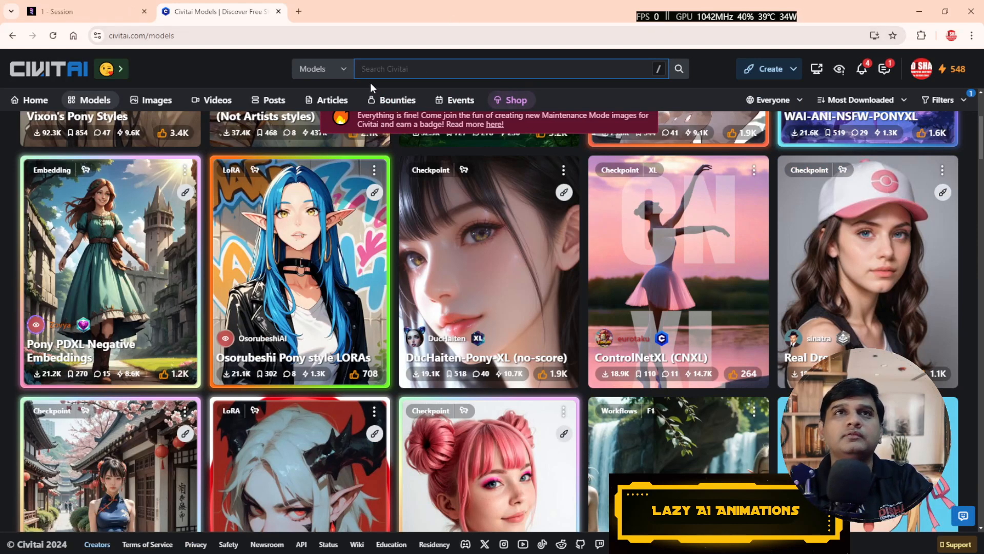
# Step: Switch to the RunDiffusion session and look over the default ComfyUI workflow nodes
pyautogui.click(82, 7)
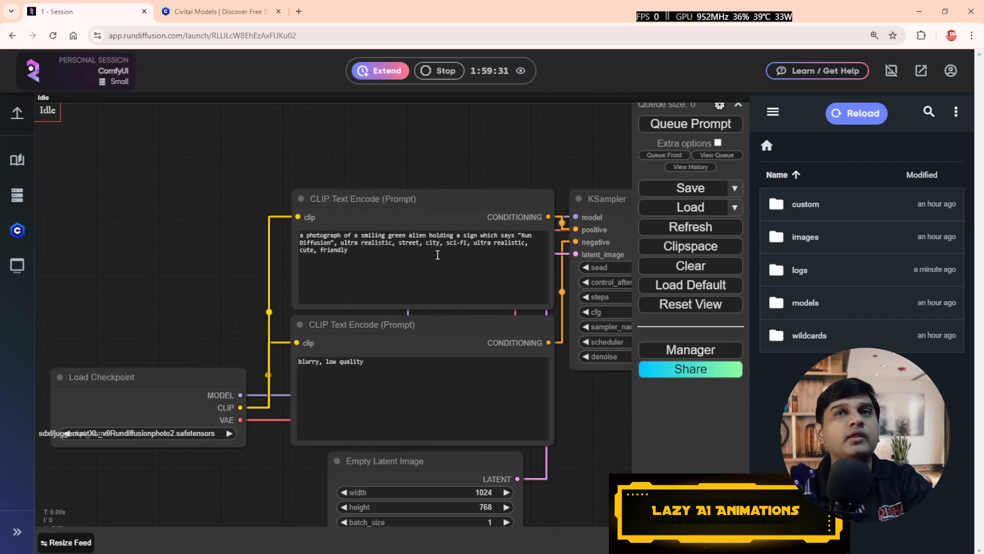
pyautogui.scroll(-5, 506, 145)
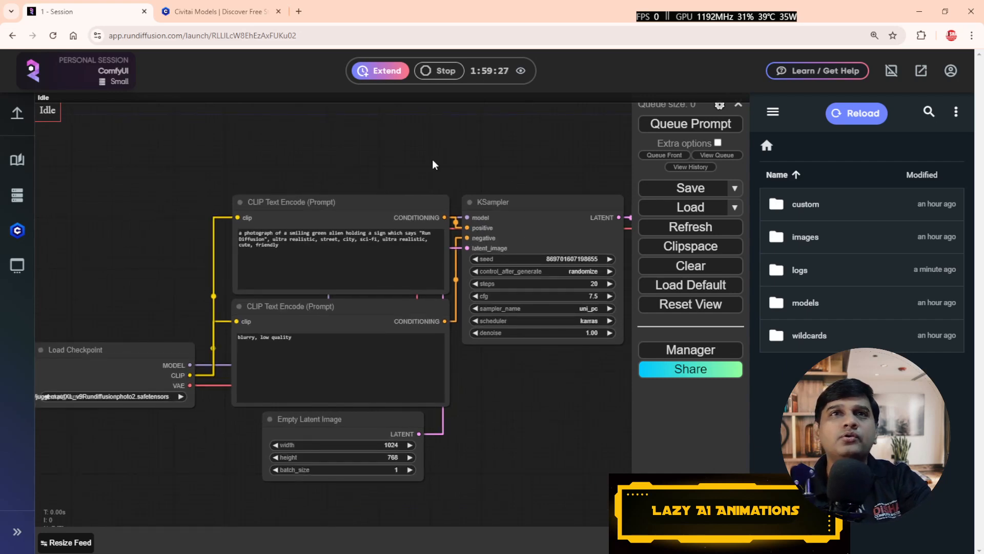
pyautogui.moveTo(390, 173); pyautogui.dragTo(437, 167)
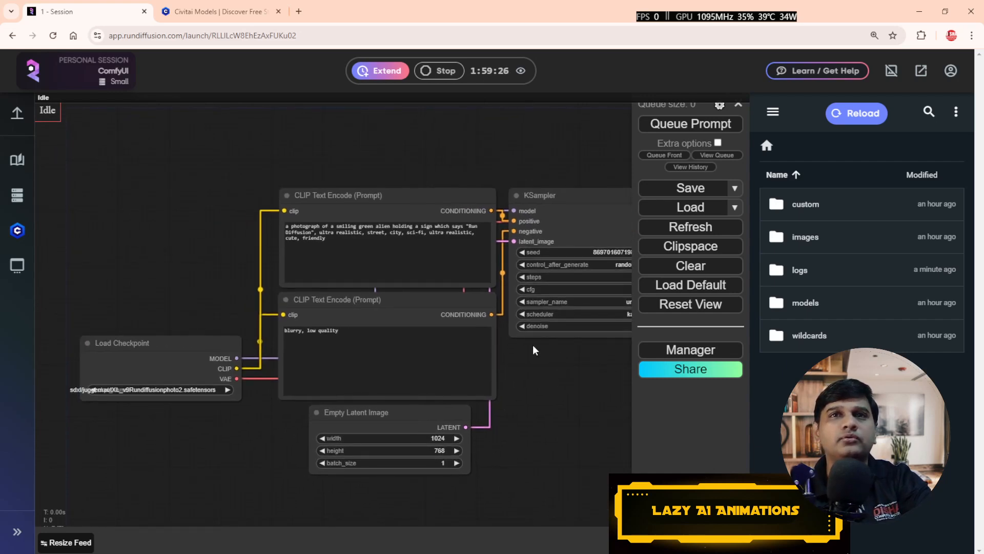
pyautogui.moveTo(533, 351); pyautogui.dragTo(506, 331)
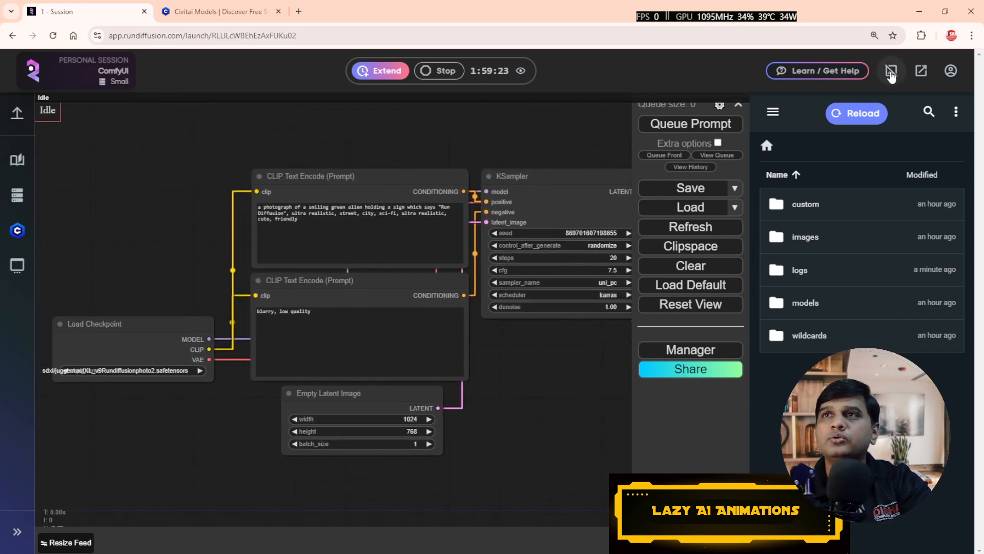
# Step: Hide the session's file browser and show the browser in full screen to enlarge the ComfyUI canvas
pyautogui.click(892, 73)
pyautogui.moveTo(525, 384); pyautogui.dragTo(571, 384)
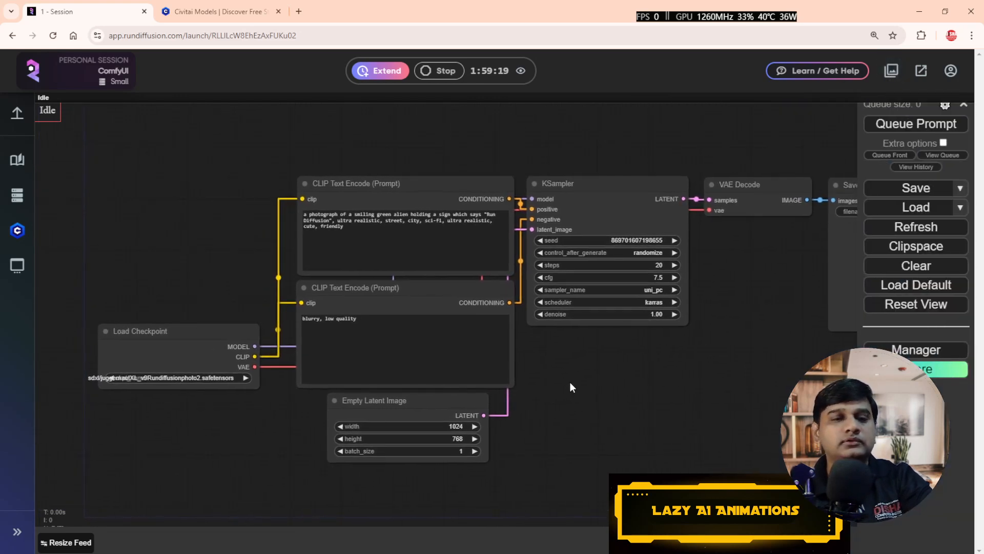
pyautogui.press('F11')
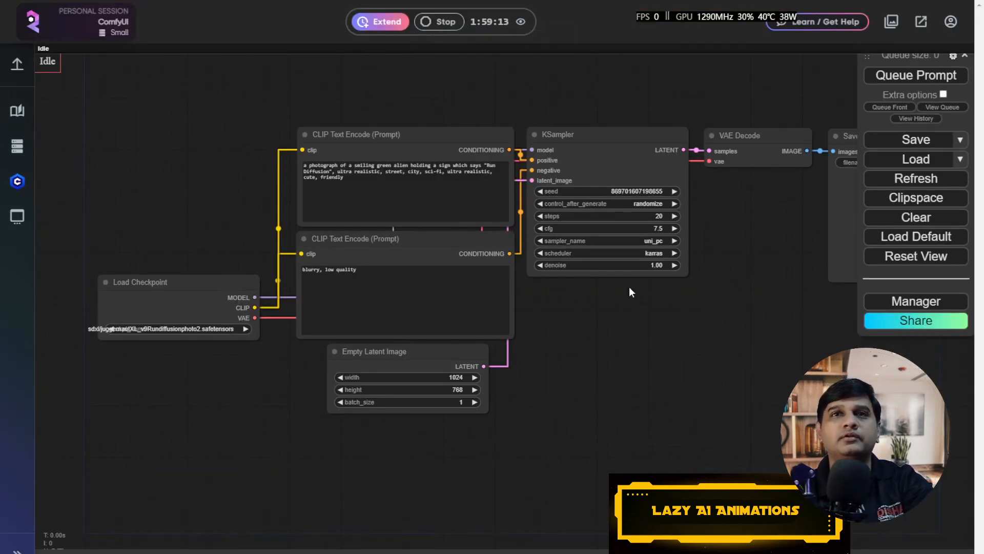
# Step: Review the default text-to-image workflow, then clear all its nodes from the canvas
pyautogui.moveTo(650, 307); pyautogui.dragTo(616, 379)
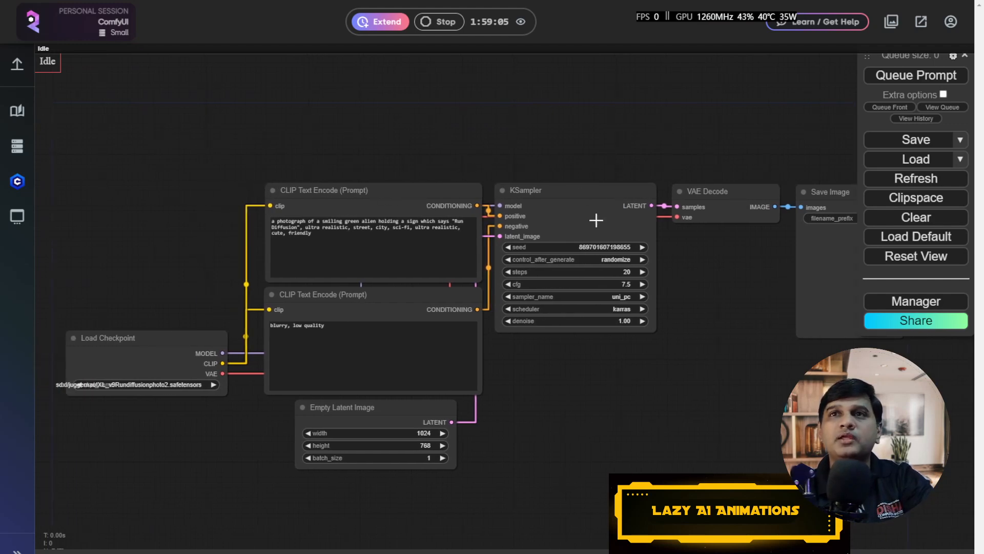
pyautogui.moveTo(626, 401); pyautogui.dragTo(615, 403)
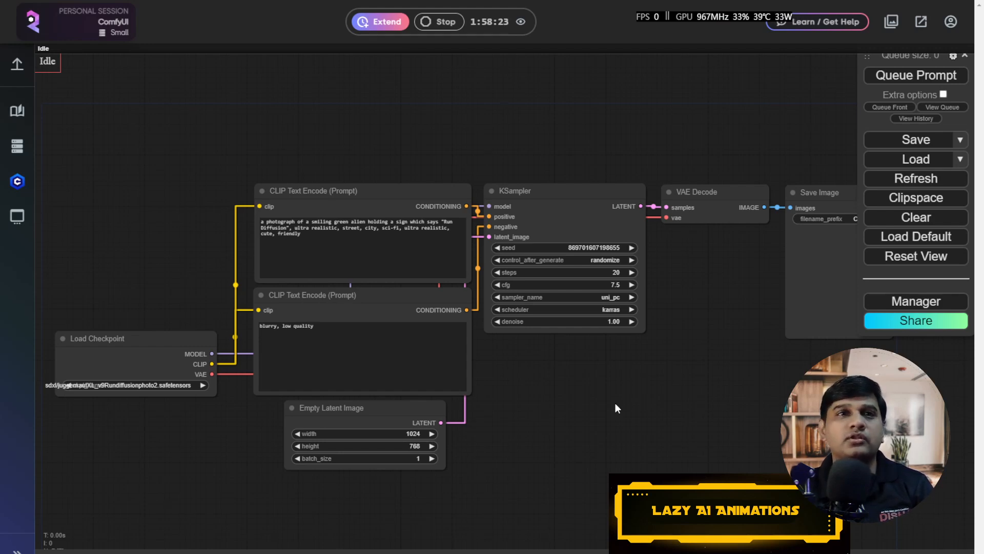
pyautogui.moveTo(697, 393); pyautogui.dragTo(633, 386)
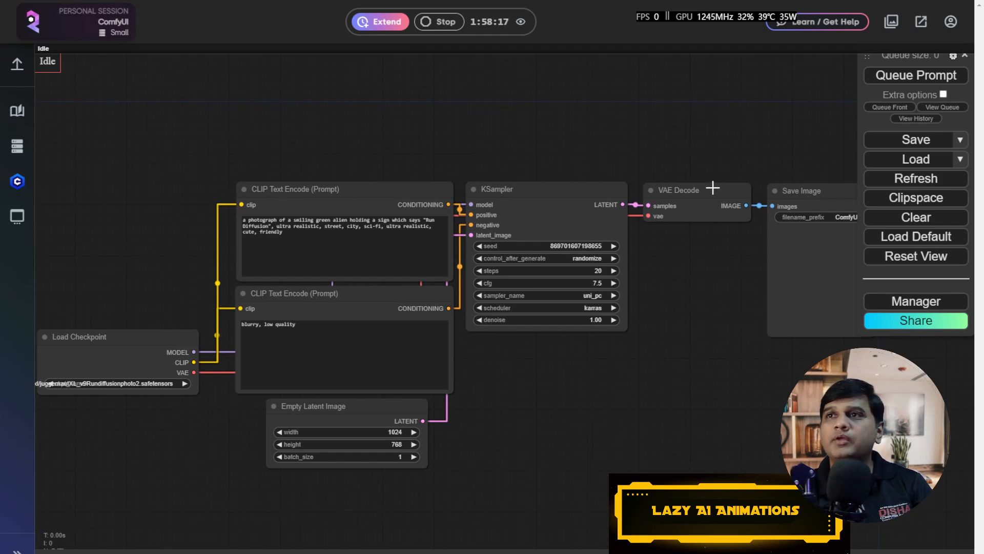
pyautogui.click(904, 221)
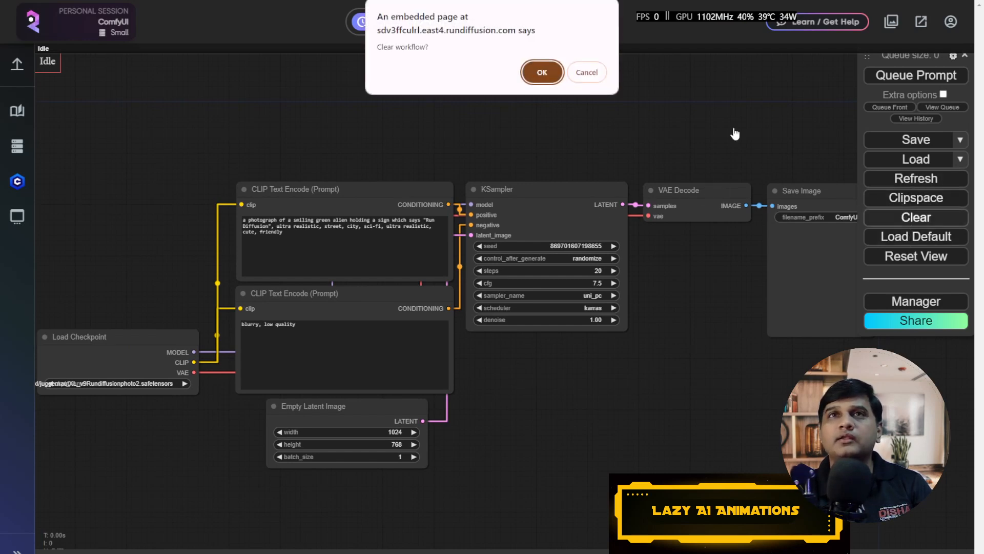
pyautogui.click(543, 73)
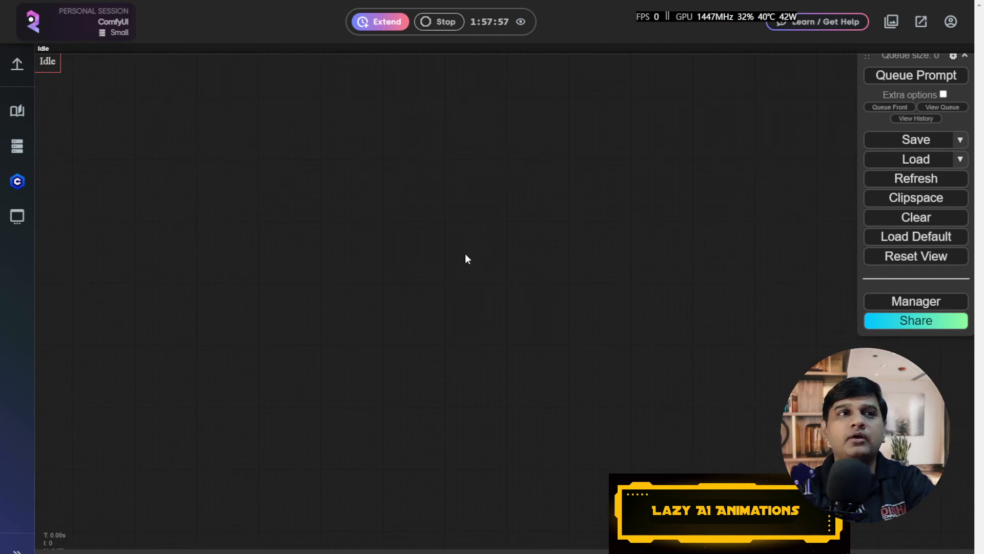
# Step: Open the canvas's list of node categories and examine which node packs can be added
pyautogui.rightClick(293, 121)
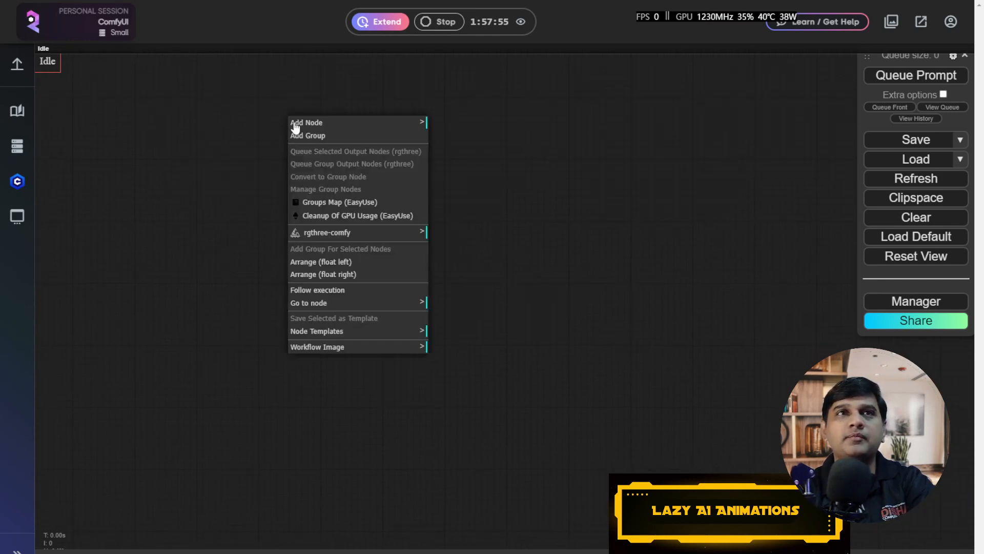
pyautogui.click(306, 123)
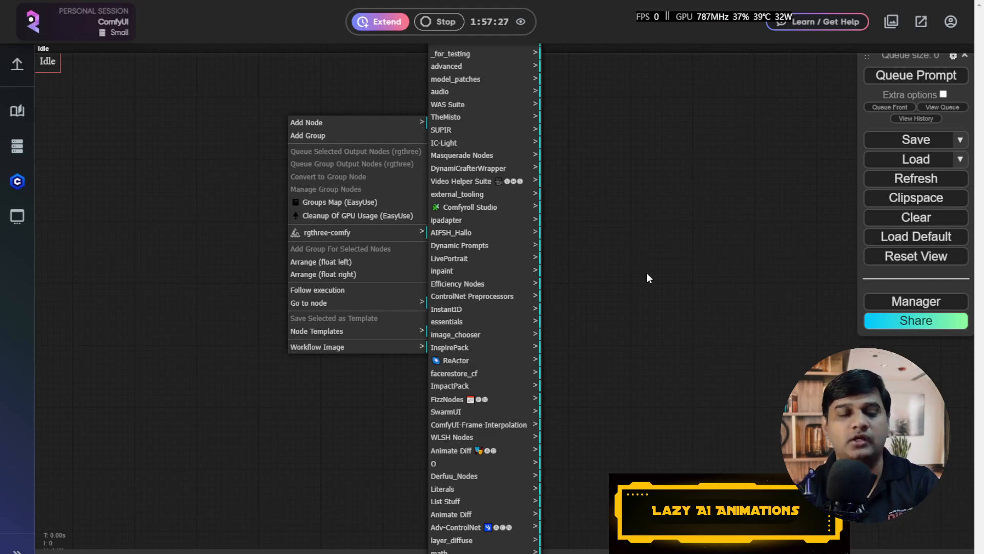
pyautogui.hotkey('alt', 'Tab')
pyautogui.hotkey('alt', 'Tab')
pyautogui.hotkey('alt', 'Tab')
pyautogui.hotkey('alt', 'Tab')
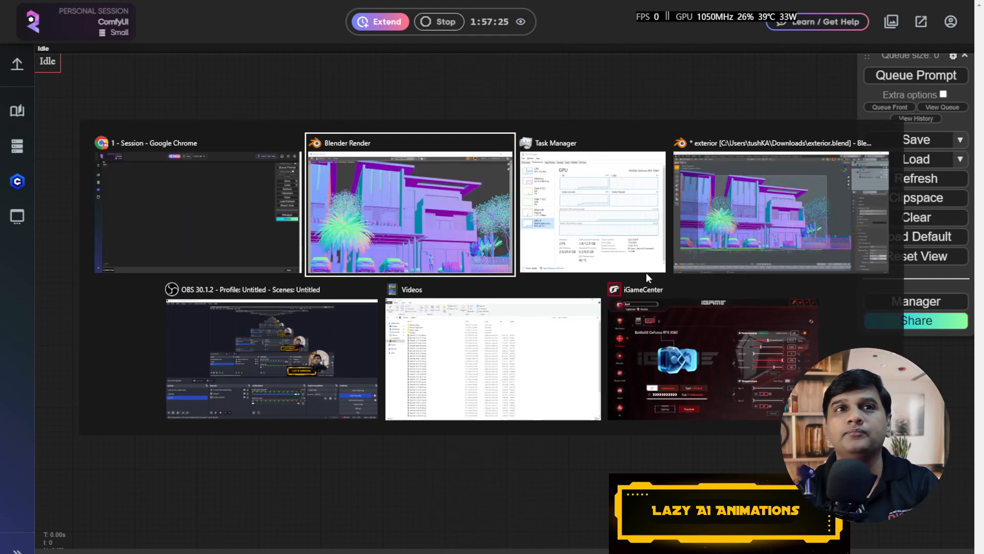
pyautogui.hotkey('alt', 'Tab')
pyautogui.hotkey('alt', 'Tab')
pyautogui.hotkey('alt', 'Tab')
pyautogui.hotkey('alt', 'Tab')
pyautogui.hotkey('alt', 'Tab')
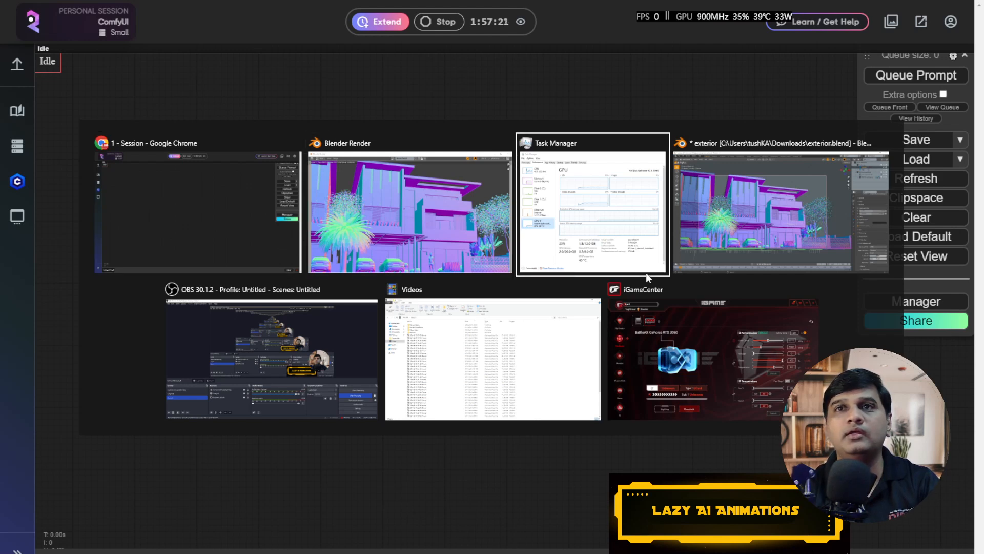
pyautogui.click(232, 213)
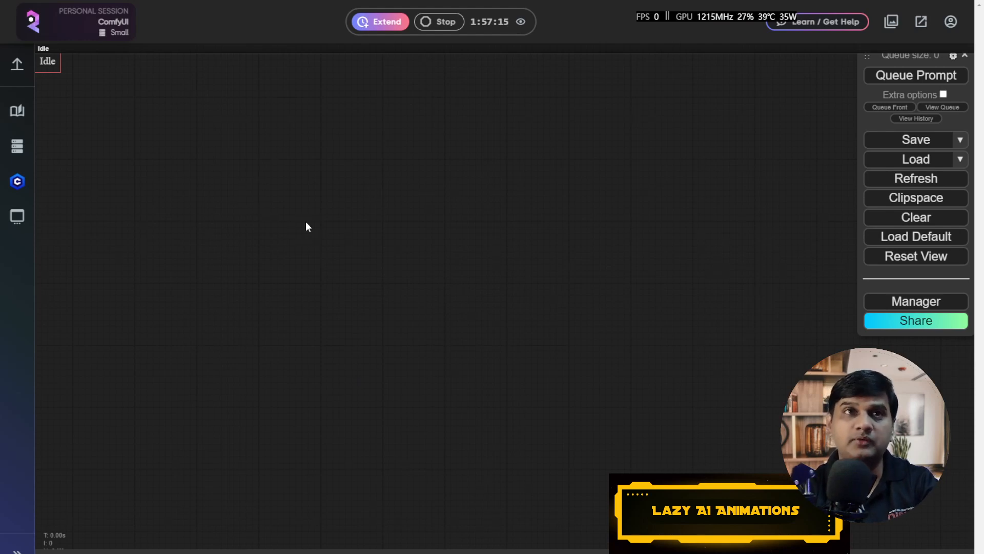
# Step: Find the Load Checkpoint node by searching for "load", add it and place it in the left part of the canvas
pyautogui.doubleClick(310, 196)
pyautogui.write('load')
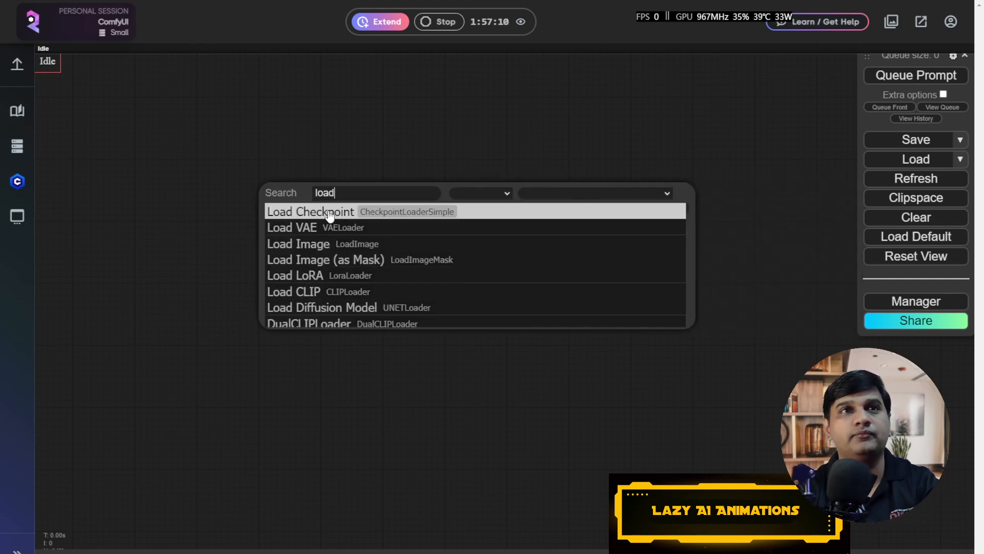
pyautogui.click(329, 215)
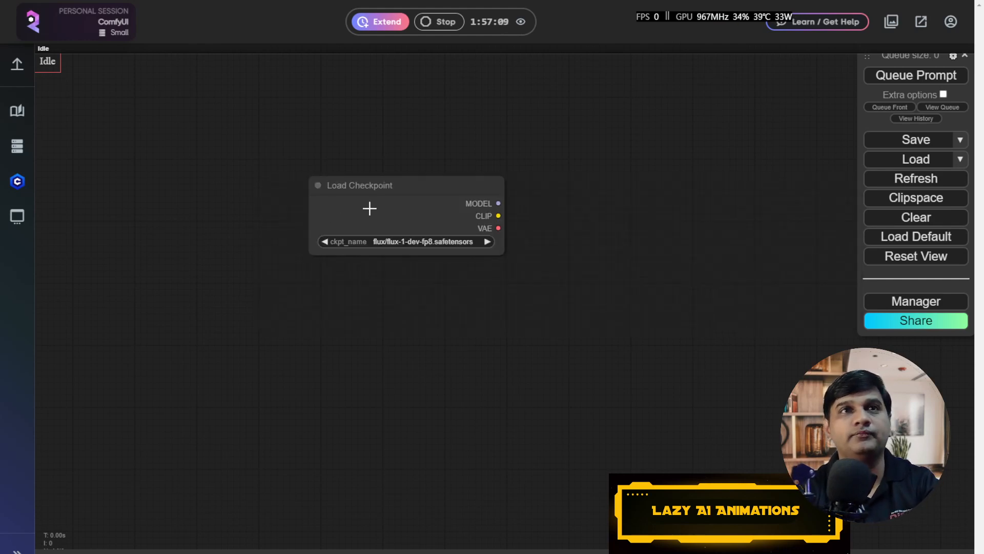
pyautogui.moveTo(402, 185); pyautogui.dragTo(302, 179)
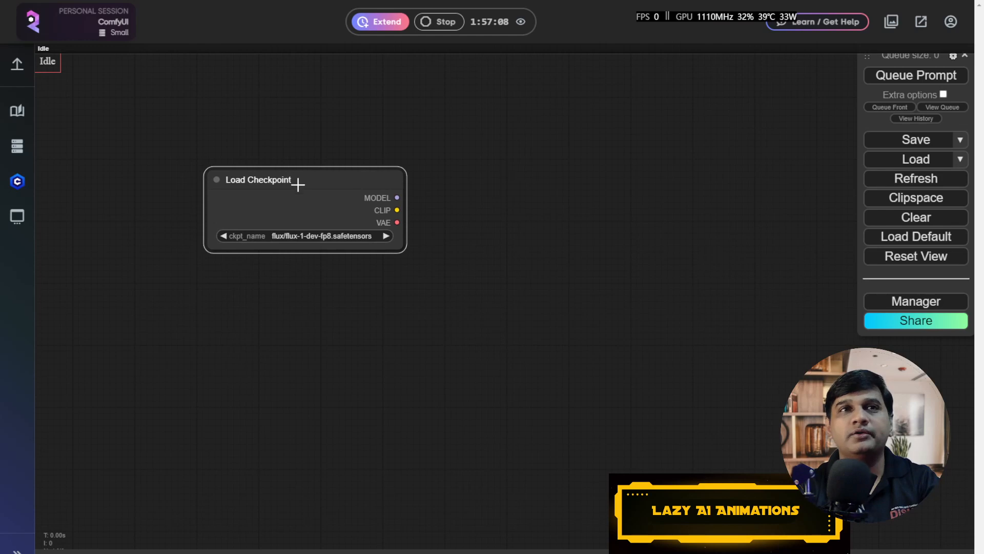
# Step: Find the KSampler (Advanced) node by searching for "ksam", add it and place it to the right of Load Checkpoint
pyautogui.doubleClick(661, 164)
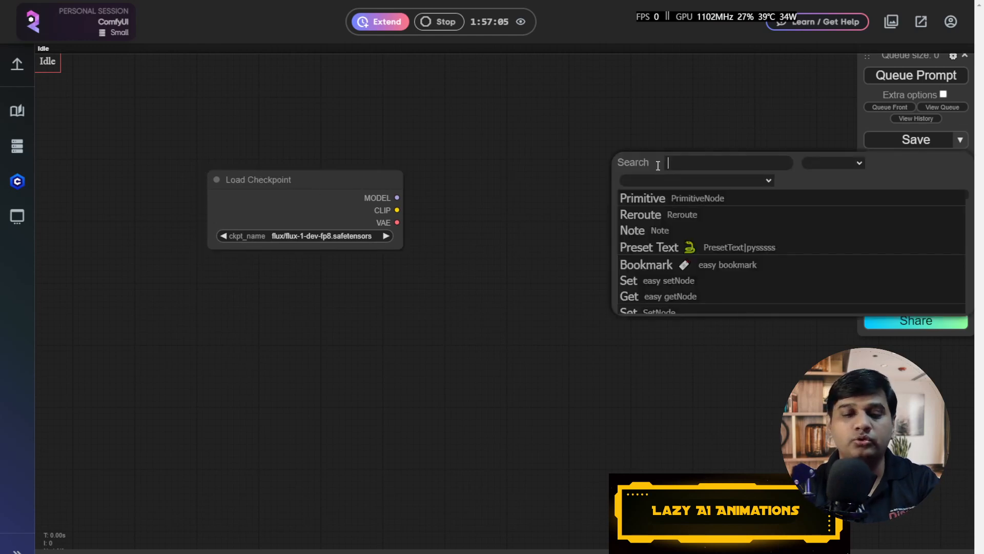
pyautogui.write('ksam')
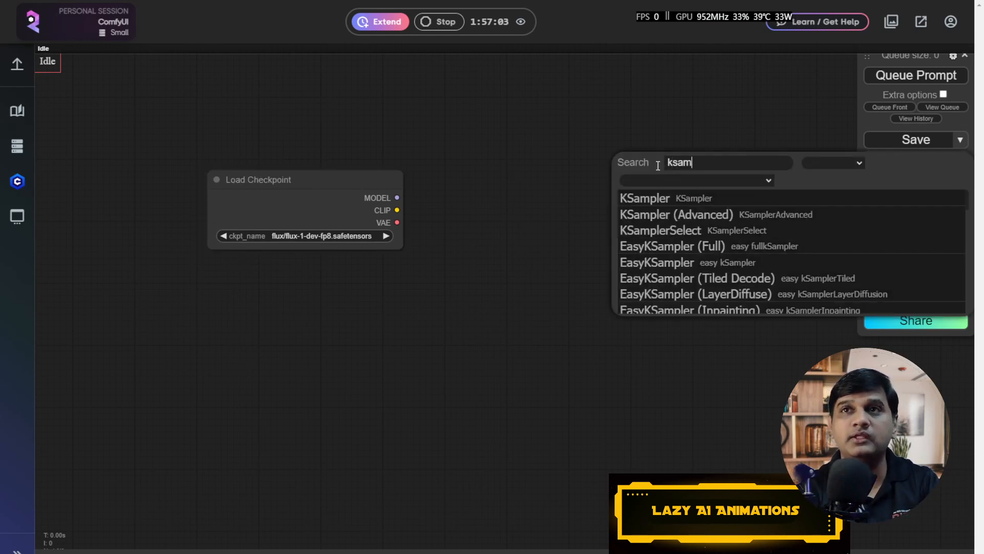
pyautogui.click(730, 216)
pyautogui.moveTo(716, 160); pyautogui.dragTo(622, 126)
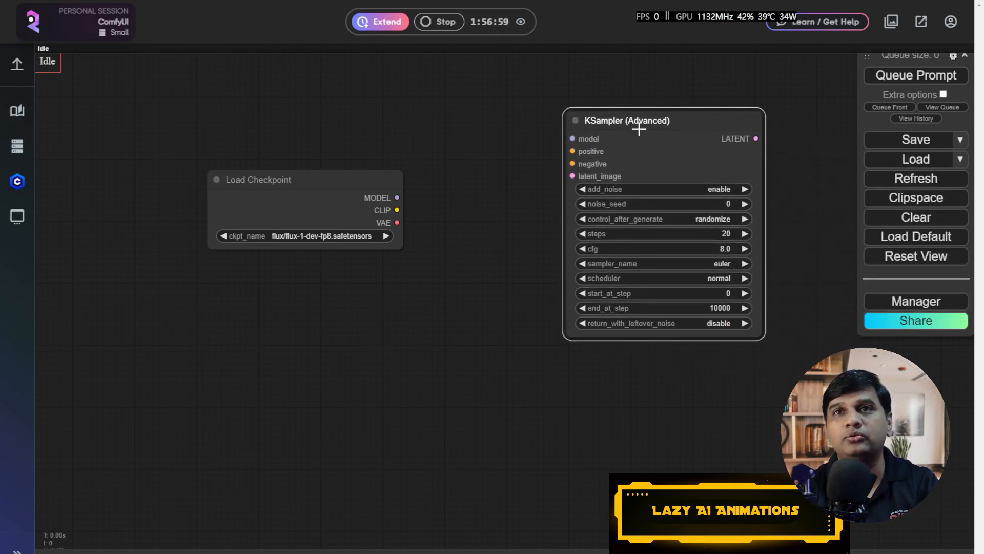
# Step: Reposition the KSampler (Advanced) and Load Checkpoint nodes, leaving a wide gap between them for further nodes
pyautogui.scroll(4, 640, 320)
pyautogui.moveTo(685, 385); pyautogui.dragTo(707, 462)
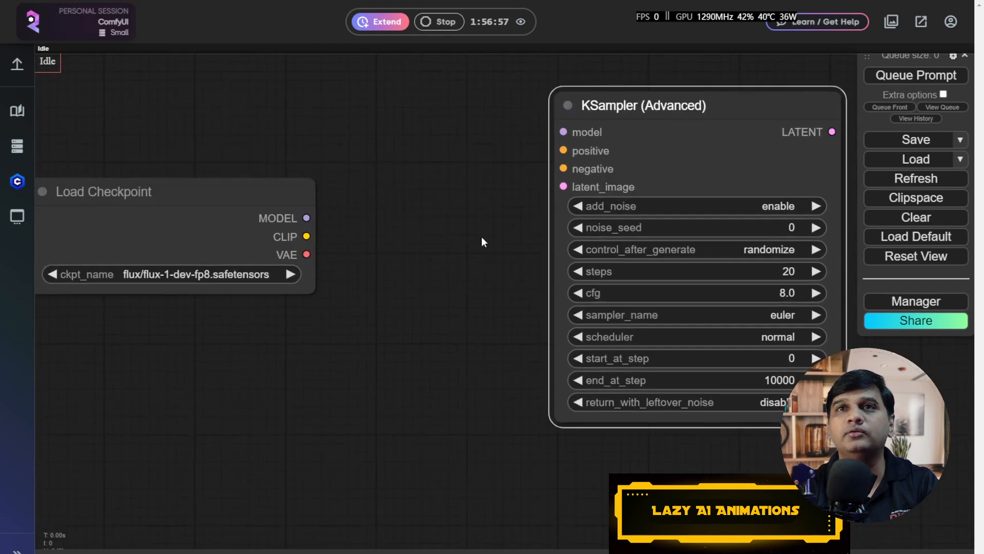
pyautogui.moveTo(457, 212); pyautogui.dragTo(354, 223)
pyautogui.scroll(-3, 356, 227)
pyautogui.moveTo(532, 158); pyautogui.dragTo(583, 178)
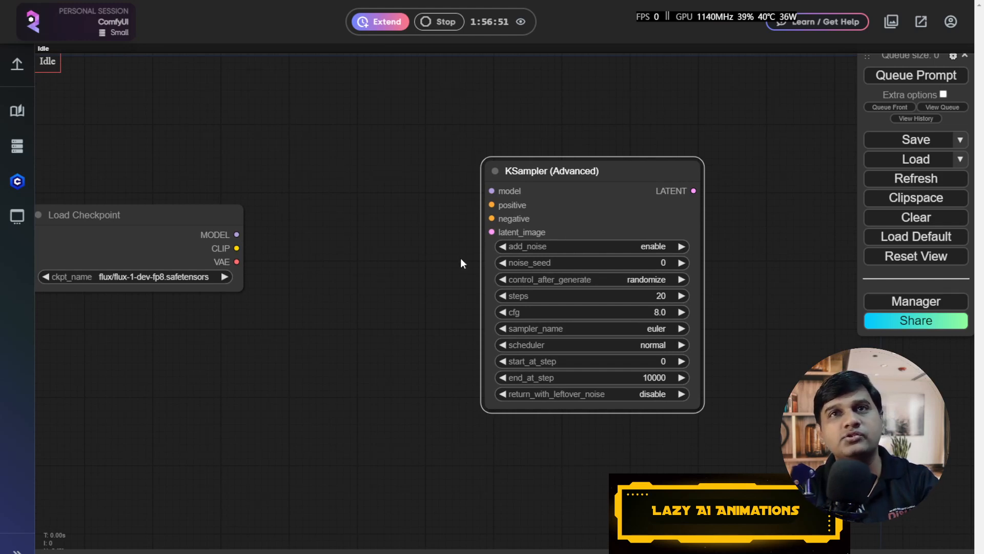
pyautogui.moveTo(556, 173); pyautogui.dragTo(525, 163)
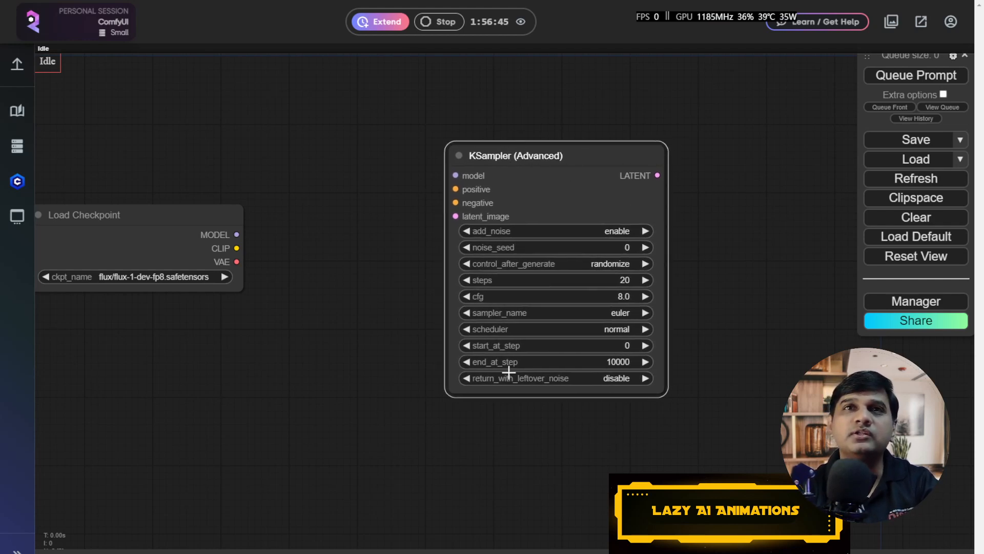
pyautogui.moveTo(341, 198); pyautogui.dragTo(520, 199)
pyautogui.moveTo(313, 214); pyautogui.dragTo(198, 170)
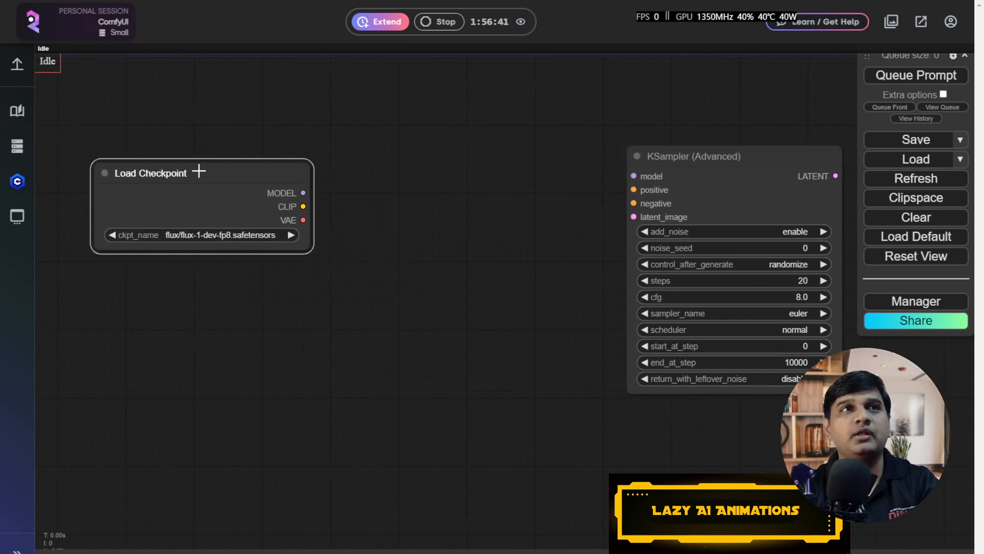
# Step: Filter the Load Checkpoint models by "realis" and choose v1/realisticVisionV51_v51VAE.safetensors
pyautogui.click(260, 235)
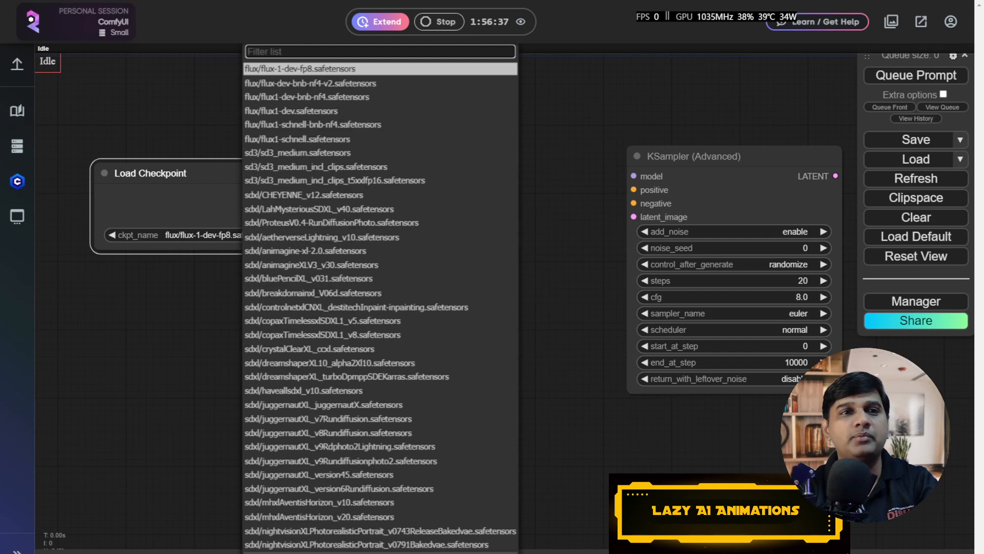
pyautogui.scroll(3, 308, 470)
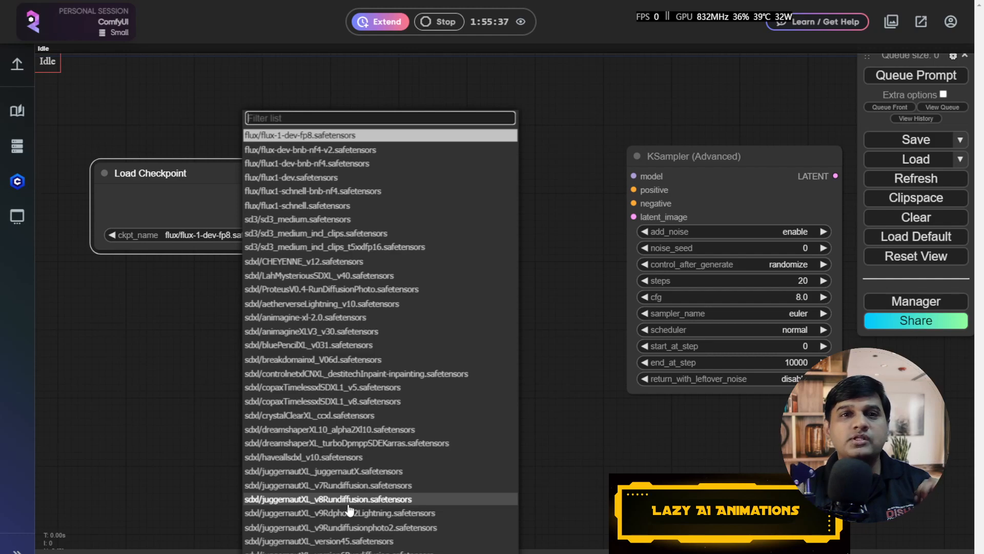
pyautogui.write('realis')
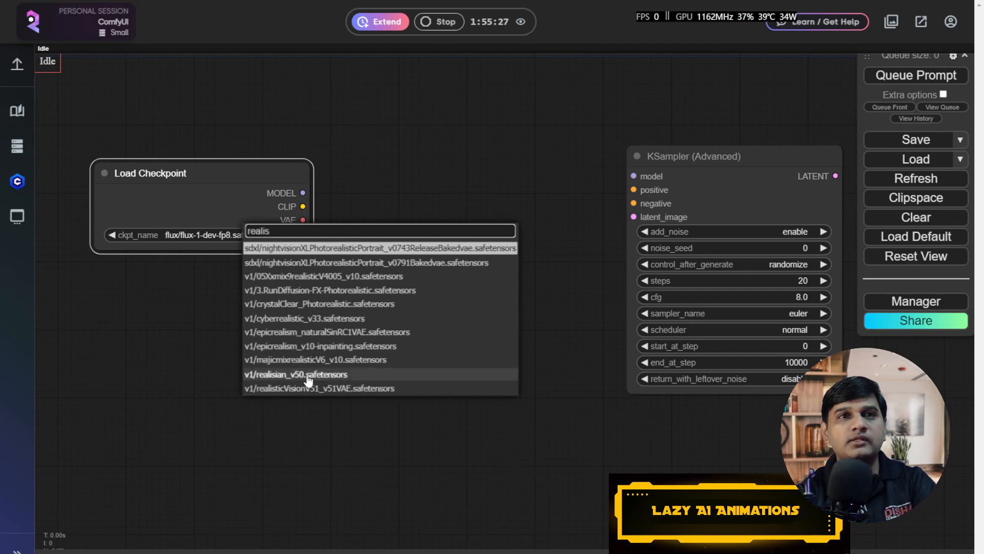
pyautogui.click(317, 388)
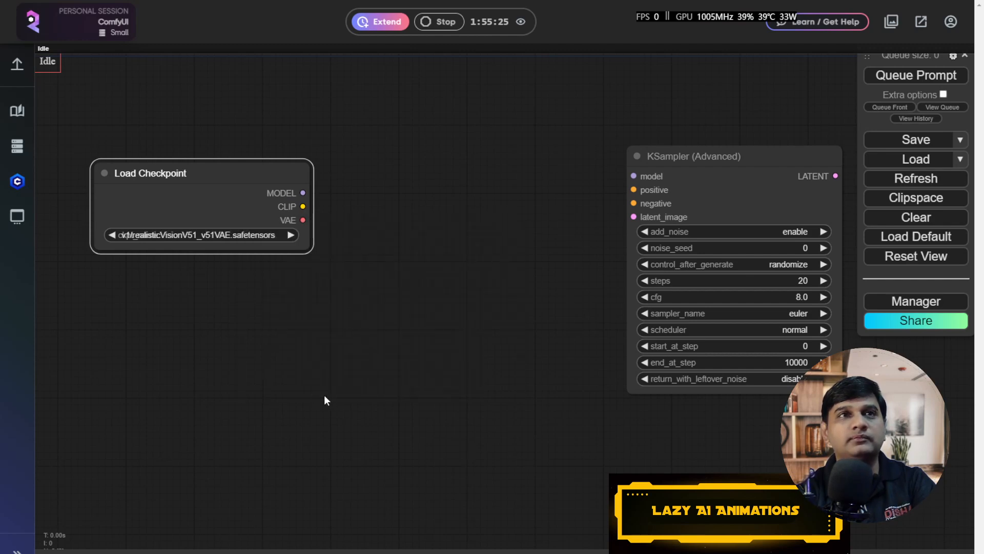
# Step: Widen the Load Checkpoint node so the full checkpoint name fits, and shift it further left from the sampler
pyautogui.moveTo(209, 193); pyautogui.dragTo(186, 187)
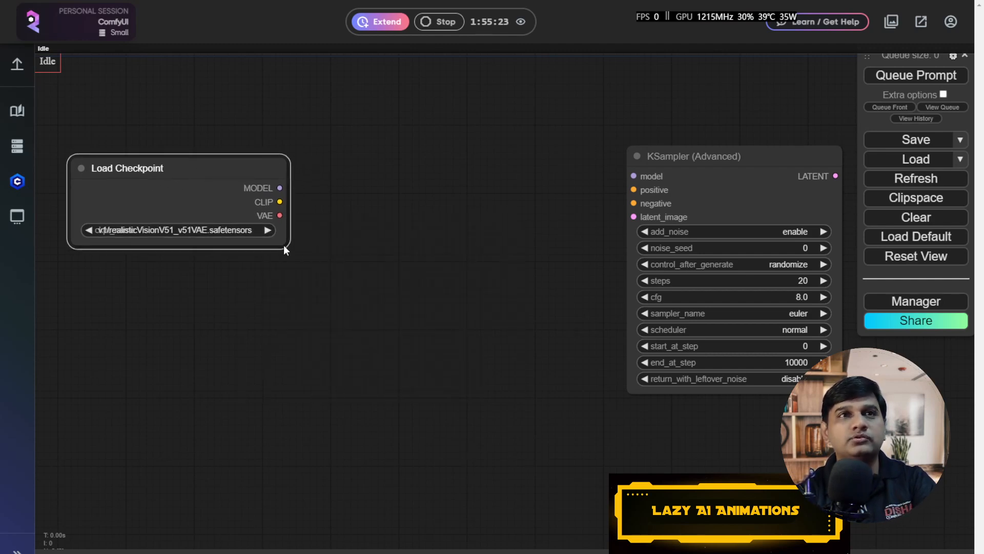
pyautogui.moveTo(288, 243); pyautogui.dragTo(397, 257)
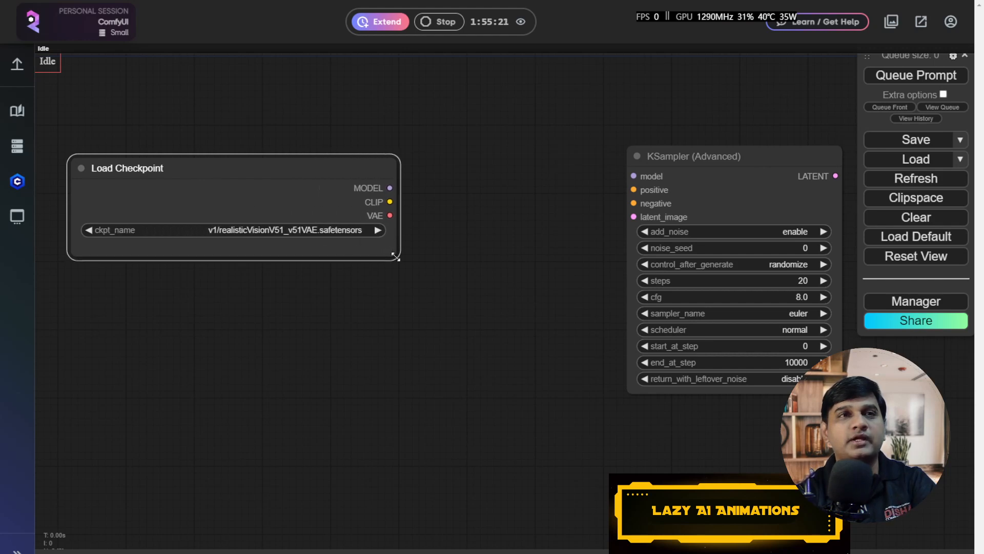
pyautogui.moveTo(369, 297); pyautogui.dragTo(352, 302)
pyautogui.moveTo(294, 191); pyautogui.dragTo(272, 189)
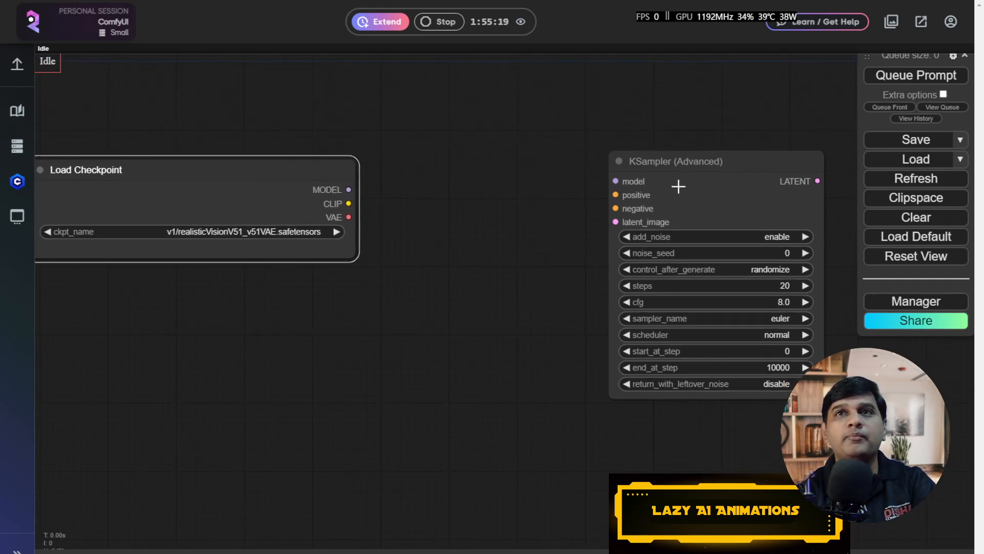
# Step: Move the KSampler (Advanced) and Load Checkpoint nodes farther apart to make room for the prompt nodes between them
pyautogui.click(666, 155)
pyautogui.moveTo(666, 155); pyautogui.dragTo(692, 151)
pyautogui.moveTo(470, 214); pyautogui.dragTo(453, 211)
pyautogui.moveTo(304, 206); pyautogui.dragTo(285, 202)
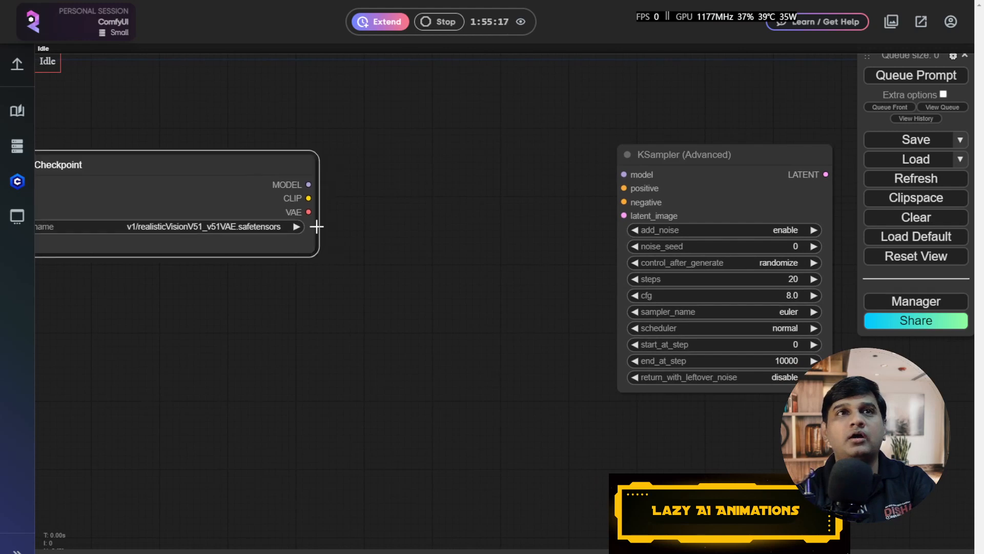
pyautogui.scroll(-4, 374, 304)
pyautogui.moveTo(392, 313); pyautogui.dragTo(467, 319)
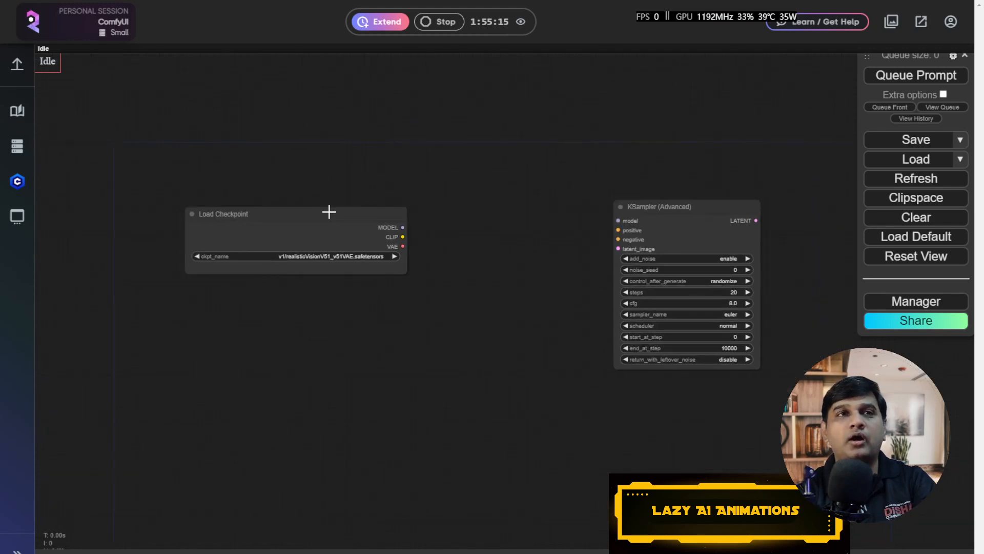
pyautogui.moveTo(329, 213); pyautogui.dragTo(251, 207)
# Step: Search the nodes for "prom", add CLIP Text Encode (Prompt), and place it between Load Checkpoint and the sampler
pyautogui.scroll(2, 379, 280)
pyautogui.scroll(-1, 413, 329)
pyautogui.click(428, 260)
pyautogui.doubleClick(427, 261)
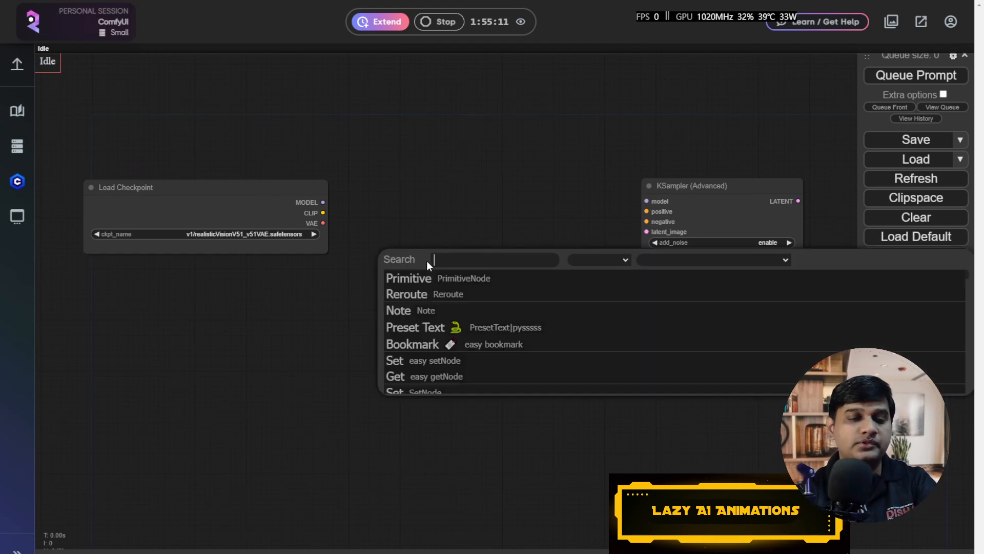
pyautogui.write('prom')
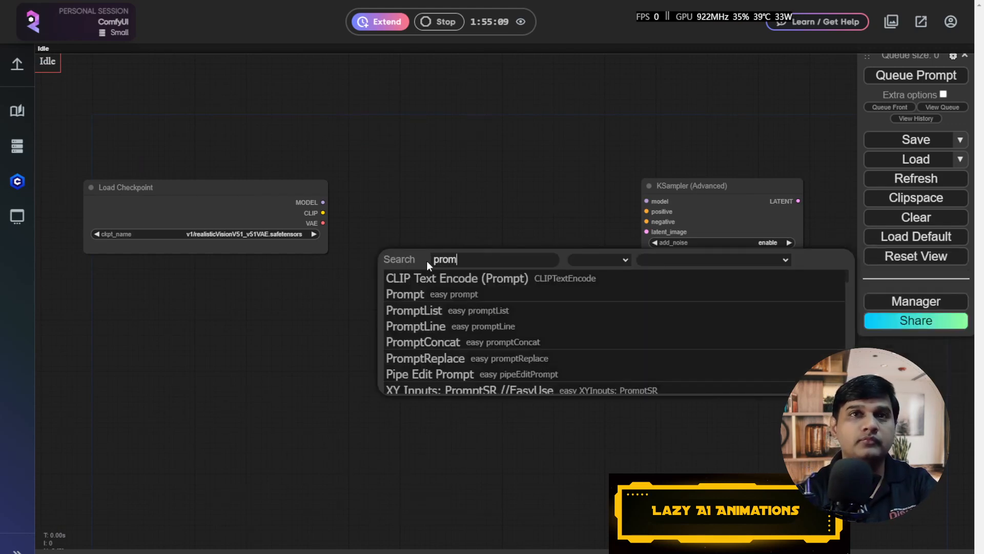
pyautogui.click(441, 279)
pyautogui.moveTo(523, 253); pyautogui.dragTo(484, 204)
# Step: Colour the CLIP Text Encode node green and move it up to leave space beneath it
pyautogui.rightClick(491, 202)
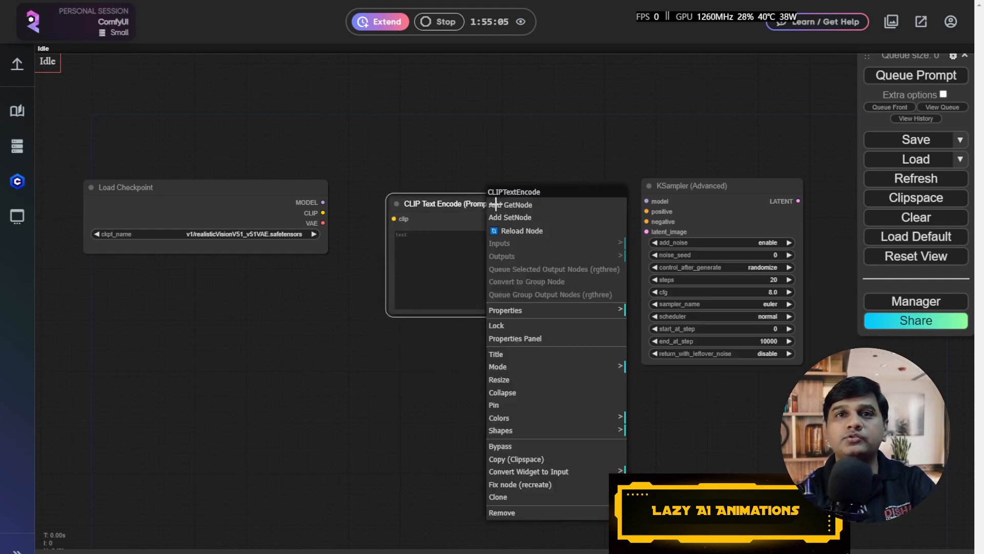
pyautogui.click(546, 418)
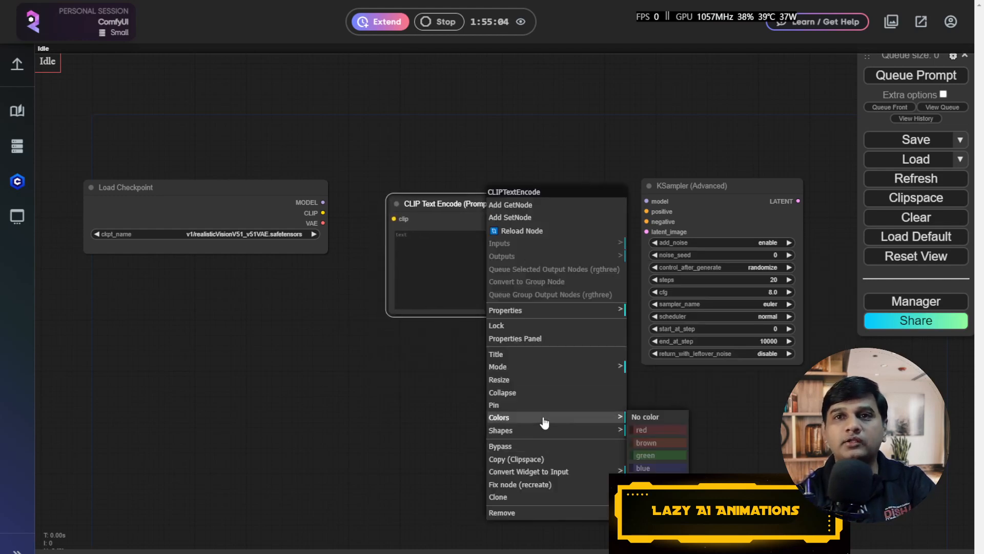
pyautogui.click(663, 452)
pyautogui.moveTo(452, 207); pyautogui.dragTo(447, 159)
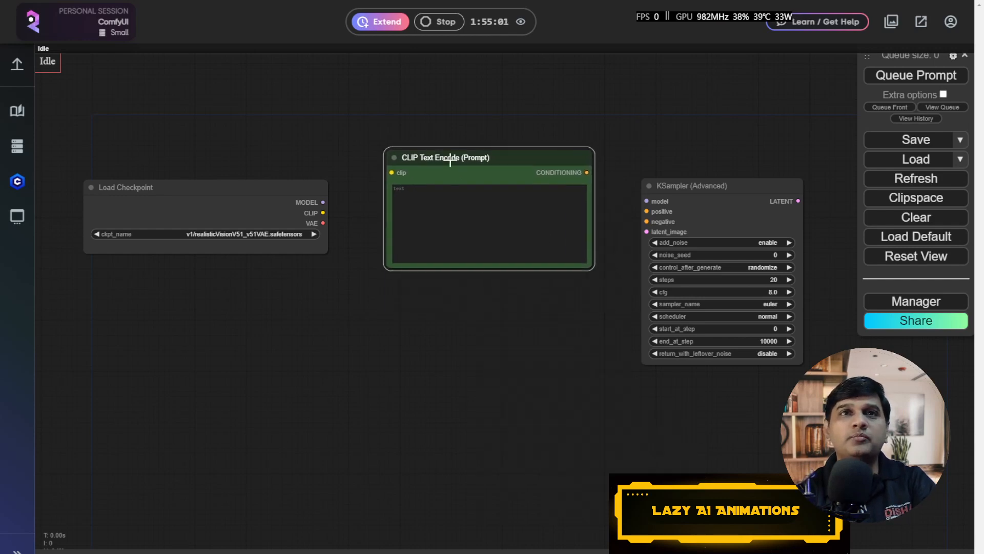
# Step: Duplicate the green CLIP Text Encode node, place the copy beneath the original, and colour it red
pyautogui.hotkey('ctrl', 'v')
pyautogui.moveTo(489, 163); pyautogui.dragTo(428, 313)
pyautogui.rightClick(461, 308)
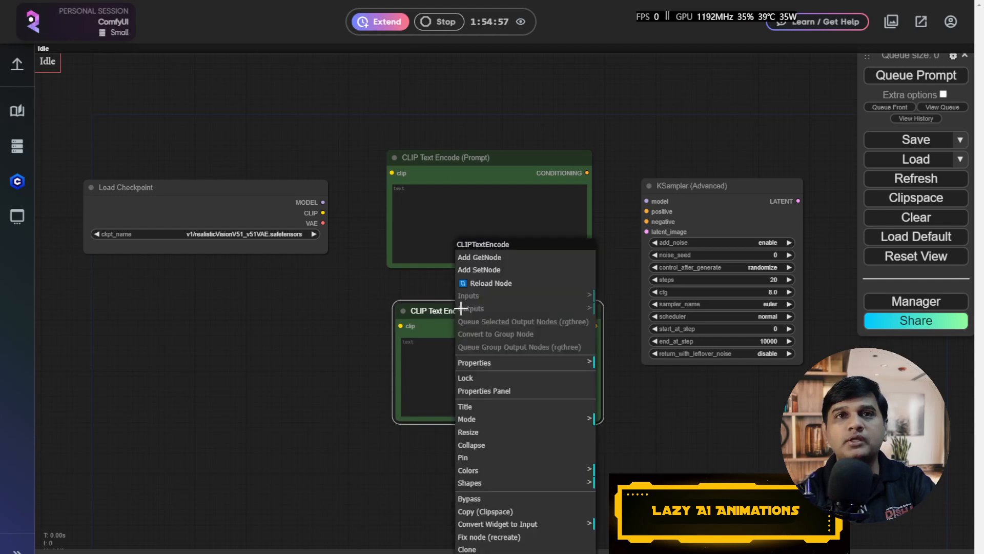
pyautogui.click(512, 470)
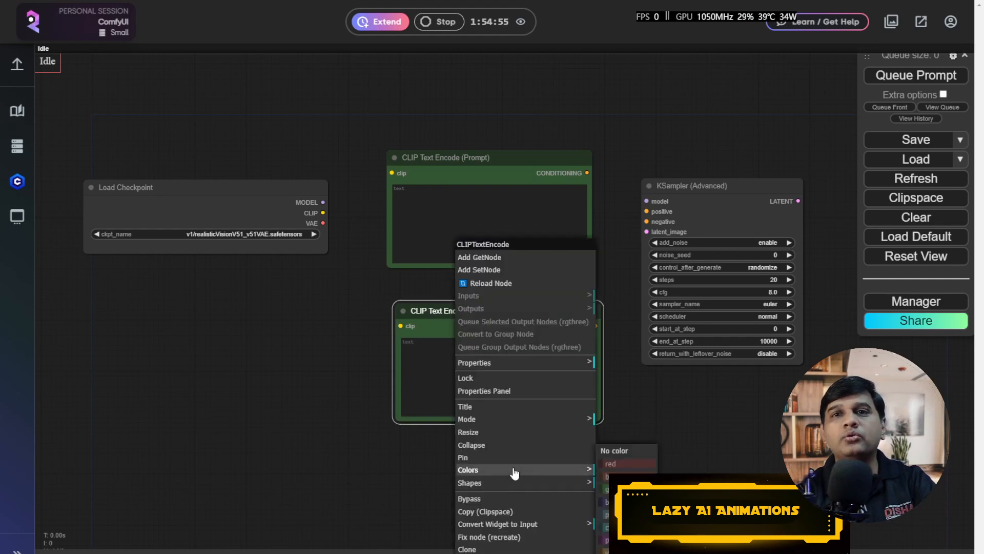
pyautogui.click(615, 464)
pyautogui.moveTo(488, 334); pyautogui.dragTo(494, 313)
# Step: Shift Load Checkpoint and both CLIP Text Encode nodes left, lining up the green and red prompt nodes vertically
pyautogui.moveTo(299, 193); pyautogui.dragTo(279, 189)
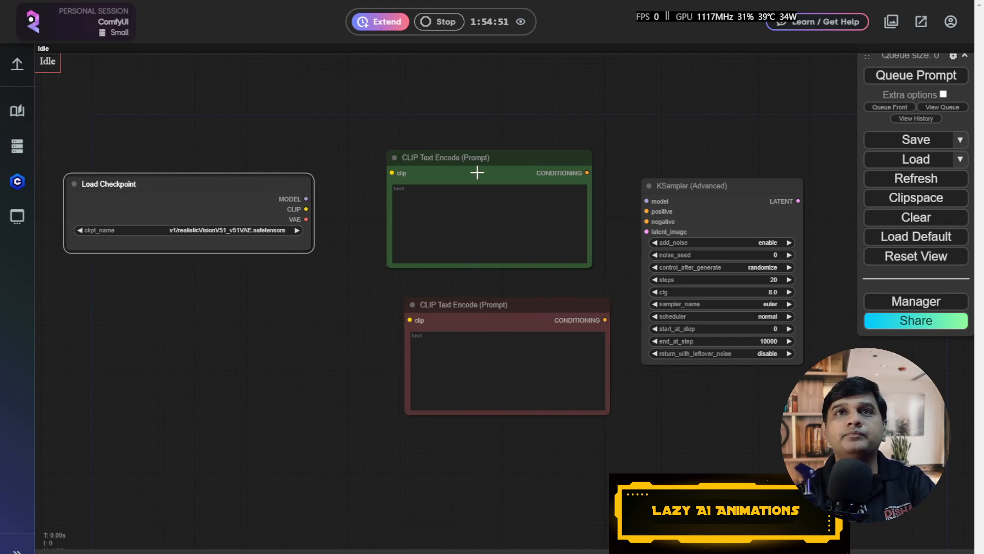
pyautogui.moveTo(480, 169); pyautogui.dragTo(450, 162)
pyautogui.moveTo(511, 305); pyautogui.dragTo(464, 306)
pyautogui.click(411, 157)
pyautogui.click(253, 186)
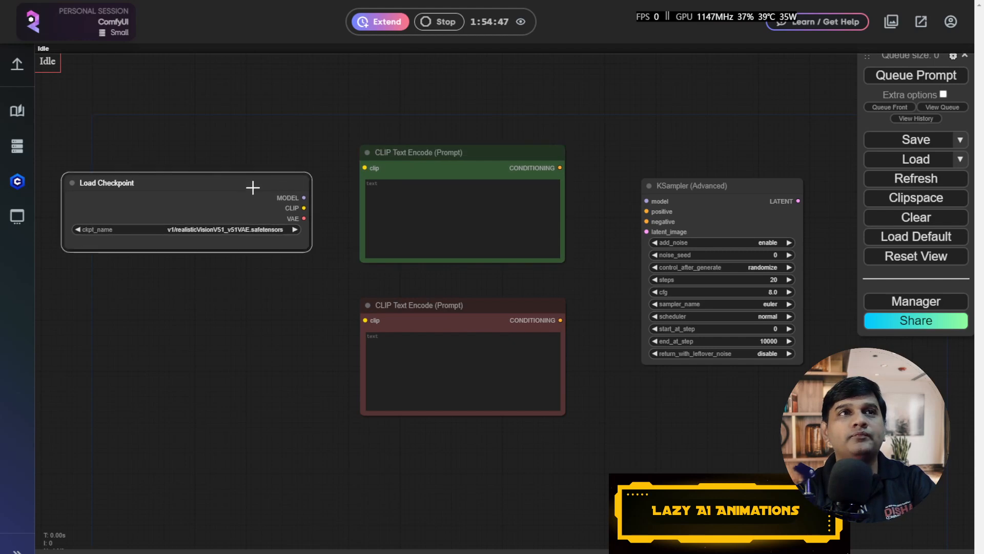
# Step: Connect Load Checkpoint's CLIP output to the clip inputs of both the green and red CLIP Text Encode nodes
pyautogui.scroll(5, 297, 286)
pyautogui.moveTo(297, 290); pyautogui.dragTo(274, 365)
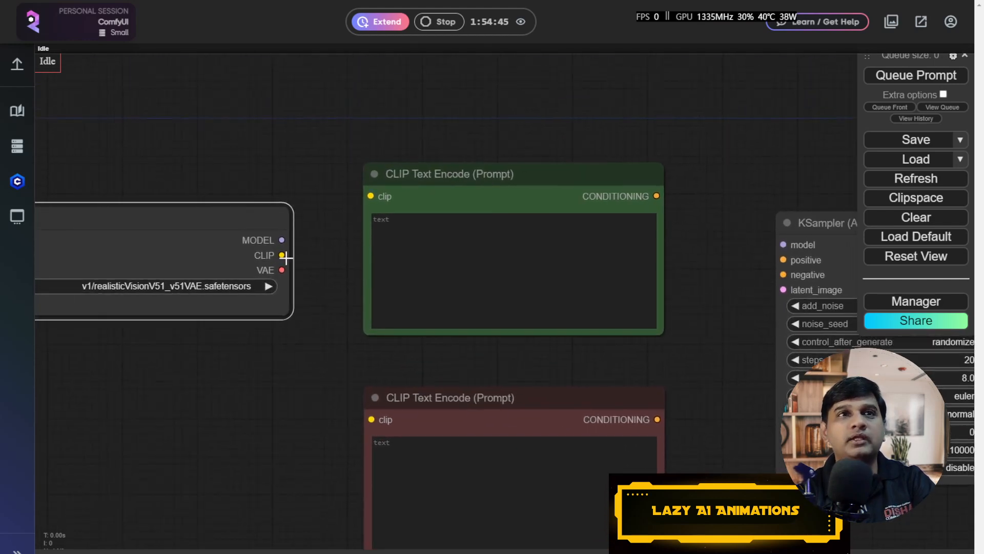
pyautogui.moveTo(282, 255); pyautogui.dragTo(303, 254)
pyautogui.moveTo(350, 226); pyautogui.dragTo(368, 203)
pyautogui.moveTo(282, 255); pyautogui.dragTo(373, 429)
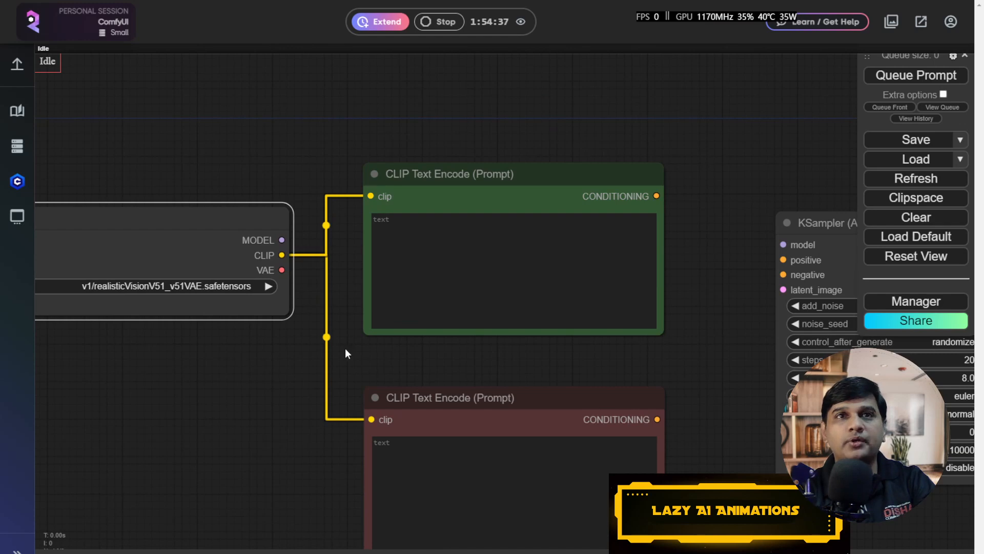
# Step: Connect the green node's CONDITIONING to the sampler's positive input and the red node's CONDITIONING to its negative input
pyautogui.moveTo(368, 343); pyautogui.dragTo(245, 322)
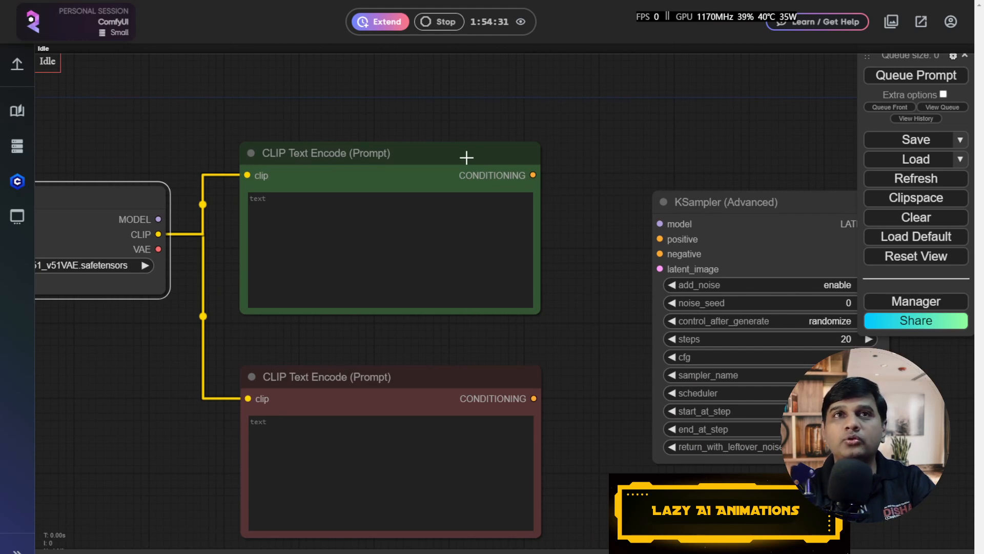
pyautogui.moveTo(466, 156); pyautogui.dragTo(472, 153)
pyautogui.moveTo(538, 173); pyautogui.dragTo(661, 239)
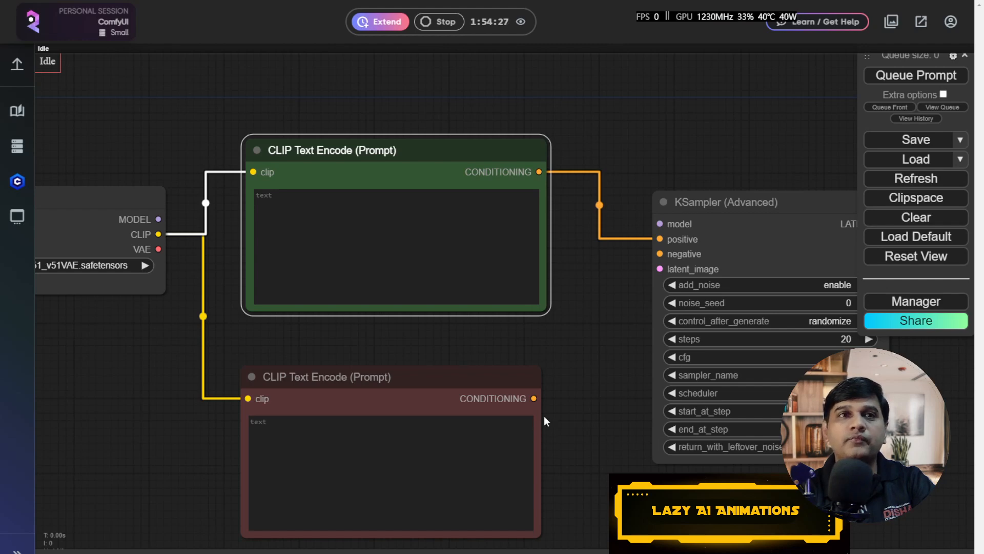
pyautogui.moveTo(534, 398); pyautogui.dragTo(653, 255)
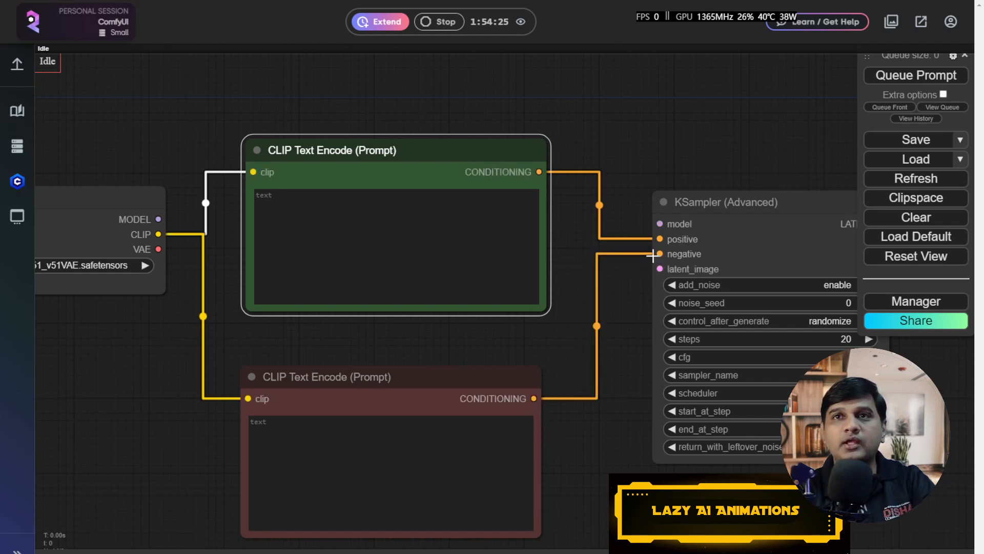
# Step: Link Load Checkpoint's MODEL output to the sampler's model input through a Reroute node placed above the prompt nodes
pyautogui.moveTo(531, 352); pyautogui.dragTo(604, 367)
pyautogui.click(151, 221)
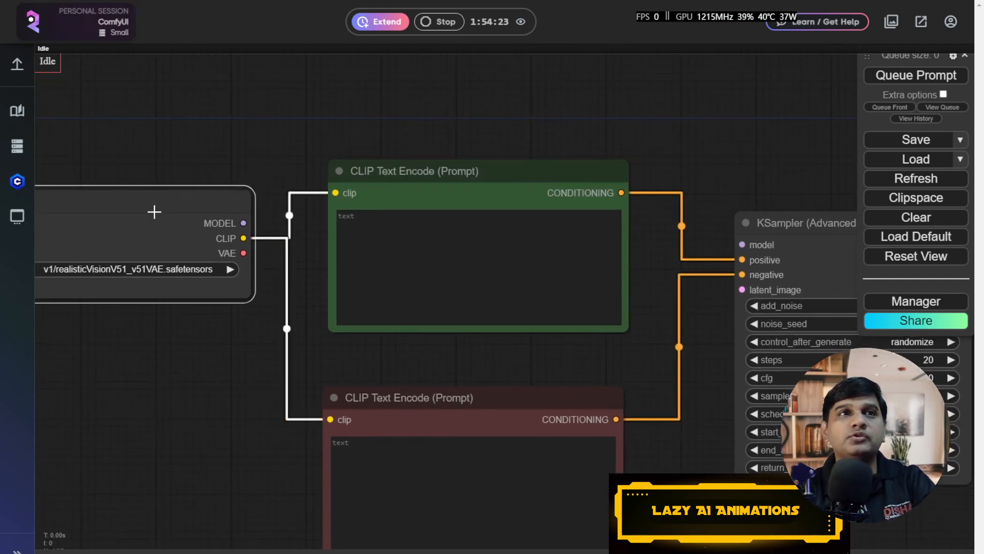
pyautogui.scroll(-3, 175, 310)
pyautogui.moveTo(179, 316); pyautogui.dragTo(228, 341)
pyautogui.moveTo(265, 266); pyautogui.dragTo(343, 131)
pyautogui.click(378, 174)
pyautogui.moveTo(415, 142); pyautogui.dragTo(651, 284)
# Step: Rearrange the sampler and both CLIP Text Encode nodes so the rerouted model link runs clear above the prompts
pyautogui.moveTo(451, 230); pyautogui.dragTo(444, 231)
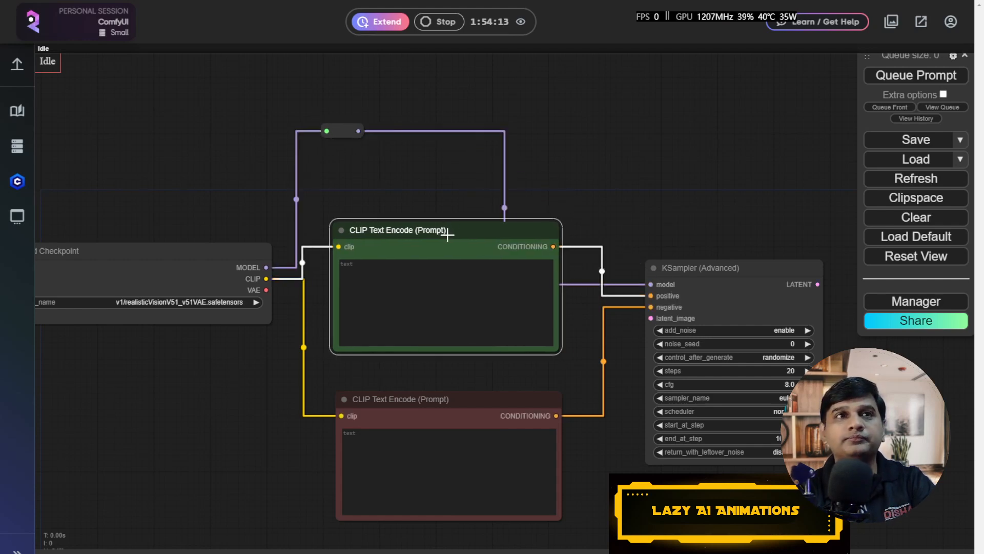
pyautogui.moveTo(699, 267); pyautogui.dragTo(737, 201)
pyautogui.moveTo(470, 243); pyautogui.dragTo(468, 254)
pyautogui.moveTo(396, 403); pyautogui.dragTo(388, 400)
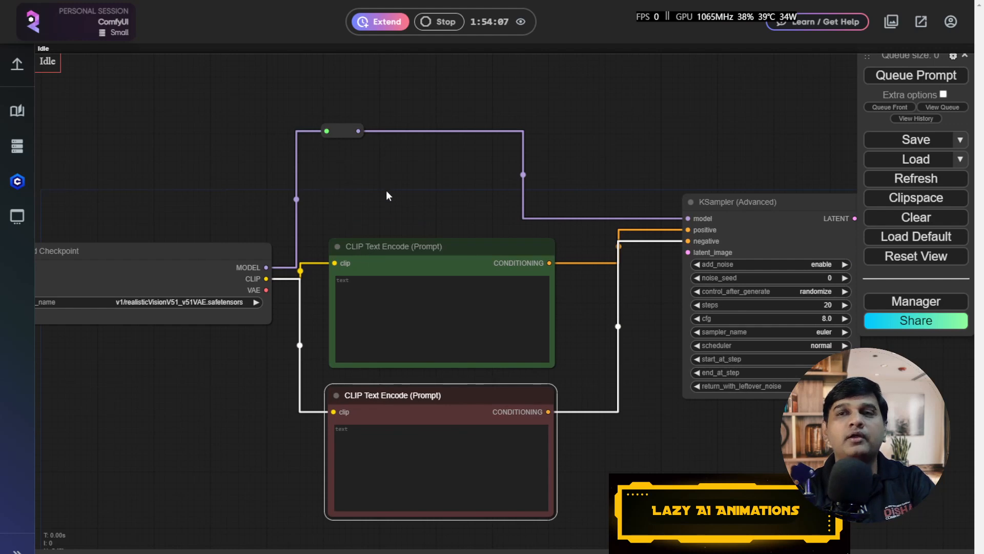
# Step: Add an Empty Latent Image node from the sampler's latent_image input and place it just below the sampler
pyautogui.moveTo(725, 461); pyautogui.dragTo(603, 449)
pyautogui.scroll(4, 619, 448)
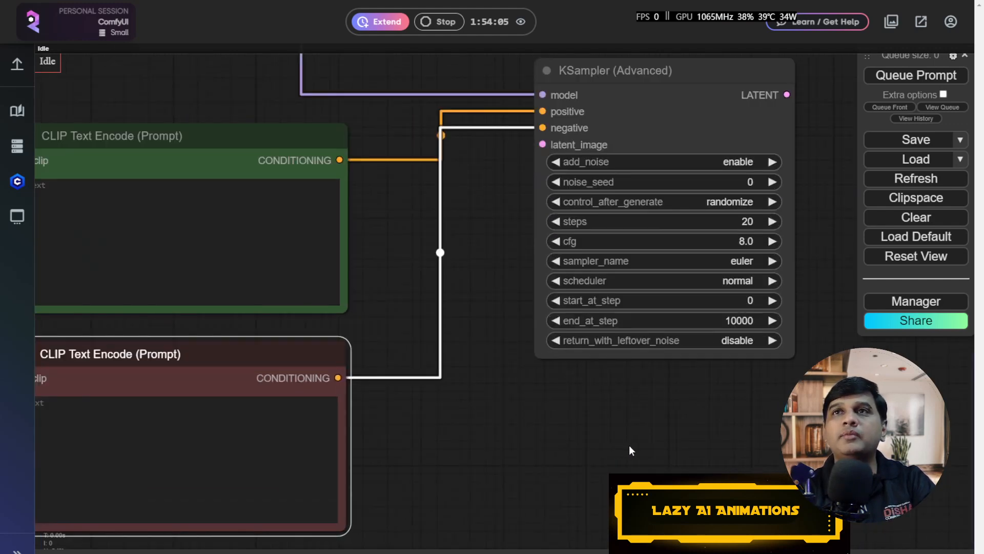
pyautogui.scroll(-3, 632, 450)
pyautogui.moveTo(529, 287); pyautogui.dragTo(583, 271)
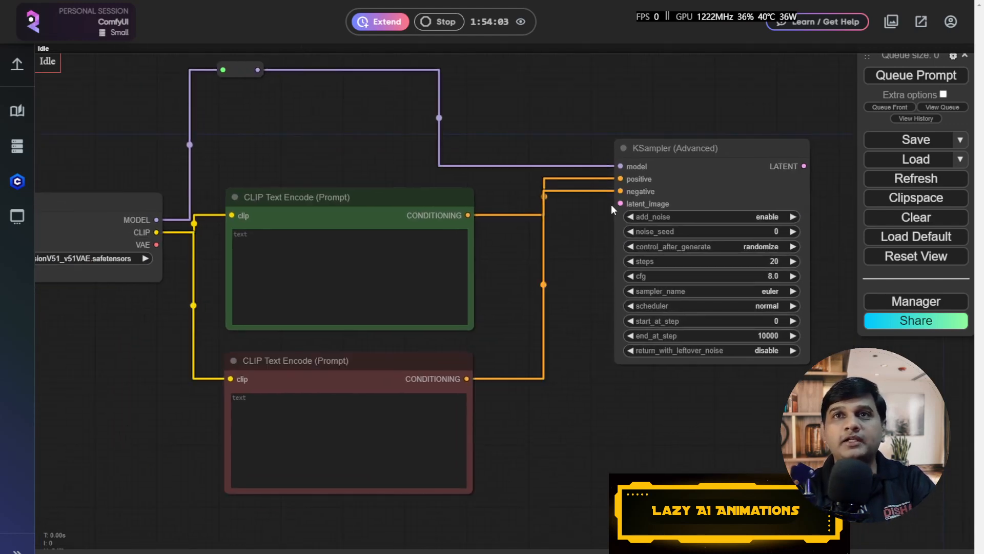
pyautogui.moveTo(621, 204); pyautogui.dragTo(577, 383)
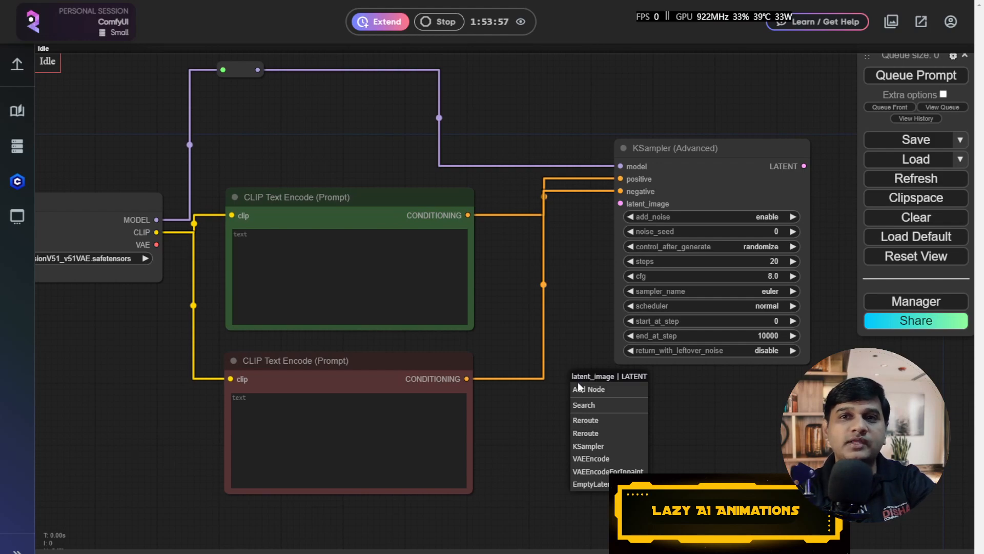
pyautogui.click(604, 485)
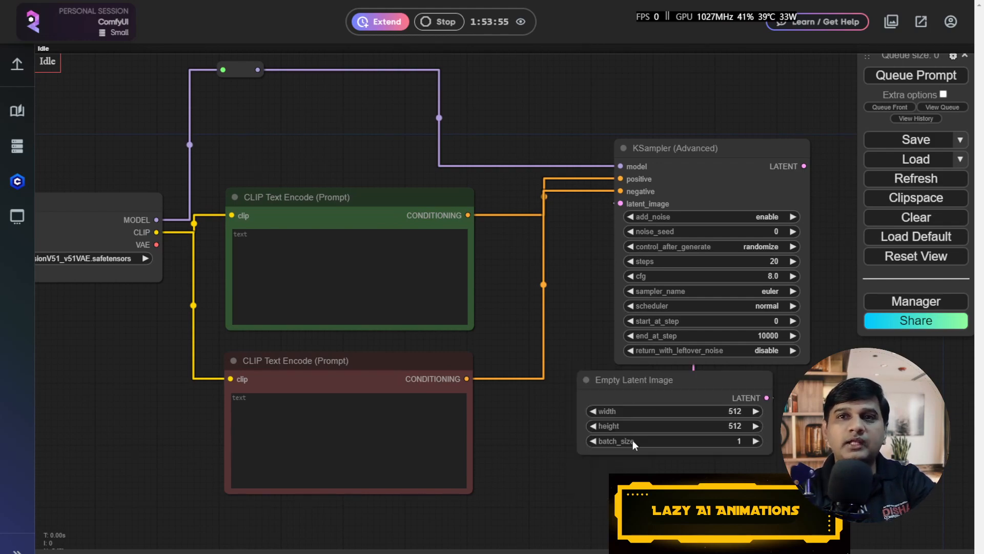
pyautogui.moveTo(645, 388); pyautogui.dragTo(625, 410)
# Step: Set the Empty Latent Image width to 720 and height to 360
pyautogui.scroll(4, 633, 462)
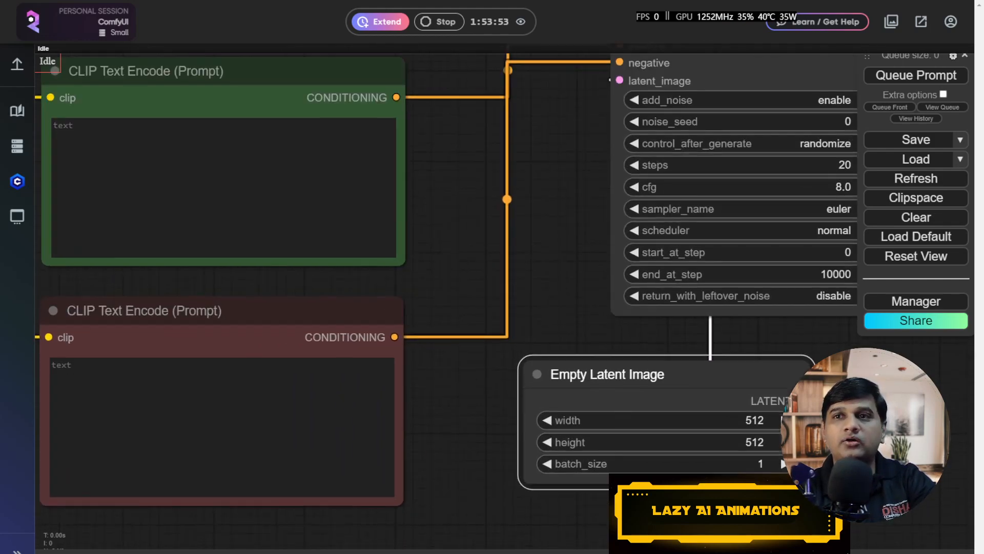
pyautogui.moveTo(813, 437); pyautogui.dragTo(755, 333)
pyautogui.click(670, 317)
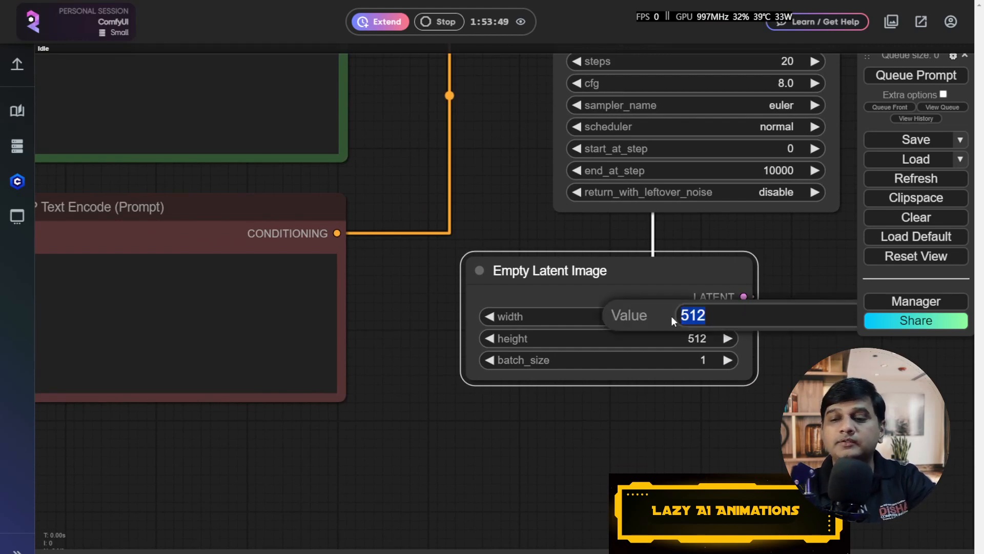
pyautogui.write('720')
pyautogui.press('Return')
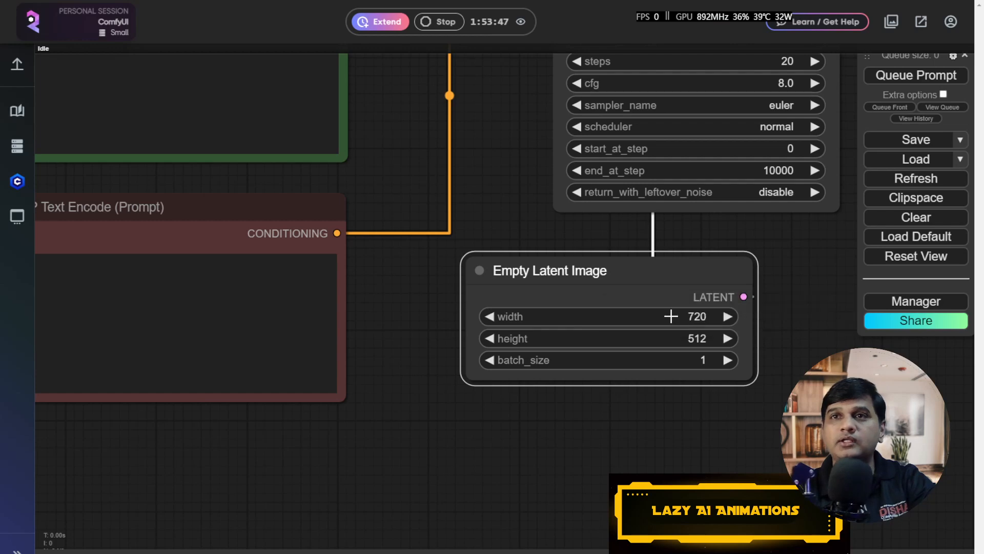
pyautogui.click(682, 339)
pyautogui.write('360')
pyautogui.press('Return')
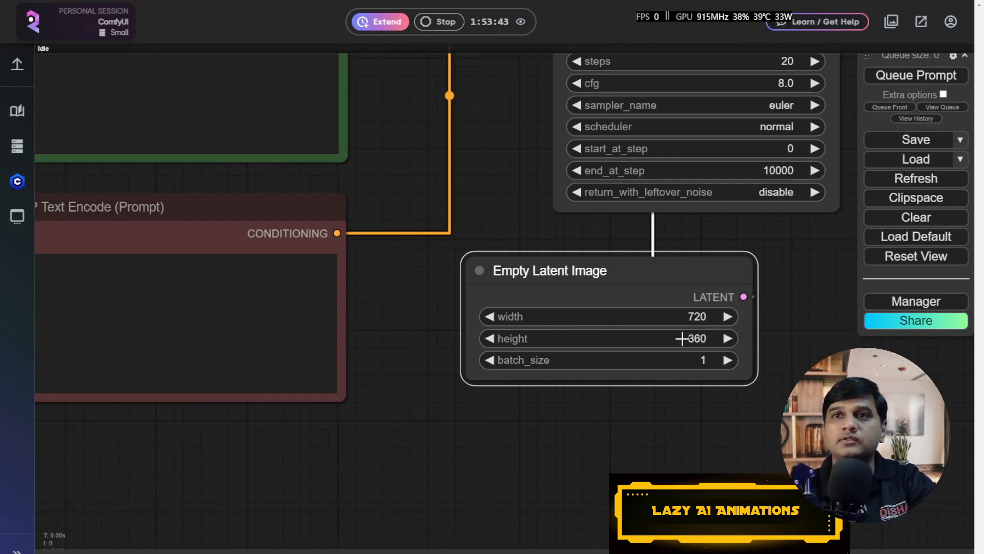
# Step: Add a VAE Decode node from the sampler's LATENT output, placing it to the right of the sampler
pyautogui.scroll(-4, 745, 441)
pyautogui.moveTo(471, 343); pyautogui.dragTo(523, 332)
pyautogui.moveTo(337, 382); pyautogui.dragTo(310, 408)
pyautogui.moveTo(636, 134); pyautogui.dragTo(672, 130)
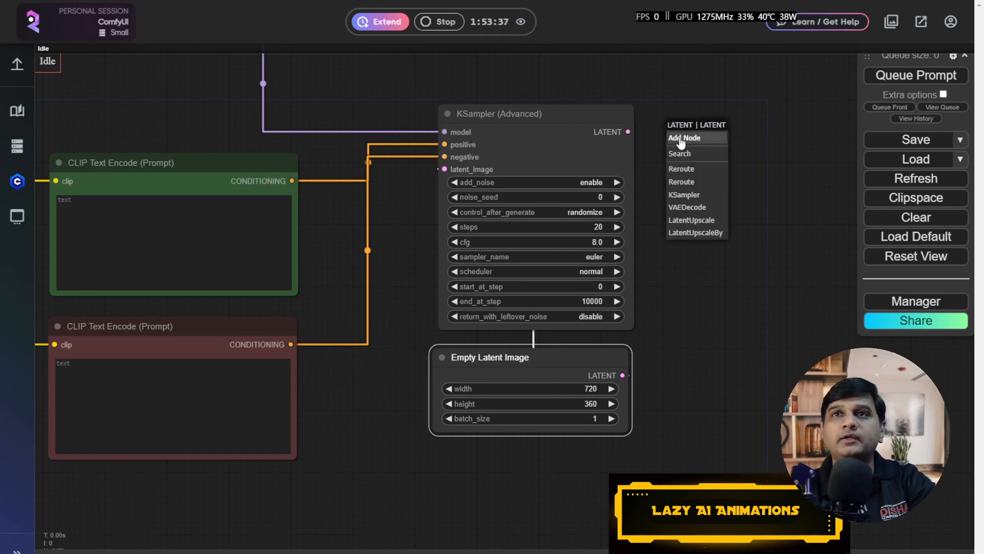
pyautogui.click(703, 207)
# Step: Add a Preview Image node from VAE Decode's IMAGE output and position it directly beneath VAE Decode
pyautogui.moveTo(675, 262); pyautogui.dragTo(513, 283)
pyautogui.moveTo(634, 167); pyautogui.dragTo(682, 138)
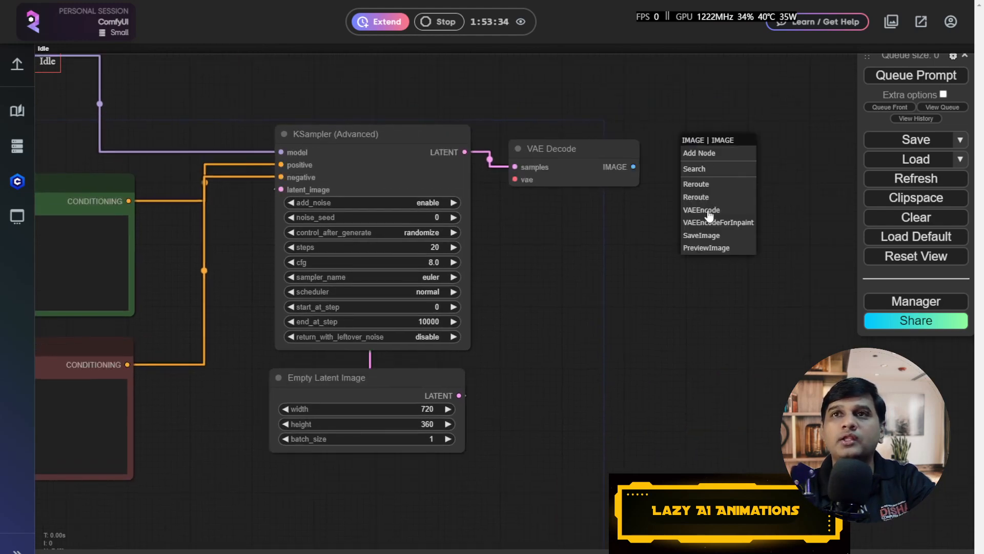
pyautogui.click(706, 248)
pyautogui.moveTo(543, 297); pyautogui.dragTo(634, 303)
pyautogui.click(628, 144)
pyautogui.moveTo(627, 144); pyautogui.dragTo(625, 131)
pyautogui.moveTo(809, 153); pyautogui.dragTo(629, 192)
# Step: Start the positive prompt in the green CLIP Text Encode node with "a photograph of modern villa shooted in evening, the villa"
pyautogui.moveTo(598, 296); pyautogui.dragTo(710, 303)
pyautogui.scroll(-4, 680, 328)
pyautogui.scroll(-1, 681, 327)
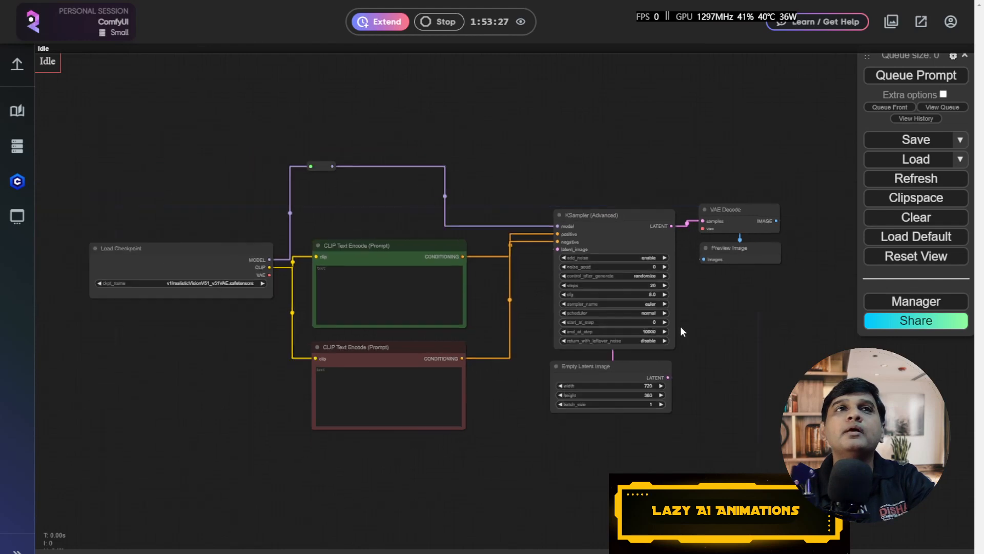
pyautogui.moveTo(359, 212); pyautogui.dragTo(429, 212)
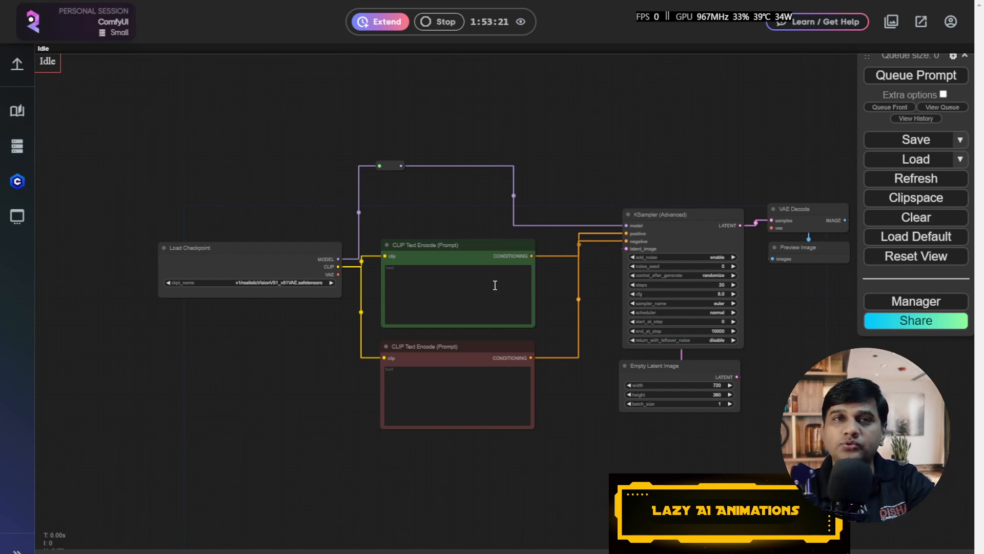
pyautogui.scroll(5, 282, 353)
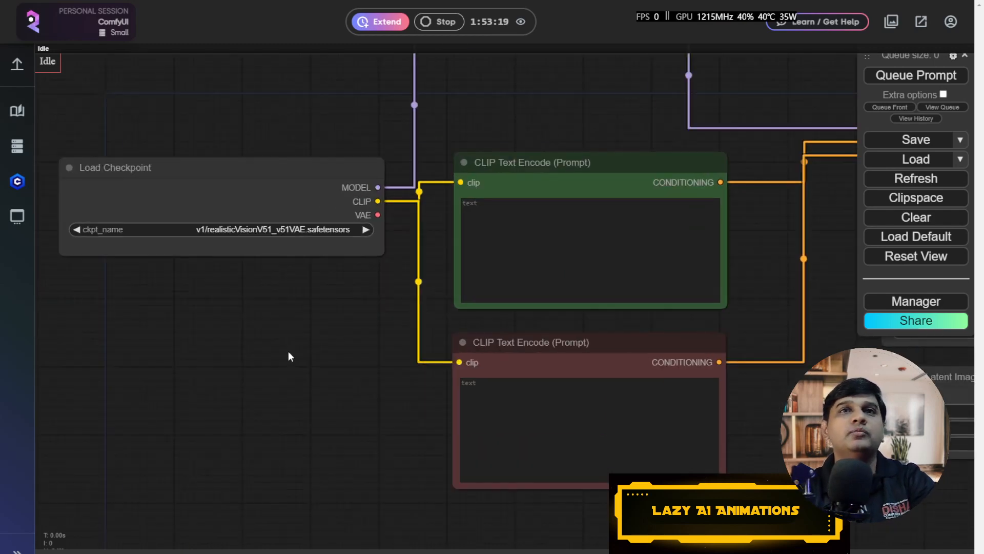
pyautogui.scroll(2, 371, 331)
pyautogui.click(414, 222)
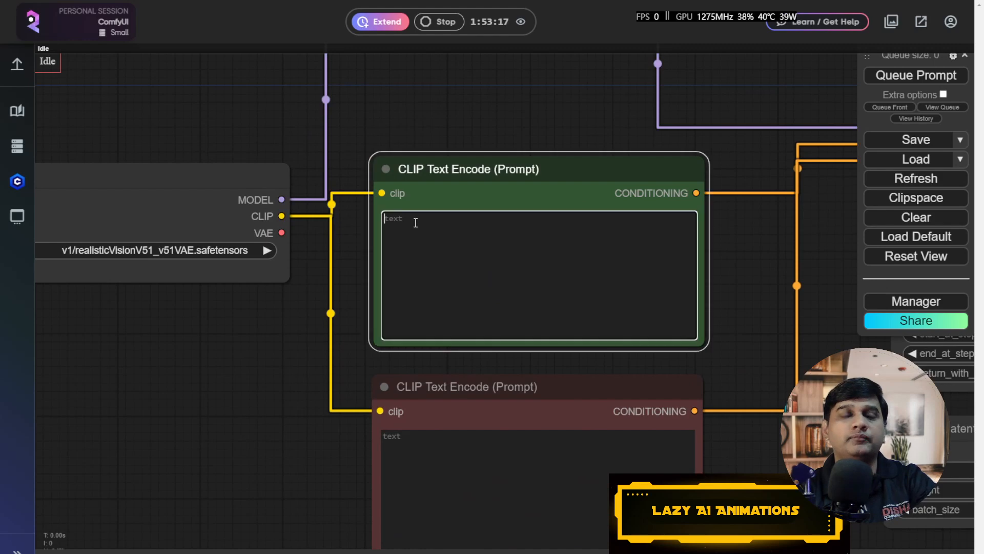
pyautogui.write('a')
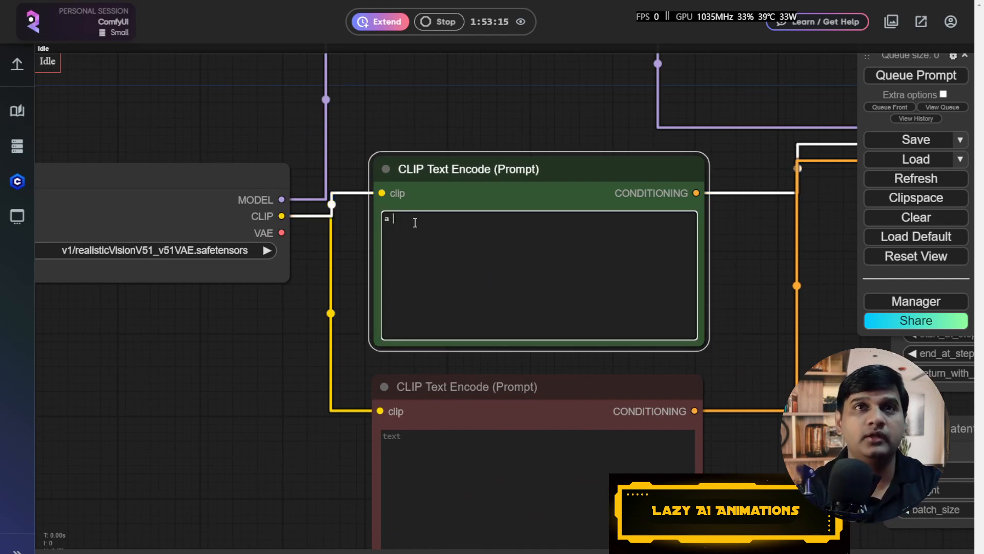
pyautogui.write(' phioto')
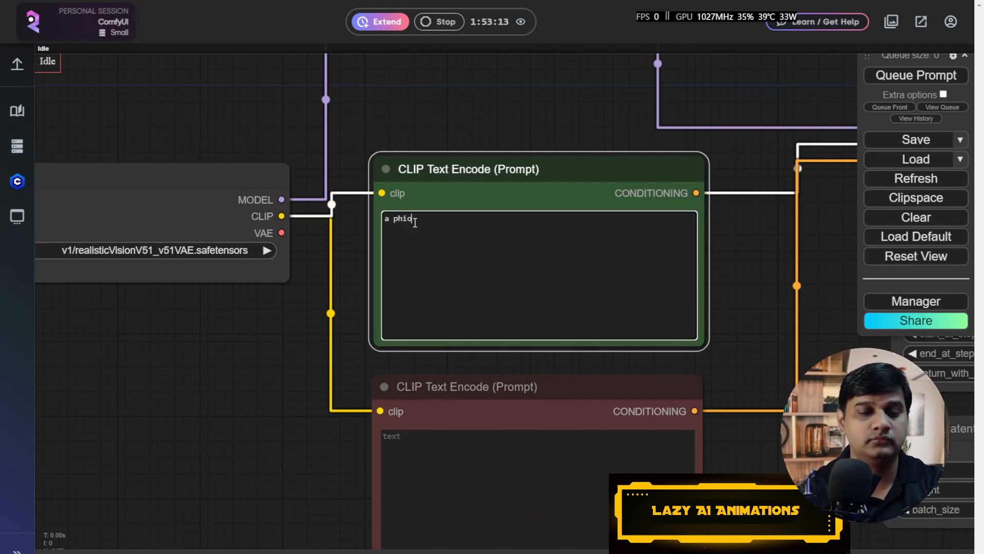
pyautogui.press('BackSpace')
pyautogui.press('BackSpace')
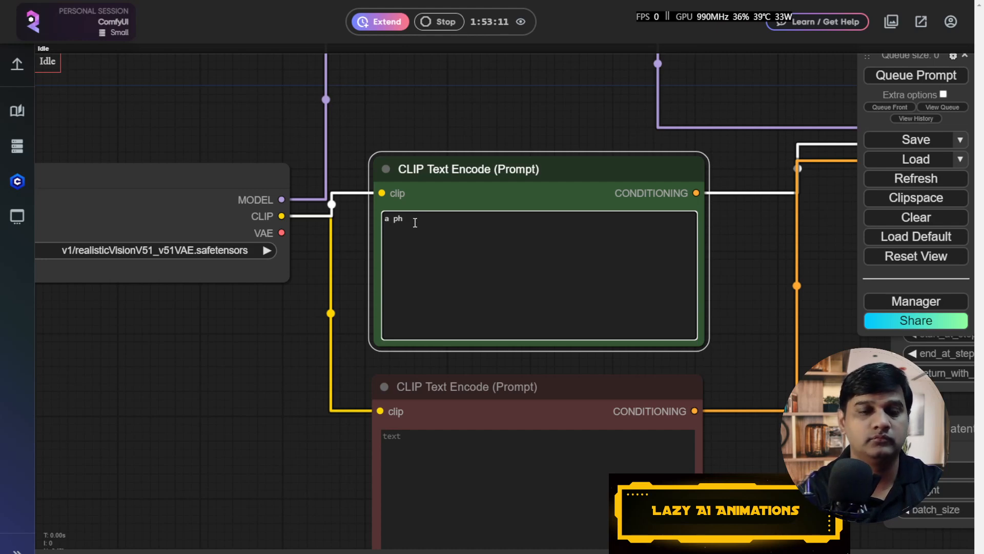
pyautogui.write('otograph of')
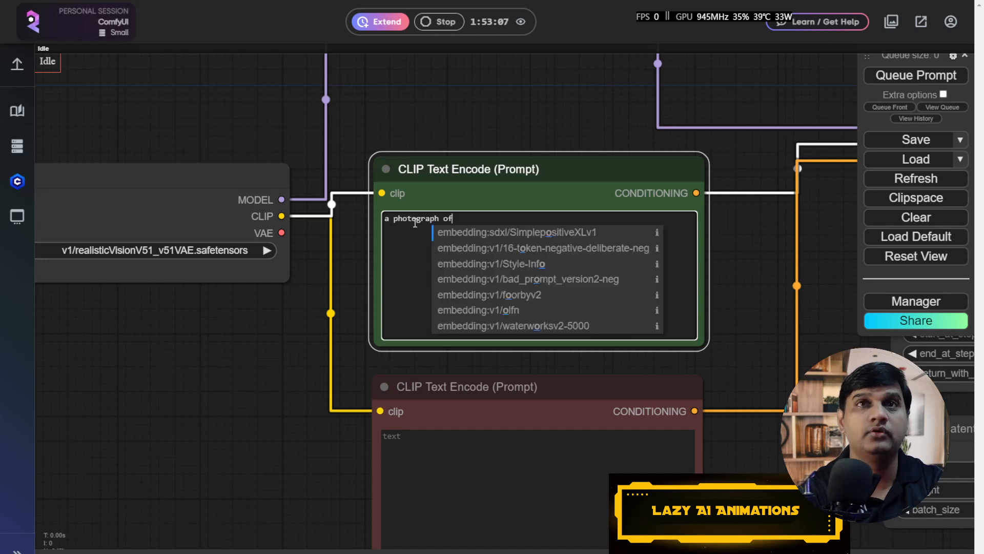
pyautogui.write(' modern villa')
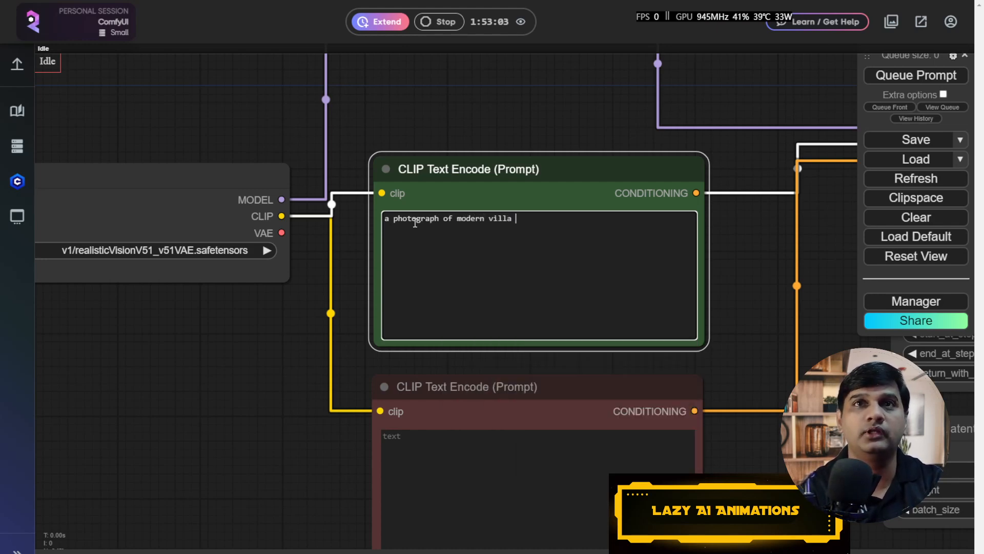
pyautogui.write(' shooted in evening, the villa ')
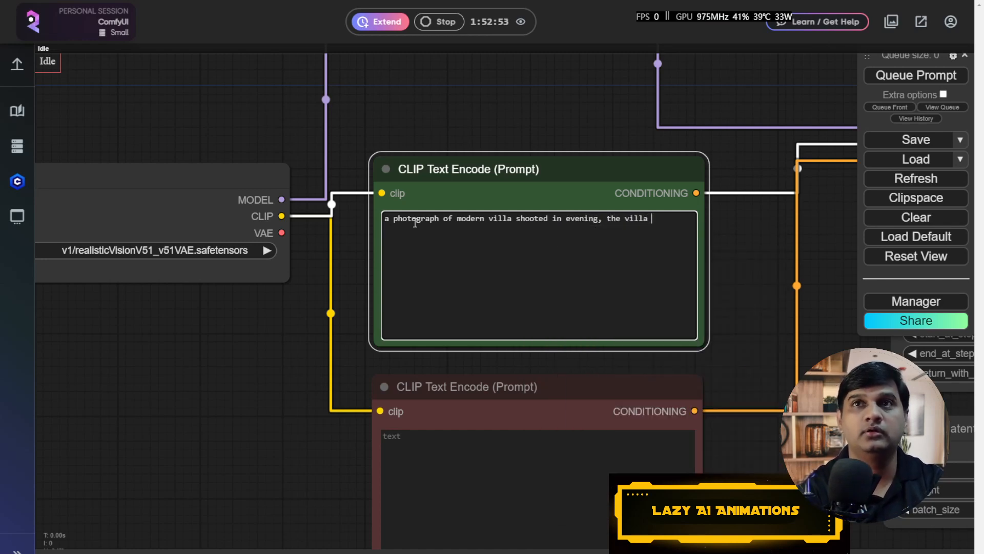
# Step: Continue the positive prompt with "is located in himalays,"
pyautogui.write('is locatyed')
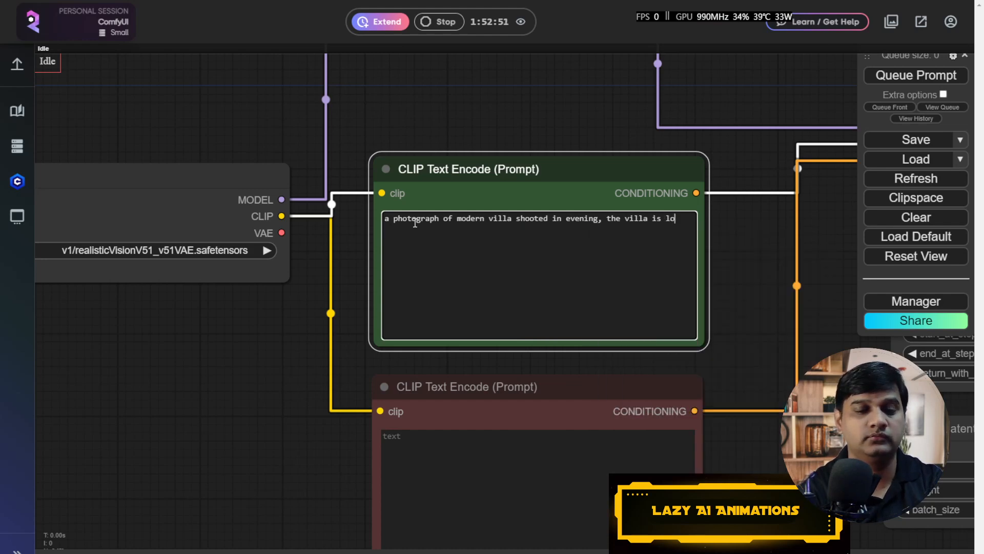
pyautogui.press('BackSpace')
pyautogui.press('BackSpace')
pyautogui.write('ed ')
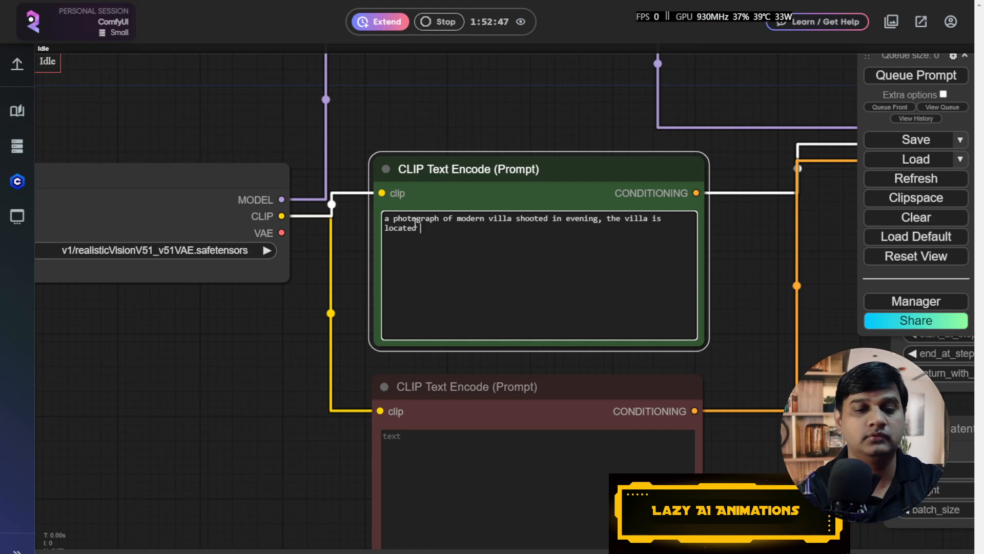
pyautogui.write('in himalays')
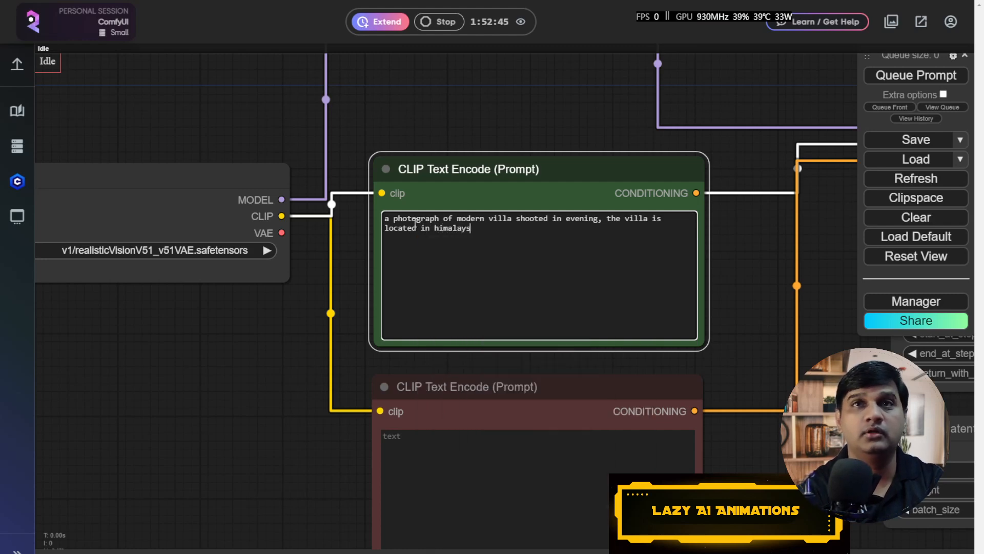
pyautogui.write(', himalay')
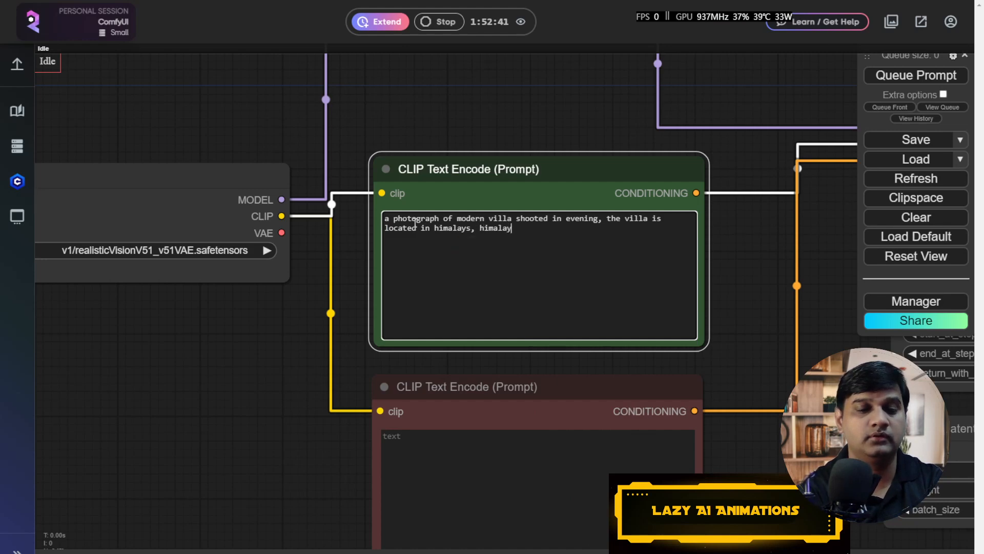
pyautogui.press('BackSpace')
pyautogui.press('BackSpace')
pyautogui.press('BackSpace')
pyautogui.press('BackSpace')
pyautogui.press('BackSpace')
pyautogui.press('BackSpace')
pyautogui.press('BackSpace')
# Step: Extend the positive prompt with "mountains in background, and car is parked in parking."
pyautogui.write('mou')
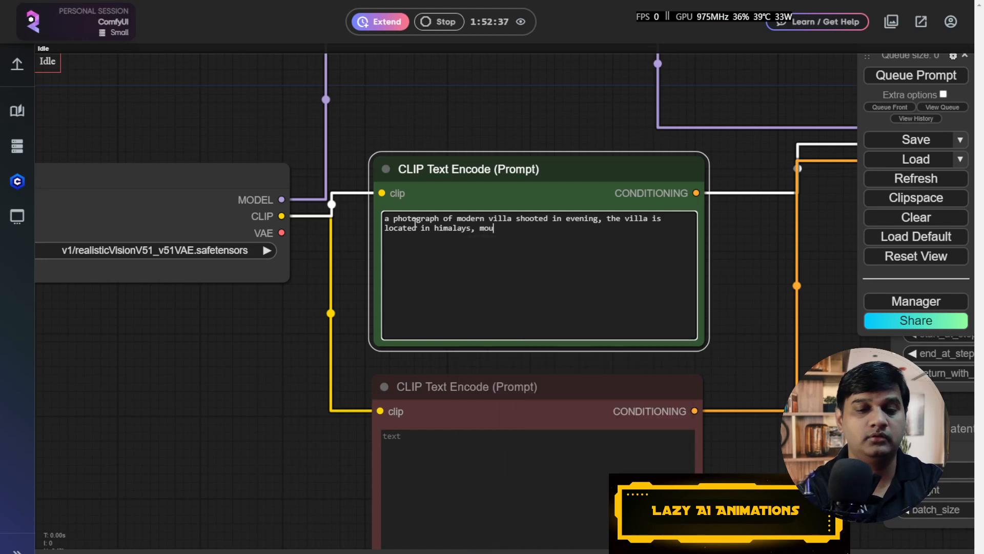
pyautogui.write('ntains in')
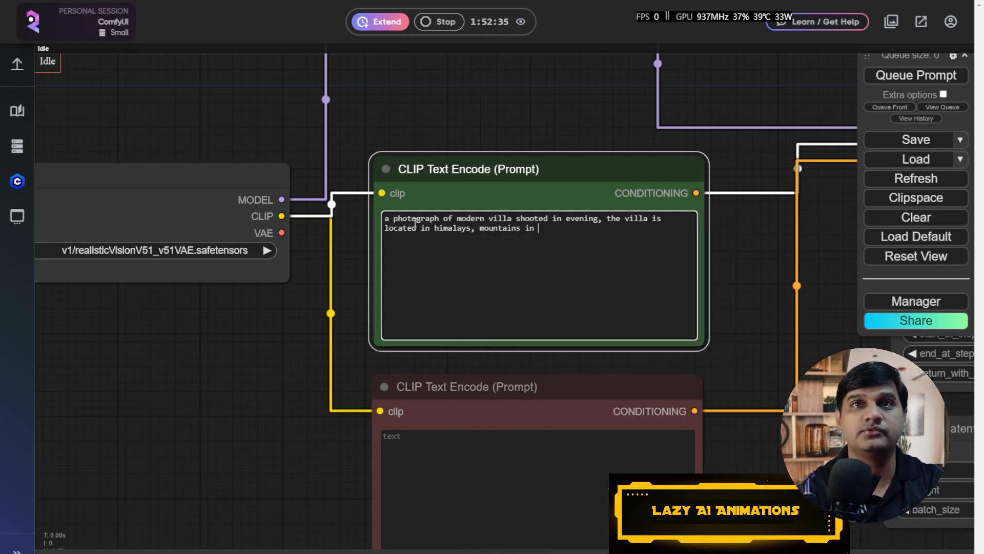
pyautogui.write('back')
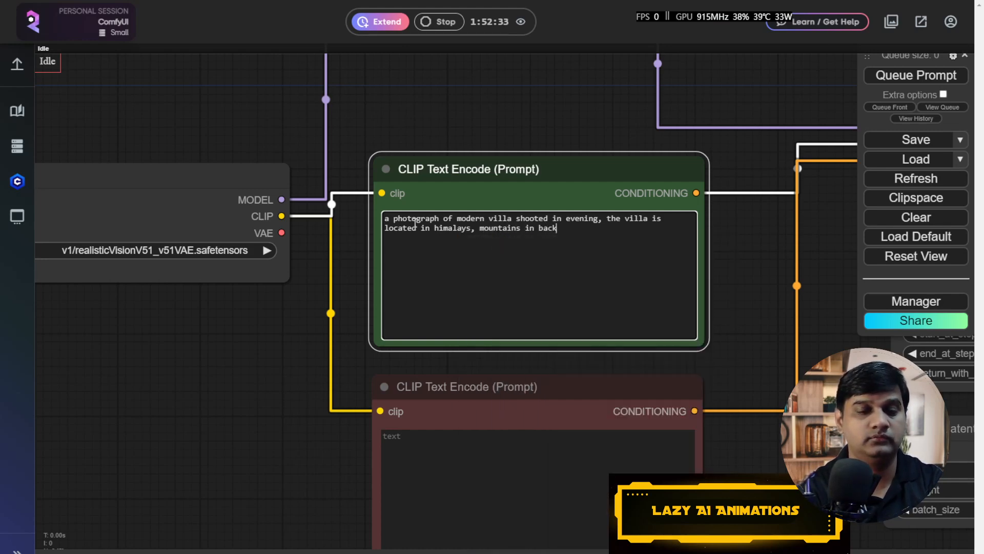
pyautogui.write('ground, and c')
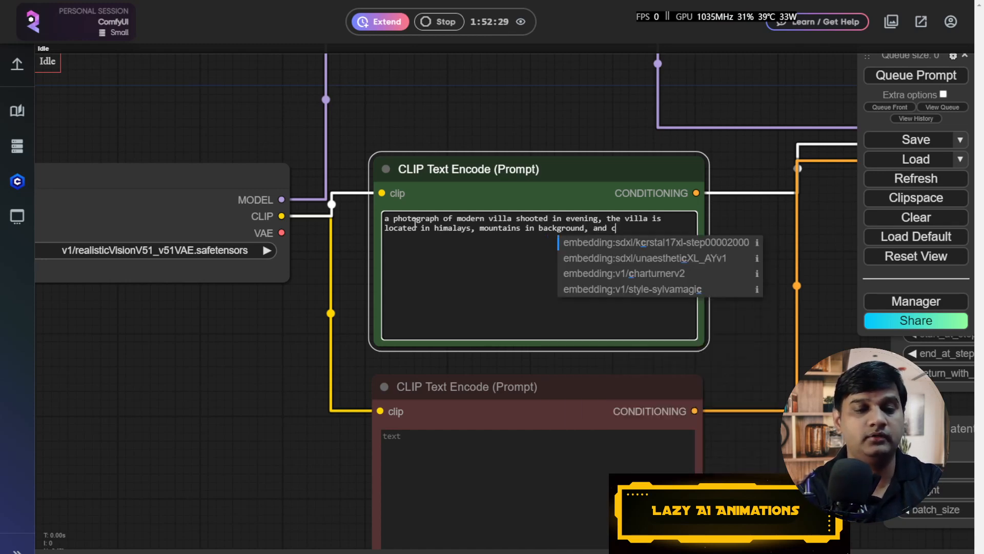
pyautogui.write('ar i')
pyautogui.press('BackSpace')
pyautogui.write('is par')
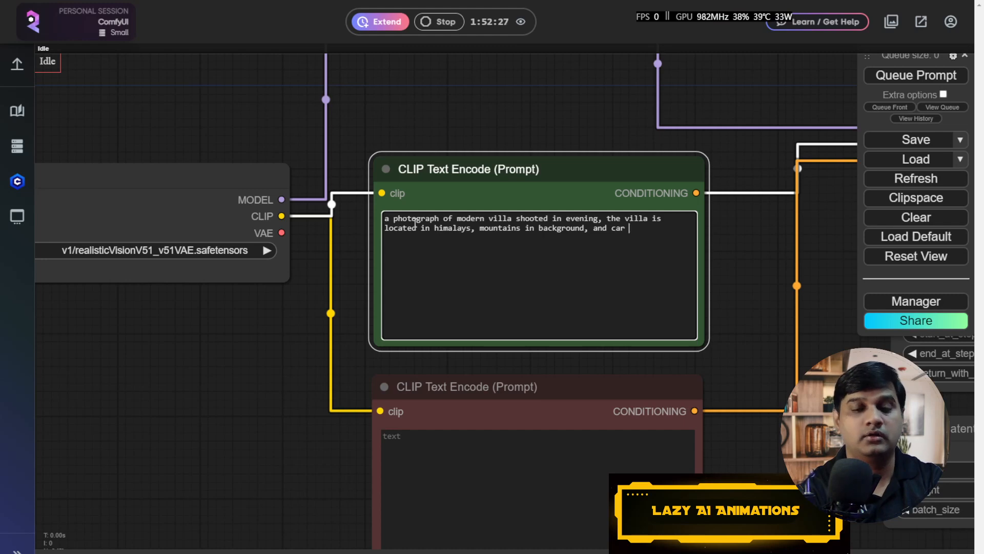
pyautogui.write('ked in ')
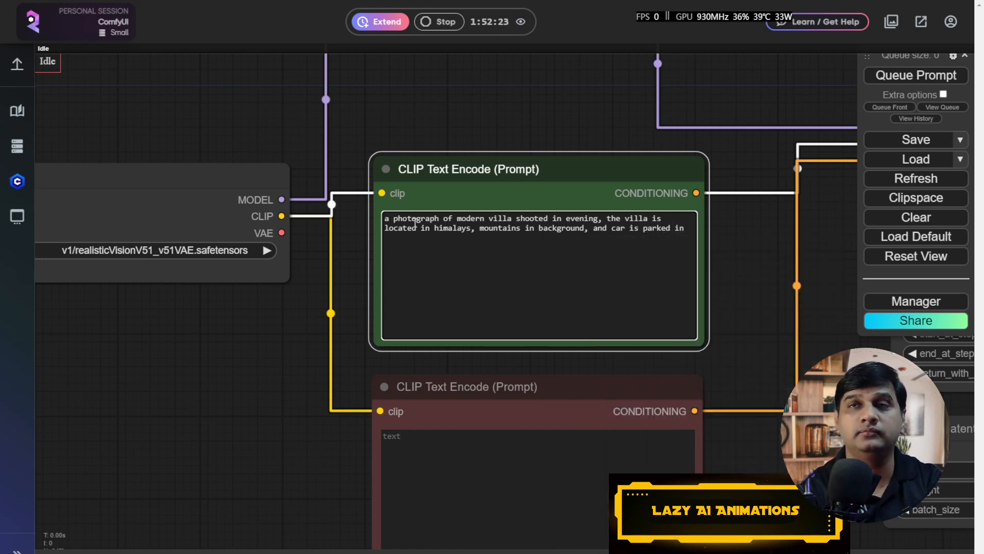
pyautogui.write('parking.')
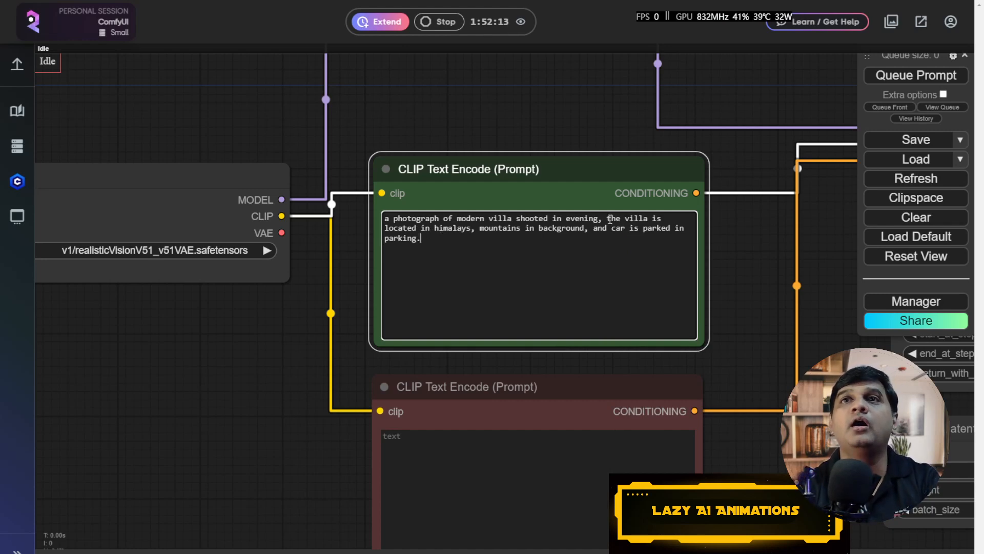
# Step: In the positive prompt, correct the spelling to "himalayas" and remove the comma after "background"
pyautogui.click(466, 228)
pyautogui.write('a')
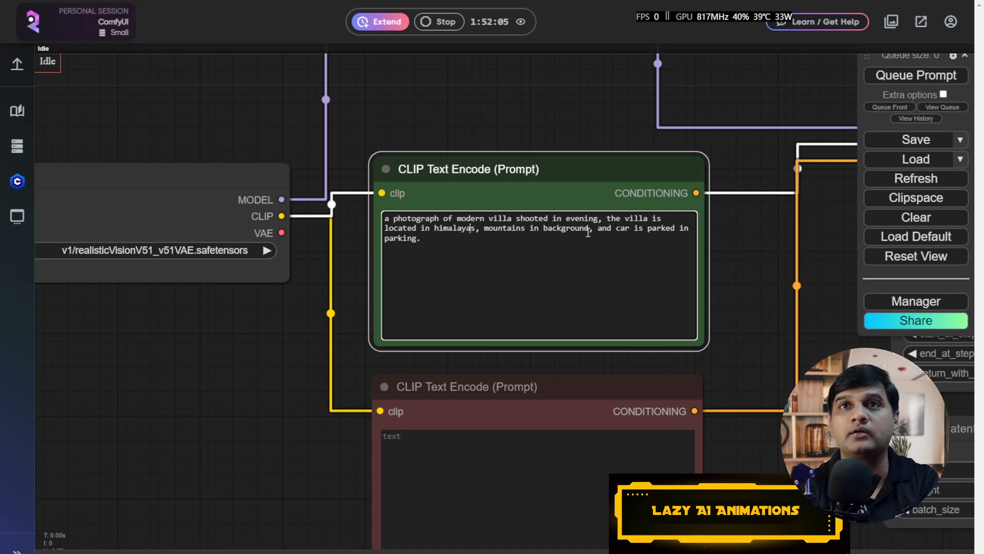
pyautogui.press('BackSpace')
pyautogui.press('BackSpace')
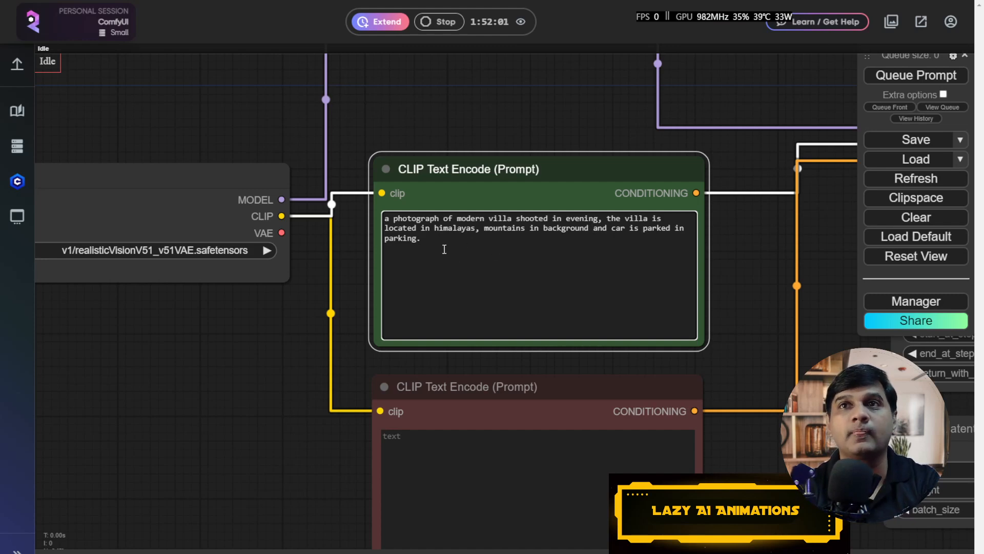
# Step: Replace the closing word "parking." in the positive prompt with "front of it, realistic, 8k, hyper realistic"
pyautogui.moveTo(444, 246); pyautogui.dragTo(361, 245)
pyautogui.write('f')
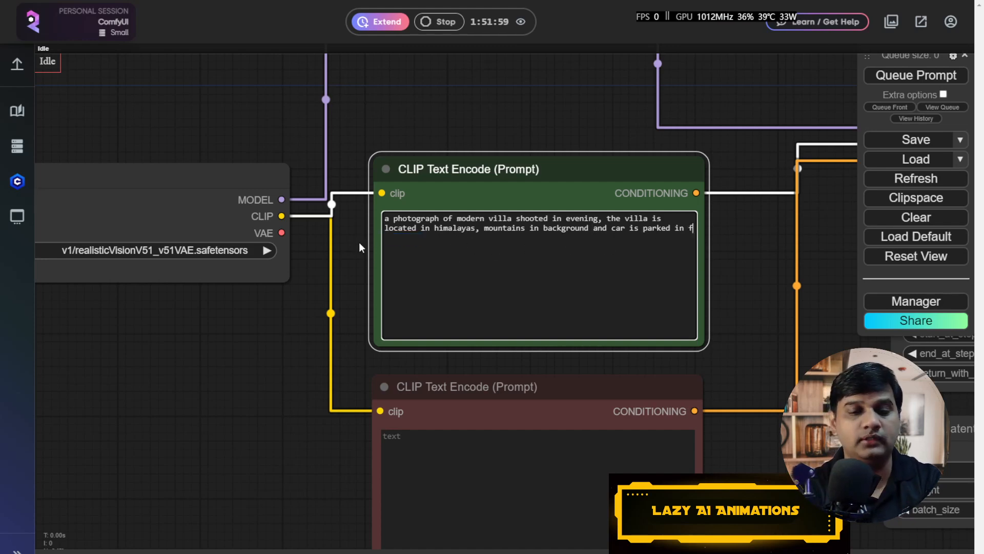
pyautogui.write('ront of ')
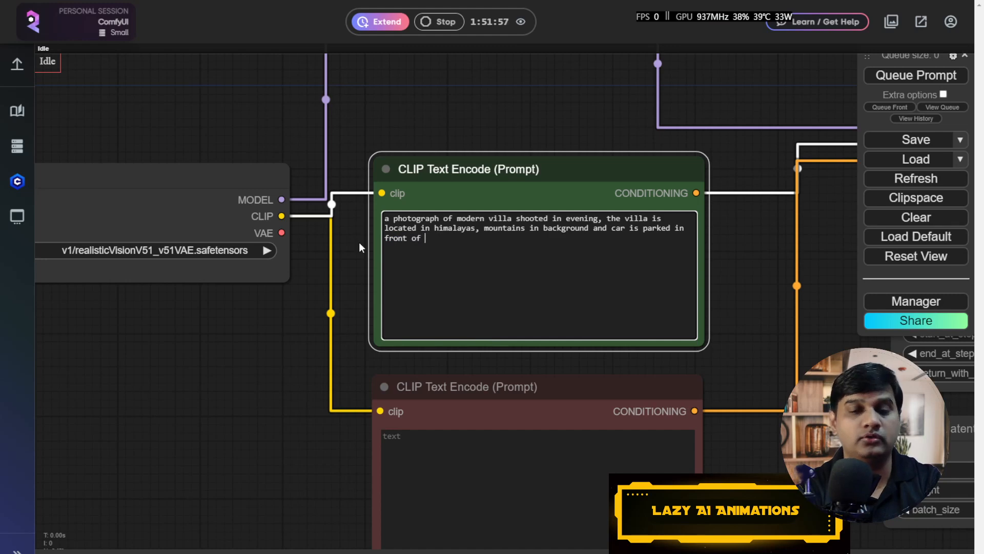
pyautogui.write('it, re')
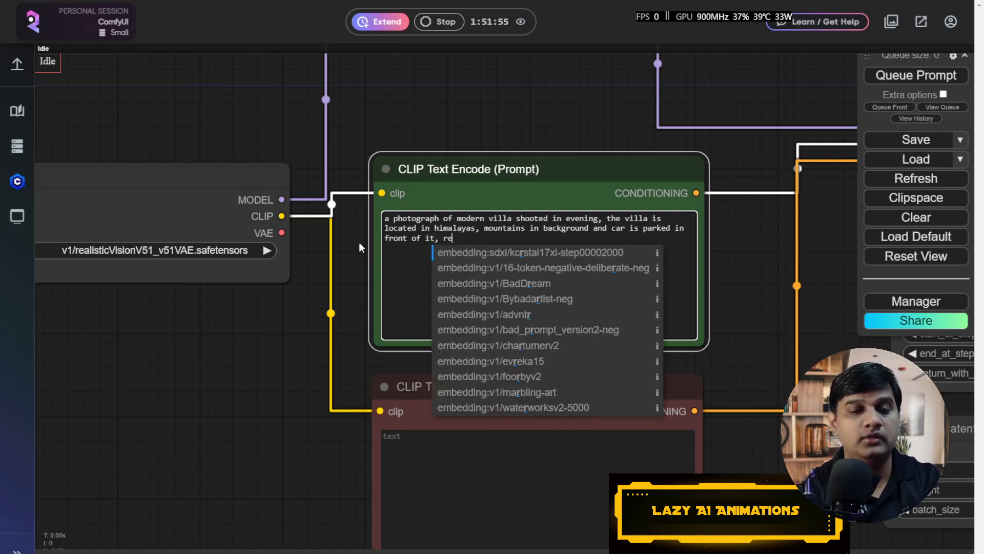
pyautogui.write('alistic, 8k')
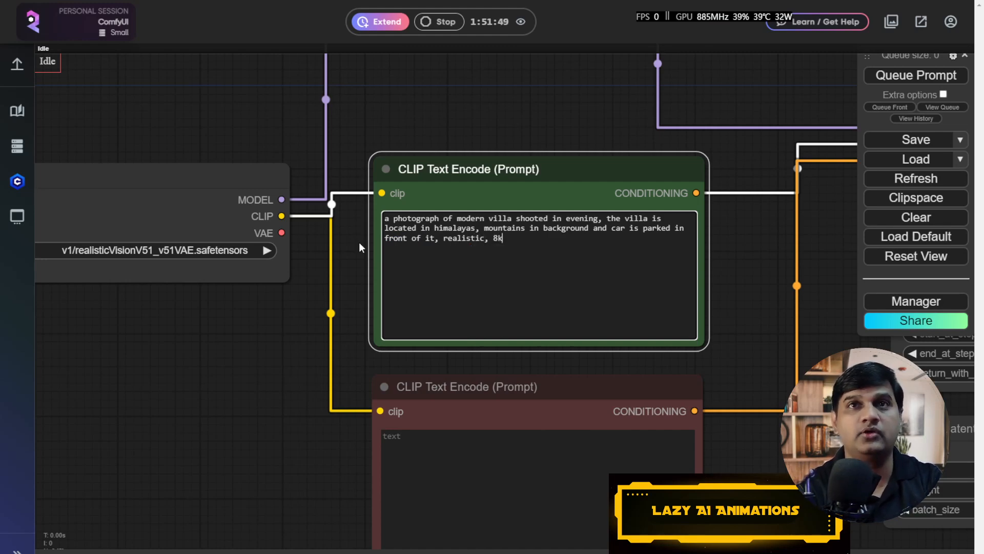
pyautogui.write(', 3d')
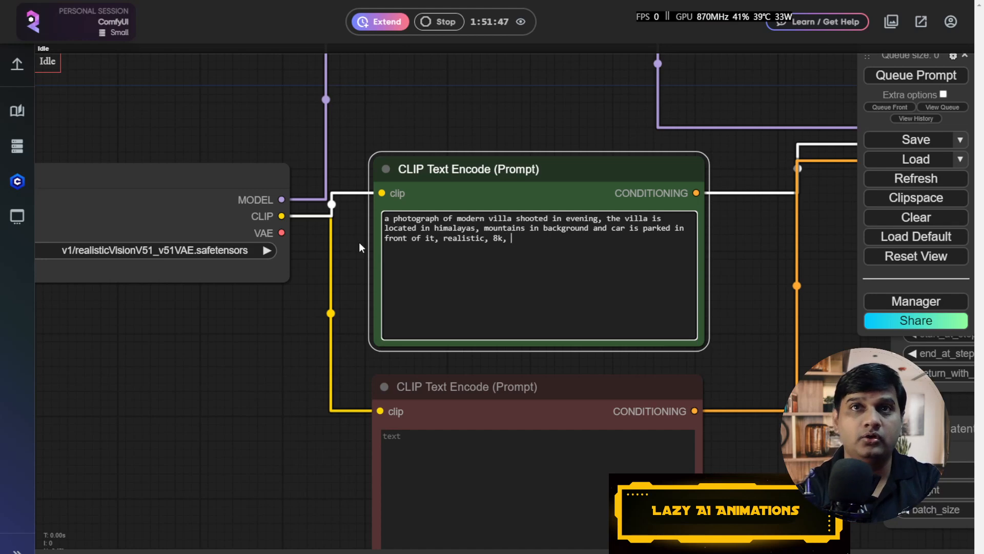
pyautogui.press('BackSpace')
pyautogui.press('BackSpace')
pyautogui.press('BackSpace')
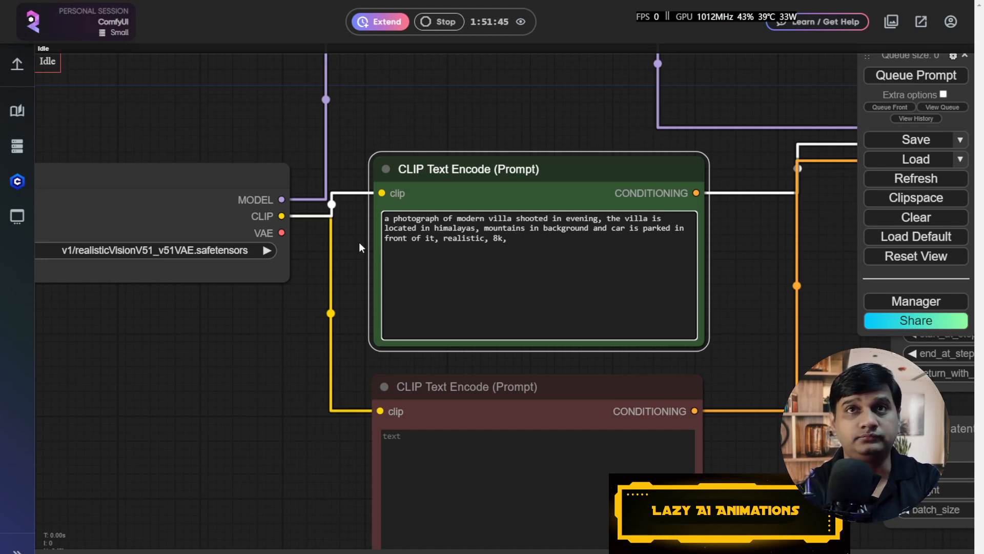
pyautogui.write('hy')
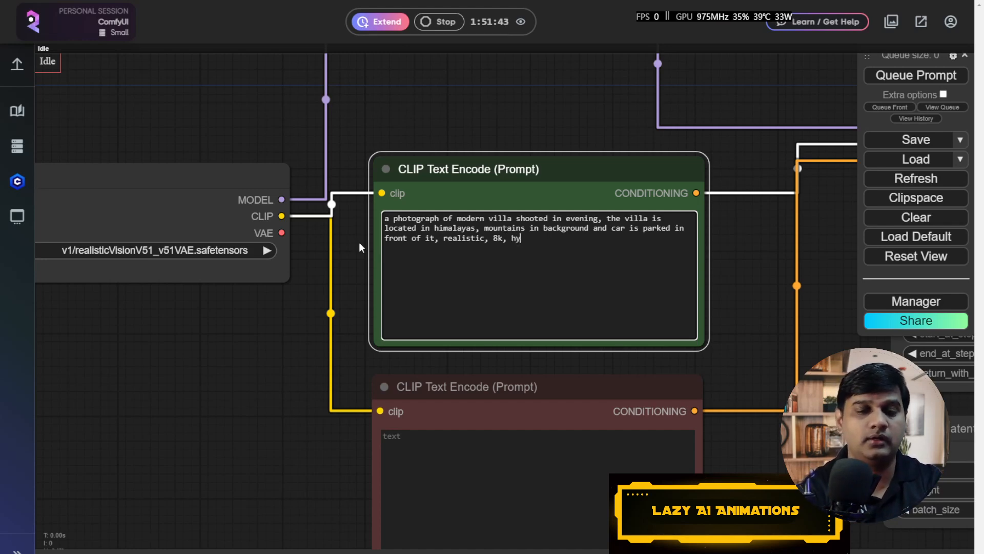
pyautogui.write('per realistic')
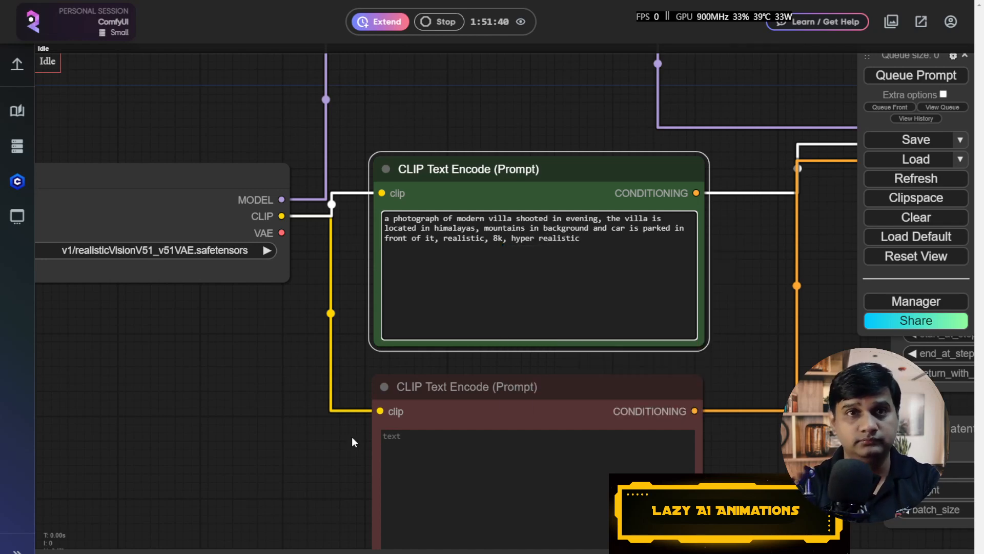
# Step: Enter the negative prompt "nude, porn, nsfw,blurry, low quality, cartoon, sktech." in the red text encode node
pyautogui.click(427, 439)
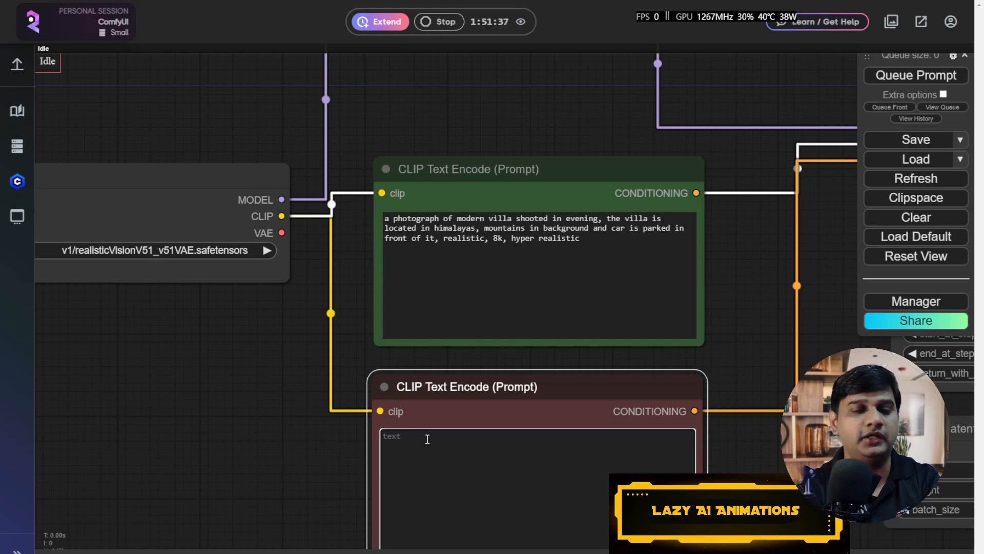
pyautogui.write('nud')
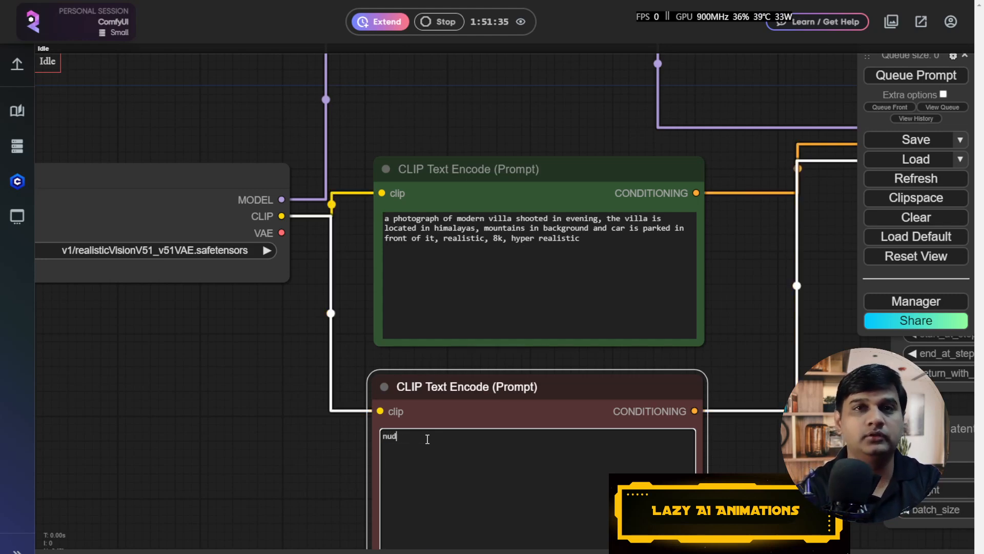
pyautogui.write('e, porn')
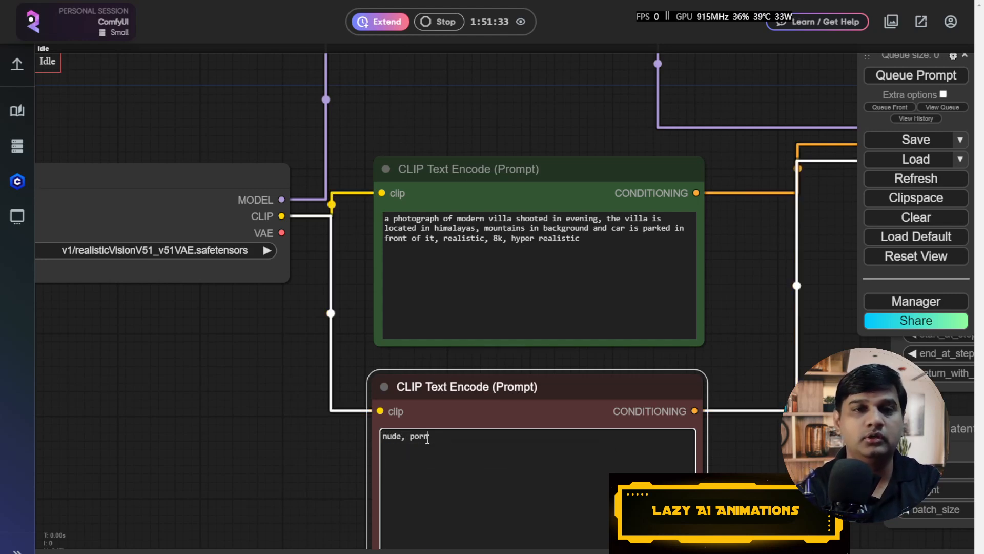
pyautogui.write(', nsfw,')
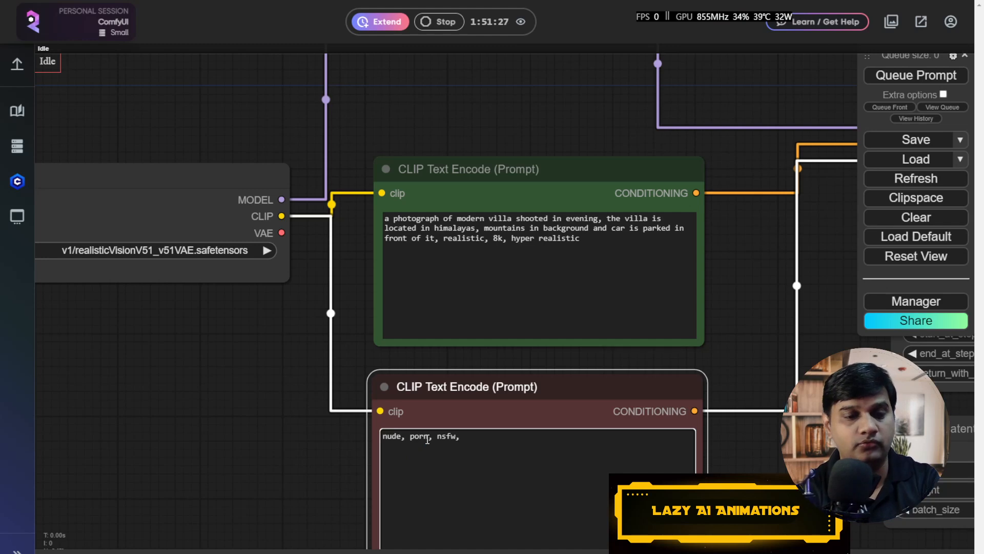
pyautogui.write('blurry,')
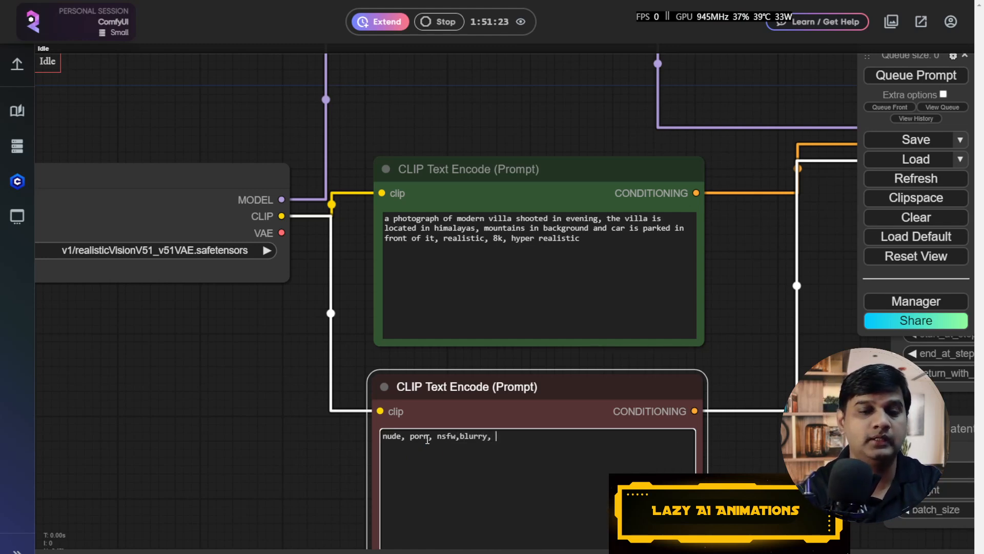
pyautogui.write(' low quali')
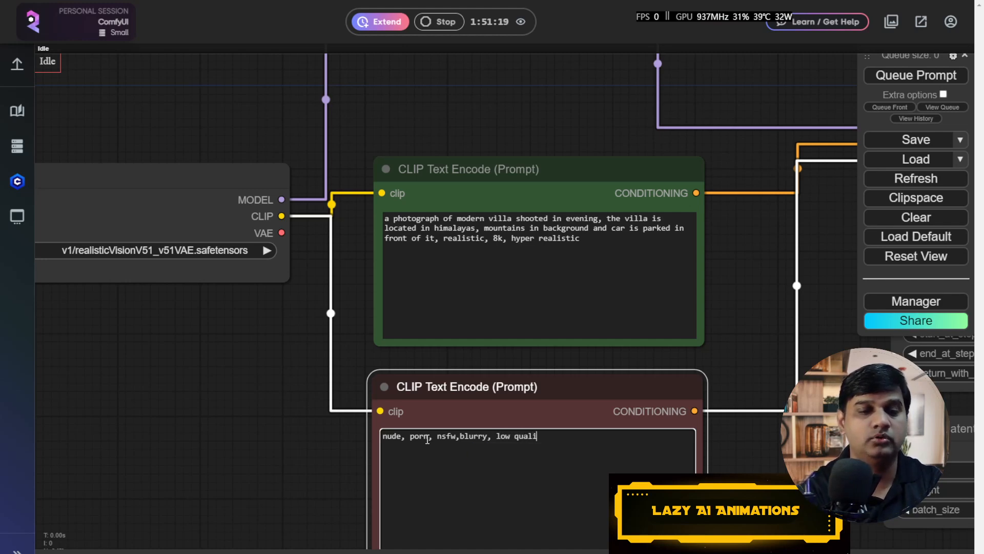
pyautogui.write('ty, cartoon, sktech.')
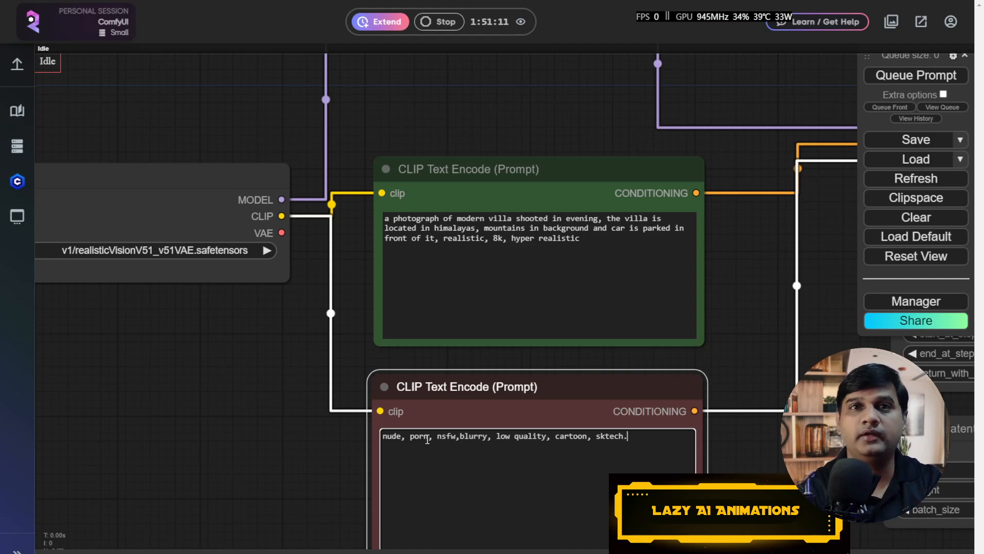
# Step: Nudge the negative prompt node closer to the positive one and move the Load Checkpoint node slightly further from both prompt nodes
pyautogui.moveTo(706, 342); pyautogui.dragTo(537, 318)
pyautogui.scroll(-2, 536, 349)
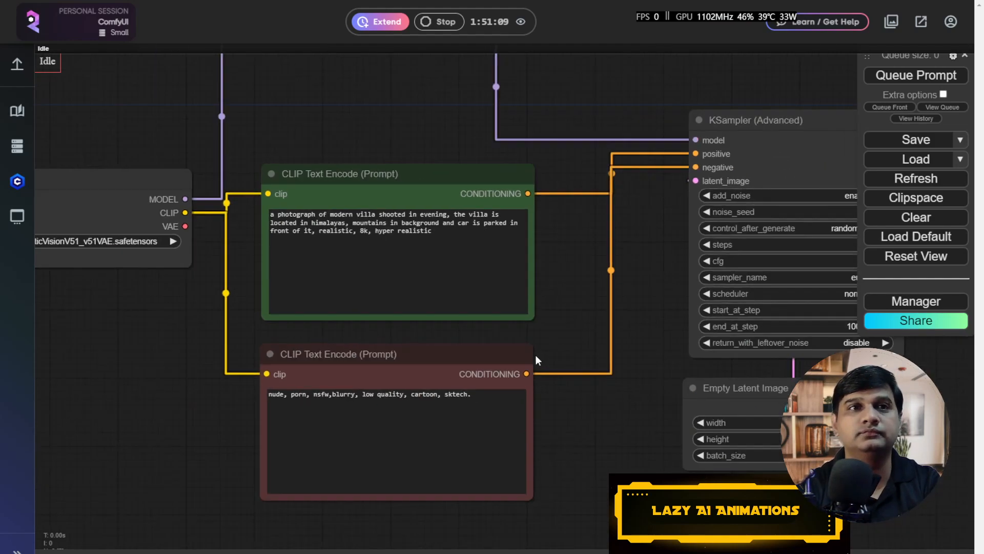
pyautogui.scroll(-1, 536, 360)
pyautogui.click(364, 354)
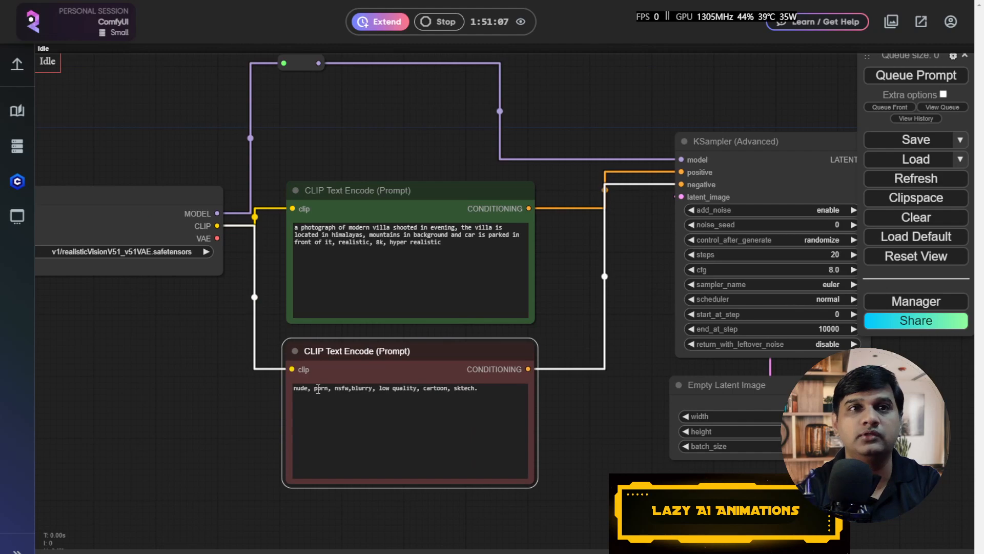
pyautogui.scroll(2, 318, 384)
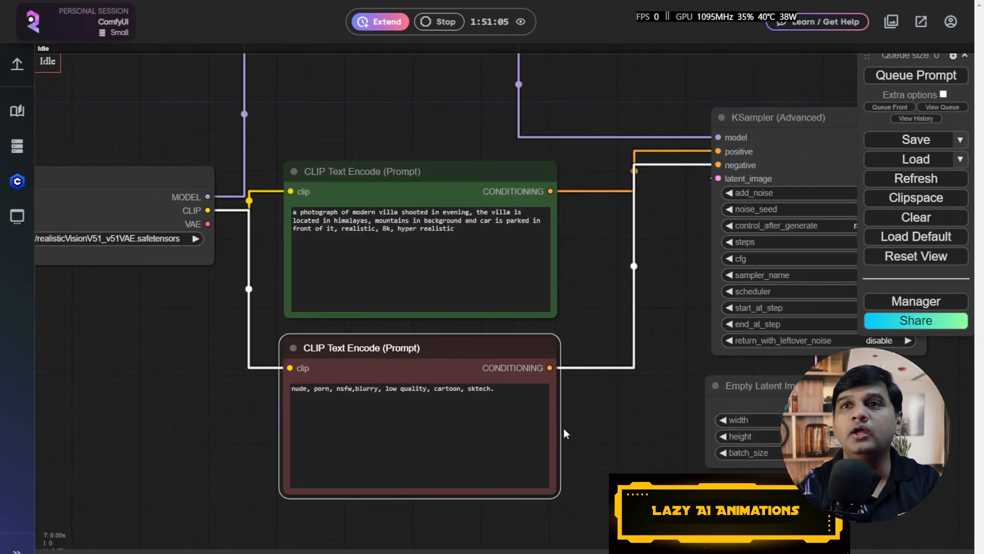
pyautogui.moveTo(586, 433); pyautogui.dragTo(659, 448)
pyautogui.scroll(-3, 166, 377)
pyautogui.moveTo(180, 377); pyautogui.dragTo(308, 402)
pyautogui.scroll(4, 267, 398)
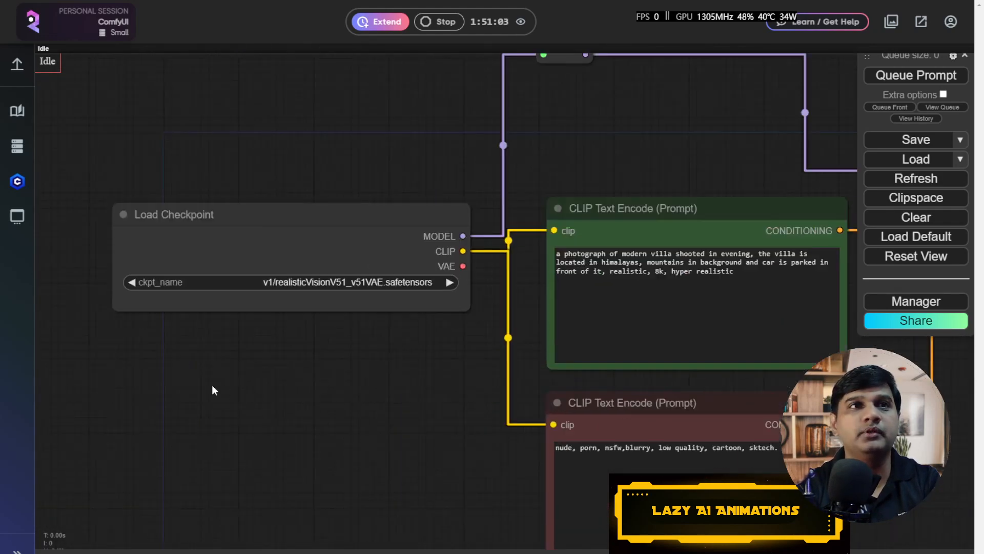
pyautogui.moveTo(212, 386); pyautogui.dragTo(266, 399)
pyautogui.moveTo(343, 232); pyautogui.dragTo(307, 232)
pyautogui.moveTo(377, 384); pyautogui.dragTo(197, 385)
pyautogui.scroll(-3, 253, 385)
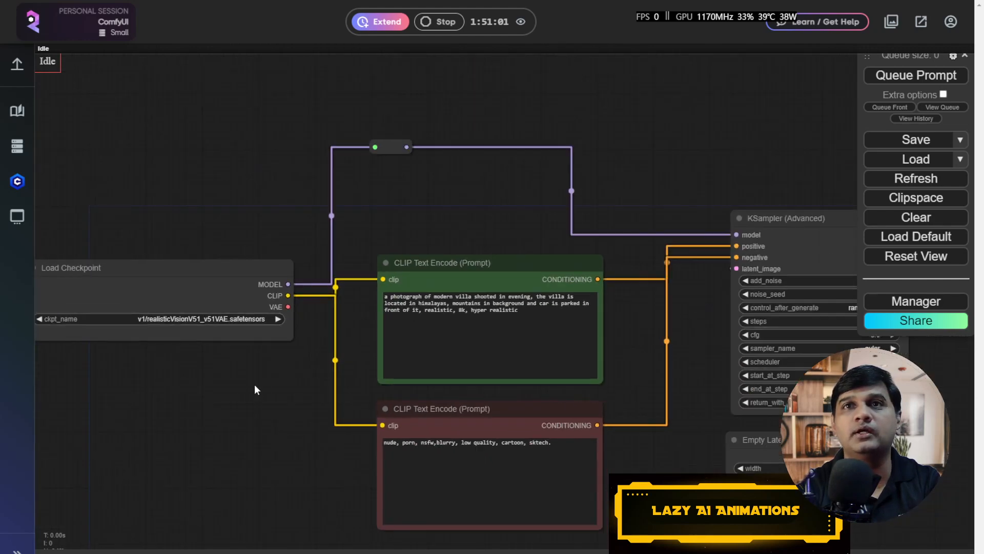
# Step: Connect the checkpoint's VAE output to the VAE Decode node through a new Reroute node placed above the KSampler
pyautogui.moveTo(657, 175); pyautogui.dragTo(543, 161)
pyautogui.click(680, 205)
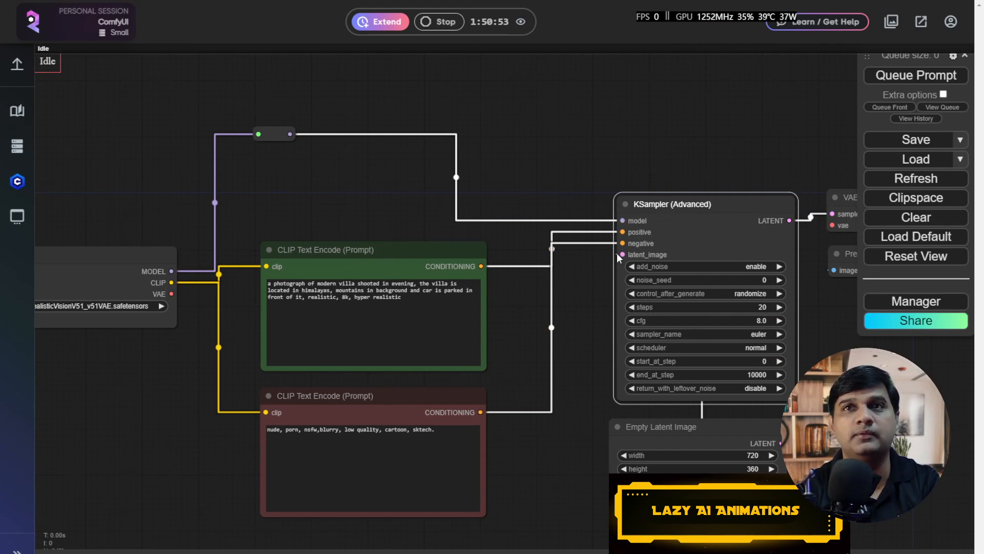
pyautogui.moveTo(566, 339); pyautogui.dragTo(509, 326)
pyautogui.moveTo(124, 285); pyautogui.dragTo(637, 102)
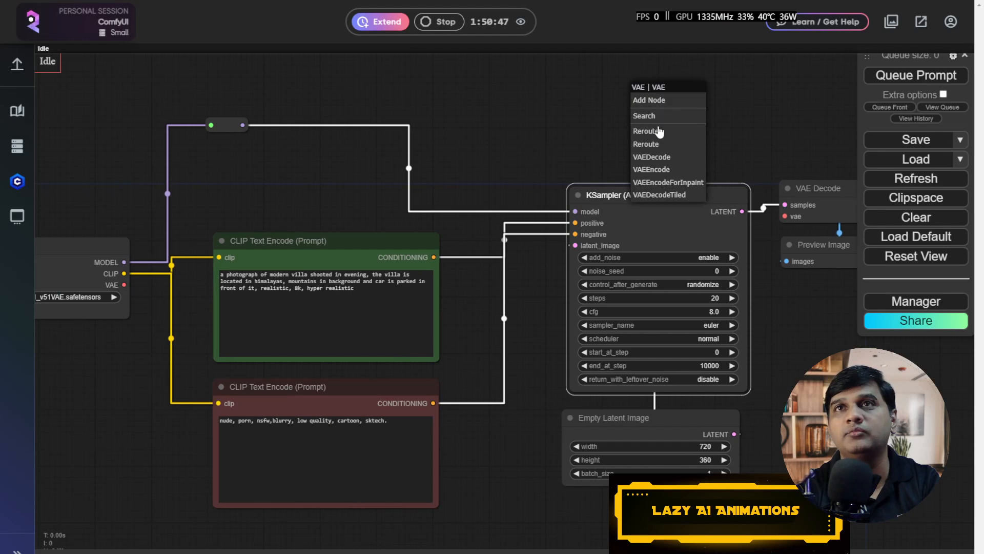
pyautogui.click(650, 125)
pyautogui.moveTo(440, 124); pyautogui.dragTo(247, 129)
pyautogui.moveTo(478, 111); pyautogui.dragTo(586, 219)
# Step: Move the VAE Decode node up, away from the Preview Image node, and nudge the KSampler and Empty Latent Image nodes into line
pyautogui.moveTo(639, 201); pyautogui.dragTo(673, 157)
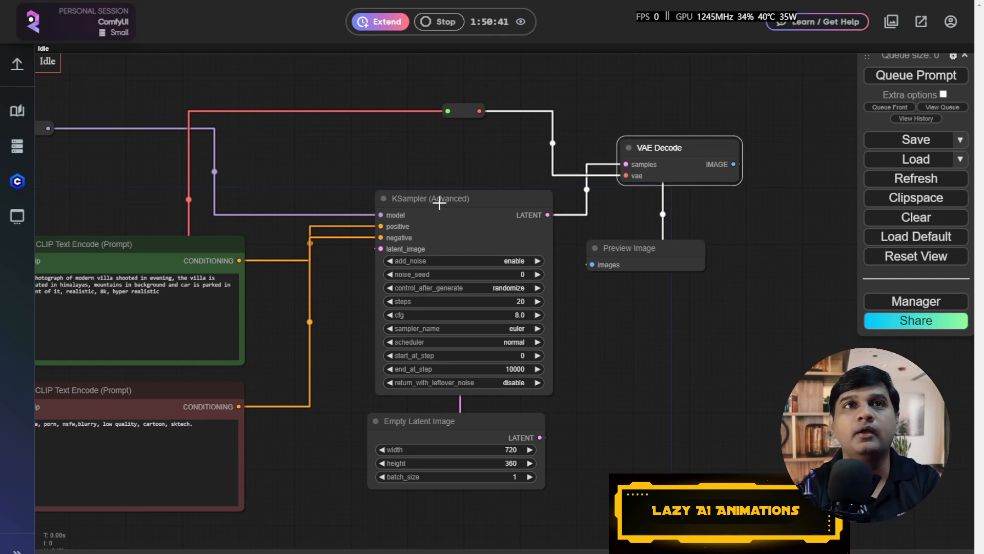
pyautogui.moveTo(437, 200); pyautogui.dragTo(439, 200)
pyautogui.moveTo(450, 424); pyautogui.dragTo(451, 424)
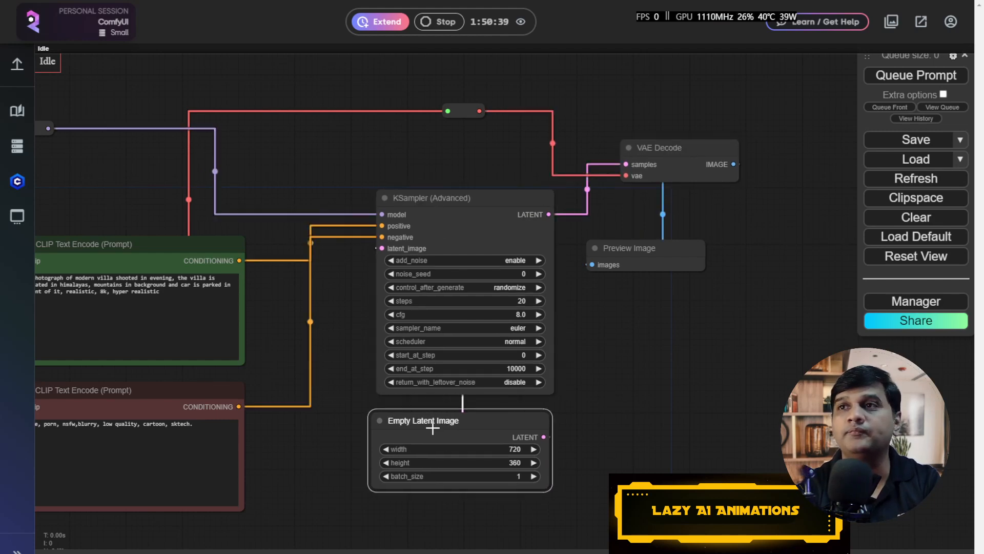
# Step: Queue the completed text-to-image workflow to generate the villa image
pyautogui.scroll(-6, 667, 426)
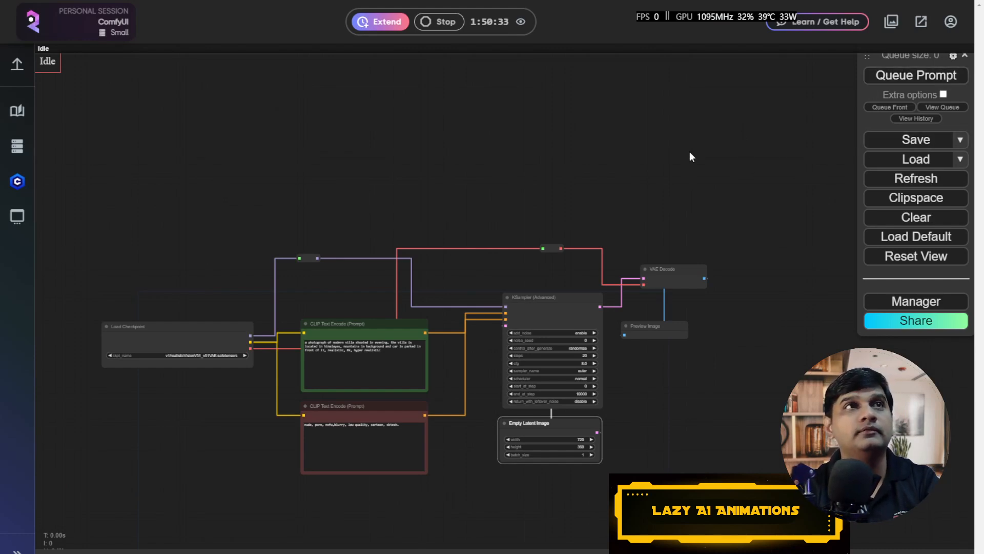
pyautogui.moveTo(453, 142); pyautogui.dragTo(509, 155)
pyautogui.scroll(-5, 516, 197)
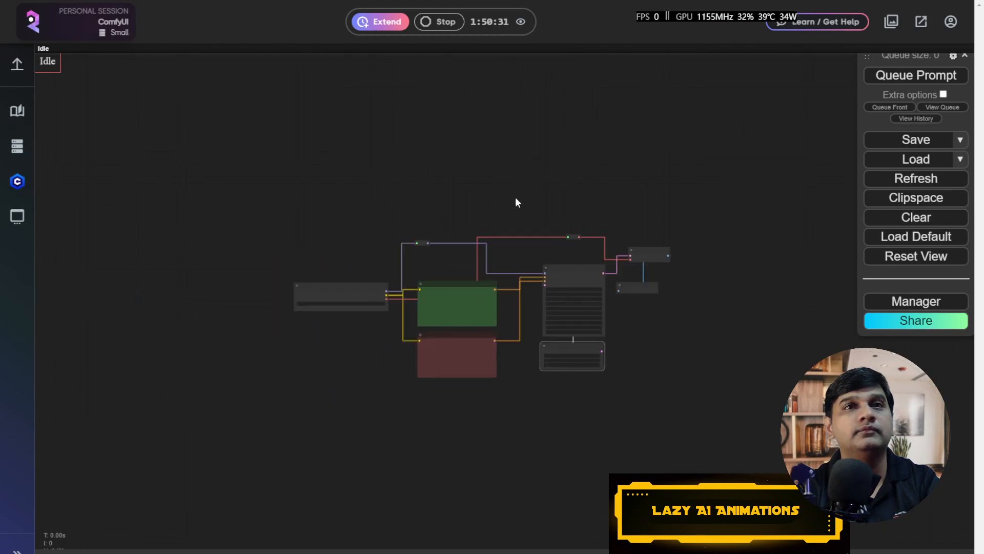
pyautogui.scroll(4, 515, 197)
pyautogui.scroll(3, 517, 198)
pyautogui.moveTo(420, 195); pyautogui.dragTo(446, 190)
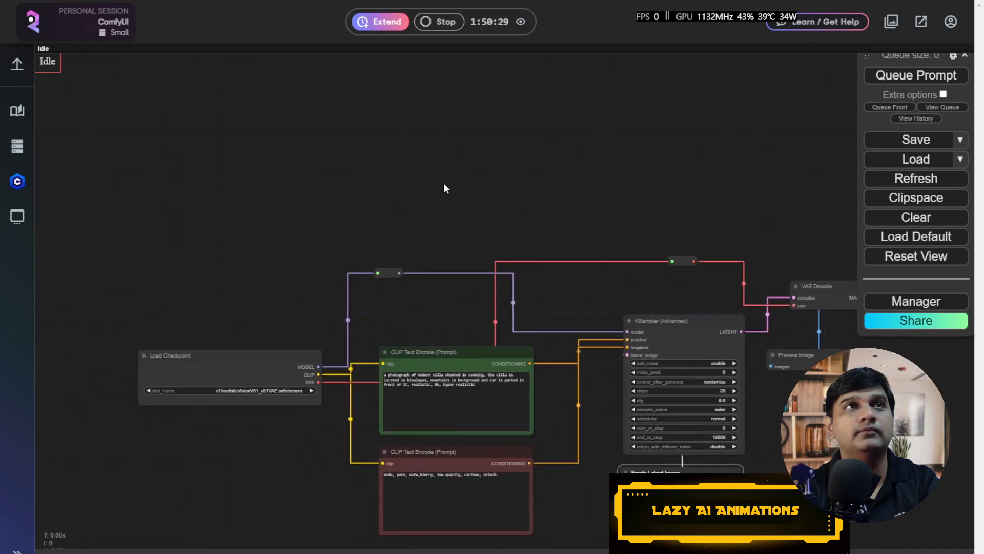
pyautogui.click(871, 75)
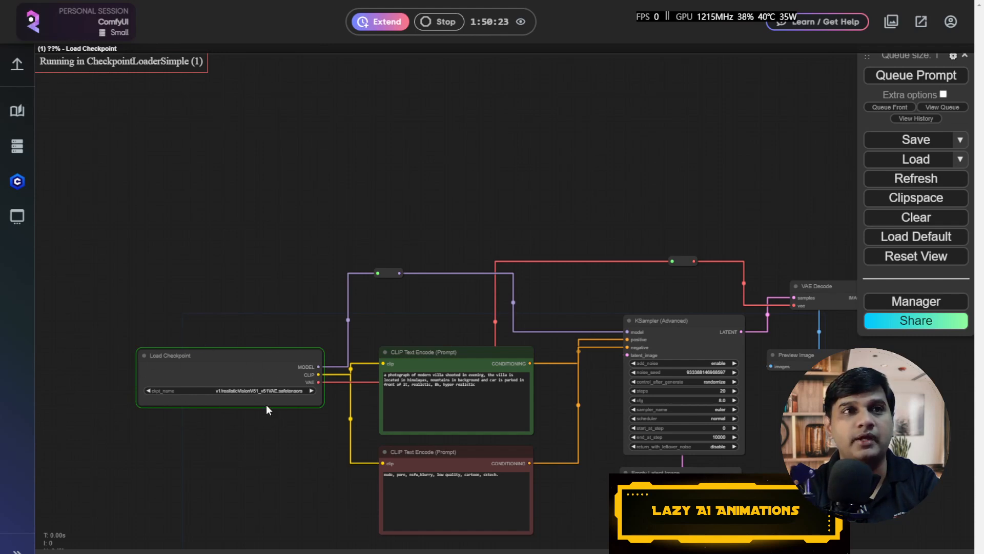
# Step: Follow the run through the nodes and examine the generated villa picture in the Preview Image node
pyautogui.scroll(8, 228, 414)
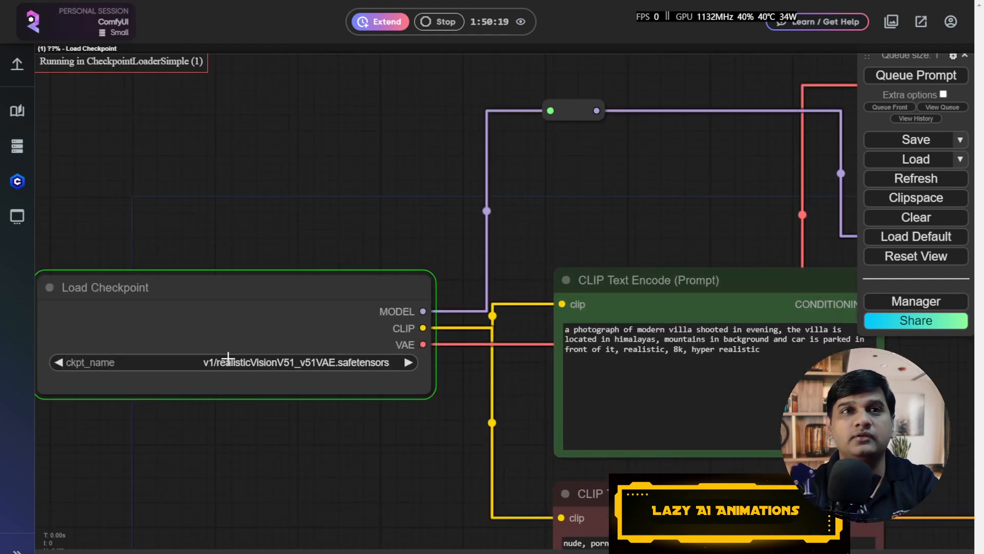
pyautogui.scroll(-7, 256, 411)
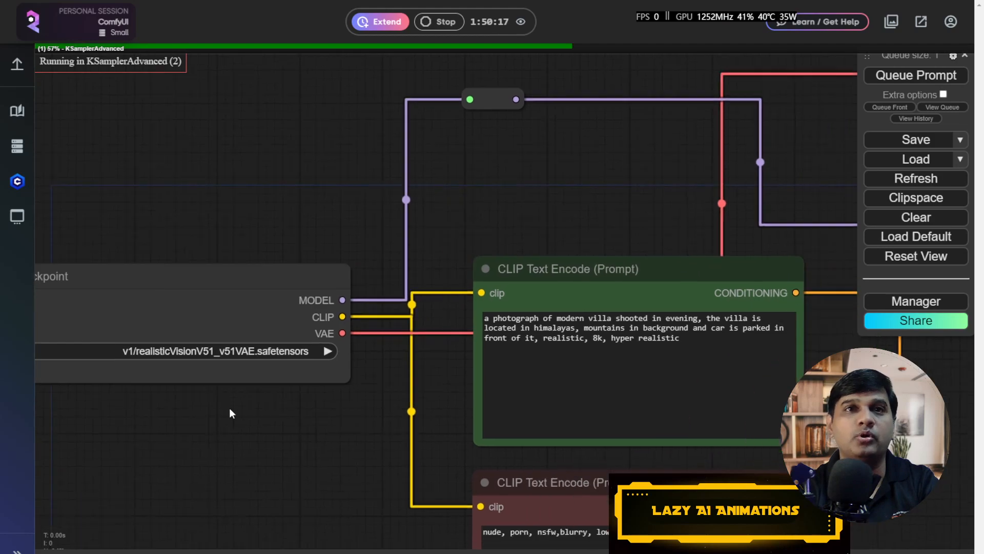
pyautogui.moveTo(694, 190); pyautogui.dragTo(507, 153)
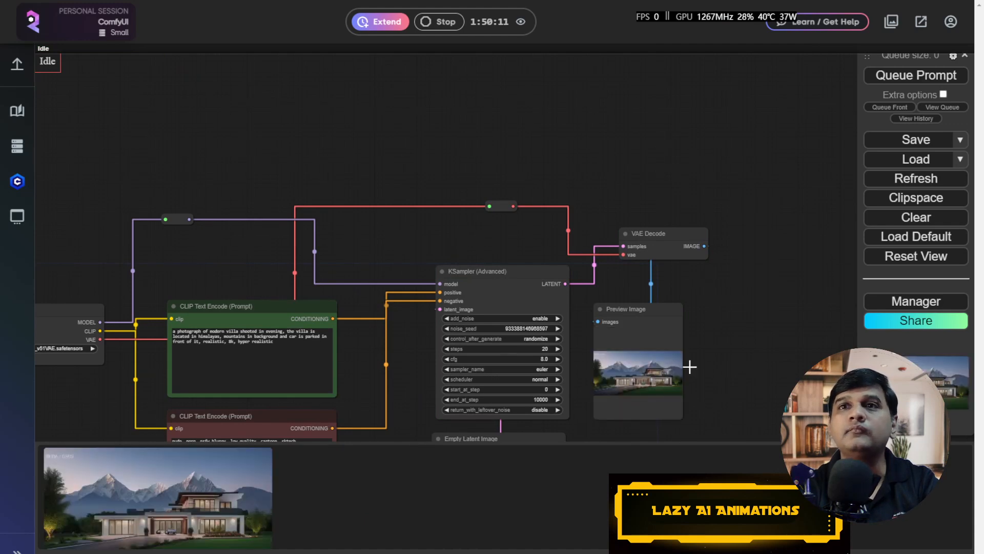
pyautogui.moveTo(736, 348); pyautogui.dragTo(697, 296)
pyautogui.scroll(6, 591, 342)
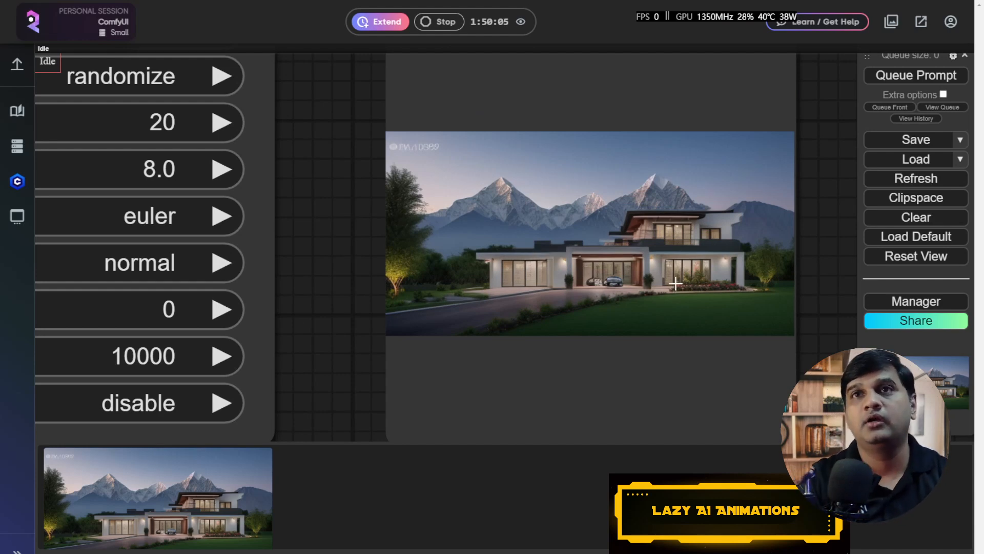
pyautogui.scroll(-6, 559, 276)
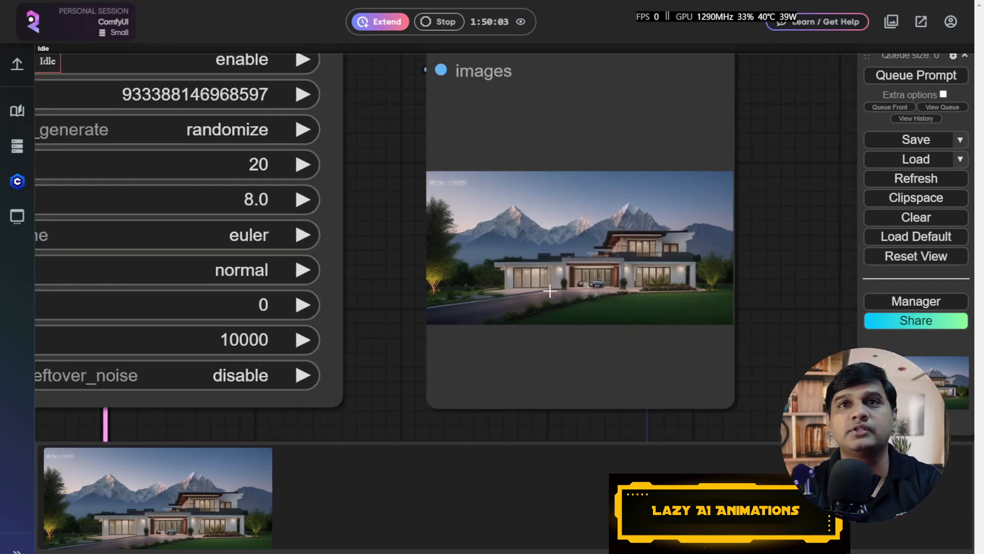
# Step: In the positive prompt, replace "shooted in evening," with ", bright sunlight,"
pyautogui.moveTo(81, 239); pyautogui.dragTo(447, 232)
pyautogui.scroll(-3, 320, 267)
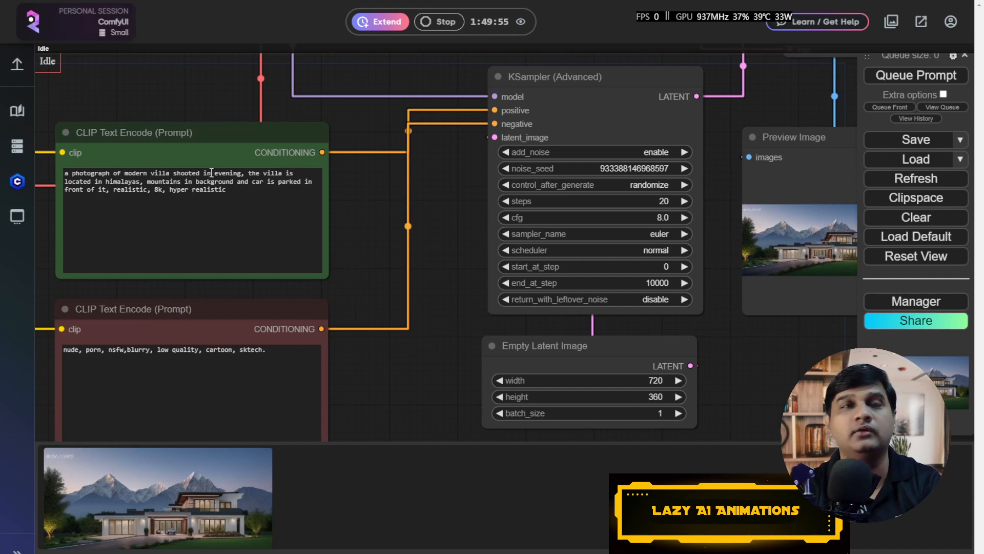
pyautogui.scroll(8, 171, 168)
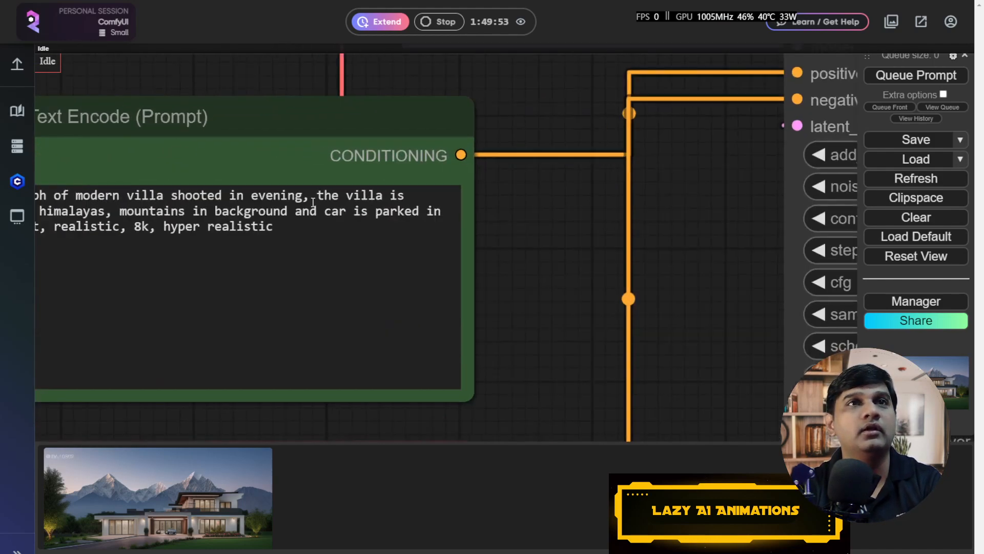
pyautogui.moveTo(308, 196); pyautogui.dragTo(171, 195)
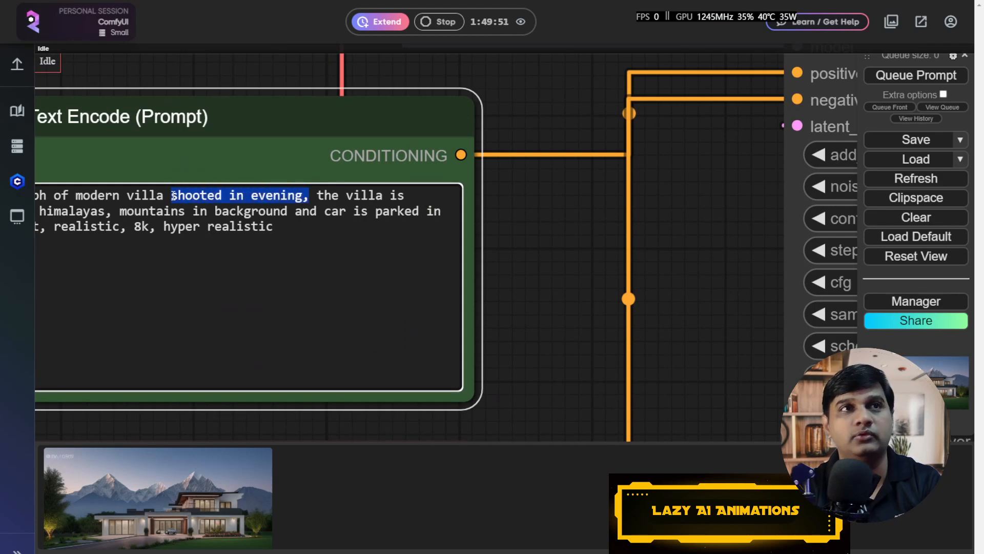
pyautogui.press('BackSpace')
pyautogui.write(', bright ')
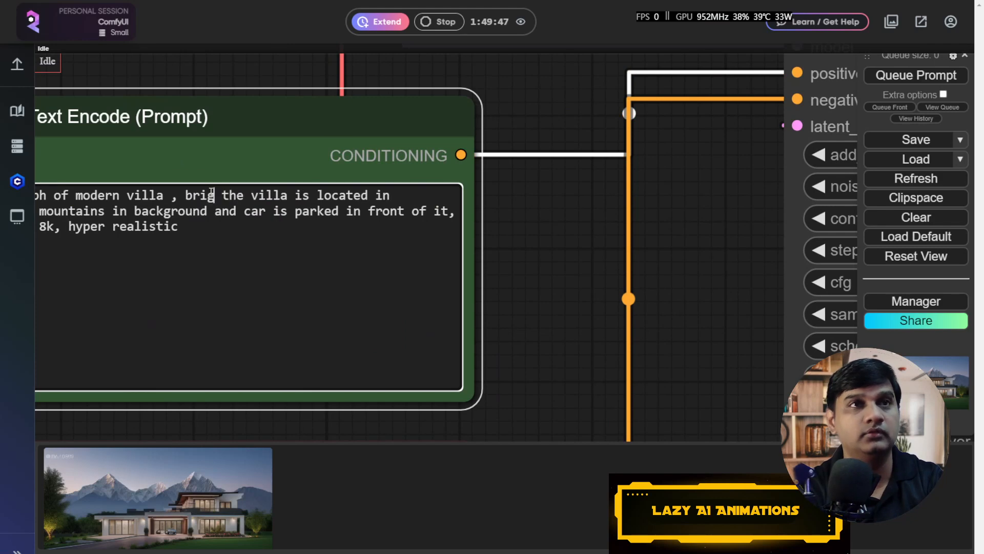
pyautogui.write('sunli')
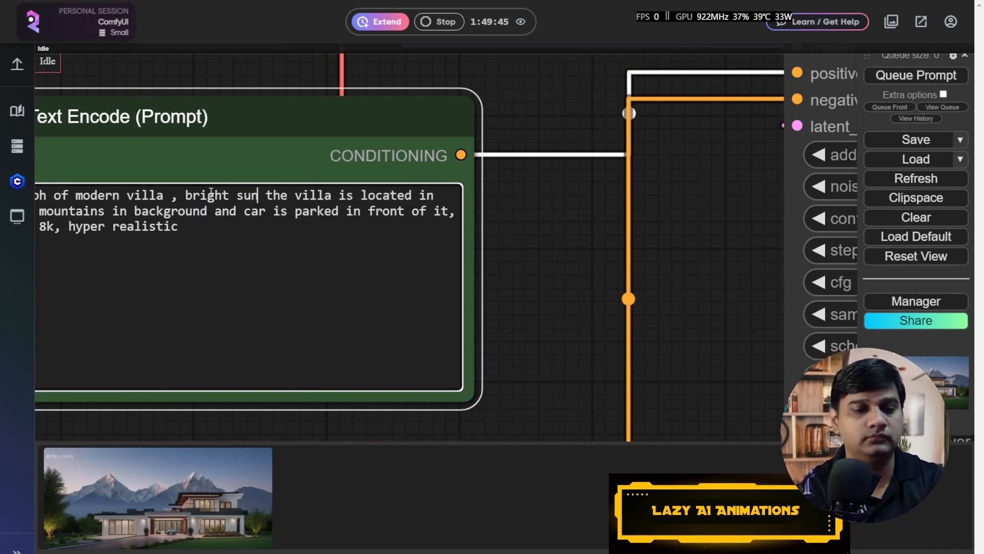
pyautogui.write('ght')
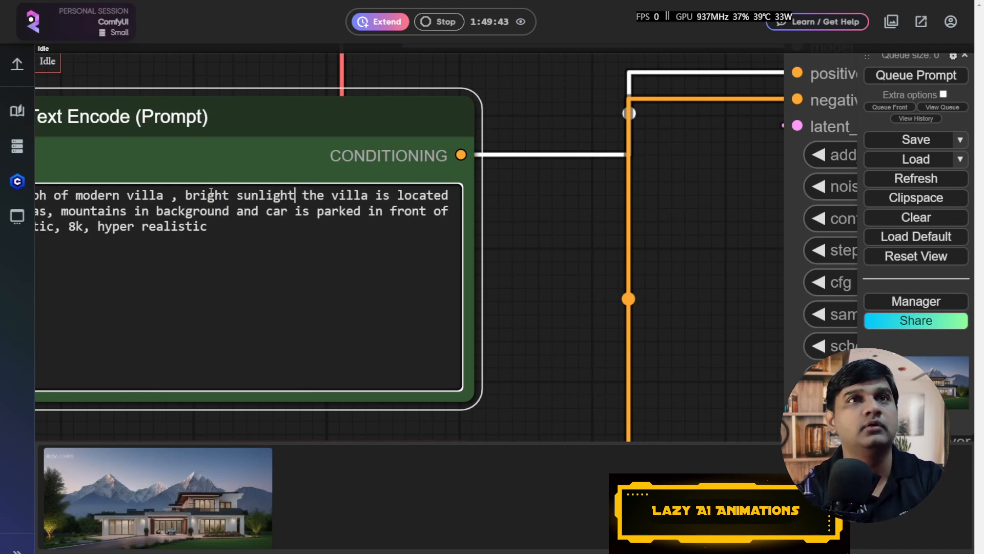
pyautogui.write(',')
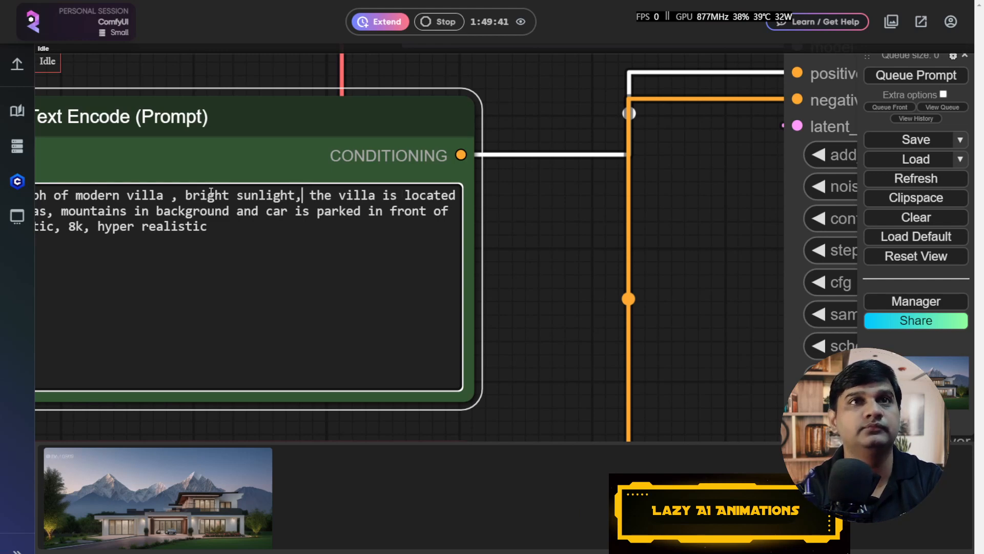
pyautogui.scroll(-6, 477, 287)
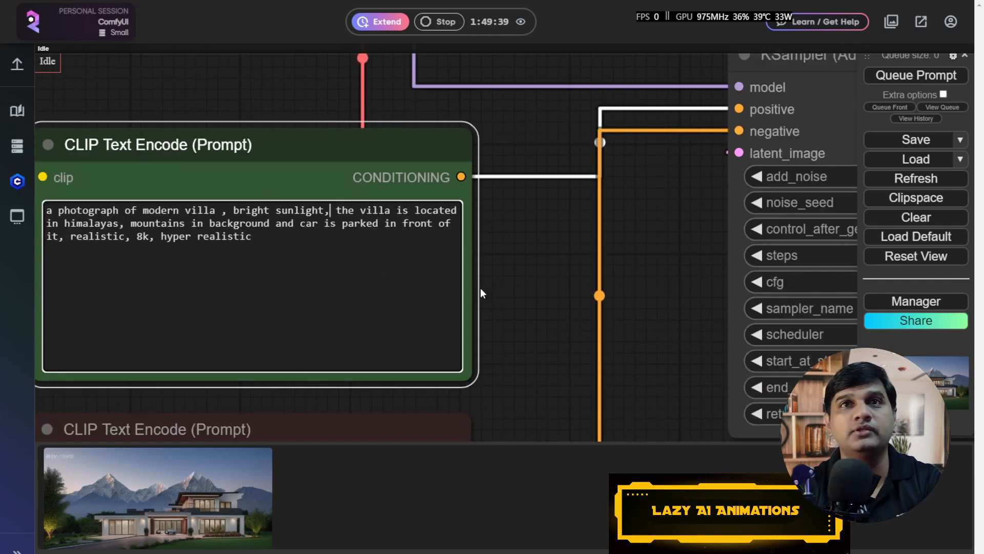
pyautogui.moveTo(650, 124); pyautogui.dragTo(591, 118)
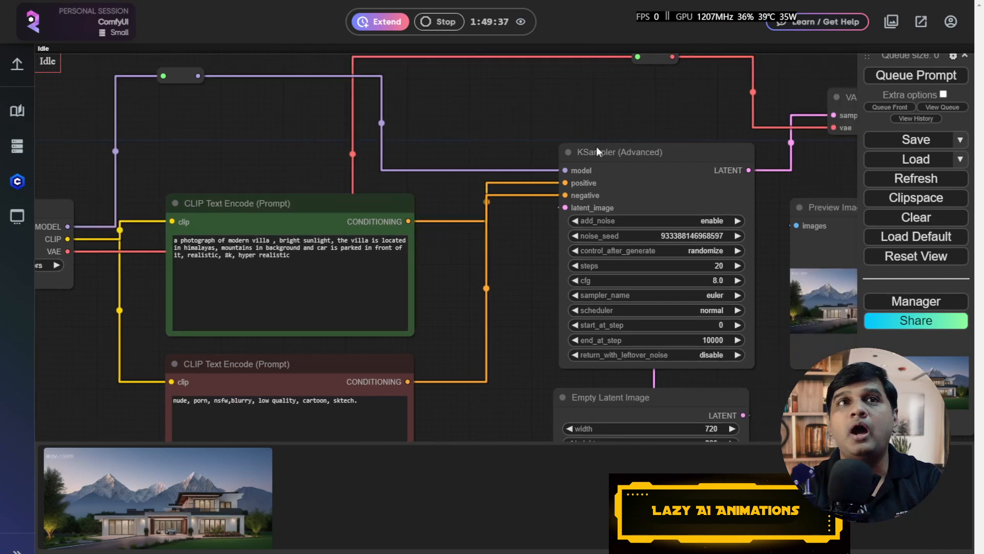
pyautogui.scroll(-3, 605, 244)
pyautogui.moveTo(764, 376); pyautogui.dragTo(689, 366)
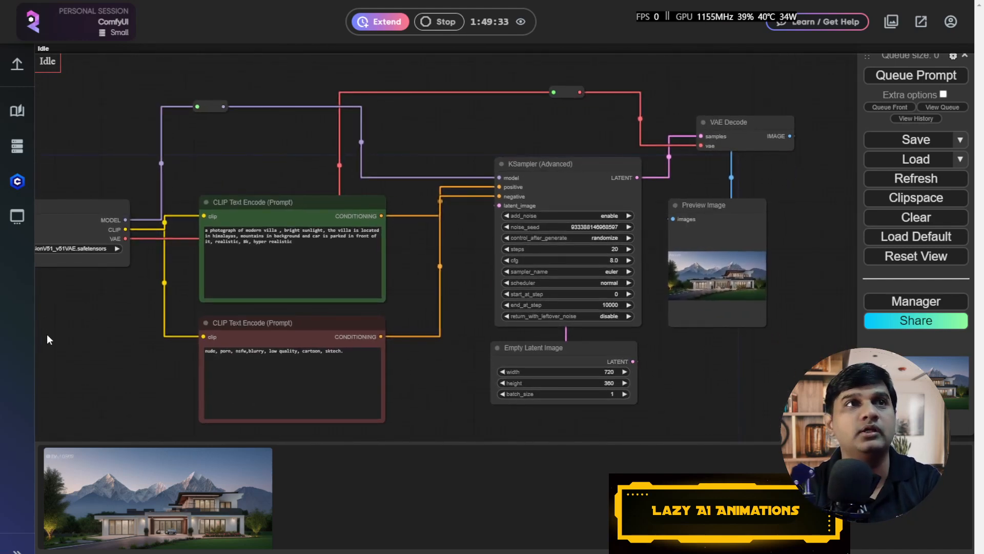
# Step: Queue the workflow to generate a villa image from the bright-sunlight prompt
pyautogui.moveTo(44, 334); pyautogui.dragTo(186, 335)
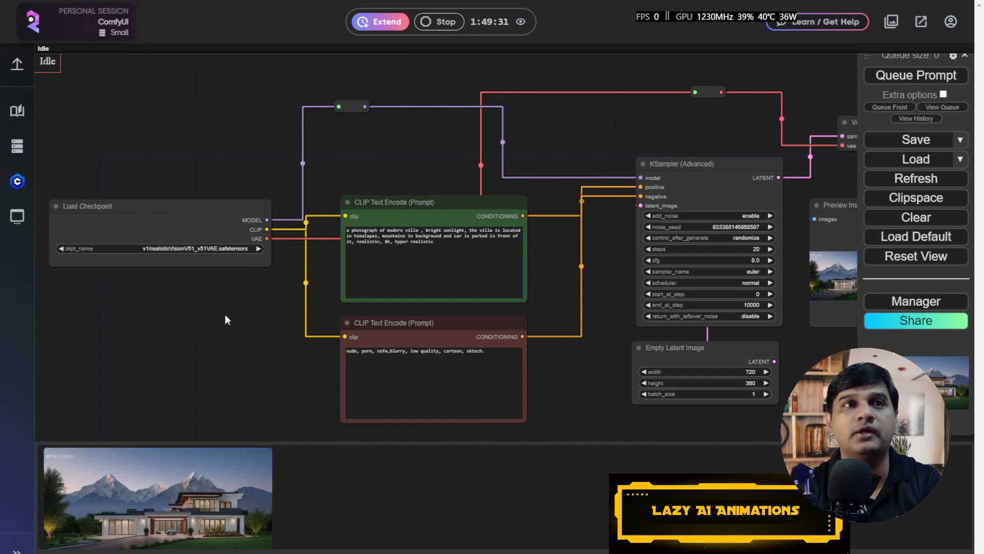
pyautogui.scroll(-3, 136, 303)
pyautogui.click(892, 77)
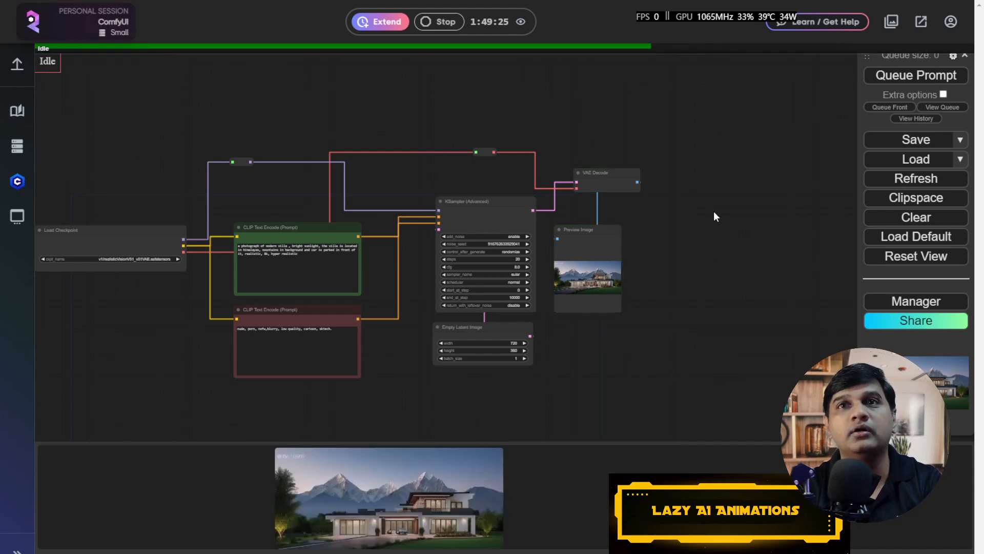
# Step: Examine the new villa picture in the Preview Image node, open it enlarged from the image feed, and close the enlarged view
pyautogui.scroll(7, 634, 279)
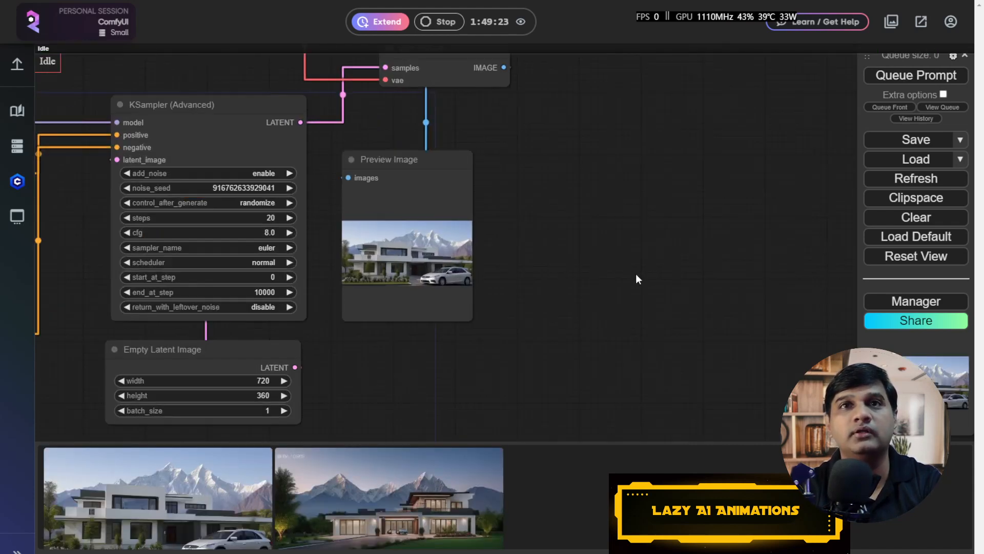
pyautogui.scroll(4, 635, 276)
pyautogui.scroll(4, 331, 254)
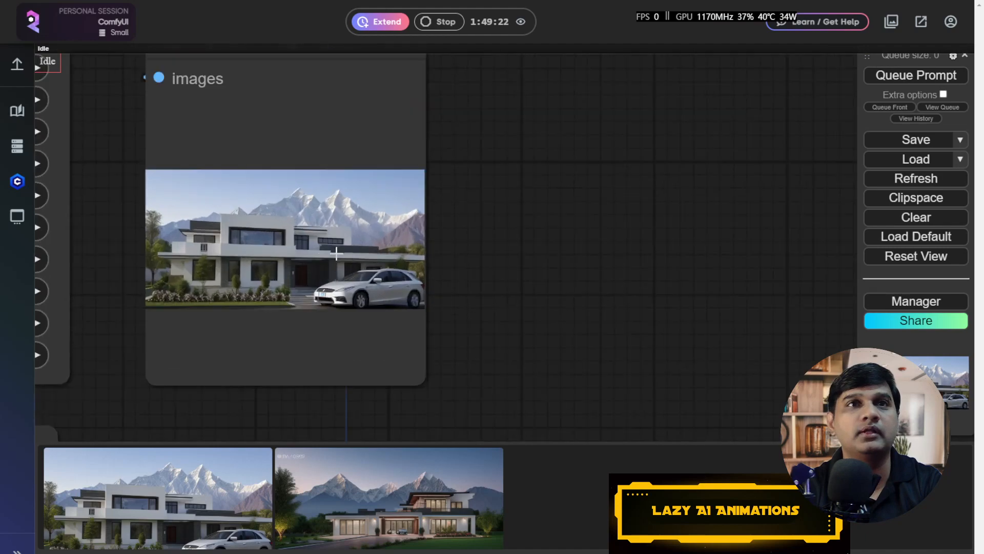
pyautogui.click(195, 492)
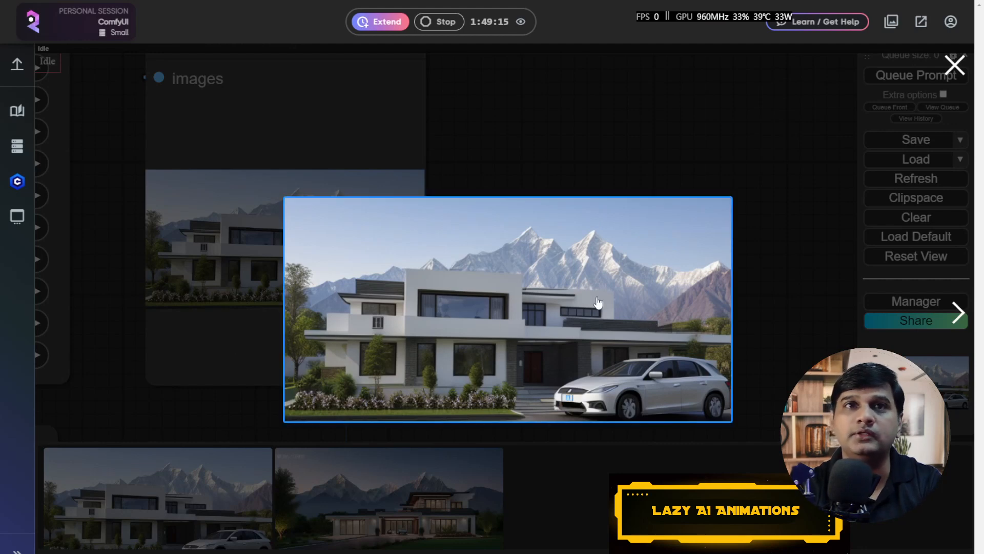
pyautogui.click(757, 182)
# Step: Queue the unchanged workflow two more times and check each newly generated picture in the Preview Image node
pyautogui.click(896, 77)
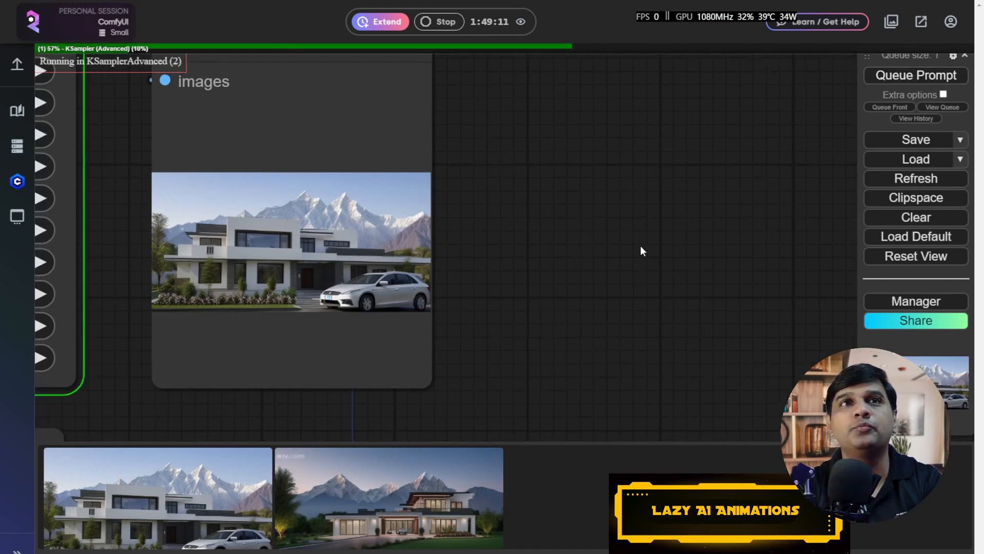
pyautogui.scroll(-3, 672, 279)
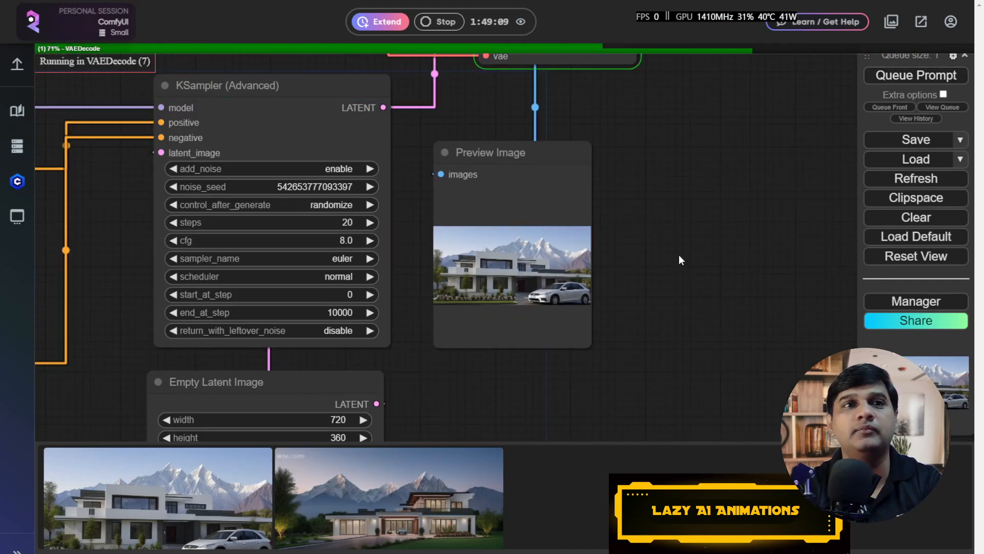
pyautogui.moveTo(678, 195); pyautogui.dragTo(750, 223)
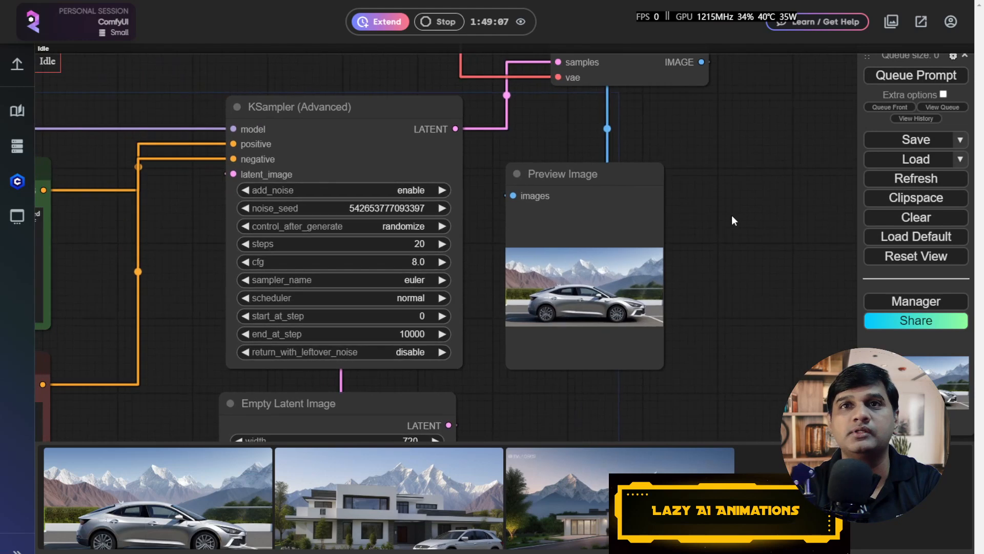
pyautogui.click(905, 78)
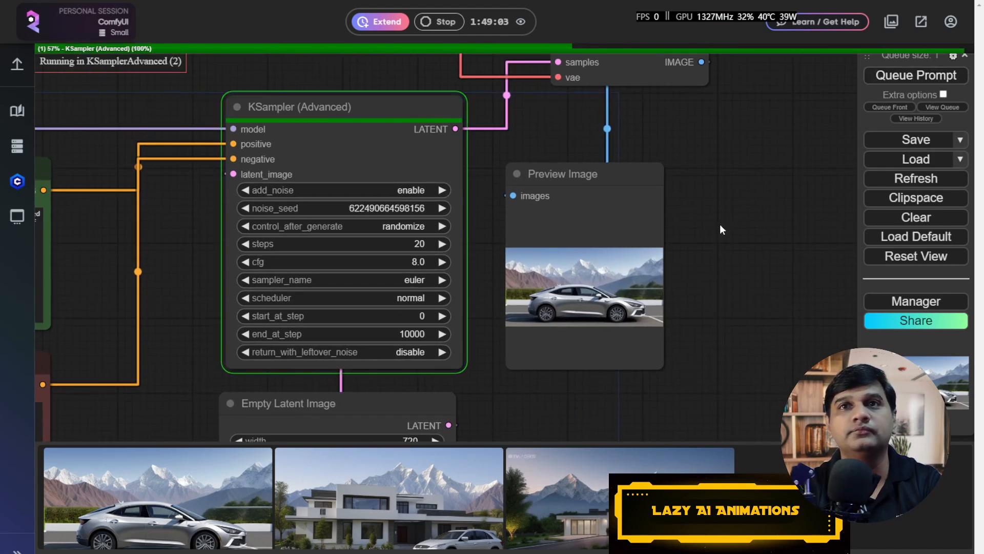
pyautogui.scroll(-4, 718, 269)
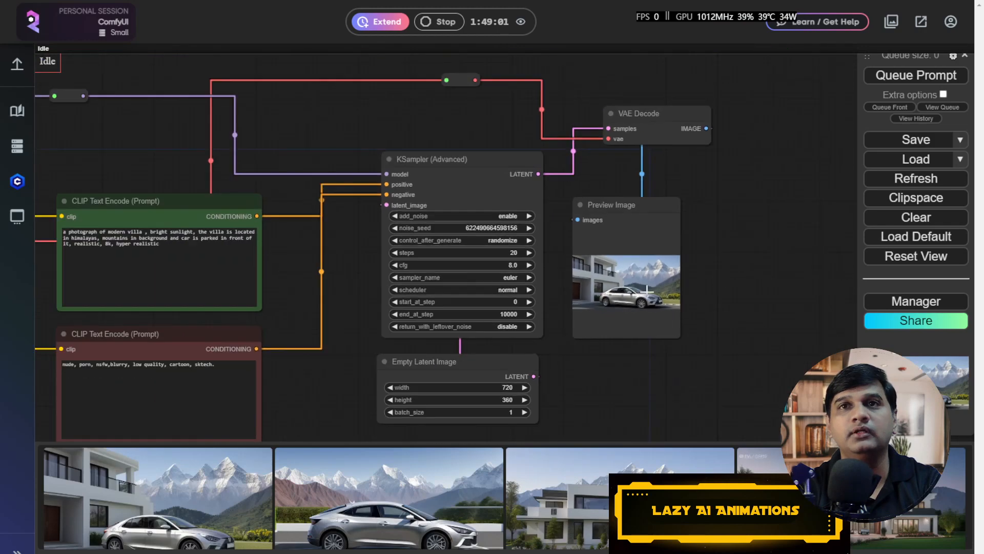
pyautogui.scroll(10, 675, 279)
pyautogui.scroll(-12, 561, 295)
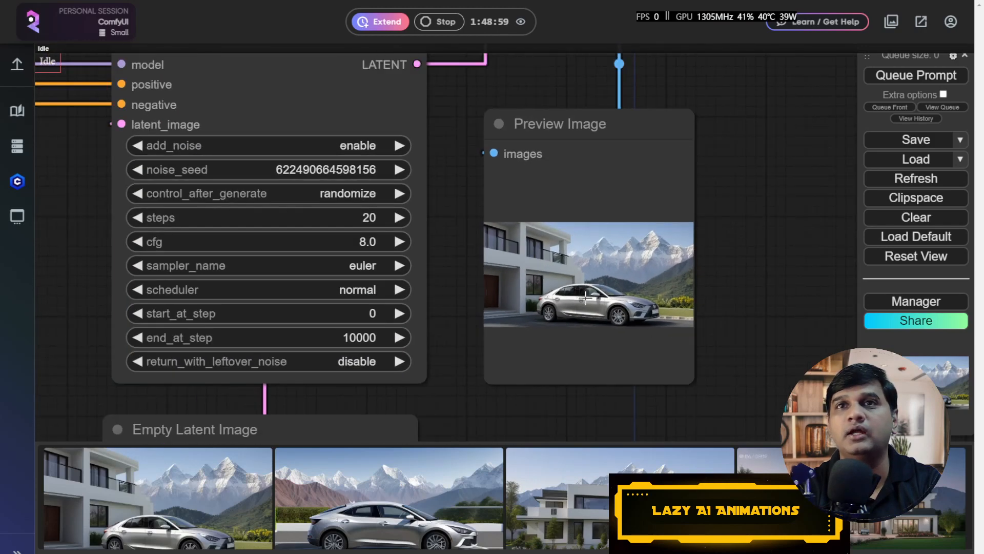
# Step: Append ", front view, perspective" to the end of the positive prompt
pyautogui.moveTo(198, 217); pyautogui.dragTo(386, 215)
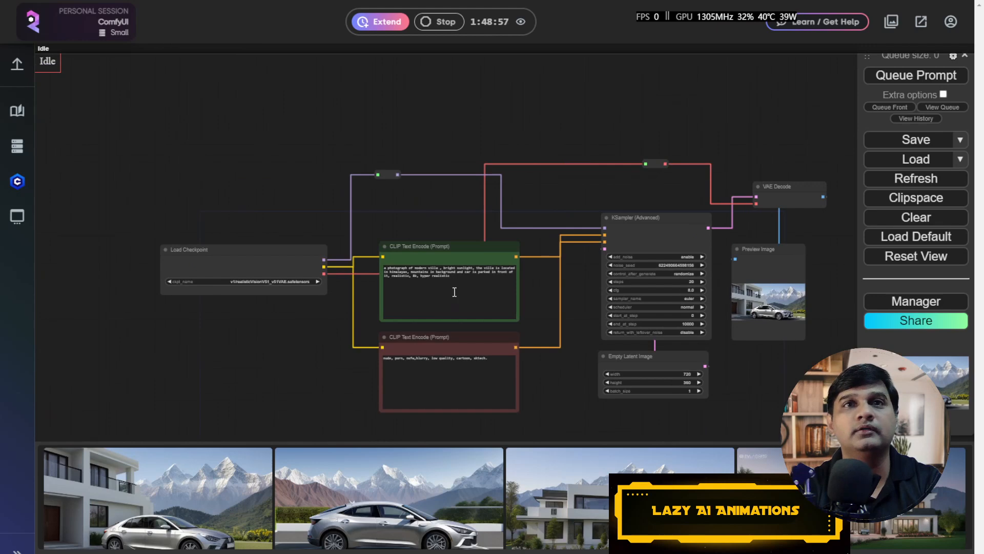
pyautogui.scroll(8, 414, 232)
pyautogui.click(532, 370)
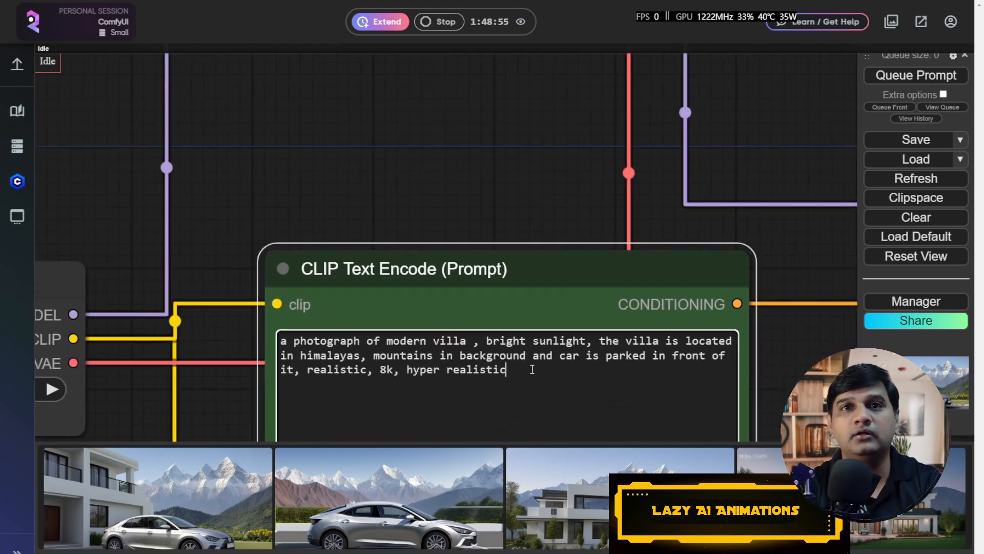
pyautogui.write(', ')
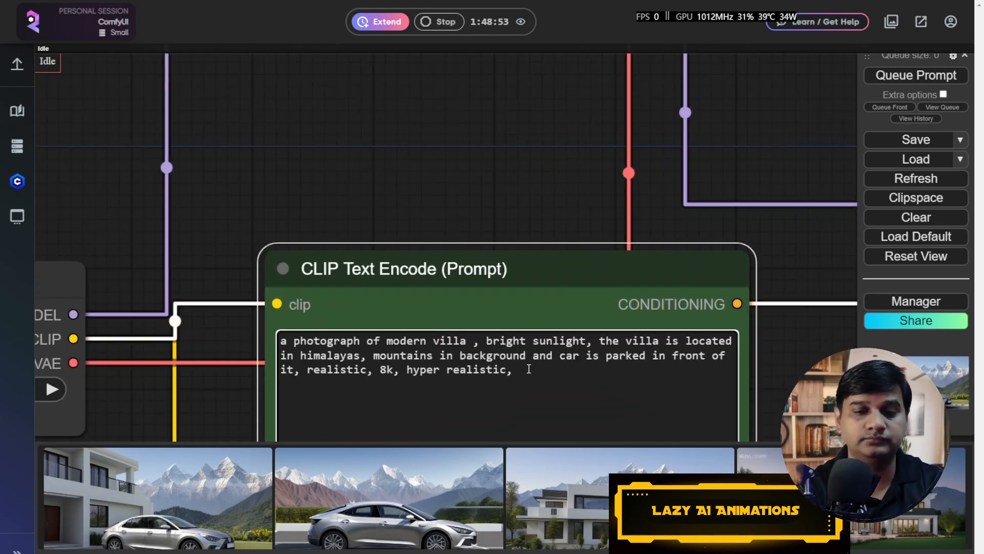
pyautogui.write('front vi')
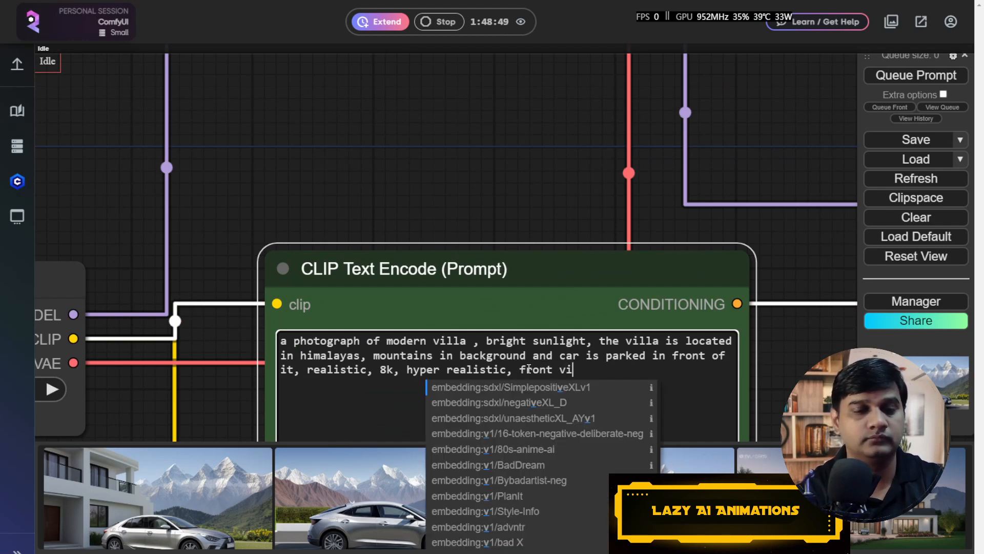
pyautogui.write('ew, perspective')
# Step: Queue the workflow with the extended prompt and inspect the generated villa picture up close in the Preview Image node
pyautogui.click(908, 76)
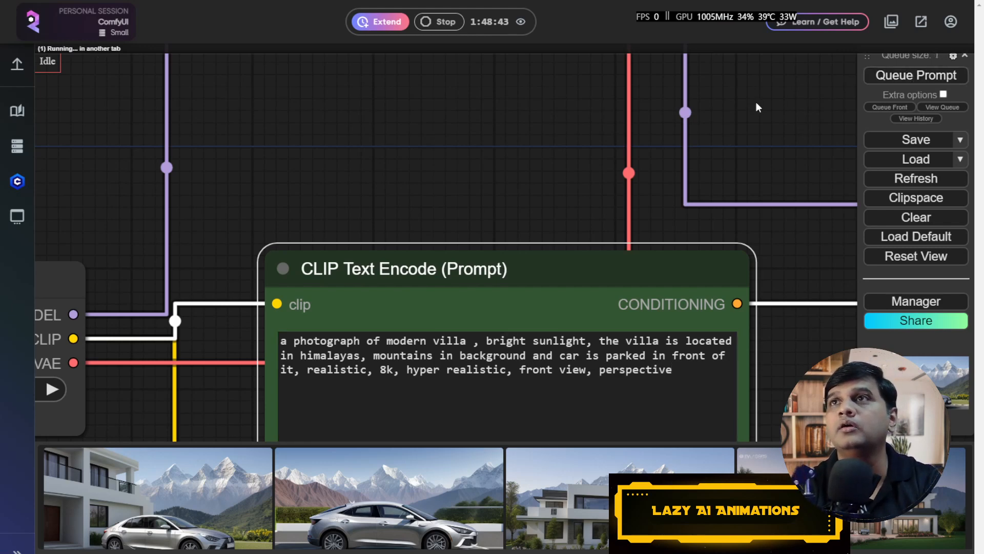
pyautogui.scroll(-10, 666, 220)
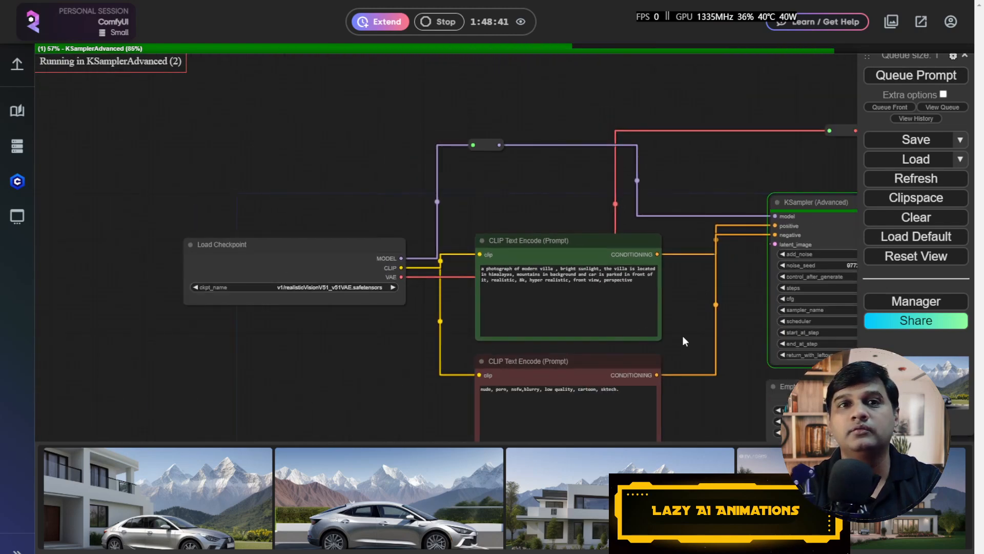
pyautogui.moveTo(697, 337); pyautogui.dragTo(607, 281)
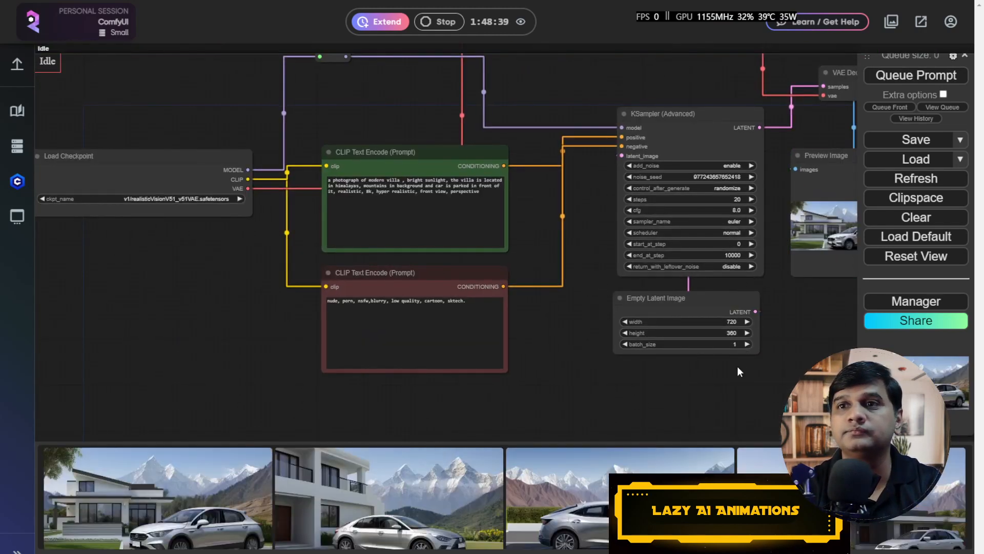
pyautogui.moveTo(786, 365); pyautogui.dragTo(587, 365)
pyautogui.scroll(9, 688, 303)
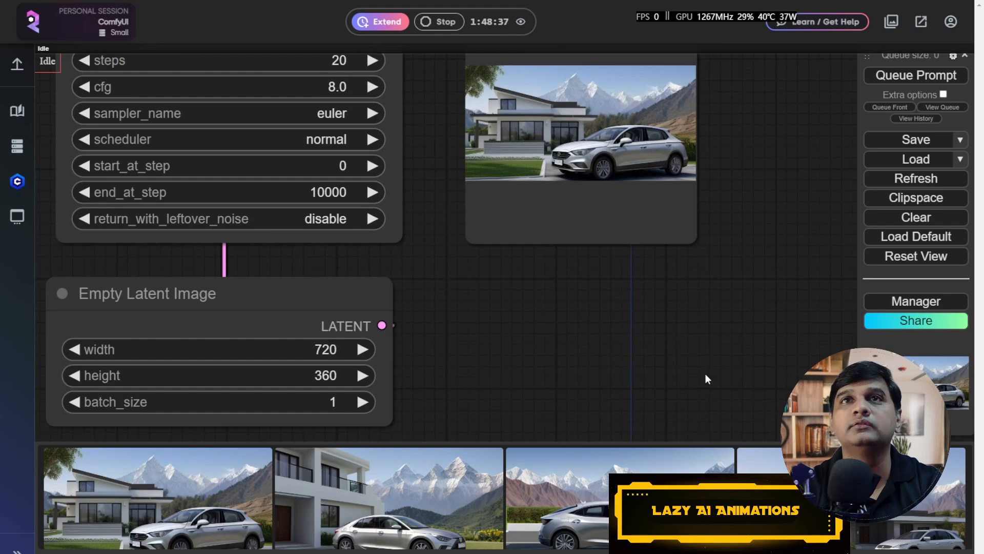
pyautogui.doubleClick(649, 292)
pyautogui.moveTo(649, 293); pyautogui.dragTo(707, 386)
pyautogui.click(547, 104)
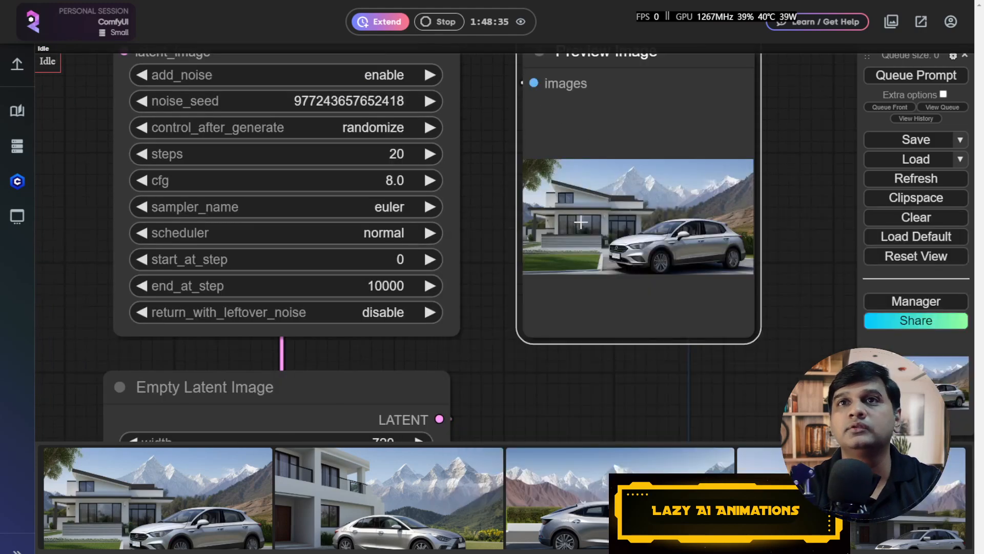
pyautogui.scroll(5, 574, 222)
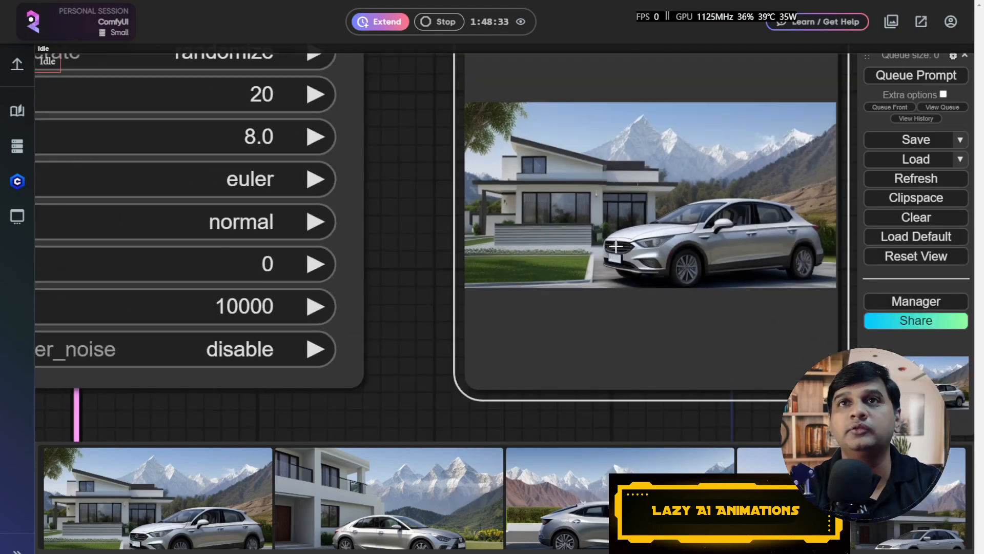
pyautogui.scroll(-14, 615, 246)
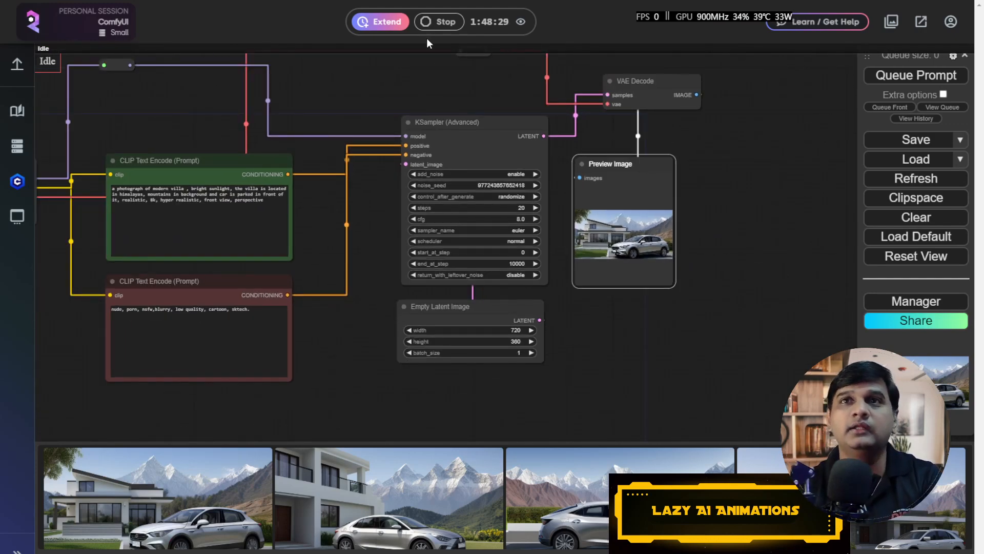
# Step: Review the full text-to-image node graph and look closely at the villa and car in the Preview Image node
pyautogui.moveTo(336, 352); pyautogui.dragTo(466, 341)
pyautogui.scroll(-3, 466, 340)
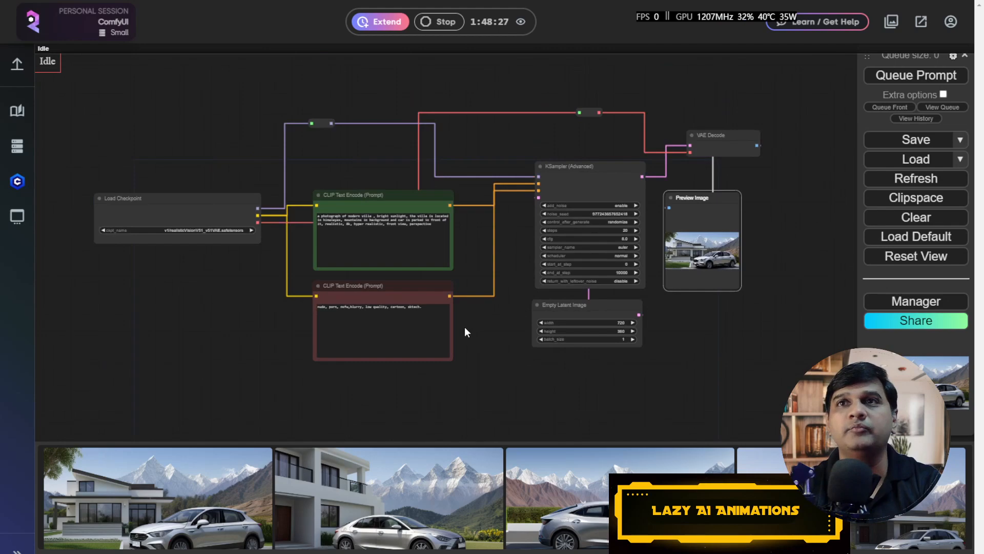
pyautogui.scroll(9, 587, 320)
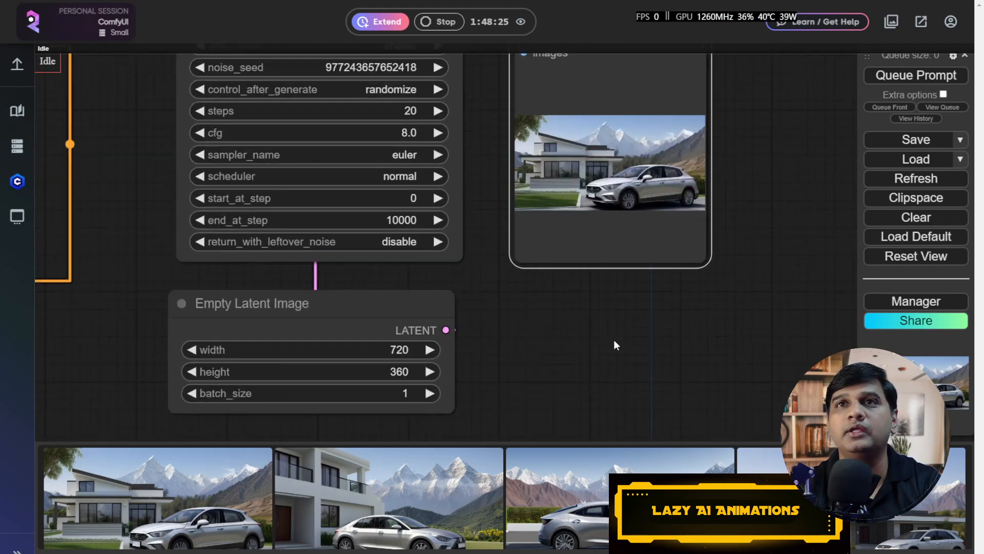
pyautogui.scroll(4, 614, 339)
pyautogui.moveTo(611, 323); pyautogui.dragTo(580, 399)
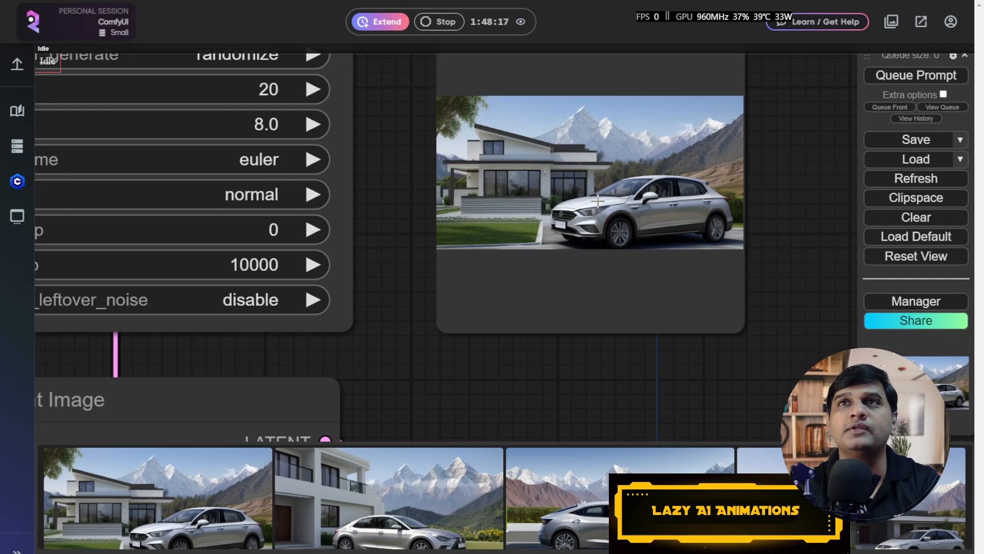
pyautogui.scroll(-10, 565, 355)
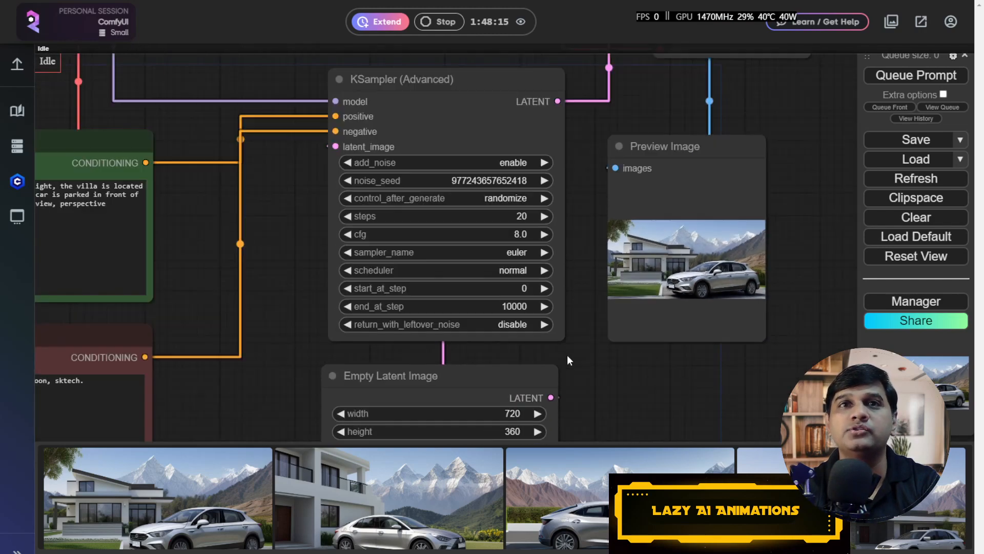
pyautogui.scroll(-7, 570, 355)
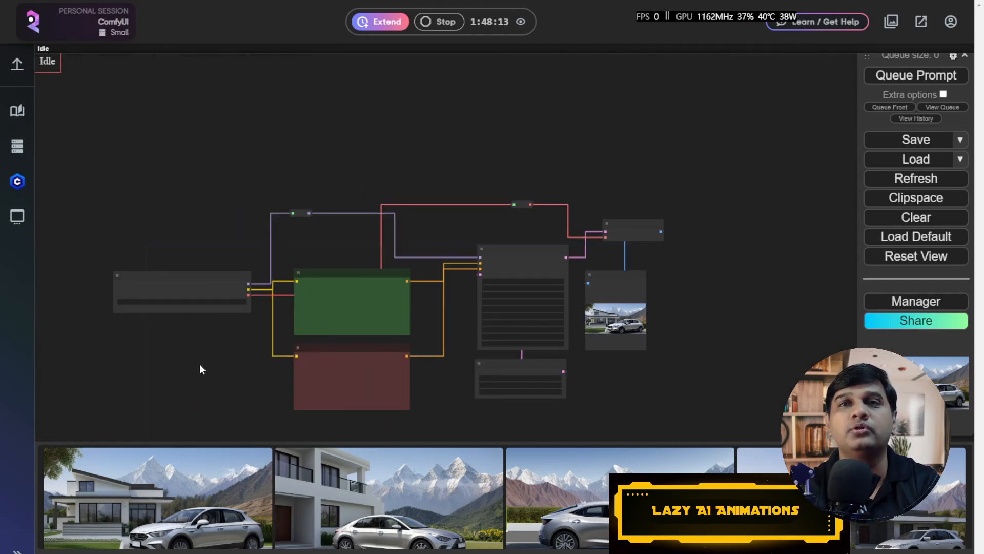
pyautogui.moveTo(201, 365); pyautogui.dragTo(303, 248)
pyautogui.scroll(9, 442, 343)
pyautogui.scroll(-6, 482, 367)
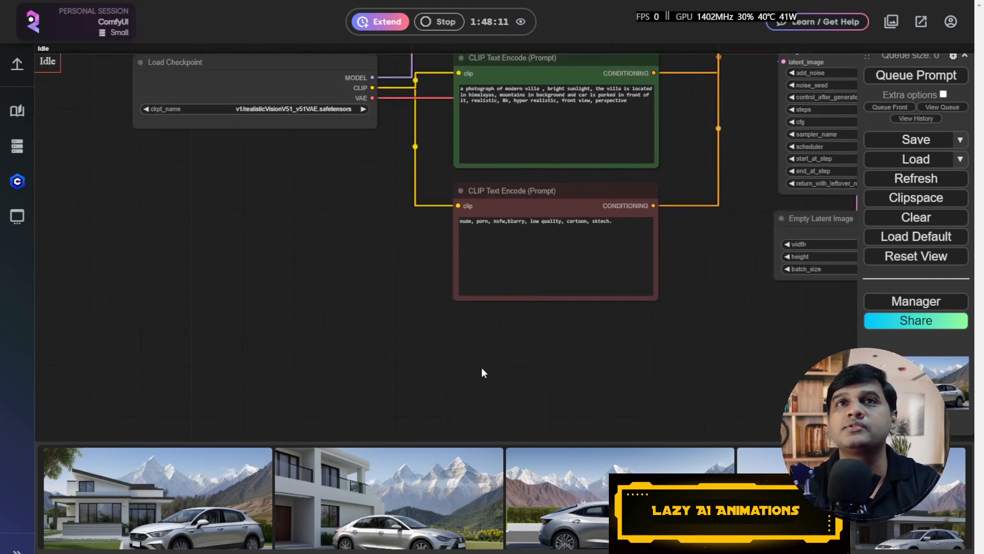
pyautogui.scroll(3, 487, 370)
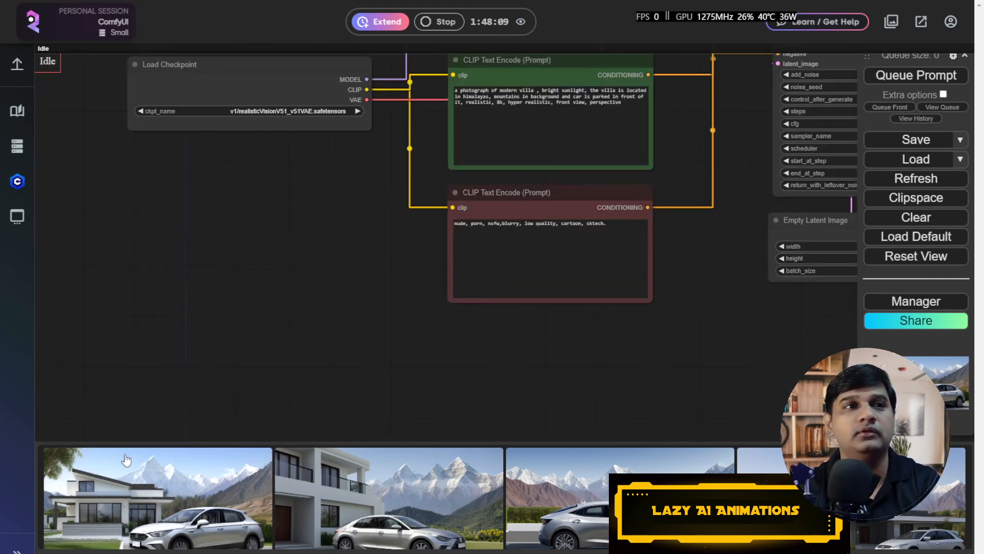
# Step: Dismiss the custom column count prompt, reduce the image feed to its smallest size, and hide the feed
pyautogui.click(103, 553)
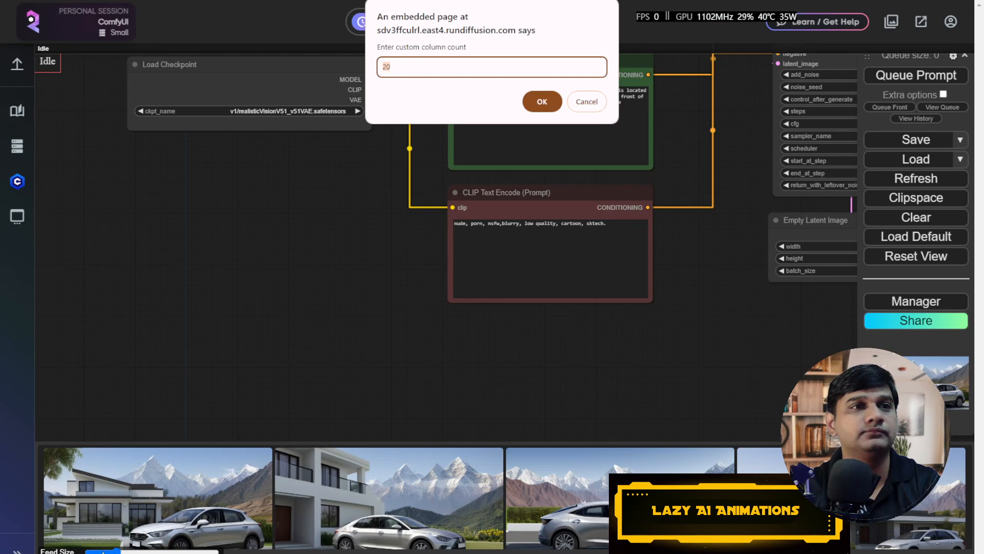
pyautogui.click(587, 101)
pyautogui.moveTo(117, 552); pyautogui.dragTo(89, 552)
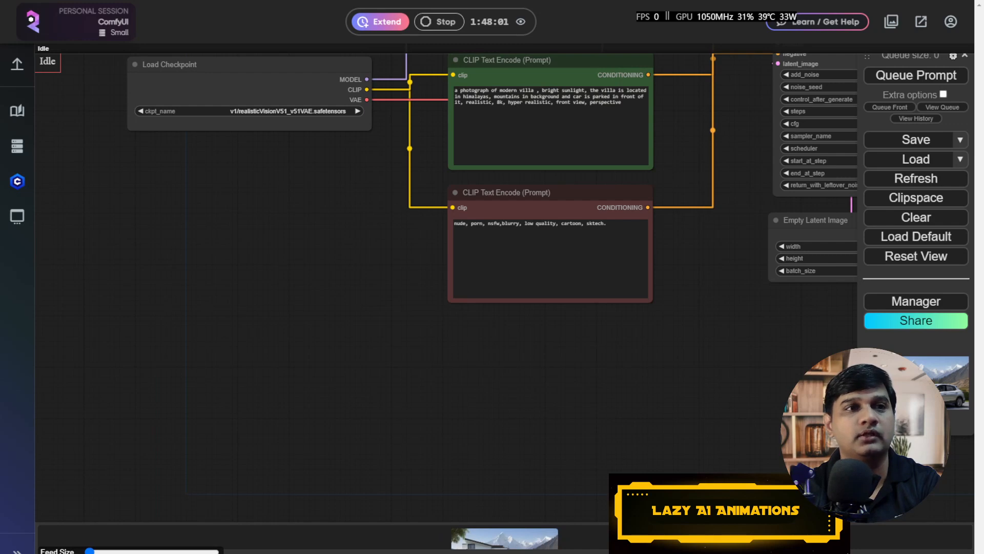
pyautogui.scroll(1, 438, 377)
pyautogui.scroll(4, 490, 374)
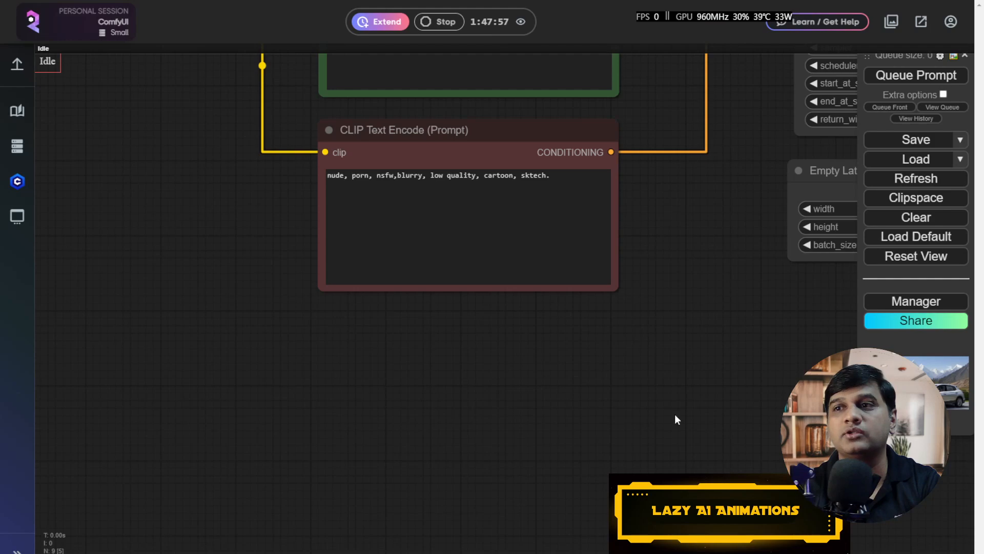
# Step: Search the nodes for "load" and add a Load Image node in the empty space below the Load Checkpoint node
pyautogui.scroll(-5, 675, 416)
pyautogui.moveTo(378, 360); pyautogui.dragTo(410, 206)
pyautogui.doubleClick(366, 293)
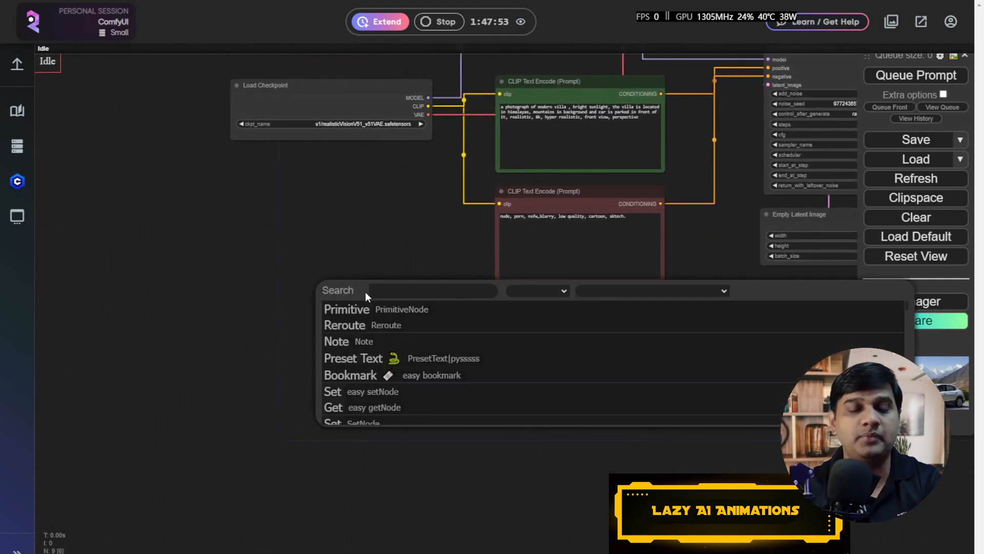
pyautogui.write('load')
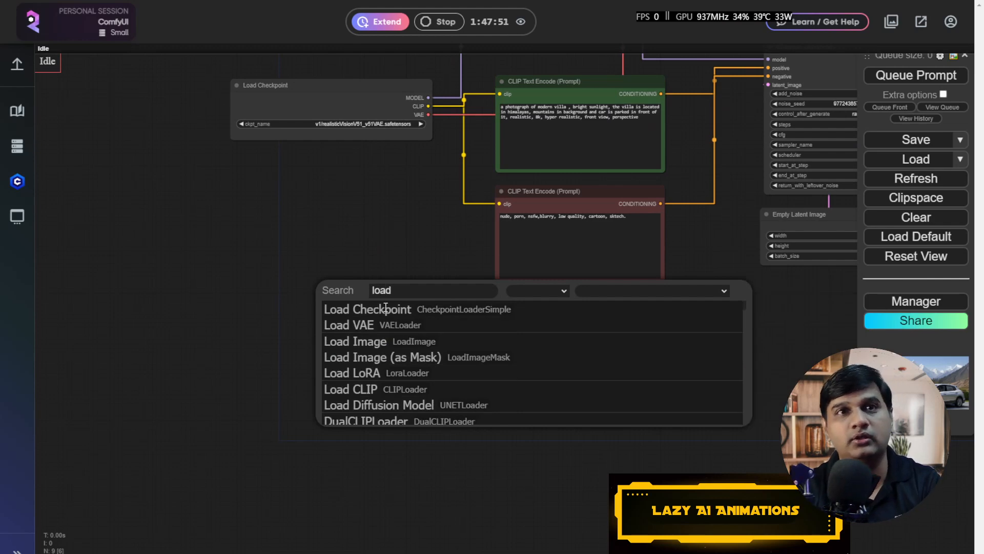
pyautogui.click(388, 341)
pyautogui.scroll(7, 387, 341)
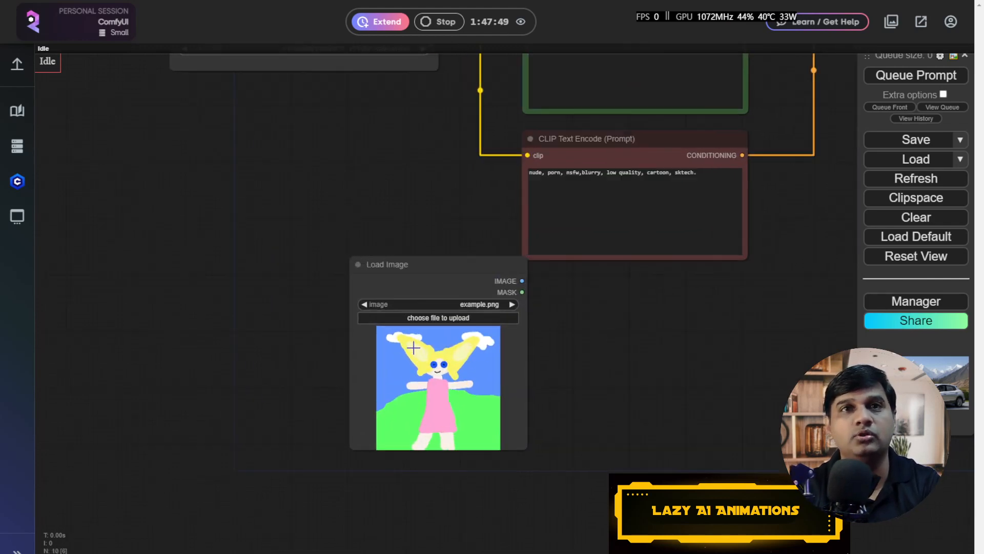
# Step: Load villa.png from the Downloads folder into the Load Image node
pyautogui.click(460, 306)
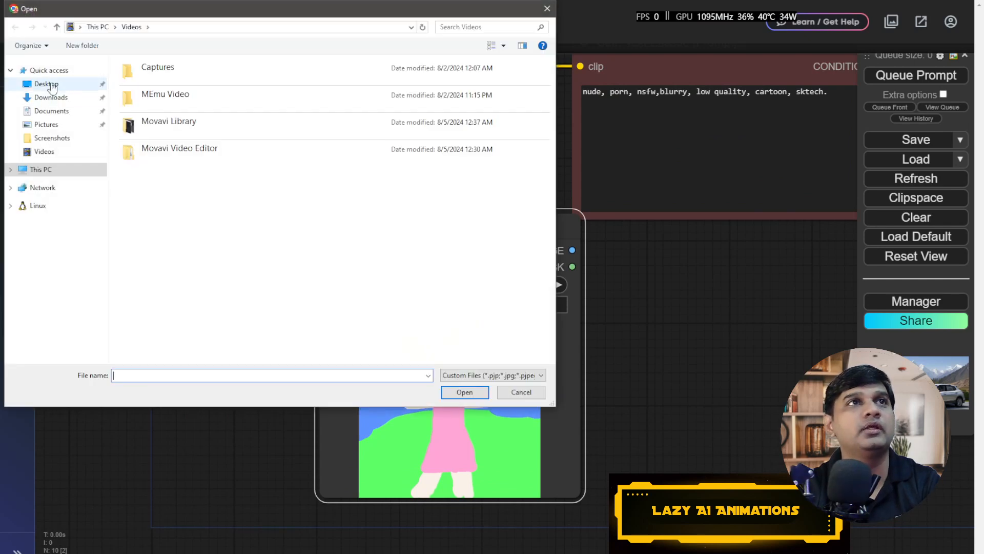
pyautogui.click(53, 86)
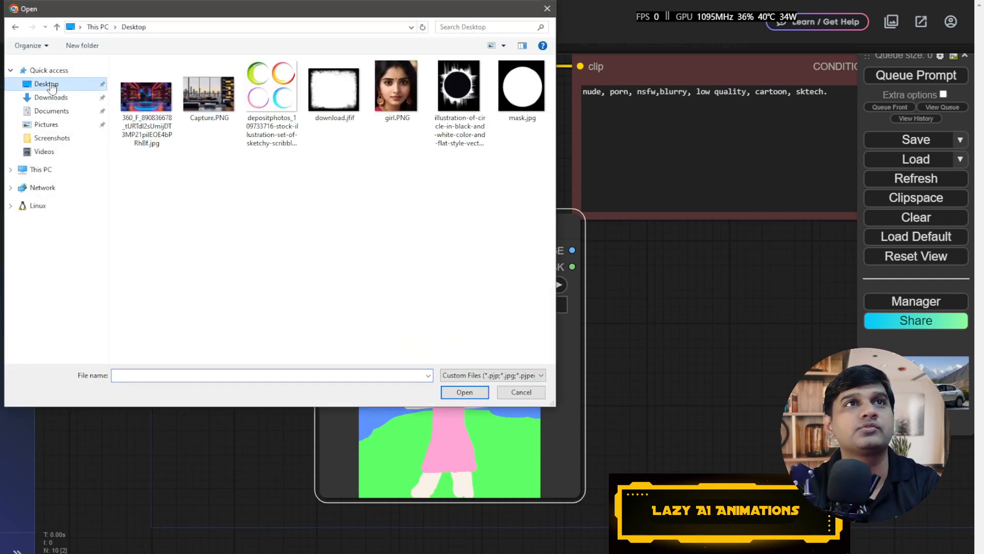
pyautogui.click(518, 376)
pyautogui.click(414, 286)
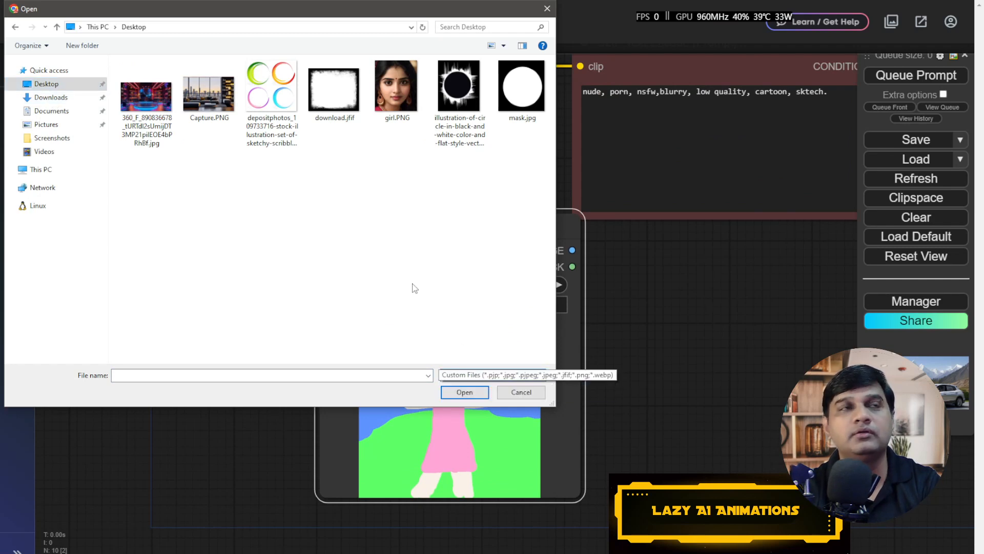
pyautogui.click(55, 98)
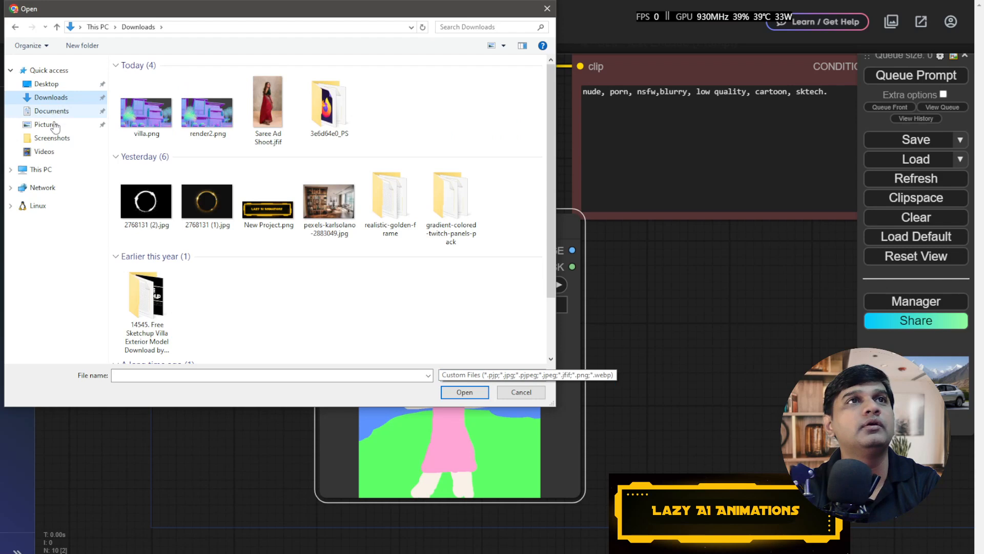
pyautogui.doubleClick(141, 113)
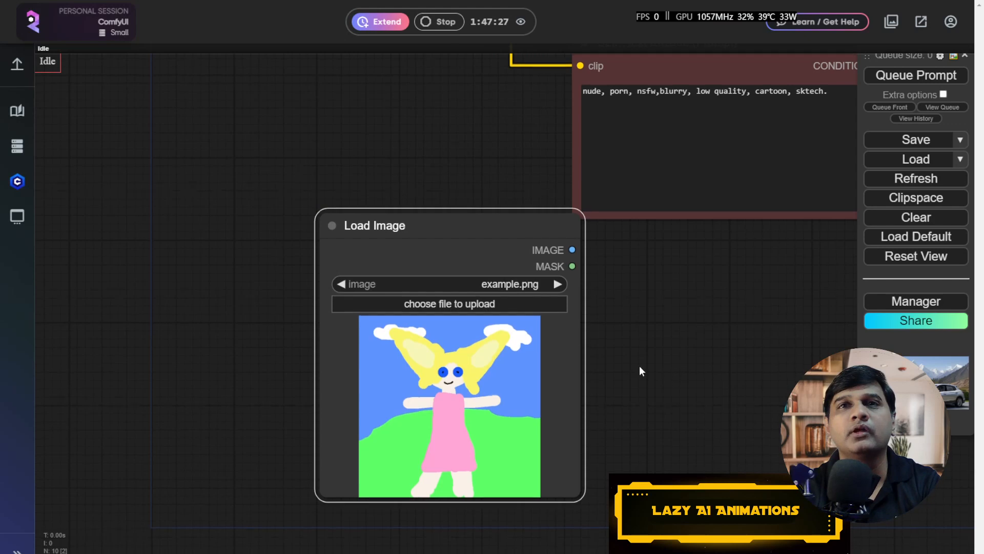
# Step: Move the Load Image node away from the negative CLIP Text Encode node to free space beside it
pyautogui.moveTo(665, 370); pyautogui.dragTo(484, 360)
pyautogui.scroll(-3, 484, 360)
pyautogui.moveTo(303, 261); pyautogui.dragTo(241, 279)
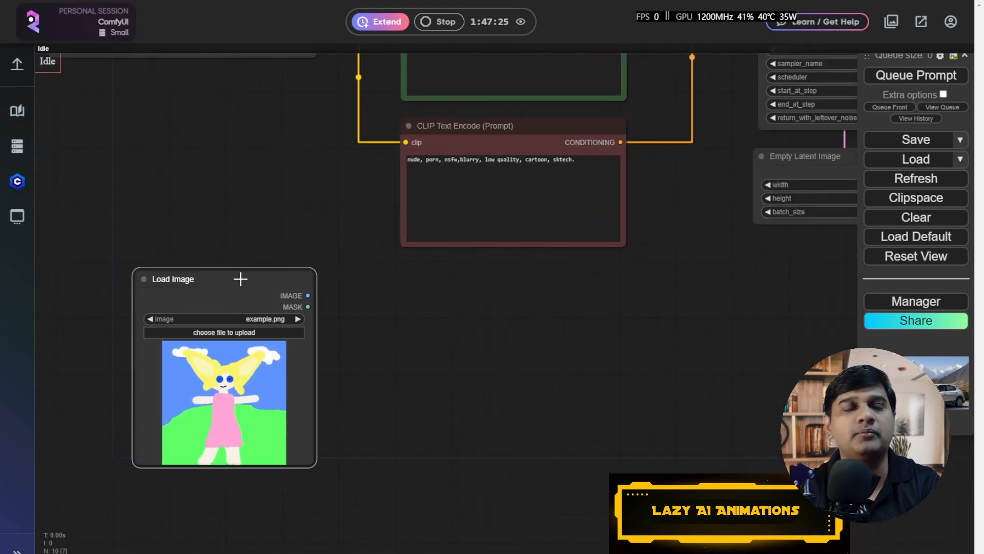
pyautogui.scroll(3, 349, 346)
pyautogui.moveTo(352, 332); pyautogui.dragTo(369, 319)
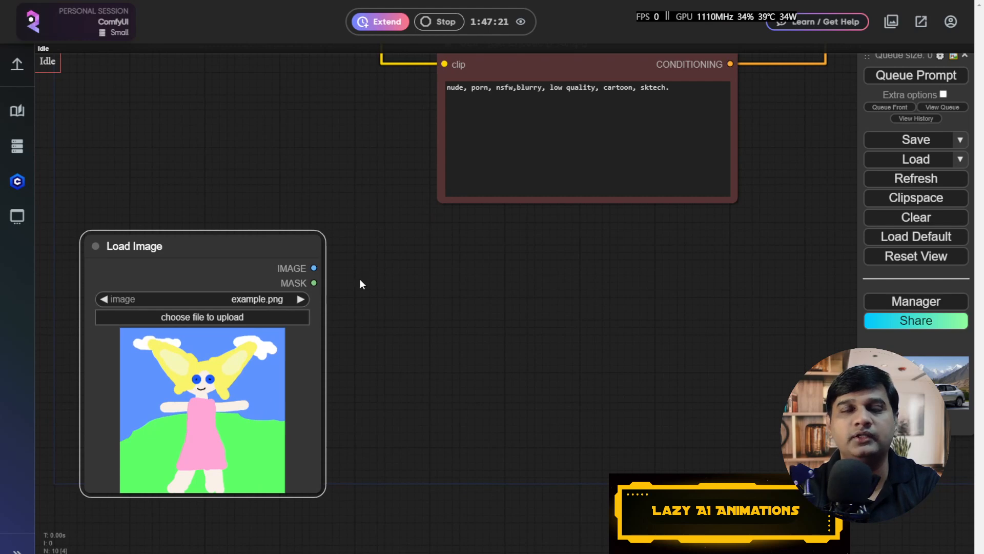
# Step: Examine the loaded villa image alongside the prompt, sampler, and Empty Latent Image nodes in the graph
pyautogui.moveTo(527, 299); pyautogui.dragTo(432, 308)
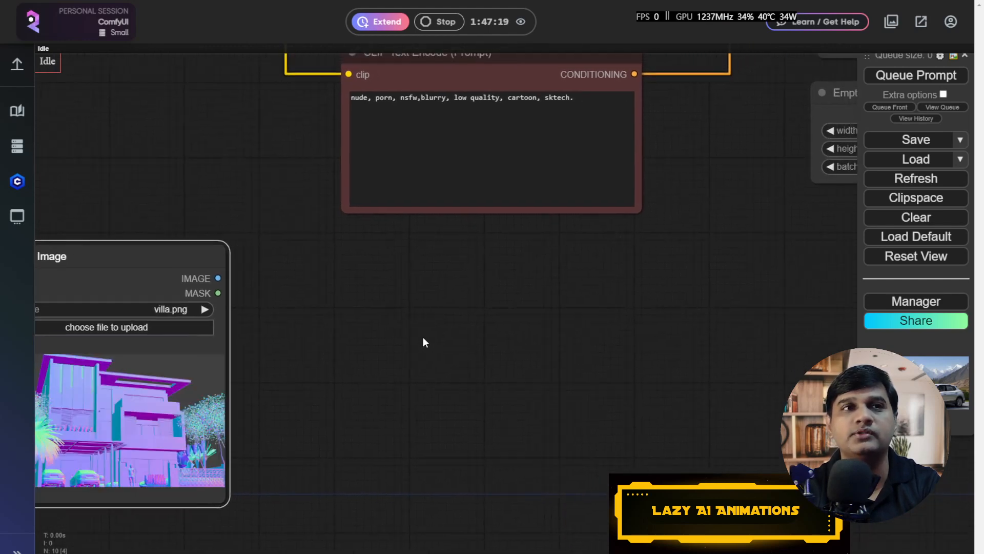
pyautogui.moveTo(370, 328); pyautogui.dragTo(543, 295)
pyautogui.scroll(4, 313, 374)
pyautogui.scroll(-2, 322, 364)
pyautogui.scroll(-4, 322, 364)
pyautogui.moveTo(623, 296); pyautogui.dragTo(331, 346)
pyautogui.scroll(-4, 331, 346)
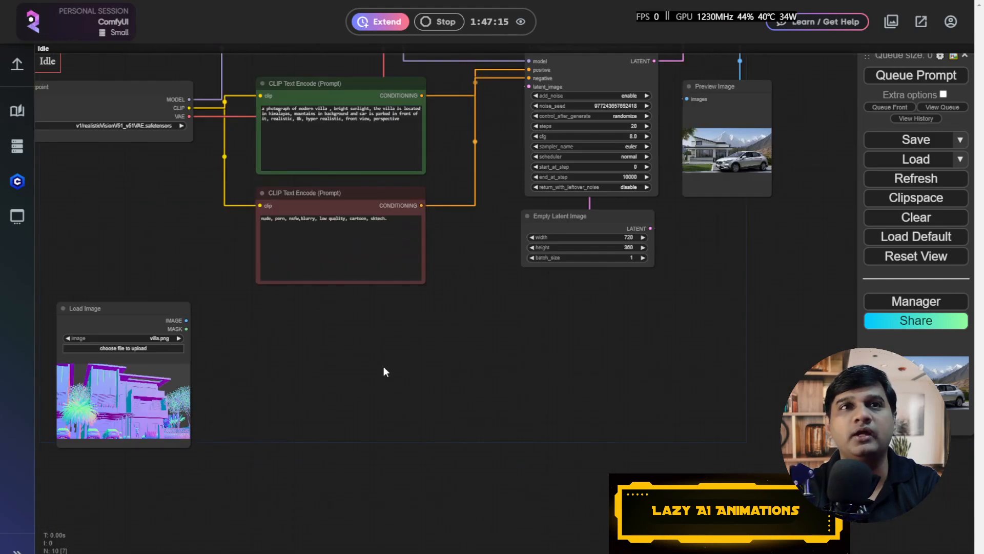
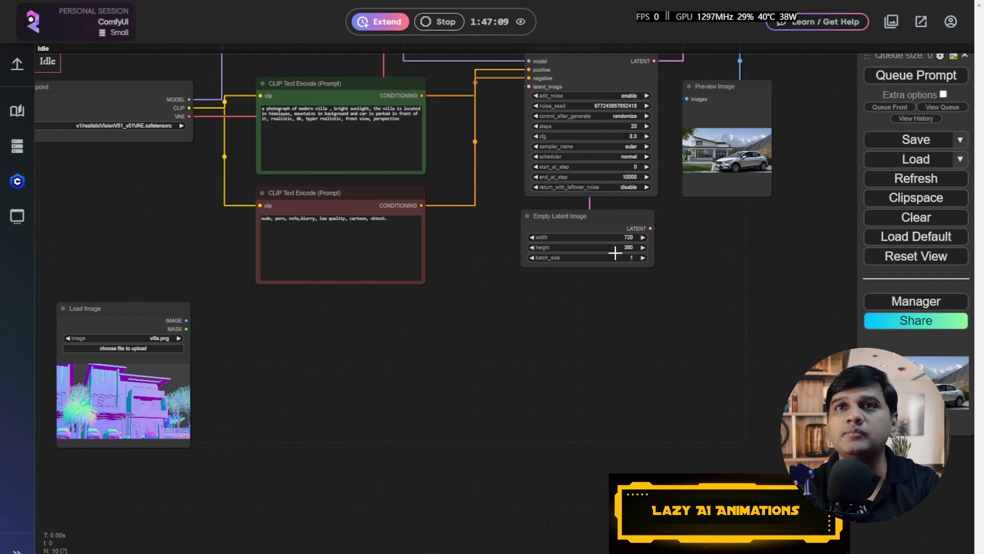
pyautogui.scroll(7, 347, 345)
pyautogui.moveTo(353, 332); pyautogui.dragTo(591, 312)
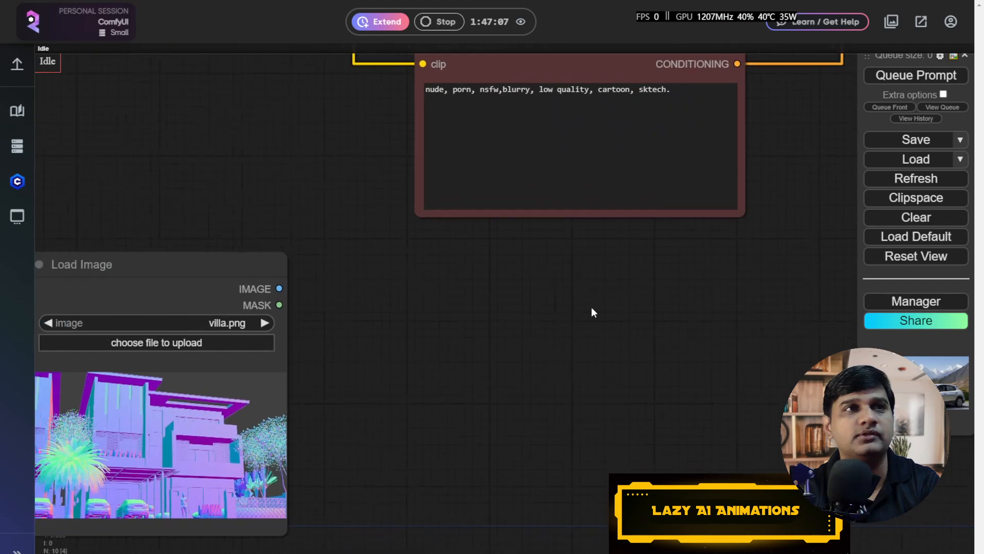
# Step: Search the nodes for "scale" and "resi", try the basic Image Resize node beside Load Image, and delete it
pyautogui.scroll(-3, 567, 323)
pyautogui.moveTo(349, 298); pyautogui.dragTo(437, 299)
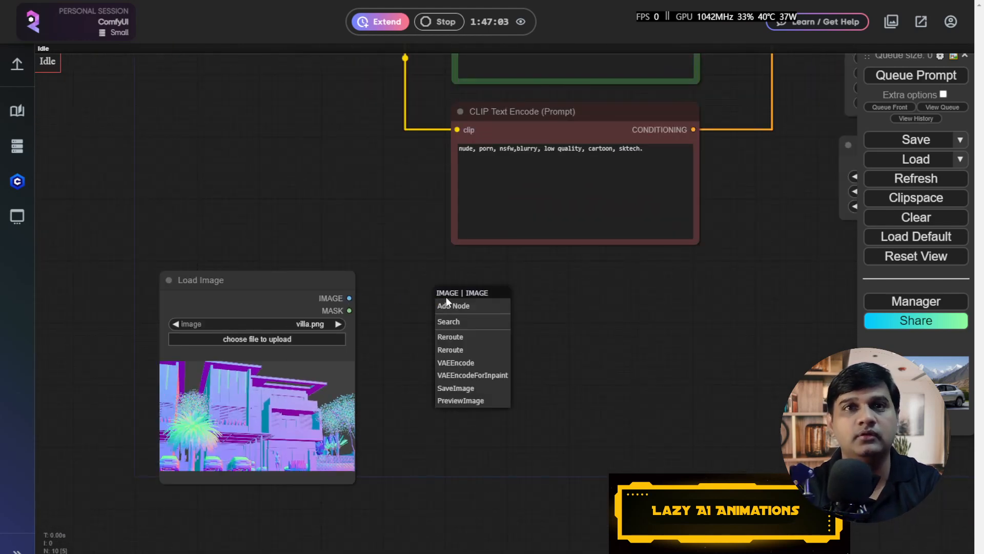
pyautogui.doubleClick(433, 324)
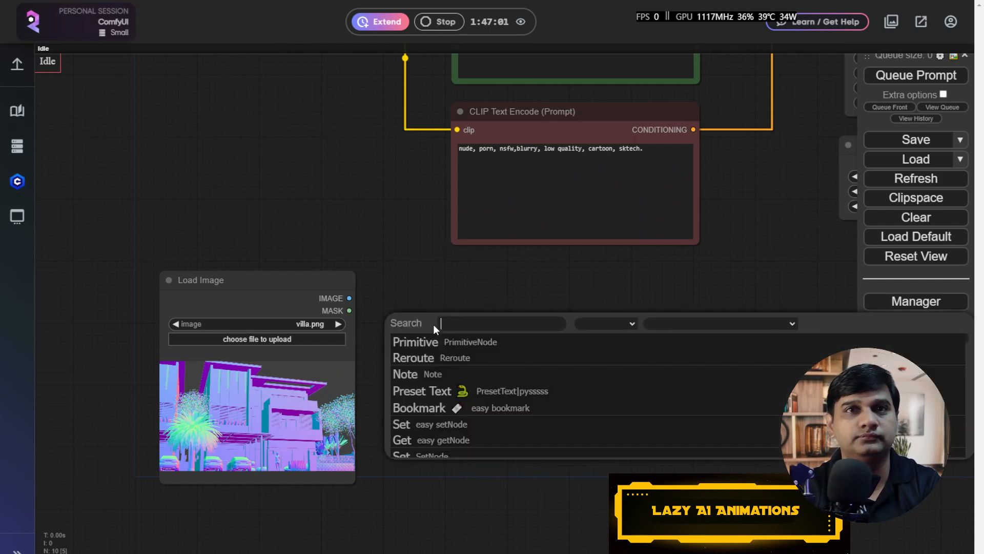
pyautogui.write('scale')
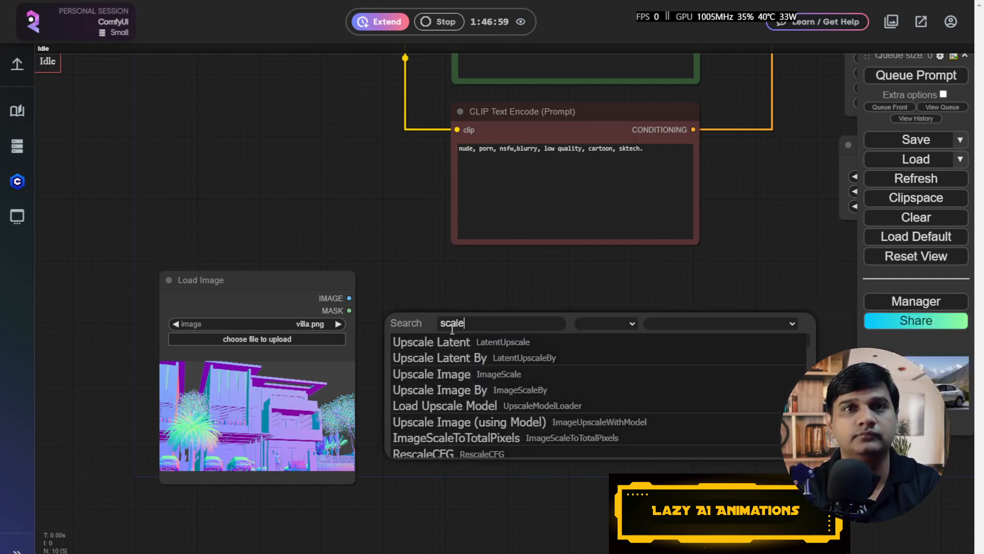
pyautogui.press('BackSpace')
pyautogui.press('BackSpace')
pyautogui.press('BackSpace')
pyautogui.press('BackSpace')
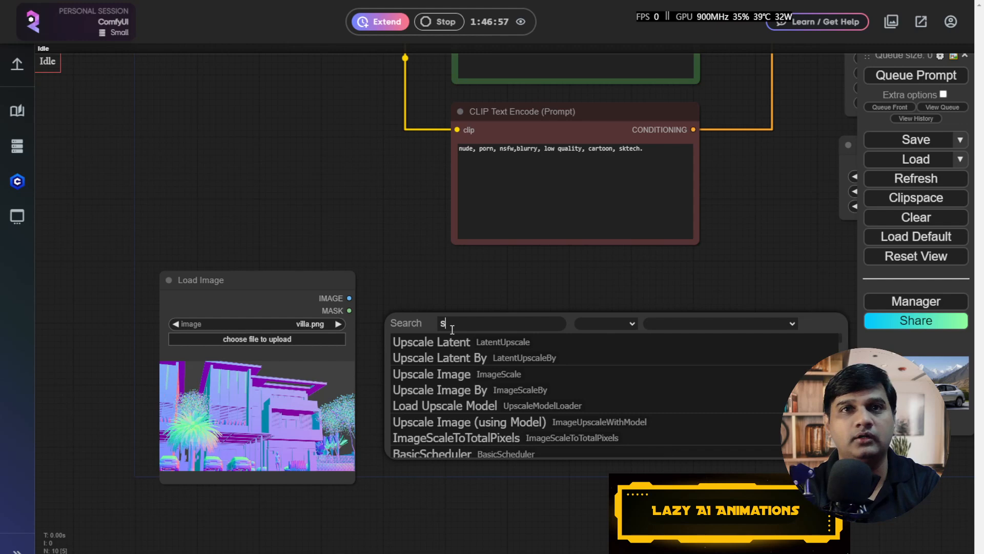
pyautogui.write('re')
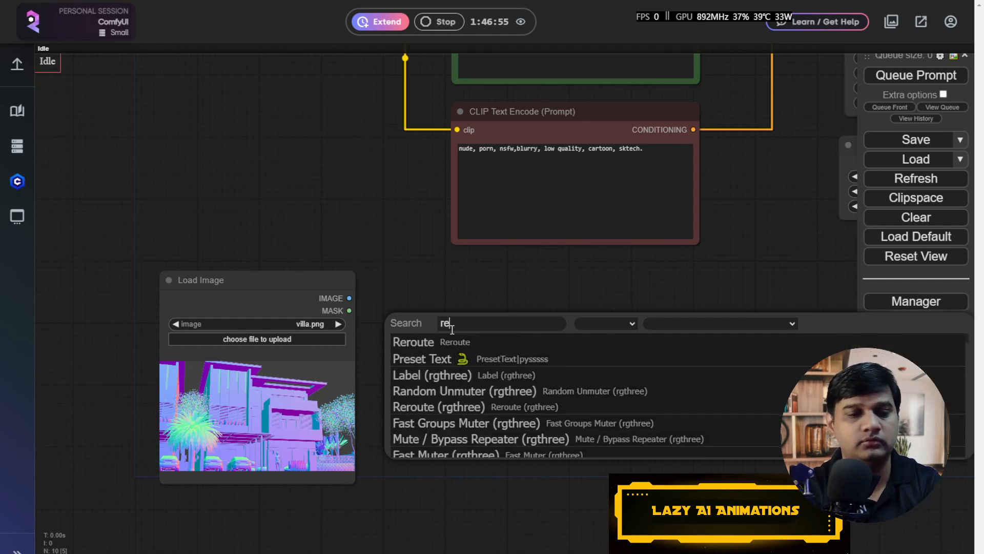
pyautogui.write('si')
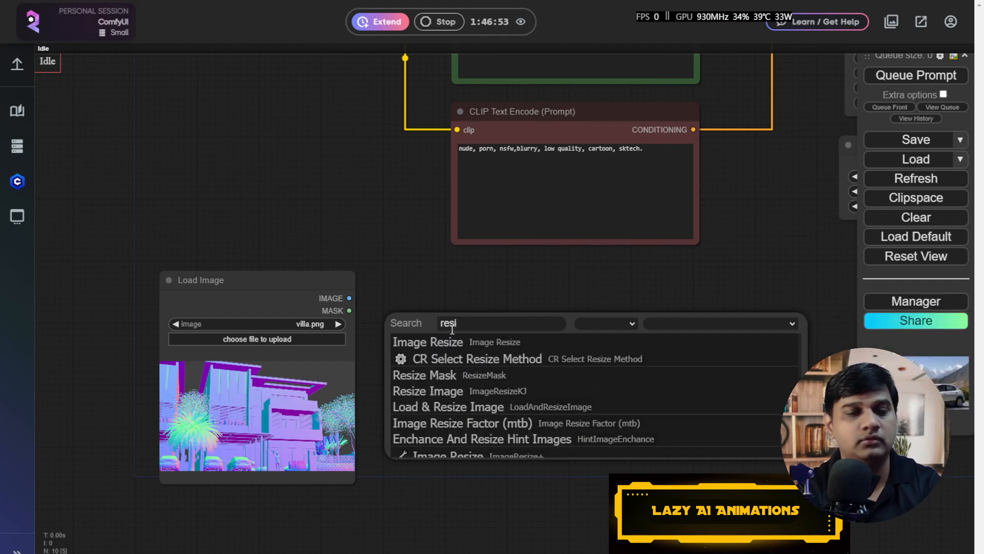
pyautogui.click(452, 342)
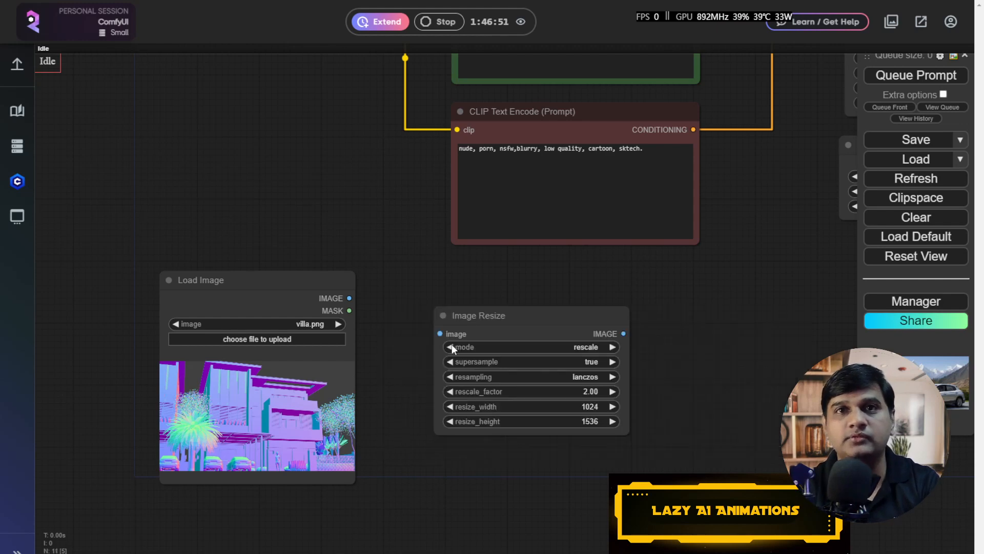
pyautogui.scroll(4, 415, 380)
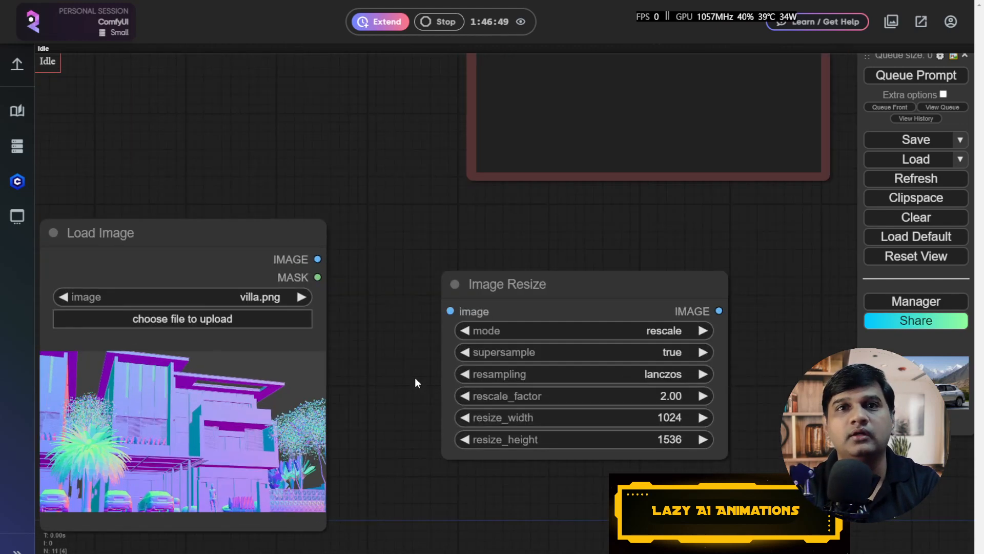
pyautogui.moveTo(528, 281); pyautogui.dragTo(510, 262)
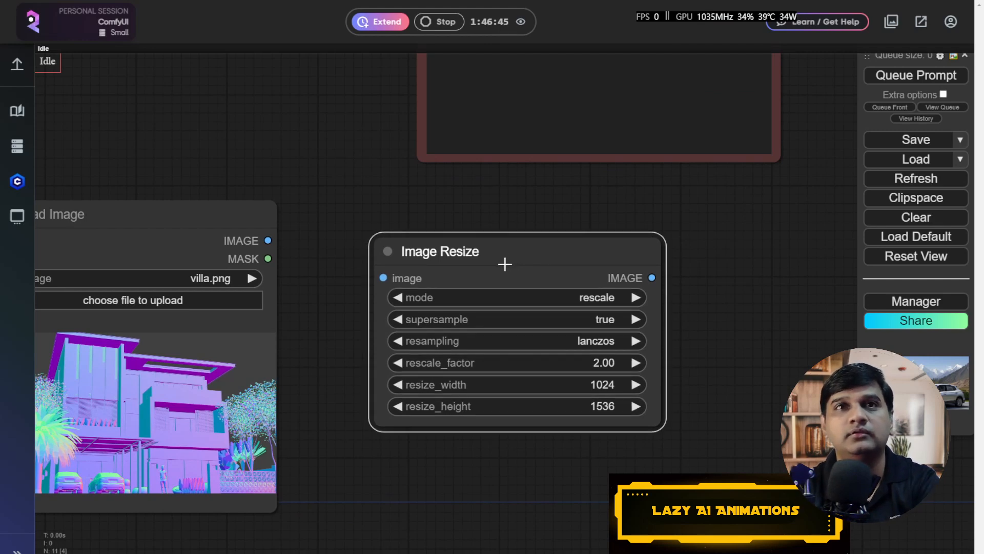
pyautogui.press('Delete')
# Step: Try an ImageSize node found by searching for "size", and delete it from the graph
pyautogui.doubleClick(494, 266)
pyautogui.write('size')
pyautogui.click(483, 268)
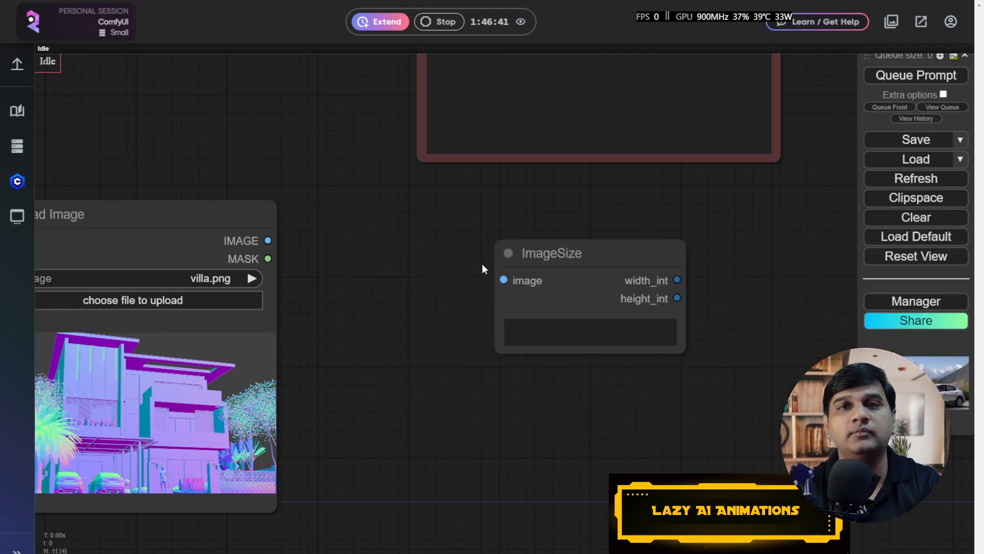
pyautogui.moveTo(542, 253); pyautogui.dragTo(486, 235)
pyautogui.press('Delete')
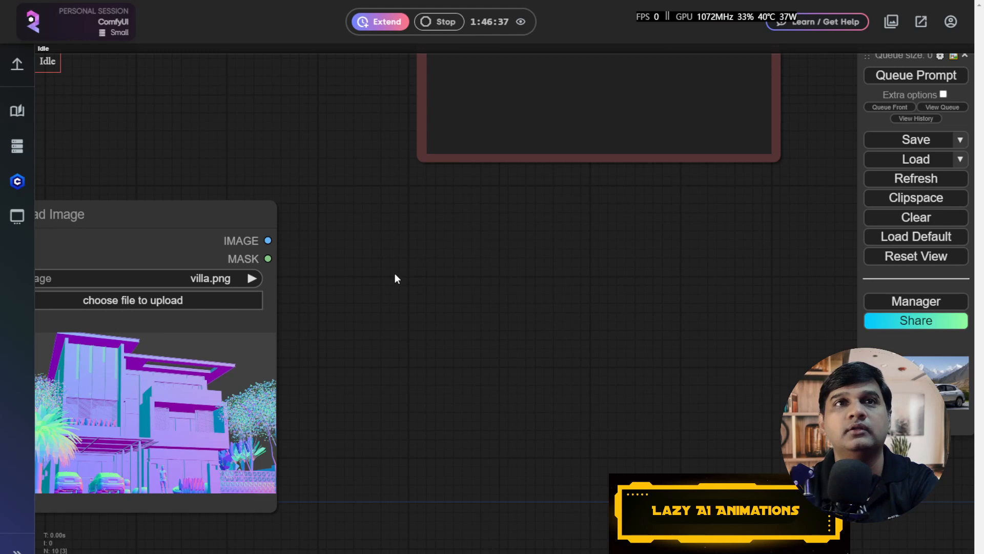
# Step: Browse the "image" nodes, search for "resize" instead, and add the ImageResize+ version of Image Resize beside Load Image
pyautogui.doubleClick(397, 275)
pyautogui.write('image')
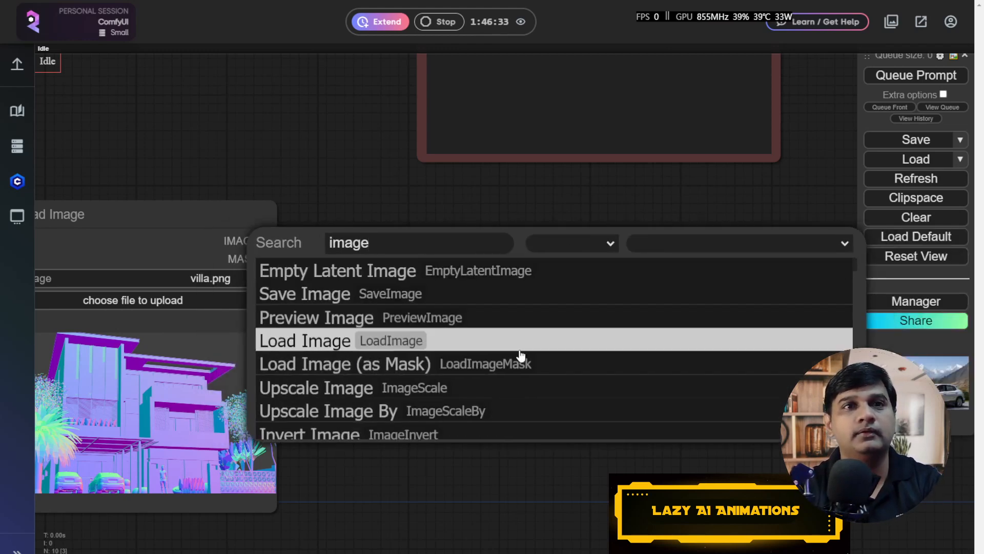
pyautogui.scroll(-5, 487, 363)
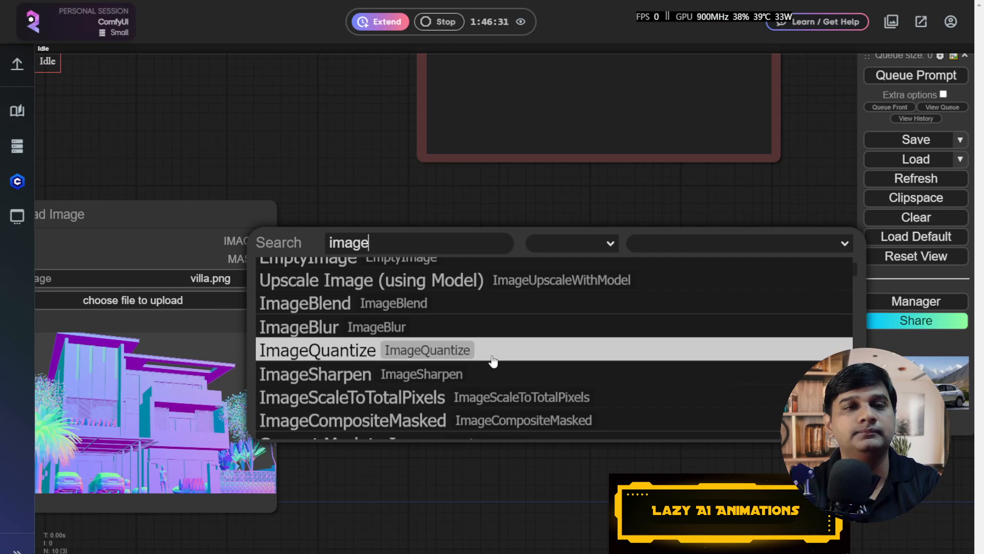
pyautogui.scroll(-3, 494, 362)
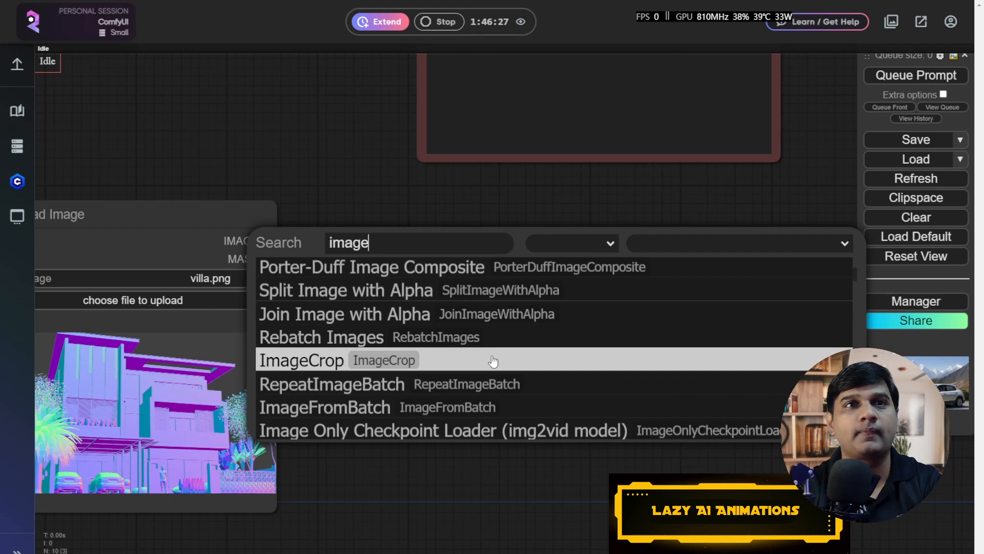
pyautogui.press('BackSpace')
pyautogui.press('BackSpace')
pyautogui.press('BackSpace')
pyautogui.press('BackSpace')
pyautogui.press('BackSpace')
pyautogui.write('resize')
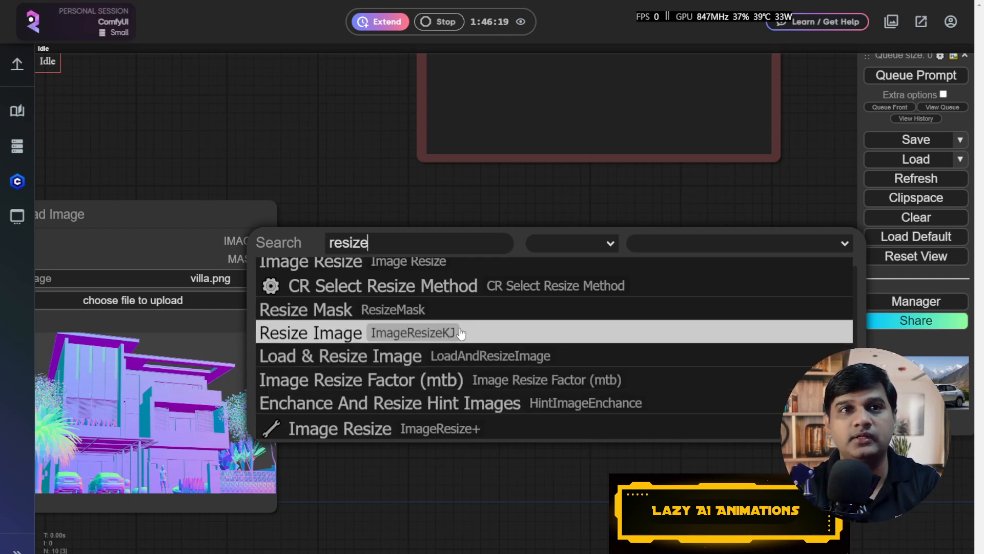
pyautogui.click(446, 425)
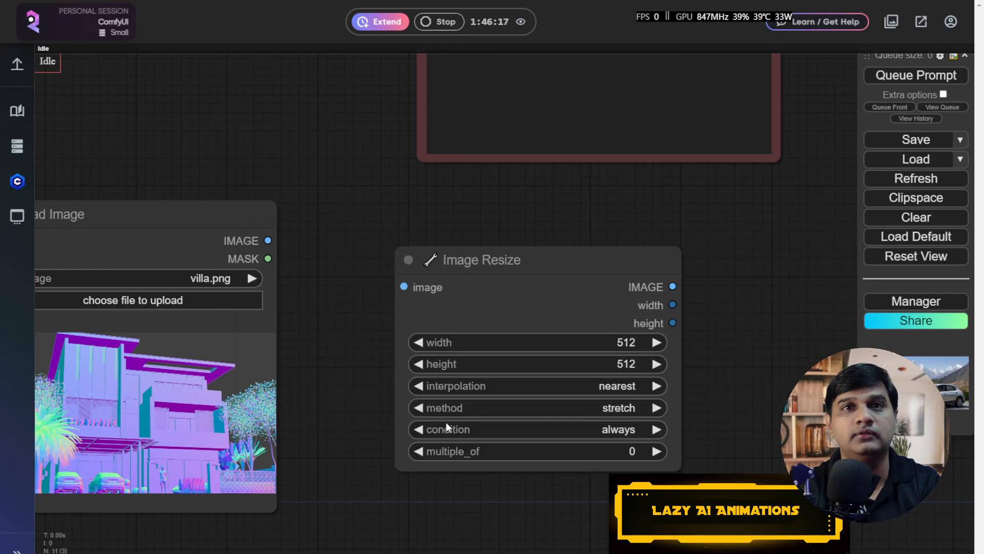
# Step: Connect Load Image's IMAGE output to the Image Resize input and check the resize method options, keeping stretch
pyautogui.moveTo(402, 323); pyautogui.dragTo(319, 261)
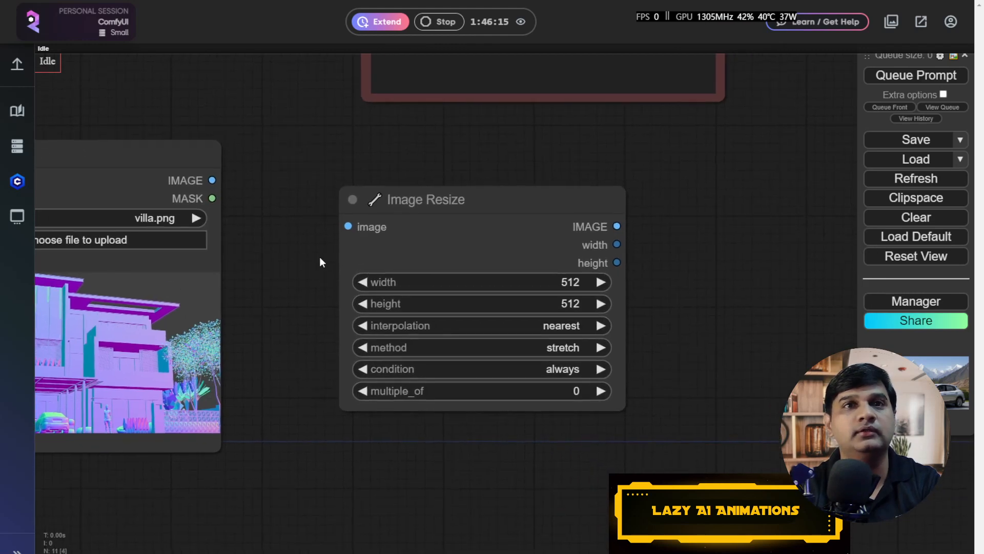
pyautogui.moveTo(213, 180); pyautogui.dragTo(346, 226)
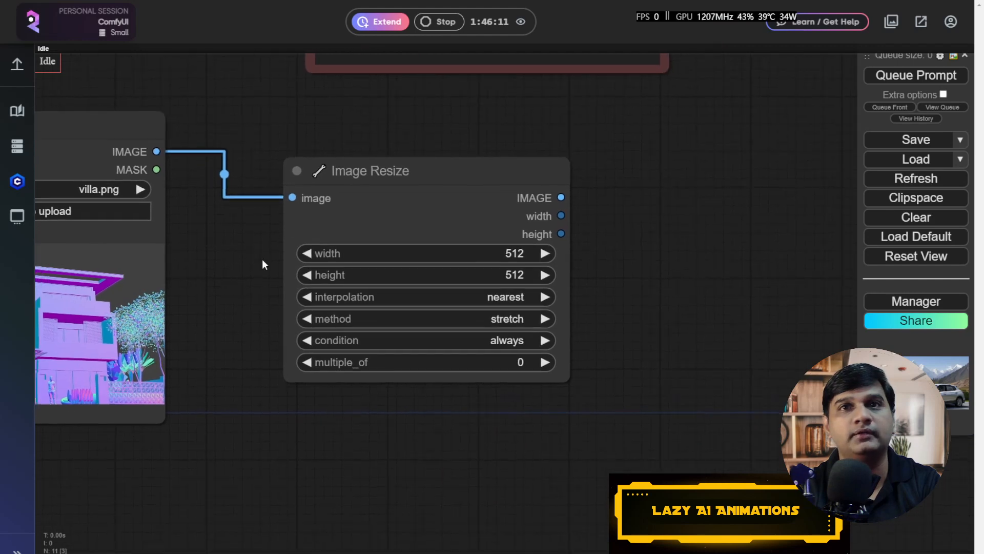
pyautogui.click(454, 315)
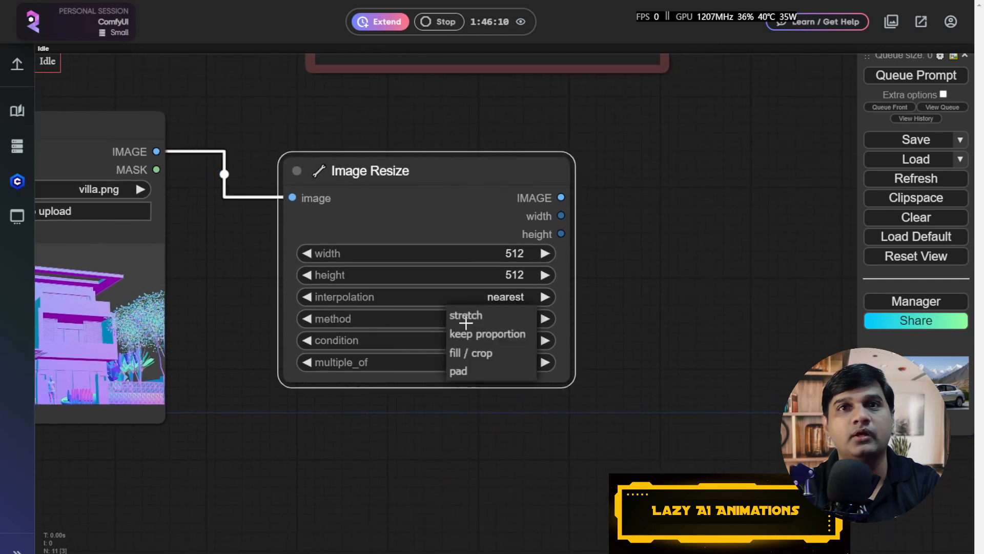
pyautogui.click(400, 413)
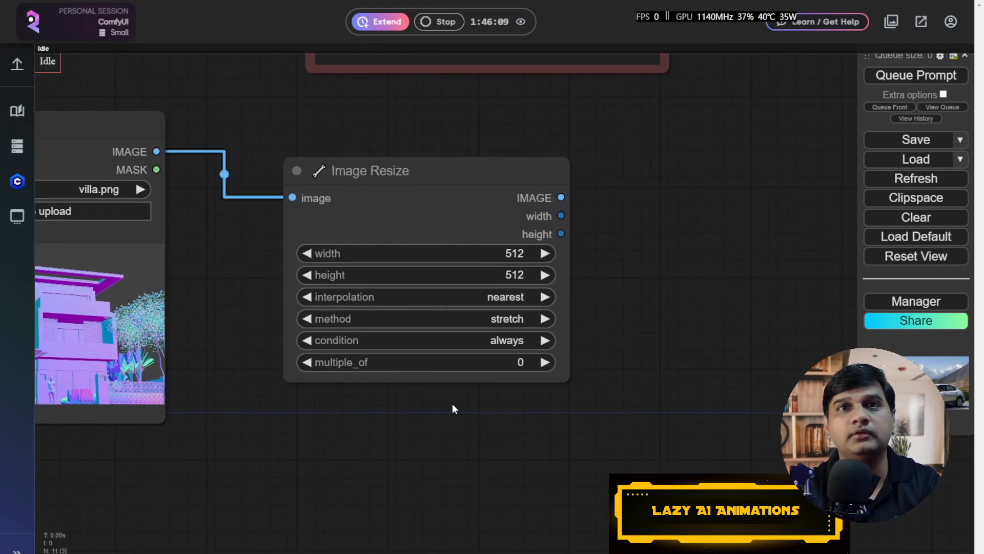
# Step: Set the Image Resize node's width to 720
pyautogui.click(512, 252)
pyautogui.write('720')
pyautogui.press('Return')
# Step: Set the Image Resize node's width to 740 and height to 360, and move the node slightly farther from Load Image
pyautogui.moveTo(668, 181); pyautogui.dragTo(582, 325)
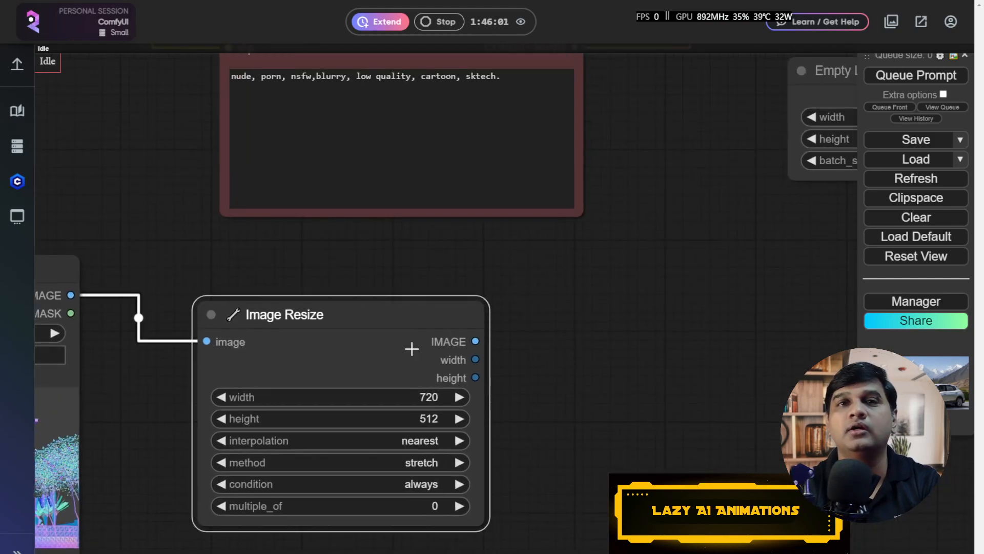
pyautogui.click(414, 401)
pyautogui.write('740')
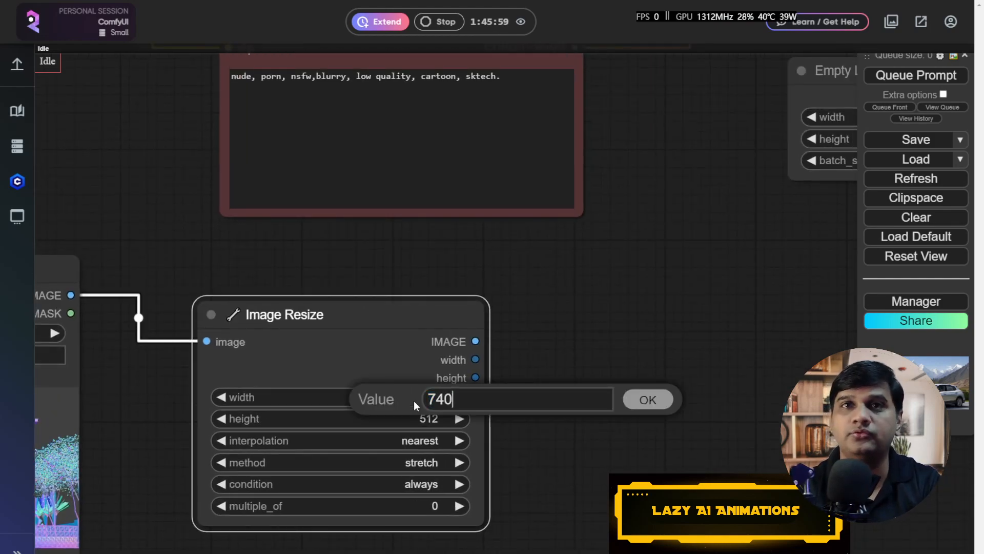
pyautogui.press('Return')
pyautogui.scroll(-3, 557, 316)
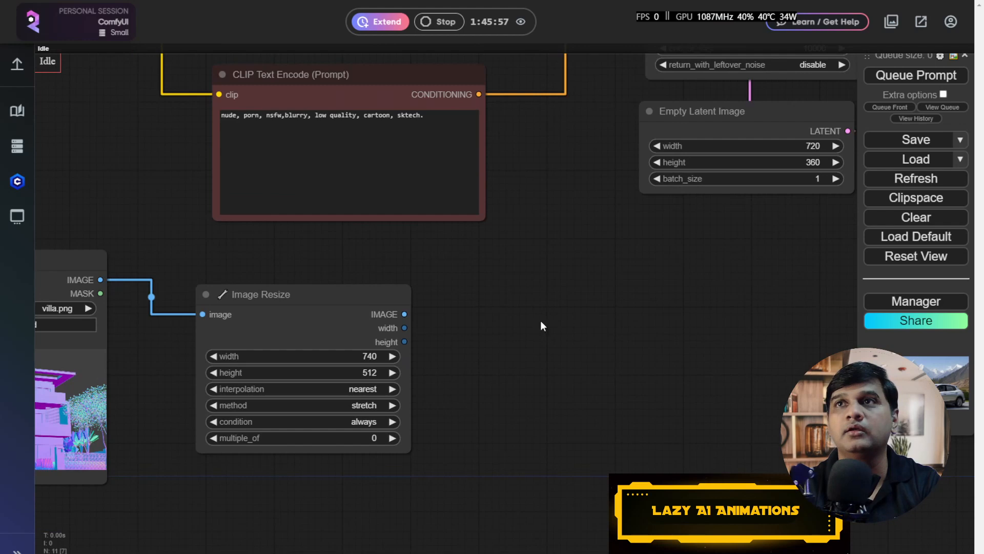
pyautogui.click(361, 373)
pyautogui.write('360')
pyautogui.press('Return')
pyautogui.moveTo(302, 294); pyautogui.dragTo(333, 298)
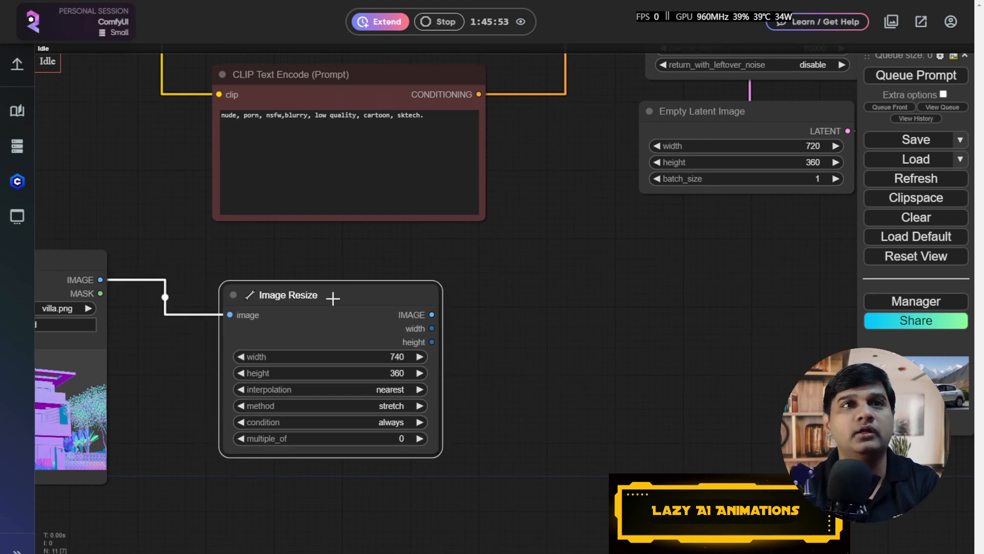
# Step: Move the Load Image and Image Resize nodes closer together, below and slightly left of the negative prompt node
pyautogui.moveTo(473, 325); pyautogui.dragTo(550, 341)
pyautogui.scroll(-3, 520, 357)
pyautogui.moveTo(285, 401); pyautogui.dragTo(407, 403)
pyautogui.scroll(6, 360, 407)
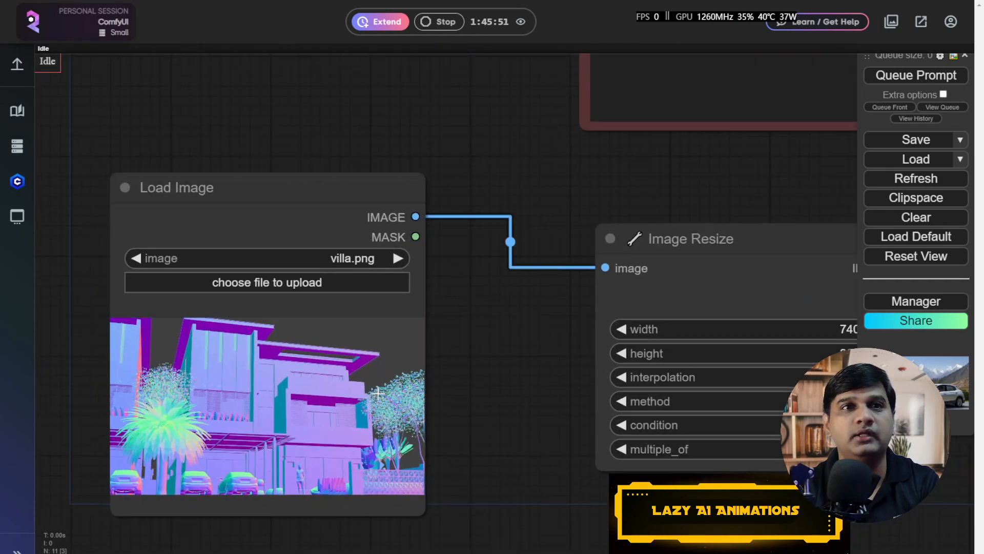
pyautogui.moveTo(293, 191); pyautogui.dragTo(275, 191)
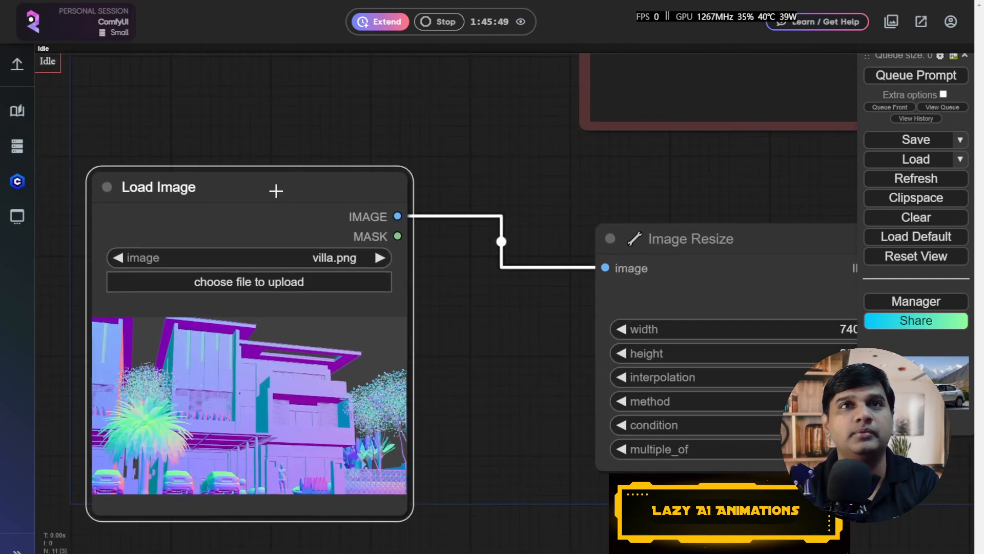
pyautogui.moveTo(659, 235); pyautogui.dragTo(618, 225)
pyautogui.moveTo(442, 316); pyautogui.dragTo(307, 318)
pyautogui.scroll(-4, 436, 354)
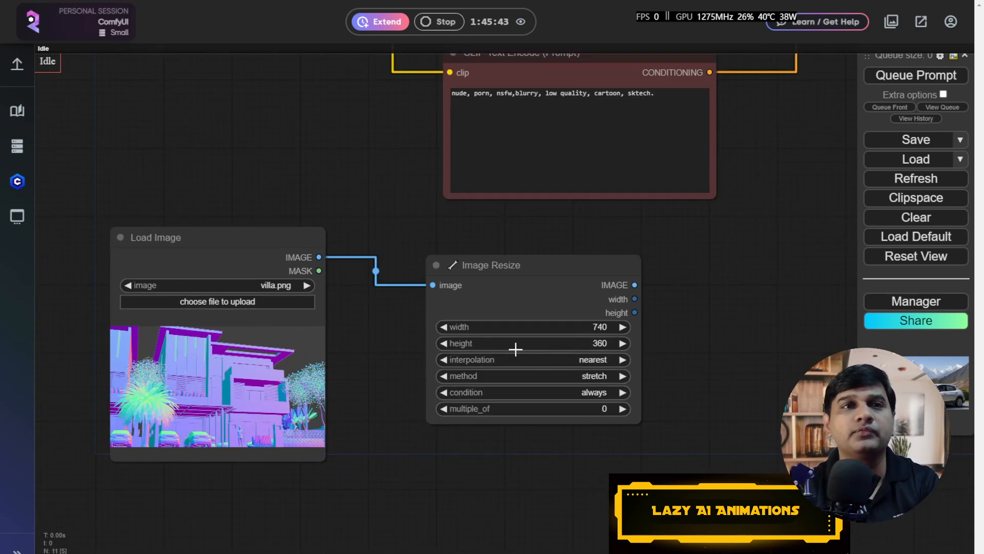
pyautogui.scroll(-3, 515, 349)
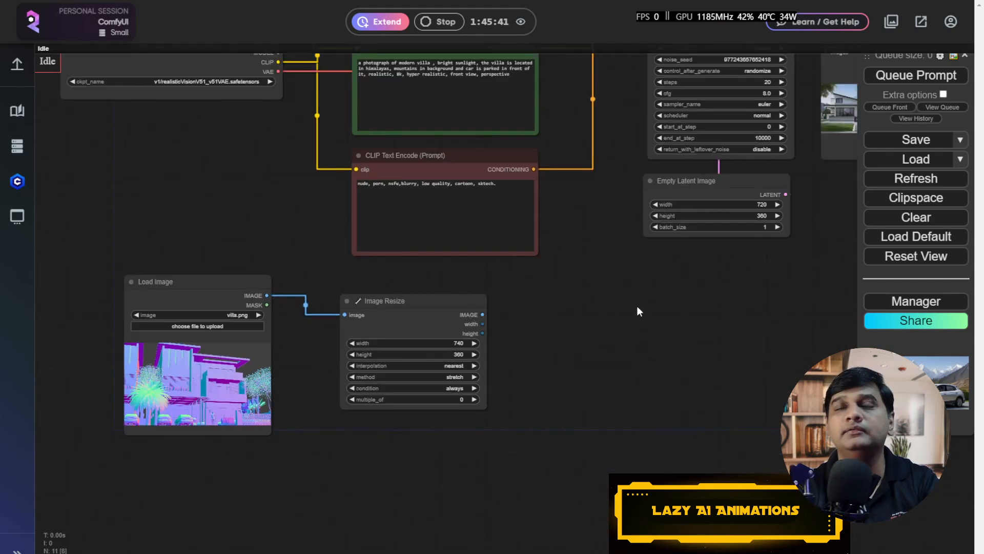
pyautogui.scroll(-3, 457, 359)
pyautogui.scroll(-2, 505, 347)
pyautogui.moveTo(506, 347); pyautogui.dragTo(546, 385)
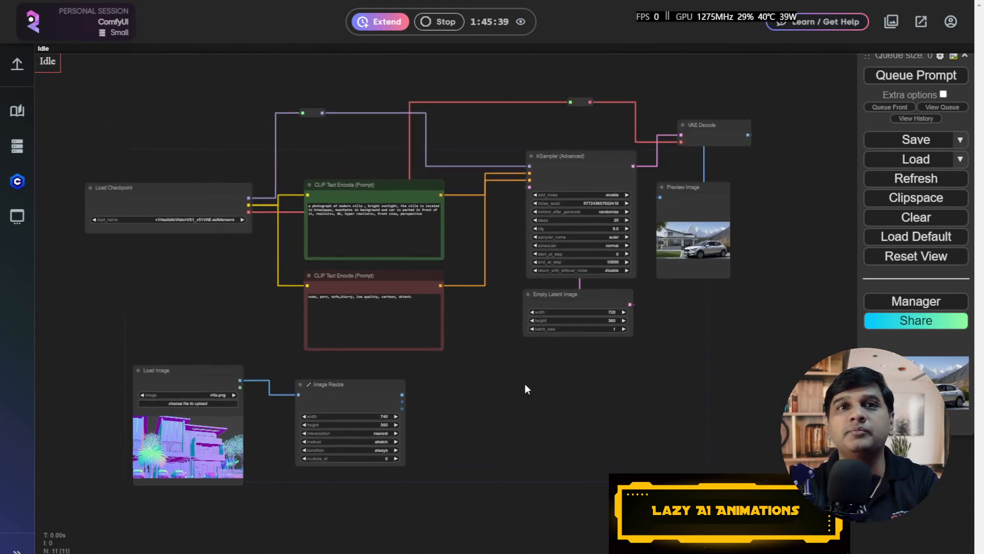
pyautogui.moveTo(207, 373); pyautogui.dragTo(179, 385)
pyautogui.moveTo(354, 388); pyautogui.dragTo(297, 417)
# Step: Search the nodes for "apply" and add an Apply ControlNet (Advanced) node to the right of Image Resize
pyautogui.moveTo(430, 403); pyautogui.dragTo(635, 308)
pyautogui.scroll(6, 597, 334)
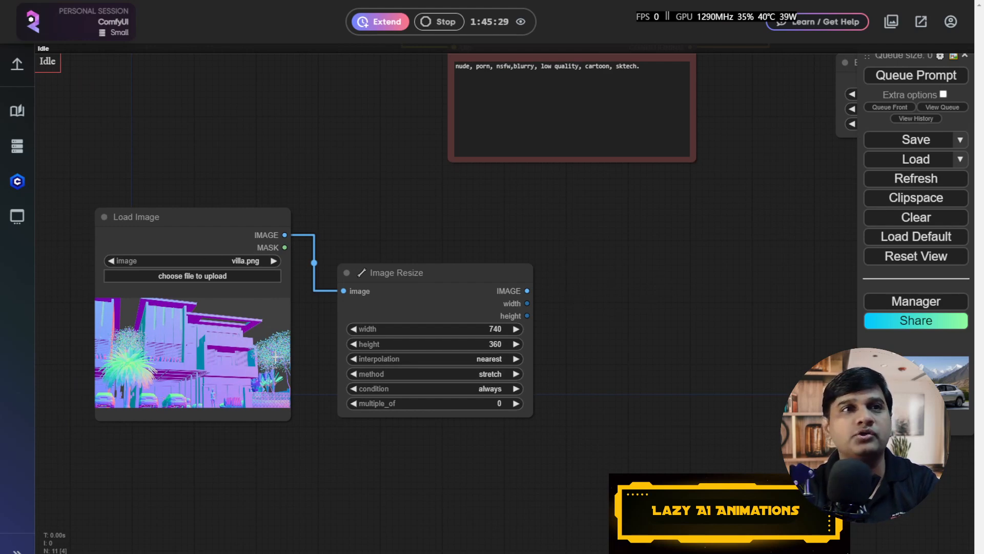
pyautogui.moveTo(613, 352); pyautogui.dragTo(428, 353)
pyautogui.doubleClick(504, 262)
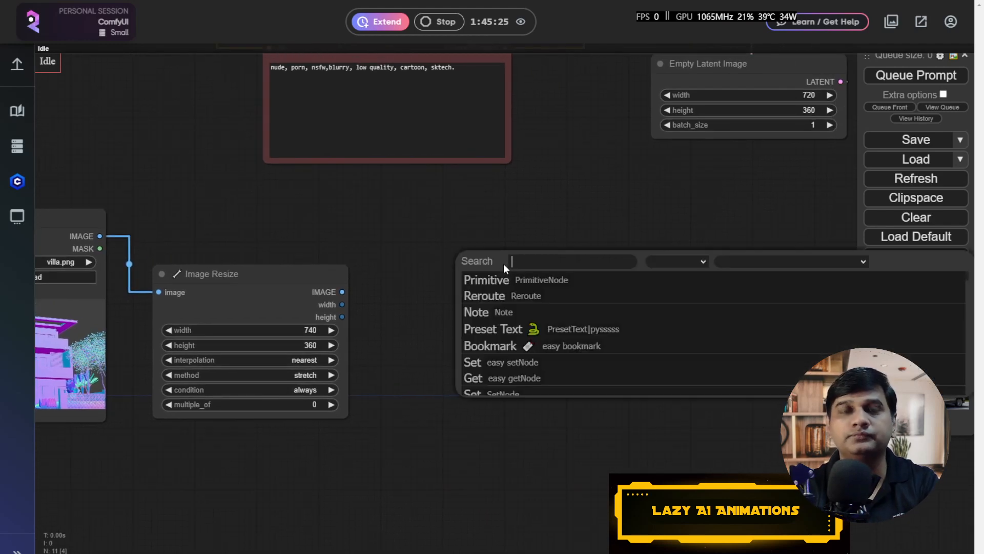
pyautogui.write('apply')
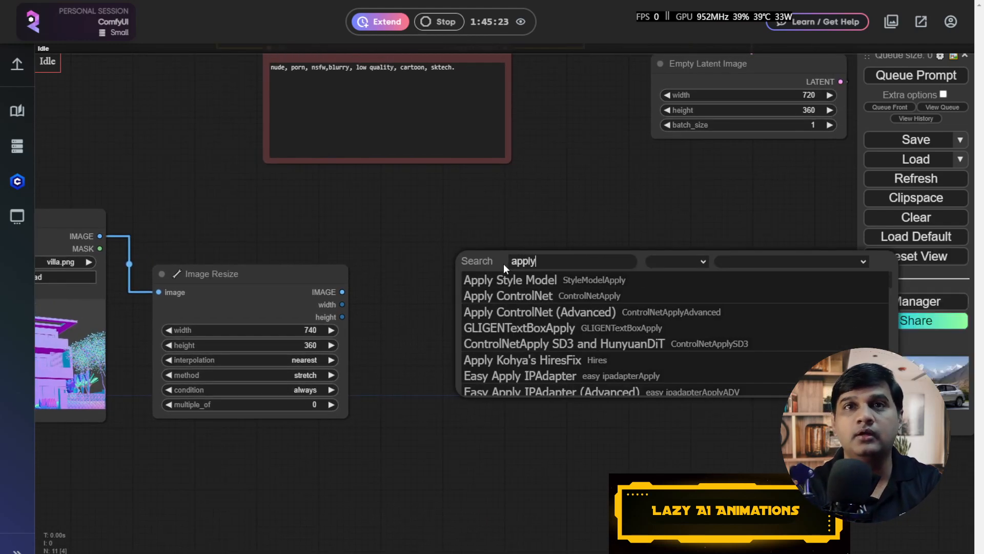
pyautogui.press('Down')
pyautogui.press('Down')
pyautogui.press('Return')
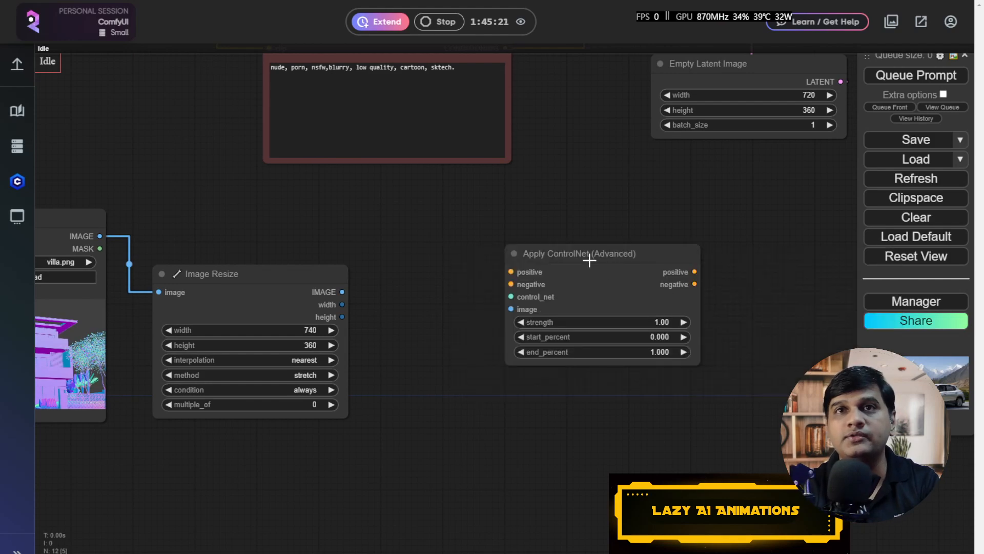
pyautogui.moveTo(590, 257); pyautogui.dragTo(607, 246)
pyautogui.scroll(3, 545, 317)
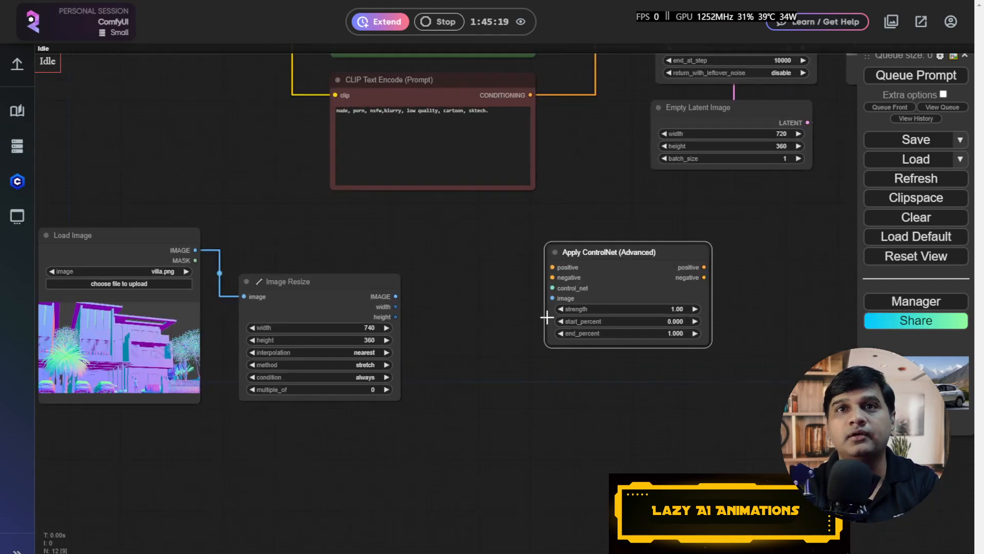
pyautogui.scroll(-3, 519, 279)
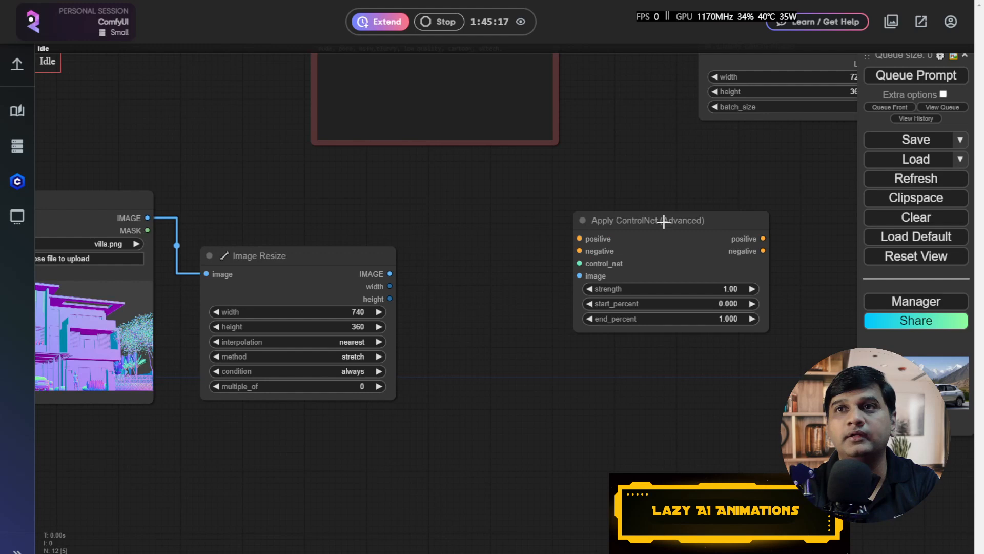
pyautogui.click(661, 218)
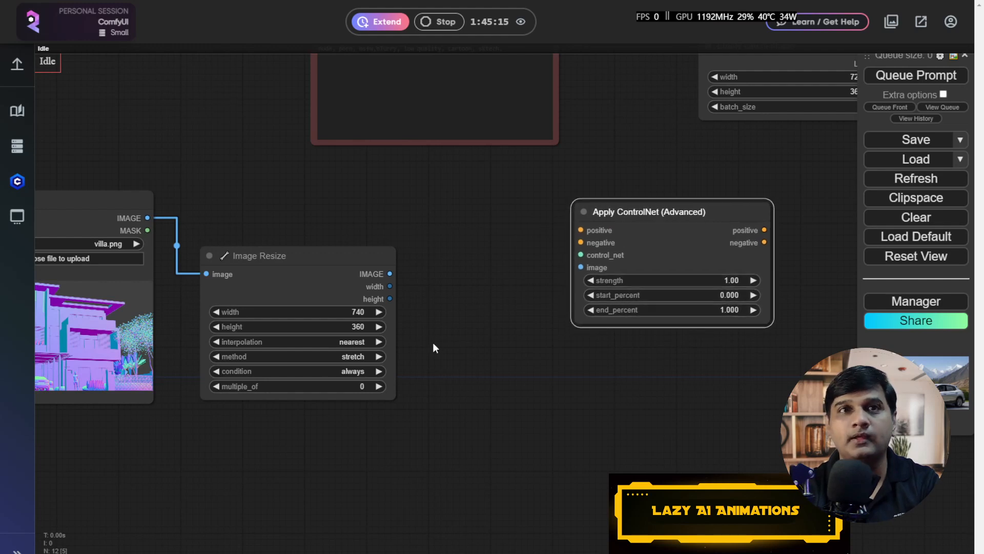
# Step: Search the nodes for "realist" and add a Realistic Lineart node between Image Resize and Apply ControlNet (Advanced)
pyautogui.scroll(-3, 434, 344)
pyautogui.scroll(3, 436, 342)
pyautogui.moveTo(435, 343); pyautogui.dragTo(514, 310)
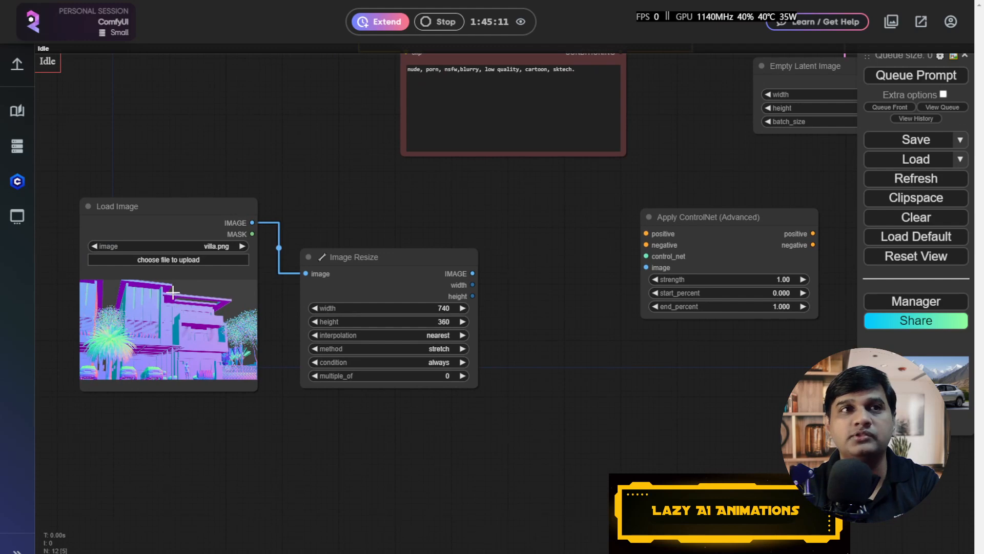
pyautogui.doubleClick(531, 303)
pyautogui.write('rea')
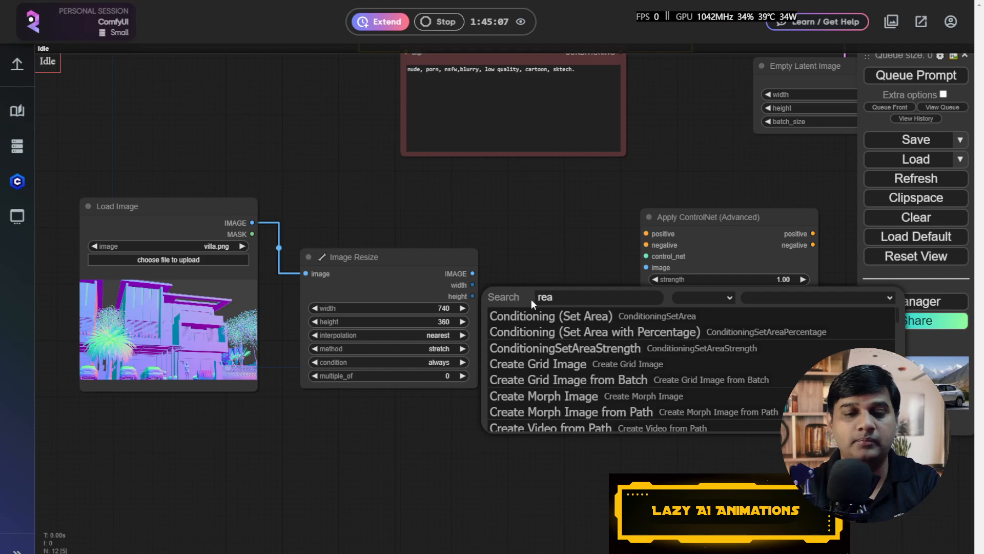
pyautogui.write('list')
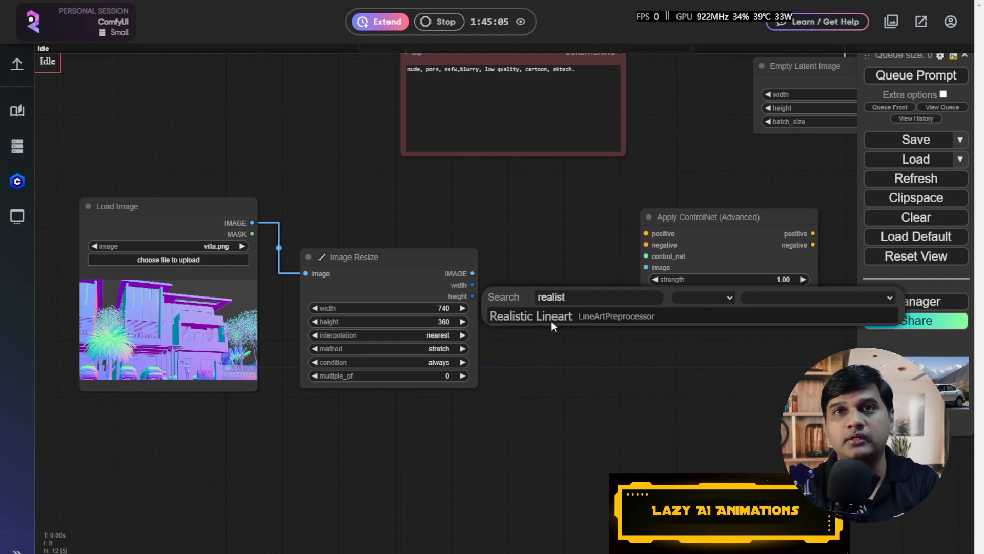
pyautogui.click(549, 316)
# Step: Arrange Realistic Lineart directly above Apply ControlNet (Advanced), both to the right of Image Resize
pyautogui.moveTo(683, 248); pyautogui.dragTo(762, 242)
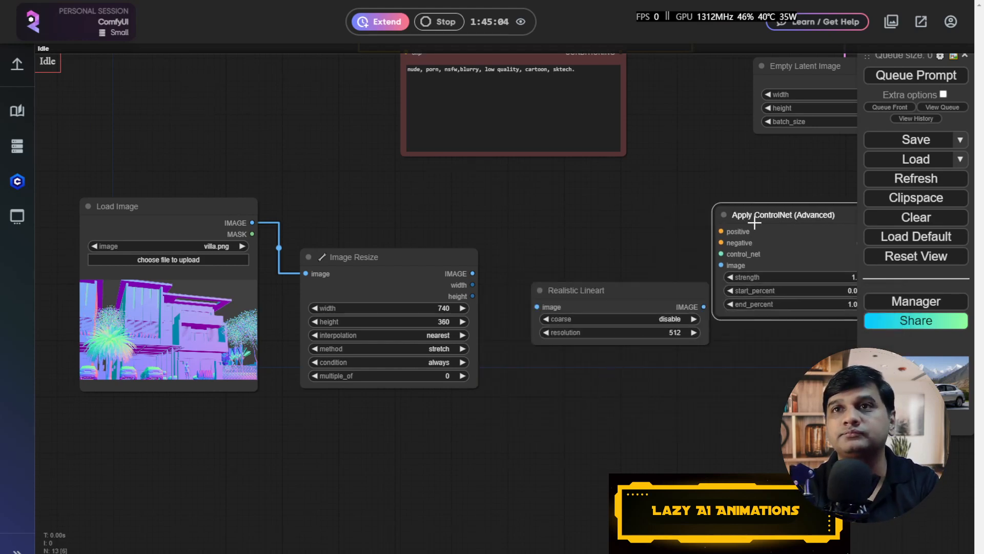
pyautogui.moveTo(619, 296); pyautogui.dragTo(598, 265)
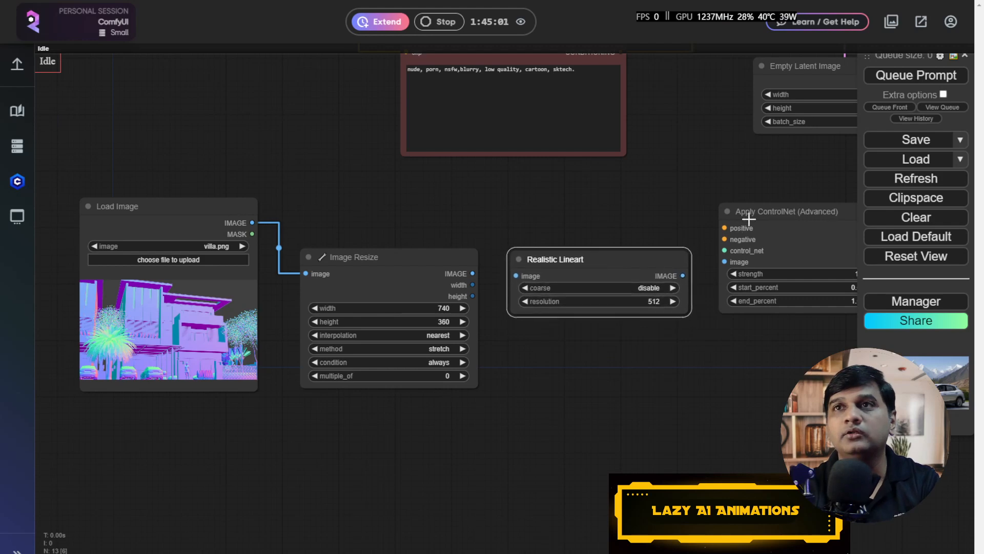
pyautogui.moveTo(752, 218); pyautogui.dragTo(708, 352)
pyautogui.moveTo(556, 260); pyautogui.dragTo(614, 237)
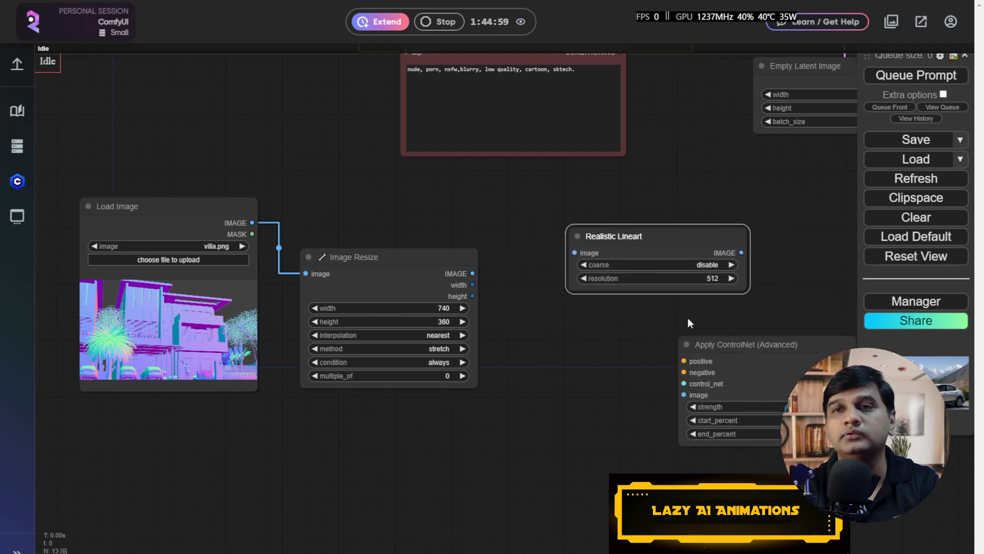
pyautogui.moveTo(716, 345); pyautogui.dragTo(609, 316)
# Step: Connect Image Resize's IMAGE output to Realistic Lineart and Realistic Lineart's IMAGE output to the Apply ControlNet image input
pyautogui.moveTo(473, 273); pyautogui.dragTo(573, 252)
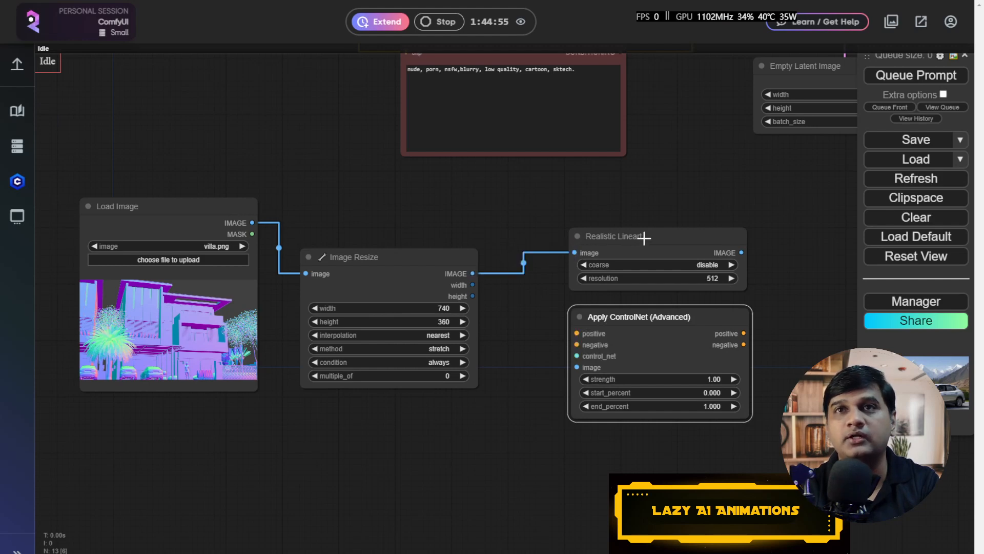
pyautogui.moveTo(644, 235); pyautogui.dragTo(621, 225)
pyautogui.moveTo(720, 242); pyautogui.dragTo(577, 367)
pyautogui.moveTo(662, 321)
pyautogui.mouseDown()
pyautogui.moveTo(698, 338)
pyautogui.moveTo(662, 332)
pyautogui.mouseUp()
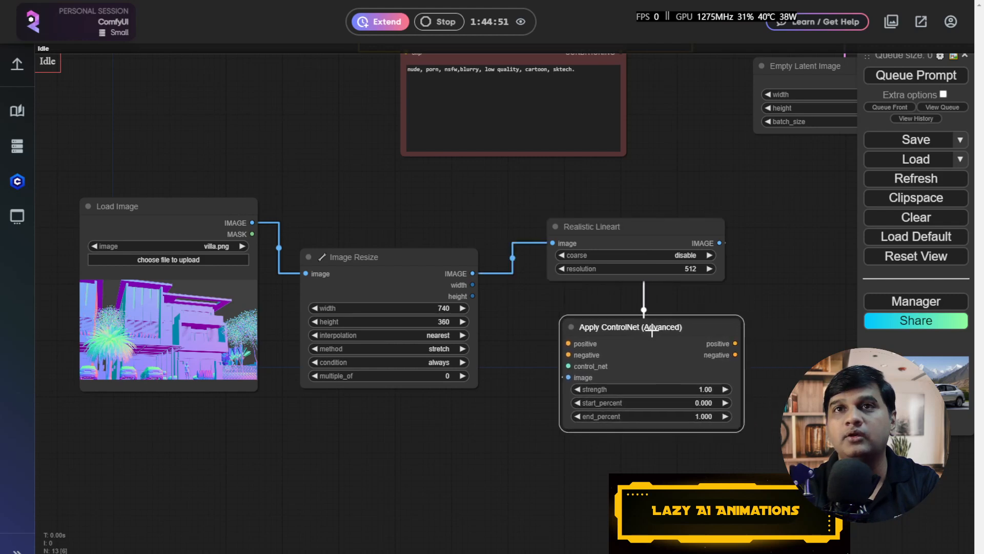
# Step: Add a Preview Image node connected to Realistic Lineart's IMAGE output and queue the prompt
pyautogui.moveTo(701, 304); pyautogui.dragTo(511, 284)
pyautogui.scroll(5, 521, 284)
pyautogui.moveTo(427, 200); pyautogui.dragTo(559, 181)
pyautogui.click(529, 286)
pyautogui.scroll(-6, 504, 267)
pyautogui.moveTo(265, 359); pyautogui.dragTo(338, 347)
pyautogui.click(48, 188)
pyautogui.click(880, 76)
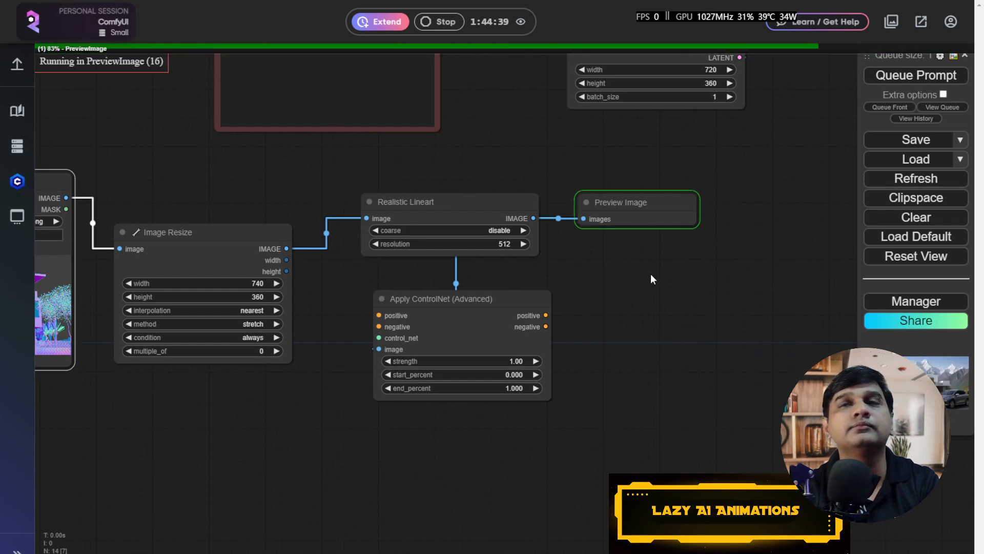
# Step: Examine the line detail of the villa in the lineart preview and compare it with the source nodes
pyautogui.scroll(5, 651, 273)
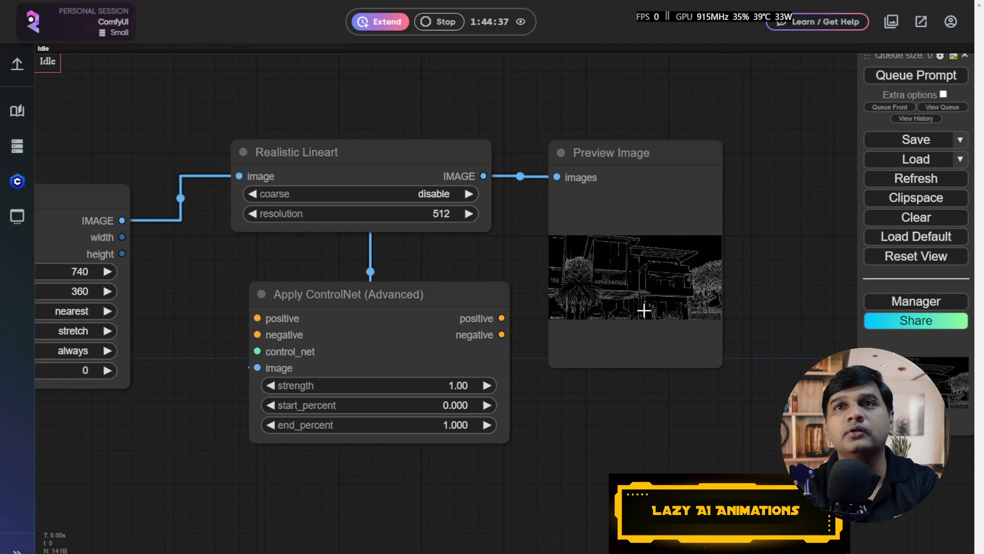
pyautogui.scroll(-2, 506, 302)
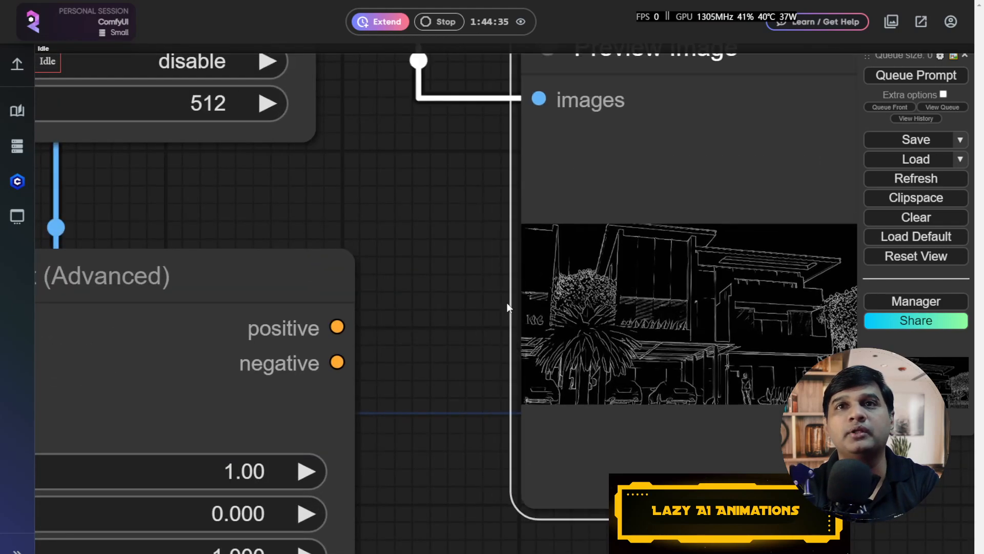
pyautogui.scroll(-3, 510, 299)
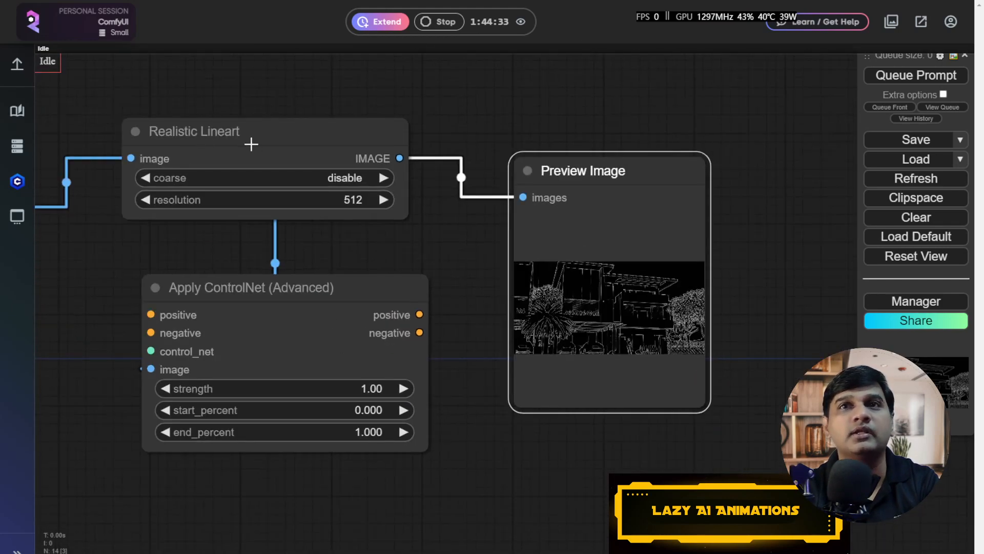
pyautogui.scroll(-3, 118, 313)
pyautogui.moveTo(104, 315); pyautogui.dragTo(470, 310)
pyautogui.moveTo(488, 269); pyautogui.dragTo(246, 264)
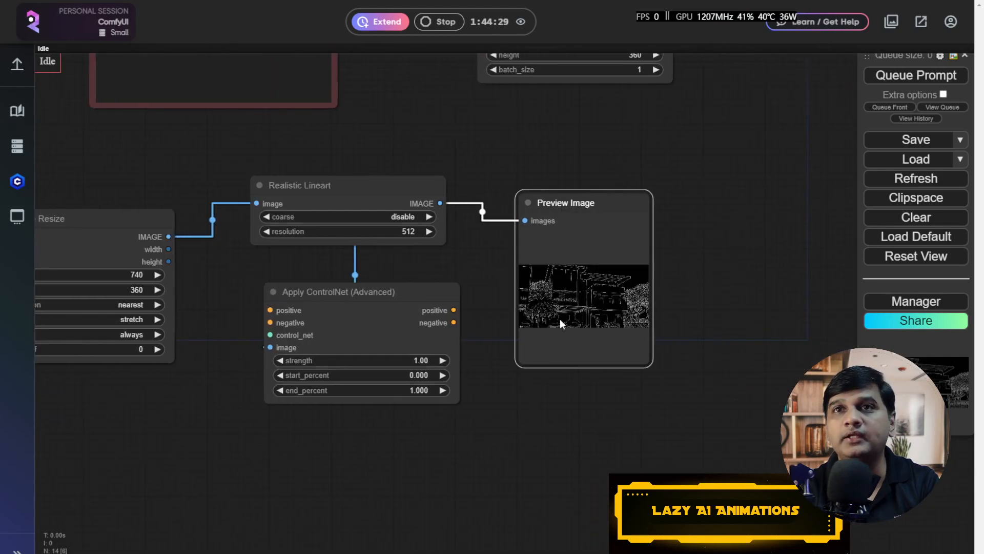
pyautogui.scroll(6, 541, 316)
pyautogui.scroll(4, 534, 325)
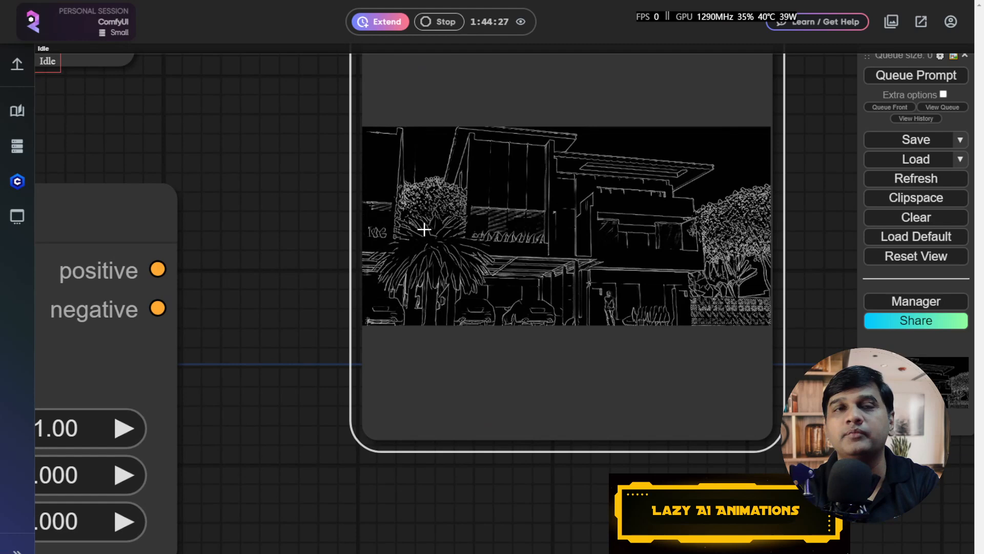
pyautogui.scroll(-10, 558, 275)
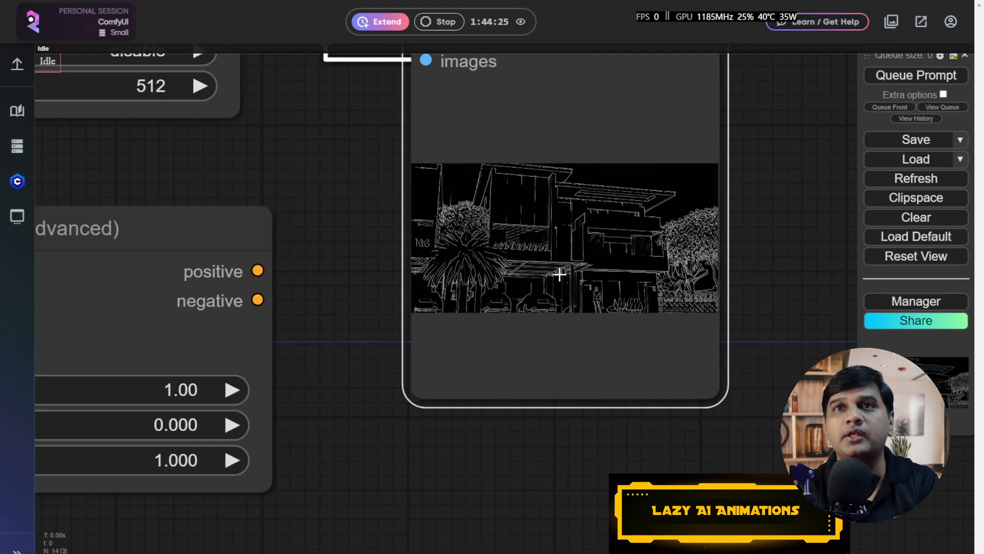
# Step: Stack the nodes vertically with Apply ControlNet (Advanced) above Realistic Lineart and Preview Image beneath them
pyautogui.moveTo(544, 180); pyautogui.dragTo(536, 157)
pyautogui.moveTo(342, 263); pyautogui.dragTo(367, 263)
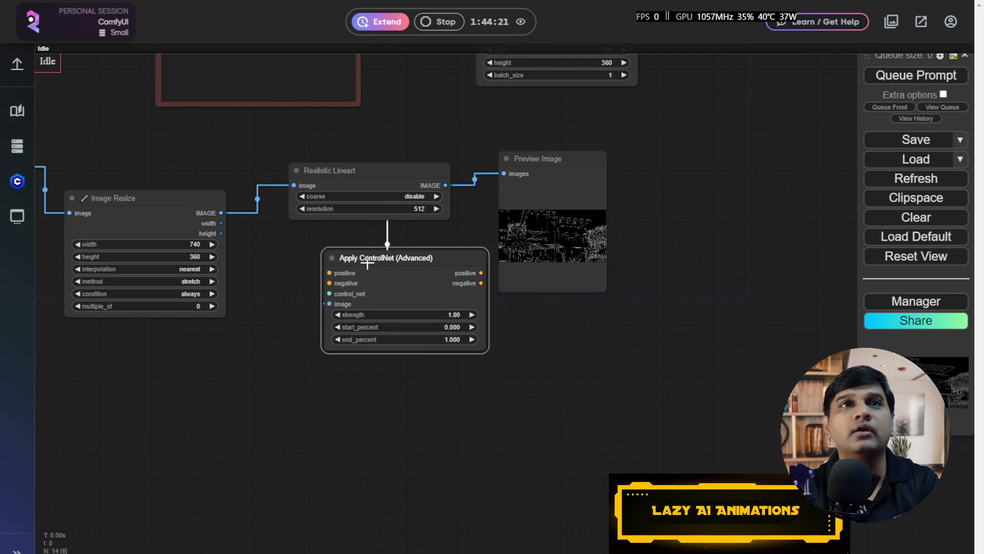
pyautogui.moveTo(345, 172); pyautogui.dragTo(394, 372)
pyautogui.click(367, 263)
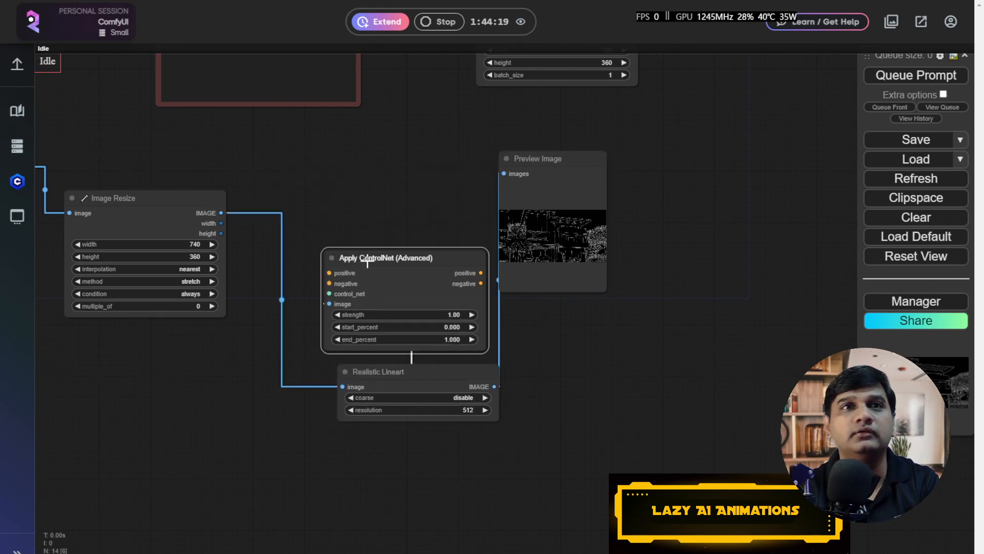
pyautogui.moveTo(367, 263); pyautogui.dragTo(367, 187)
pyautogui.moveTo(384, 370); pyautogui.dragTo(374, 289)
pyautogui.moveTo(517, 164); pyautogui.dragTo(344, 381)
pyautogui.scroll(-3, 513, 352)
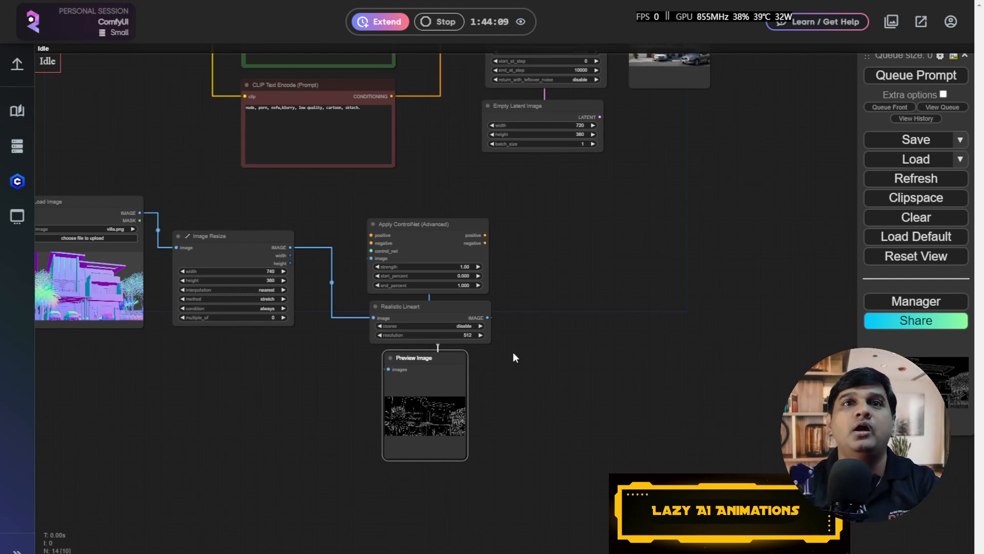
# Step: Search the nodes for "apply" and add a second Apply ControlNet (Advanced) node to the right of the first
pyautogui.scroll(2, 513, 352)
pyautogui.doubleClick(561, 185)
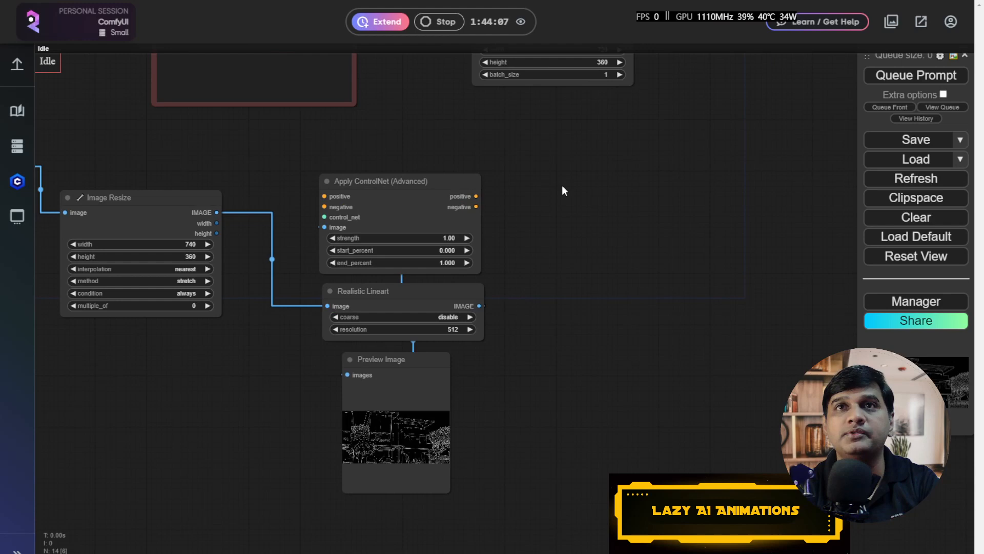
pyautogui.write('appkl')
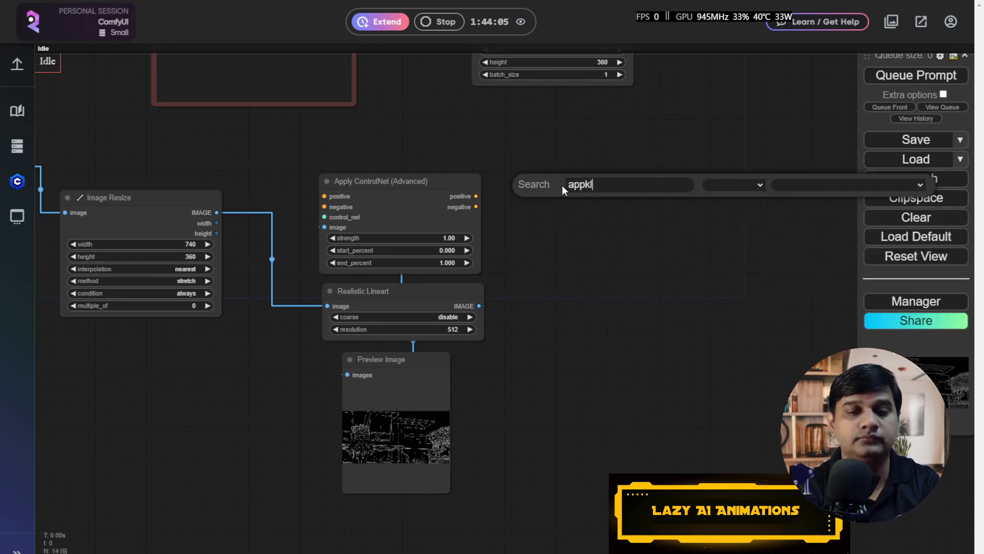
pyautogui.press('BackSpace')
pyautogui.press('BackSpace')
pyautogui.write('l')
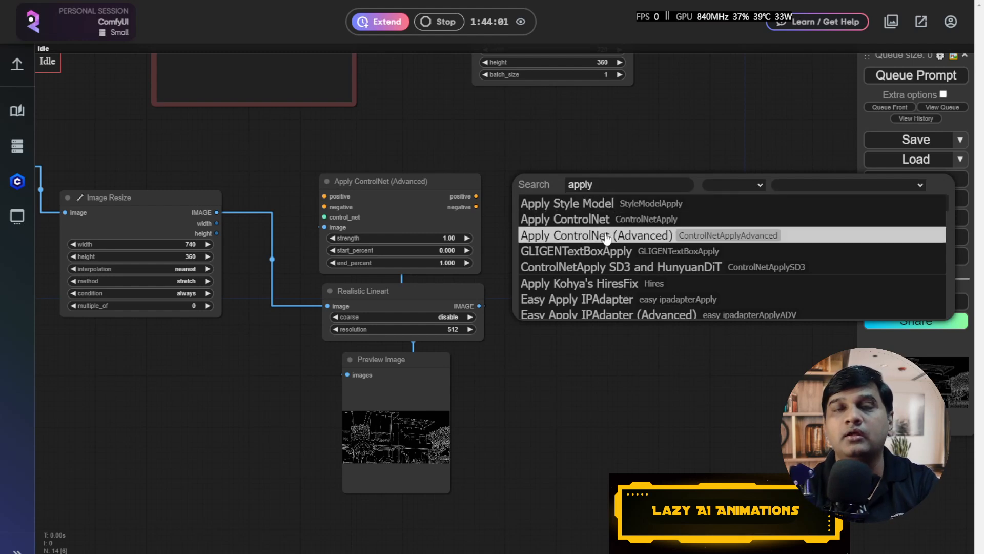
pyautogui.click(640, 235)
pyautogui.moveTo(636, 178); pyautogui.dragTo(632, 175)
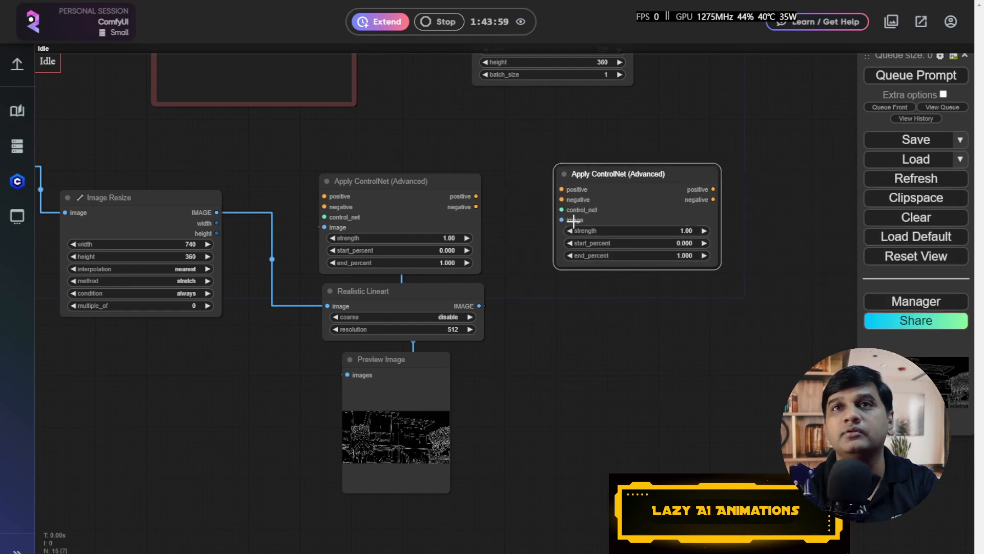
pyautogui.moveTo(563, 211); pyautogui.dragTo(527, 223)
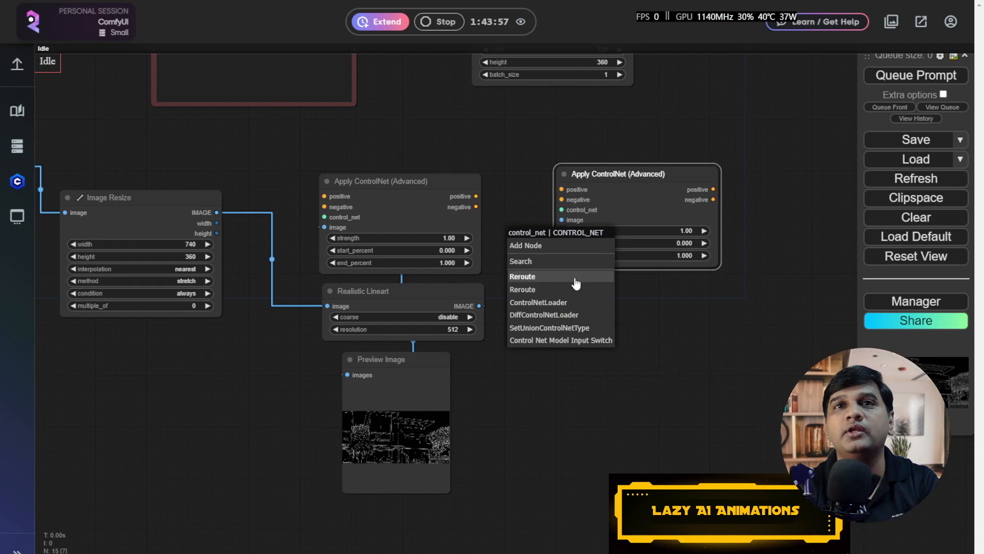
pyautogui.click(574, 307)
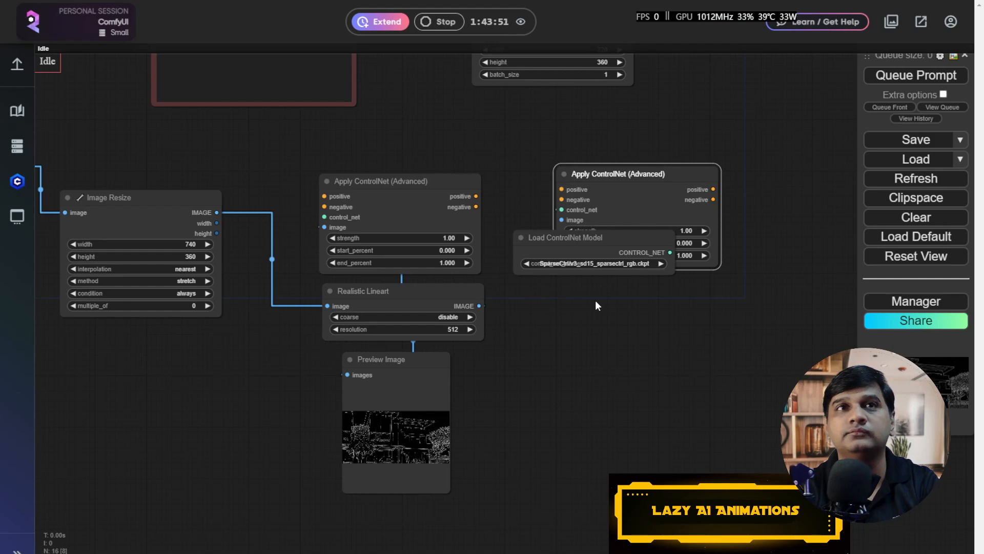
pyautogui.scroll(4, 611, 294)
pyautogui.moveTo(601, 213); pyautogui.dragTo(655, 301)
pyautogui.press('Delete')
# Step: Add a Load ControlNet Model node to the first Apply ControlNet's control_net input and select diffusers/v1/canny/diffusion_pytorch_model.safetensors
pyautogui.moveTo(609, 368); pyautogui.dragTo(876, 413)
pyautogui.scroll(3, 491, 257)
pyautogui.moveTo(449, 211); pyautogui.dragTo(378, 146)
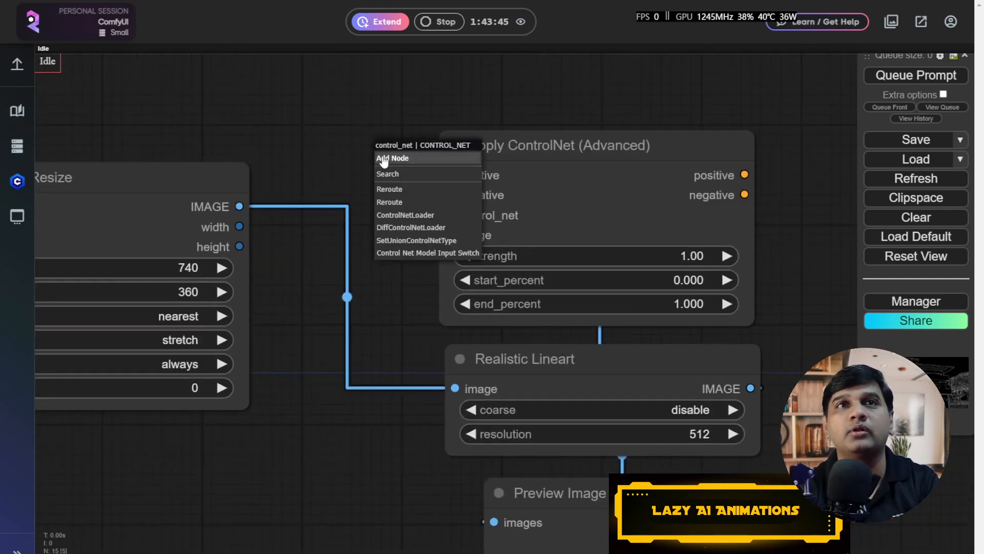
pyautogui.click(410, 215)
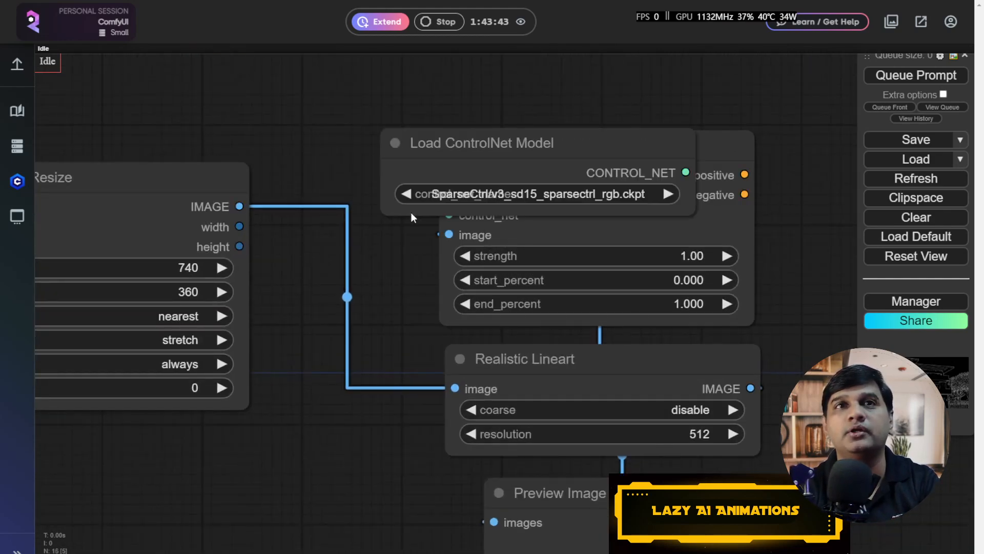
pyautogui.click(579, 194)
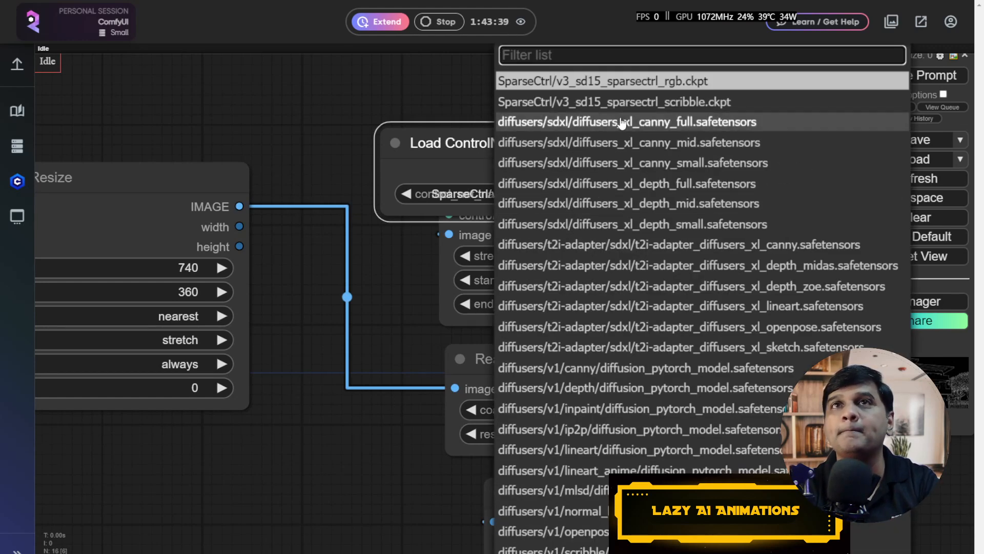
pyautogui.scroll(6, 675, 284)
pyautogui.scroll(-5, 675, 283)
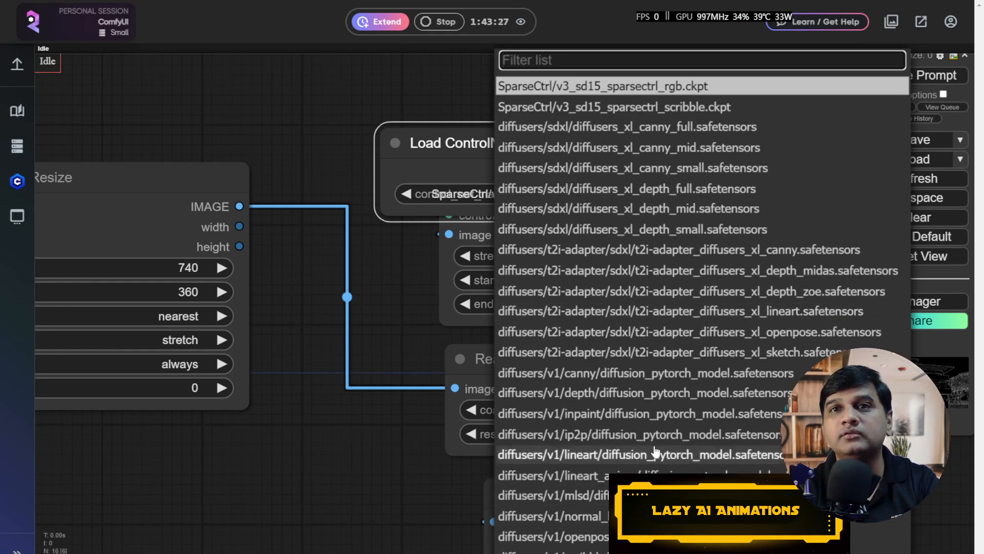
pyautogui.click(562, 372)
# Step: Place the canny Load ControlNet Model node above the first Apply ControlNet and widen it to fit the model name
pyautogui.moveTo(532, 128); pyautogui.dragTo(593, 78)
pyautogui.scroll(-4, 639, 248)
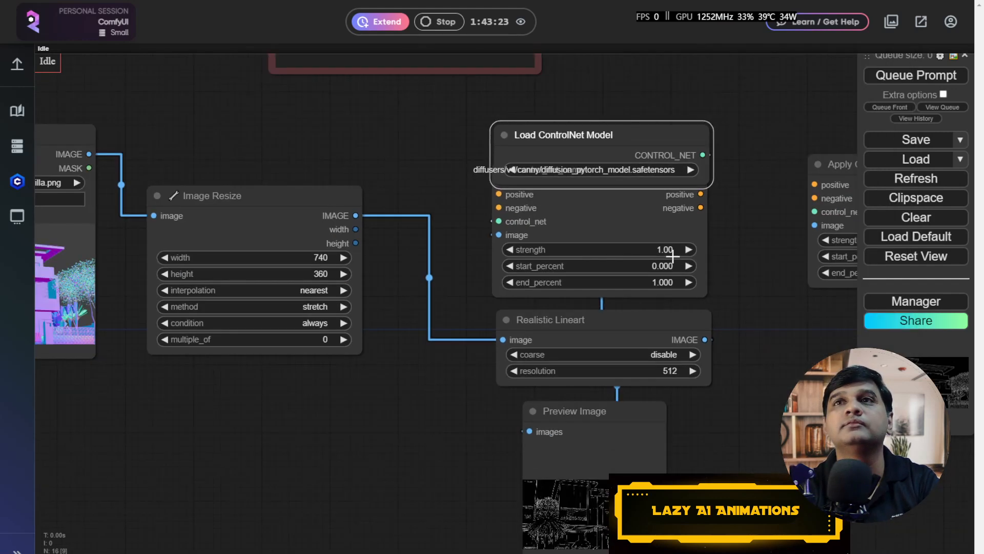
pyautogui.moveTo(557, 198); pyautogui.dragTo(566, 152)
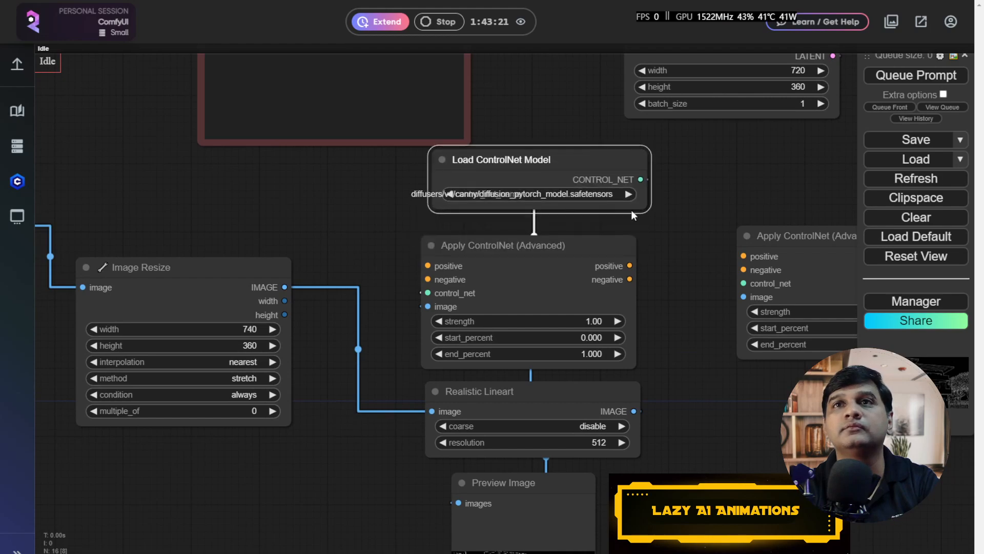
pyautogui.moveTo(646, 207); pyautogui.dragTo(691, 231)
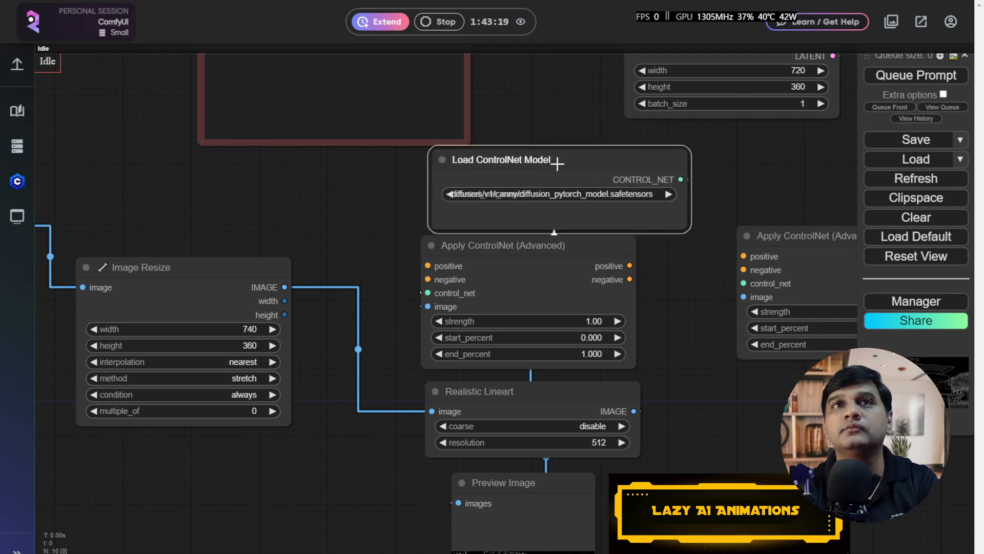
pyautogui.moveTo(560, 164); pyautogui.dragTo(534, 164)
# Step: Space out the first ControlNet stack vertically and align the second Apply ControlNet (Advanced) level with the first one
pyautogui.scroll(-3, 528, 213)
pyautogui.moveTo(636, 365); pyautogui.dragTo(652, 221)
pyautogui.moveTo(527, 282); pyautogui.dragTo(532, 344)
pyautogui.moveTo(516, 212); pyautogui.dragTo(519, 272)
pyautogui.moveTo(506, 99); pyautogui.dragTo(510, 153)
pyautogui.moveTo(637, 202); pyautogui.dragTo(612, 246)
pyautogui.moveTo(504, 82); pyautogui.dragTo(508, 122)
pyautogui.moveTo(690, 273); pyautogui.dragTo(562, 273)
pyautogui.moveTo(610, 138); pyautogui.dragTo(629, 200)
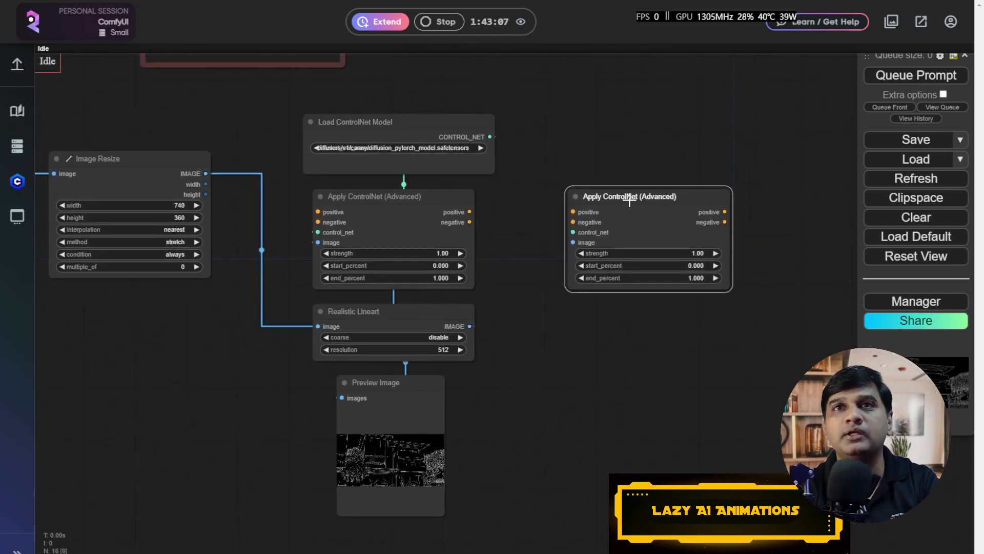
pyautogui.scroll(3, 573, 206)
pyautogui.scroll(-4, 575, 206)
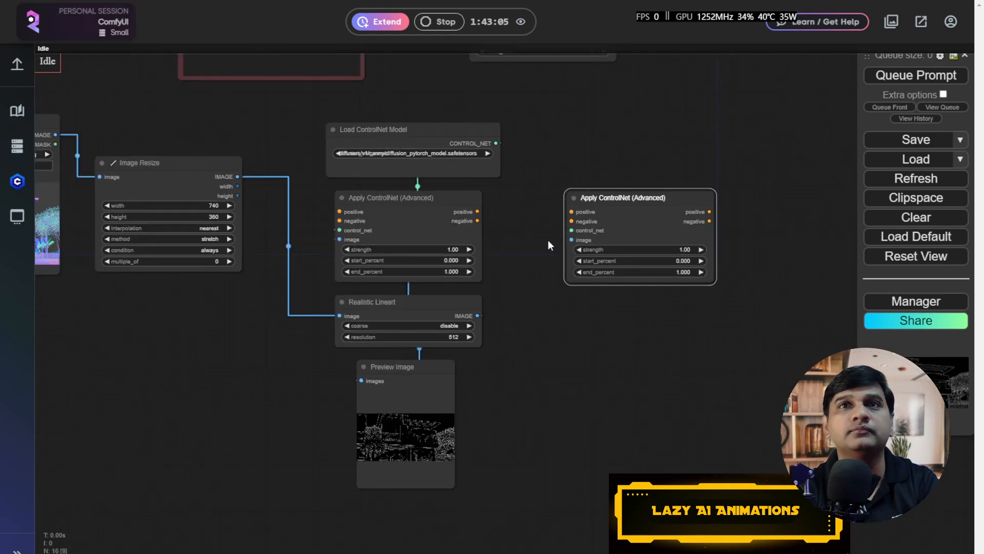
# Step: Add a Load ControlNet Model node to the second Apply ControlNet's control_net input, select v1/control_v11p_sd15_normalbae.pth and place it above
pyautogui.scroll(3, 530, 237)
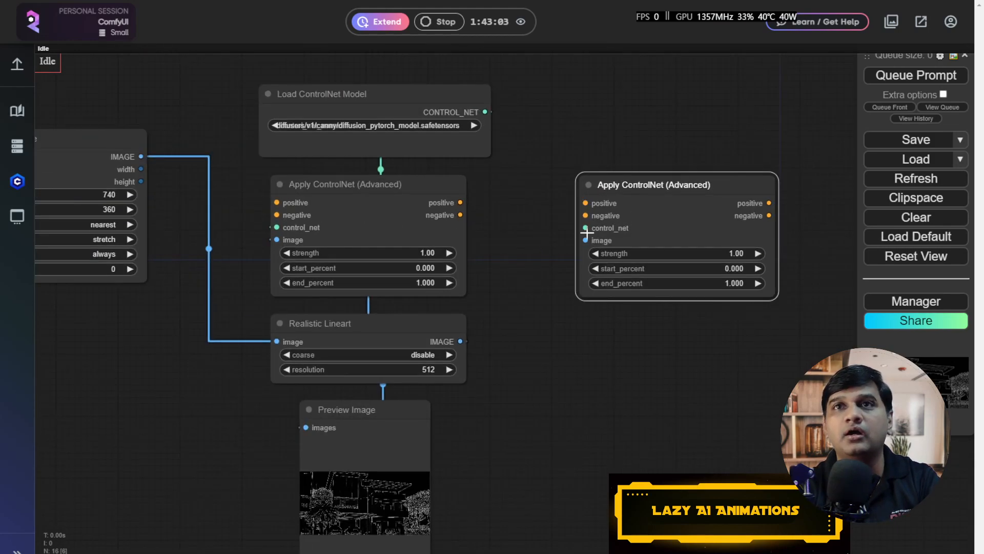
pyautogui.moveTo(585, 227); pyautogui.dragTo(587, 123)
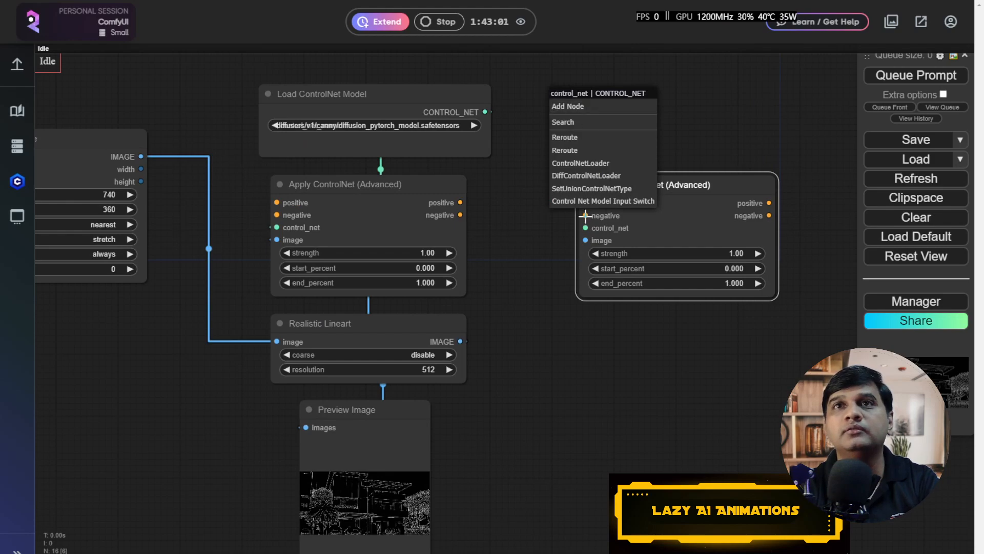
pyautogui.click(587, 163)
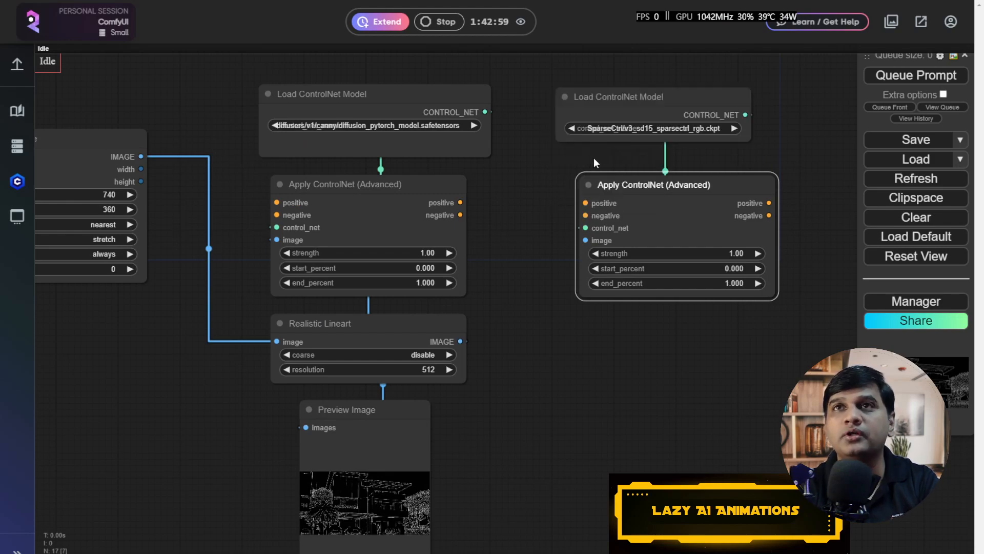
pyautogui.click(662, 129)
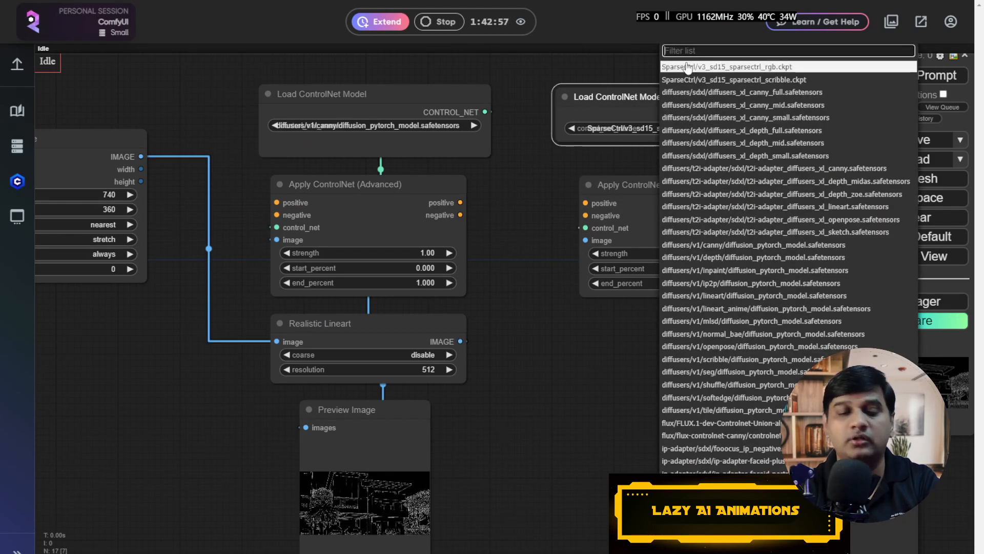
pyautogui.write('norm')
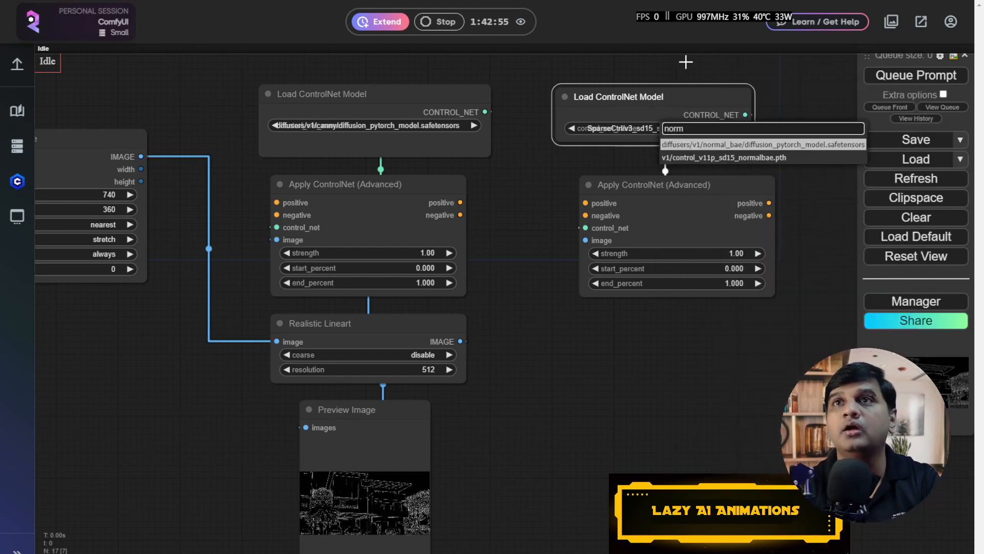
pyautogui.click(745, 156)
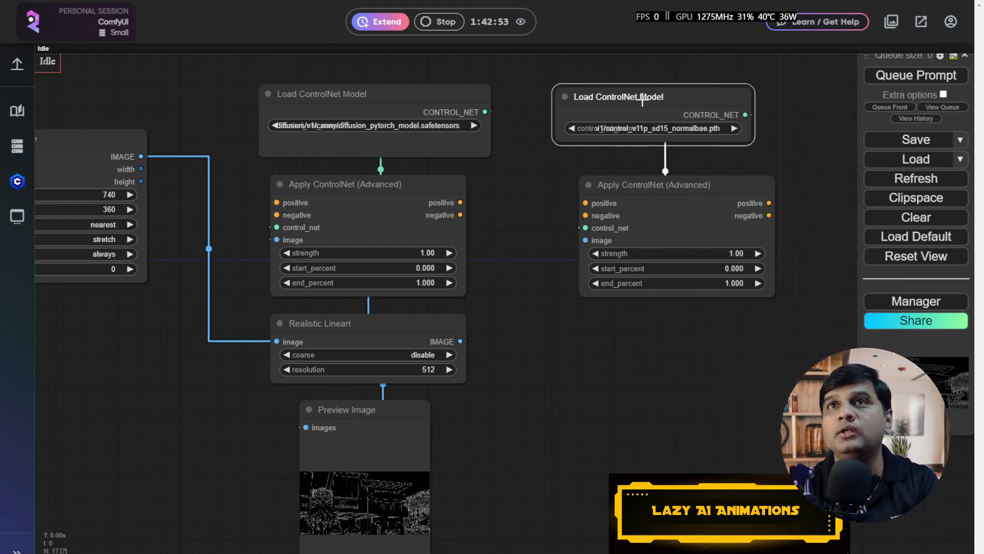
pyautogui.moveTo(645, 100); pyautogui.dragTo(684, 101)
# Step: Connect Image Resize's IMAGE output directly to the image input of the second Apply ControlNet (Advanced)
pyautogui.scroll(-4, 420, 350)
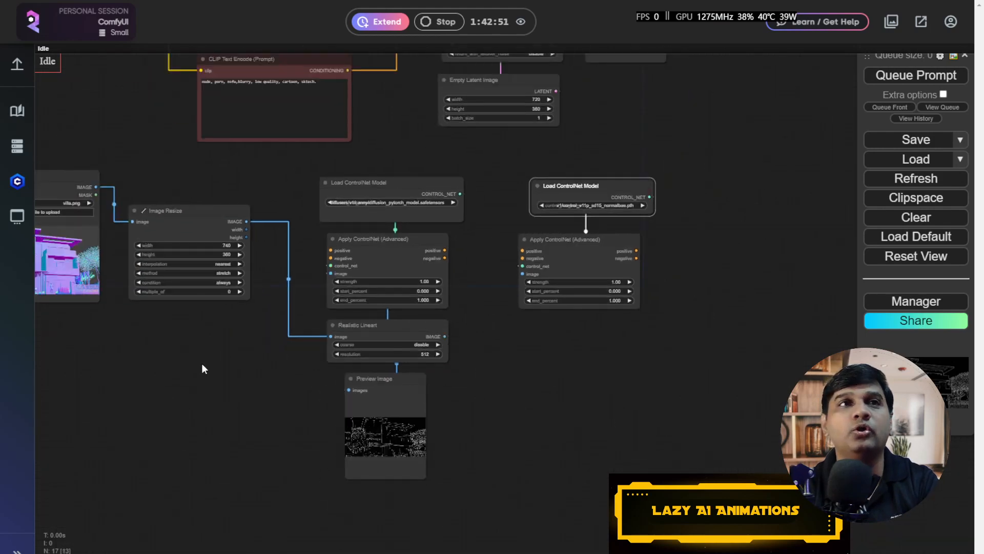
pyautogui.moveTo(201, 363); pyautogui.dragTo(521, 396)
pyautogui.scroll(10, 359, 284)
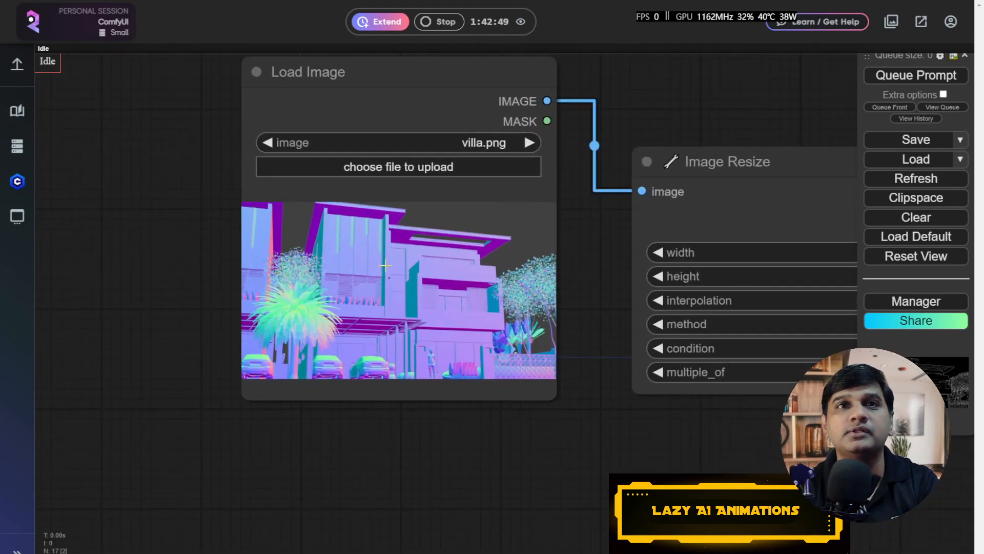
pyautogui.moveTo(654, 451); pyautogui.dragTo(406, 399)
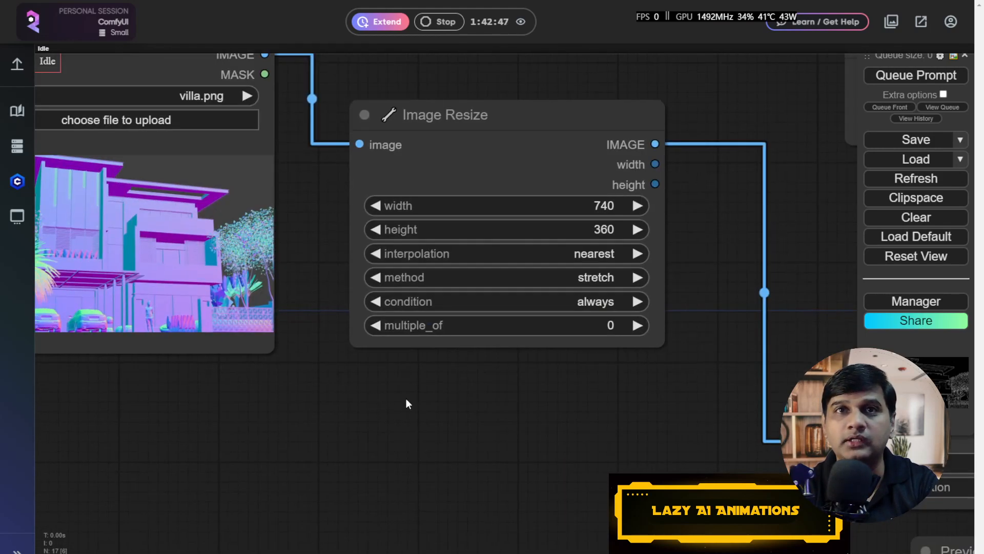
pyautogui.scroll(-8, 407, 398)
pyautogui.moveTo(497, 416); pyautogui.dragTo(266, 405)
pyautogui.scroll(3, 661, 408)
pyautogui.moveTo(664, 406); pyautogui.dragTo(540, 325)
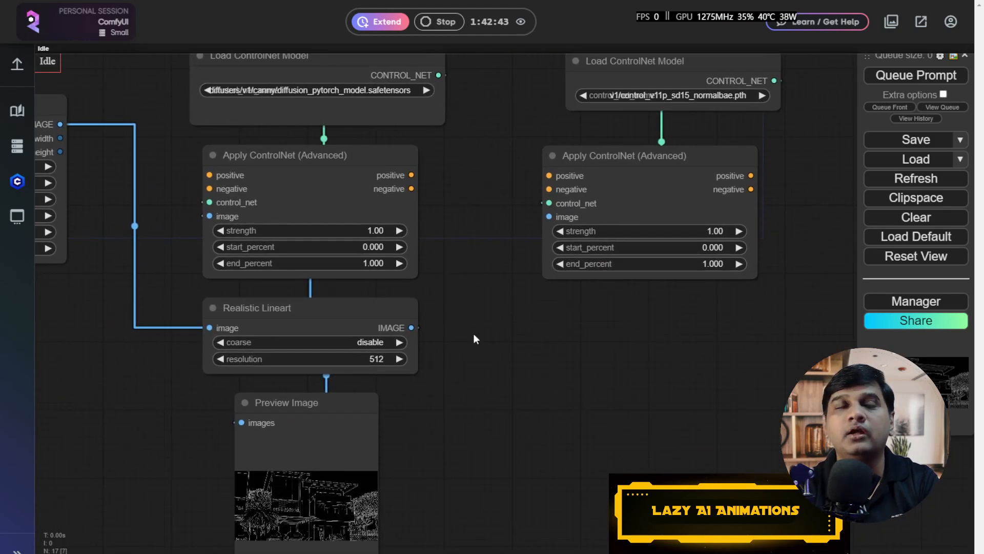
pyautogui.scroll(-3, 472, 333)
pyautogui.moveTo(243, 277); pyautogui.dragTo(340, 283)
pyautogui.moveTo(261, 183); pyautogui.dragTo(627, 252)
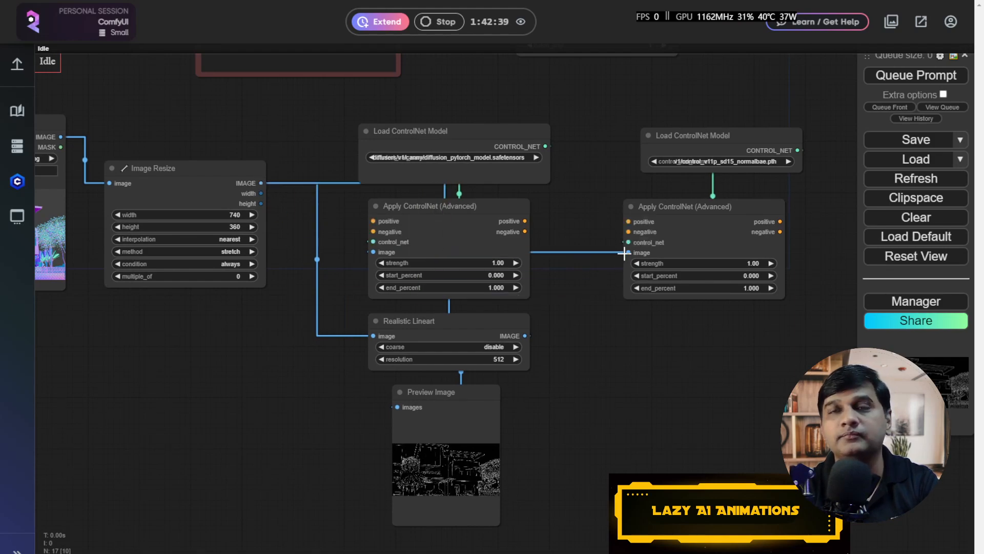
# Step: Connect the first Apply ControlNet's positive and negative outputs to the matching inputs of the second Apply ControlNet
pyautogui.moveTo(593, 314); pyautogui.dragTo(556, 327)
pyautogui.scroll(7, 556, 327)
pyautogui.moveTo(411, 189); pyautogui.dragTo(613, 191)
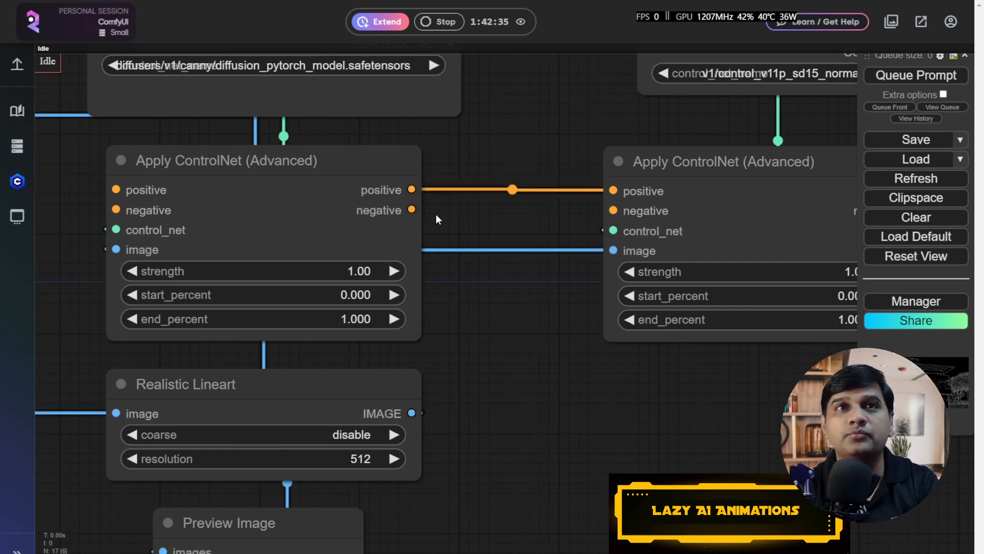
pyautogui.moveTo(412, 209); pyautogui.dragTo(618, 221)
pyautogui.moveTo(612, 211); pyautogui.dragTo(612, 212)
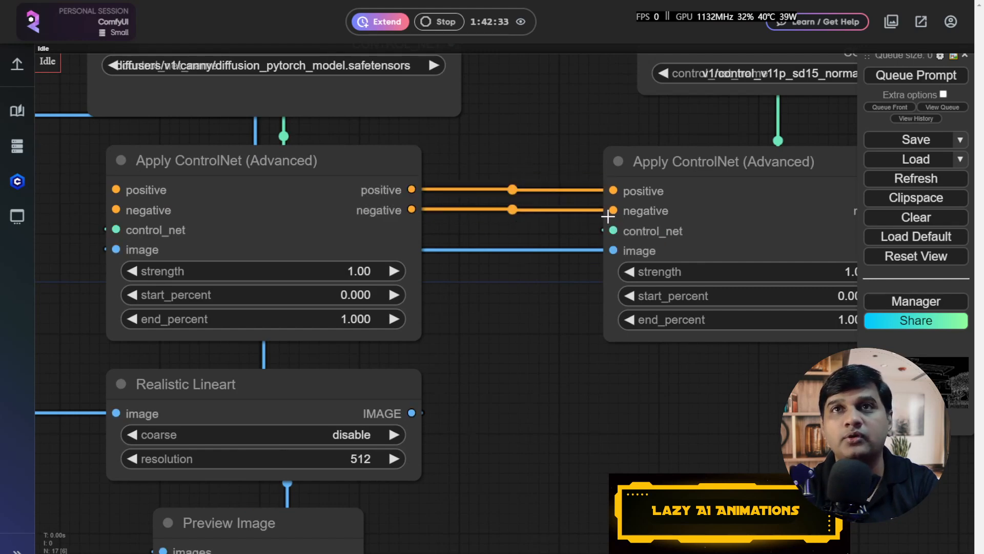
# Step: Move the KSampler, Empty Latent Image, VAE Decode, Preview Image and upper reroute nodes together farther right of the prompts
pyautogui.scroll(-5, 554, 373)
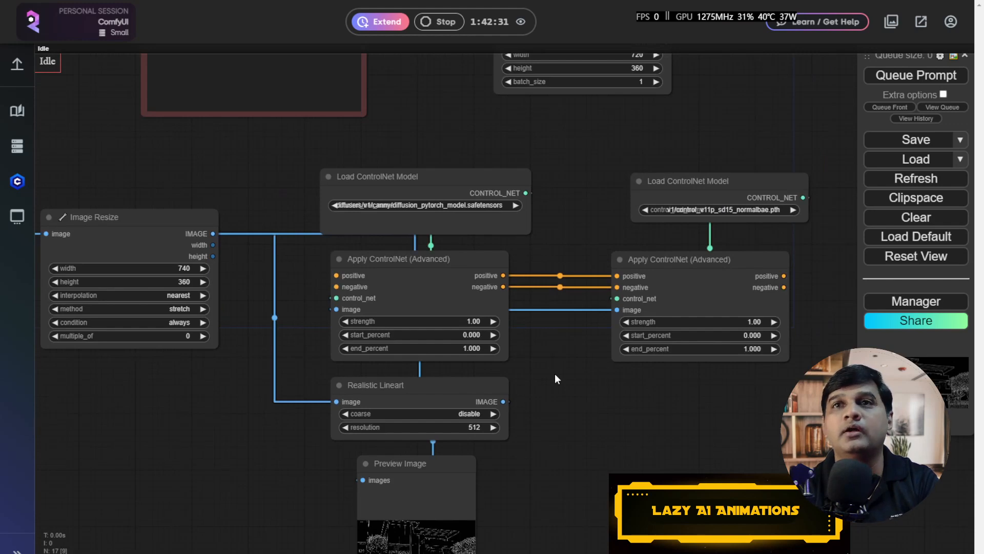
pyautogui.scroll(-3, 555, 373)
pyautogui.moveTo(458, 184); pyautogui.dragTo(404, 305)
pyautogui.scroll(-2, 402, 302)
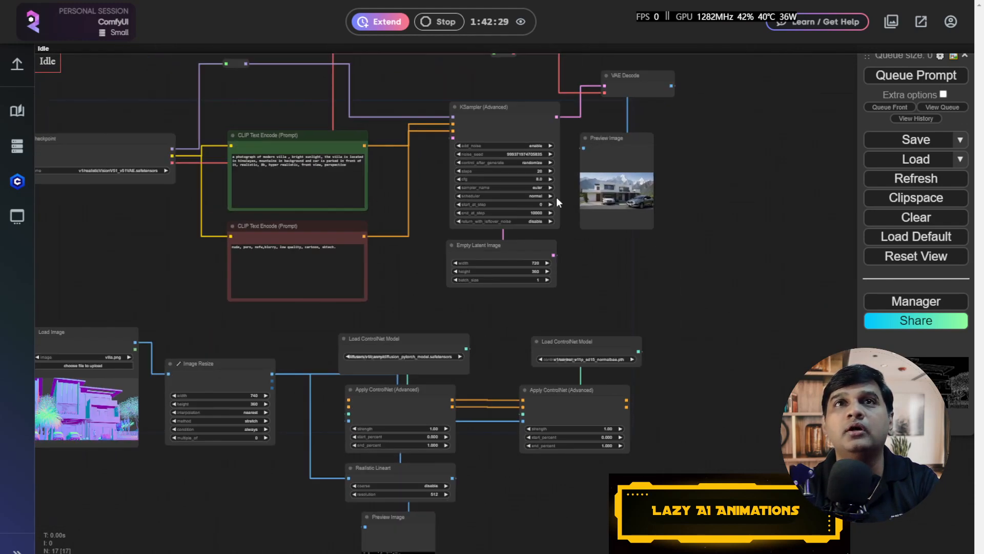
pyautogui.moveTo(498, 115); pyautogui.dragTo(504, 114)
pyautogui.scroll(-3, 577, 177)
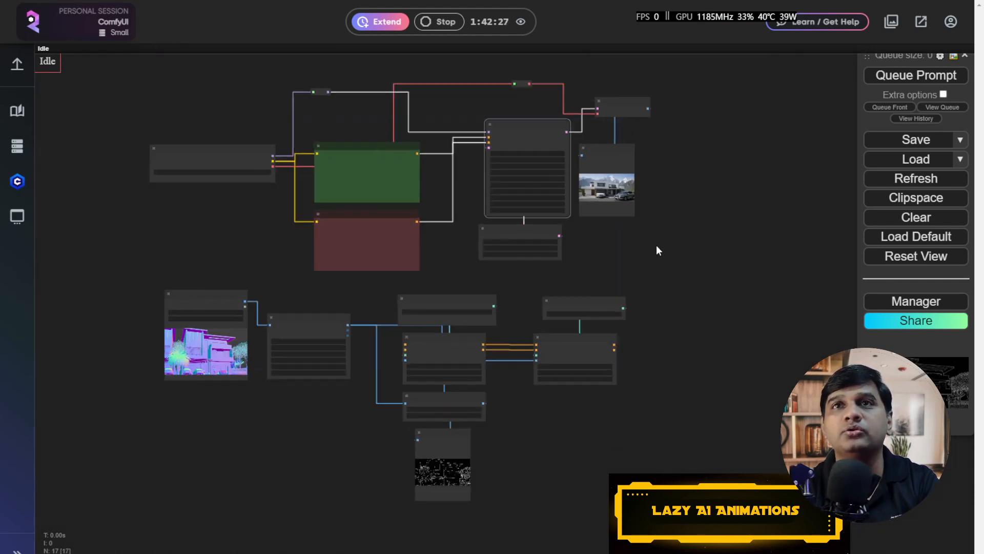
pyautogui.moveTo(690, 278); pyautogui.dragTo(643, 289)
pyautogui.moveTo(675, 92); pyautogui.dragTo(418, 274)
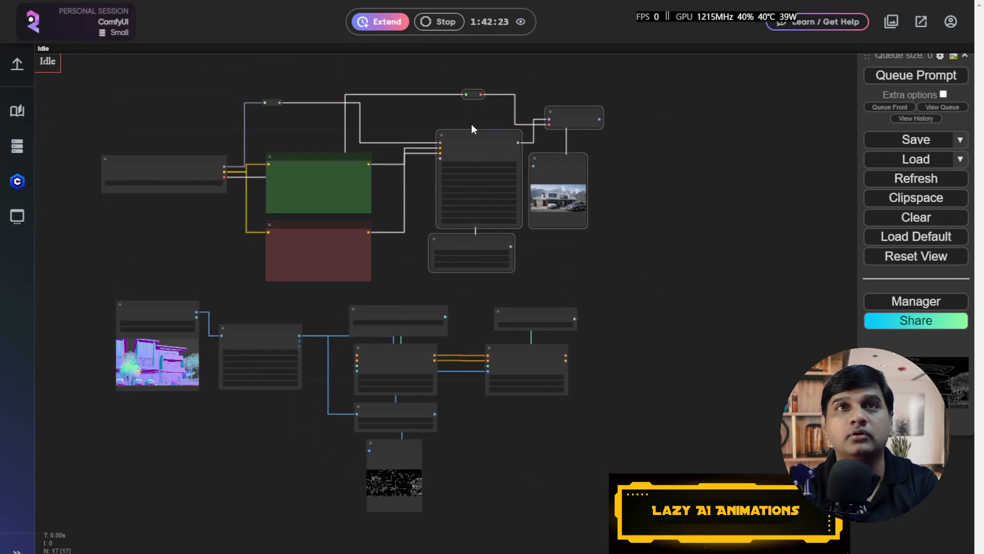
pyautogui.moveTo(466, 137); pyautogui.dragTo(640, 135)
pyautogui.click(580, 498)
# Step: Shift both prompt nodes left and connect their CONDITIONING outputs to the first Apply ControlNet's positive and negative inputs
pyautogui.scroll(4, 413, 400)
pyautogui.moveTo(413, 219); pyautogui.dragTo(523, 257)
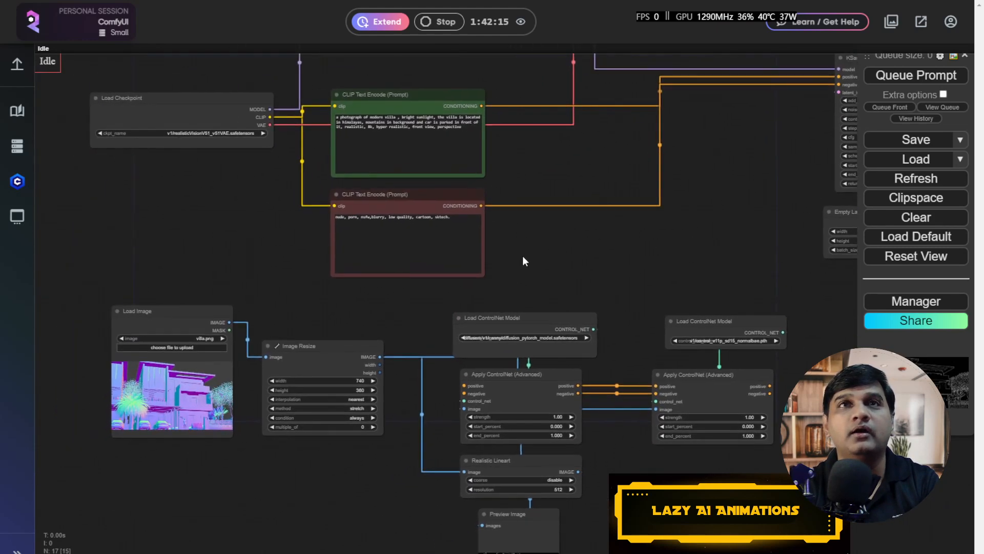
pyautogui.moveTo(402, 95); pyautogui.dragTo(390, 91)
pyautogui.moveTo(422, 196); pyautogui.dragTo(402, 193)
pyautogui.moveTo(469, 102); pyautogui.dragTo(463, 386)
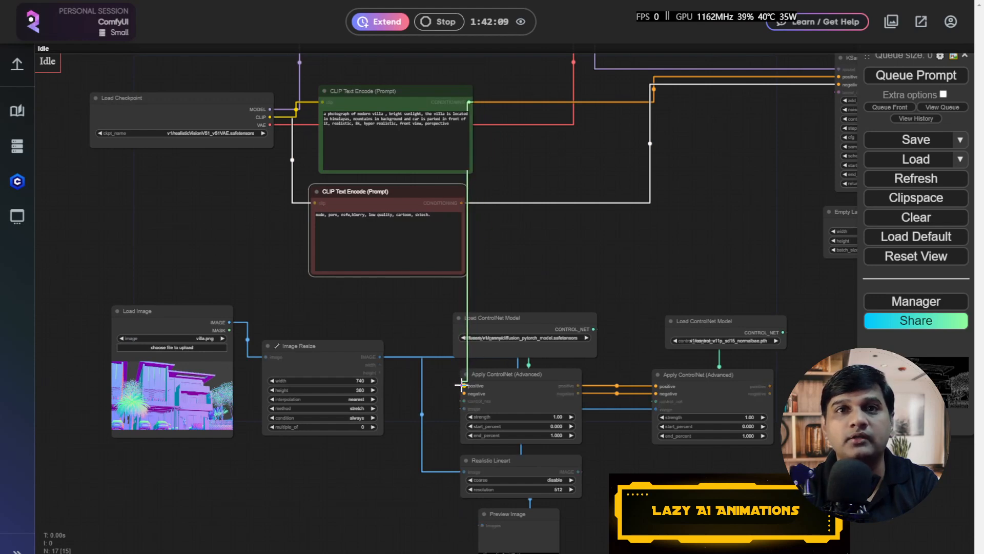
pyautogui.moveTo(423, 194); pyautogui.dragTo(463, 394)
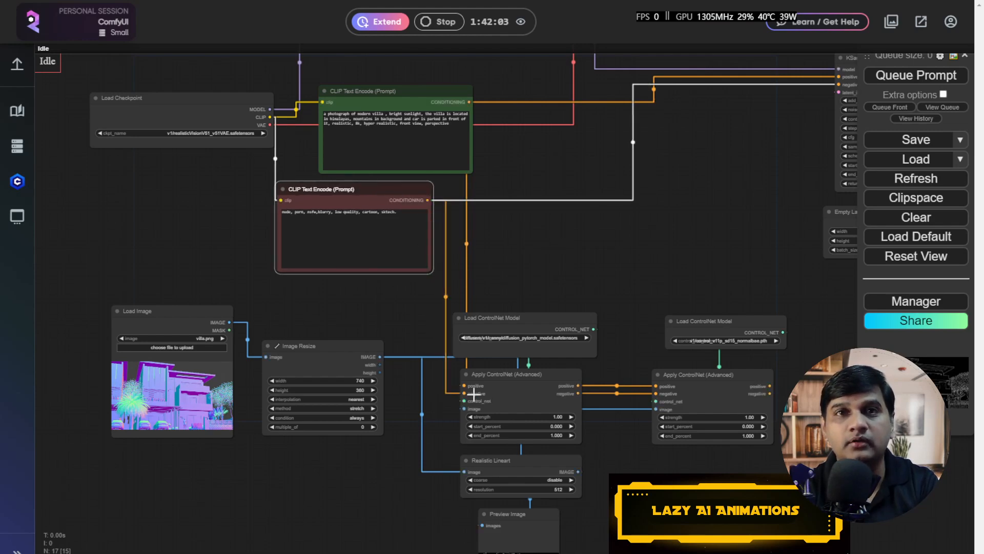
# Step: Move the second Apply ControlNet and its normalbae Load ControlNet Model node closer to the first ControlNet stack
pyautogui.scroll(-6, 593, 260)
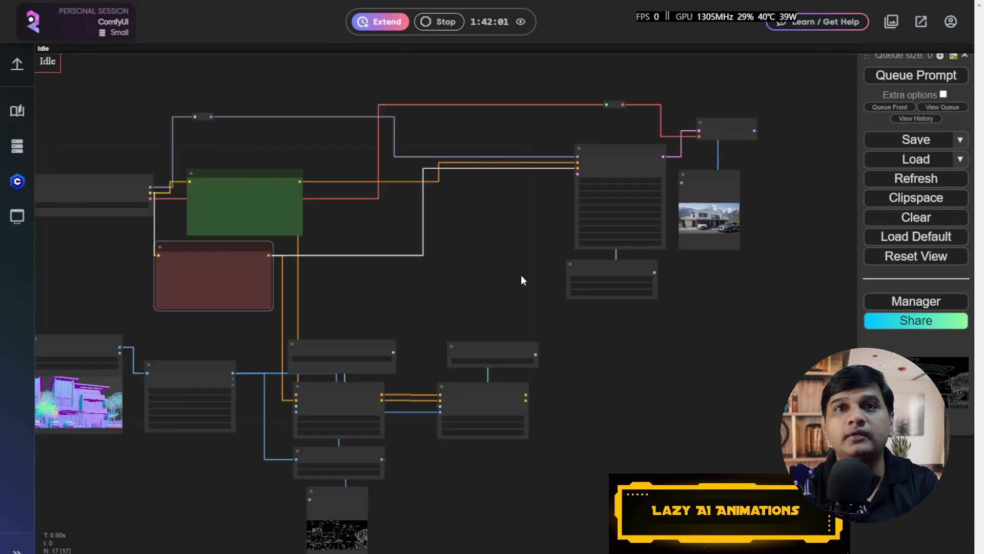
pyautogui.scroll(5, 445, 303)
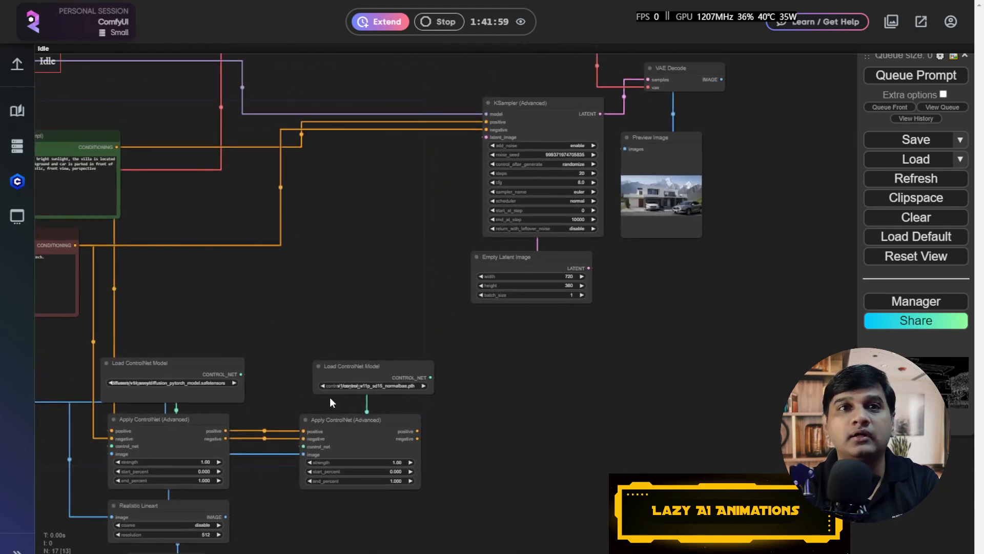
pyautogui.moveTo(350, 367); pyautogui.dragTo(323, 362)
pyautogui.moveTo(345, 425); pyautogui.dragTo(322, 423)
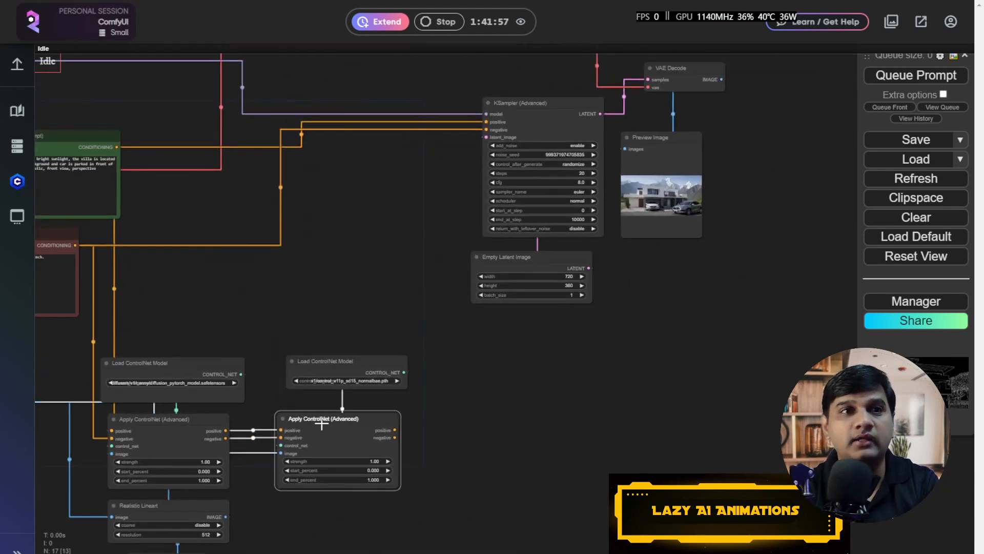
pyautogui.moveTo(351, 360); pyautogui.dragTo(338, 362)
# Step: Connect the second Apply ControlNet's positive and negative outputs to the matching inputs of the KSampler (Advanced)
pyautogui.moveTo(403, 265); pyautogui.dragTo(398, 285)
pyautogui.moveTo(386, 449); pyautogui.dragTo(481, 142)
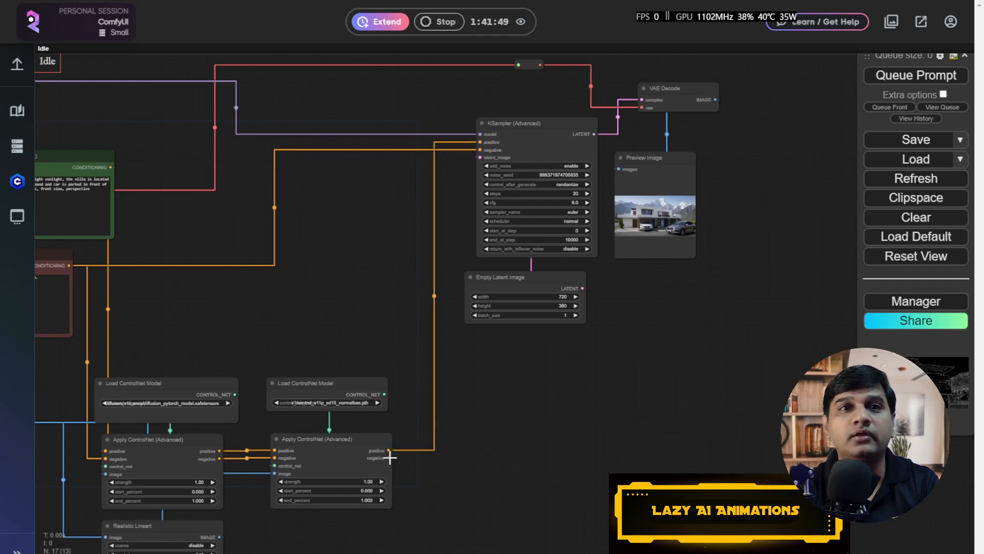
pyautogui.moveTo(386, 457); pyautogui.dragTo(480, 150)
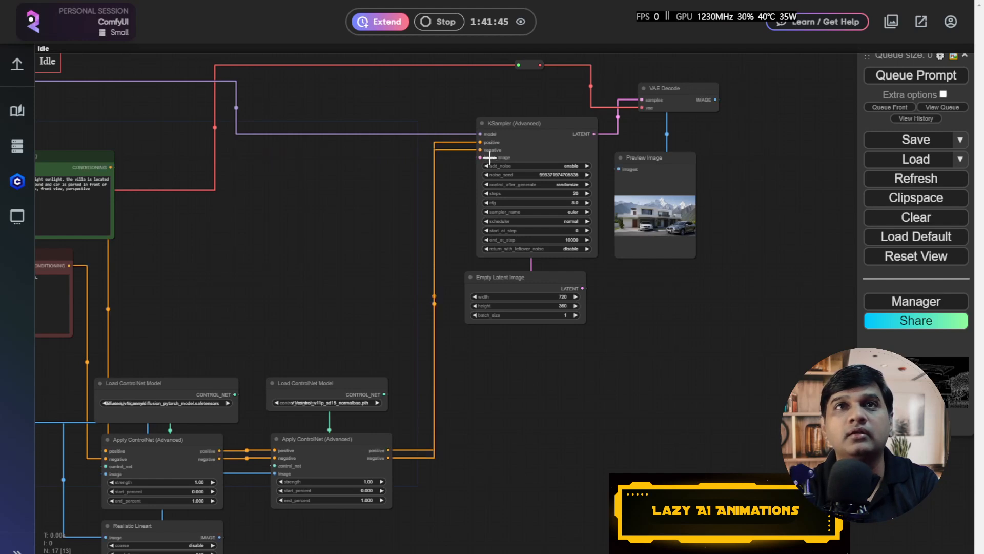
# Step: Nudge the positive prompt node left and the negative prompt node right so they stack more closely in line
pyautogui.moveTo(332, 249); pyautogui.dragTo(602, 266)
pyautogui.scroll(-3, 501, 297)
pyautogui.scroll(-2, 531, 297)
pyautogui.scroll(6, 530, 295)
pyautogui.click(359, 187)
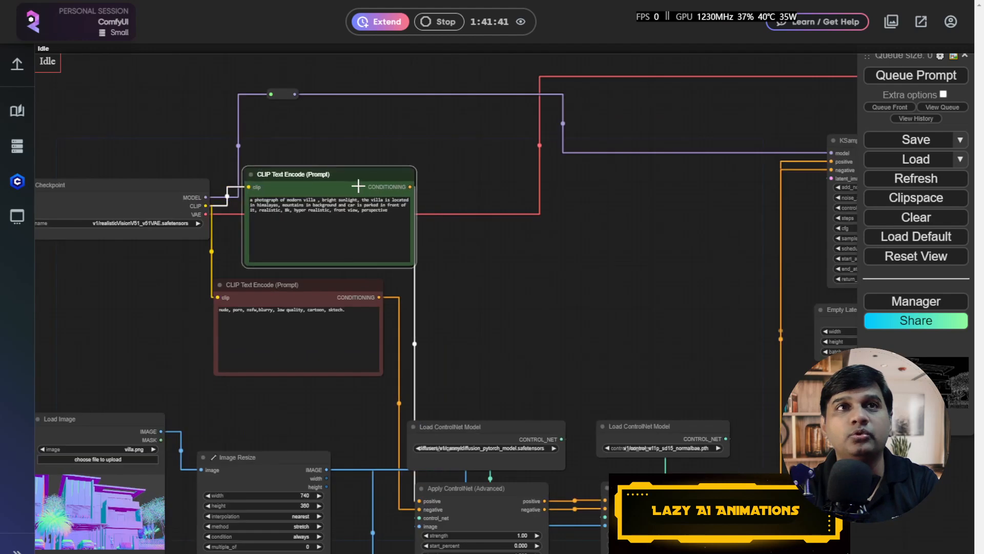
pyautogui.moveTo(296, 291)
pyautogui.mouseDown()
pyautogui.moveTo(318, 290)
pyautogui.moveTo(309, 290)
pyautogui.mouseUp()
# Step: Check the chained ControlNet connections across the whole workflow and queue the prompt to generate a new image
pyautogui.moveTo(480, 384); pyautogui.dragTo(483, 276)
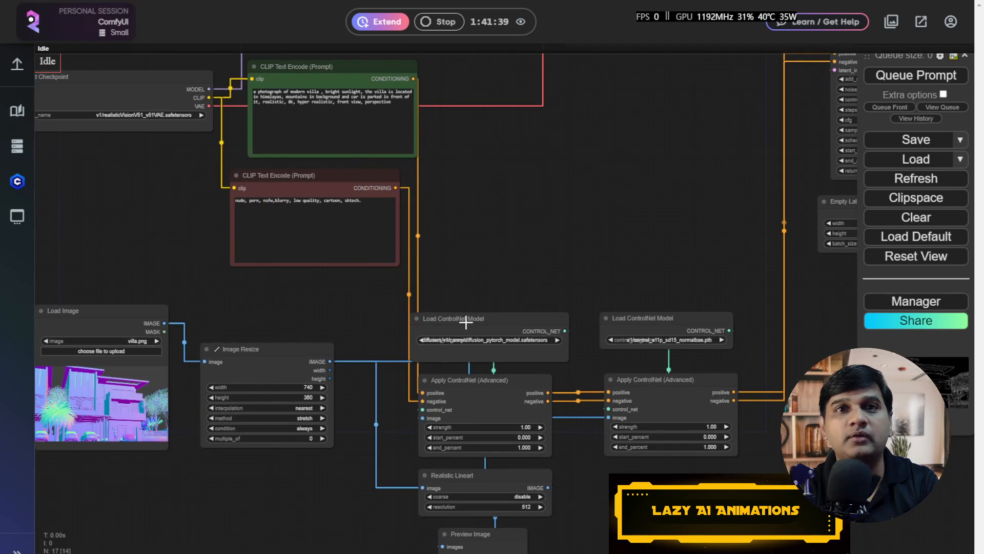
pyautogui.scroll(-3, 465, 323)
pyautogui.moveTo(587, 478); pyautogui.dragTo(560, 364)
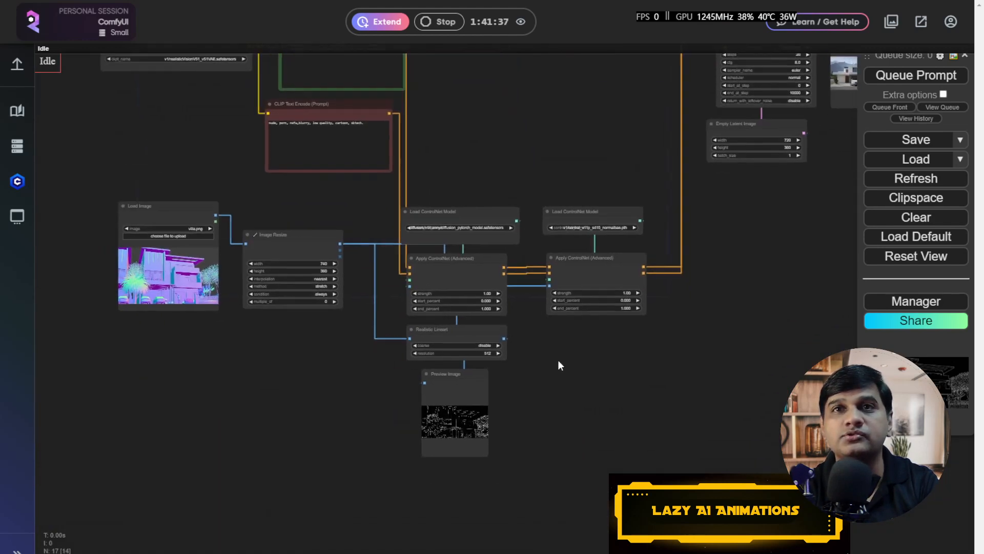
pyautogui.scroll(4, 545, 389)
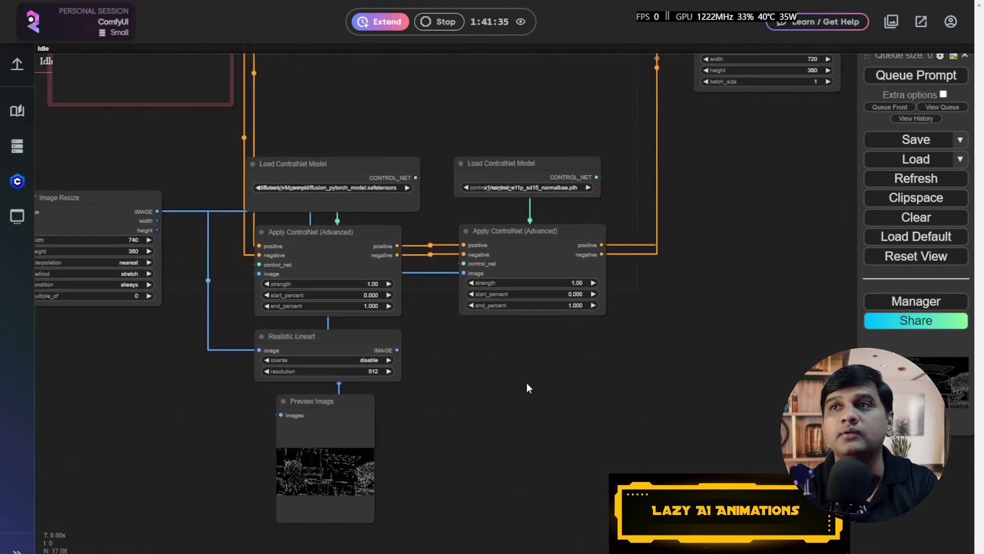
pyautogui.scroll(-6, 527, 383)
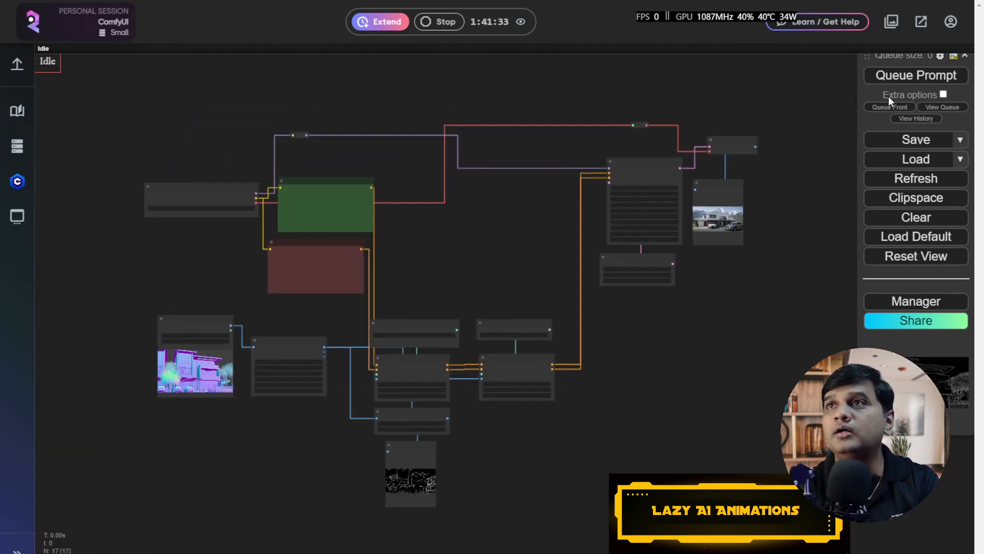
pyautogui.click(895, 76)
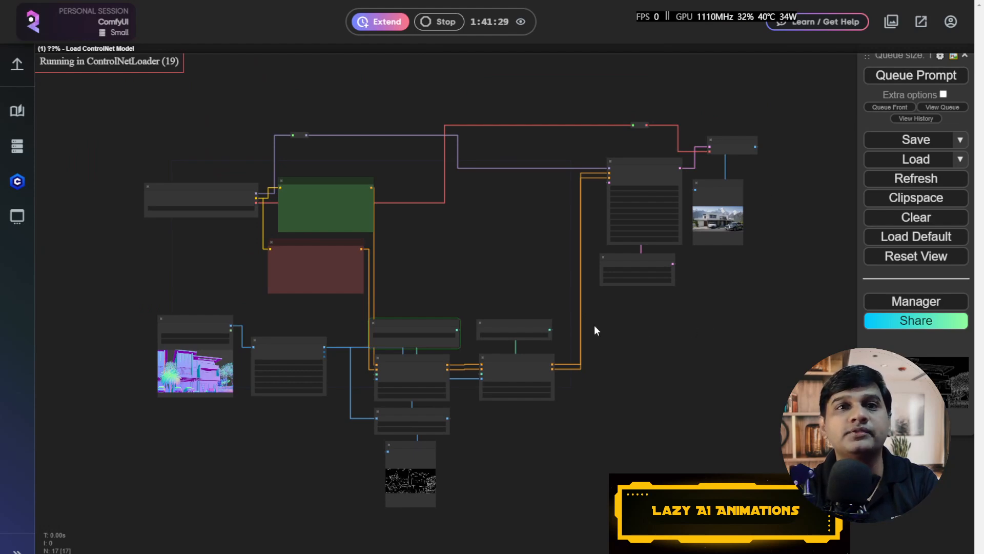
# Step: Examine the generated villa render in the Preview Image node after the VAE Decode
pyautogui.scroll(5, 505, 320)
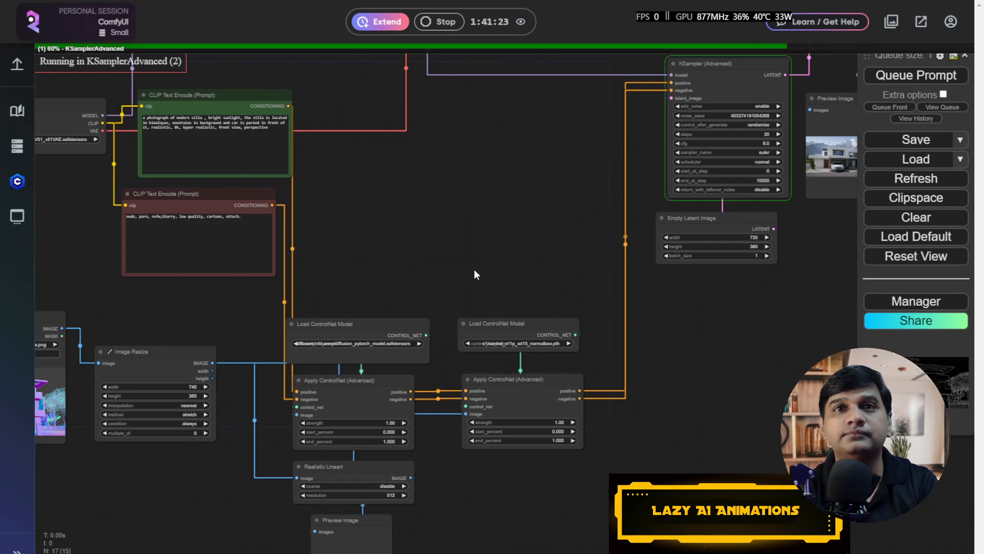
pyautogui.moveTo(683, 331); pyautogui.dragTo(611, 334)
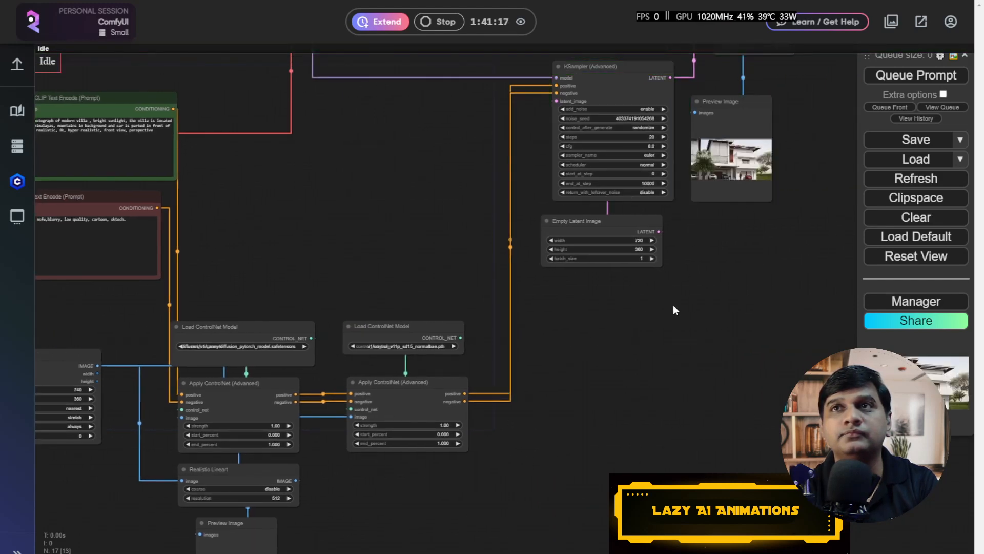
pyautogui.scroll(5, 647, 320)
pyautogui.moveTo(657, 223); pyautogui.dragTo(622, 421)
pyautogui.scroll(4, 633, 349)
pyautogui.scroll(4, 617, 316)
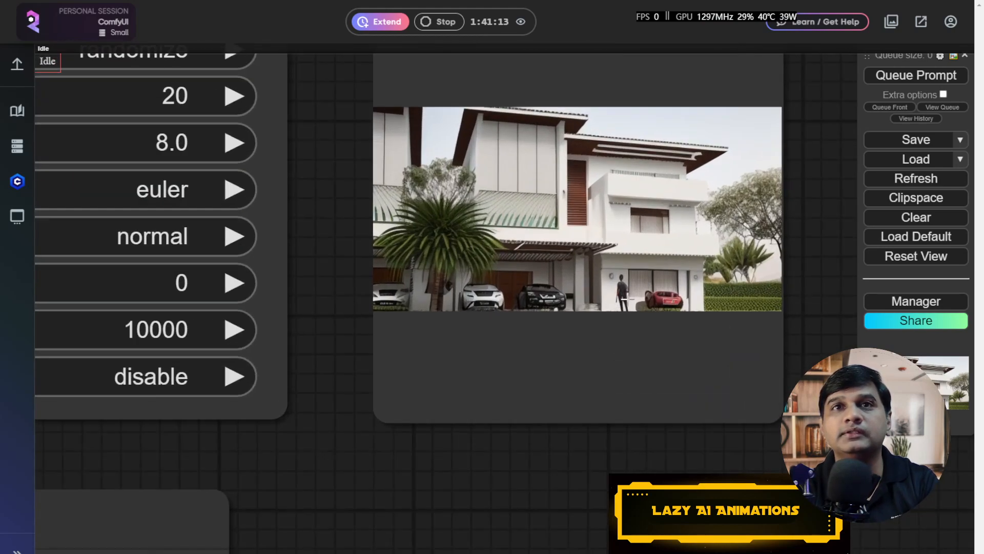
pyautogui.scroll(-4, 627, 300)
pyautogui.scroll(-8, 629, 299)
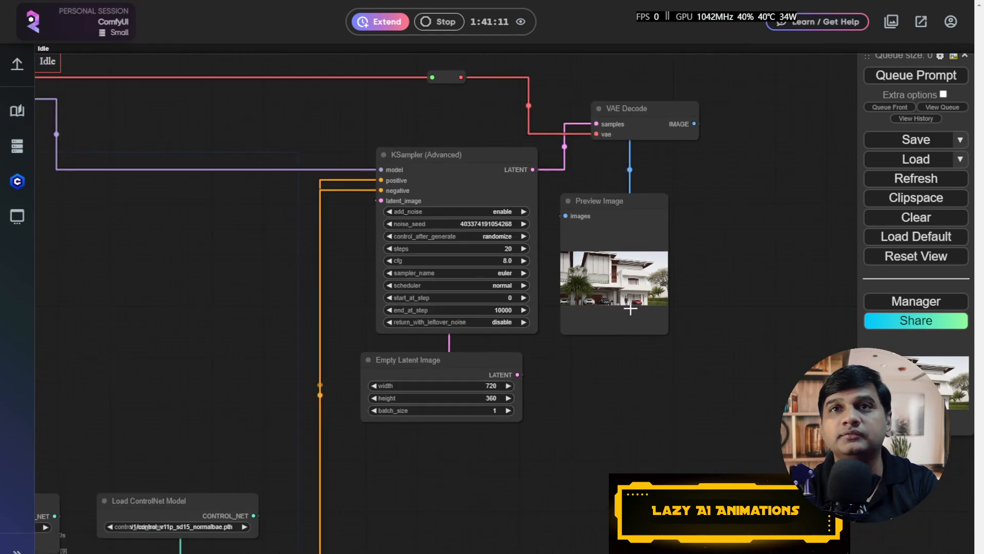
pyautogui.scroll(10, 633, 310)
pyautogui.moveTo(609, 121); pyautogui.dragTo(712, 153)
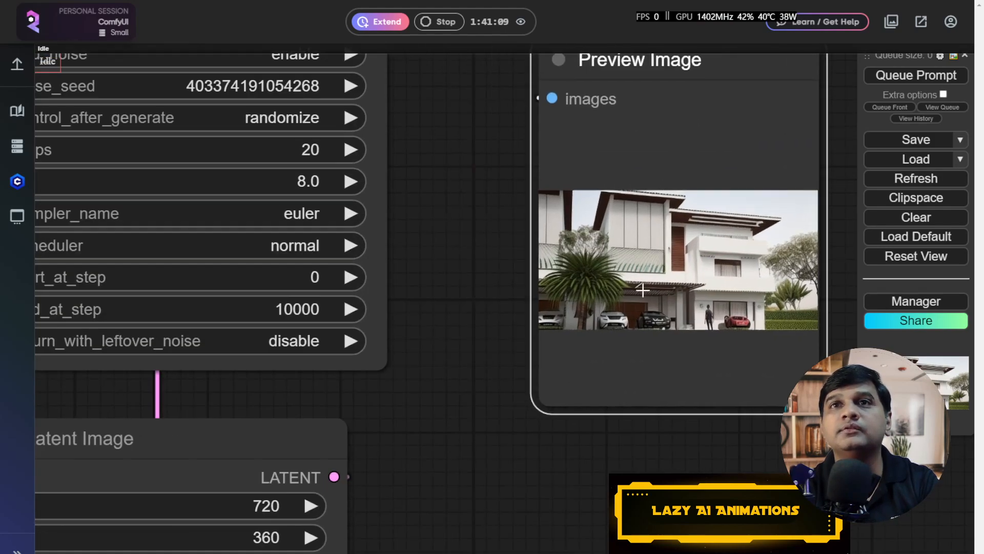
pyautogui.scroll(-5, 647, 312)
pyautogui.moveTo(682, 398); pyautogui.dragTo(544, 416)
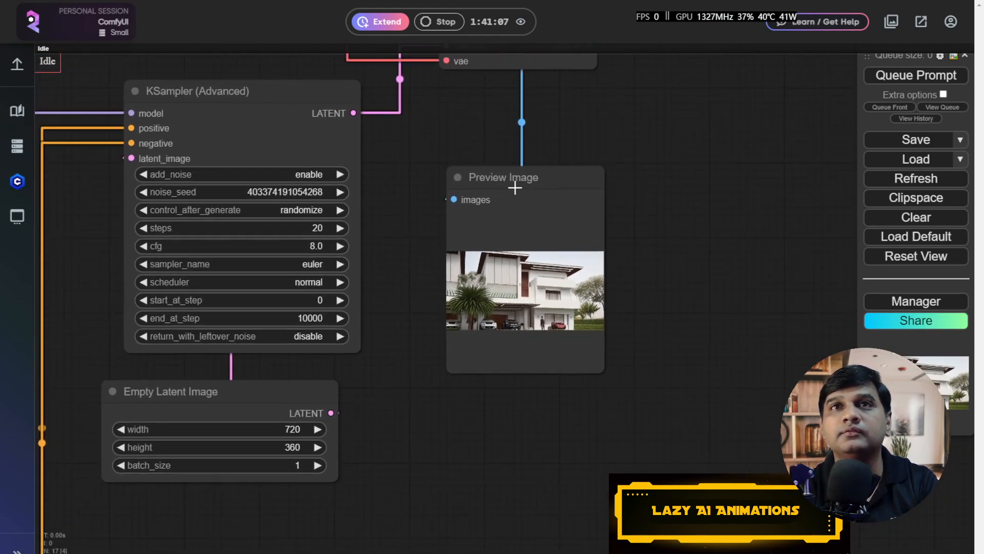
# Step: Move the output Preview Image node farther from the KSampler and generate two more villa images from the prompt
pyautogui.moveTo(515, 189); pyautogui.dragTo(590, 183)
pyautogui.click(916, 75)
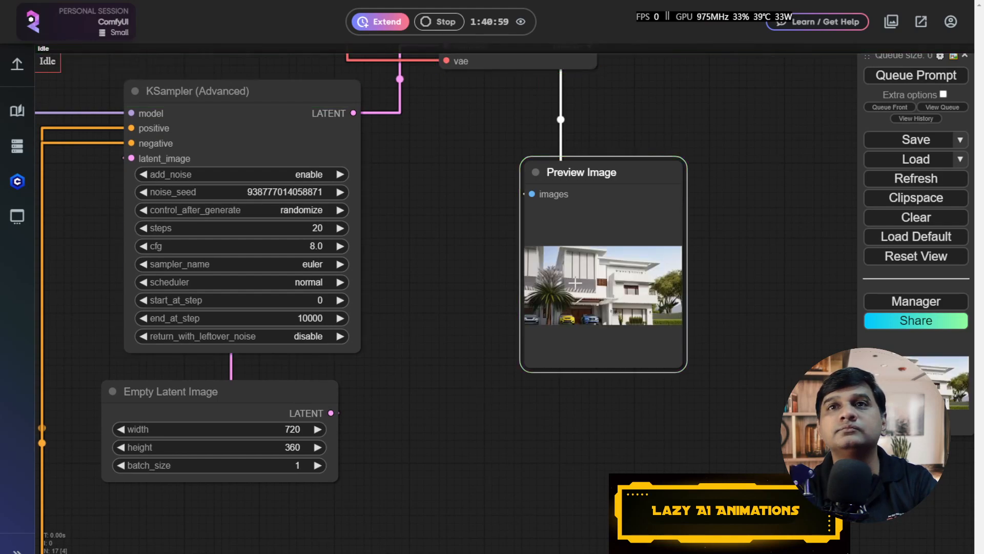
pyautogui.scroll(8, 576, 283)
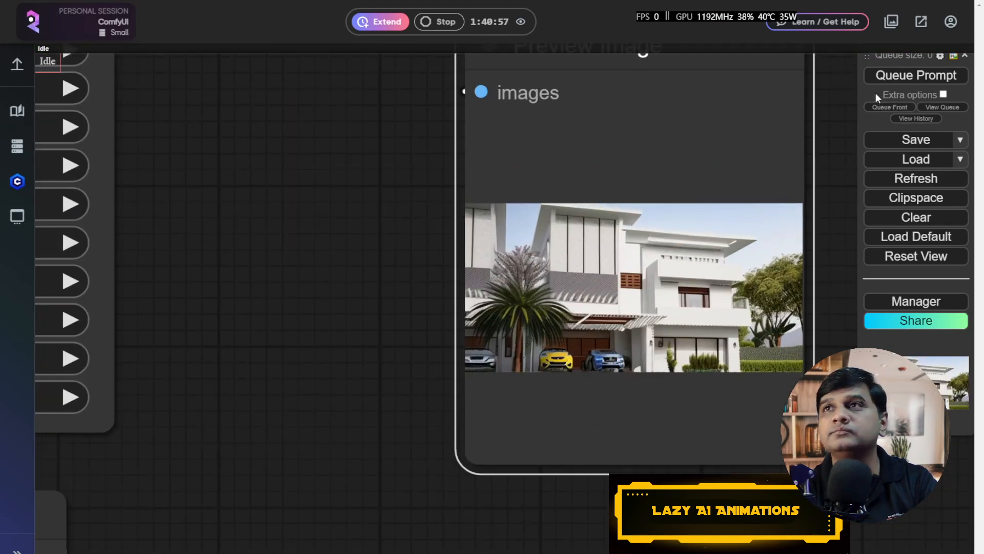
pyautogui.click(877, 77)
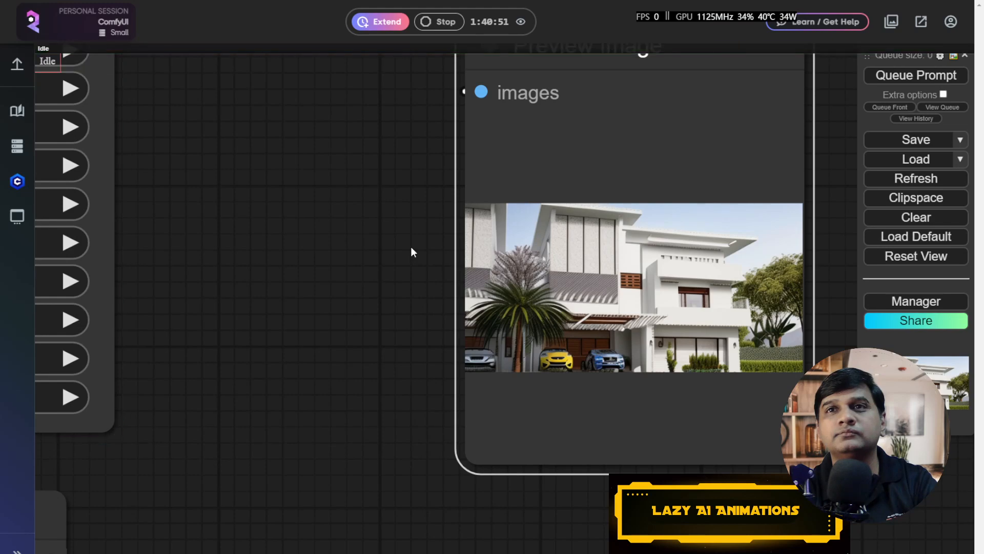
# Step: Review the newest villa render, the ControlNet nodes and the positive and negative text prompts
pyautogui.scroll(-5, 383, 295)
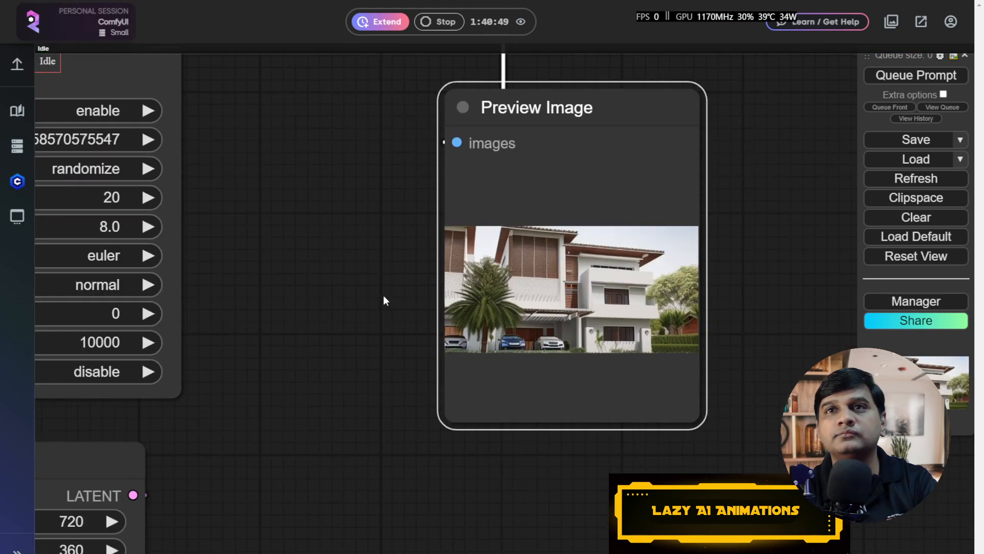
pyautogui.moveTo(345, 293); pyautogui.dragTo(489, 287)
pyautogui.scroll(-7, 491, 282)
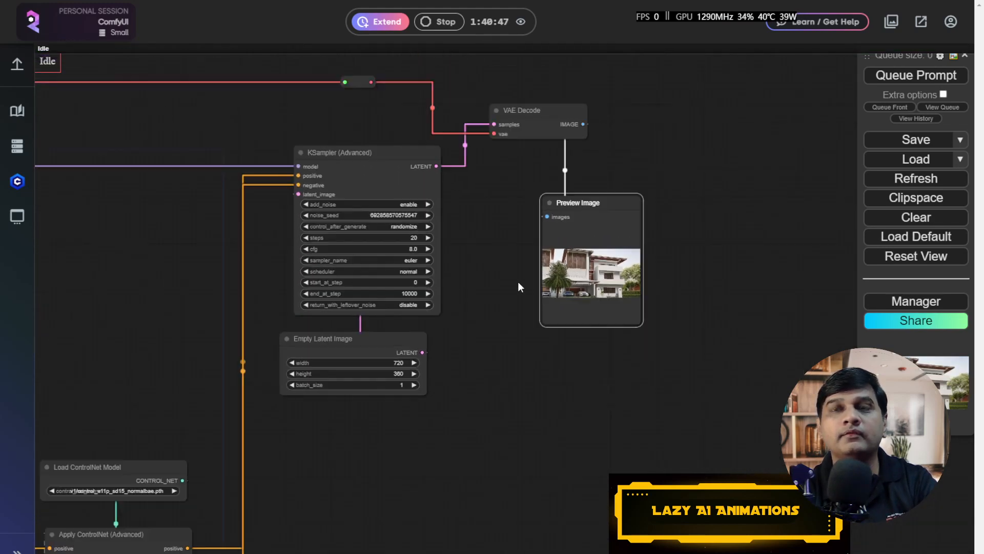
pyautogui.moveTo(132, 328); pyautogui.dragTo(476, 262)
pyautogui.moveTo(336, 310); pyautogui.dragTo(131, 291)
pyautogui.moveTo(233, 263); pyautogui.dragTo(525, 163)
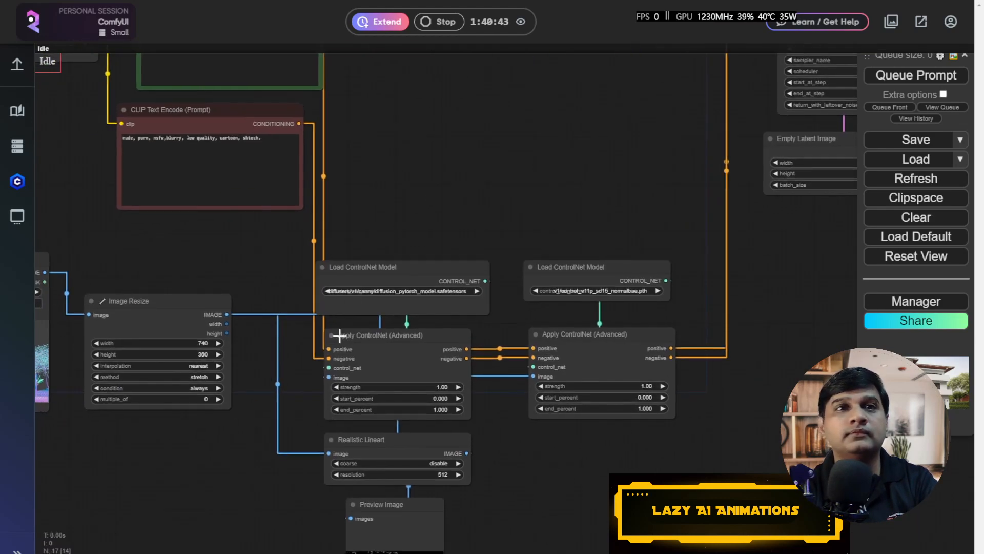
pyautogui.scroll(4, 323, 365)
pyautogui.moveTo(385, 120); pyautogui.dragTo(584, 407)
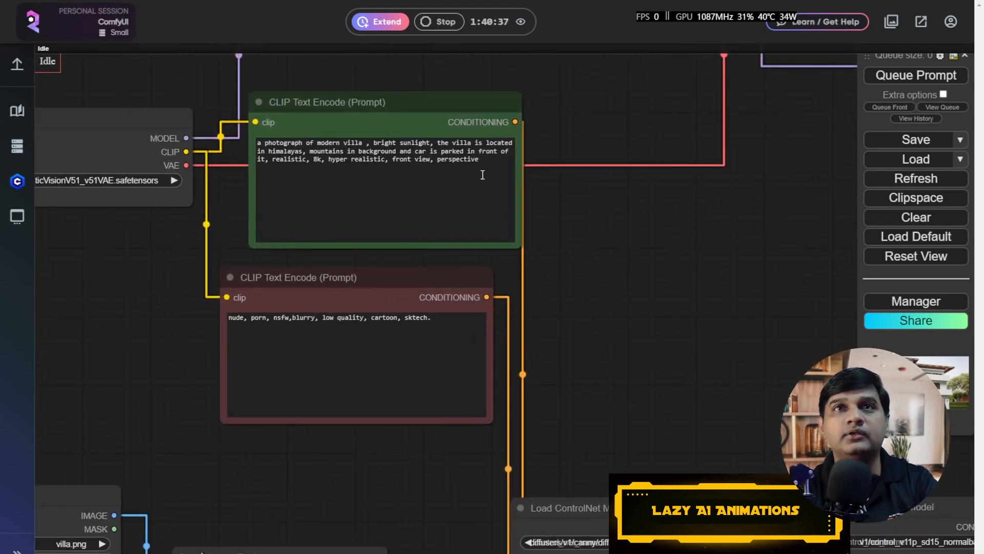
# Step: Add a Load Image node on the empty canvas beside the output Preview Image node
pyautogui.moveTo(652, 236); pyautogui.dragTo(202, 260)
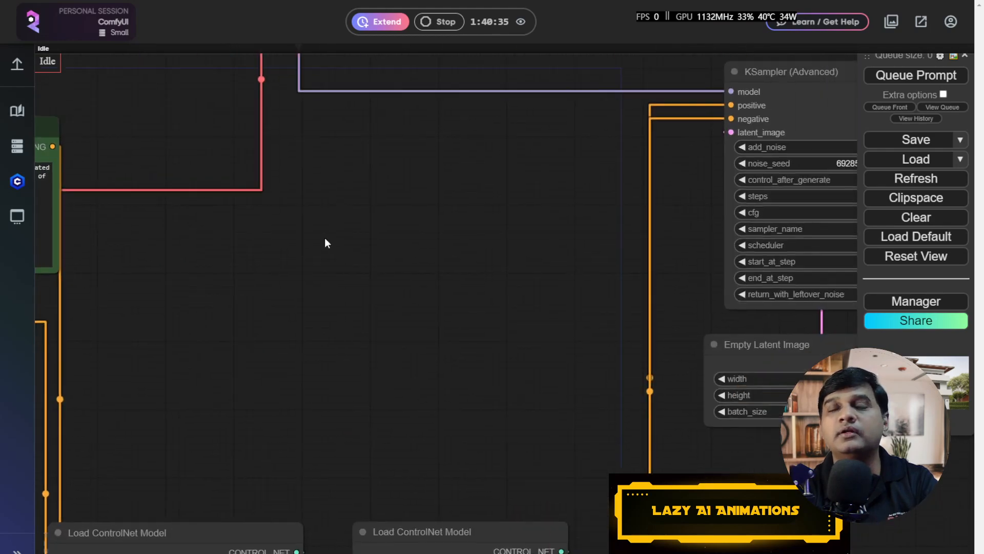
pyautogui.moveTo(513, 266); pyautogui.dragTo(247, 238)
pyautogui.scroll(-3, 631, 384)
pyautogui.moveTo(649, 354); pyautogui.dragTo(307, 351)
pyautogui.scroll(3, 436, 361)
pyautogui.moveTo(444, 341); pyautogui.dragTo(312, 387)
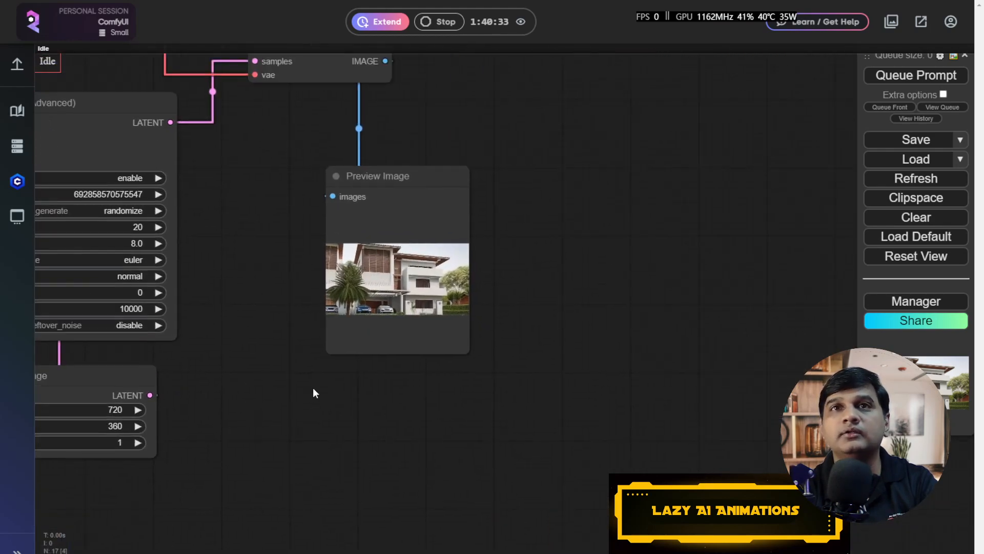
pyautogui.scroll(4, 357, 383)
pyautogui.moveTo(605, 196); pyautogui.dragTo(481, 257)
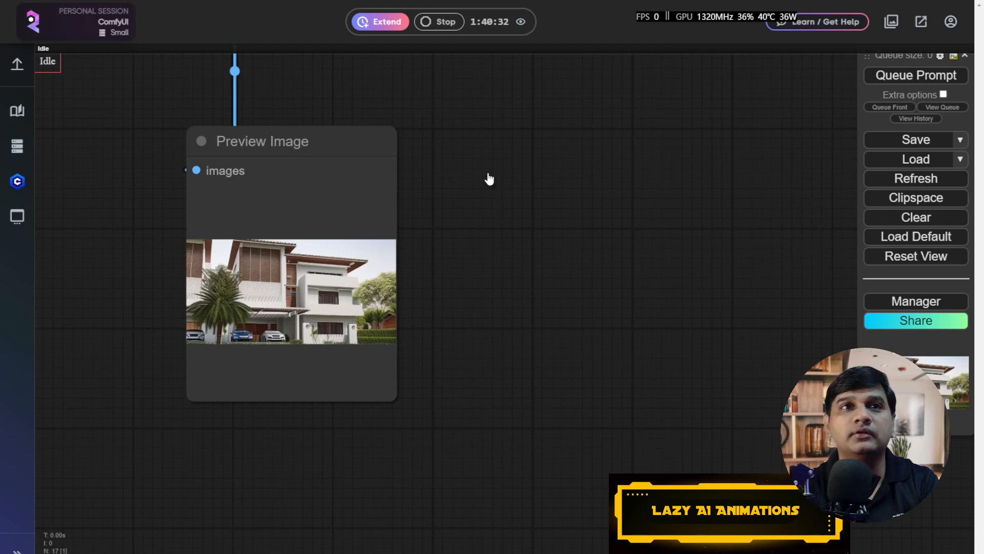
pyautogui.doubleClick(488, 177)
pyautogui.write('load')
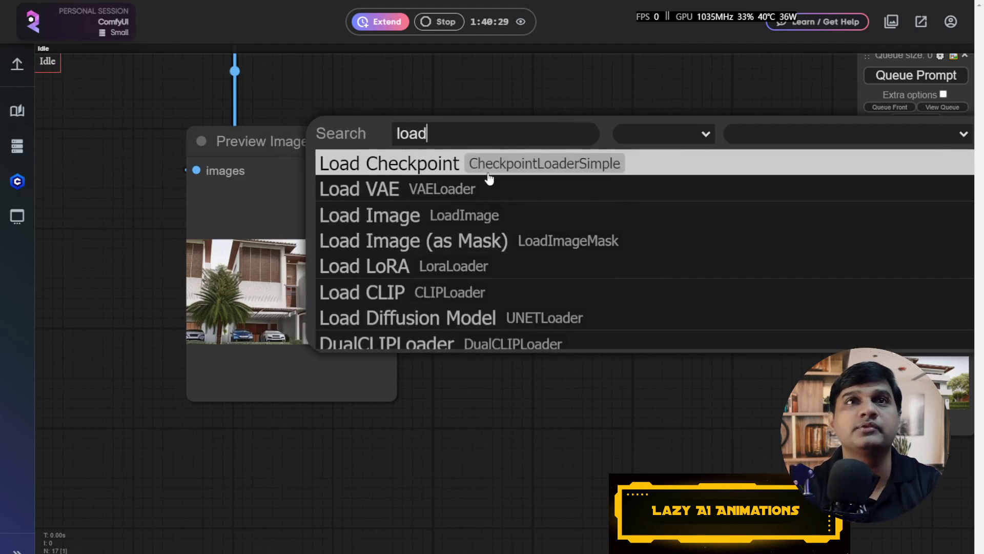
pyautogui.click(486, 215)
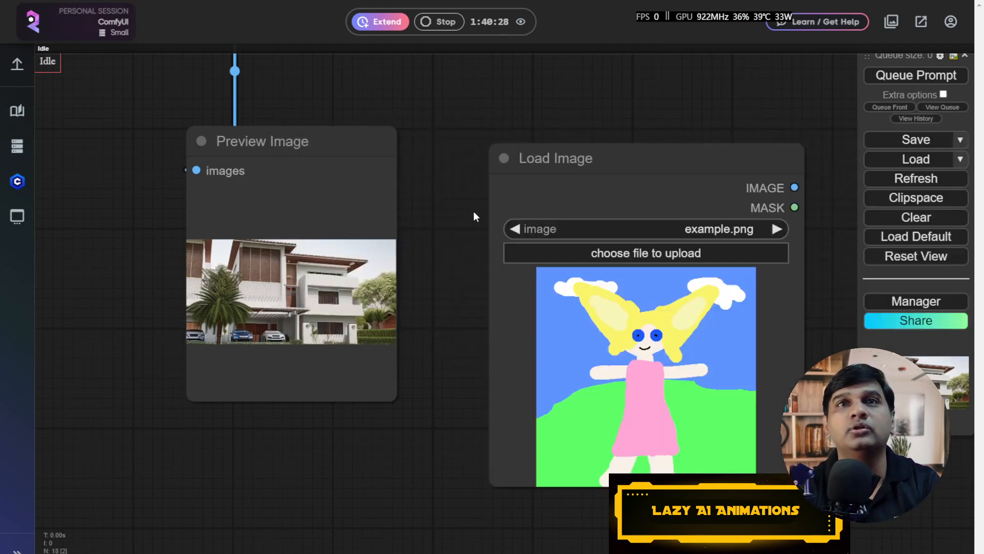
# Step: Upload villa.png from the Downloads folder into the new Load Image node
pyautogui.click(628, 253)
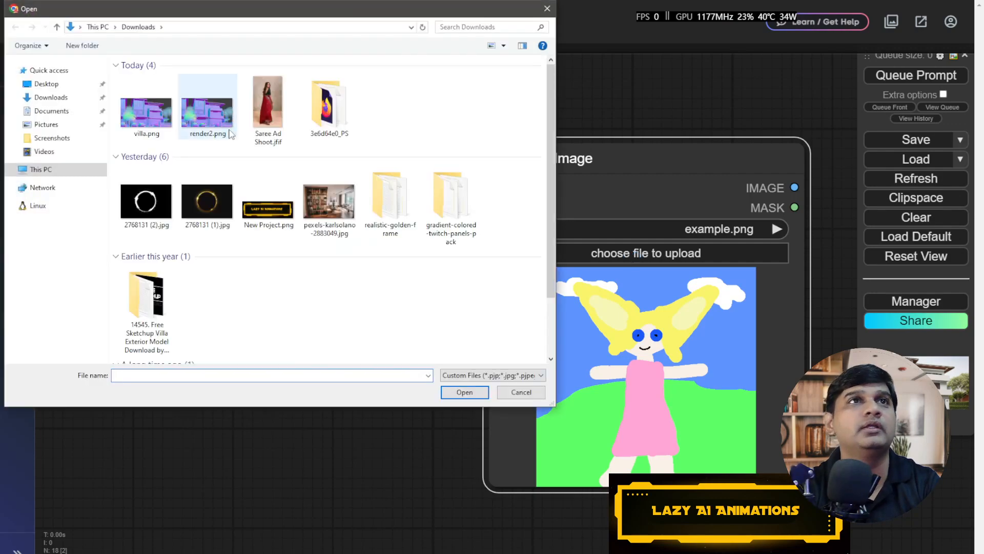
pyautogui.click(147, 114)
pyautogui.doubleClick(147, 112)
# Step: Arrange the two nodes side by side, with Load Image between the KSampler and the output Preview Image node
pyautogui.moveTo(578, 154); pyautogui.dragTo(260, 157)
pyautogui.moveTo(555, 176); pyautogui.dragTo(653, 193)
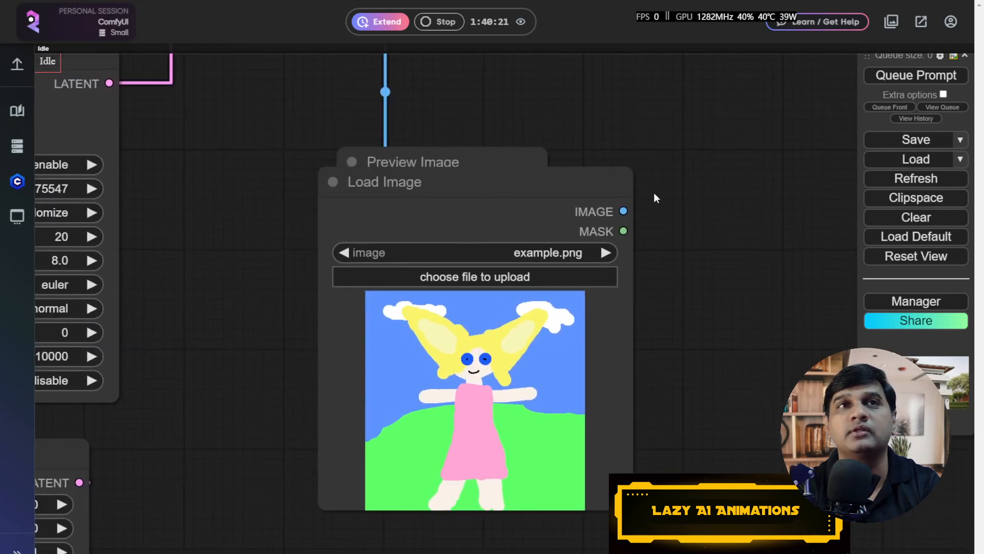
pyautogui.moveTo(503, 187); pyautogui.dragTo(353, 180)
pyautogui.moveTo(548, 158); pyautogui.dragTo(715, 173)
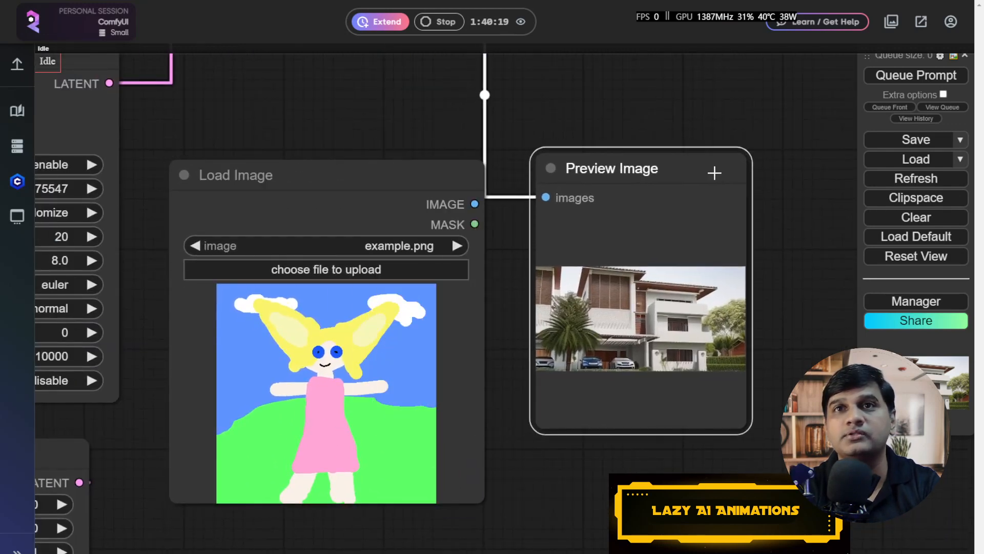
pyautogui.moveTo(424, 183); pyautogui.dragTo(425, 159)
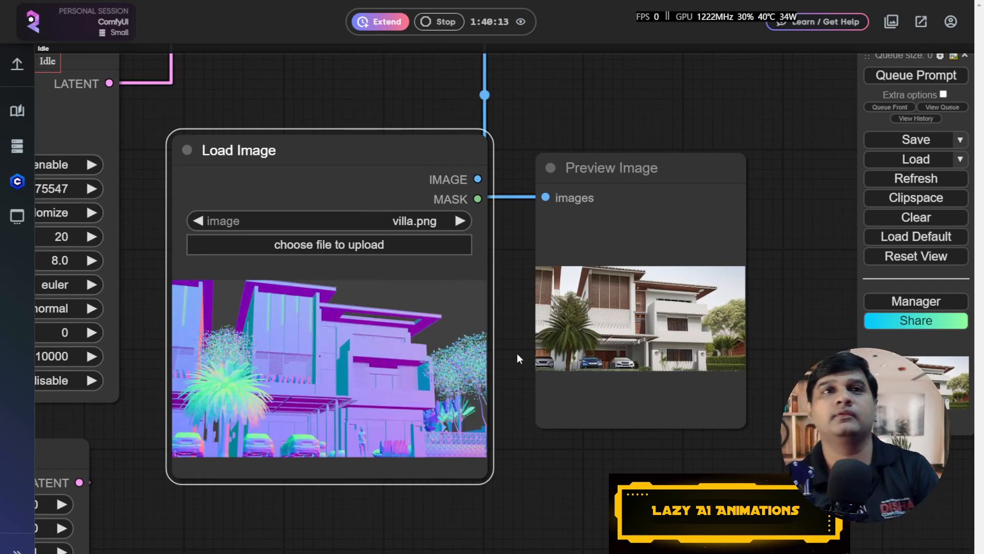
# Step: Enlarge the output Preview Image node so its render can be compared with the source image beside it
pyautogui.scroll(7, 648, 364)
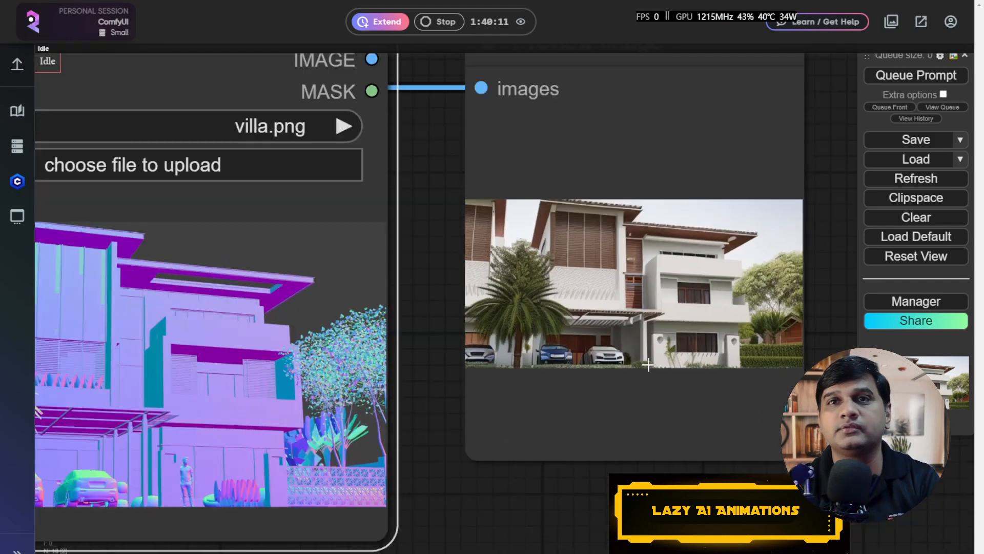
pyautogui.scroll(-8, 648, 364)
pyautogui.scroll(-4, 648, 365)
pyautogui.scroll(4, 644, 348)
pyautogui.click(640, 336)
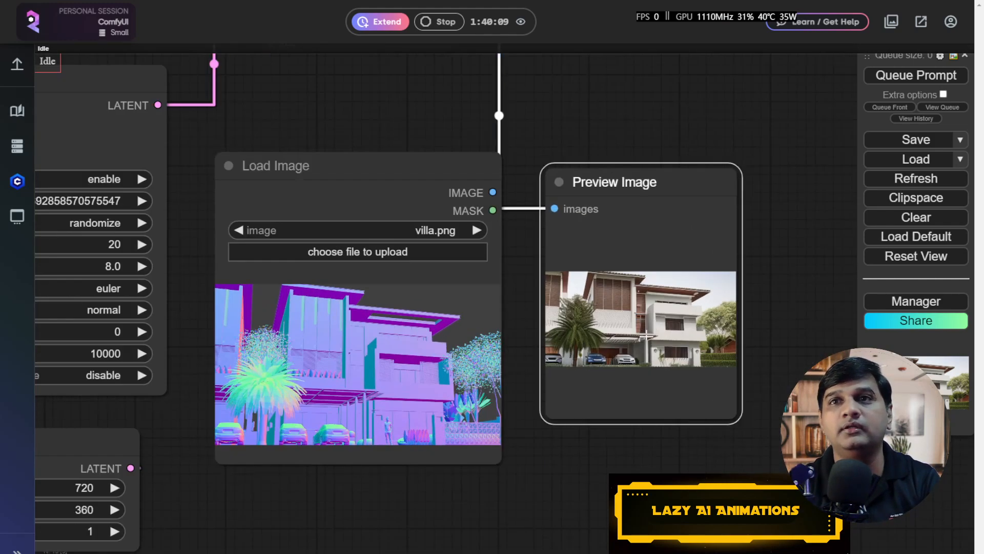
pyautogui.moveTo(731, 415); pyautogui.dragTo(855, 481)
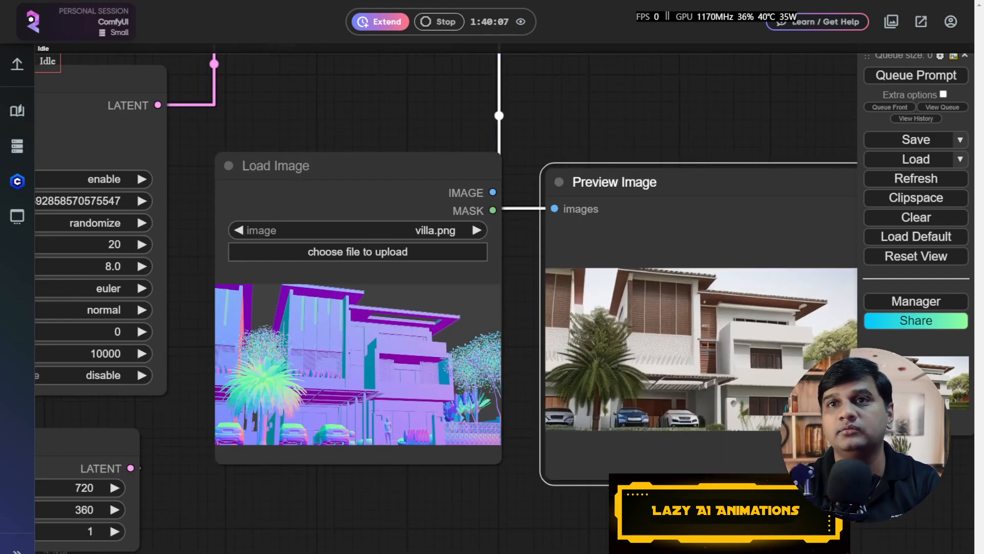
# Step: Insert "with glass windows" after "modern villa" in the positive prompt
pyautogui.scroll(-4, 542, 451)
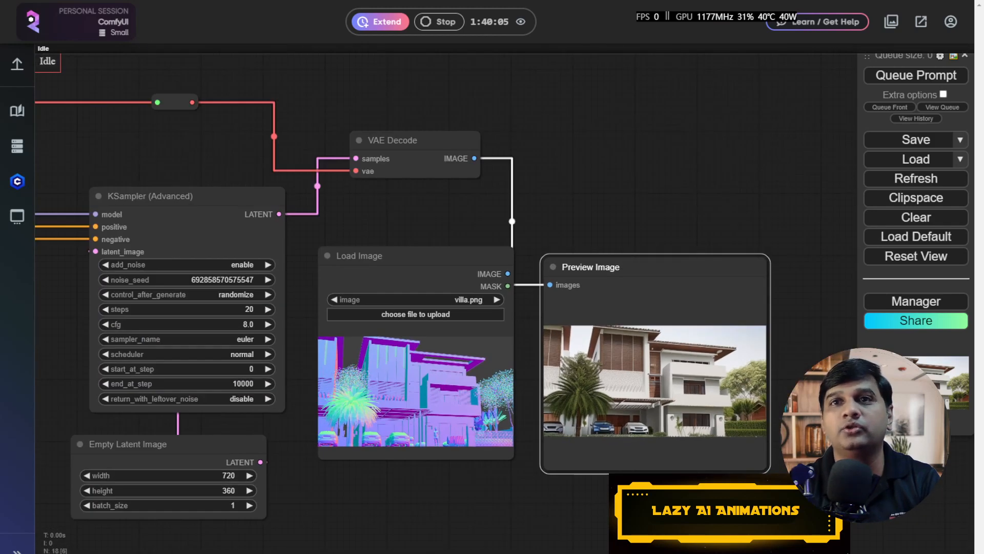
pyautogui.moveTo(332, 489); pyautogui.dragTo(529, 470)
pyautogui.scroll(-4, 528, 469)
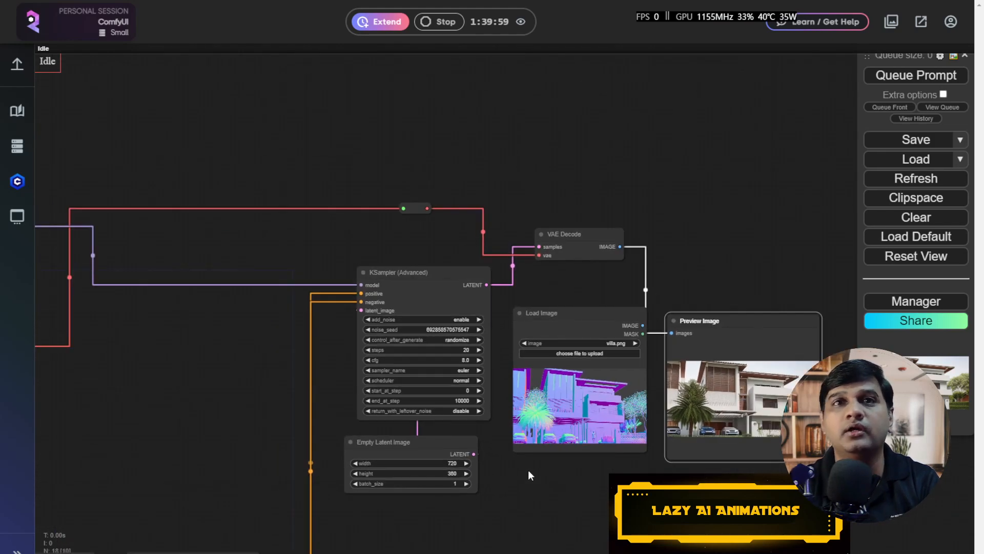
pyautogui.moveTo(250, 326); pyautogui.dragTo(561, 348)
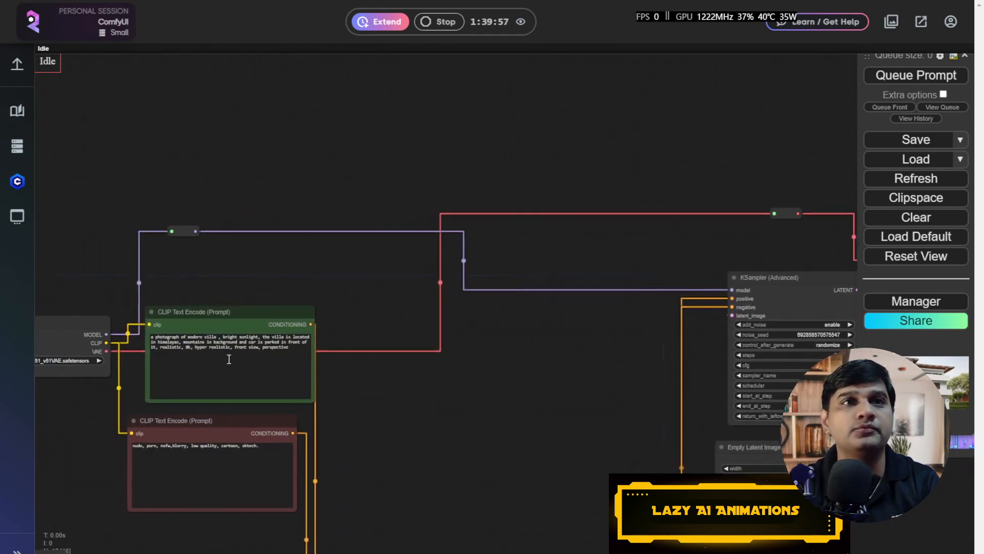
pyautogui.scroll(8, 231, 315)
pyautogui.moveTo(215, 271); pyautogui.dragTo(425, 200)
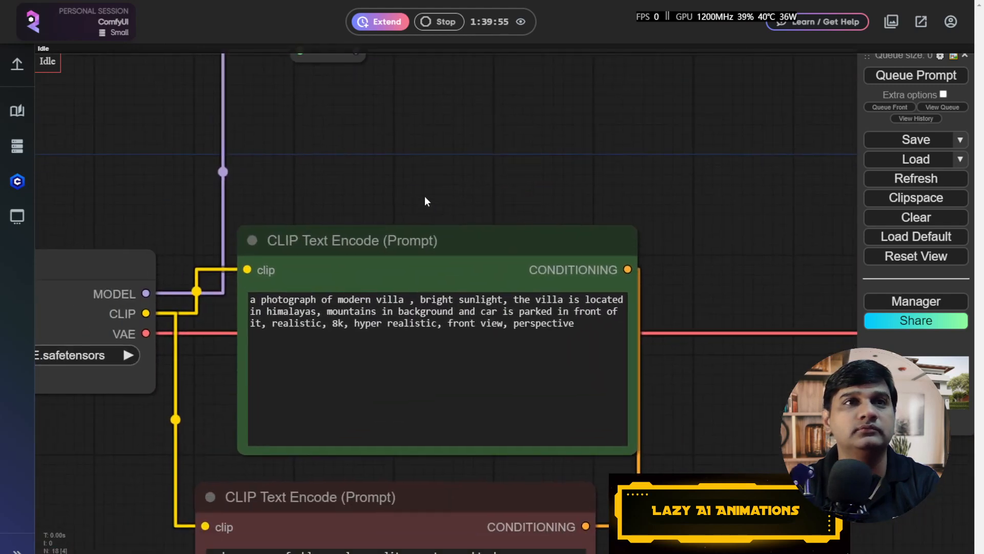
pyautogui.click(406, 301)
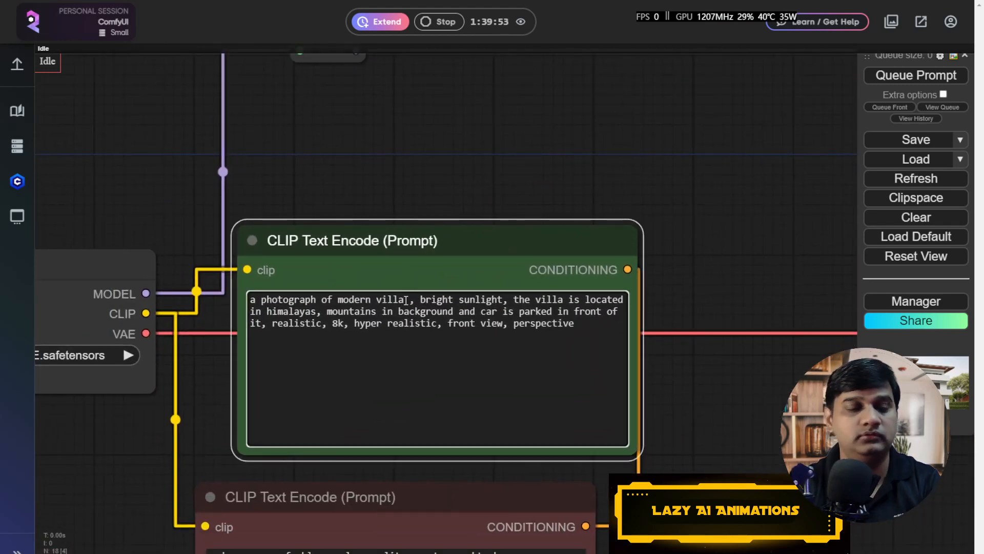
pyautogui.write('wil')
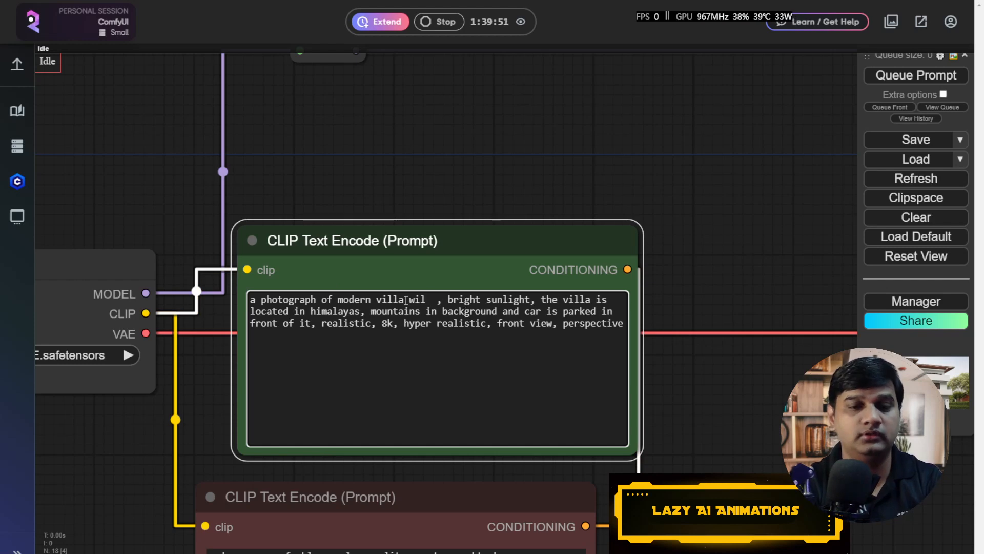
pyautogui.press('BackSpace')
pyautogui.press('BackSpace')
pyautogui.write('th glass')
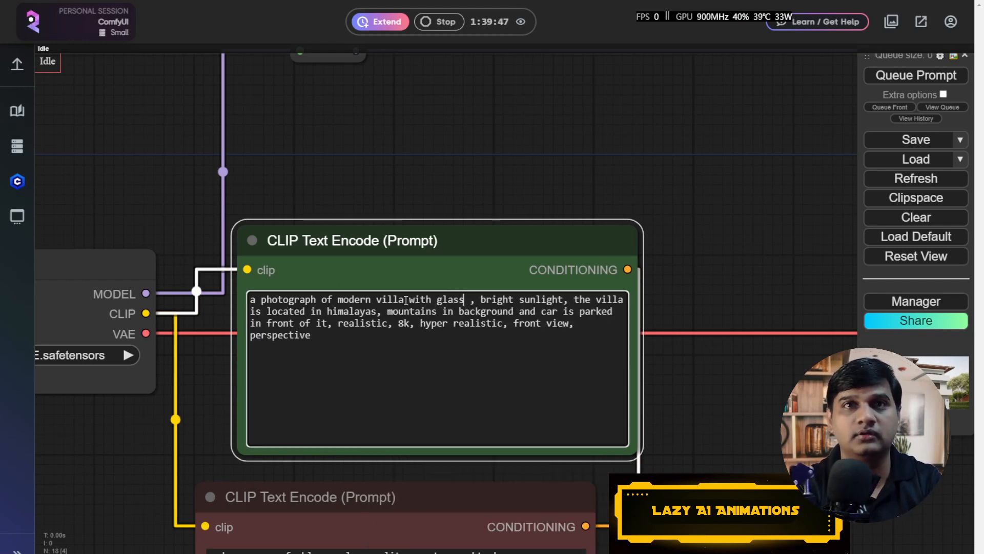
pyautogui.write(' windo')
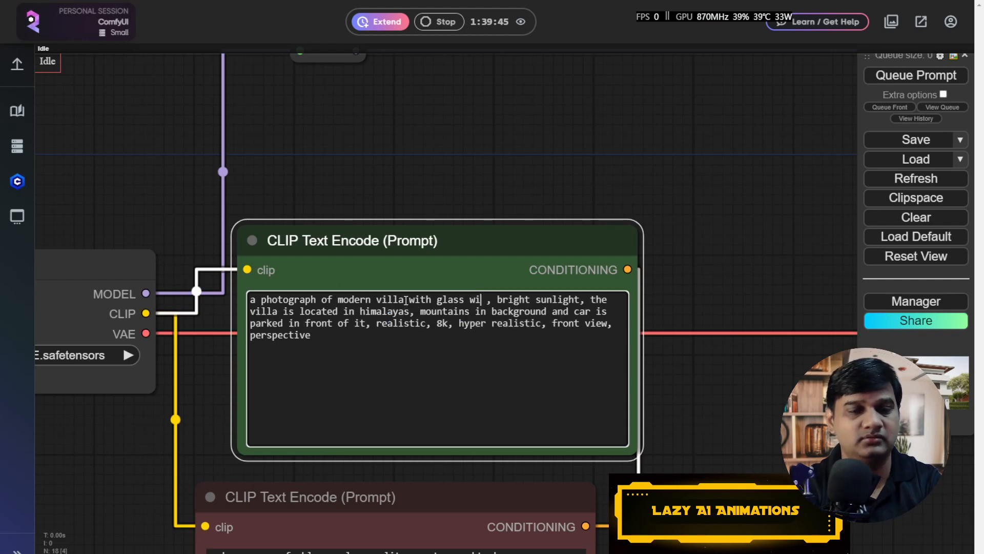
pyautogui.write('ws')
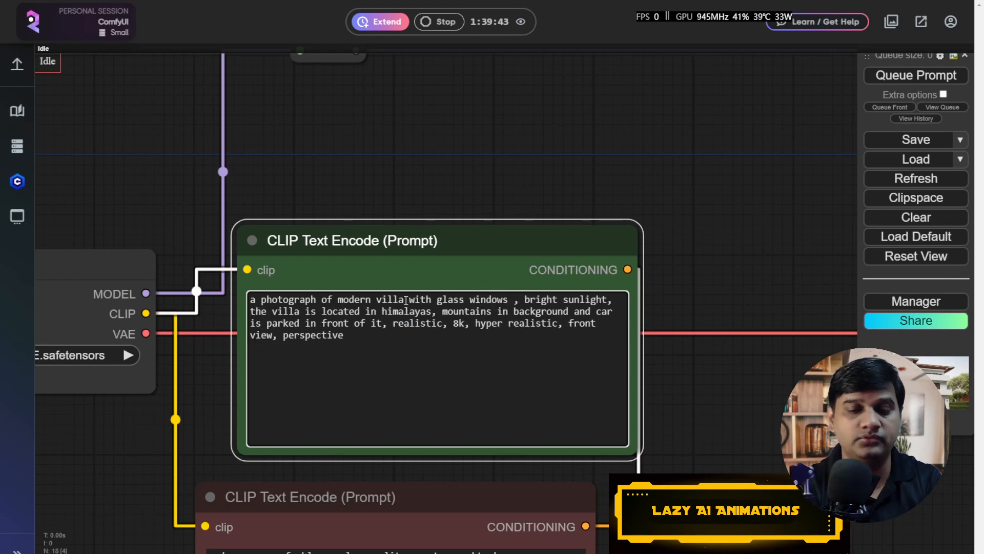
# Step: Generate a villa render from the updated glass-windows prompt and inspect the result up close beside the source normal map
pyautogui.scroll(-5, 638, 372)
pyautogui.moveTo(754, 413); pyautogui.dragTo(342, 351)
pyautogui.scroll(-4, 398, 353)
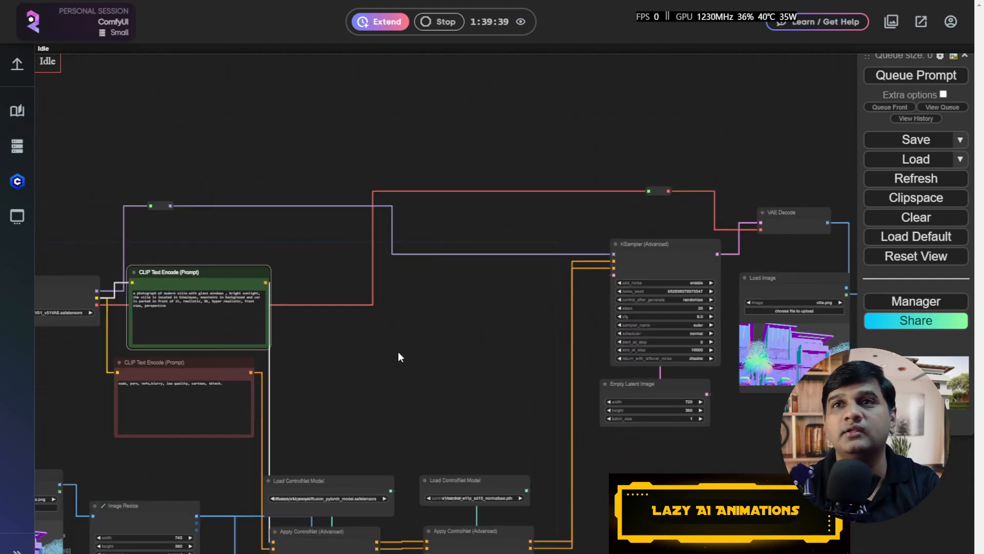
pyautogui.moveTo(438, 351); pyautogui.dragTo(314, 287)
pyautogui.moveTo(409, 134); pyautogui.dragTo(782, 402)
pyautogui.moveTo(505, 220); pyautogui.dragTo(270, 235)
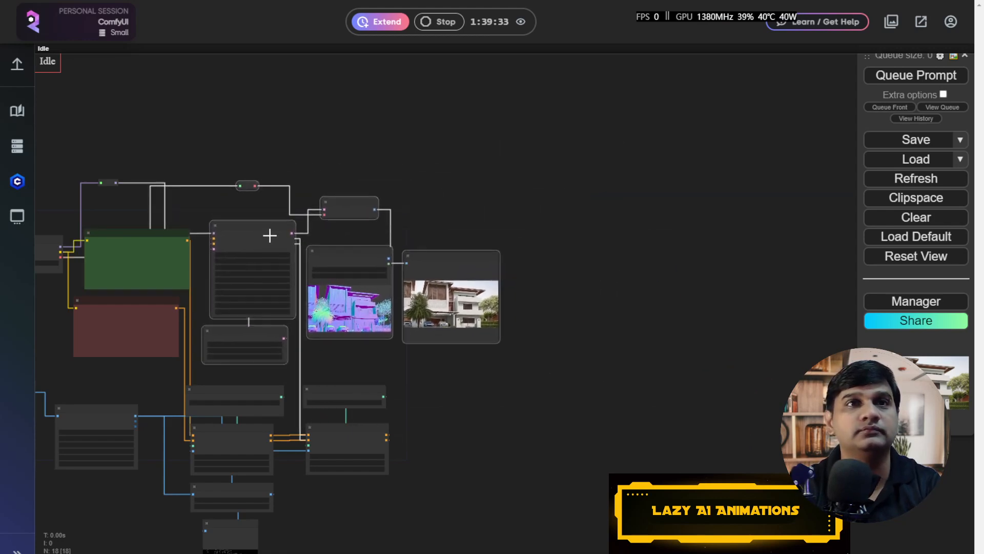
pyautogui.click(449, 380)
pyautogui.scroll(6, 458, 374)
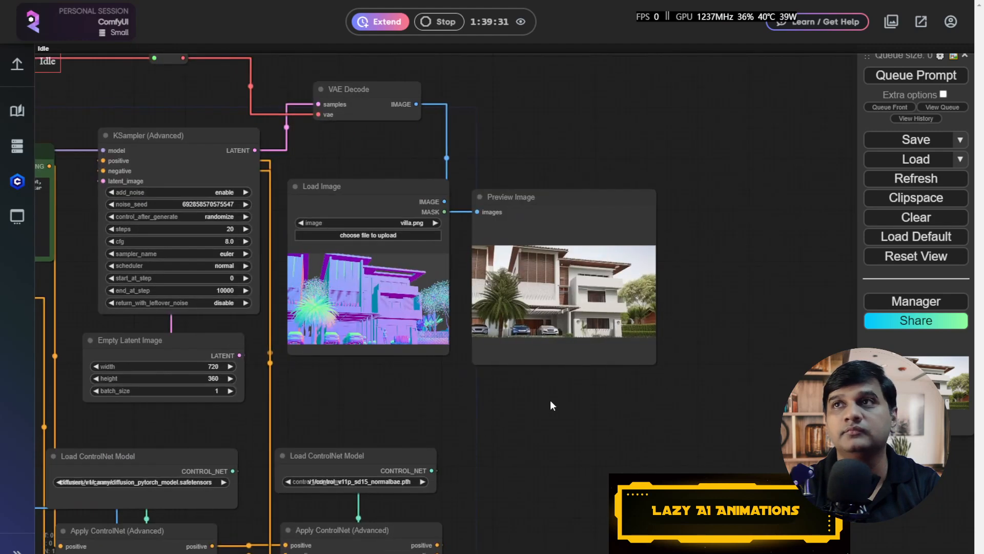
pyautogui.click(901, 76)
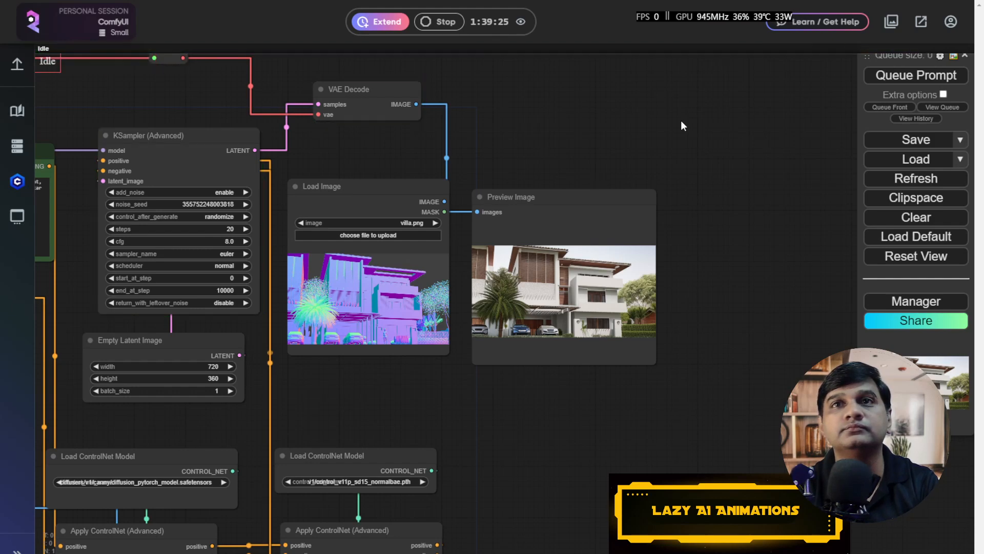
pyautogui.scroll(5, 730, 235)
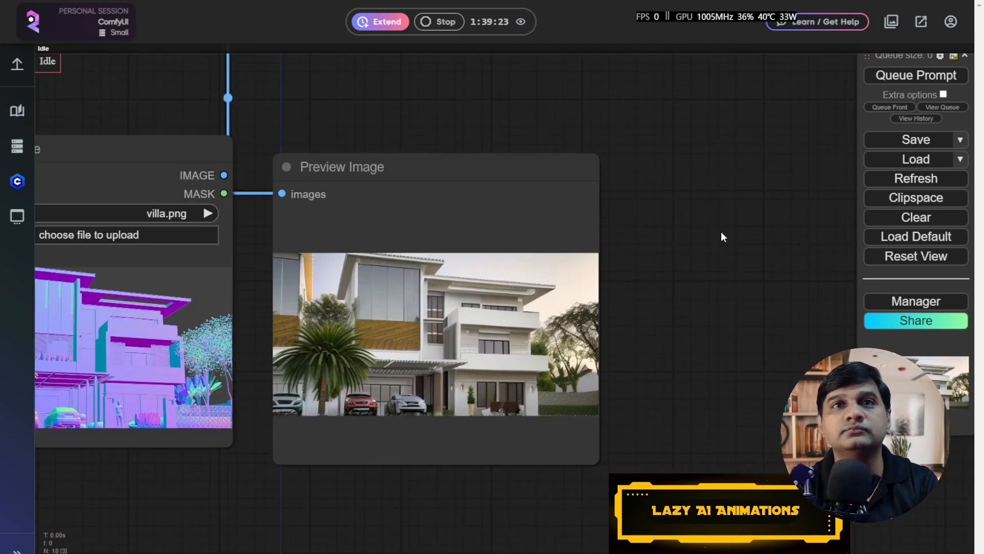
pyautogui.moveTo(657, 241); pyautogui.dragTo(784, 187)
pyautogui.scroll(3, 735, 225)
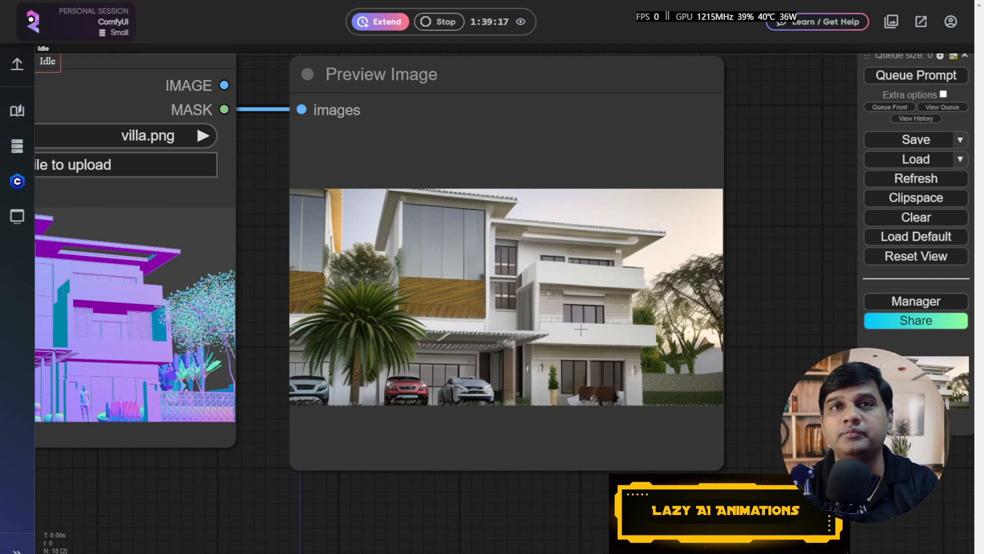
pyautogui.scroll(-4, 581, 329)
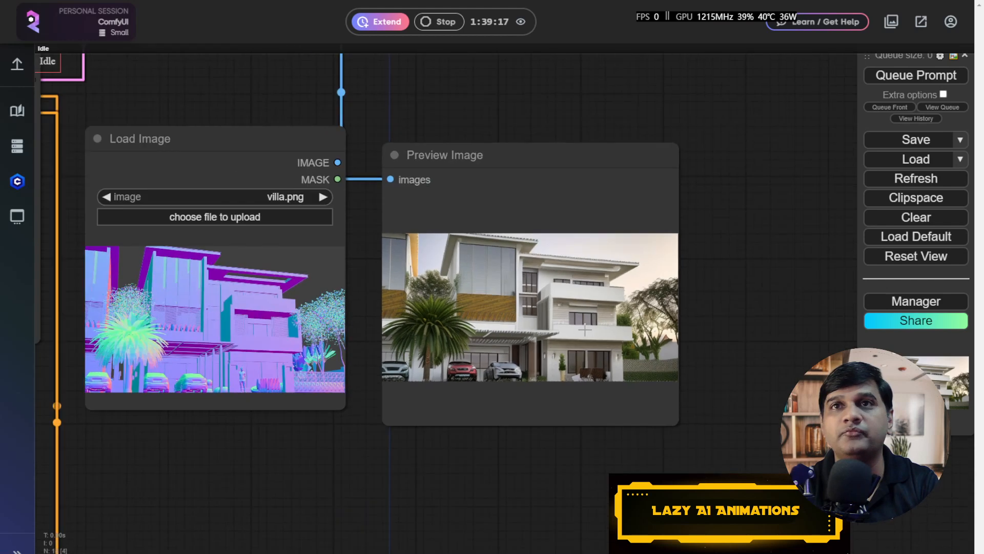
# Step: Generate another villa render and compare its windows and facade details closely with the normal-map image
pyautogui.click(916, 77)
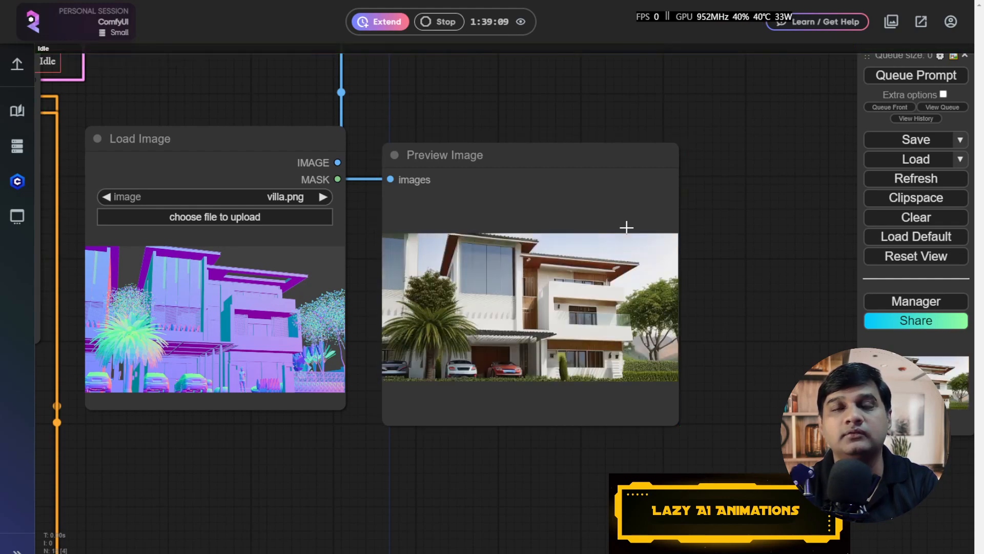
pyautogui.scroll(4, 596, 266)
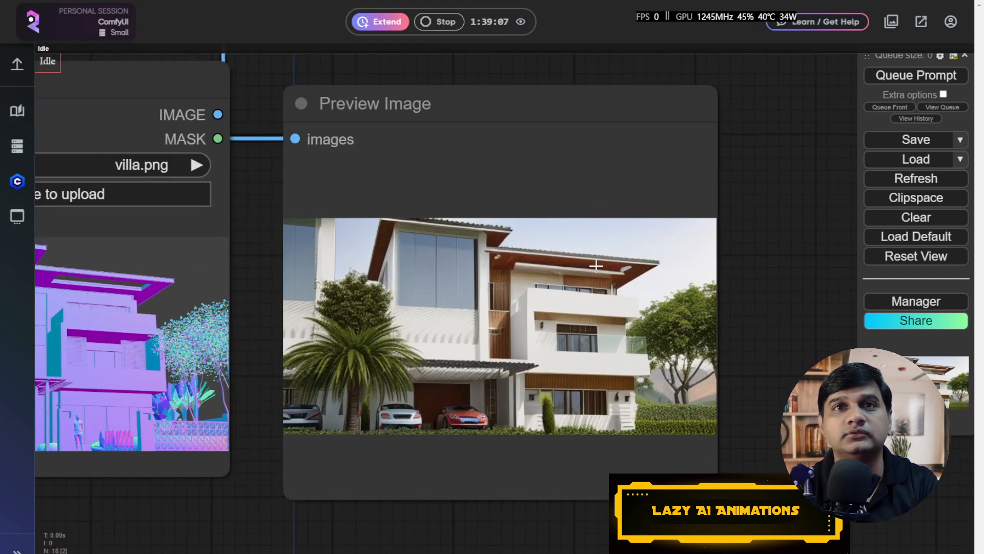
pyautogui.scroll(4, 597, 265)
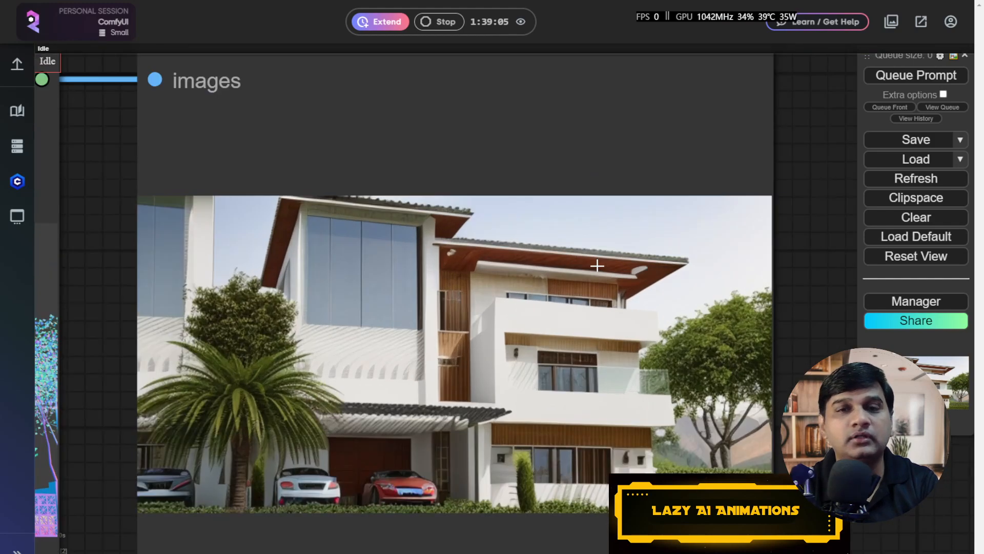
pyautogui.scroll(-13, 597, 265)
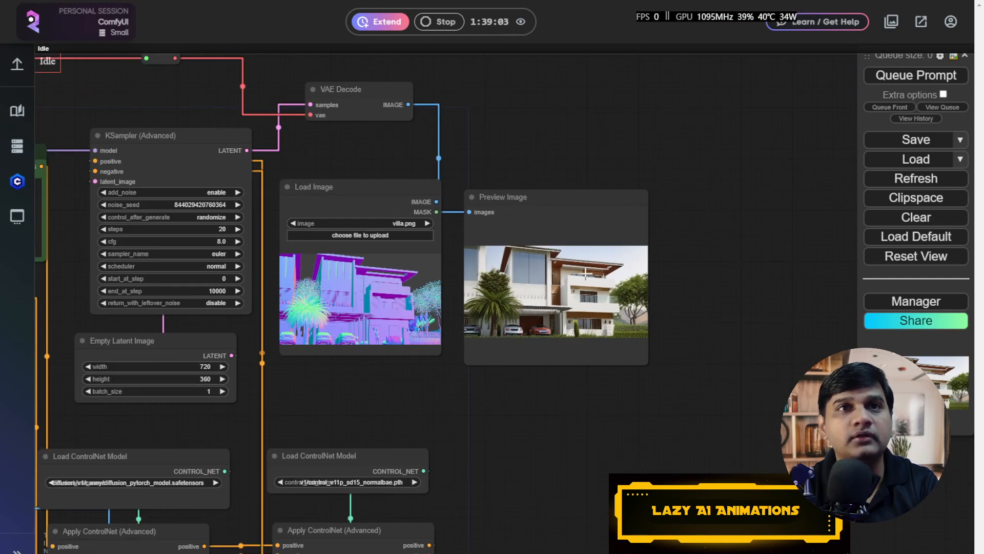
pyautogui.scroll(15, 513, 339)
pyautogui.scroll(-15, 514, 338)
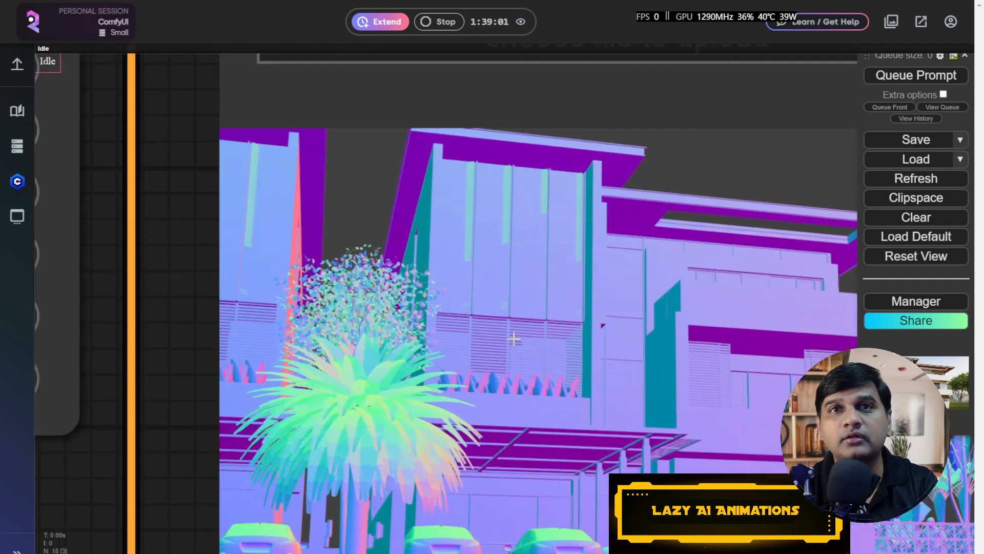
pyautogui.scroll(-2, 517, 338)
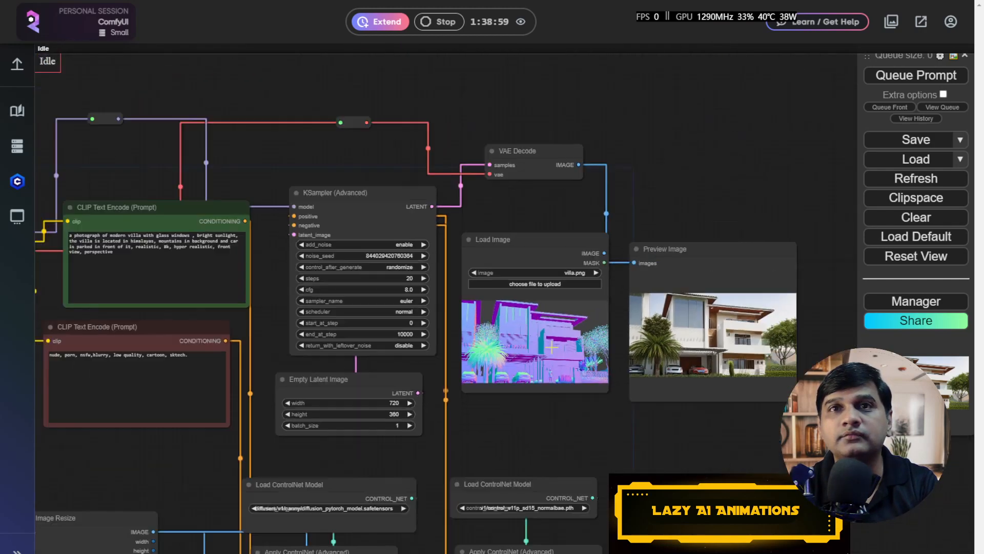
# Step: Set the strength of the canny Apply ControlNet (Advanced) node to 0.9
pyautogui.moveTo(579, 425); pyautogui.dragTo(712, 303)
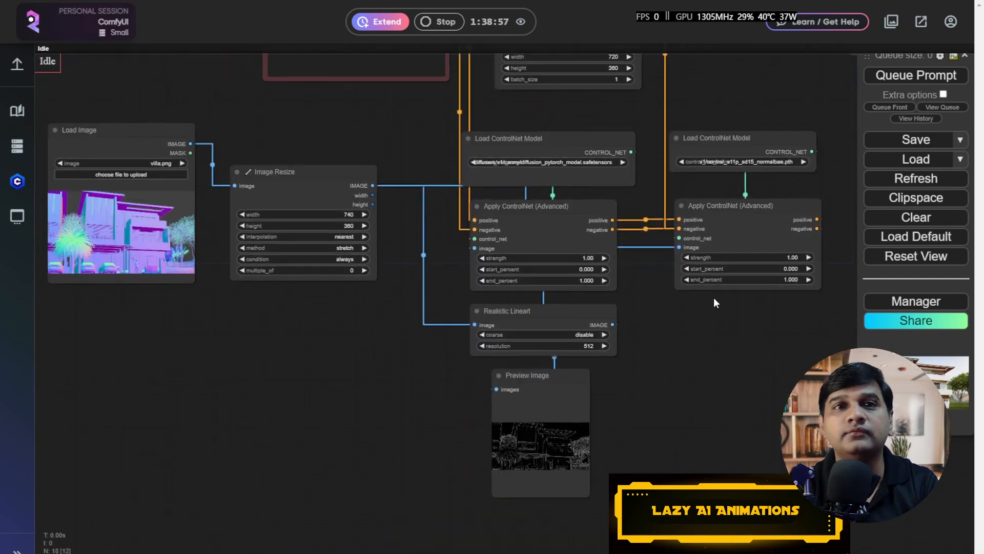
pyautogui.scroll(3, 395, 398)
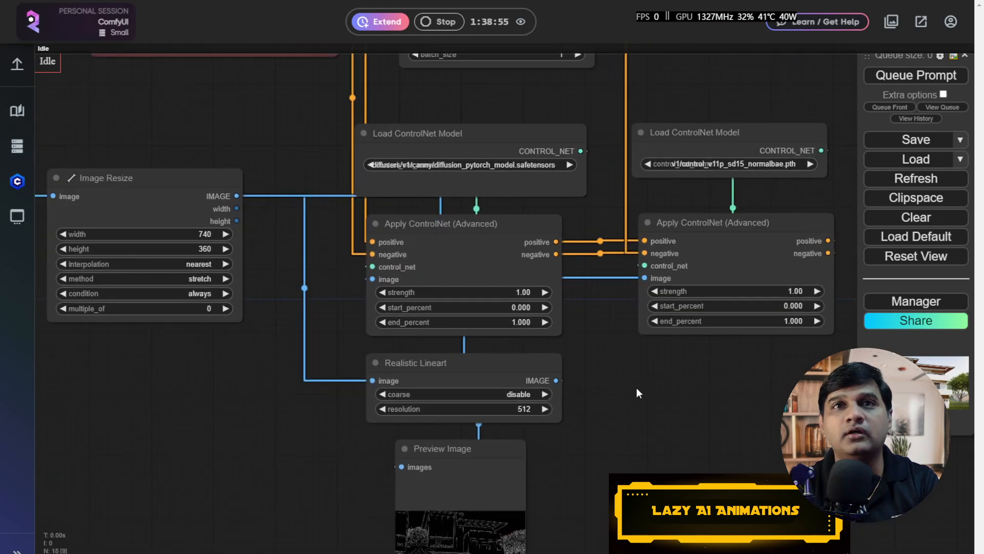
pyautogui.scroll(4, 639, 392)
pyautogui.click(463, 276)
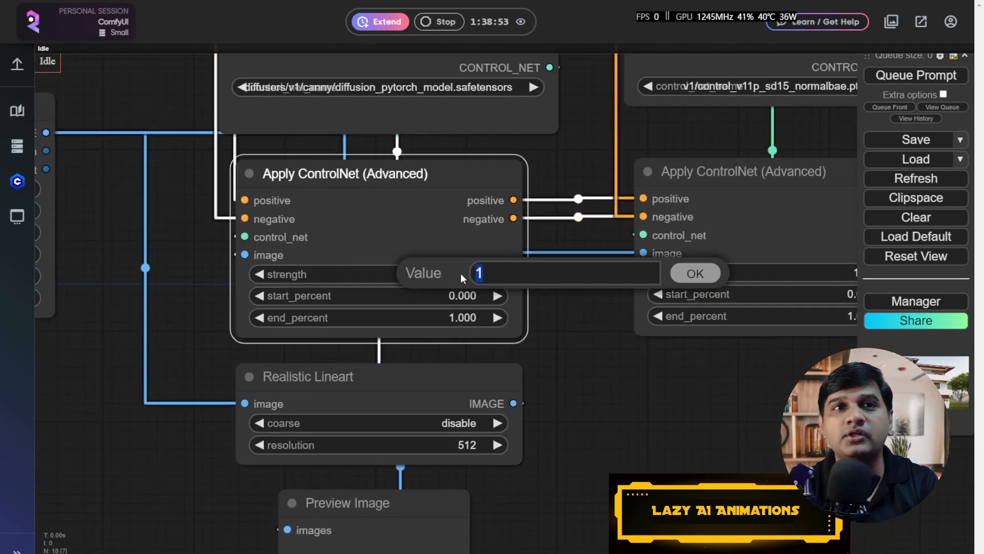
pyautogui.write('0.')
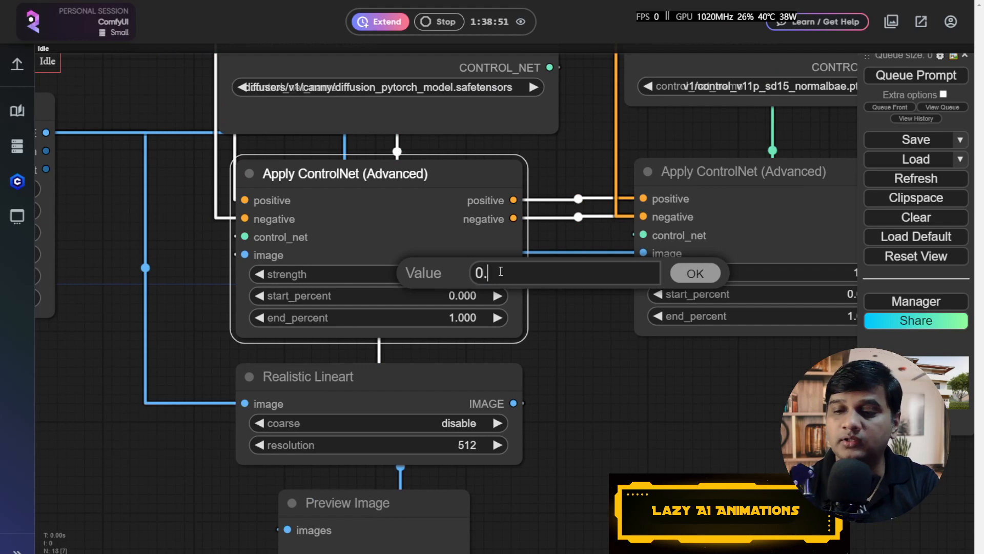
pyautogui.write('5')
pyautogui.press('Return')
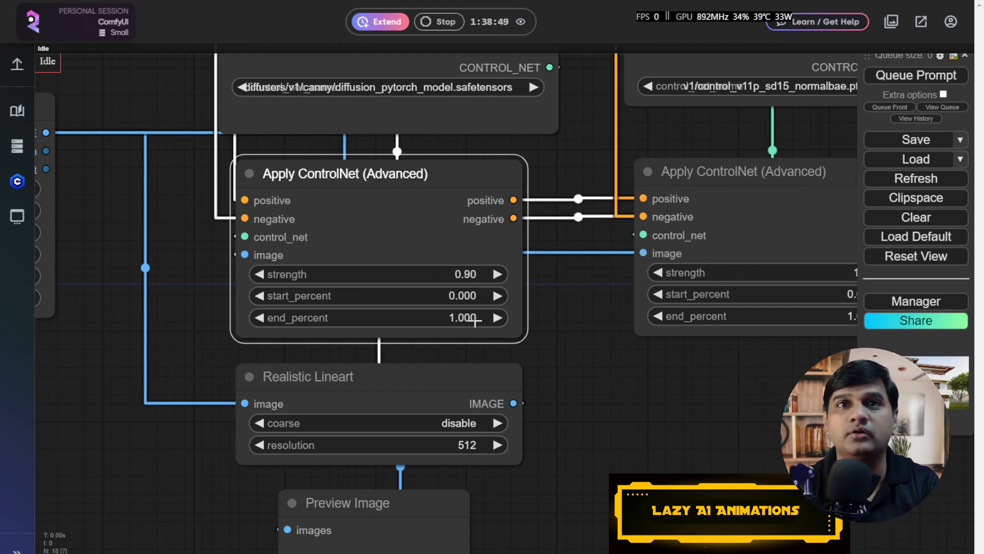
# Step: Set end_percent of the canny Apply ControlNet (Advanced) node to 0.8
pyautogui.click(475, 320)
pyautogui.write('0.8')
pyautogui.press('Return')
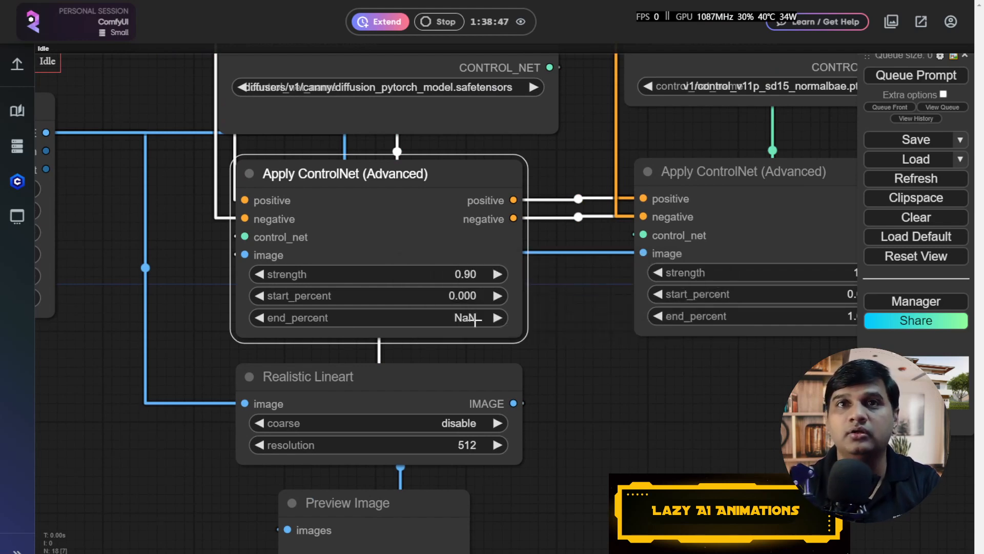
pyautogui.click(467, 317)
pyautogui.write('0.8')
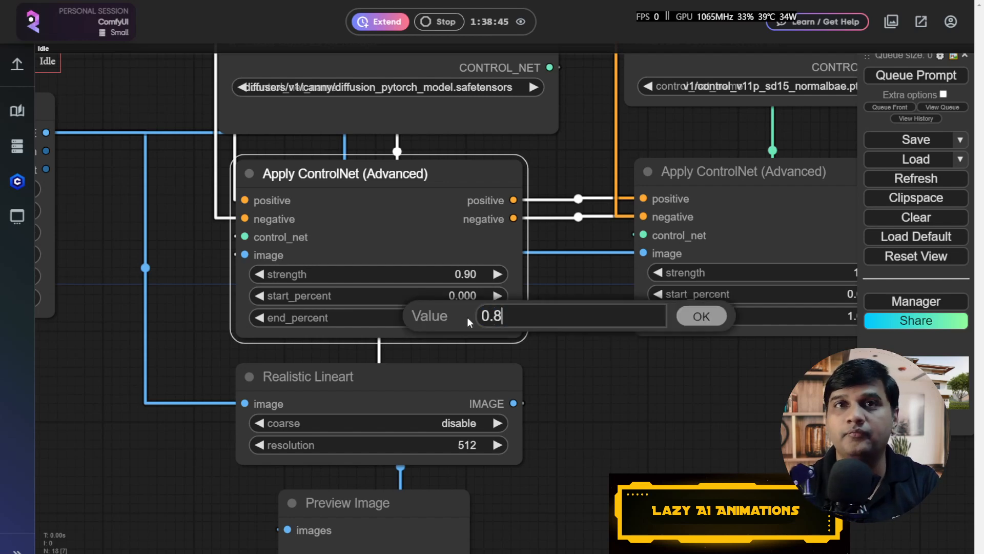
pyautogui.press('Return')
# Step: Set both strength and end_percent of the normalbae Apply ControlNet (Advanced) node to 0.8
pyautogui.moveTo(733, 425); pyautogui.dragTo(423, 461)
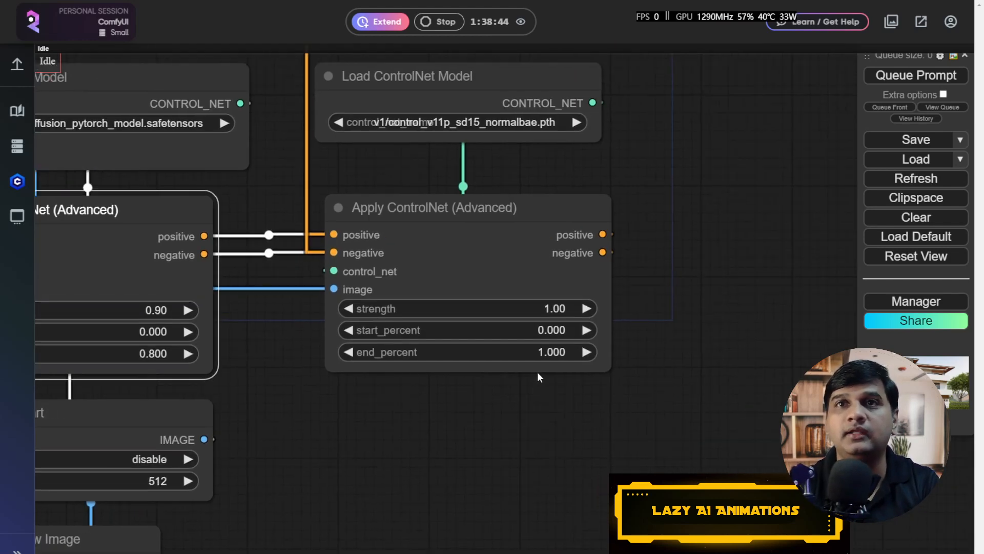
pyautogui.click(535, 313)
pyautogui.write('0.8')
pyautogui.press('Return')
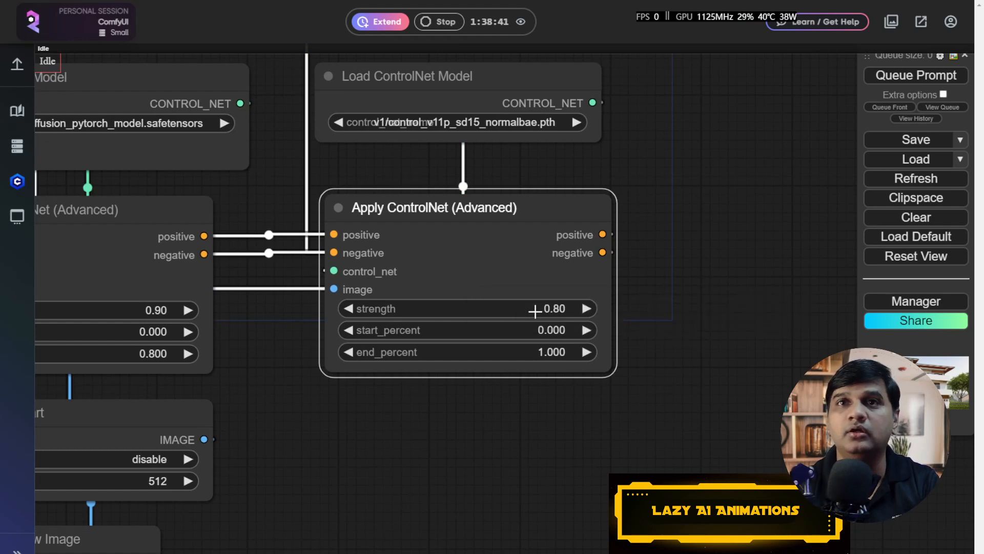
pyautogui.click(552, 352)
pyautogui.write('0.8')
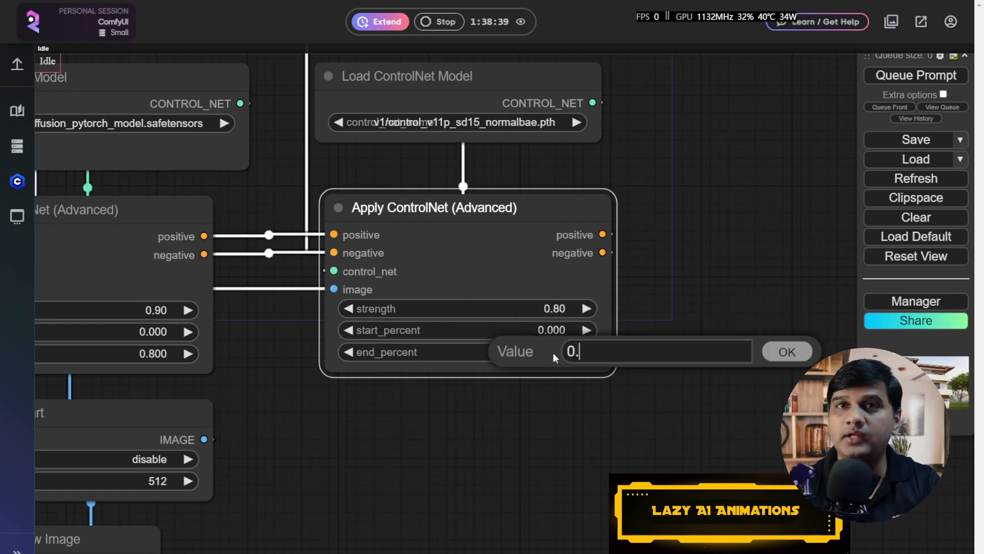
pyautogui.press('Return')
# Step: Set strength and end_percent of the normalbae Apply ControlNet (Advanced) node to 0.6
pyautogui.click(493, 312)
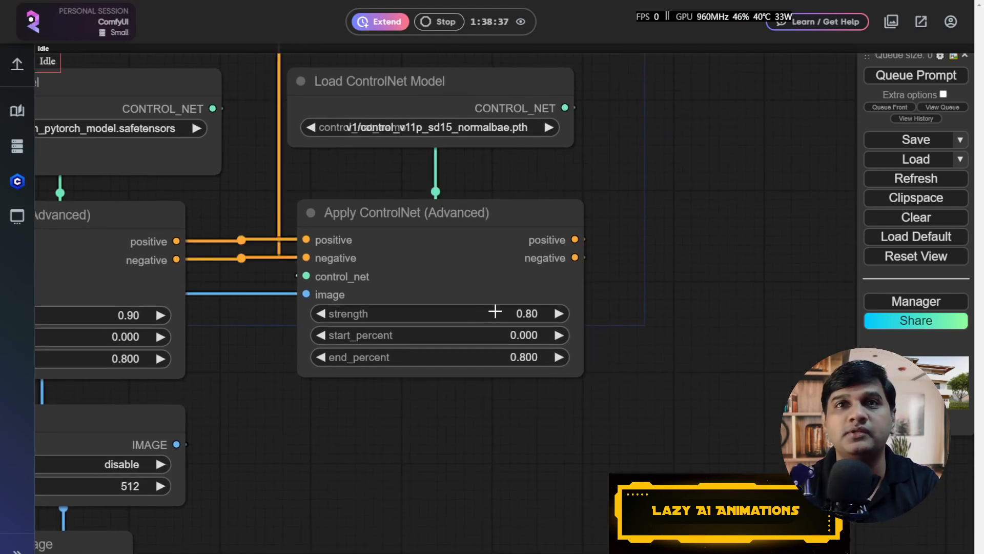
pyautogui.write('0.6')
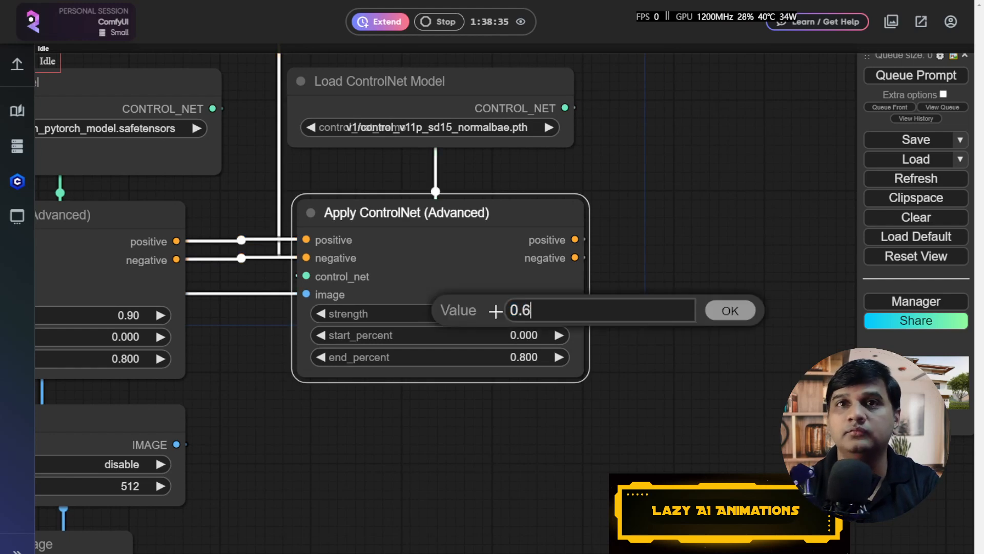
pyautogui.press('Return')
pyautogui.click(529, 362)
pyautogui.write('0.6')
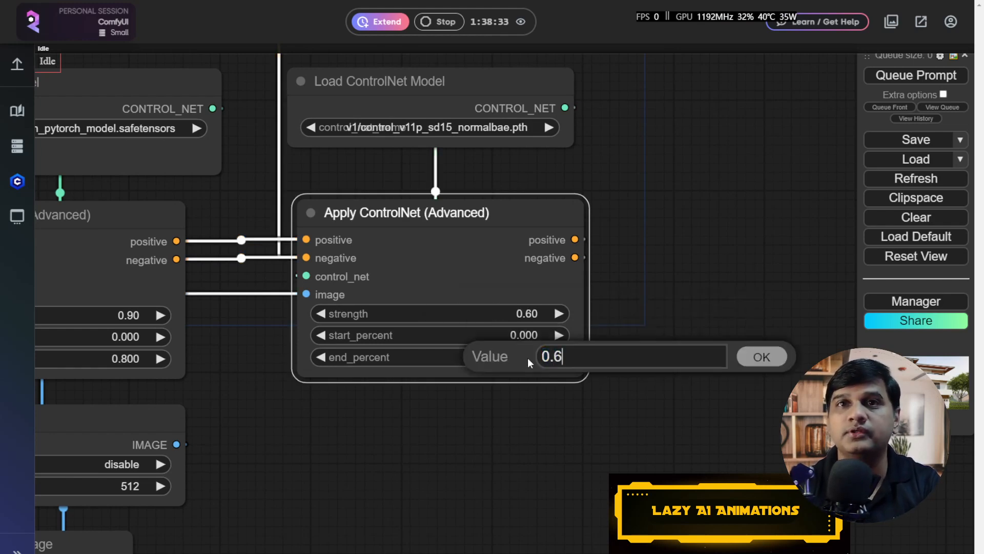
pyautogui.press('Return')
# Step: Generate a villa render with the reduced ControlNet influence and view it beside the source normal map
pyautogui.scroll(-5, 623, 428)
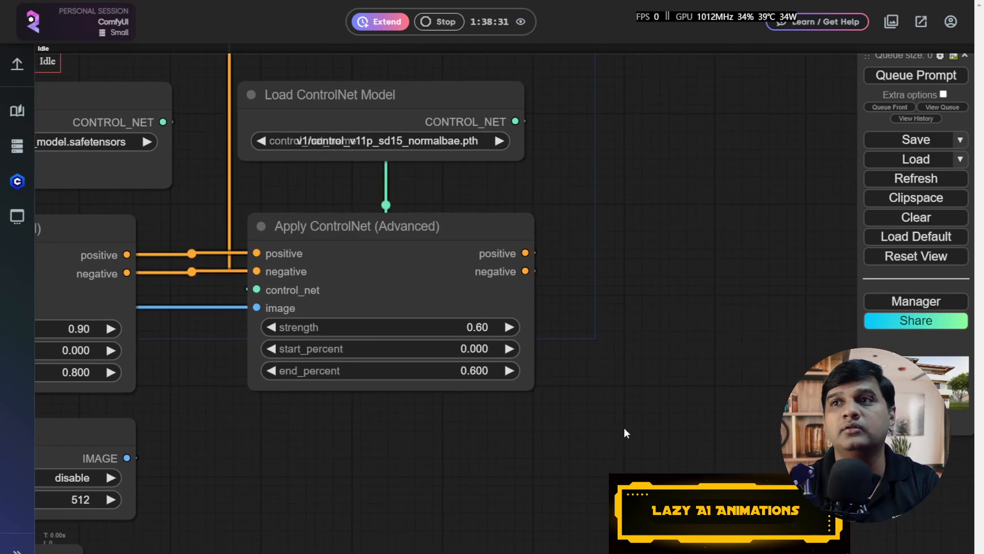
pyautogui.scroll(2, 610, 341)
pyautogui.moveTo(610, 341); pyautogui.dragTo(559, 359)
pyautogui.click(916, 75)
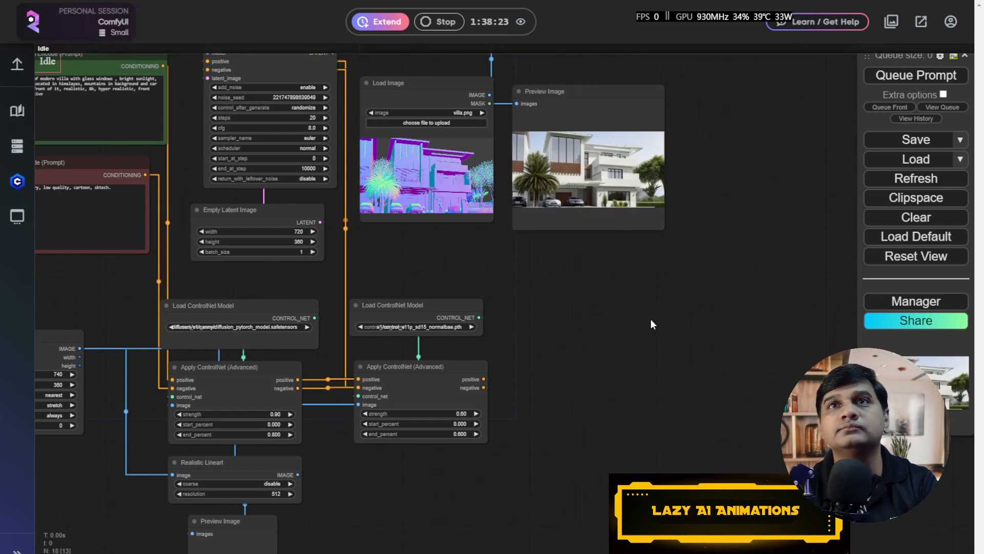
pyautogui.scroll(5, 614, 293)
pyautogui.moveTo(589, 220); pyautogui.dragTo(600, 464)
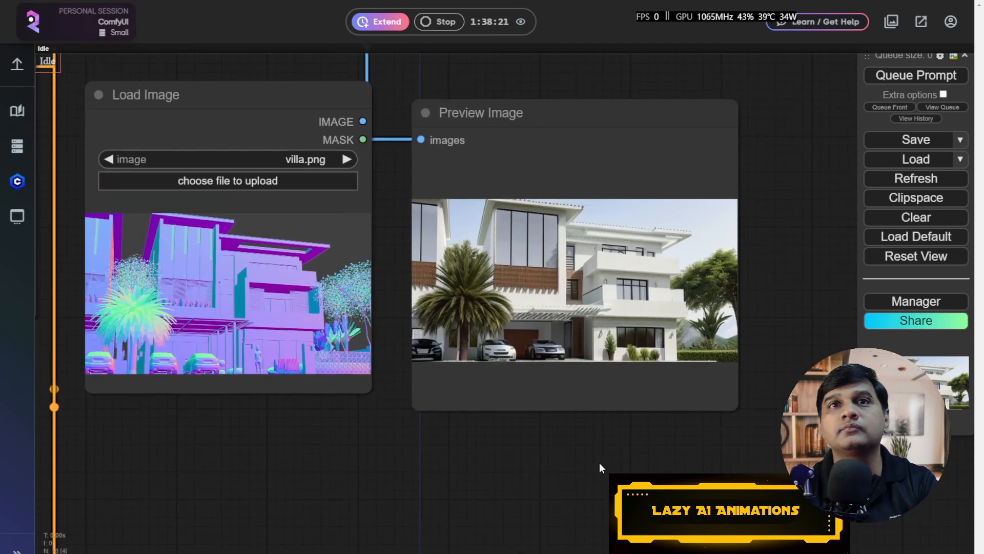
# Step: Generate two more villa renders with the same ControlNet settings and inspect the last one up close
pyautogui.click(904, 77)
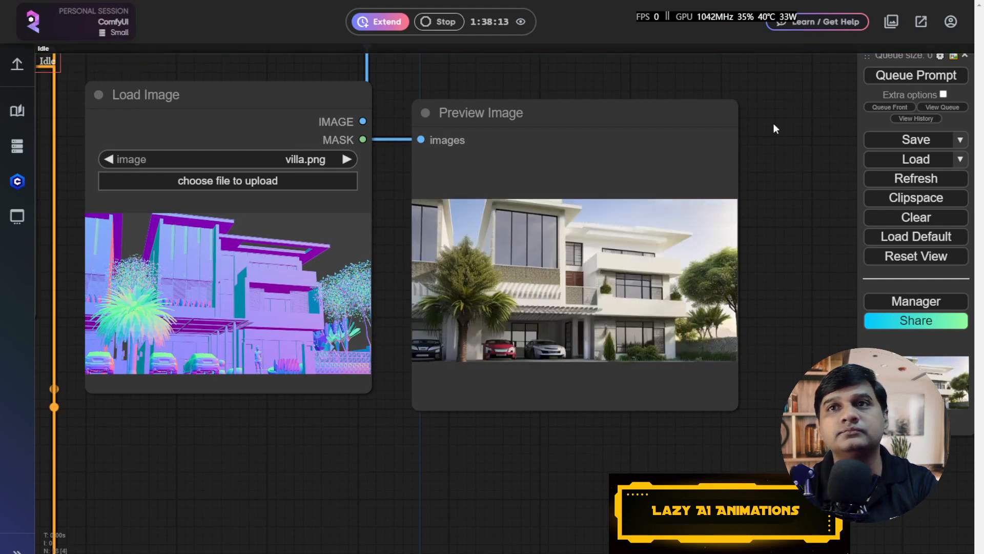
pyautogui.click(912, 81)
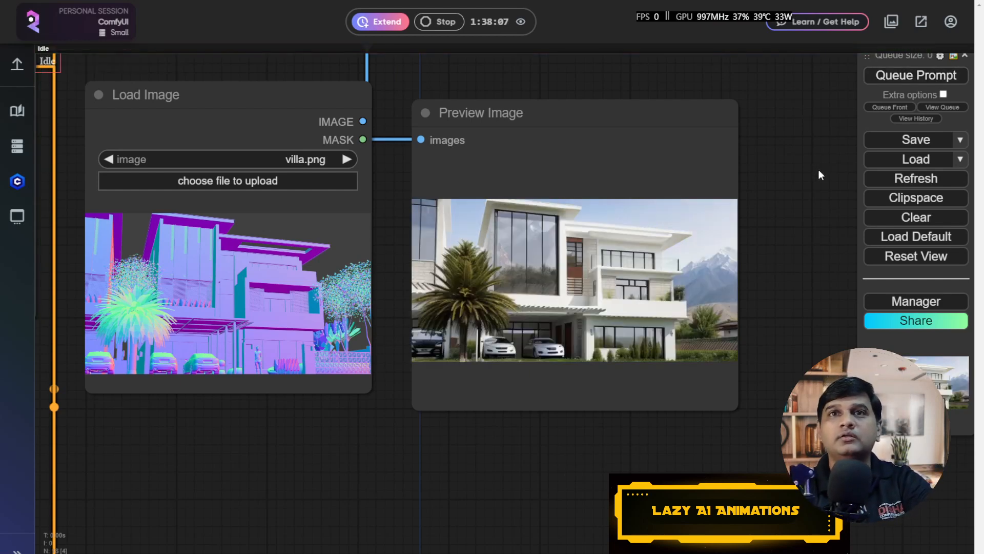
pyautogui.scroll(4, 646, 307)
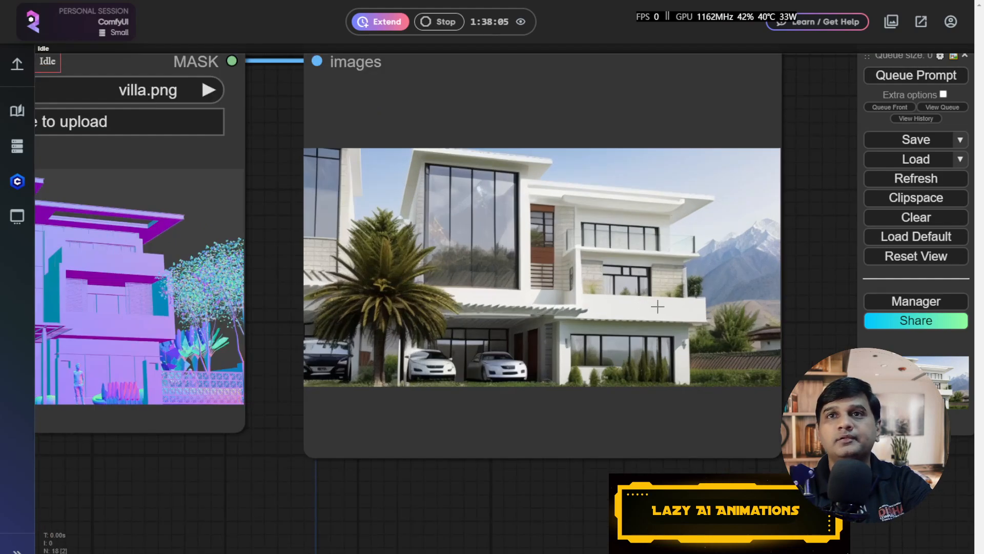
# Step: Add an easy ipadapterApply node from the IPAdapter node's ipadapter input, shift it toward the image loader, and select the original IPAdapter node
pyautogui.moveTo(567, 235); pyautogui.dragTo(519, 225)
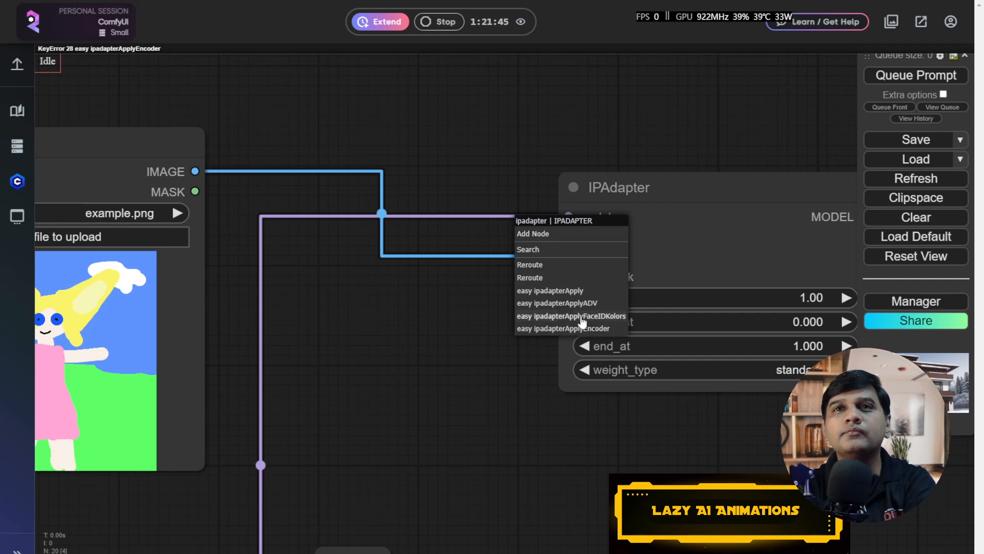
pyautogui.click(582, 292)
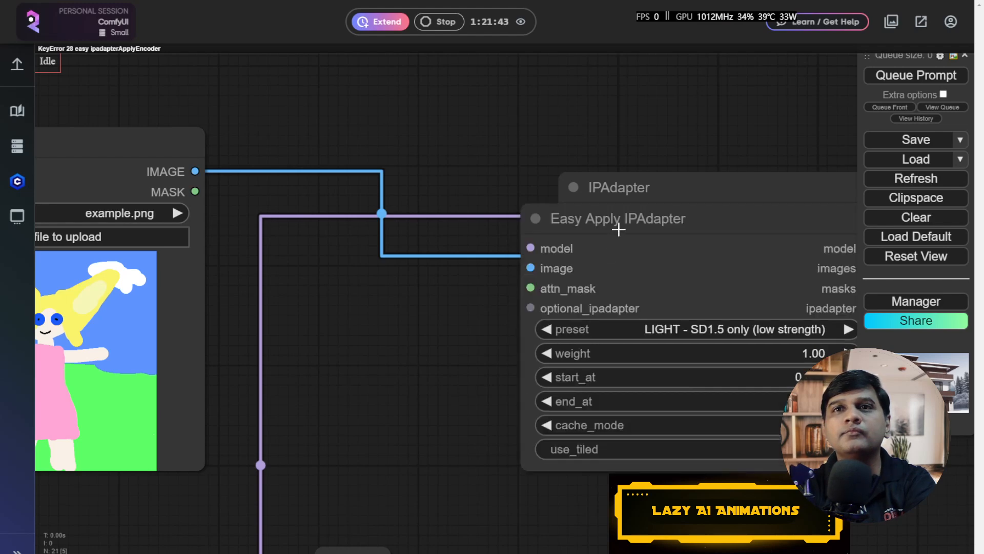
pyautogui.moveTo(619, 229); pyautogui.dragTo(589, 229)
pyautogui.click(650, 185)
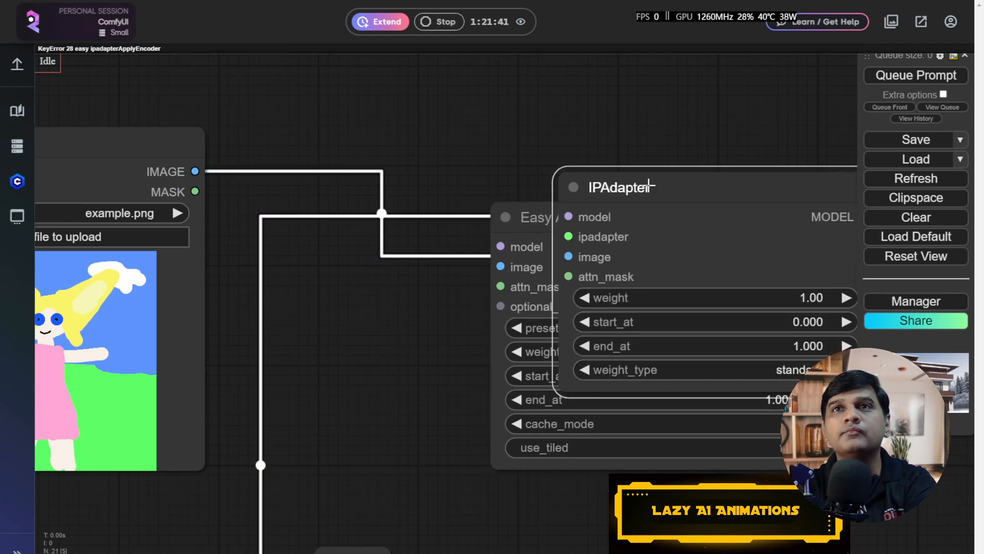
# Step: Delete the original IPAdapter node and connect the upper Load Image node's IMAGE output to the image input of Easy Apply IPAdapter
pyautogui.press('Delete')
pyautogui.moveTo(631, 216); pyautogui.dragTo(519, 155)
pyautogui.scroll(-3, 523, 207)
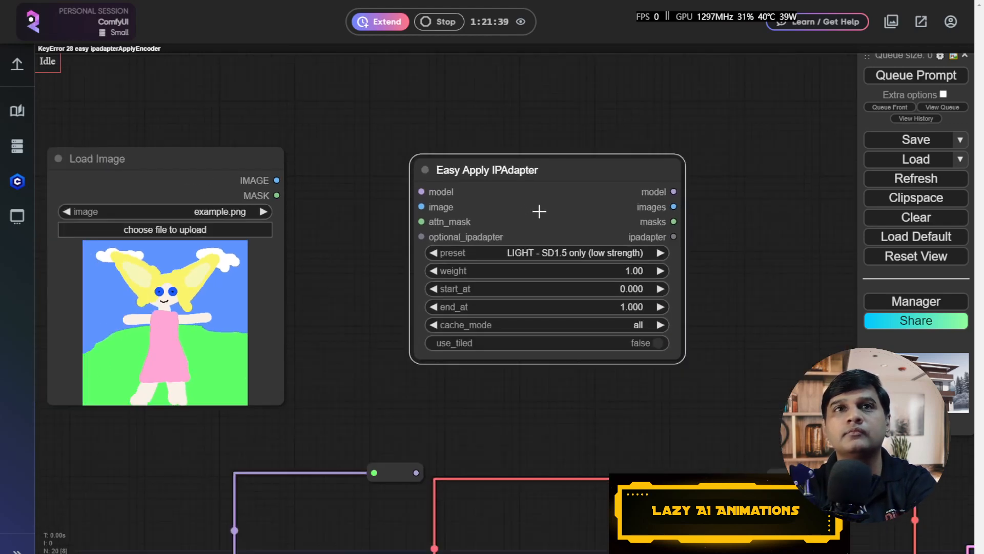
pyautogui.moveTo(333, 211); pyautogui.dragTo(380, 189)
pyautogui.moveTo(317, 160); pyautogui.dragTo(464, 186)
pyautogui.scroll(-4, 393, 287)
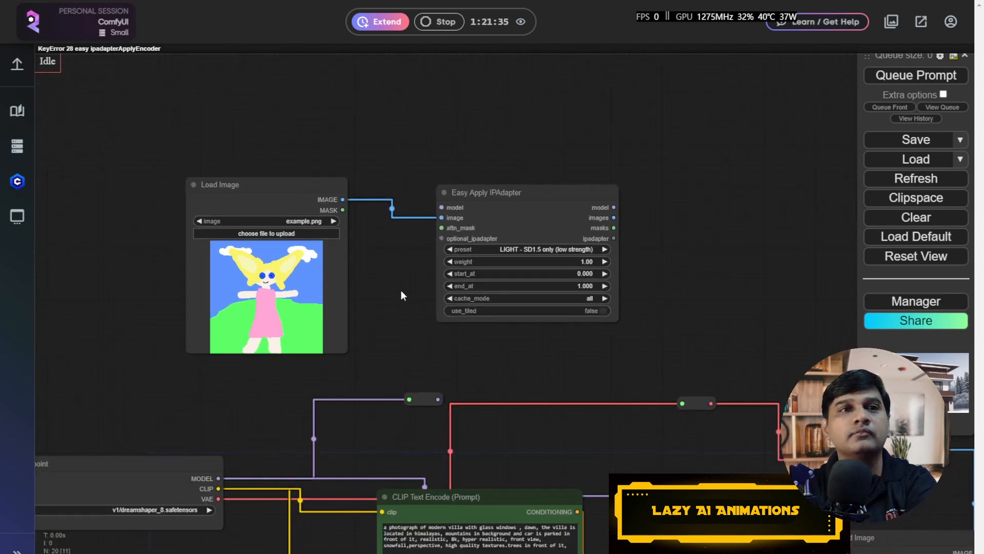
# Step: Route the Load Checkpoint MODEL output through Easy Apply IPAdapter into the KSampler (Advanced) model input
pyautogui.moveTo(395, 297); pyautogui.dragTo(410, 280)
pyautogui.moveTo(234, 462); pyautogui.dragTo(457, 191)
pyautogui.moveTo(758, 228); pyautogui.dragTo(574, 190)
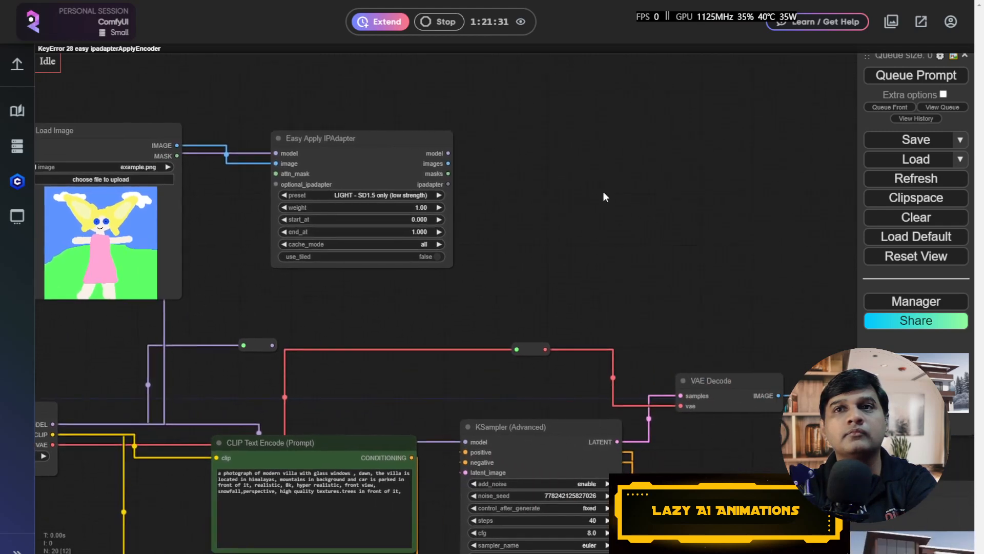
pyautogui.moveTo(451, 149); pyautogui.dragTo(462, 442)
# Step: Generate a villa render with example.png as the IPAdapter reference image and inspect the result in the preview
pyautogui.moveTo(515, 256); pyautogui.dragTo(630, 237)
pyautogui.scroll(2, 630, 236)
pyautogui.click(925, 77)
pyautogui.moveTo(641, 167); pyautogui.dragTo(689, 173)
pyautogui.scroll(-4, 689, 173)
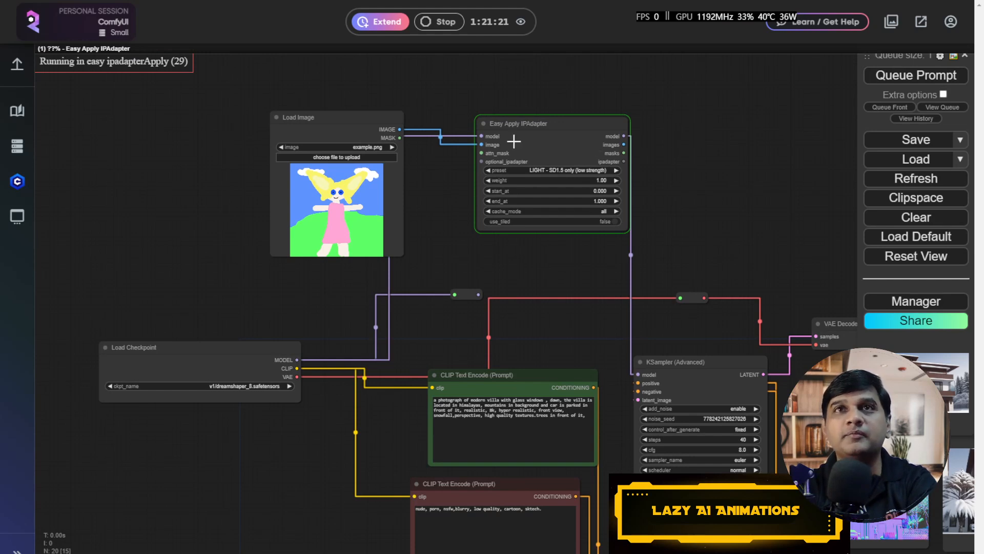
pyautogui.moveTo(709, 186); pyautogui.dragTo(577, 138)
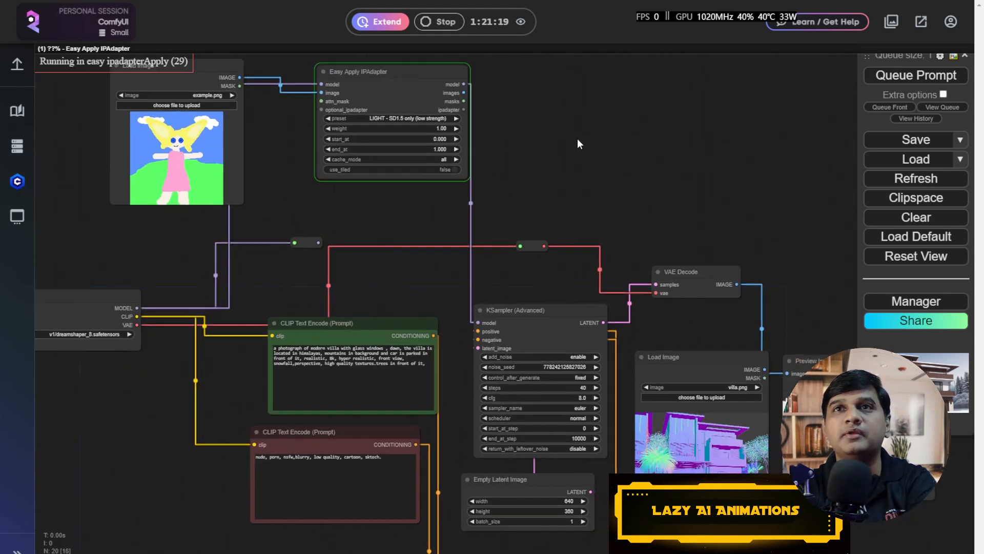
pyautogui.scroll(-3, 589, 175)
pyautogui.moveTo(712, 151); pyautogui.dragTo(664, 147)
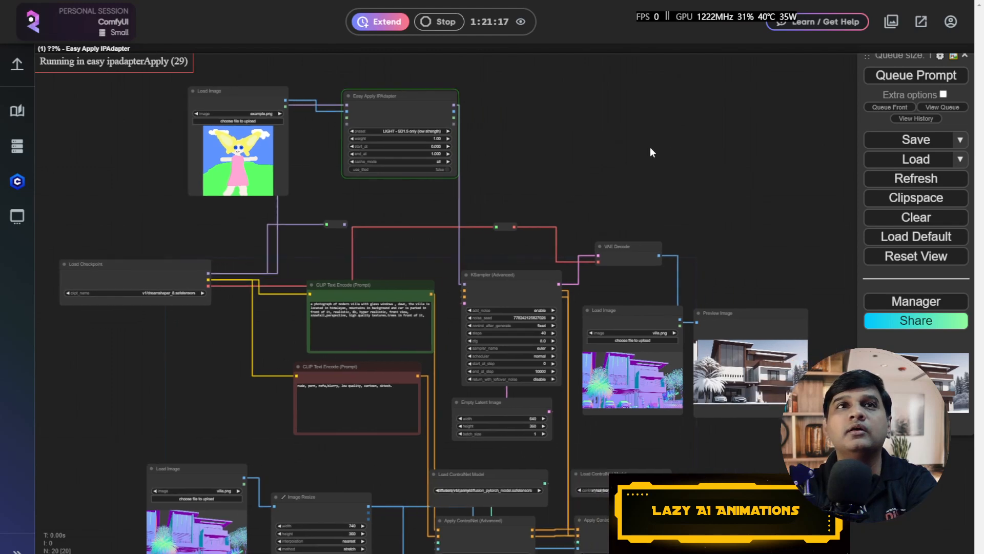
pyautogui.scroll(6, 207, 148)
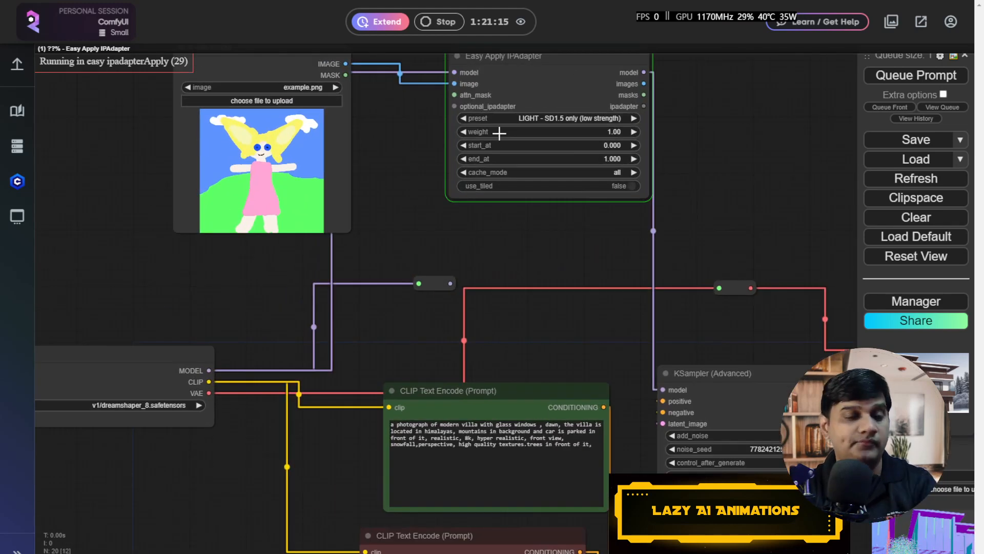
pyautogui.moveTo(740, 173); pyautogui.dragTo(574, 187)
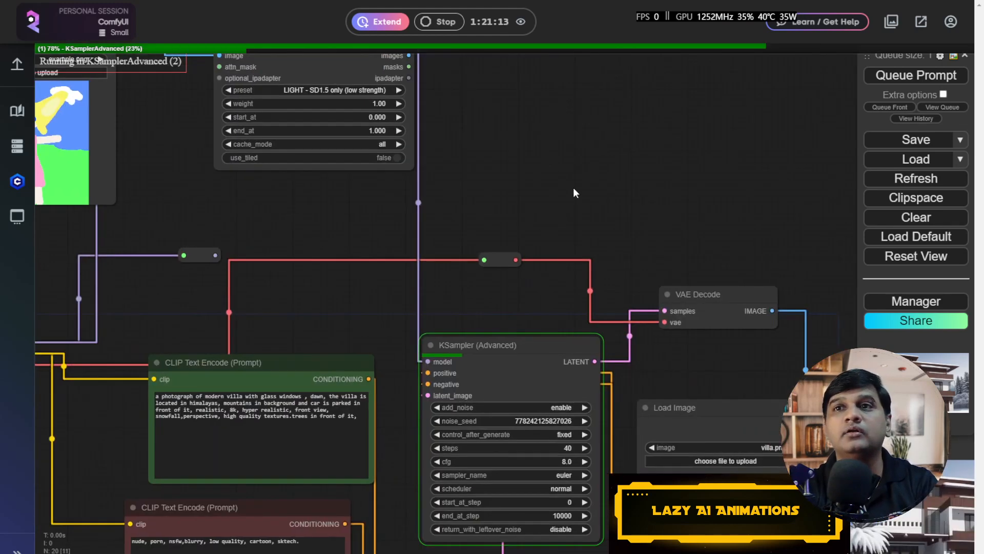
pyautogui.scroll(-3, 574, 186)
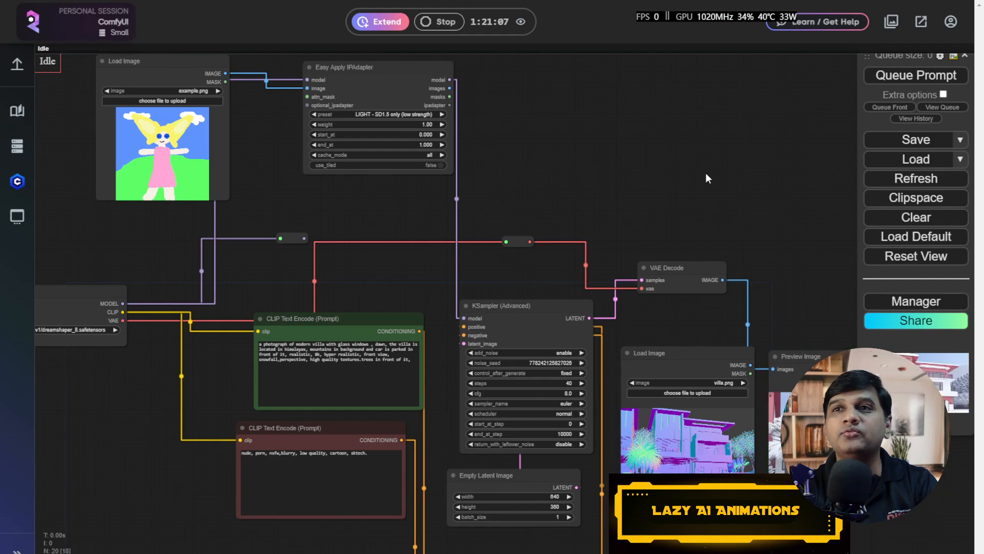
pyautogui.moveTo(705, 174); pyautogui.dragTo(618, 144)
pyautogui.scroll(5, 704, 259)
pyautogui.scroll(-10, 723, 231)
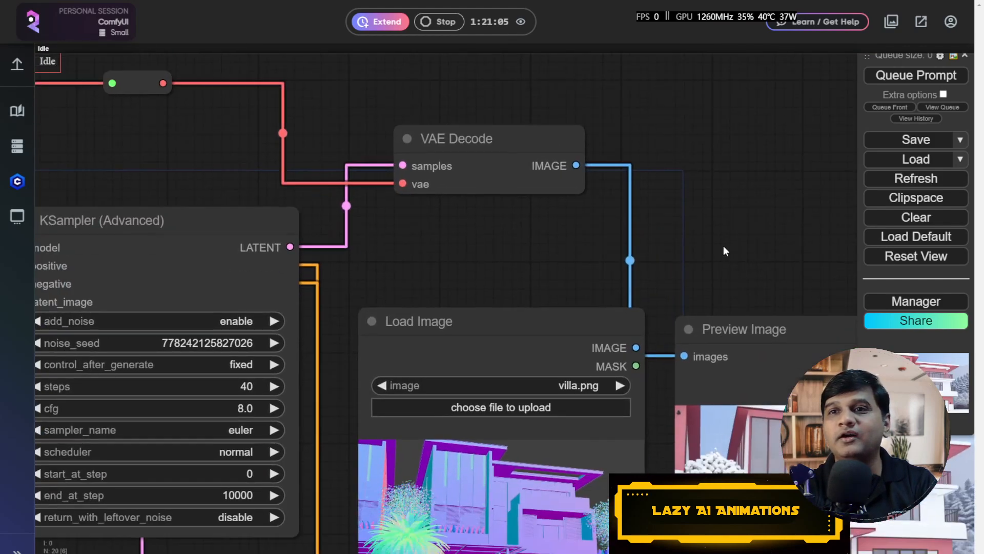
pyautogui.scroll(5, 792, 344)
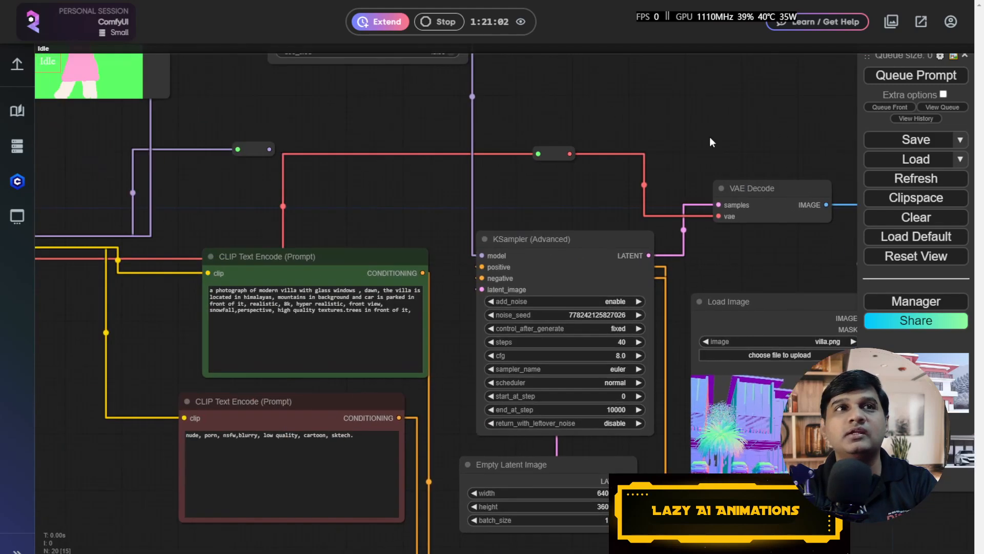
# Step: Remove the word "snowfall" and its comma from the positive CLIP Text Encode prompt
pyautogui.moveTo(261, 120); pyautogui.dragTo(451, 144)
pyautogui.moveTo(235, 172); pyautogui.dragTo(208, 142)
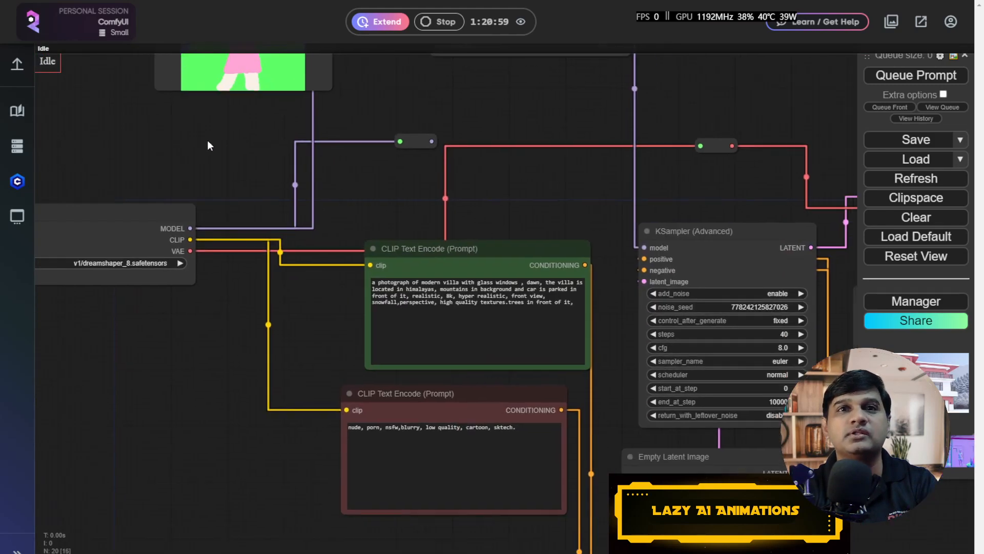
pyautogui.scroll(7, 317, 292)
pyautogui.moveTo(317, 292); pyautogui.dragTo(221, 288)
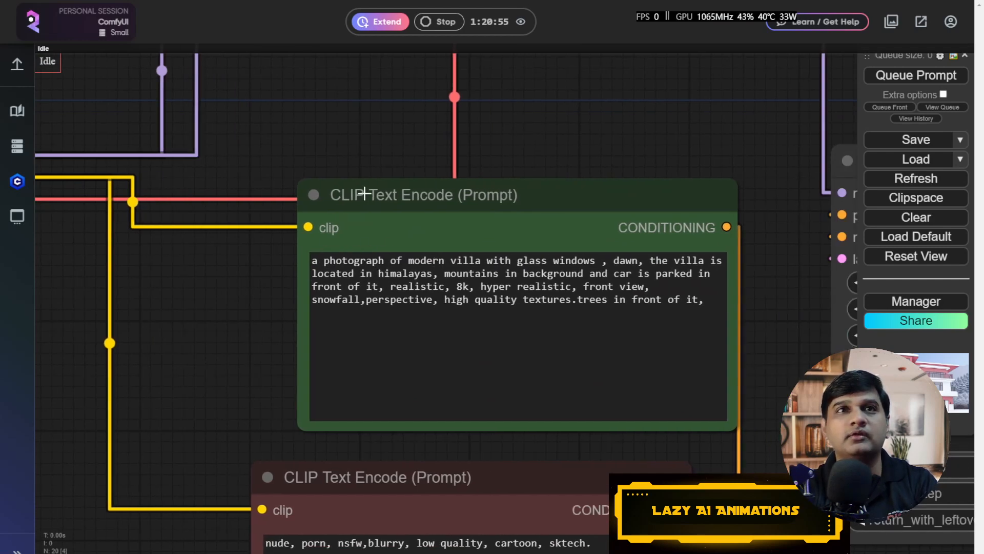
pyautogui.moveTo(398, 194); pyautogui.dragTo(387, 194)
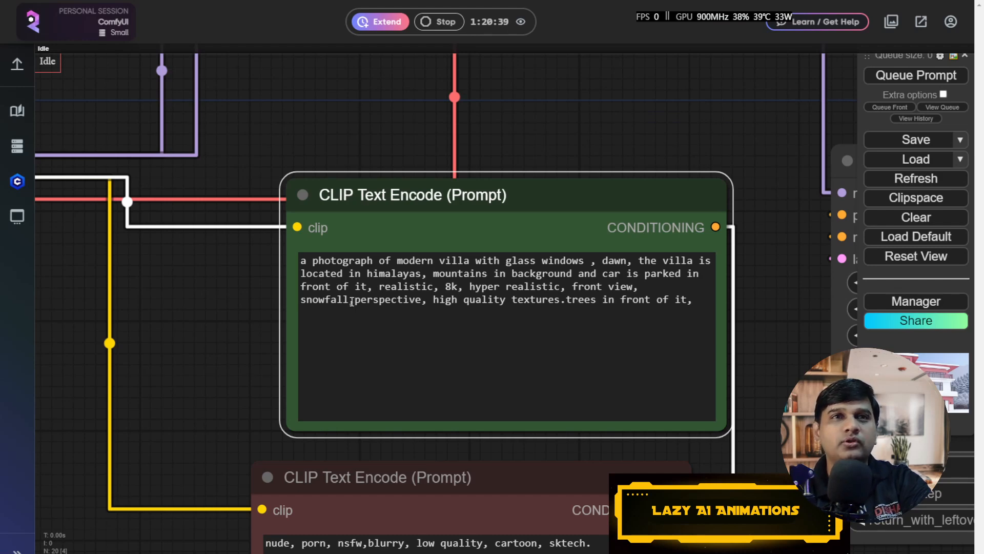
pyautogui.moveTo(350, 301); pyautogui.dragTo(294, 300)
pyautogui.press('BackSpace')
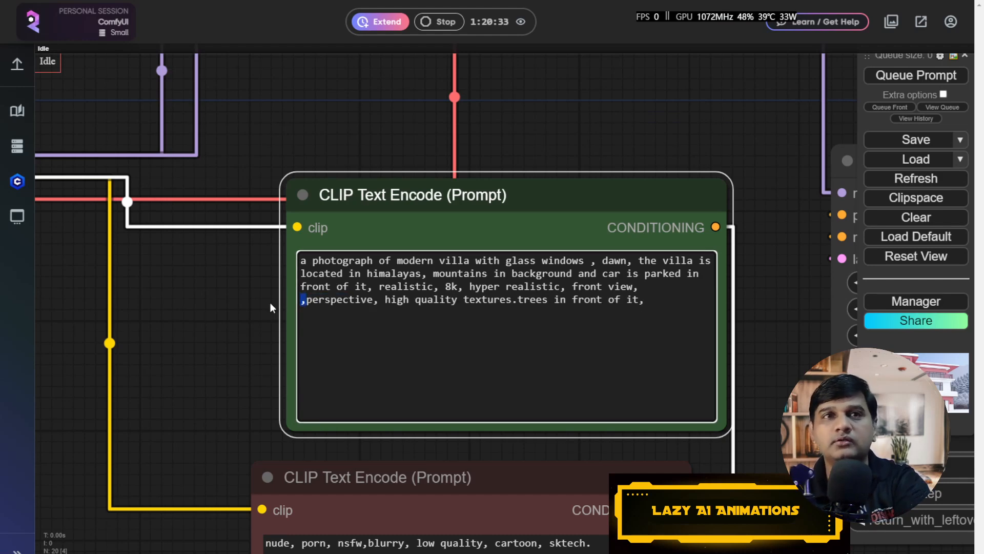
pyautogui.press('BackSpace')
pyautogui.moveTo(629, 123); pyautogui.dragTo(696, 149)
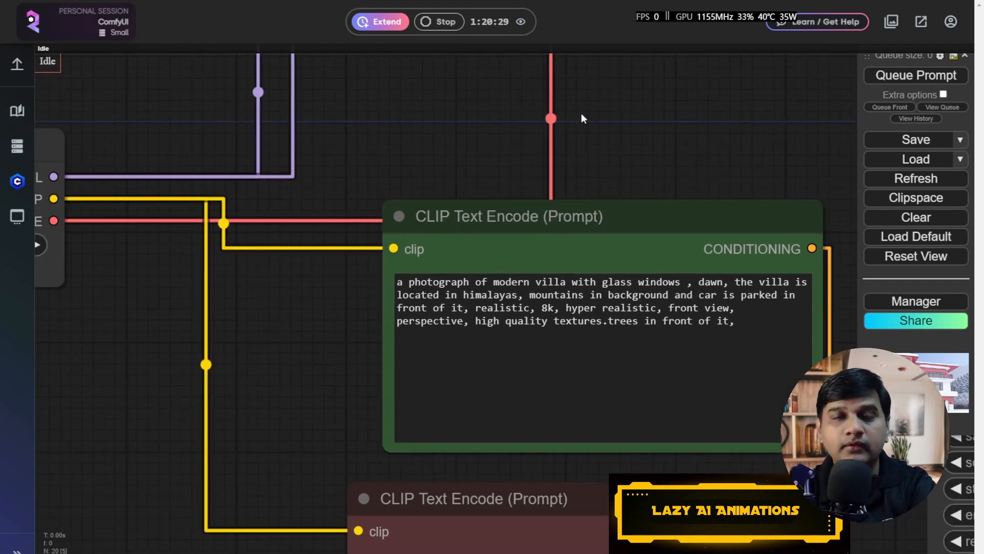
# Step: Leave full-screen mode, switch to the Civitai browser tab and open google.com there
pyautogui.press('F11')
pyautogui.click(241, 19)
pyautogui.click(360, 35)
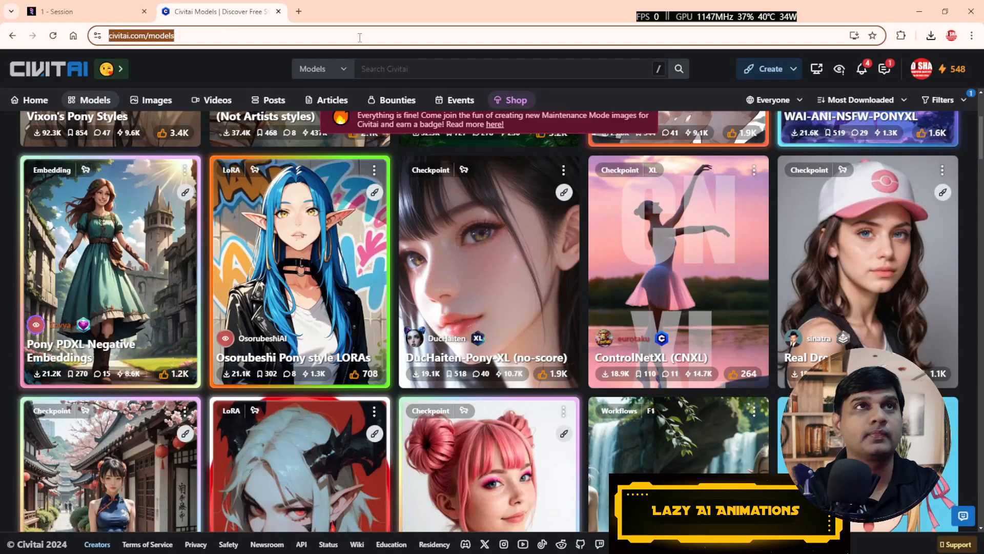
pyautogui.write('google')
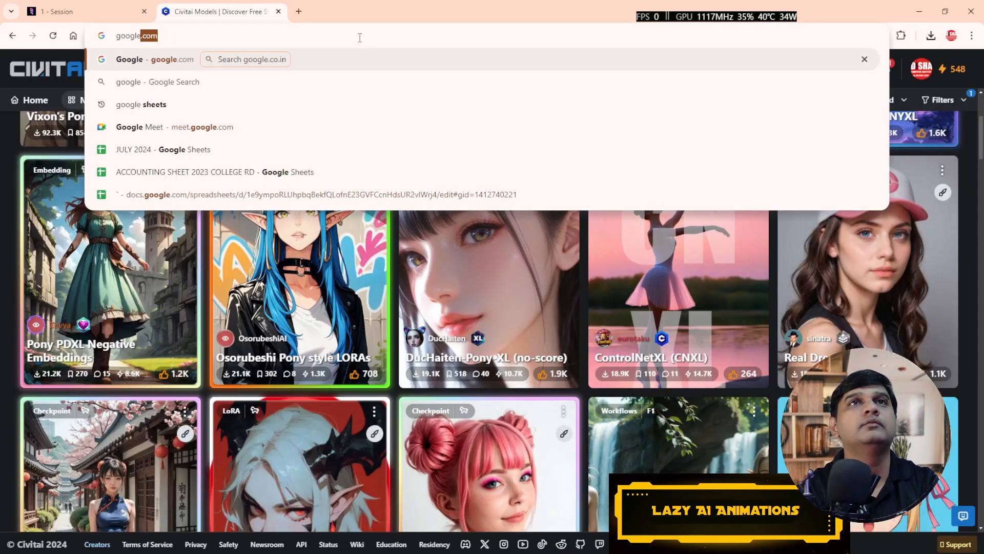
pyautogui.press('Return')
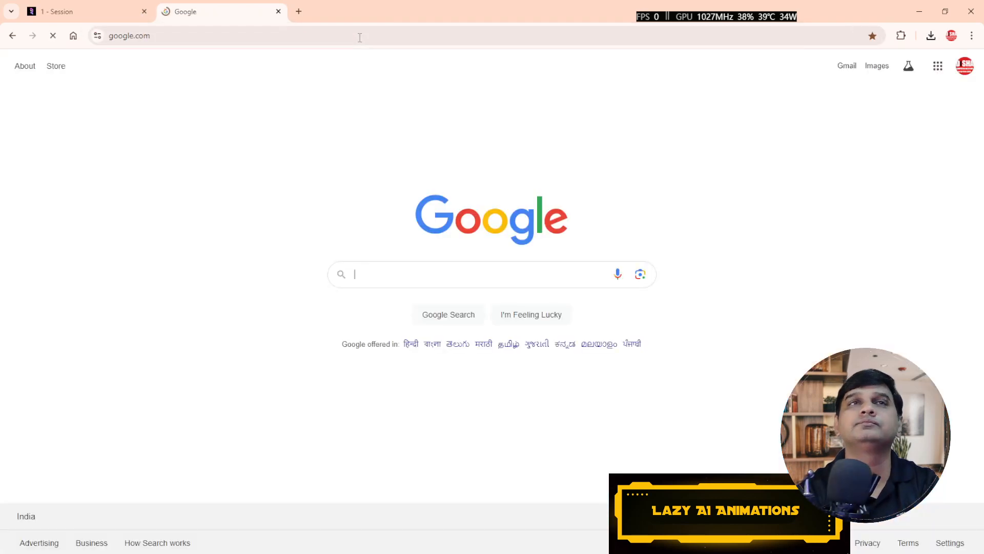
# Step: Search Google for "modern villa design" to find a style reference image
pyautogui.click(449, 274)
pyautogui.click(449, 273)
pyautogui.write('tein')
pyautogui.press('BackSpace')
pyautogui.press('BackSpace')
pyautogui.press('BackSpace')
pyautogui.press('BackSpace')
pyautogui.press('BackSpace')
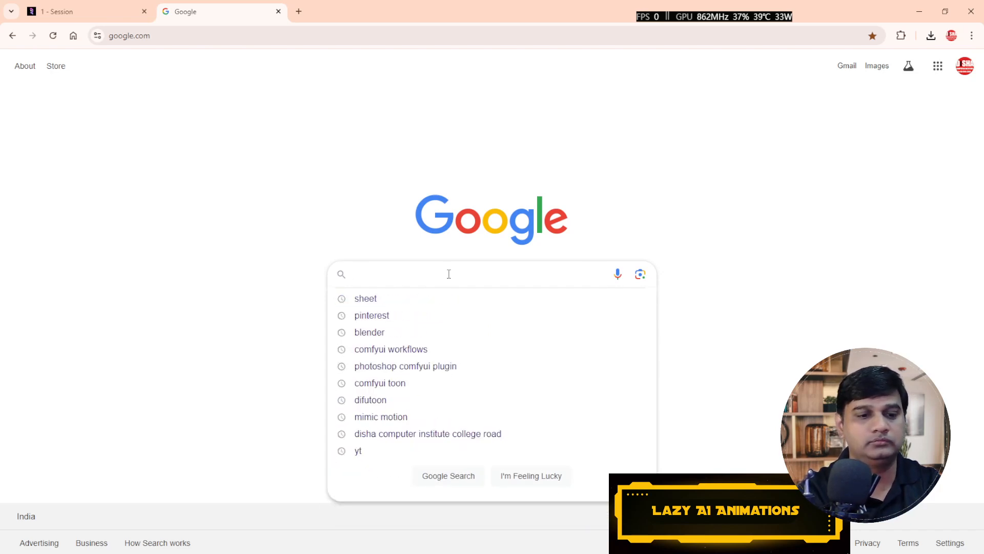
pyautogui.write('t')
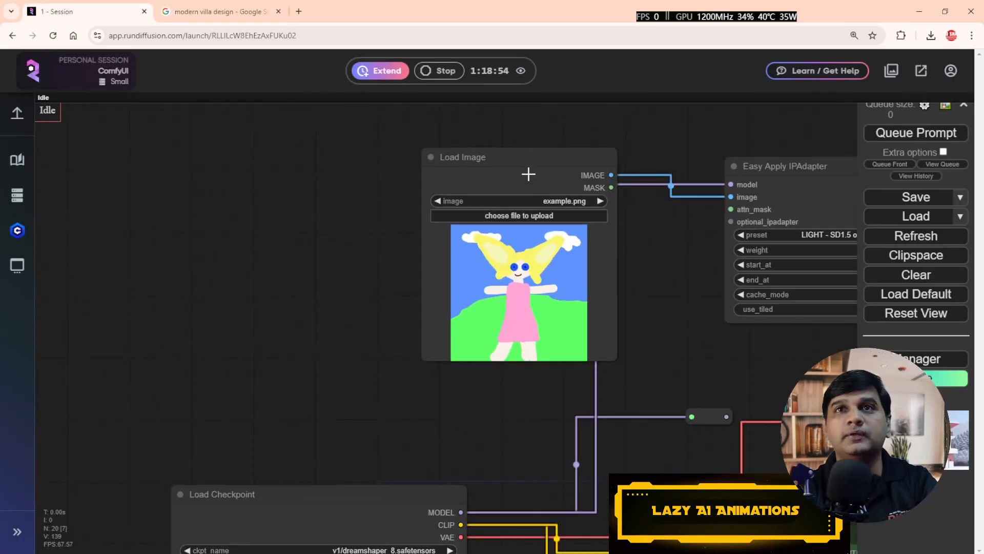
# Step: Return to ComfyUI and load style.PNG from the Desktop into the Load Image node feeding Easy Apply IPAdapter
pyautogui.moveTo(529, 174); pyautogui.dragTo(432, 157)
pyautogui.click(459, 212)
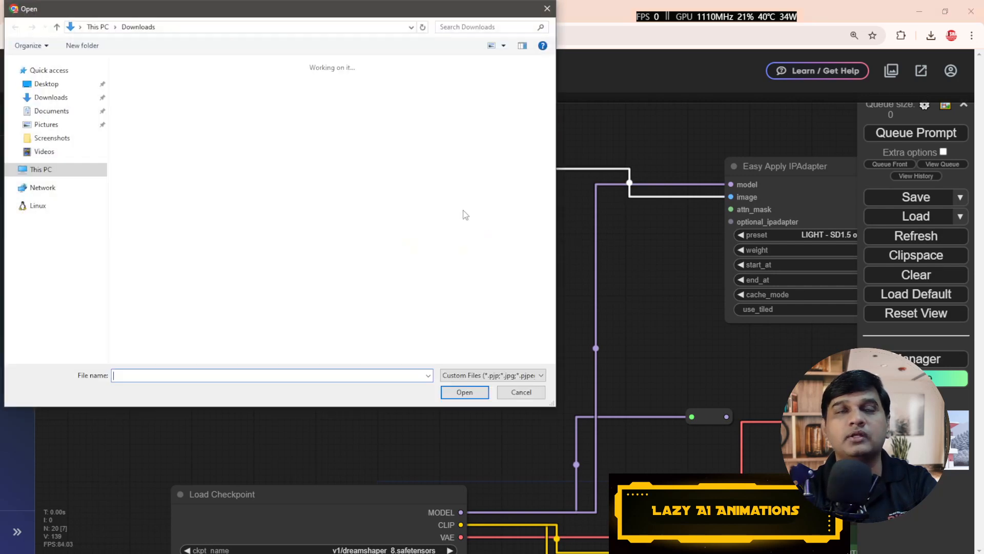
pyautogui.click(51, 101)
pyautogui.click(56, 116)
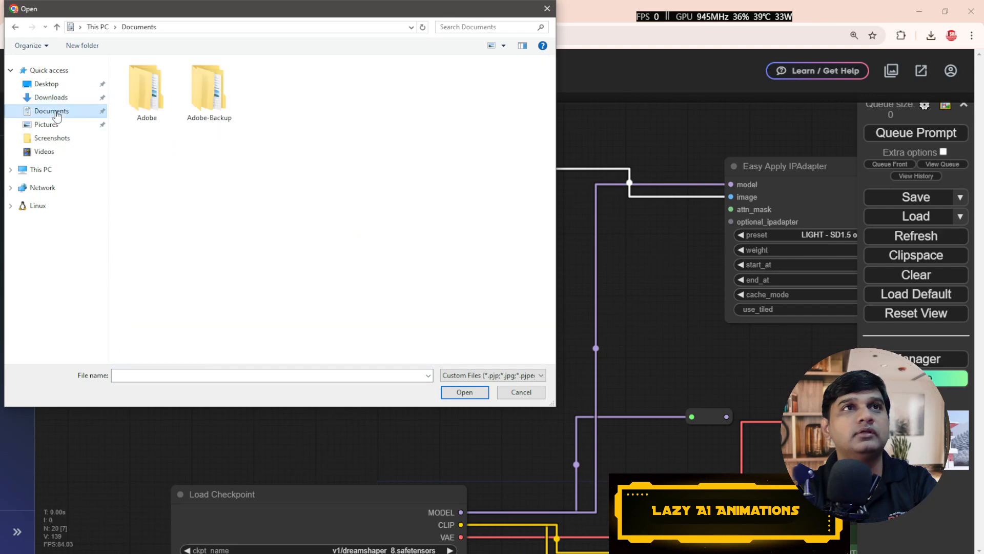
pyautogui.click(50, 84)
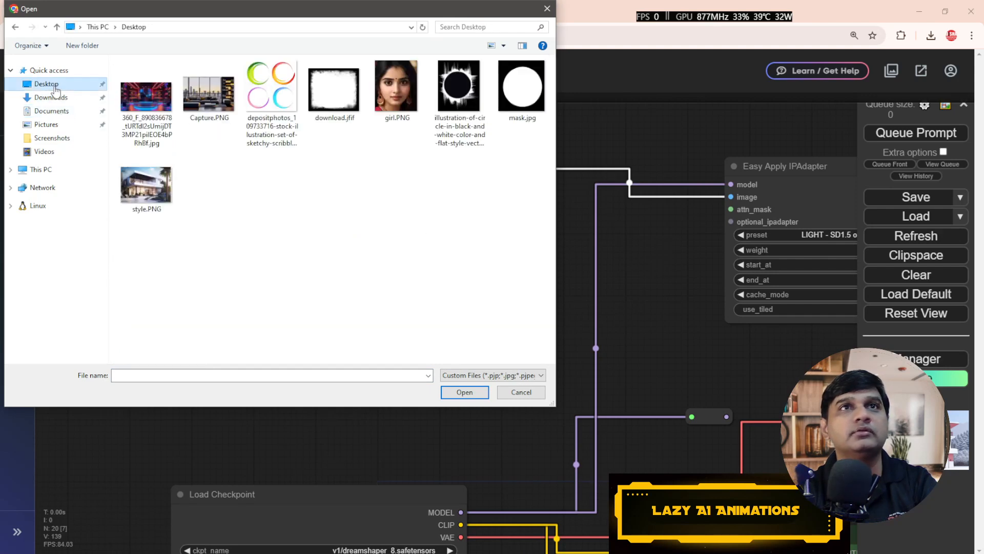
pyautogui.doubleClick(145, 186)
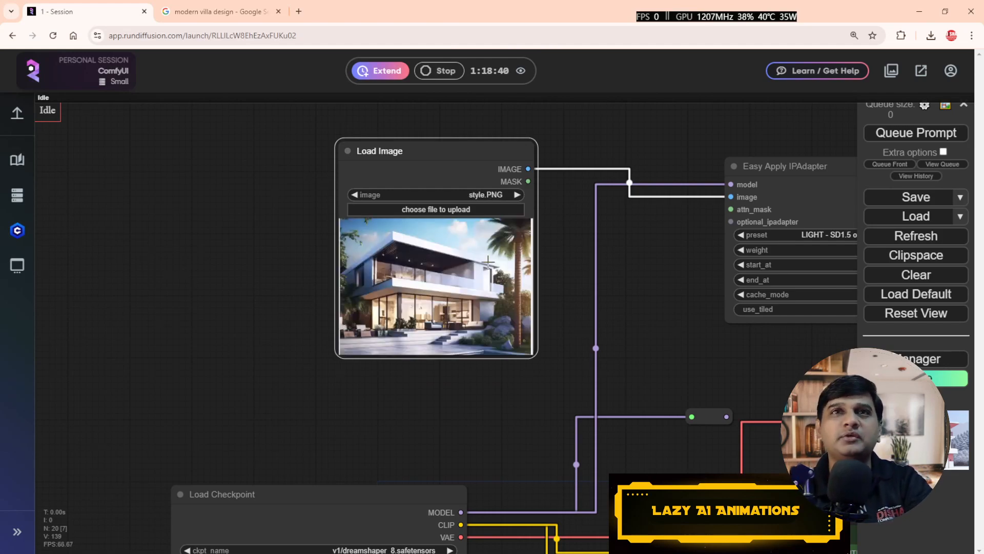
# Step: Generate a villa render with style.PNG as the IPAdapter reference and compare it up close with the normal map
pyautogui.scroll(-5, 471, 300)
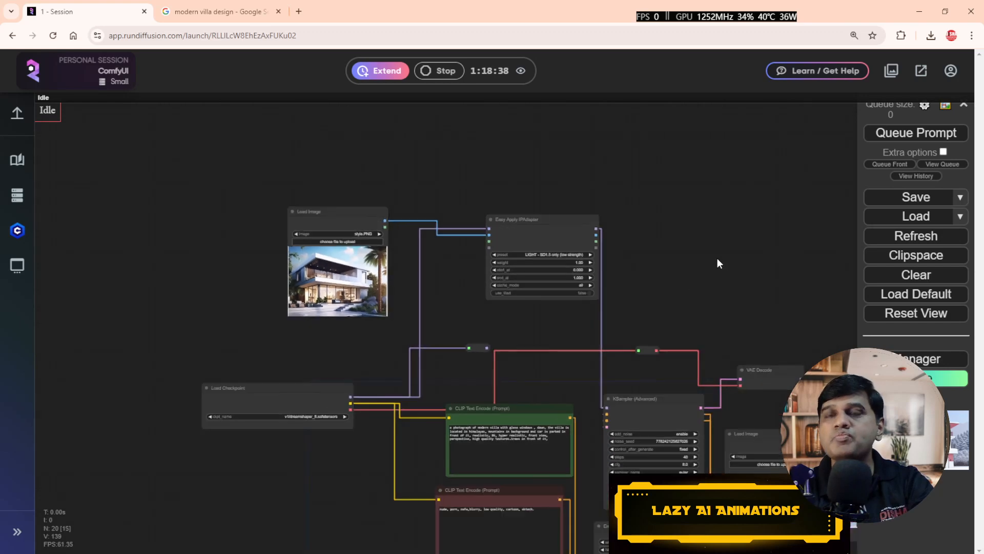
pyautogui.moveTo(718, 259); pyautogui.dragTo(472, 140)
pyautogui.click(916, 133)
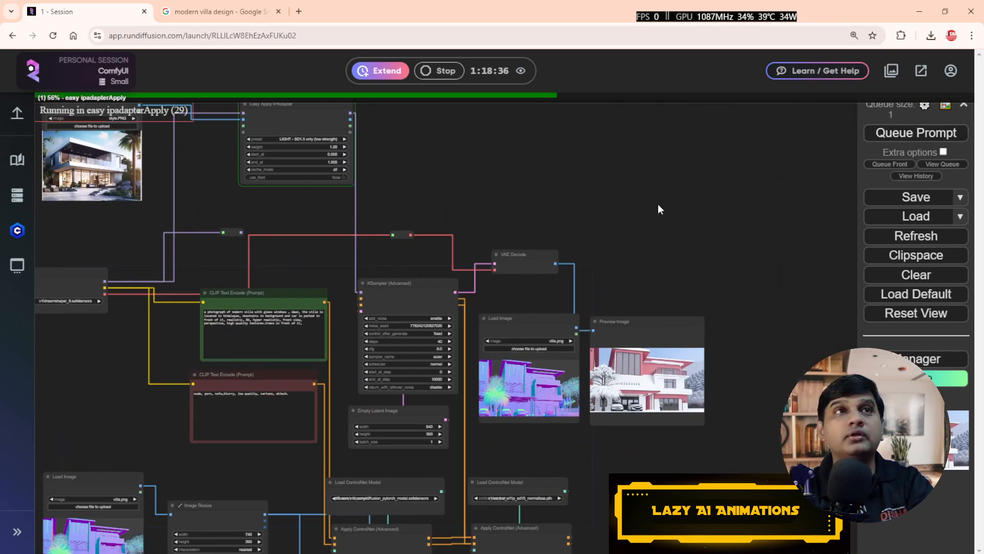
pyautogui.moveTo(661, 228); pyautogui.dragTo(656, 172)
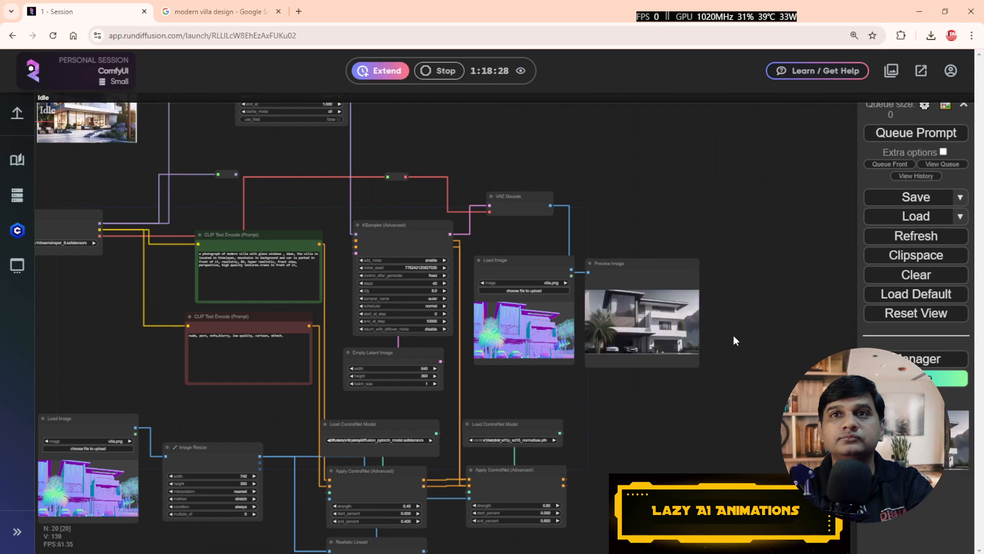
pyautogui.scroll(7, 668, 347)
pyautogui.scroll(4, 668, 347)
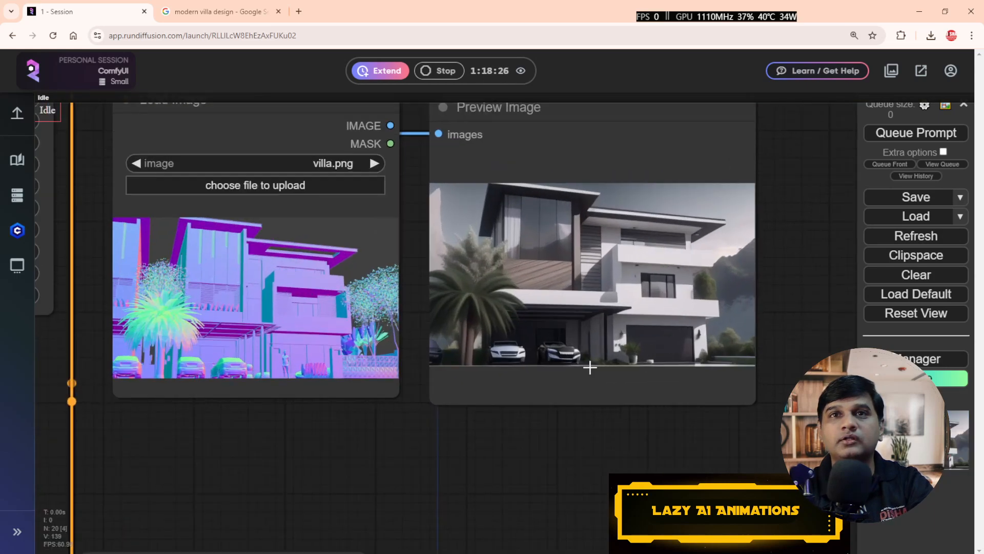
pyautogui.scroll(-12, 590, 367)
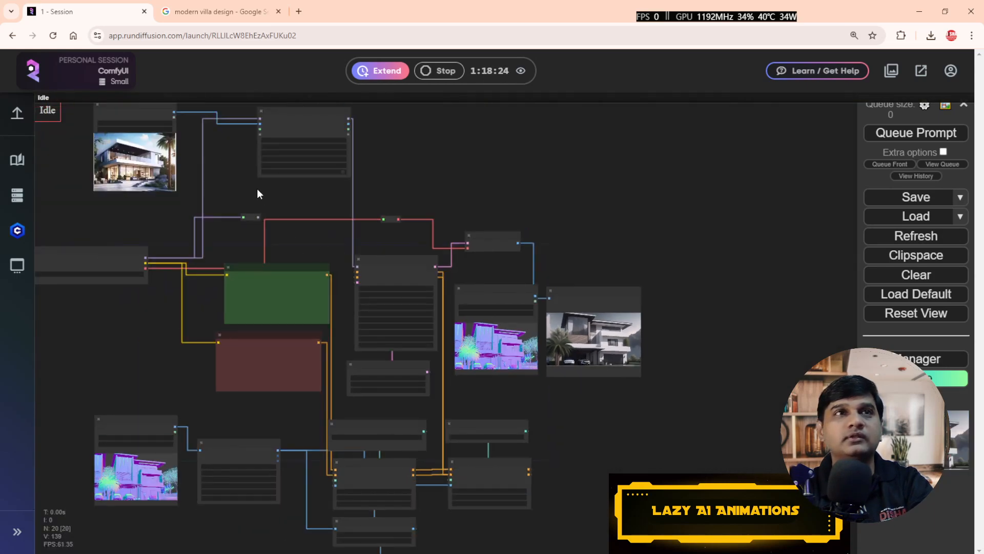
# Step: Set the weight of the Easy Apply IPAdapter node to 0.8
pyautogui.moveTo(258, 193); pyautogui.dragTo(376, 220)
pyautogui.scroll(4, 283, 210)
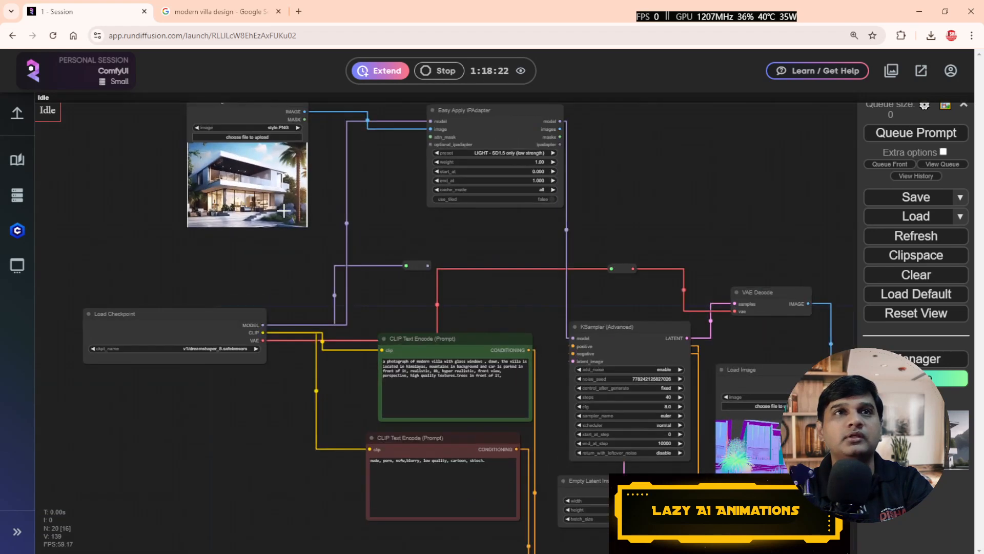
pyautogui.scroll(5, 284, 210)
pyautogui.scroll(-3, 364, 254)
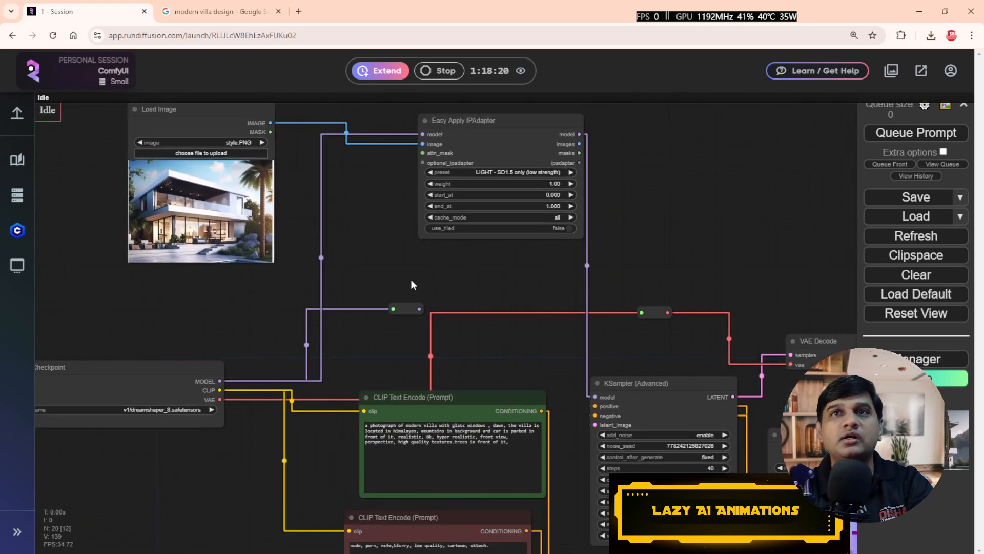
pyautogui.moveTo(593, 225); pyautogui.dragTo(624, 303)
pyautogui.scroll(6, 571, 292)
pyautogui.click(518, 233)
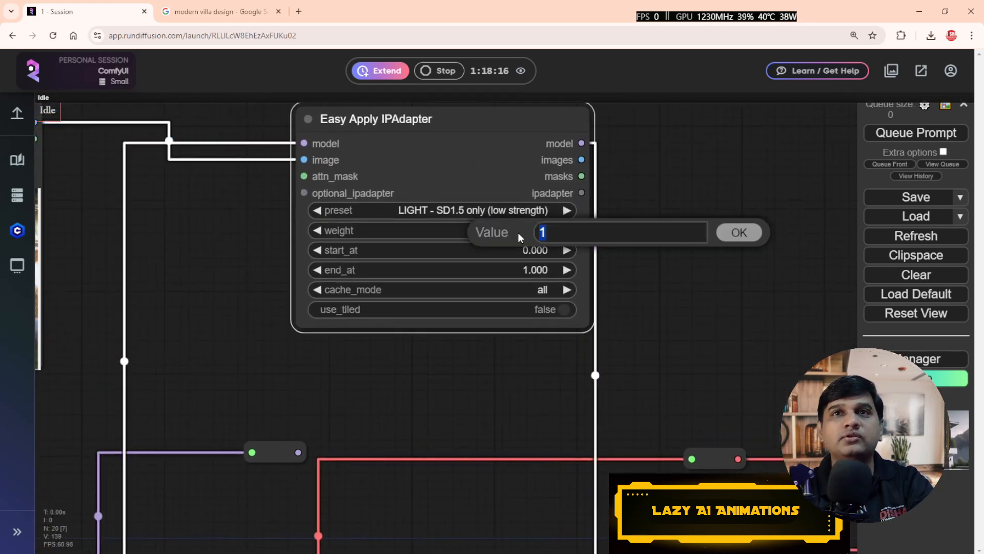
pyautogui.write('0.8')
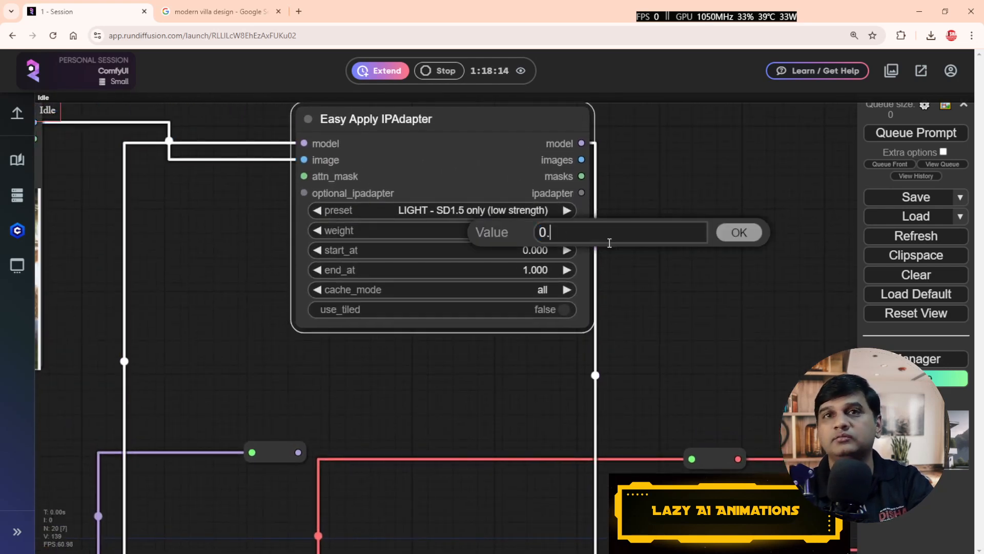
pyautogui.press('Return')
# Step: Generate a villa render with the 0.8 IPAdapter weight and inspect the preview up close beside the normal map
pyautogui.click(916, 136)
pyautogui.moveTo(769, 311); pyautogui.dragTo(603, 317)
pyautogui.scroll(-7, 613, 325)
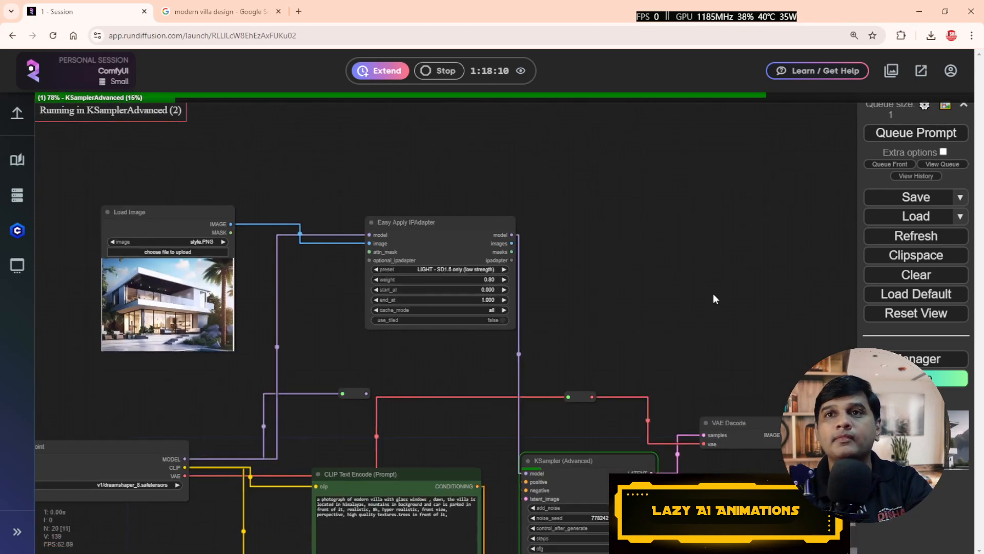
pyautogui.moveTo(712, 295); pyautogui.dragTo(450, 213)
pyautogui.moveTo(565, 284); pyautogui.dragTo(559, 180)
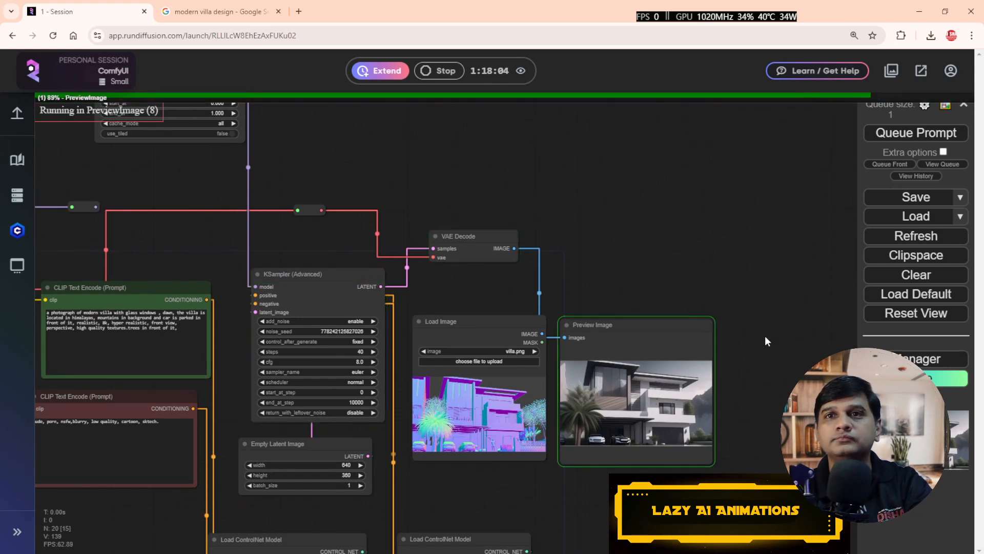
pyautogui.scroll(6, 765, 380)
pyautogui.scroll(2, 765, 381)
pyautogui.moveTo(751, 352); pyautogui.dragTo(804, 240)
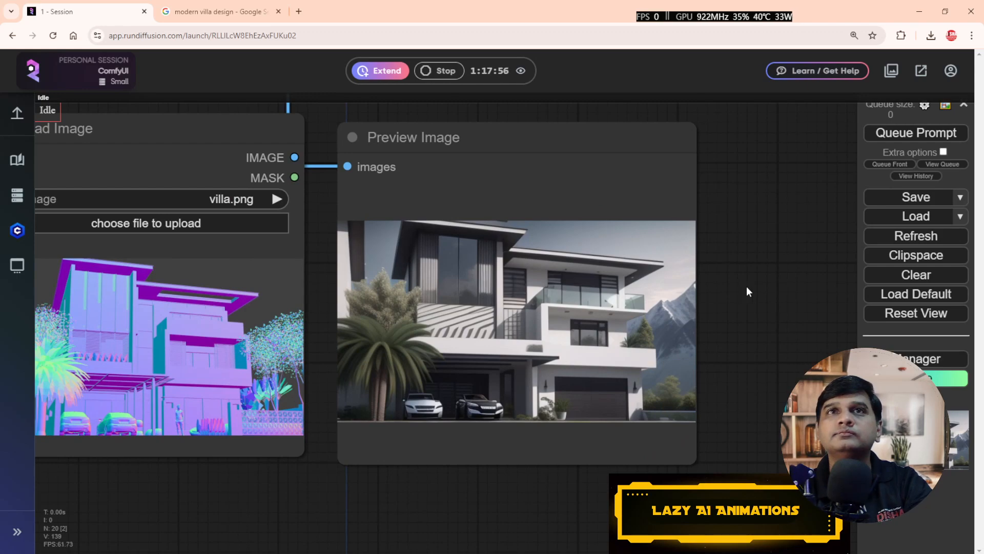
pyautogui.scroll(-10, 759, 312)
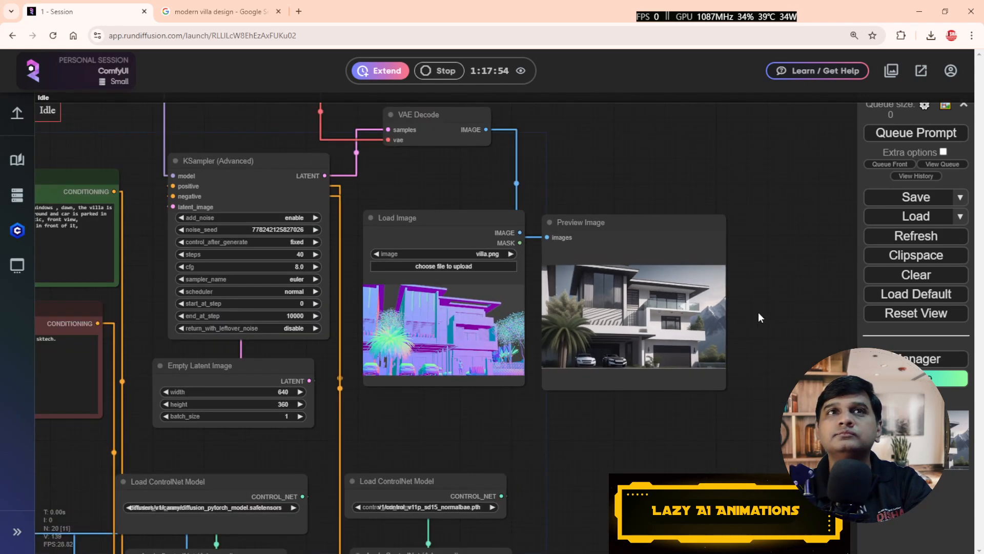
# Step: Load style2.PNG from the Desktop into the Load Image node feeding Easy Apply IPAdapter
pyautogui.click(222, 11)
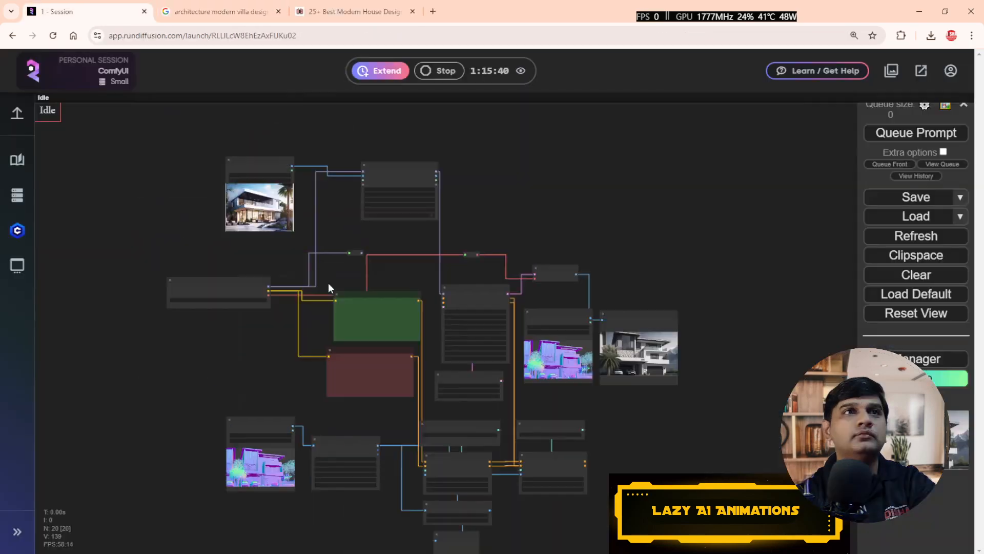
pyautogui.scroll(5, 389, 264)
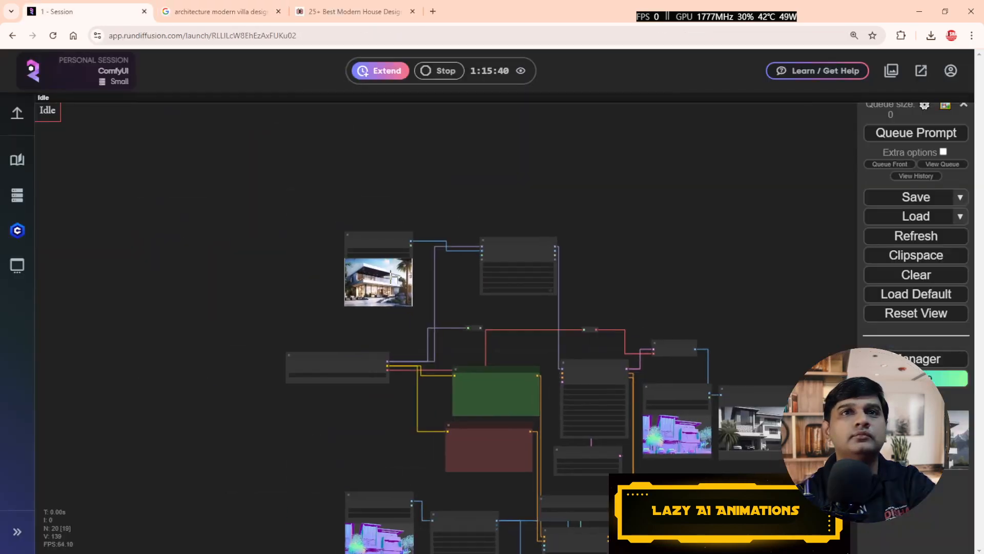
pyautogui.click(379, 236)
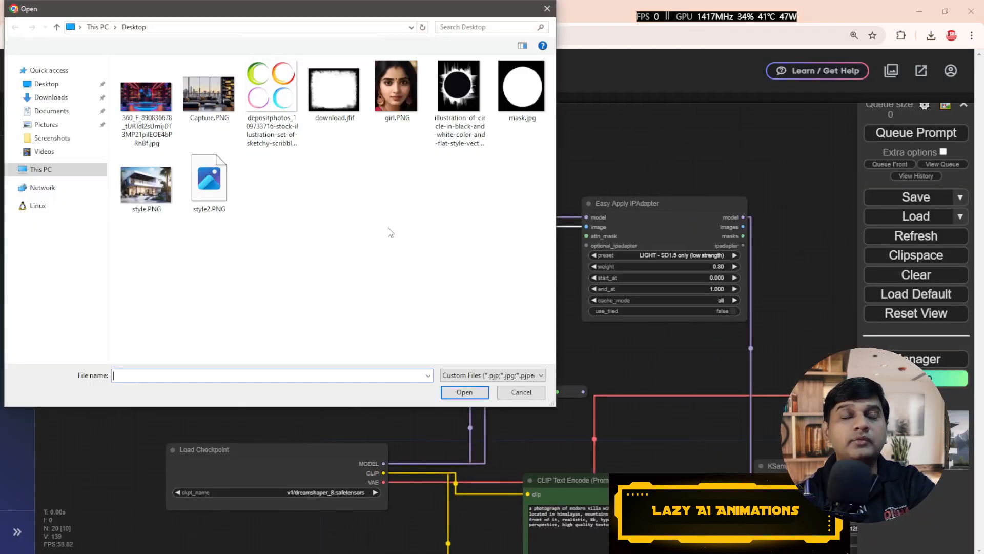
pyautogui.doubleClick(214, 190)
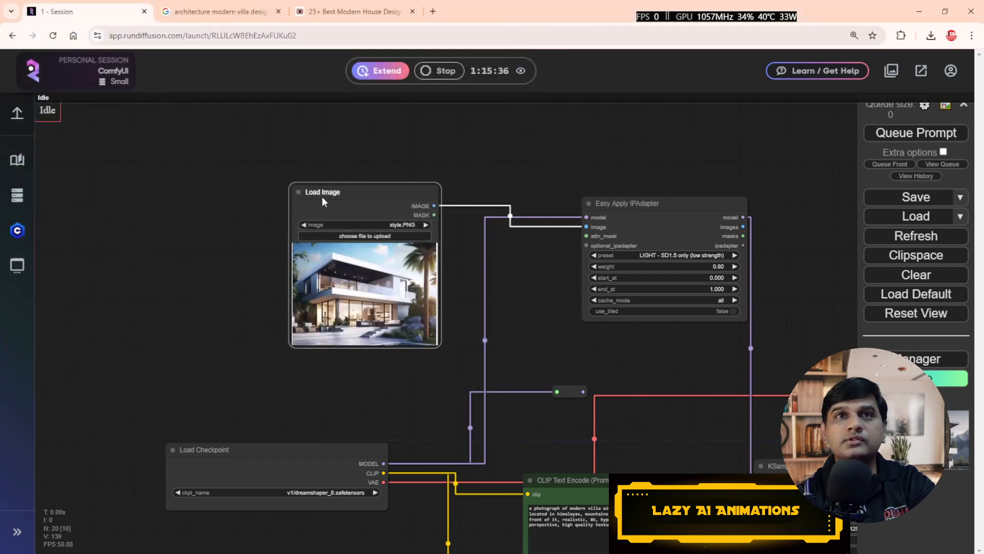
# Step: Replace the word "dawn" with "sunset" in the positive CLIP Text Encode prompt
pyautogui.moveTo(703, 143); pyautogui.dragTo(515, 95)
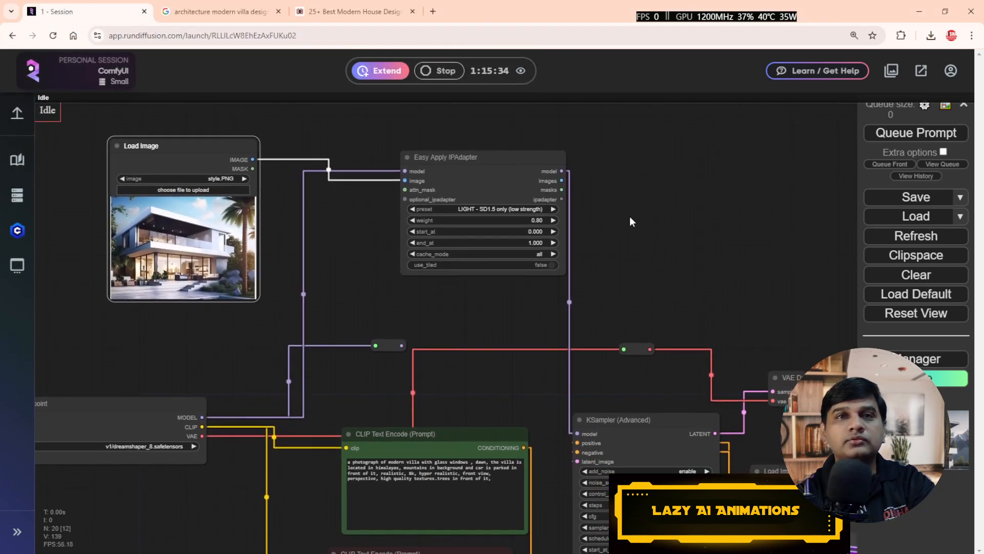
pyautogui.moveTo(660, 253); pyautogui.dragTo(617, 123)
pyautogui.moveTo(446, 245); pyautogui.dragTo(530, 202)
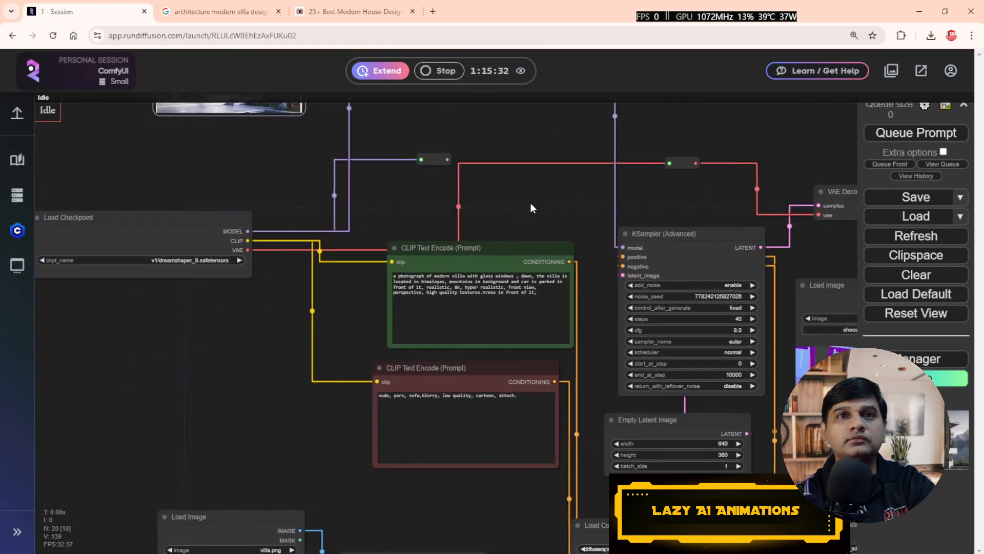
pyautogui.scroll(2, 518, 264)
pyautogui.scroll(1, 468, 262)
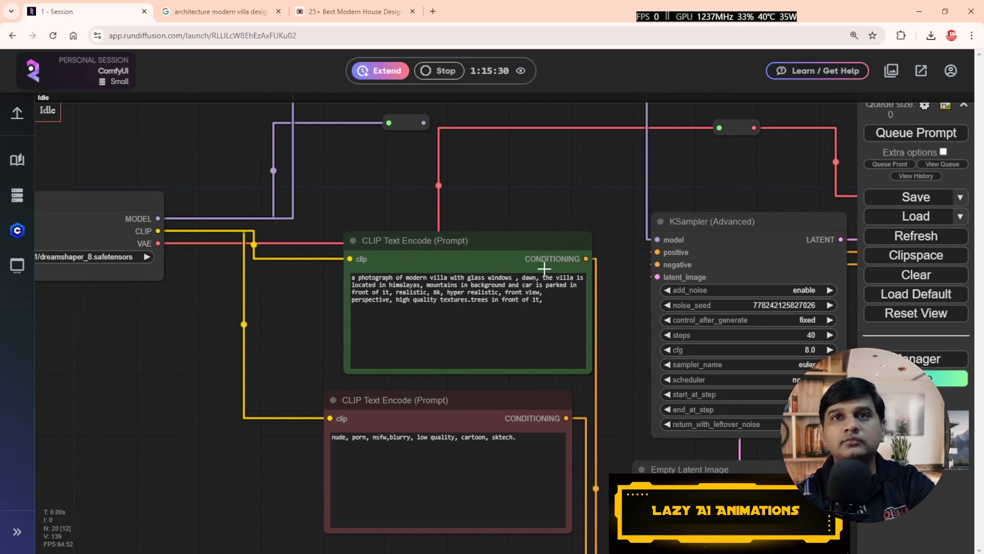
pyautogui.scroll(3, 595, 220)
pyautogui.doubleClick(481, 320)
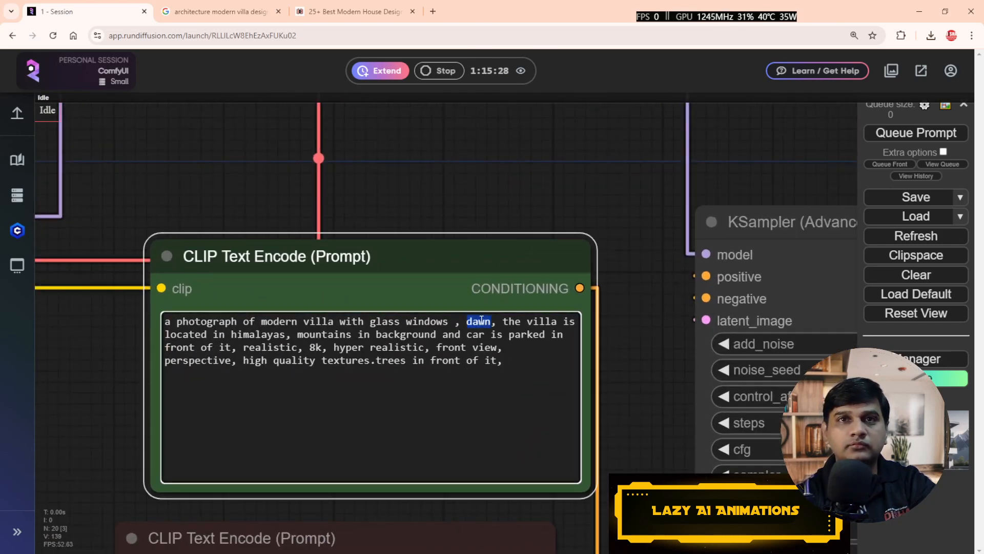
pyautogui.write('sunset')
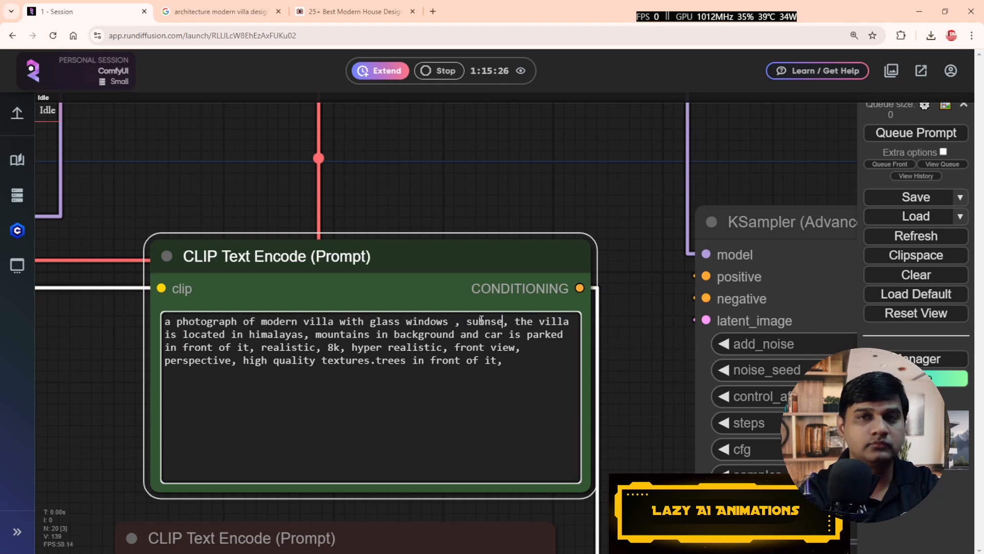
pyautogui.click(485, 322)
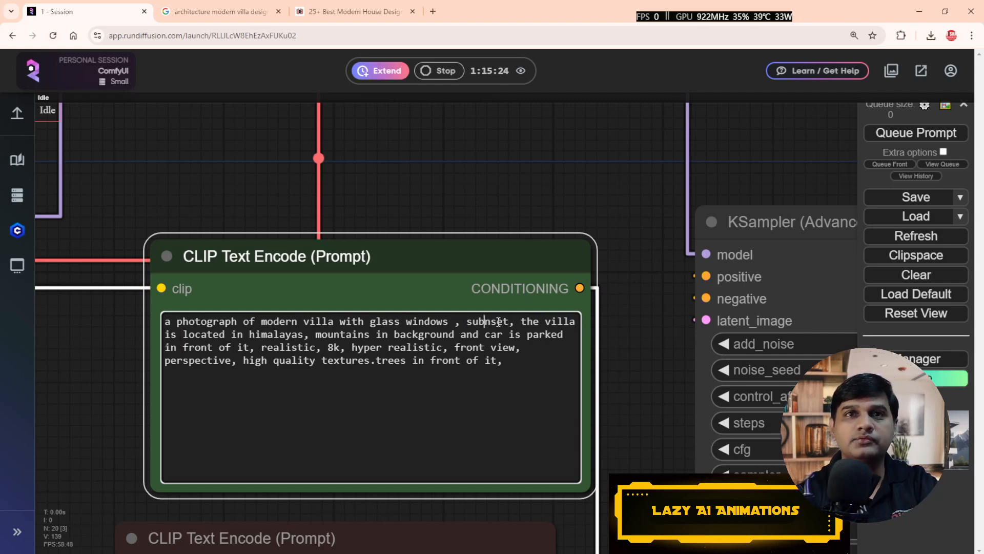
pyautogui.press('BackSpace')
# Step: Generate a sunset villa render with style2.PNG as the reference and compare it up close with the normal map
pyautogui.click(885, 139)
pyautogui.scroll(-5, 599, 150)
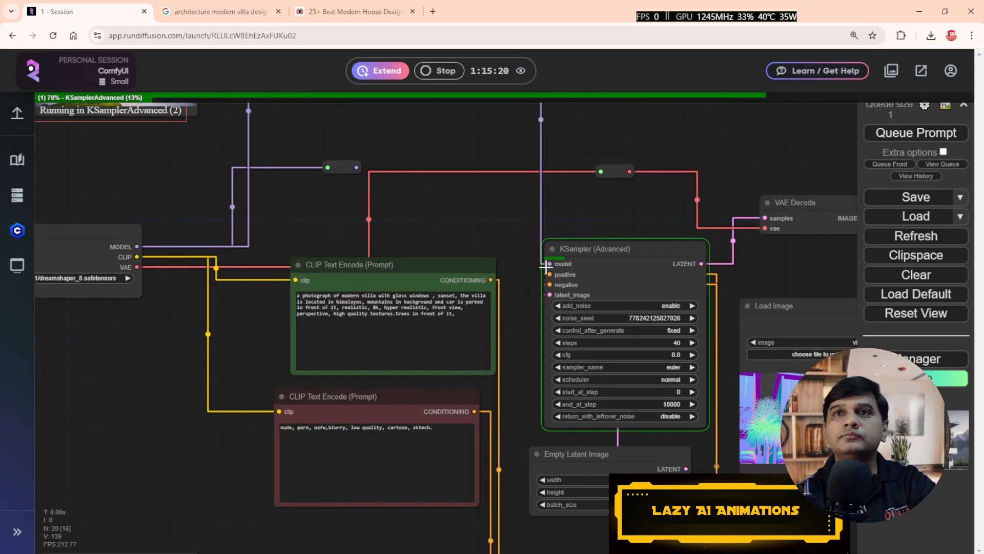
pyautogui.scroll(-3, 545, 266)
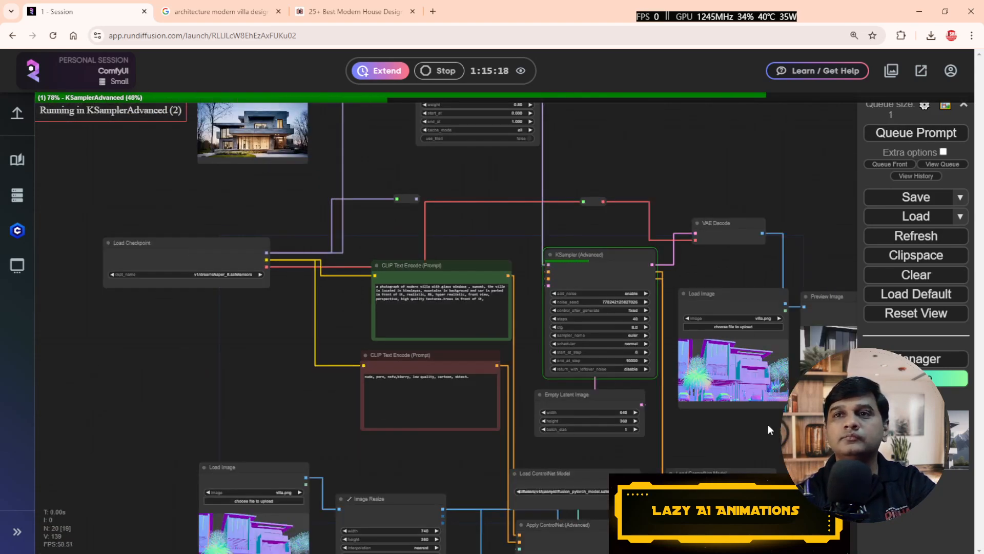
pyautogui.moveTo(800, 428); pyautogui.dragTo(654, 405)
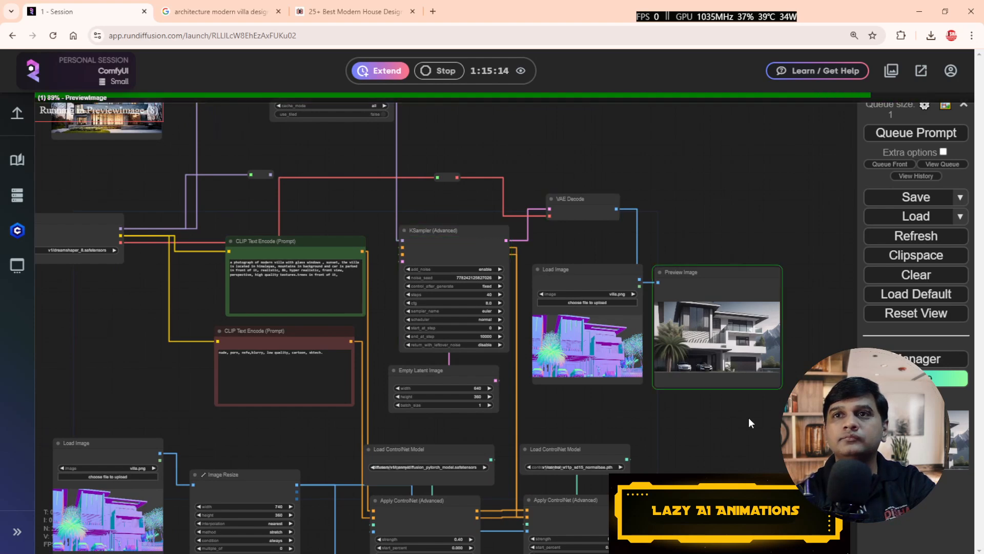
pyautogui.scroll(7, 746, 417)
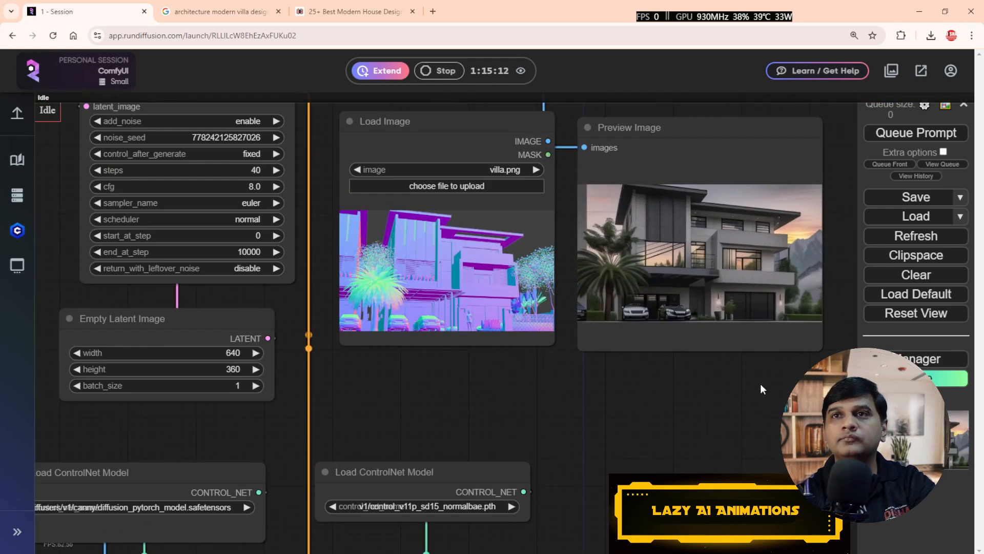
pyautogui.scroll(3, 663, 439)
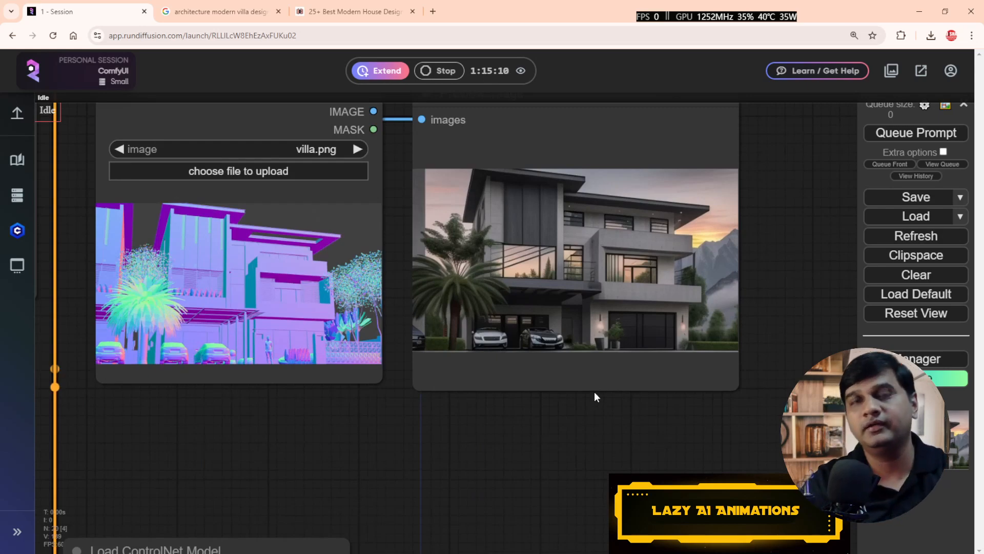
# Step: Set the preset of the Easy Apply IPAdapter node to PLUS (high strength)
pyautogui.scroll(-15, 601, 386)
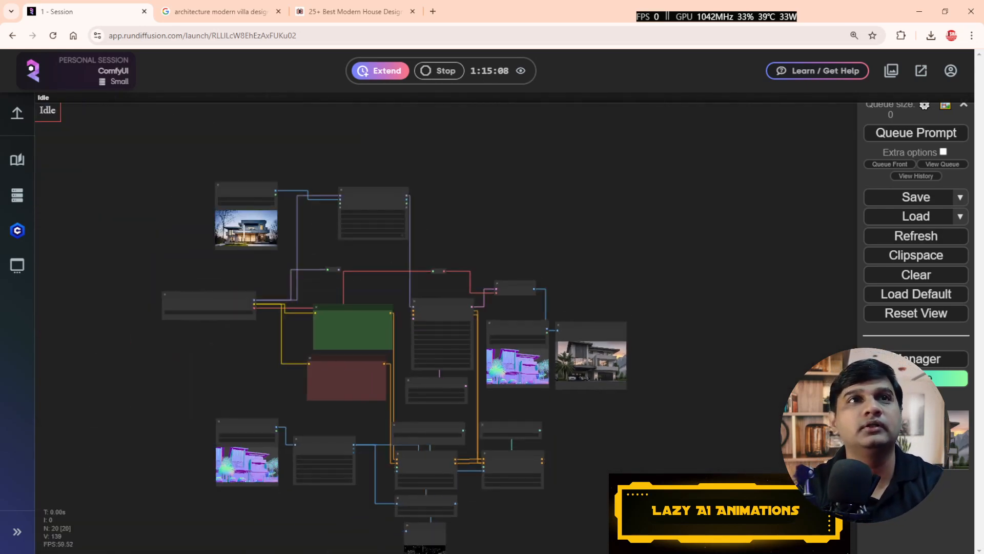
pyautogui.scroll(4, 246, 233)
pyautogui.scroll(2, 253, 248)
pyautogui.moveTo(710, 224); pyautogui.dragTo(488, 180)
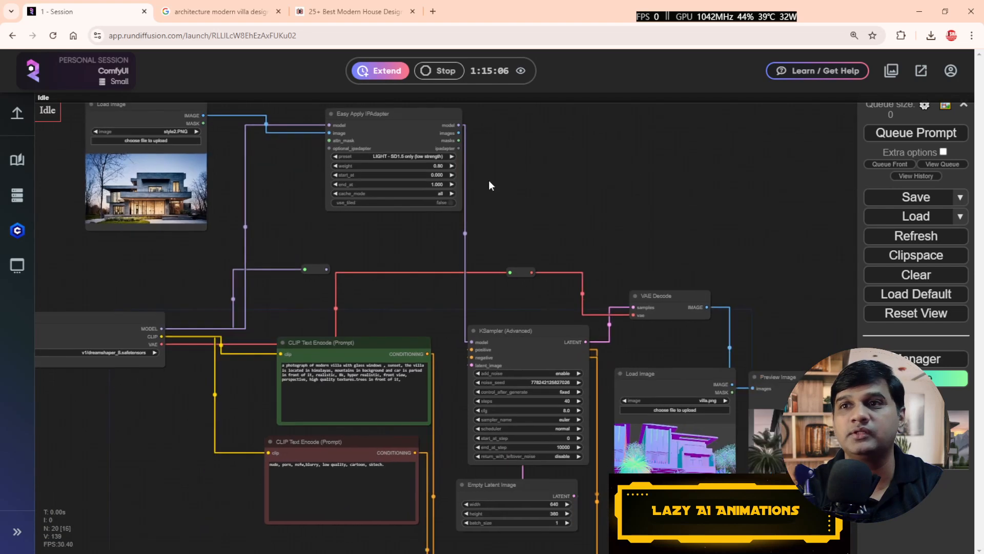
pyautogui.moveTo(595, 265); pyautogui.dragTo(628, 174)
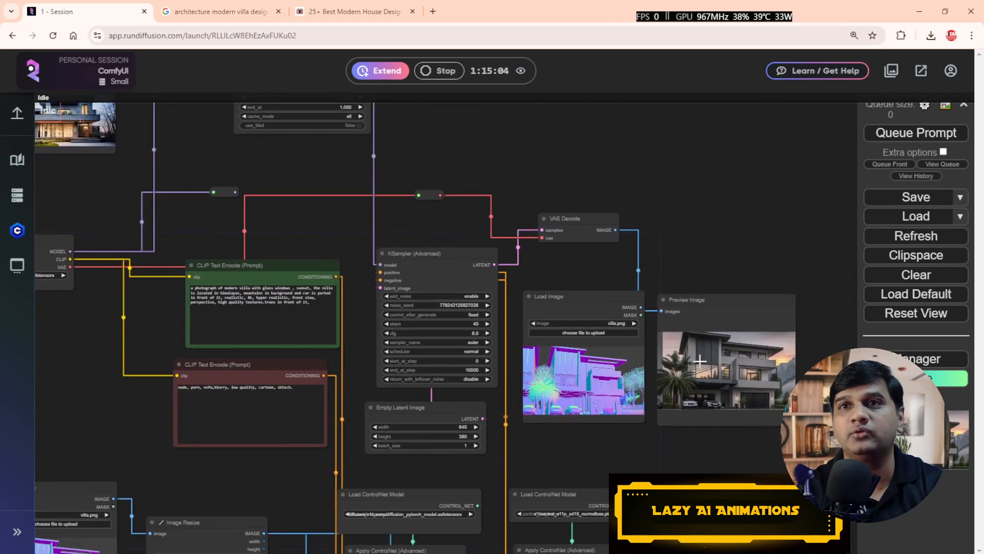
pyautogui.hscroll(5, 620, 429)
pyautogui.scroll(-2, 620, 428)
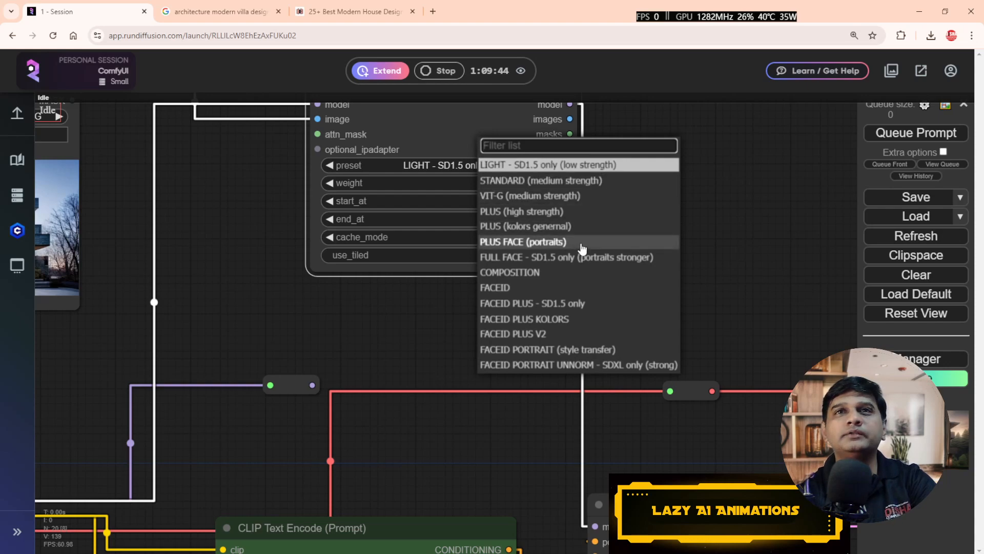
pyautogui.click(561, 213)
# Step: Generate a villa render with the PLUS (high strength) preset and examine the preview's details against the normal map
pyautogui.scroll(-3, 525, 252)
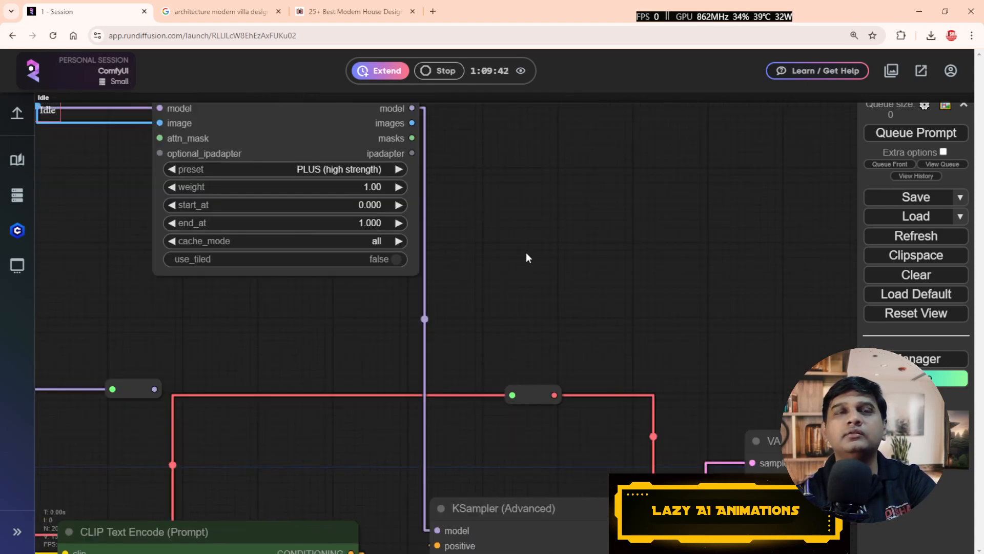
pyautogui.click(892, 133)
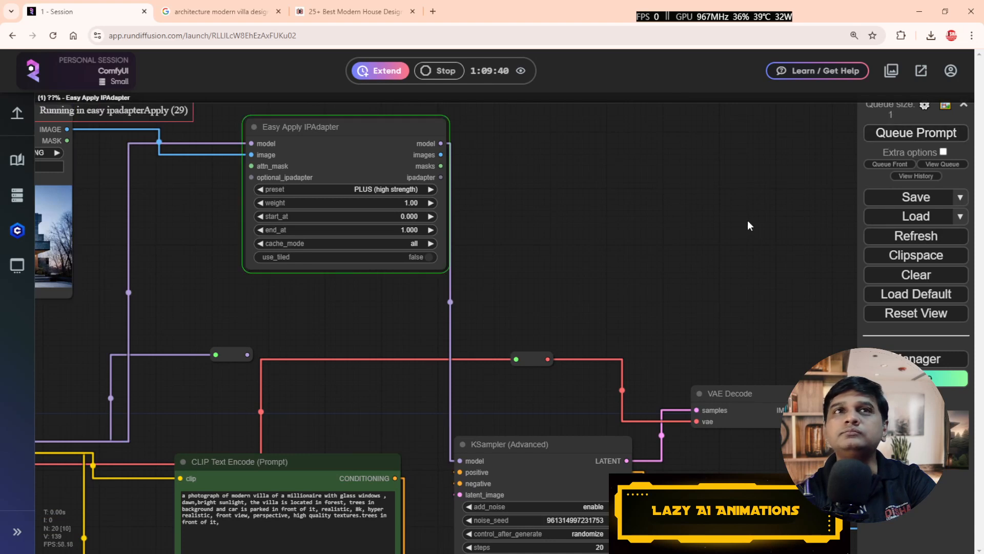
pyautogui.hscroll(3, 692, 236)
pyautogui.scroll(-4, 637, 251)
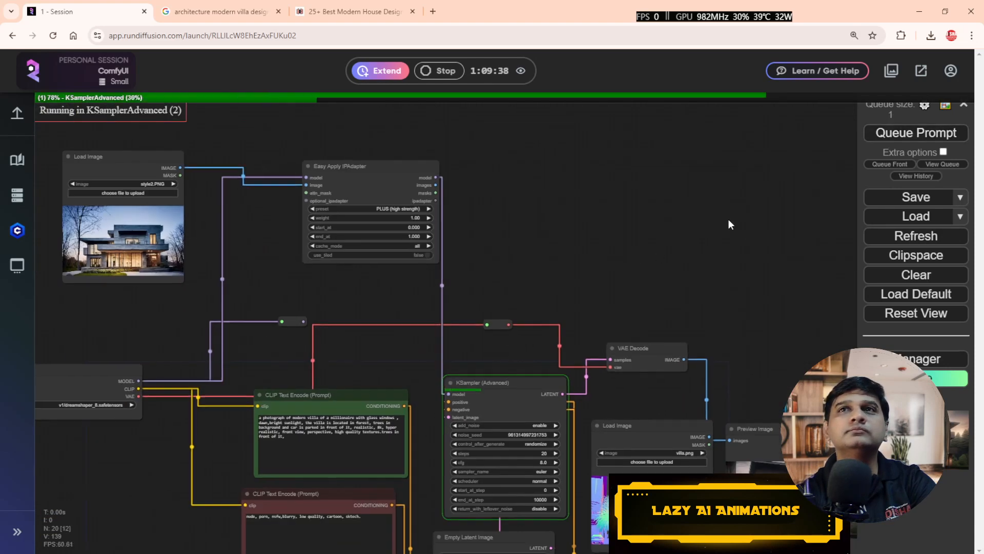
pyautogui.moveTo(743, 224); pyautogui.dragTo(534, 189)
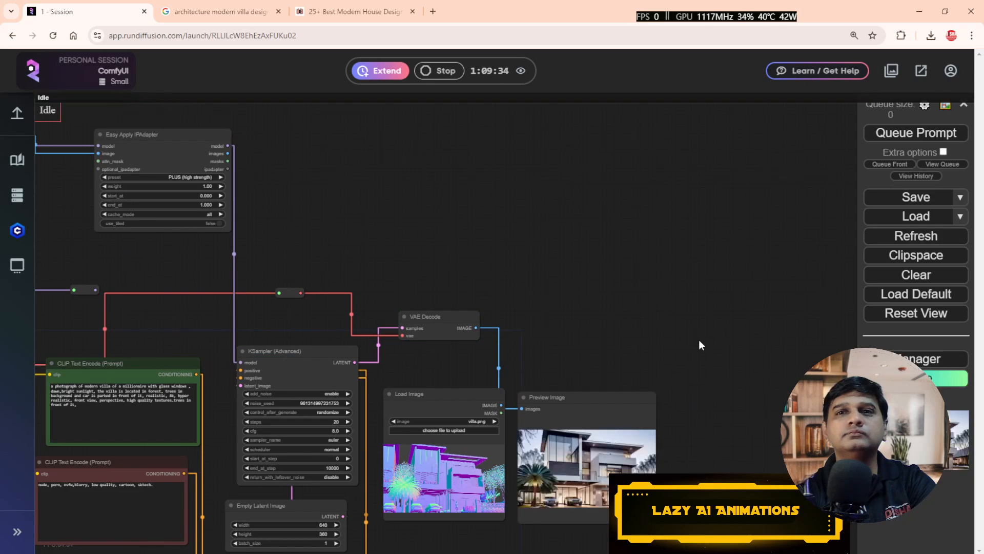
pyautogui.scroll(3, 699, 340)
pyautogui.moveTo(656, 480); pyautogui.dragTo(718, 286)
pyautogui.scroll(8, 703, 307)
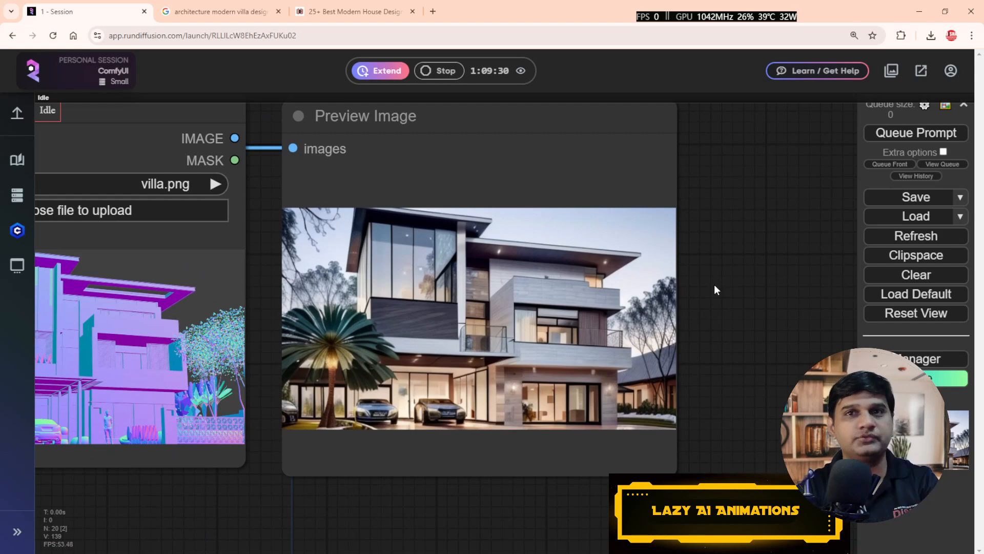
pyautogui.scroll(-3, 714, 285)
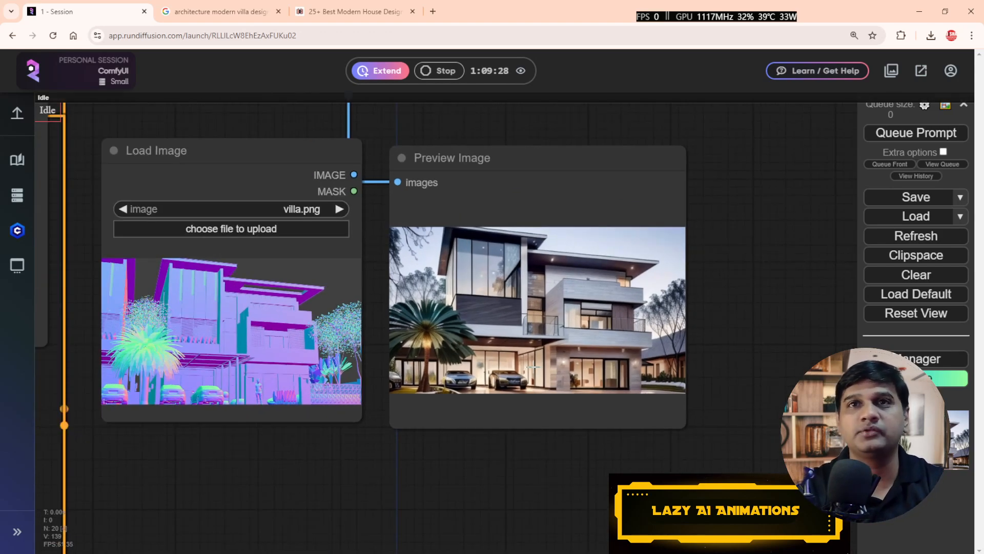
pyautogui.scroll(4, 484, 357)
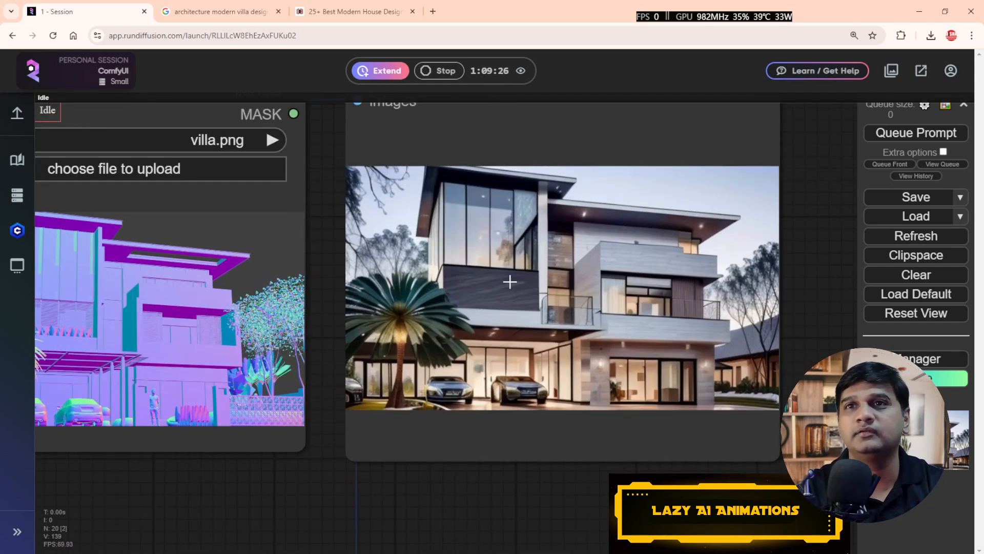
pyautogui.scroll(-15, 528, 396)
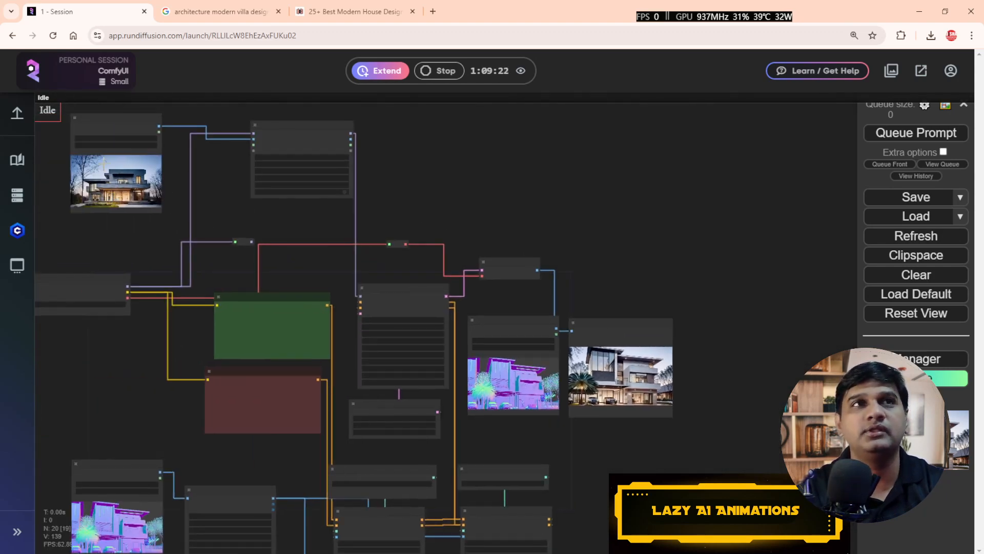
pyautogui.scroll(13, 681, 405)
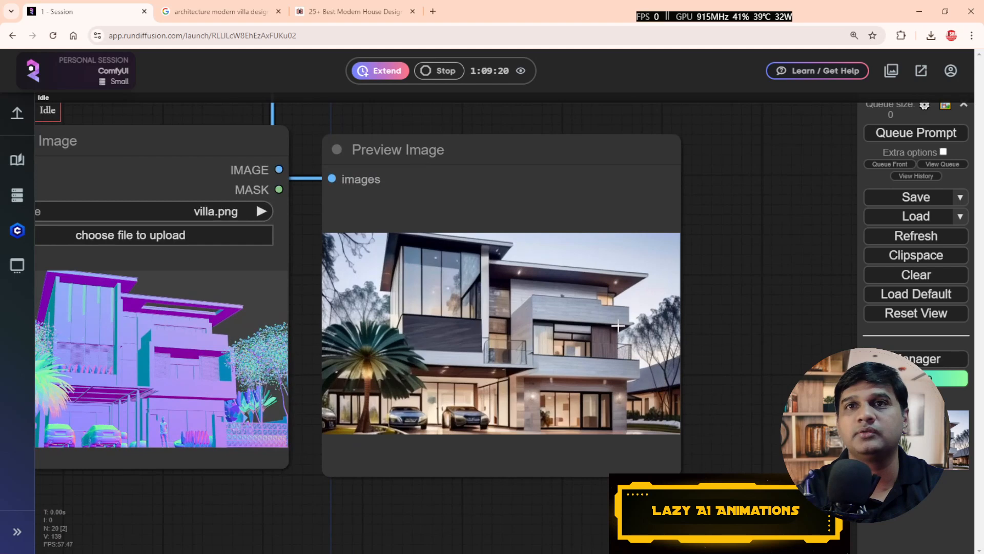
# Step: Generate another villa render from the prompt ending in "detailed trees" and view the preview up close
pyautogui.click(926, 133)
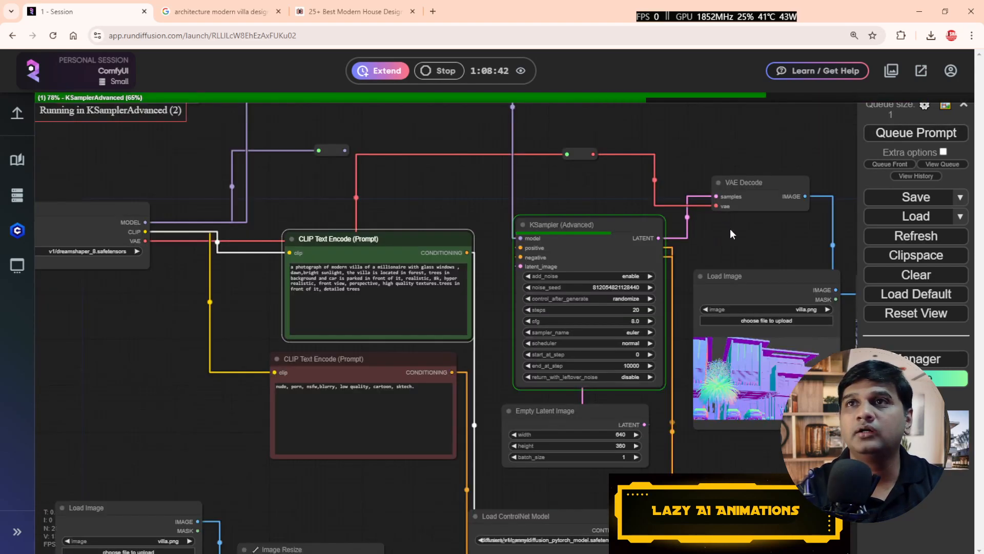
pyautogui.moveTo(731, 233); pyautogui.dragTo(431, 176)
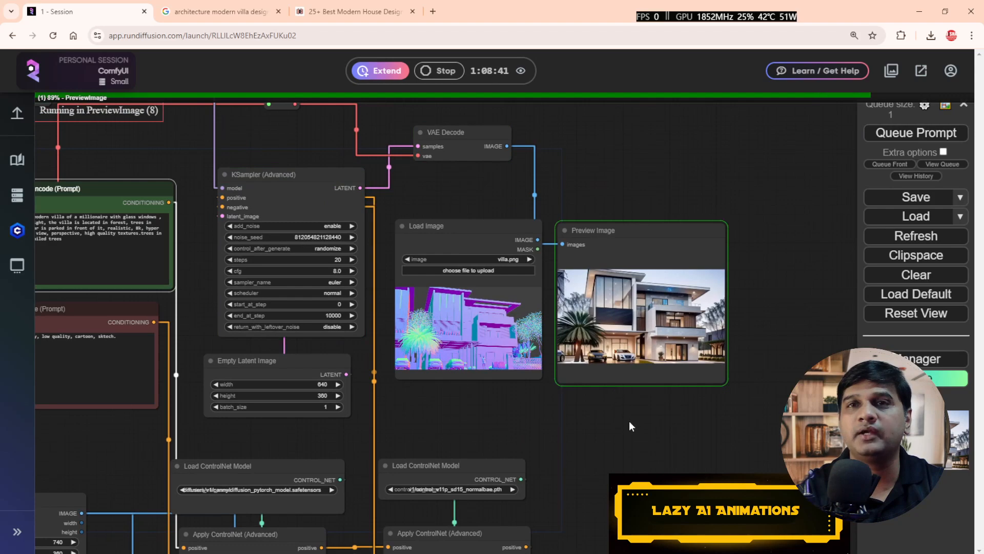
pyautogui.scroll(5, 637, 424)
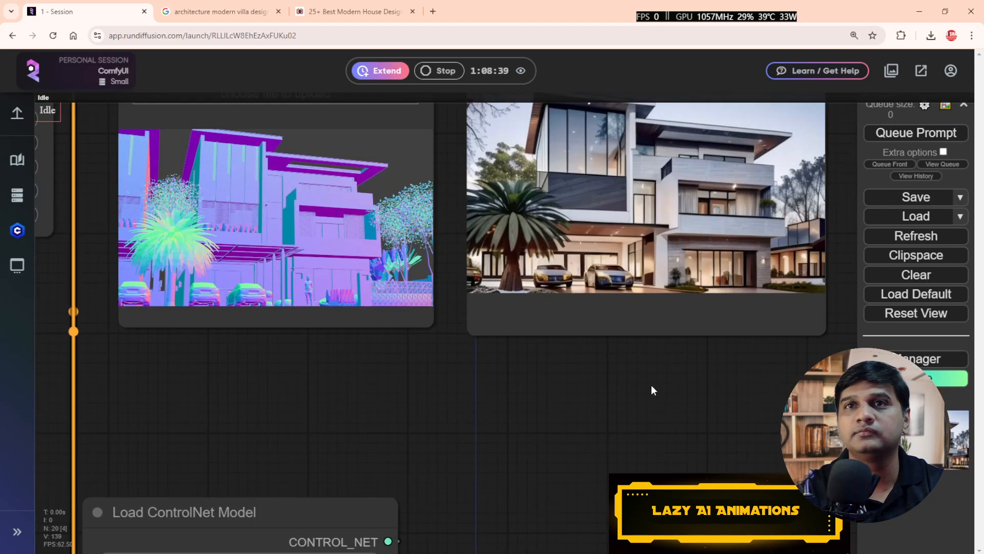
# Step: Set control_after_generate to fixed in the KSampler (Advanced) node
pyautogui.moveTo(647, 391); pyautogui.dragTo(535, 460)
pyautogui.scroll(4, 529, 463)
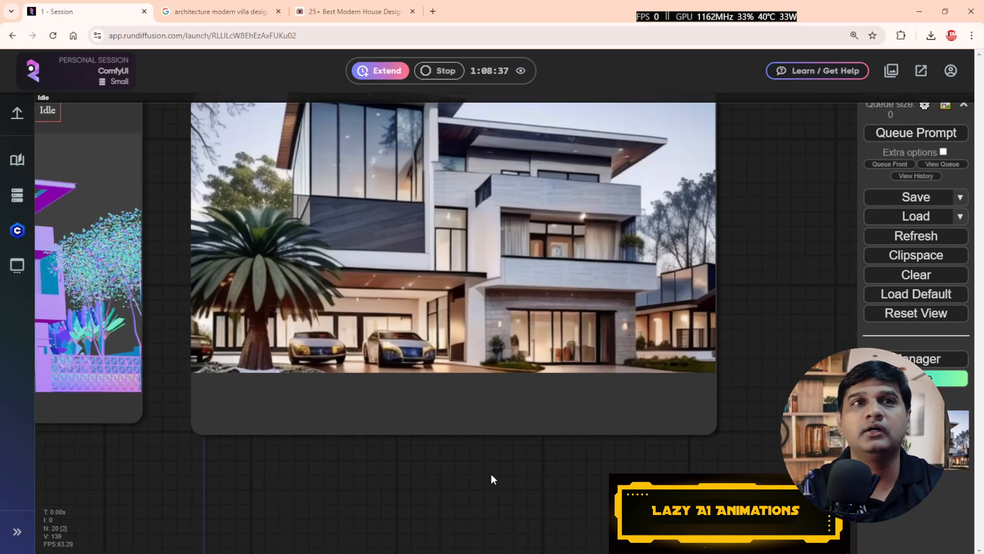
pyautogui.scroll(-4, 762, 390)
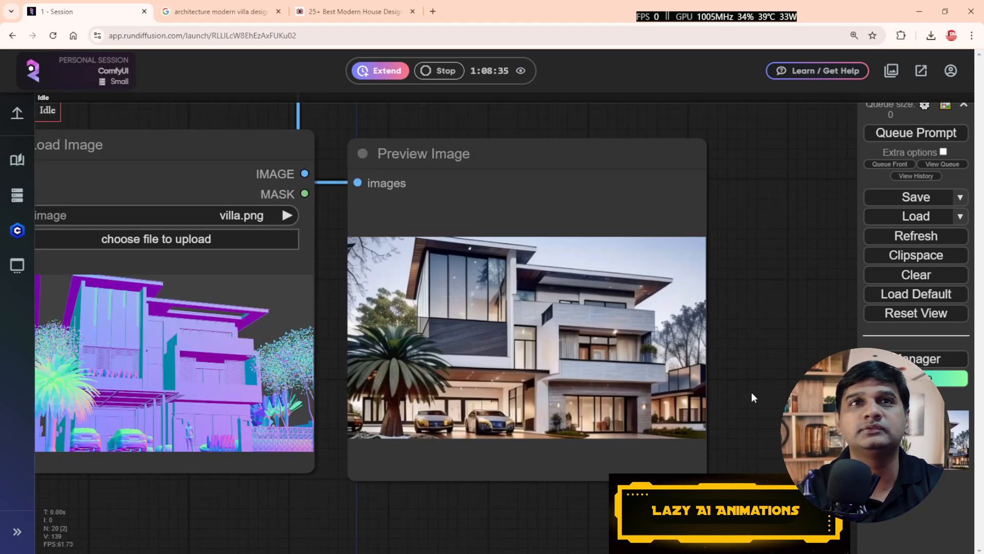
pyautogui.moveTo(213, 123); pyautogui.dragTo(722, 228)
pyautogui.click(328, 299)
pyautogui.click(455, 247)
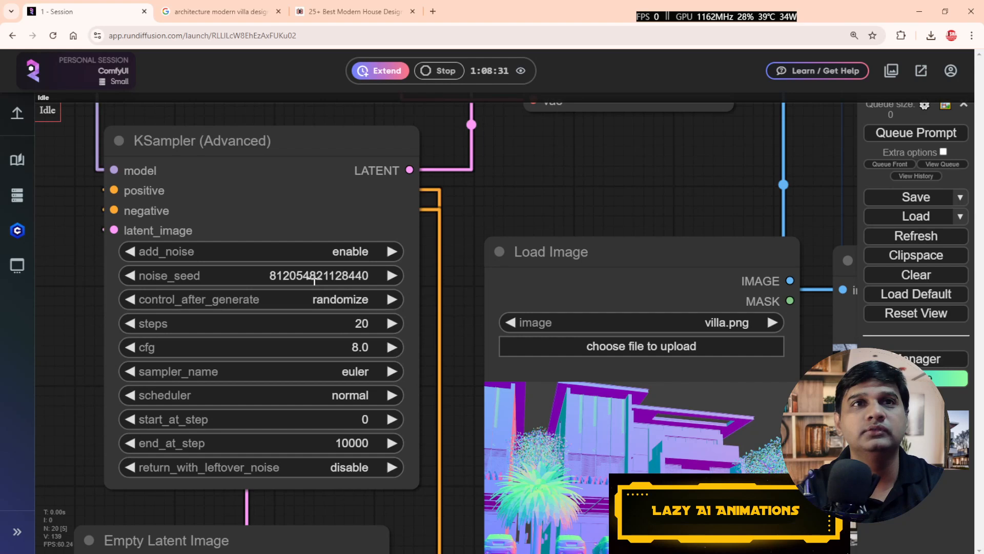
pyautogui.click(318, 275)
pyautogui.click(561, 277)
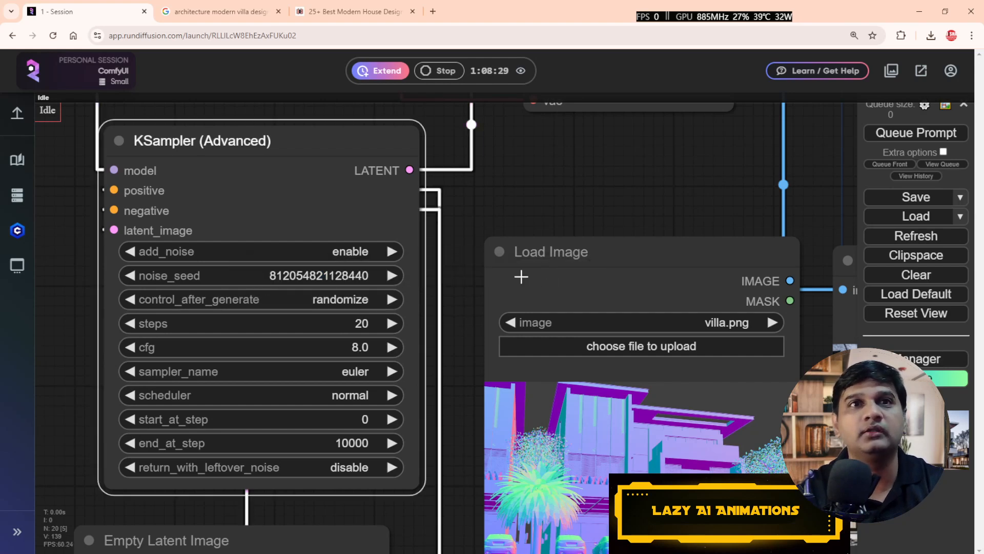
pyautogui.click(346, 300)
pyautogui.click(354, 288)
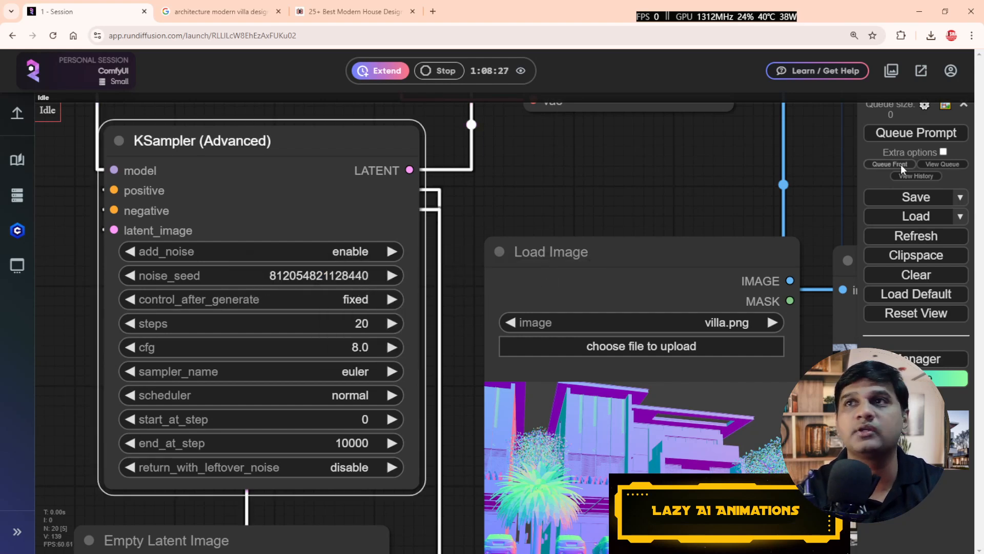
# Step: Generate a villa render with control_after_generate set to fixed and view the preview beside the normal map
pyautogui.click(910, 135)
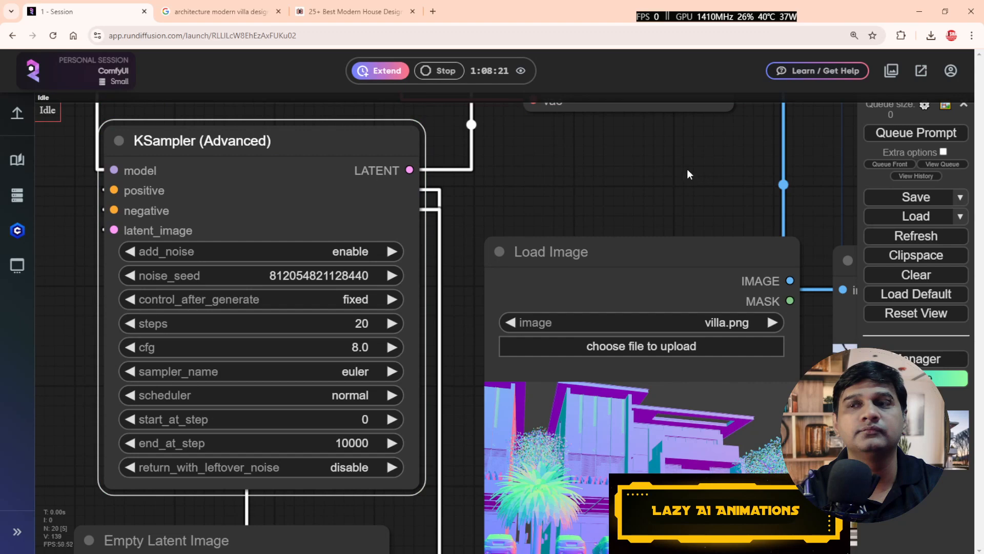
pyautogui.moveTo(687, 168); pyautogui.dragTo(469, 137)
pyautogui.scroll(-4, 599, 268)
pyautogui.scroll(3, 654, 275)
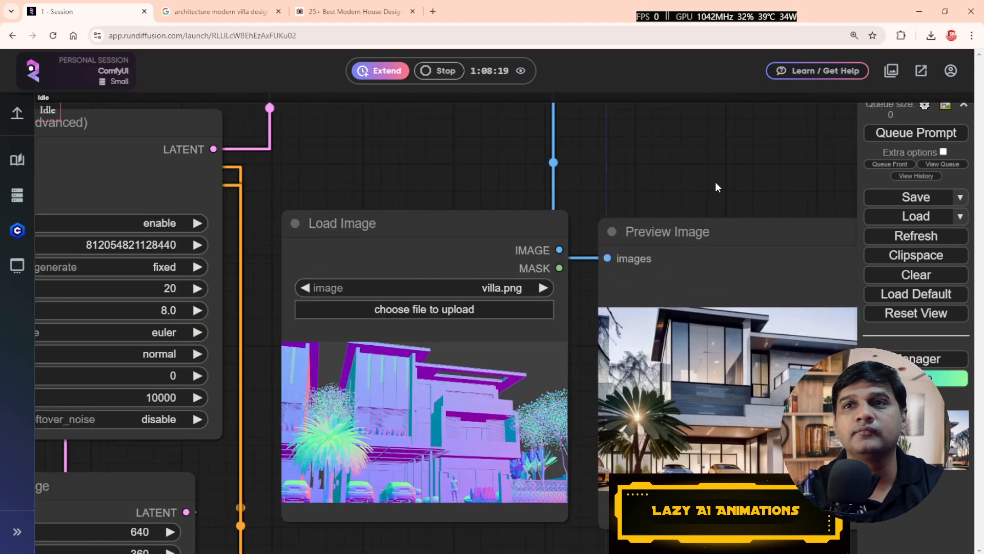
pyautogui.moveTo(715, 183); pyautogui.dragTo(602, 162)
pyautogui.moveTo(299, 145); pyautogui.dragTo(479, 165)
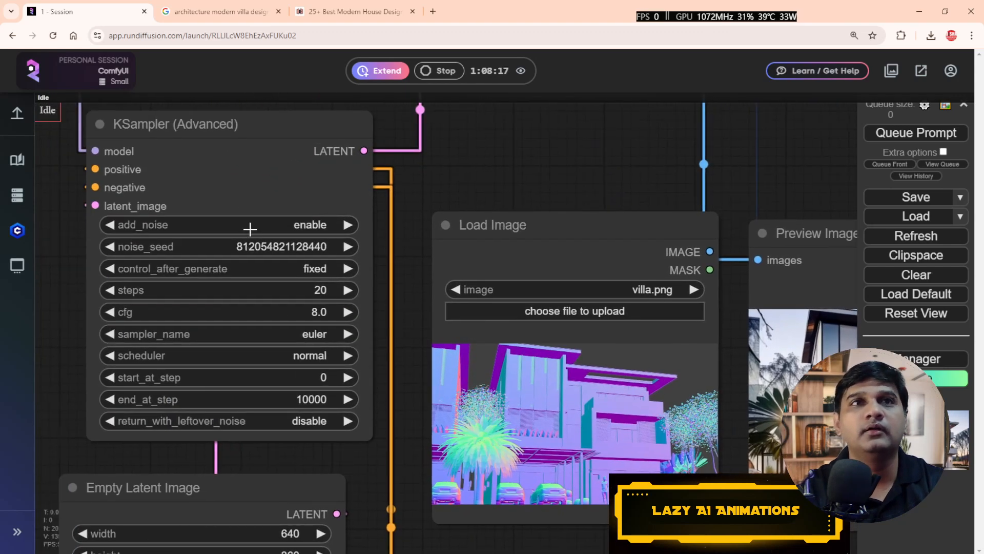
# Step: Check the noise_seed value of the KSampler (Advanced) node and examine the villa preview up close
pyautogui.click(251, 246)
pyautogui.click(250, 247)
pyautogui.click(418, 247)
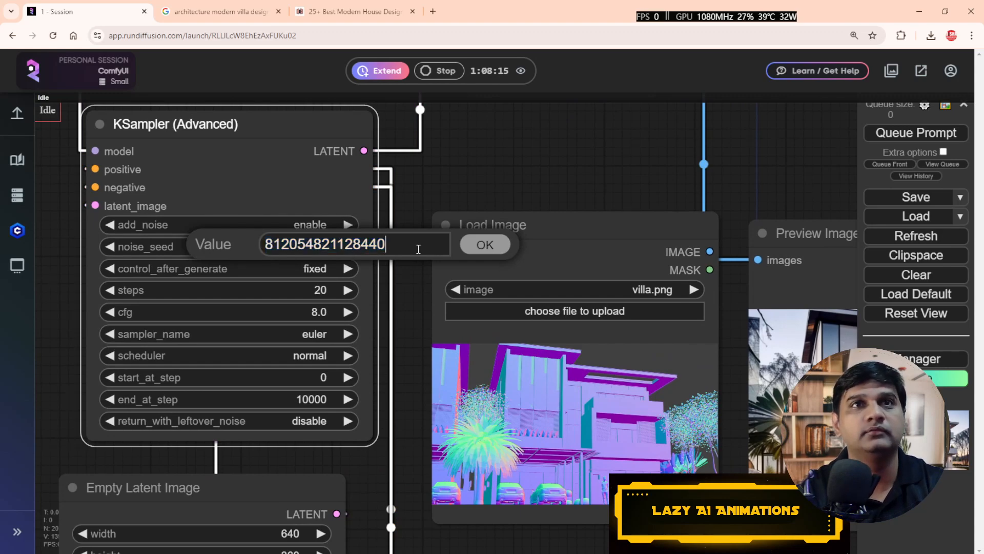
pyautogui.click(466, 245)
pyautogui.scroll(-3, 449, 223)
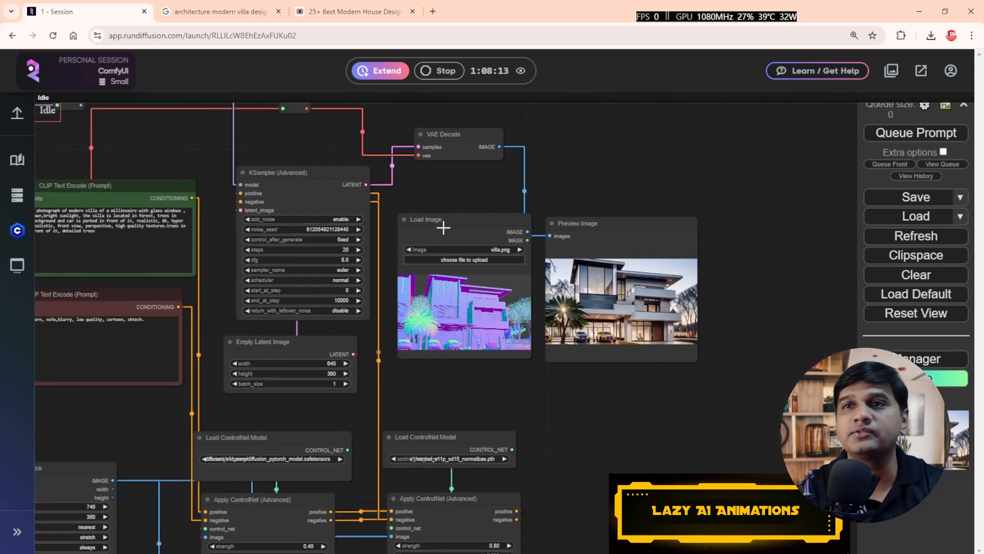
pyautogui.scroll(5, 700, 312)
pyautogui.moveTo(740, 276); pyautogui.dragTo(735, 290)
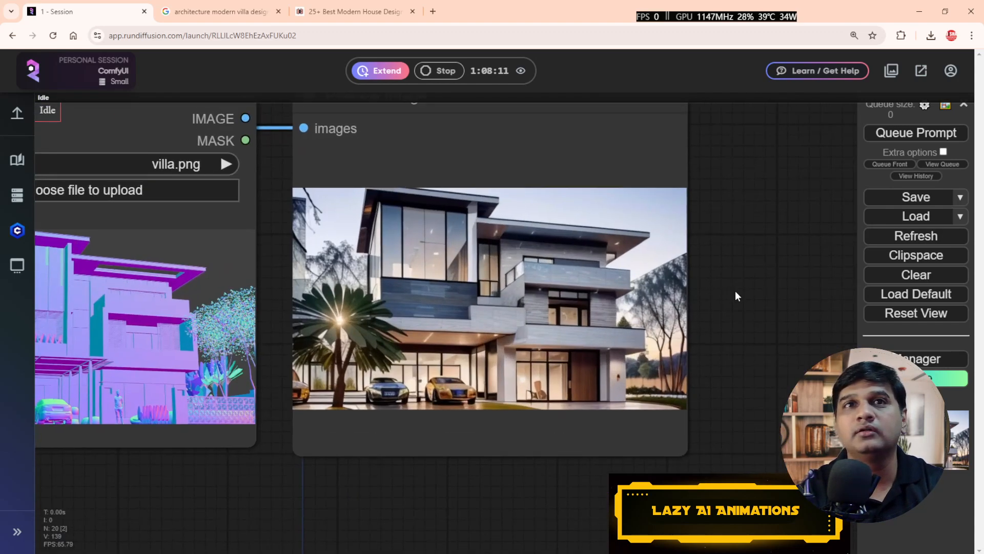
# Step: Run the generation again with the fixed seed and inspect the villa preview next to the normal map
pyautogui.click(901, 134)
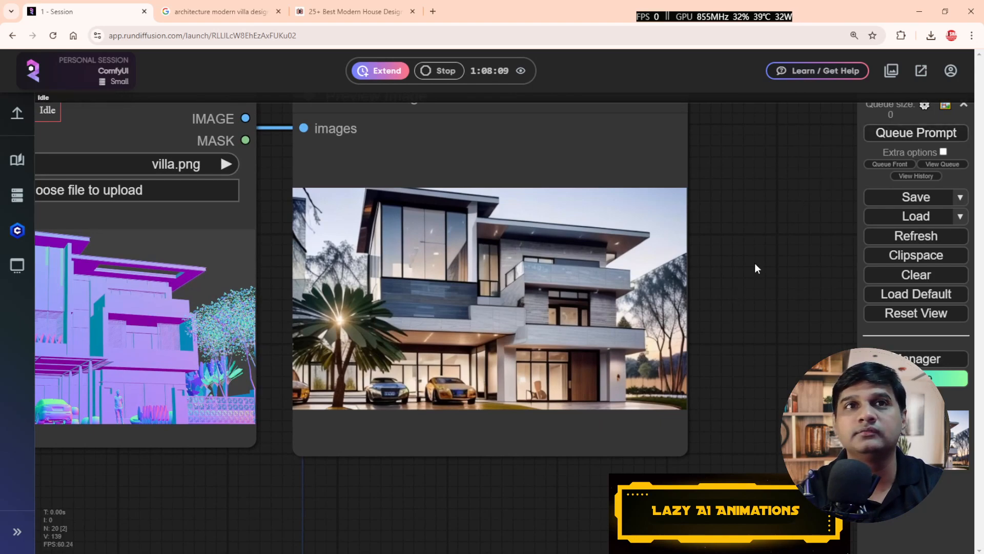
pyautogui.scroll(-6, 756, 299)
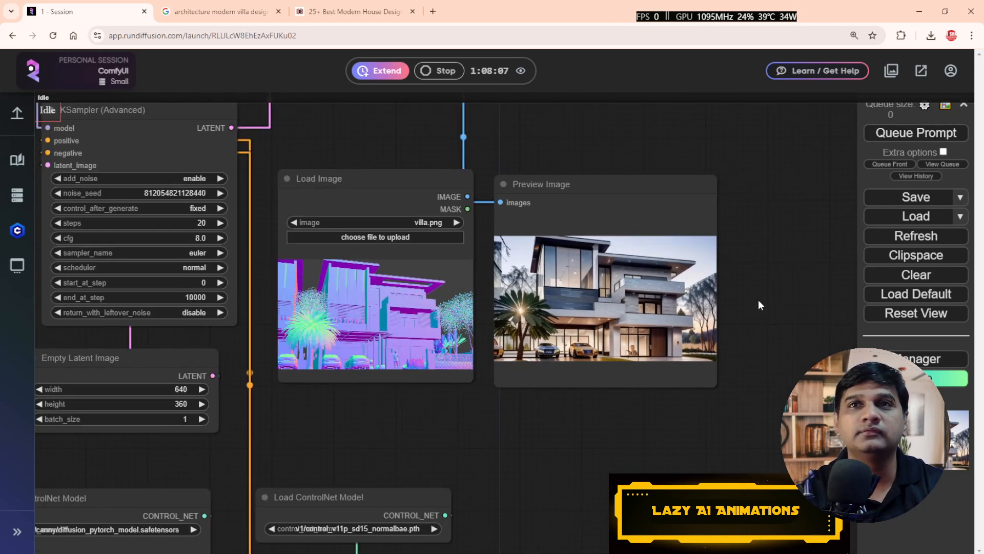
pyautogui.scroll(3, 628, 290)
pyautogui.scroll(4, 631, 290)
# Step: Delete the Load Image node holding villa.png beside the preview and review the positive prompt
pyautogui.click(199, 118)
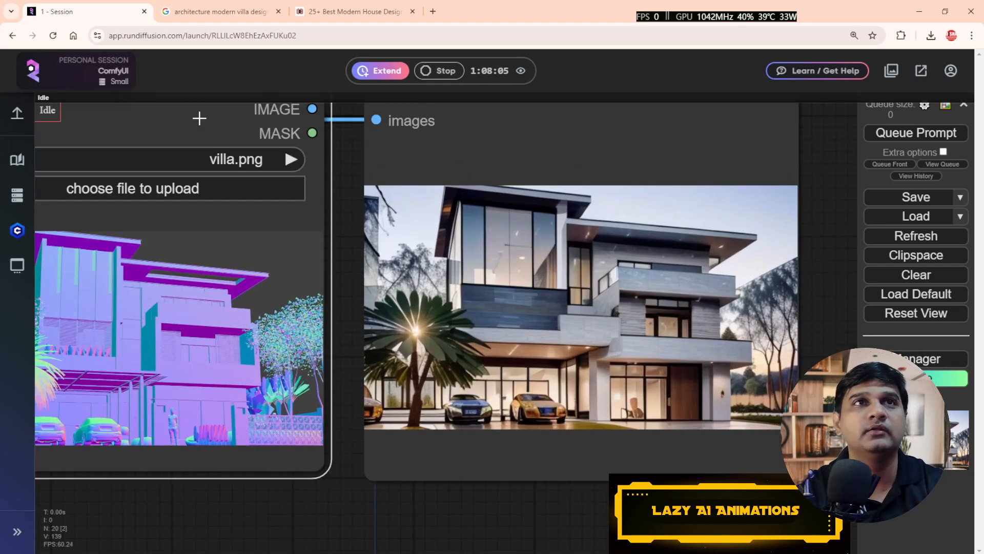
pyautogui.press('Delete')
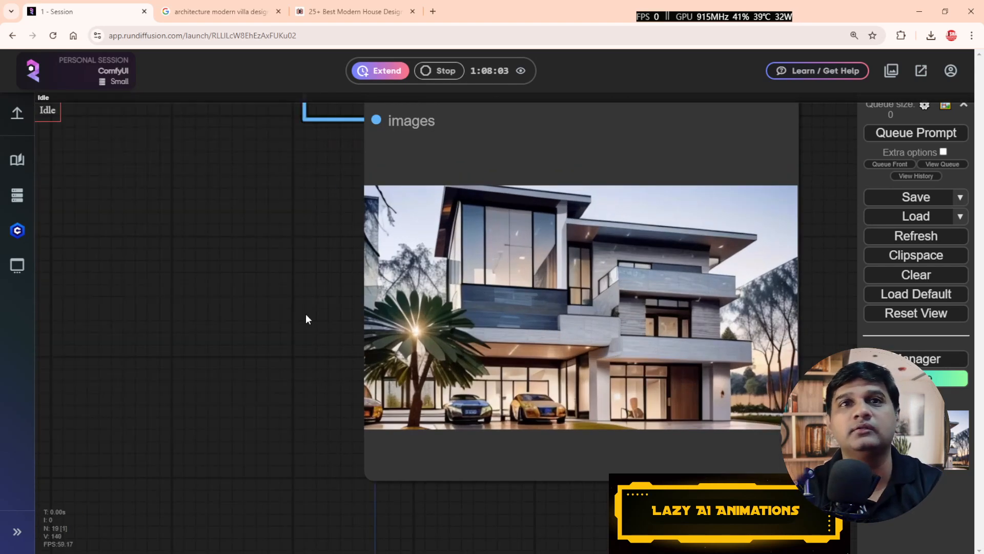
pyautogui.scroll(-6, 305, 314)
pyautogui.moveTo(250, 290); pyautogui.dragTo(660, 362)
pyautogui.moveTo(175, 167); pyautogui.dragTo(551, 202)
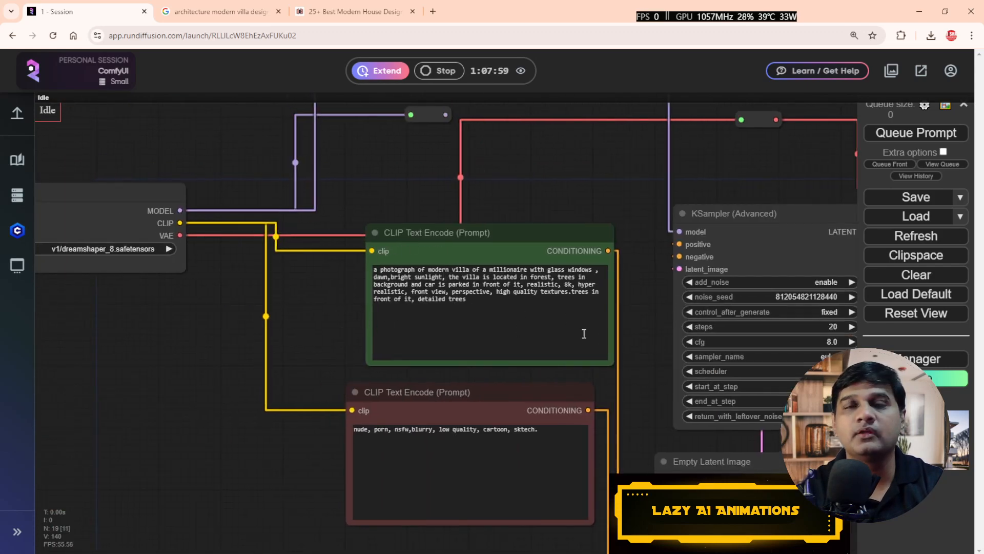
pyautogui.moveTo(669, 336); pyautogui.dragTo(585, 307)
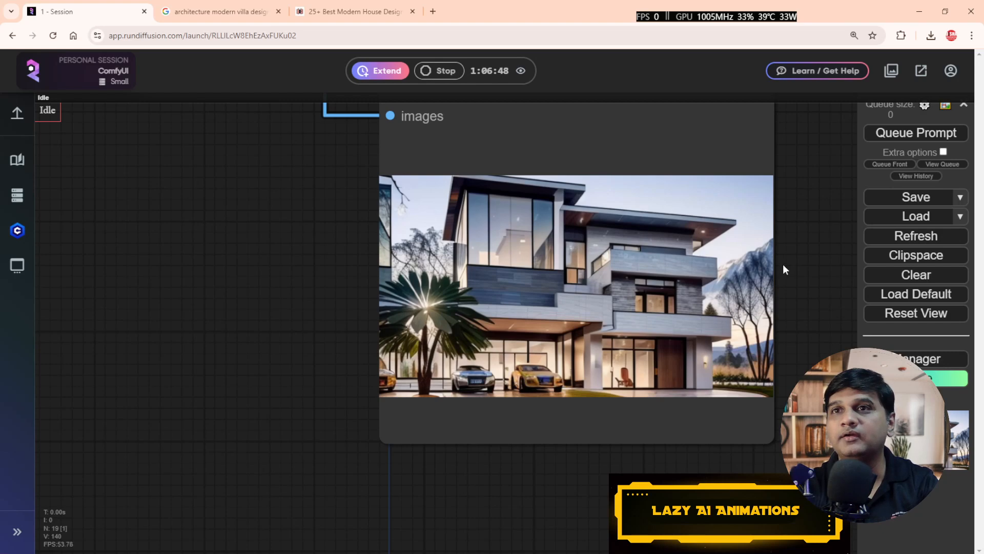
# Step: Queue another villa generation and look over the preview and the surrounding nodes of the workflow
pyautogui.click(886, 134)
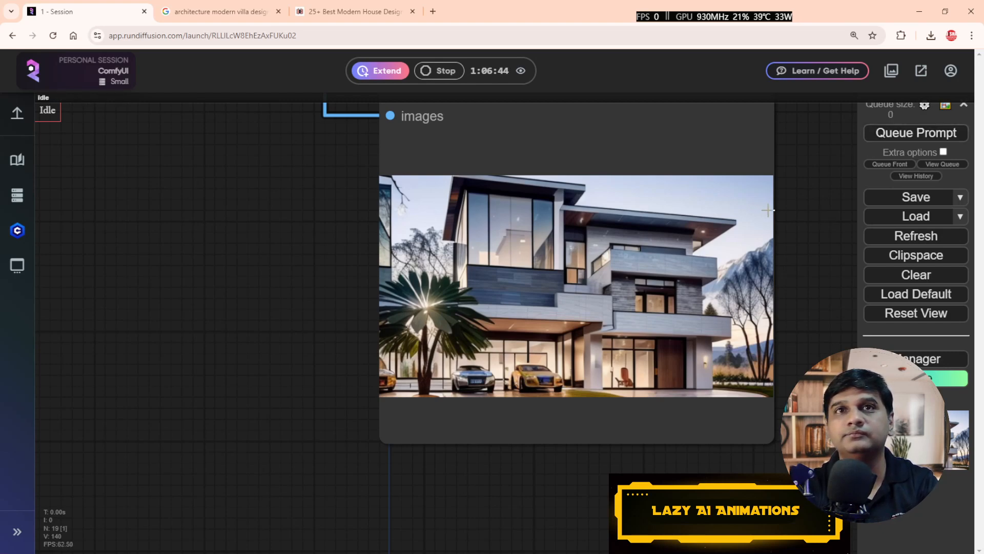
pyautogui.scroll(-7, 241, 330)
pyautogui.moveTo(256, 327); pyautogui.dragTo(287, 281)
pyautogui.scroll(3, 394, 338)
pyautogui.scroll(4, 394, 337)
pyautogui.scroll(-3, 307, 312)
pyautogui.moveTo(323, 309); pyautogui.dragTo(672, 276)
pyautogui.scroll(-3, 477, 313)
pyautogui.moveTo(517, 288); pyautogui.dragTo(349, 303)
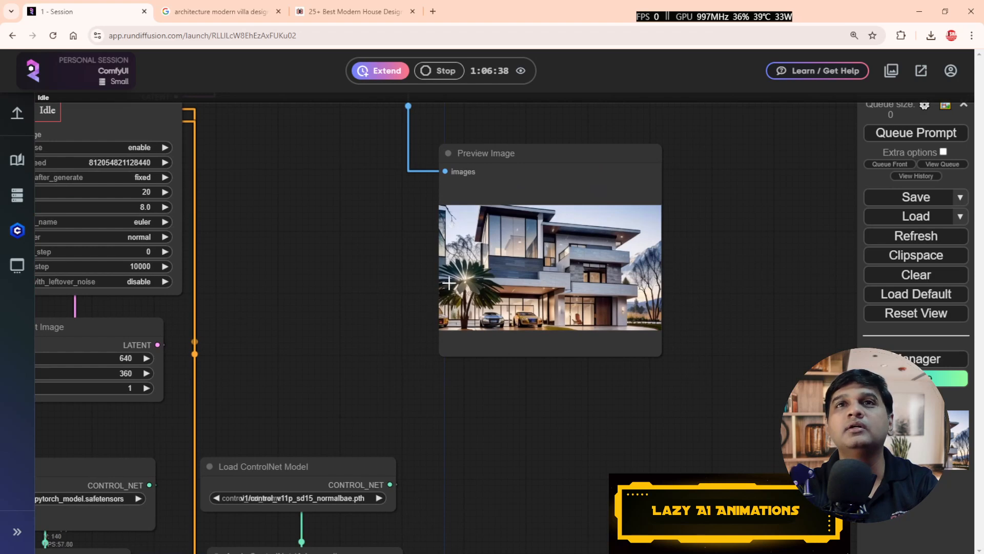
# Step: Save the generated villa image from the Preview Image node to disk
pyautogui.scroll(3, 578, 249)
pyautogui.rightClick(567, 238)
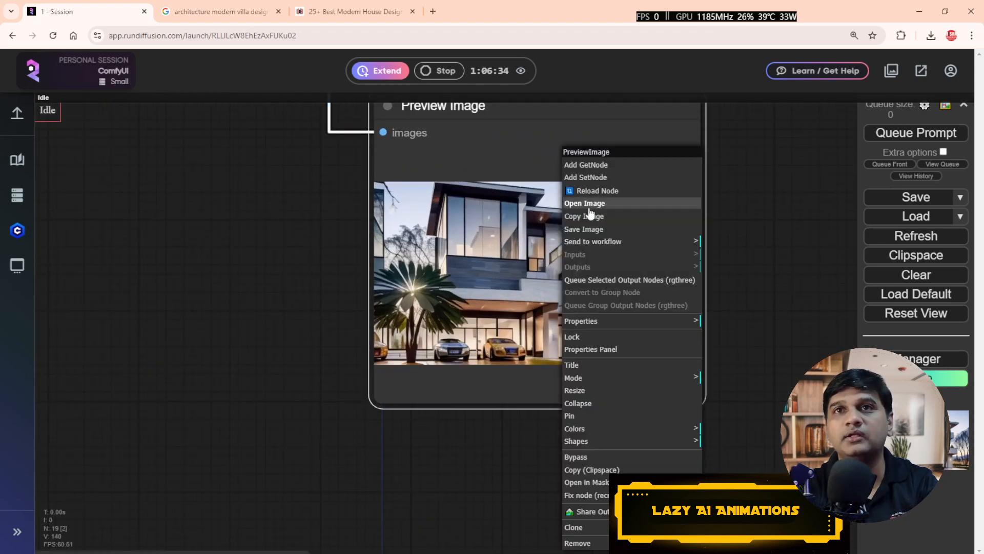
pyautogui.click(626, 229)
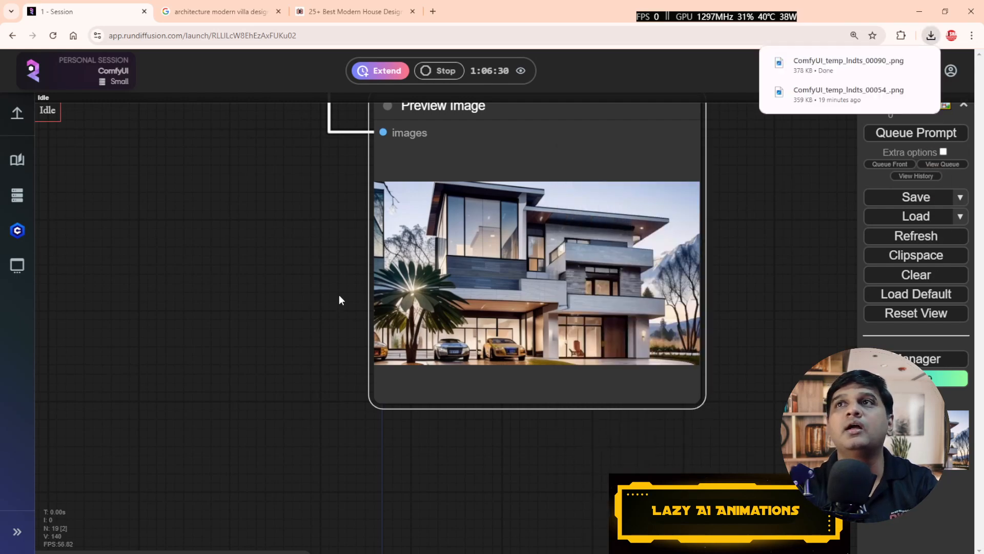
# Step: Search the nodes for "upscale" and add an Upscale Image (using Model) node beside the Preview Image node
pyautogui.scroll(-8, 340, 295)
pyautogui.moveTo(328, 295); pyautogui.dragTo(780, 158)
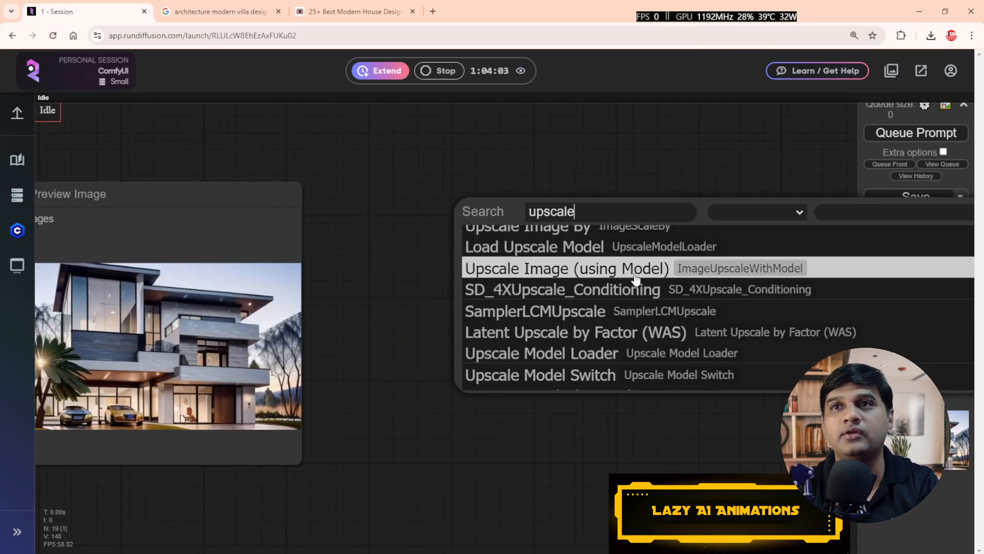
pyautogui.click(633, 273)
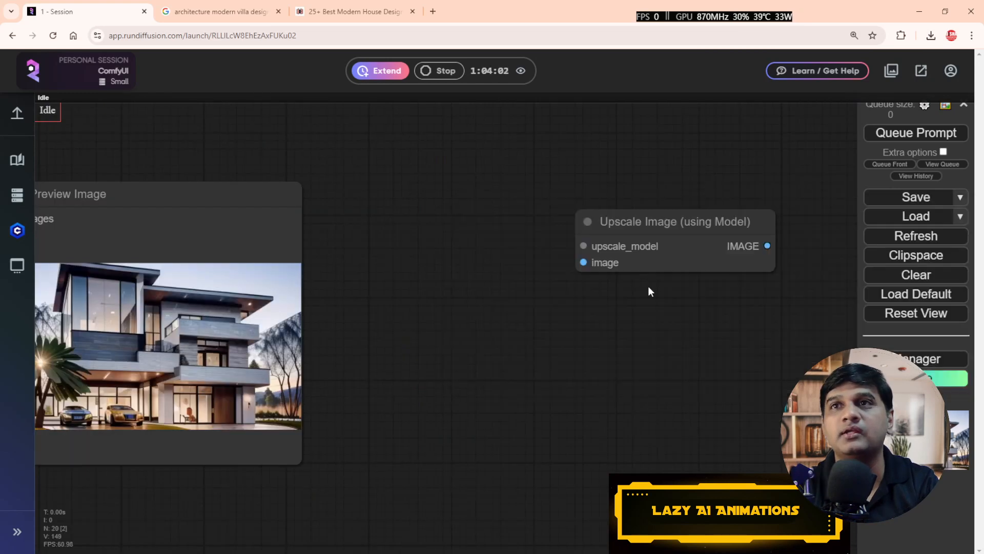
pyautogui.moveTo(648, 291); pyautogui.dragTo(599, 310)
# Step: Add an Upscale Model Loader node feeding the upscale_model input, widen it and set its model to ESRGAN/4x-UltraSharp.pth
pyautogui.moveTo(534, 265); pyautogui.dragTo(386, 178)
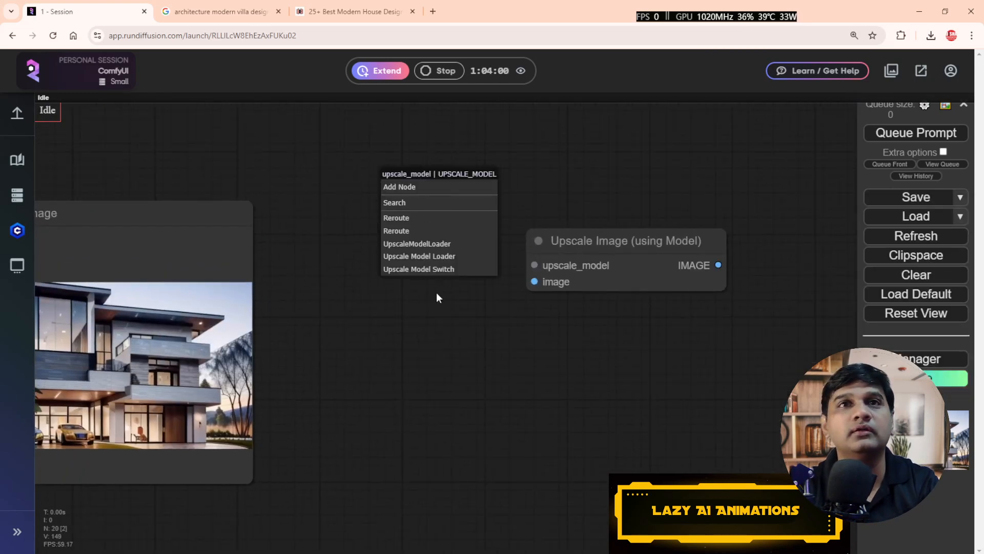
pyautogui.click(420, 257)
pyautogui.moveTo(484, 174); pyautogui.dragTo(330, 107)
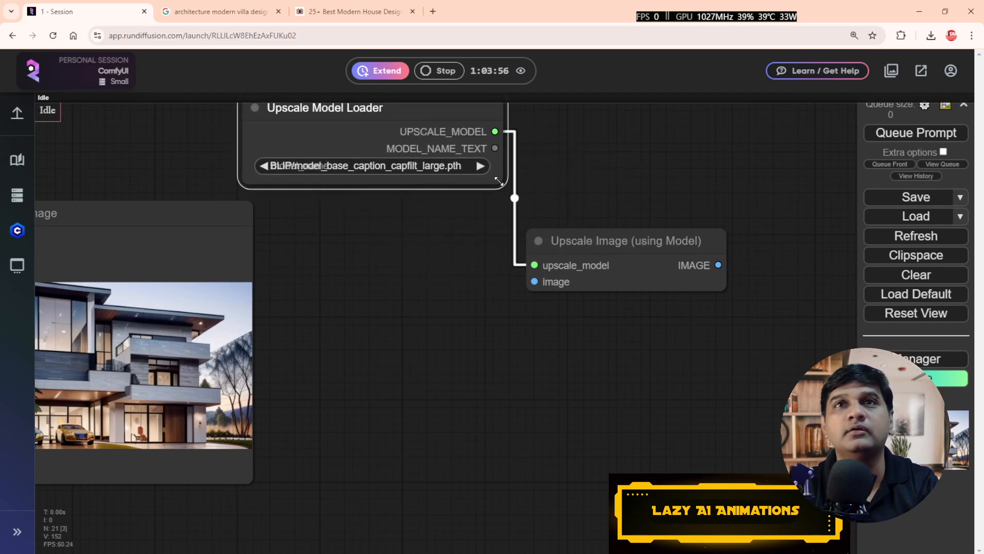
pyautogui.moveTo(499, 181); pyautogui.dragTo(592, 180)
pyautogui.click(522, 170)
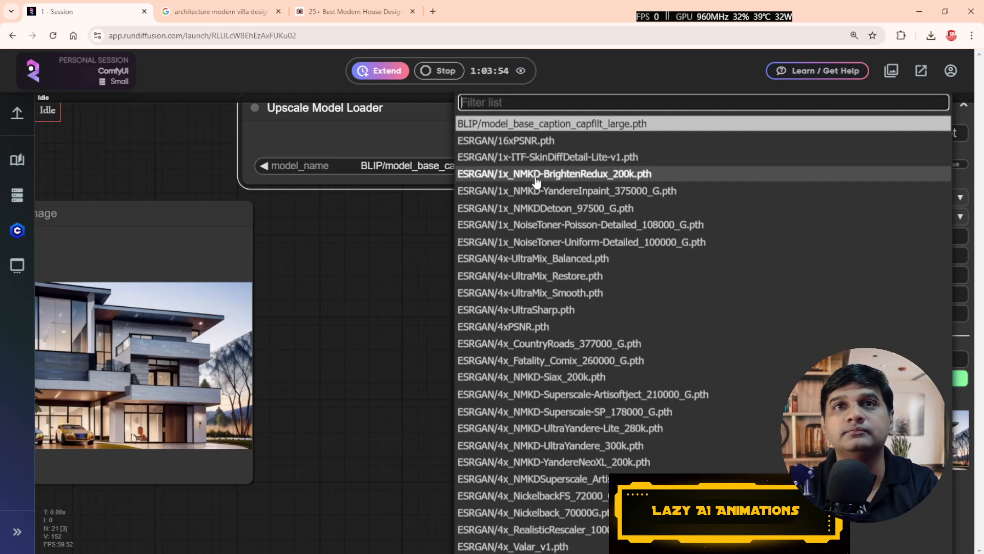
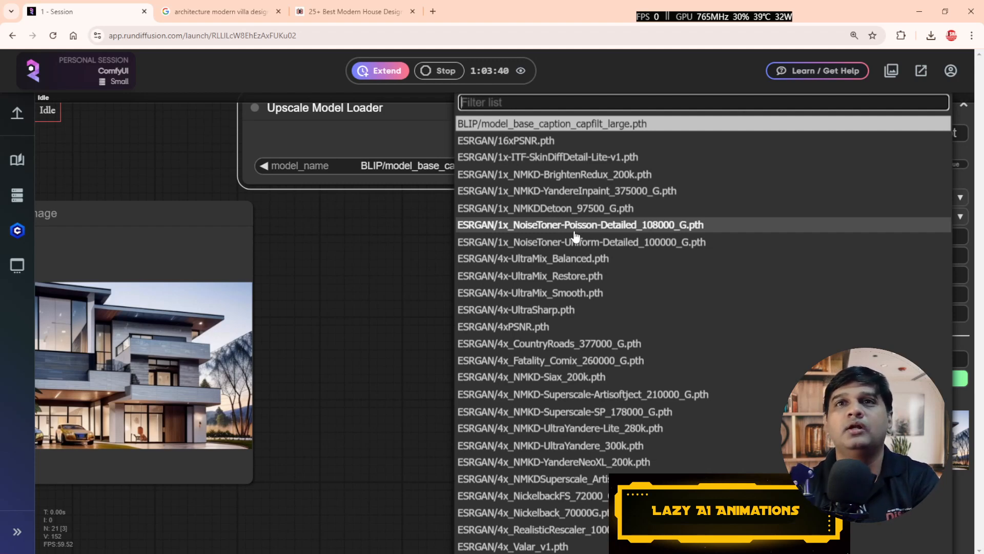
pyautogui.click(581, 309)
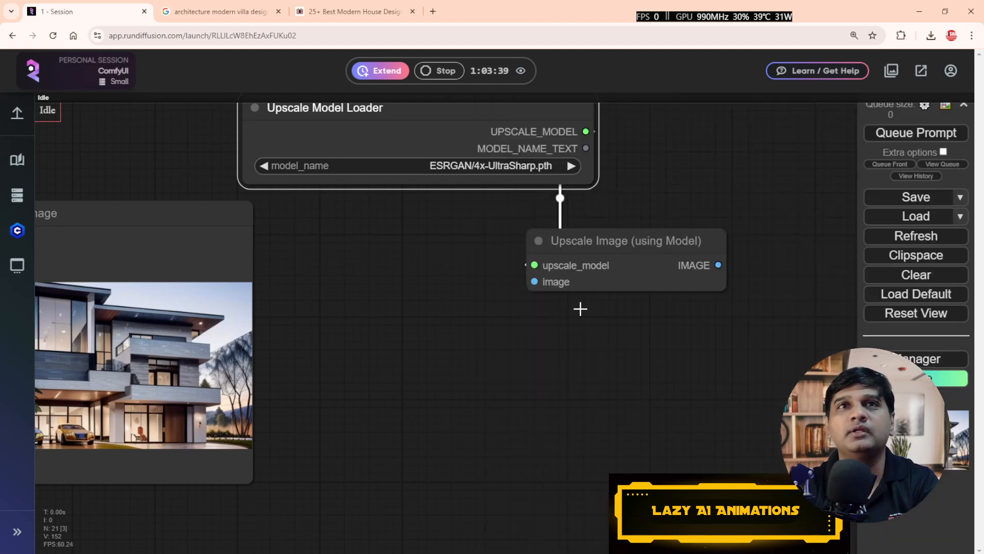
# Step: Connect the IMAGE output of VAE Decode to the image input of the Upscale Image (using Model) node
pyautogui.click(590, 255)
pyautogui.scroll(-2, 286, 307)
pyautogui.moveTo(505, 338); pyautogui.dragTo(508, 338)
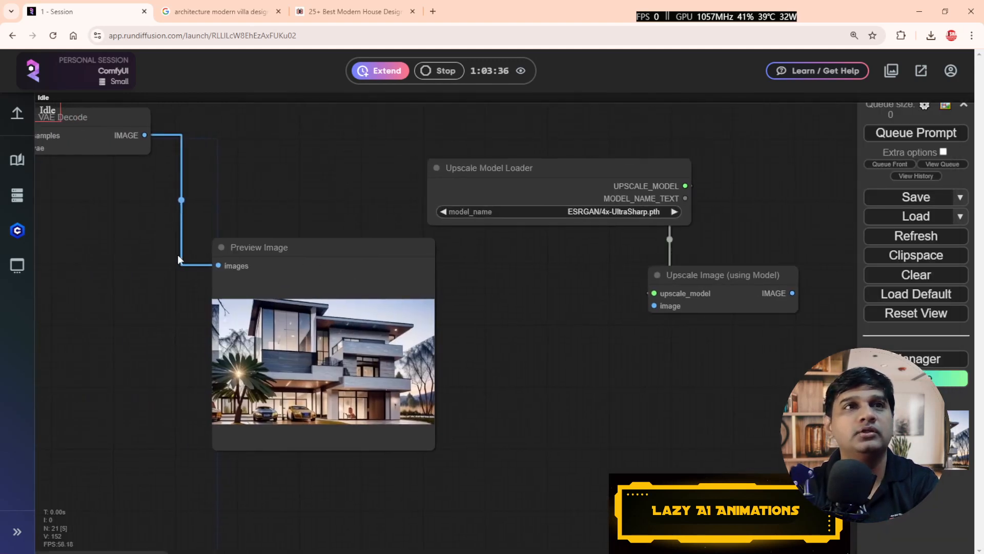
pyautogui.moveTo(143, 135); pyautogui.dragTo(654, 305)
# Step: Arrange the Upscale Model Loader node below the Upscale Image (using Model) node
pyautogui.moveTo(671, 360); pyautogui.dragTo(357, 393)
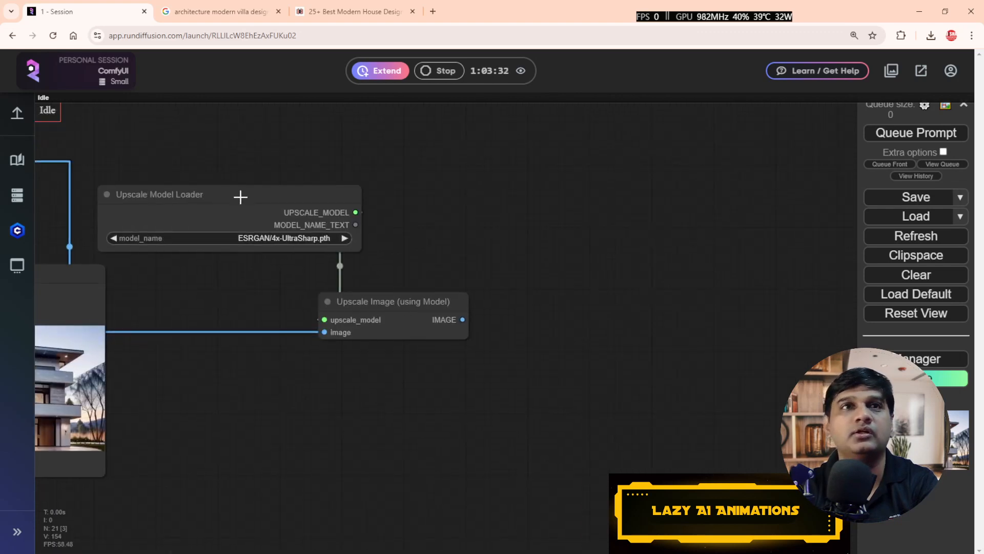
pyautogui.moveTo(239, 195); pyautogui.dragTo(397, 379)
pyautogui.moveTo(353, 302); pyautogui.dragTo(308, 269)
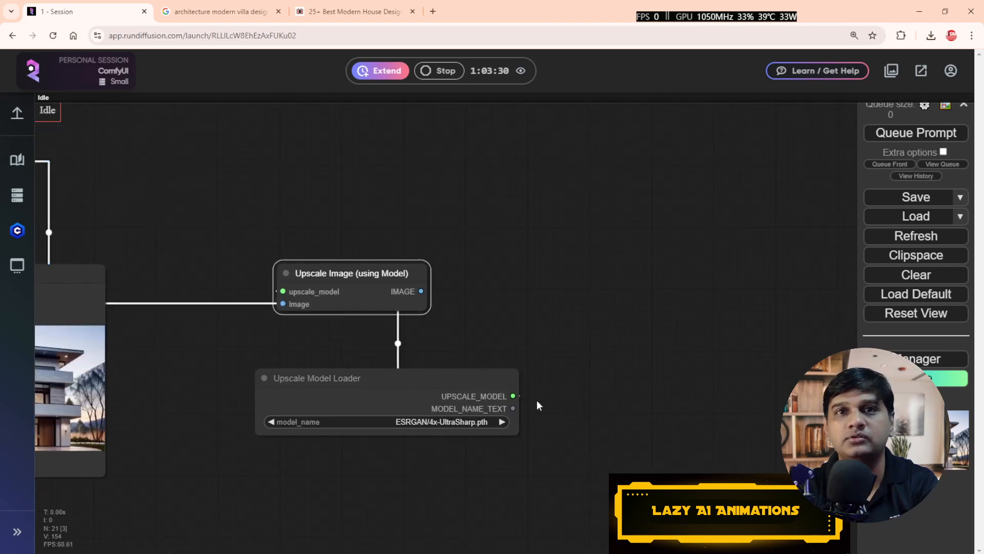
pyautogui.scroll(6, 533, 408)
pyautogui.moveTo(385, 342)
pyautogui.mouseDown()
pyautogui.moveTo(392, 414)
pyautogui.moveTo(386, 352)
pyautogui.mouseUp()
pyautogui.moveTo(373, 244); pyautogui.dragTo(467, 312)
# Step: Add a Preview Image node connected to the IMAGE output of the Upscale Image (using Model) node
pyautogui.moveTo(410, 234); pyautogui.dragTo(492, 201)
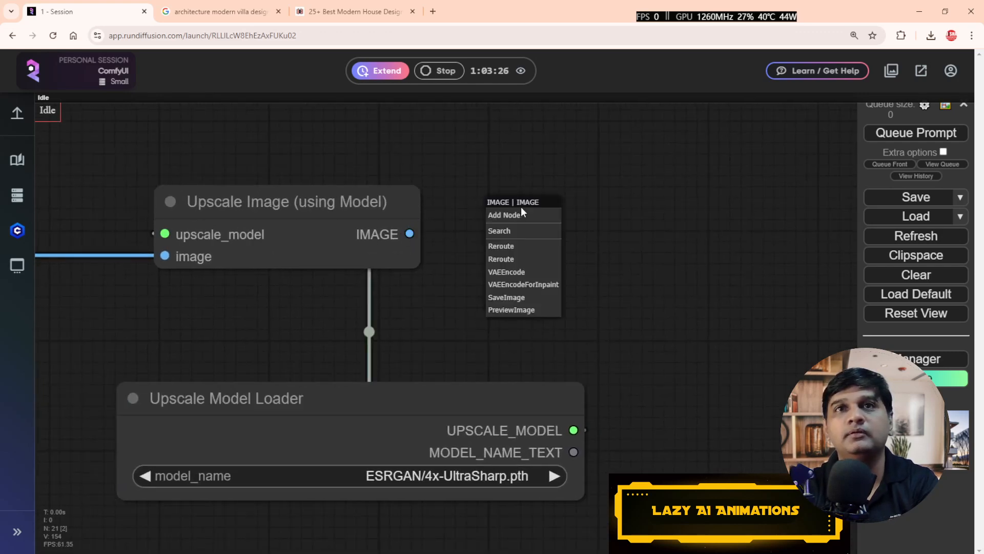
pyautogui.click(528, 310)
pyautogui.moveTo(577, 195); pyautogui.dragTo(610, 199)
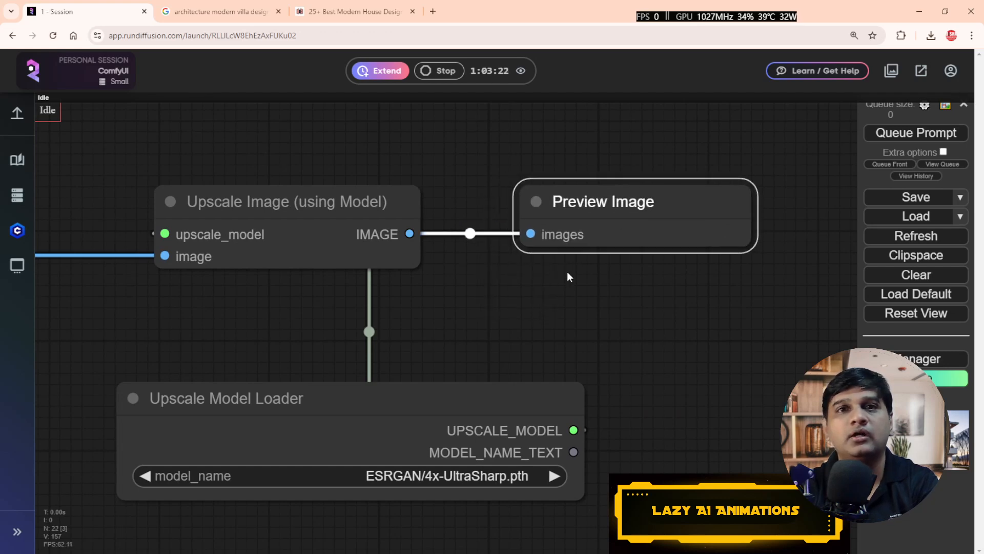
# Step: Queue the workflow to generate the upscaled villa render with the ESRGAN/4x-UltraSharp.pth model
pyautogui.scroll(-3, 576, 268)
pyautogui.moveTo(534, 314); pyautogui.dragTo(558, 220)
pyautogui.scroll(3, 579, 263)
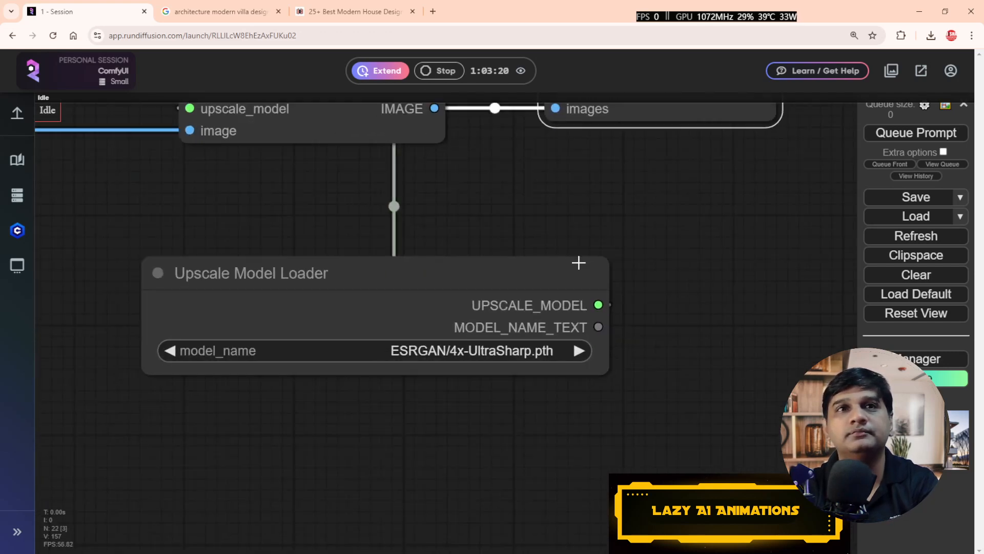
pyautogui.scroll(-3, 579, 262)
pyautogui.click(904, 135)
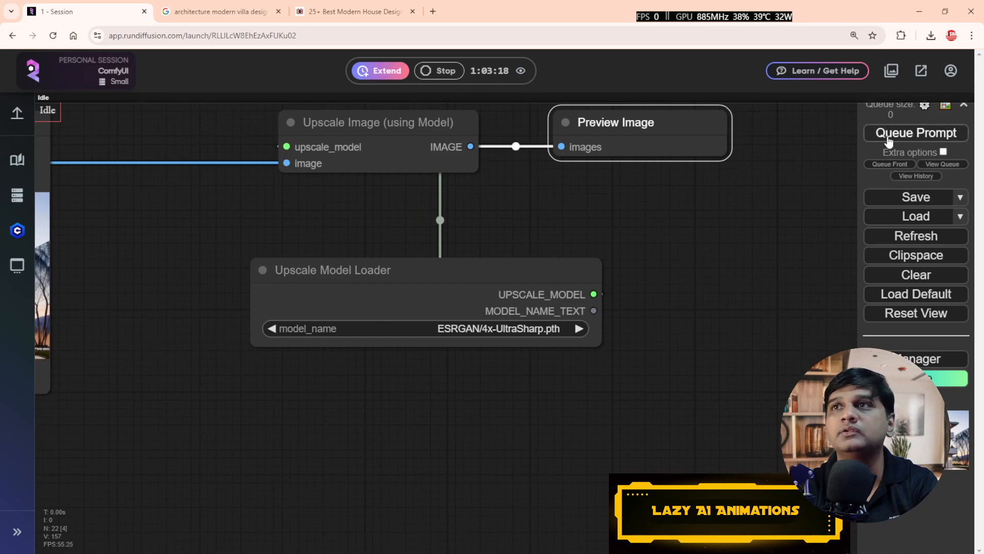
# Step: Examine the upscaled villa render in its Preview Image node, comparing close-up detail with the whole picture
pyautogui.moveTo(598, 258); pyautogui.dragTo(676, 274)
pyautogui.scroll(-3, 676, 274)
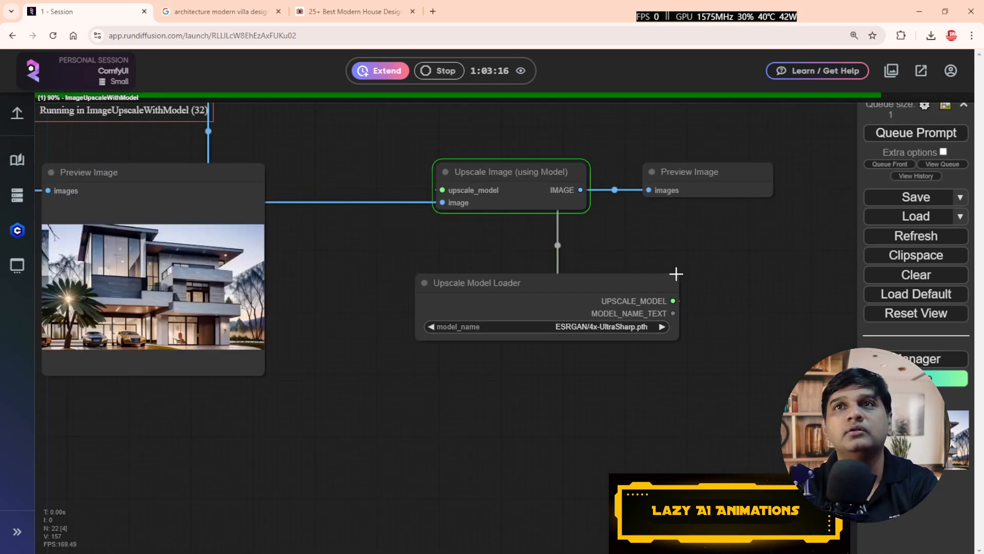
pyautogui.scroll(15, 666, 289)
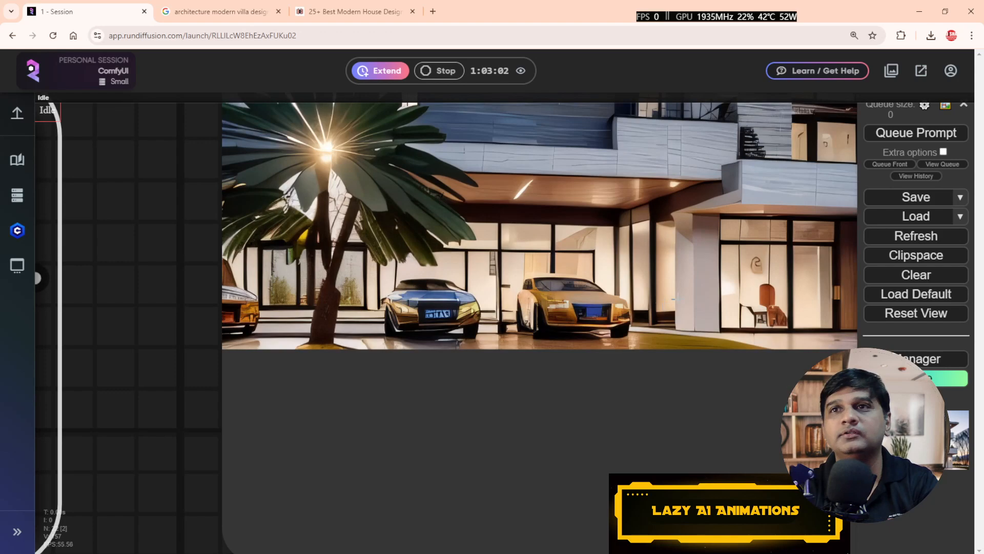
pyautogui.scroll(-5, 676, 299)
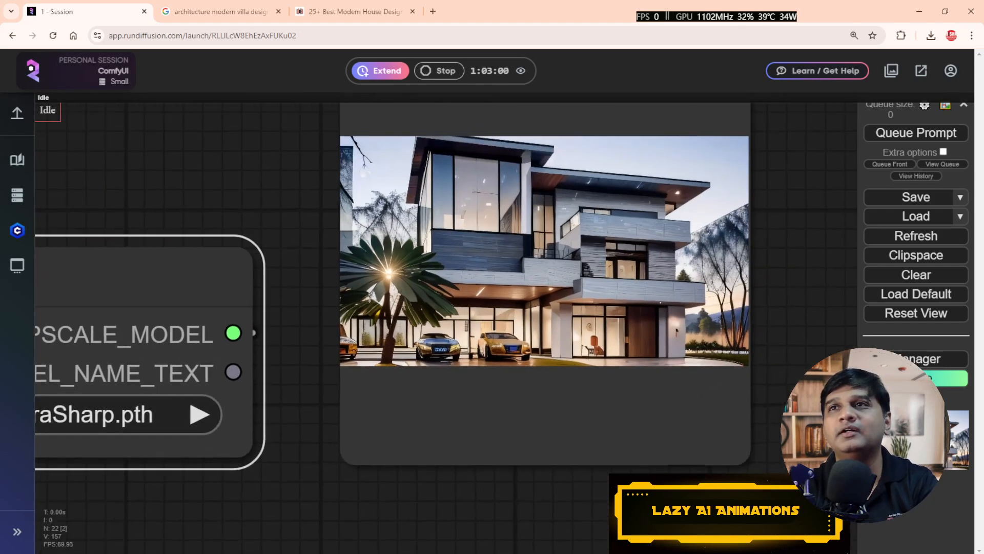
pyautogui.scroll(5, 649, 284)
pyautogui.scroll(-3, 591, 283)
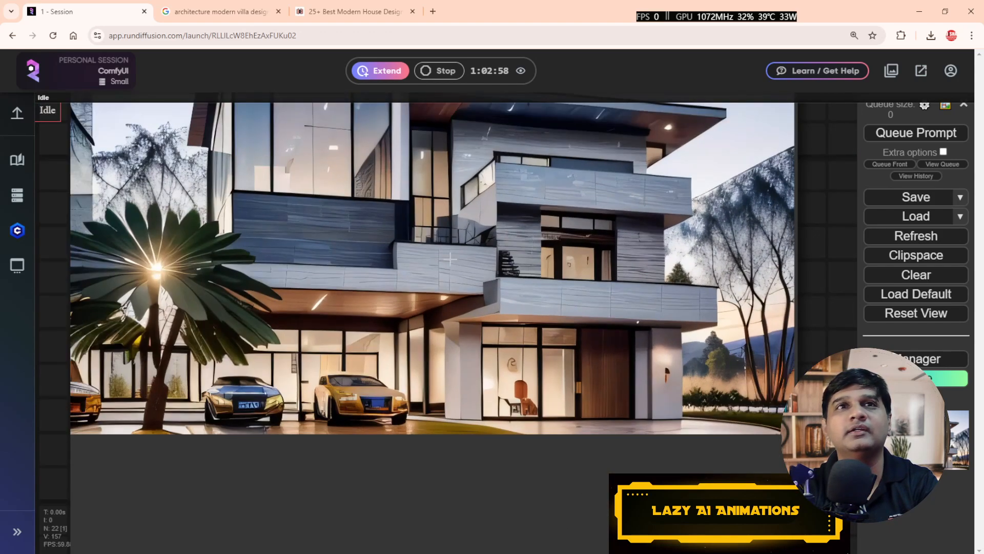
pyautogui.scroll(4, 574, 246)
pyautogui.scroll(-5, 573, 259)
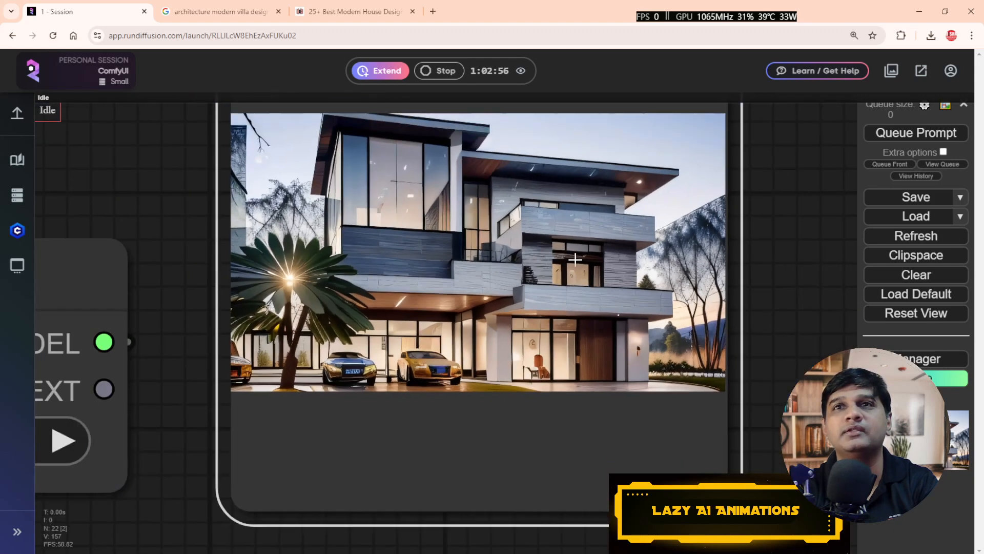
pyautogui.scroll(1, 576, 259)
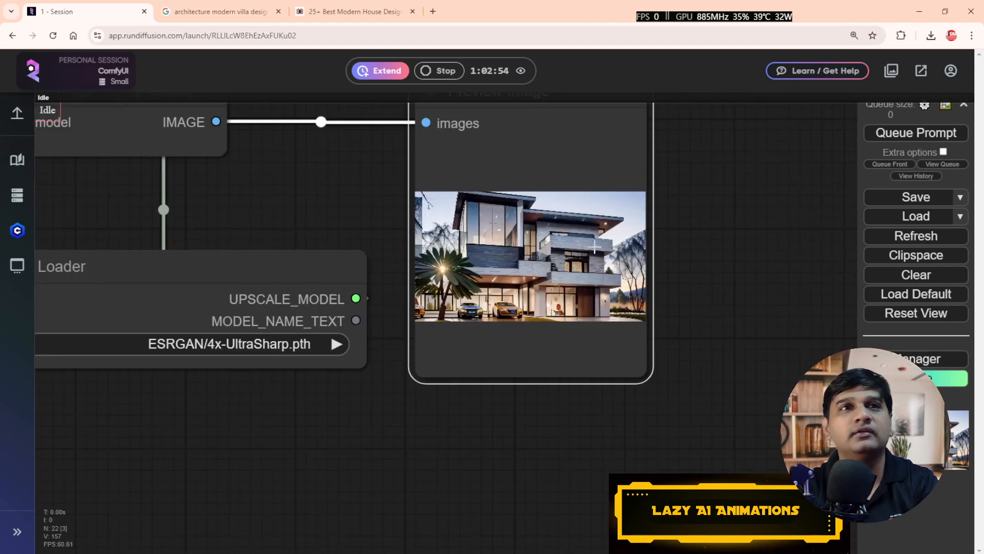
pyautogui.moveTo(347, 200); pyautogui.dragTo(626, 248)
pyautogui.scroll(-2, 620, 257)
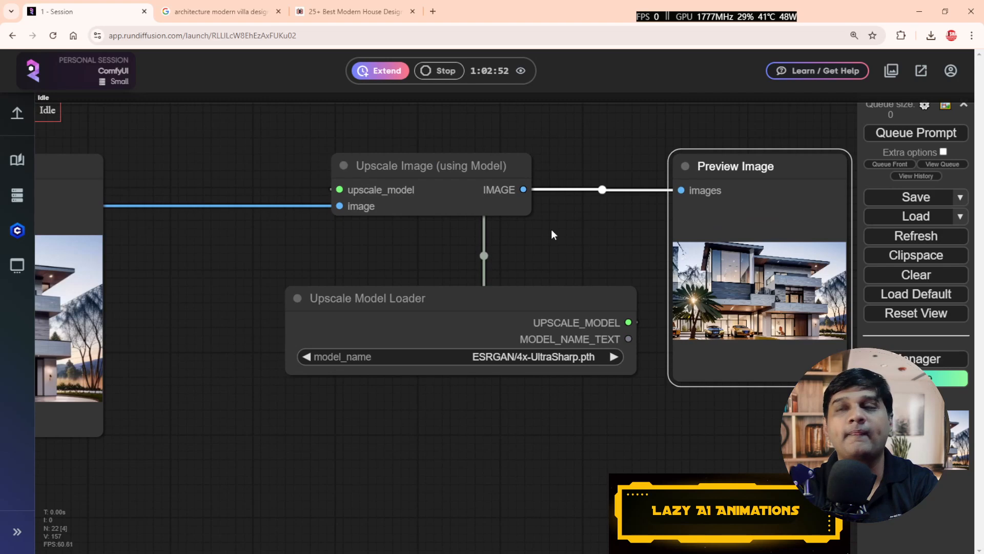
# Step: Set the Upscale Model Loader to ESRGAN/4x-UltraMix_Restore.pth and queue the workflow again
pyautogui.moveTo(552, 234); pyautogui.dragTo(607, 199)
pyautogui.click(582, 322)
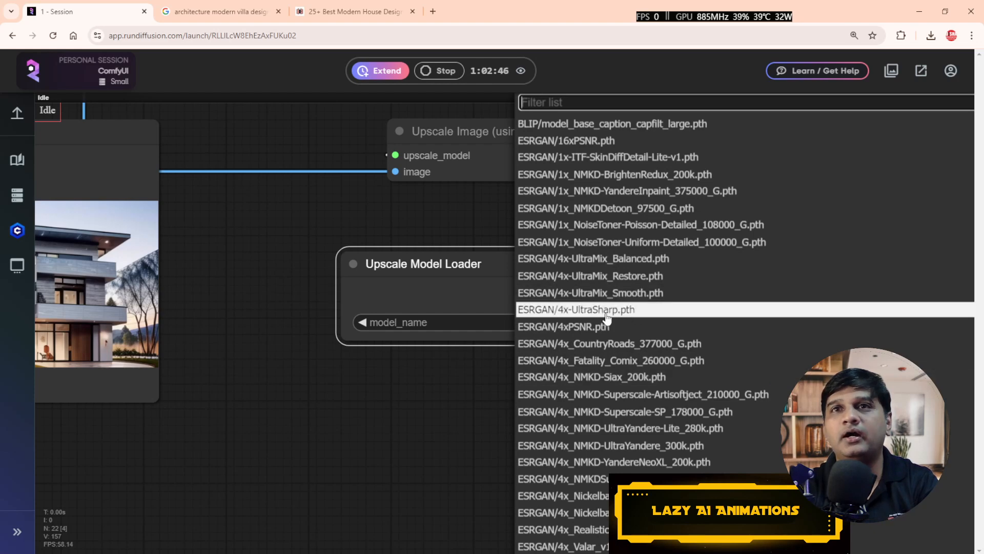
pyautogui.click(634, 276)
pyautogui.moveTo(696, 204); pyautogui.dragTo(496, 230)
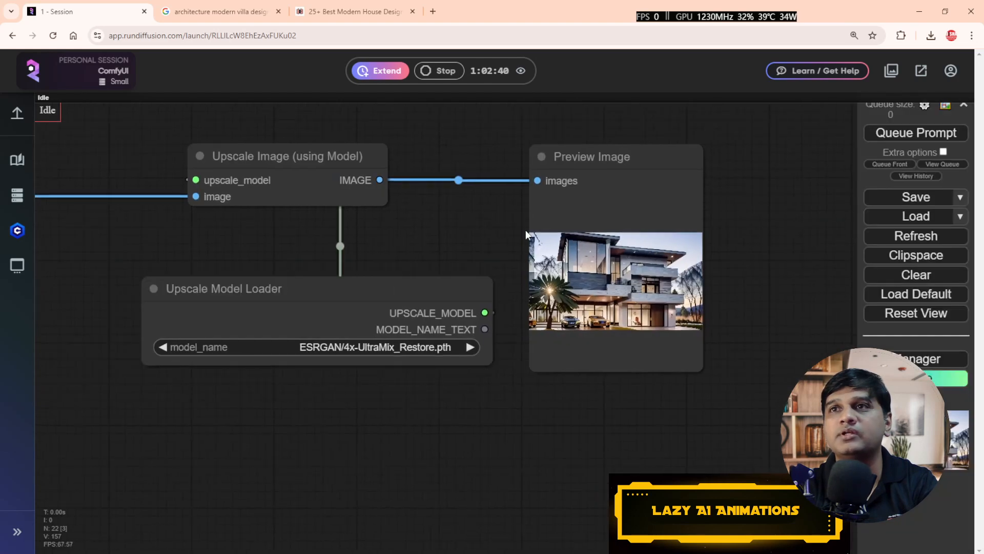
pyautogui.click(910, 134)
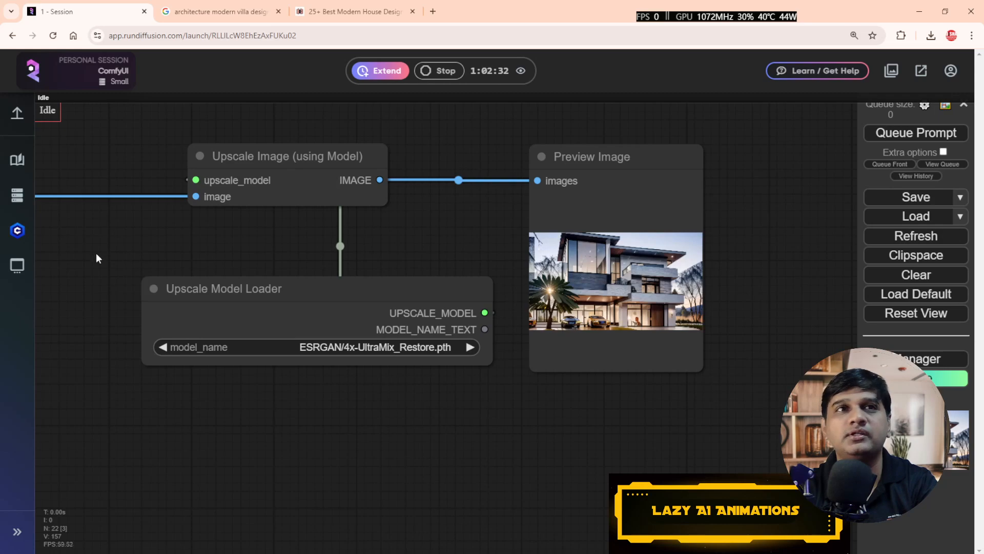
# Step: Compare the original villa preview with the UltraMix_Restore upscaled render, checking its detail up close
pyautogui.moveTo(97, 257); pyautogui.dragTo(338, 255)
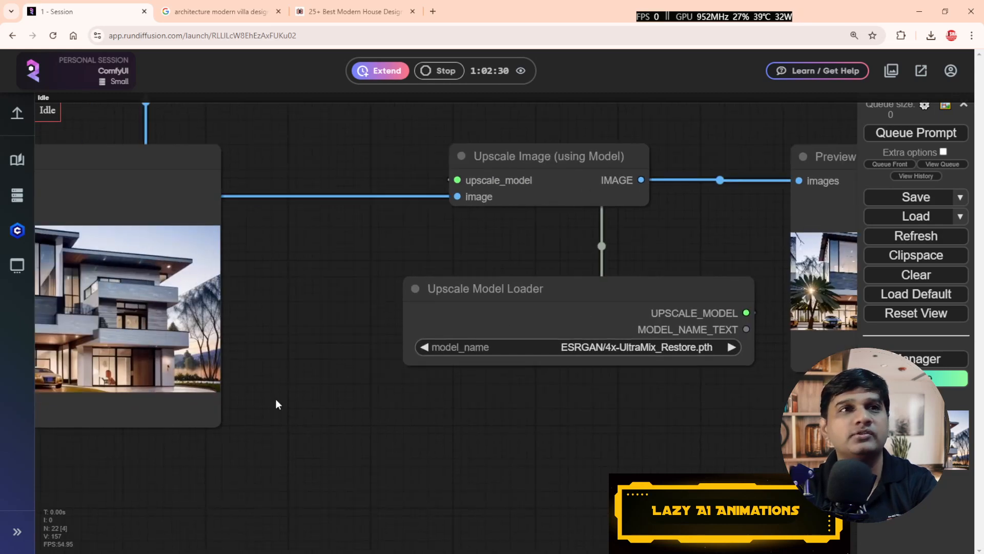
pyautogui.moveTo(276, 404); pyautogui.dragTo(428, 340)
pyautogui.scroll(-3, 428, 340)
pyautogui.moveTo(303, 402); pyautogui.dragTo(144, 404)
pyautogui.moveTo(500, 393); pyautogui.dragTo(278, 440)
pyautogui.scroll(3, 468, 411)
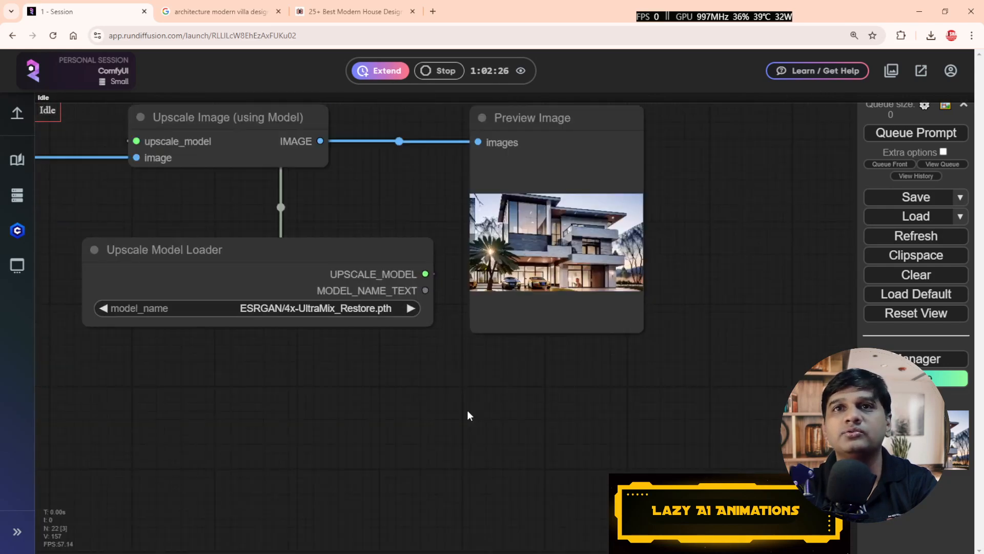
pyautogui.scroll(5, 467, 411)
pyautogui.moveTo(517, 340); pyautogui.dragTo(415, 463)
pyautogui.scroll(3, 484, 435)
pyautogui.moveTo(483, 435); pyautogui.dragTo(411, 490)
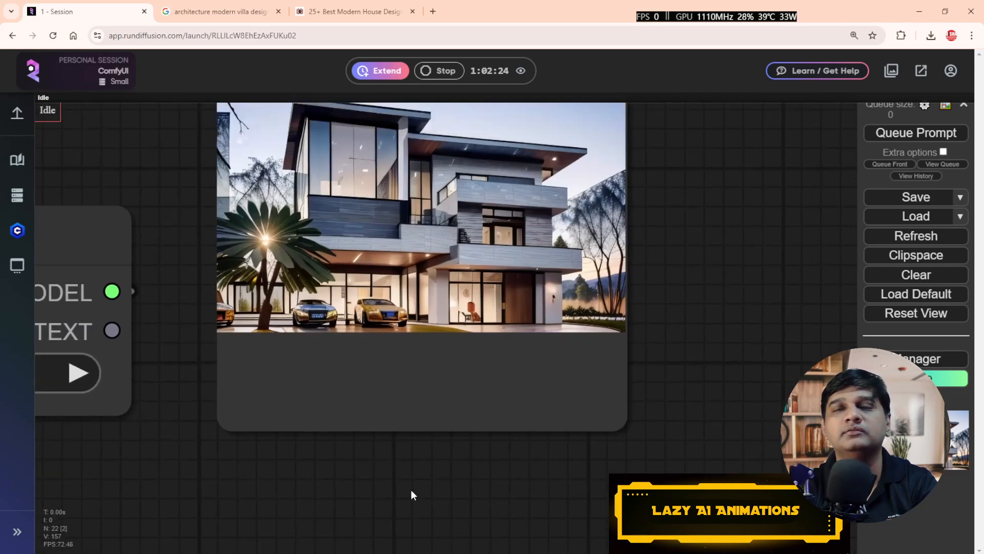
pyautogui.scroll(-4, 413, 487)
pyautogui.scroll(2, 417, 476)
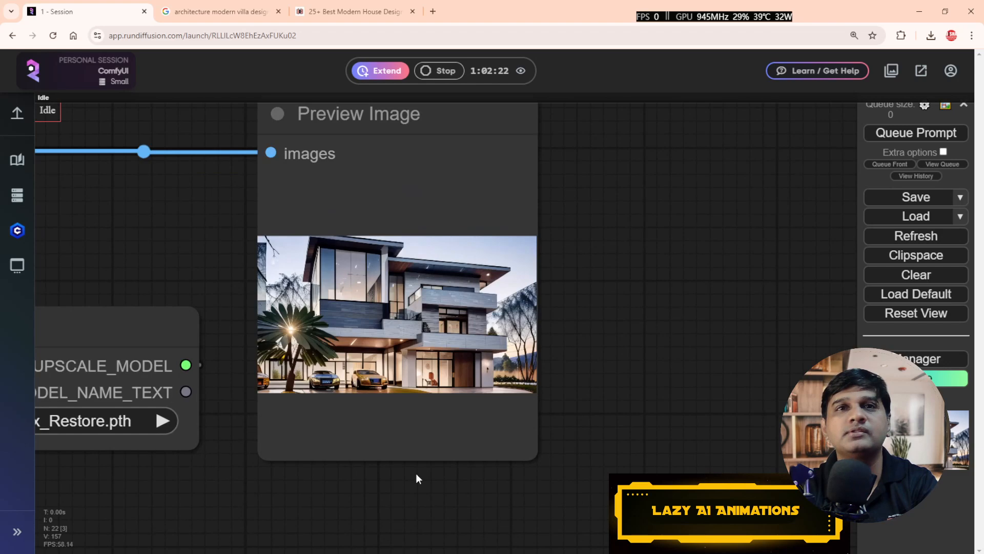
pyautogui.scroll(4, 496, 340)
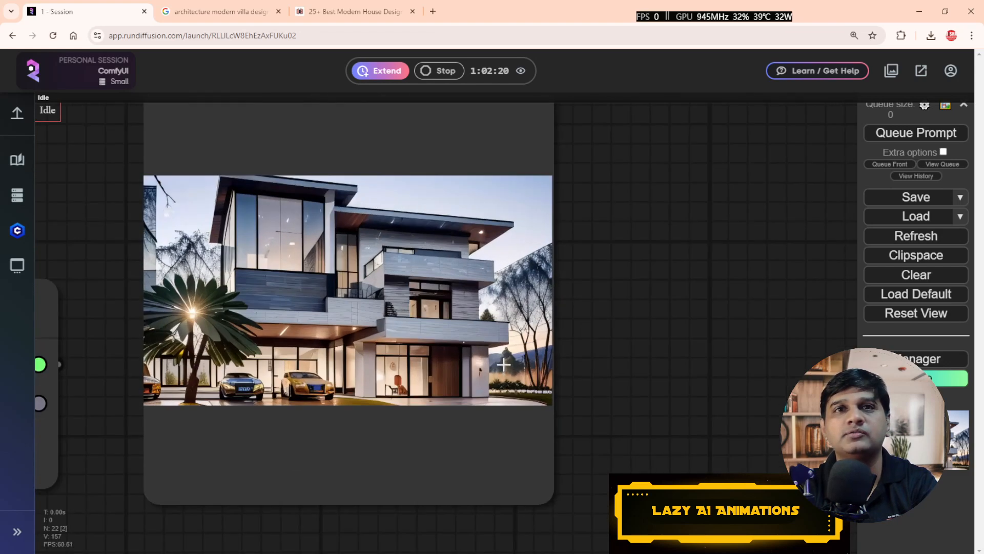
pyautogui.scroll(-3, 504, 365)
pyautogui.moveTo(537, 463); pyautogui.dragTo(584, 460)
pyautogui.scroll(-2, 496, 464)
pyautogui.scroll(-15, 496, 465)
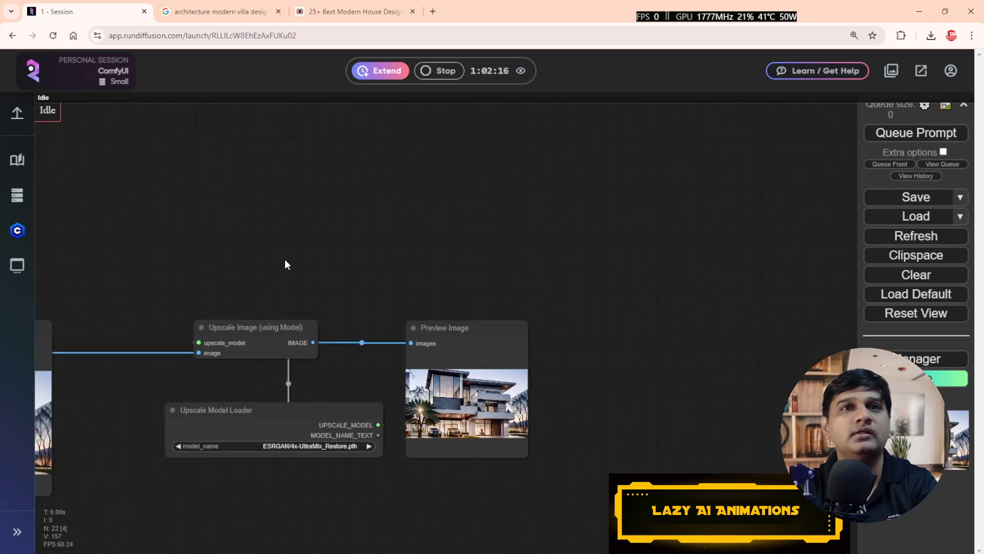
# Step: Append "brokeh, dslr" to the end of the positive prompt in the green CLIP Text Encode node
pyautogui.moveTo(284, 259); pyautogui.dragTo(662, 201)
pyautogui.moveTo(256, 325); pyautogui.dragTo(732, 326)
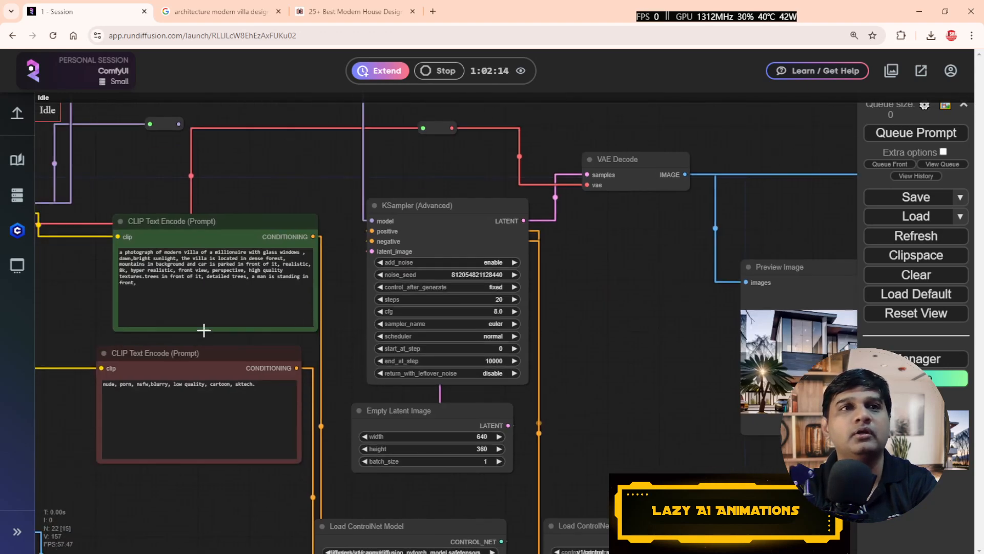
pyautogui.scroll(3, 182, 324)
pyautogui.moveTo(61, 320); pyautogui.dragTo(238, 349)
pyautogui.scroll(4, 258, 328)
pyautogui.click(325, 302)
pyautogui.write('brokeh')
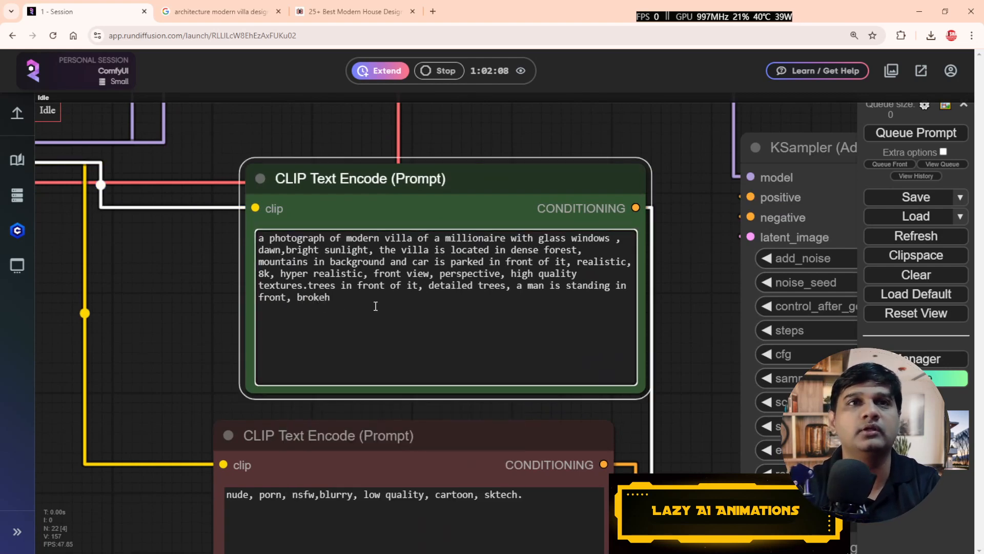
pyautogui.write(', dslr')
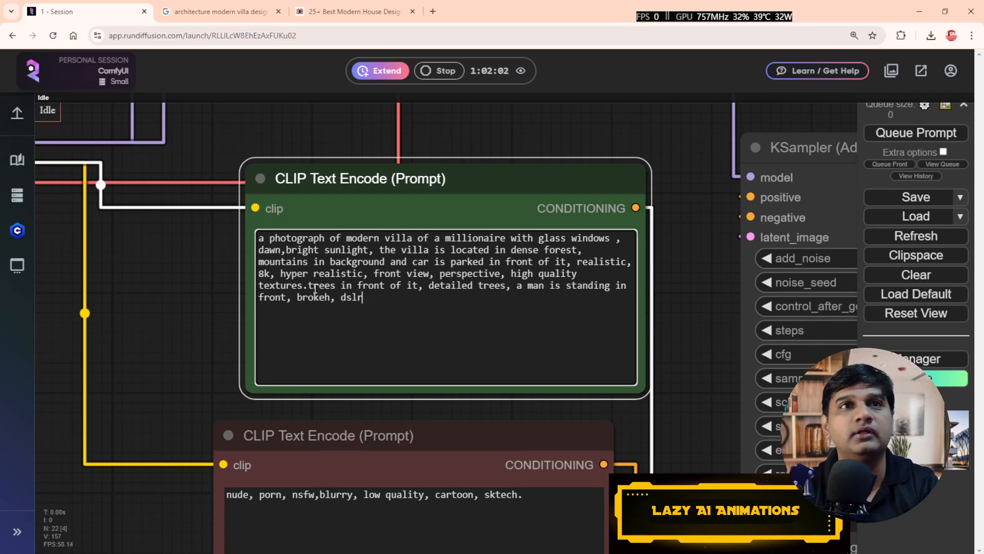
# Step: Queue the workflow with the extended prompt and inspect the original and upscaled villa previews
pyautogui.click(916, 133)
pyautogui.scroll(-3, 611, 306)
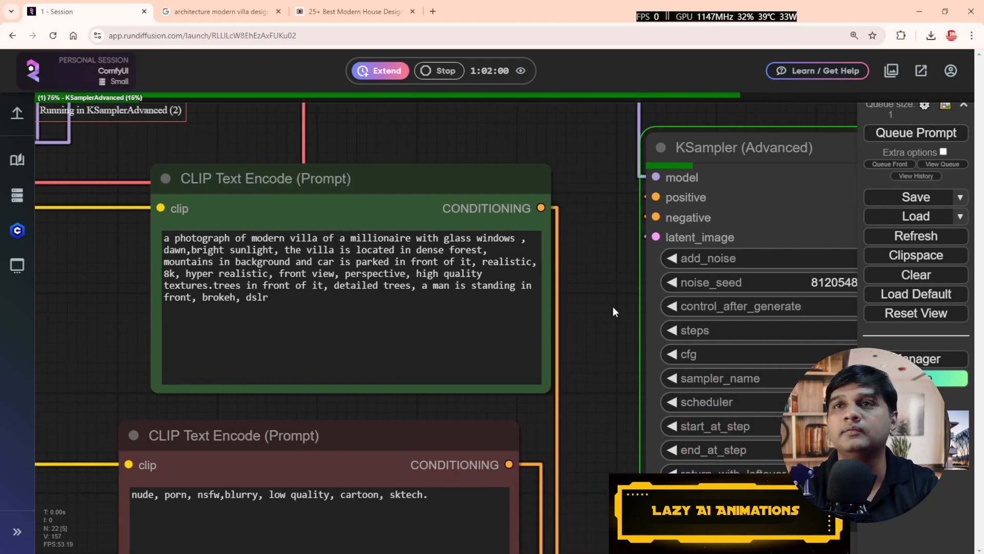
pyautogui.scroll(-3, 622, 320)
pyautogui.moveTo(812, 361); pyautogui.dragTo(426, 344)
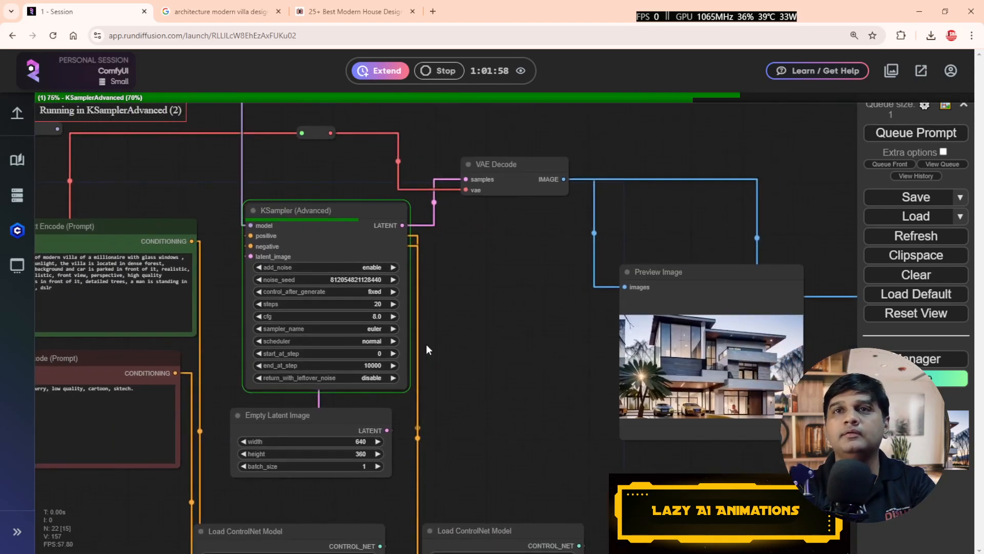
pyautogui.moveTo(564, 358); pyautogui.dragTo(395, 308)
pyautogui.moveTo(737, 388); pyautogui.dragTo(542, 371)
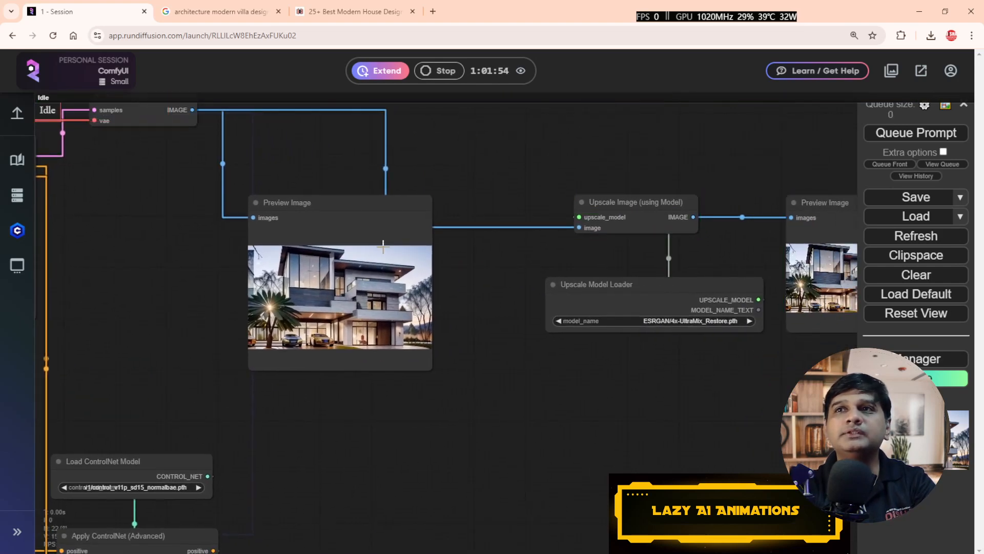
pyautogui.moveTo(664, 390); pyautogui.dragTo(366, 382)
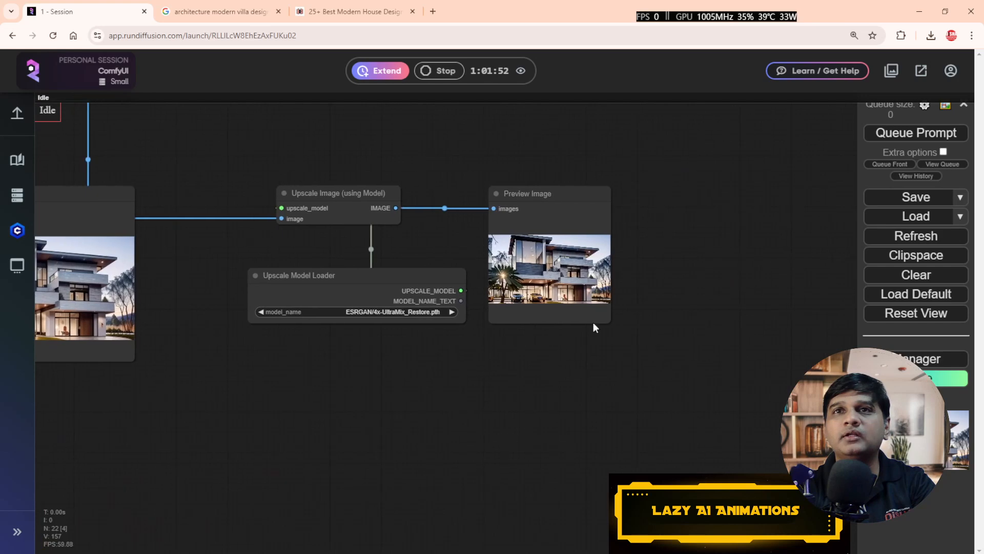
pyautogui.scroll(4, 596, 322)
pyautogui.scroll(4, 595, 323)
# Step: Enlarge the Preview Image node holding the upscaled render and open its context menu
pyautogui.click(590, 349)
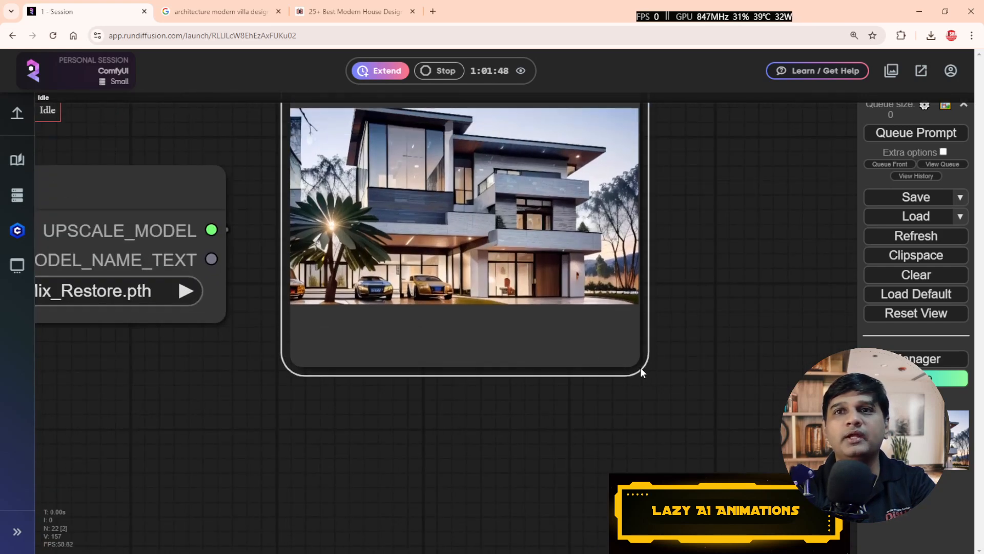
pyautogui.moveTo(636, 366); pyautogui.dragTo(646, 369)
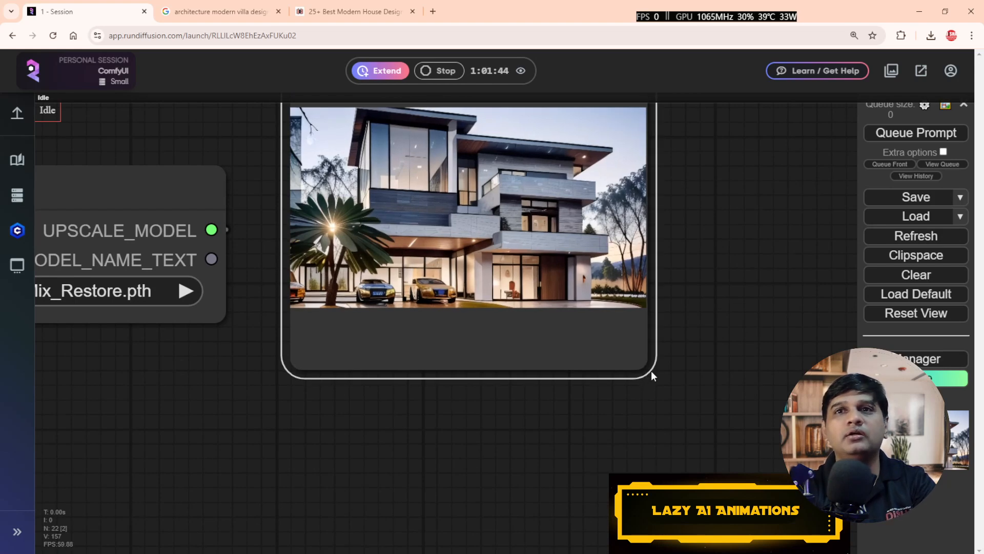
pyautogui.moveTo(656, 374); pyautogui.dragTo(760, 392)
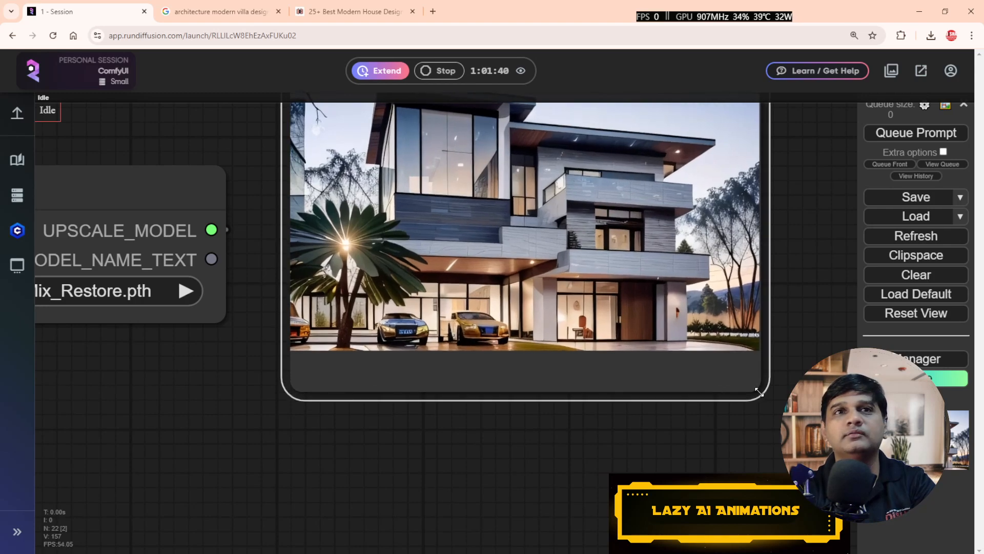
pyautogui.scroll(-6, 769, 410)
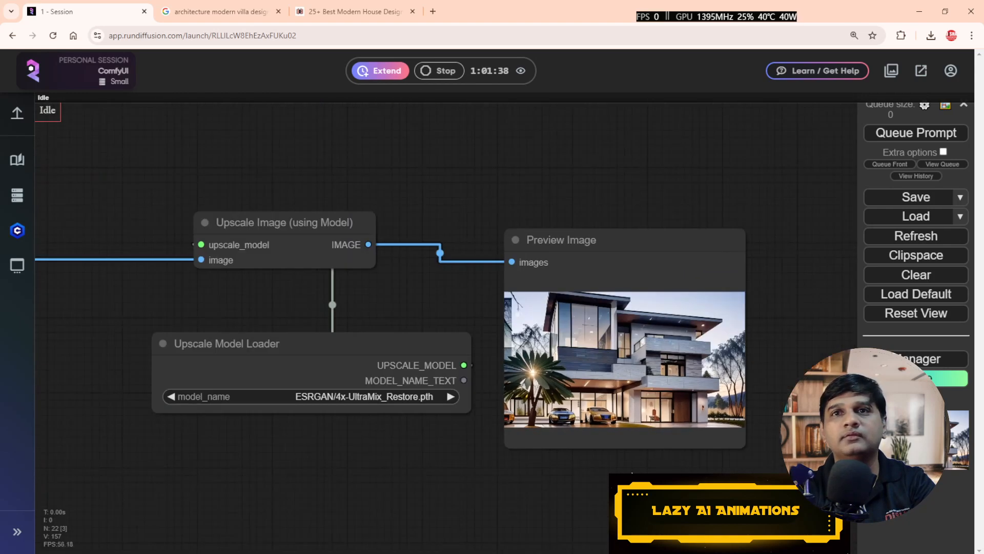
pyautogui.scroll(5, 587, 309)
pyautogui.rightClick(584, 302)
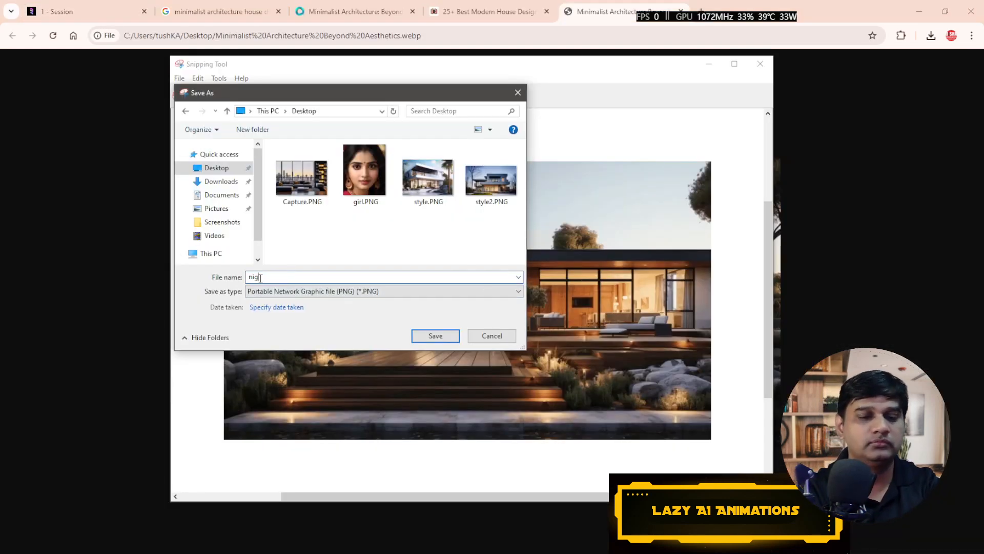
# Step: Save the snip of the minimalist house to the Desktop as a PNG and switch back to the ComfyUI session
pyautogui.press('Return')
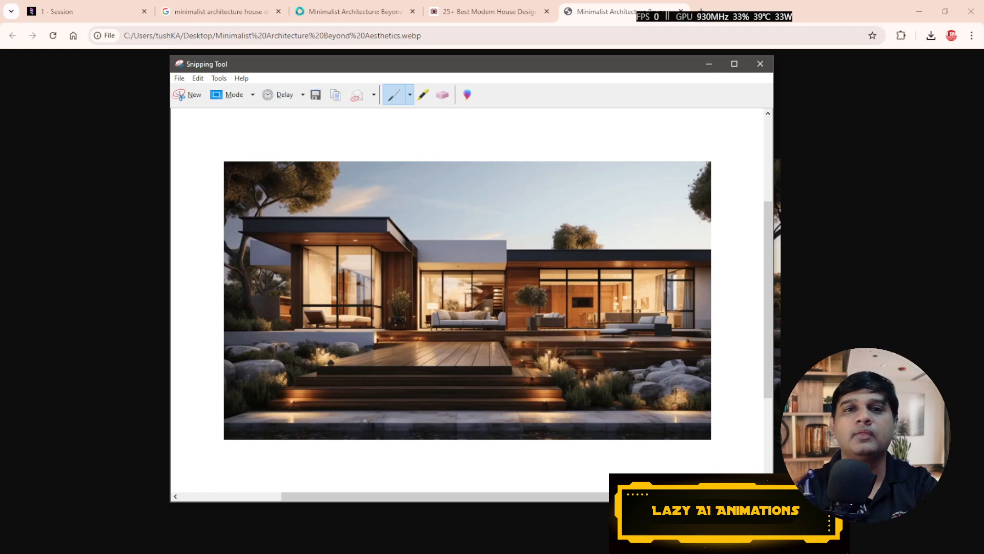
pyautogui.click(193, 552)
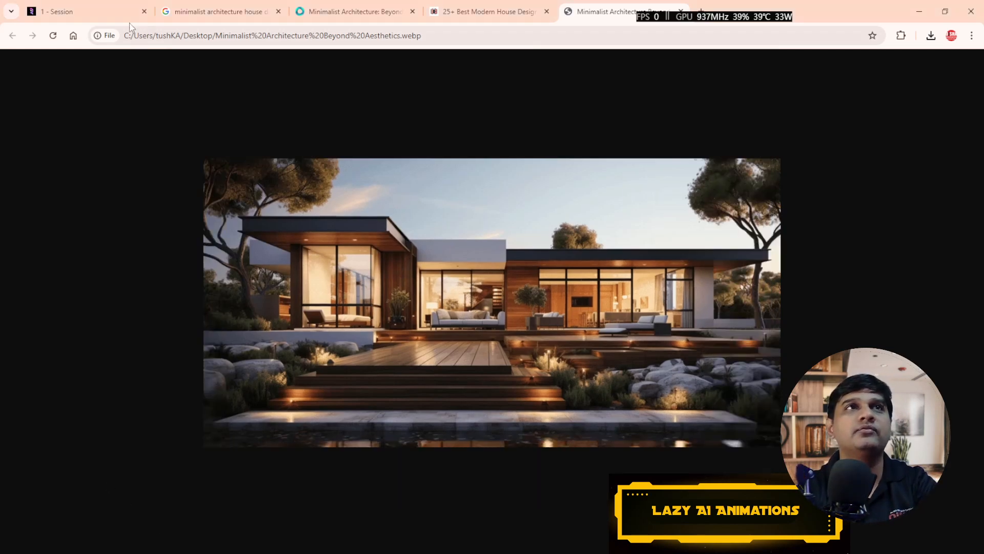
pyautogui.click(100, 17)
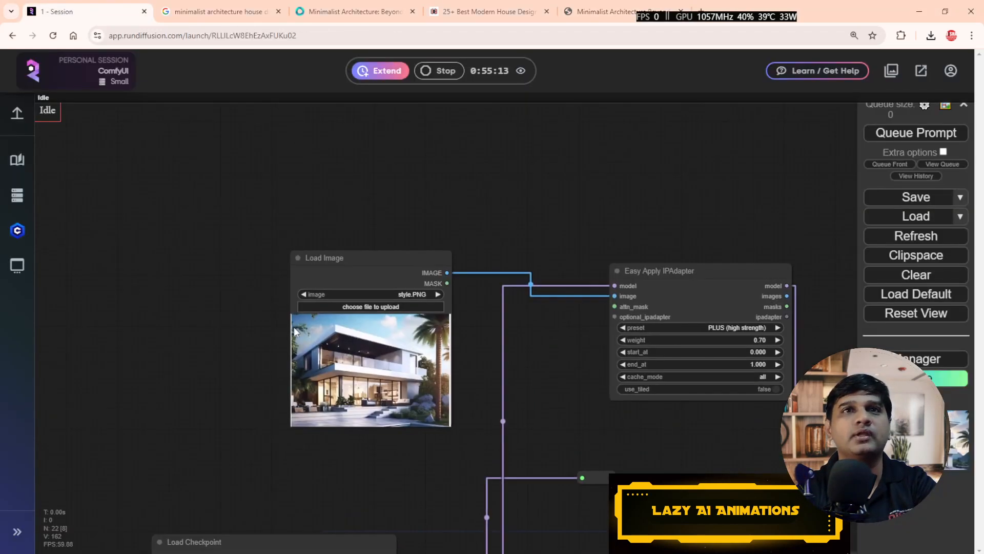
# Step: Add a Prep Image For ClipVision node beside the style.PNG Load Image node and move the Load Image node further left for room
pyautogui.scroll(6, 307, 319)
pyautogui.moveTo(356, 212); pyautogui.dragTo(199, 191)
pyautogui.click(477, 127)
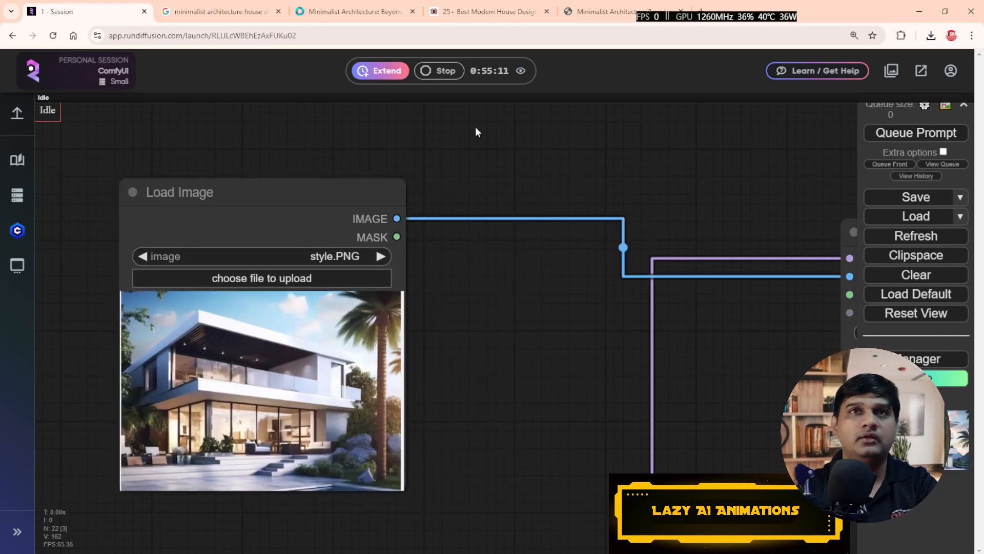
pyautogui.doubleClick(475, 128)
pyautogui.write('pre')
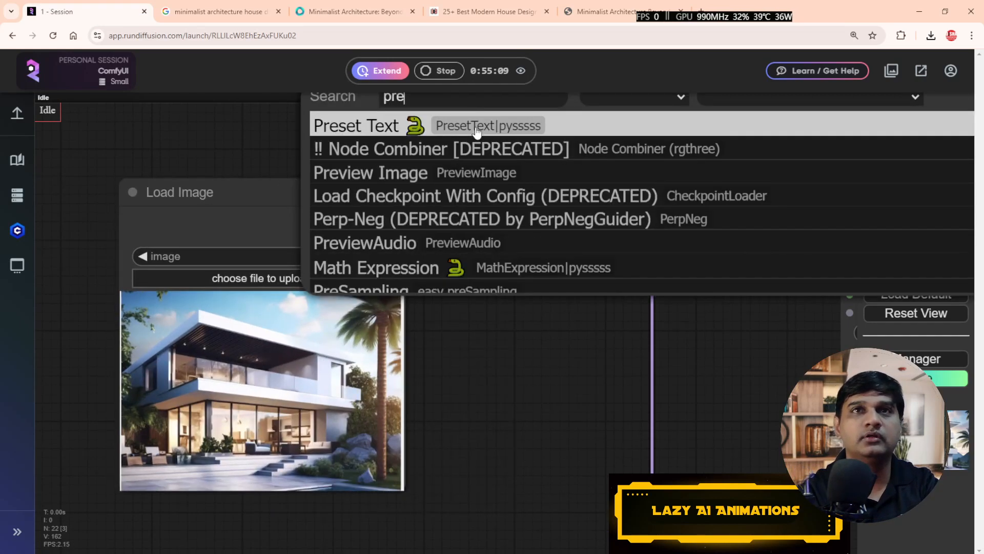
pyautogui.write('p')
pyautogui.click(477, 147)
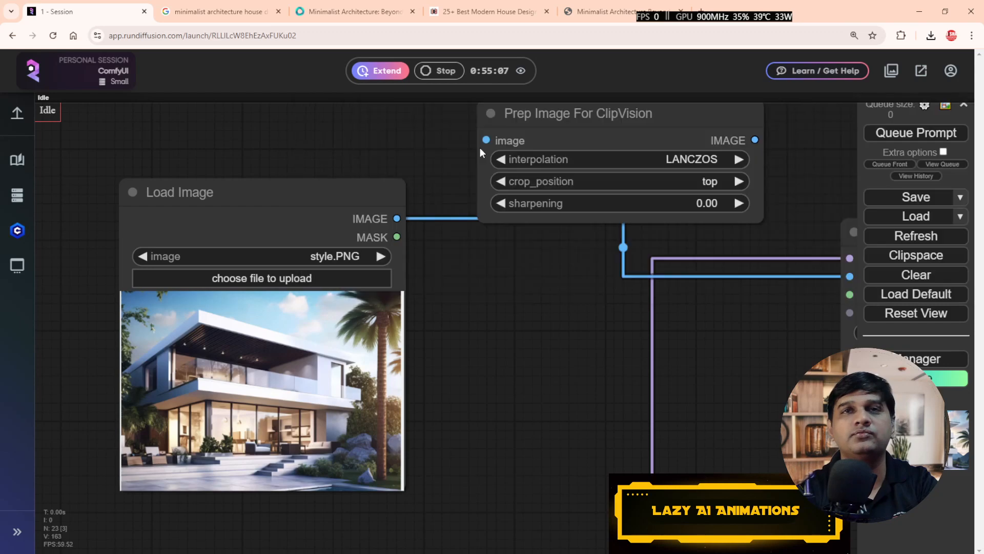
pyautogui.moveTo(293, 182); pyautogui.dragTo(125, 161)
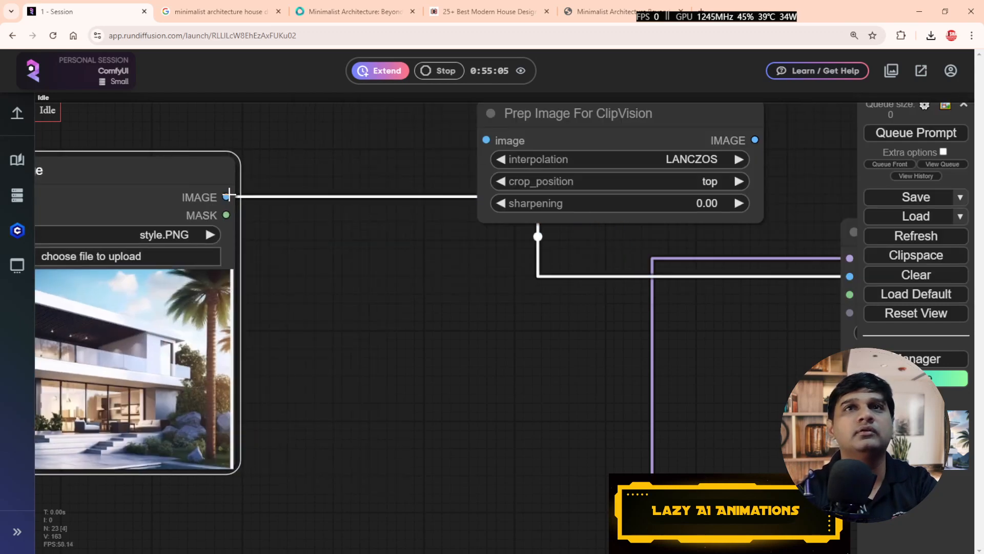
# Step: Wire the style Load Image output through the Prep Image For ClipVision node into the Easy Apply IPAdapter image input
pyautogui.moveTo(228, 196); pyautogui.dragTo(488, 141)
pyautogui.moveTo(443, 269); pyautogui.dragTo(231, 270)
pyautogui.scroll(-1, 390, 270)
pyautogui.scroll(-2, 391, 270)
pyautogui.scroll(2, 472, 226)
pyautogui.moveTo(512, 161); pyautogui.dragTo(597, 285)
# Step: Set the crop_position of the Prep Image For ClipVision node to center
pyautogui.scroll(3, 429, 195)
pyautogui.click(429, 194)
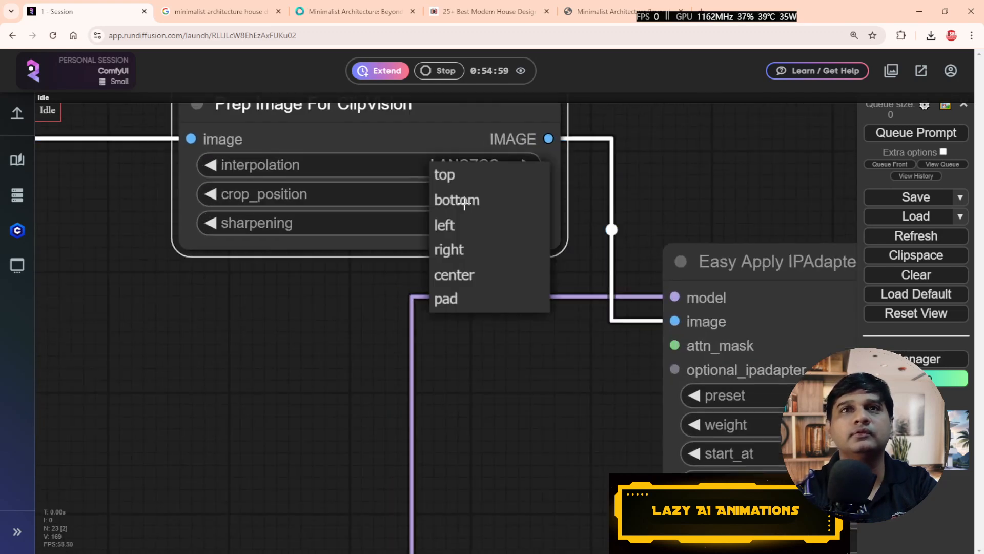
pyautogui.click(476, 276)
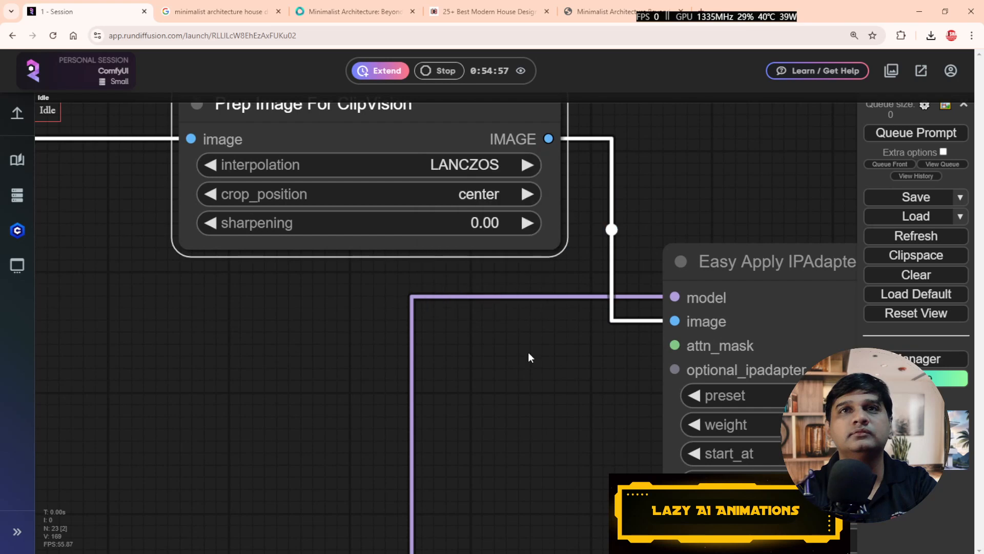
# Step: Load night.PNG from the Desktop into the Load Image node feeding Prep Image For ClipVision
pyautogui.scroll(-5, 491, 369)
pyautogui.click(201, 340)
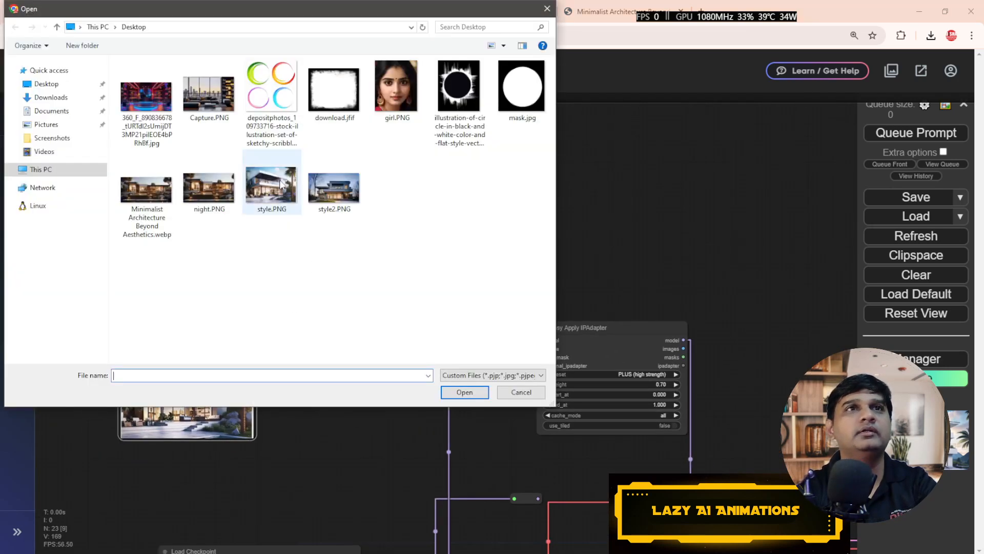
pyautogui.doubleClick(220, 186)
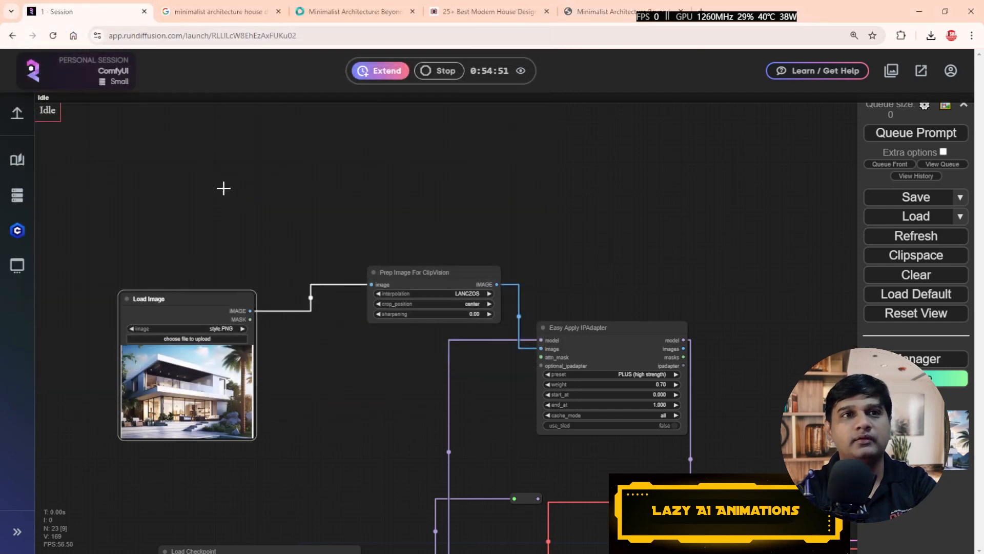
pyautogui.moveTo(290, 404); pyautogui.dragTo(433, 383)
pyautogui.scroll(7, 410, 383)
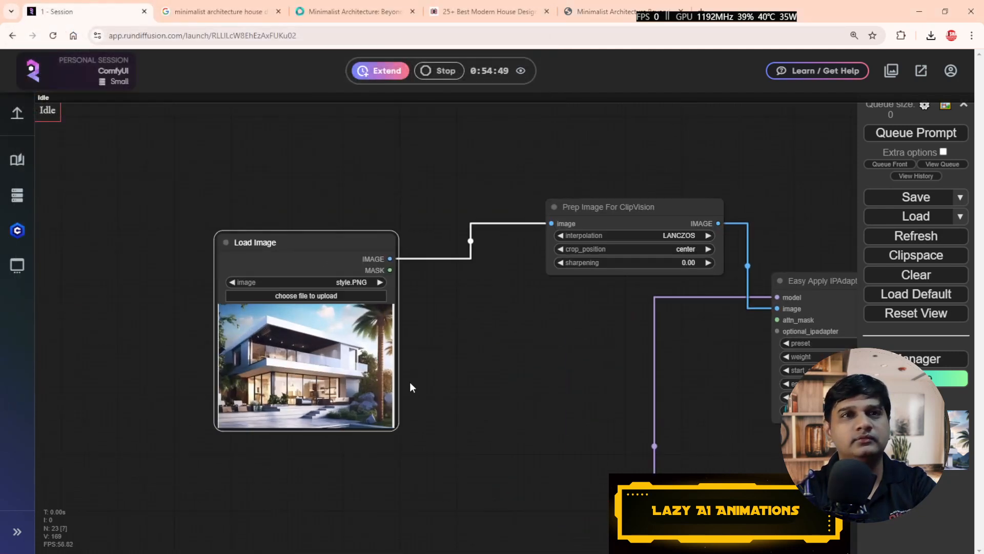
pyautogui.scroll(-5, 535, 378)
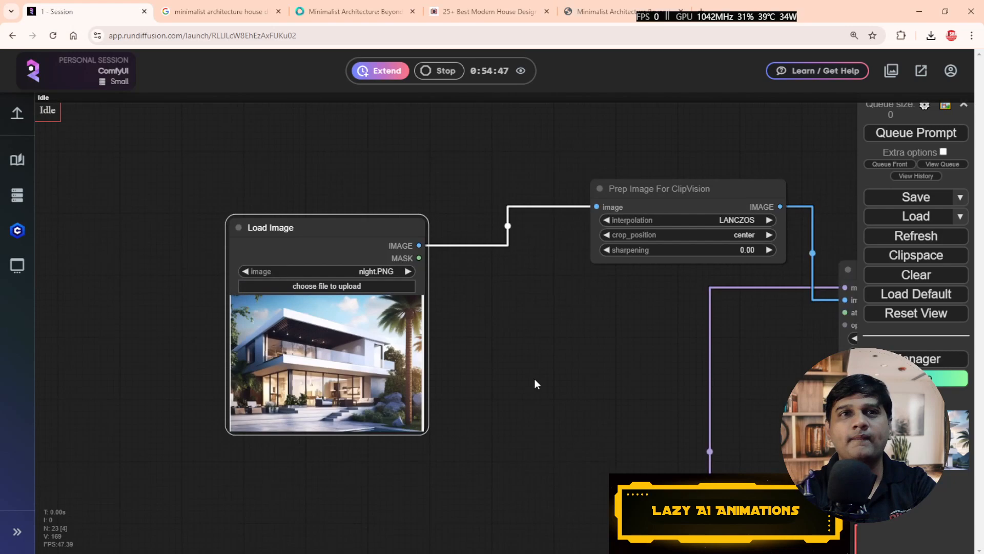
pyautogui.moveTo(567, 381); pyautogui.dragTo(395, 365)
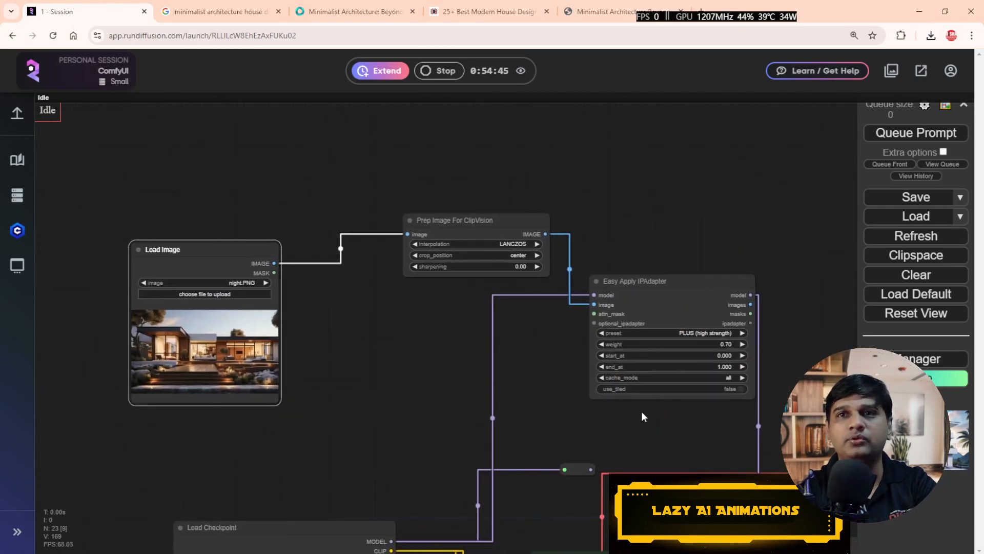
# Step: Queue the workflow with the night.PNG reference and inspect the restyled villa in the first Preview Image node
pyautogui.moveTo(643, 417); pyautogui.dragTo(425, 267)
pyautogui.click(932, 135)
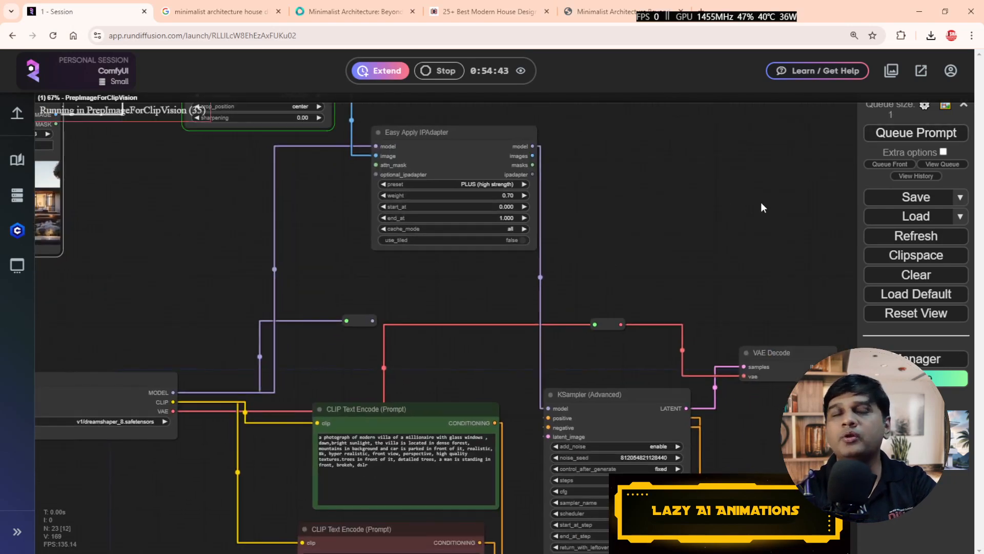
pyautogui.scroll(-3, 655, 260)
pyautogui.scroll(-3, 656, 263)
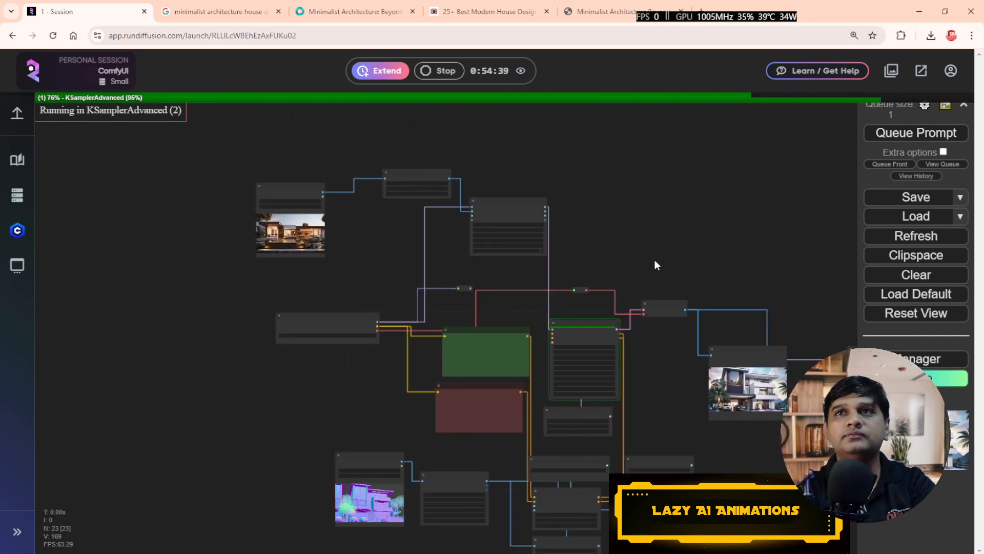
pyautogui.moveTo(704, 231); pyautogui.dragTo(545, 138)
pyautogui.scroll(14, 632, 337)
pyautogui.moveTo(645, 253); pyautogui.dragTo(652, 345)
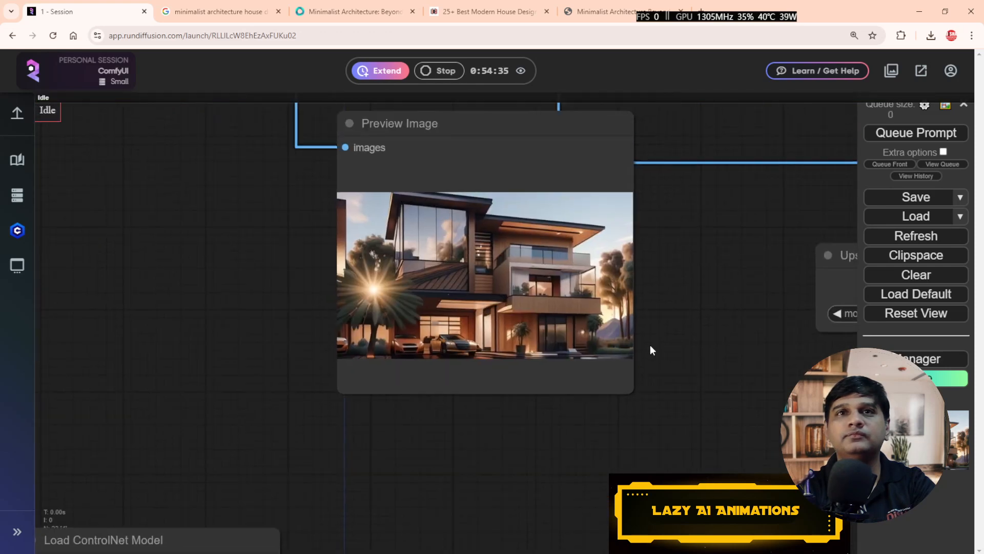
pyautogui.scroll(3, 648, 344)
pyautogui.moveTo(654, 293); pyautogui.dragTo(726, 339)
# Step: Set the weight of the Easy Apply IPAdapter node to 0.4
pyautogui.scroll(-4, 692, 351)
pyautogui.scroll(-4, 690, 350)
pyautogui.moveTo(436, 301); pyautogui.dragTo(807, 381)
pyautogui.moveTo(505, 275); pyautogui.dragTo(613, 389)
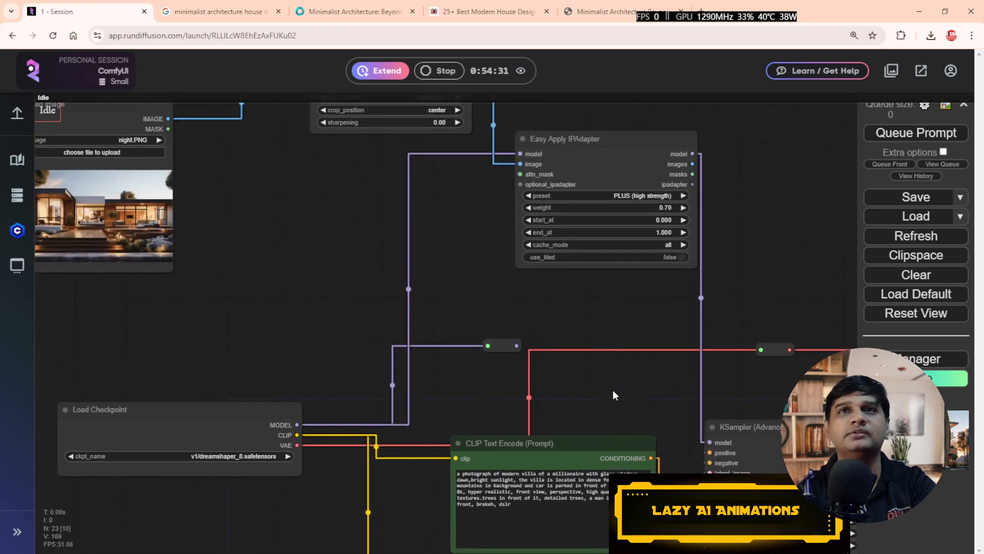
pyautogui.moveTo(505, 296); pyautogui.dragTo(552, 352)
pyautogui.moveTo(451, 311); pyautogui.dragTo(453, 346)
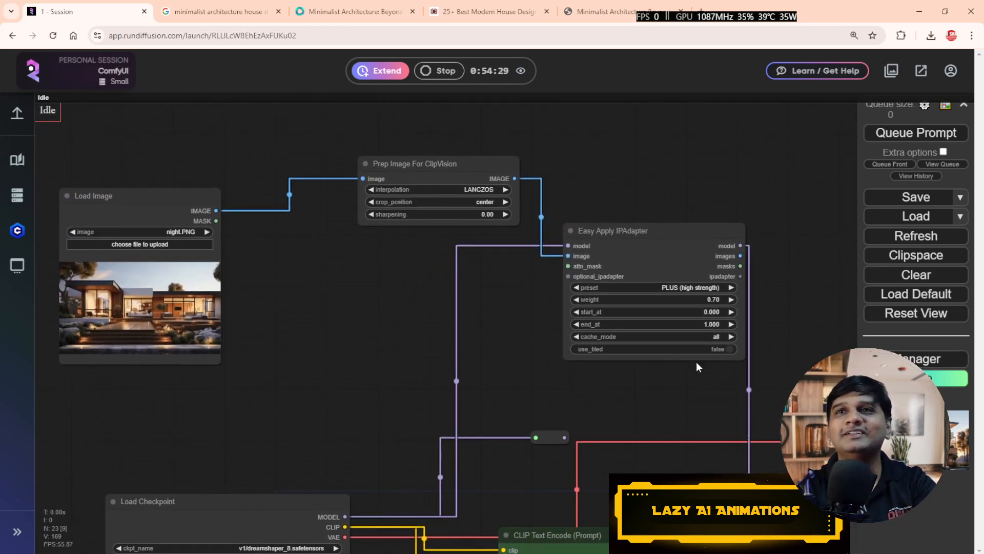
pyautogui.scroll(4, 700, 355)
pyautogui.click(717, 273)
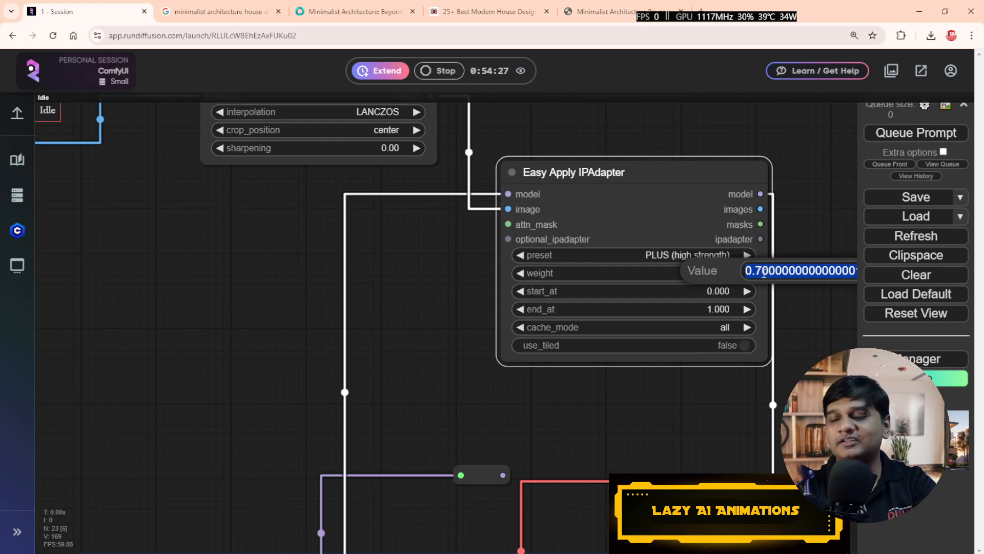
pyautogui.write('0.4')
pyautogui.press('Return')
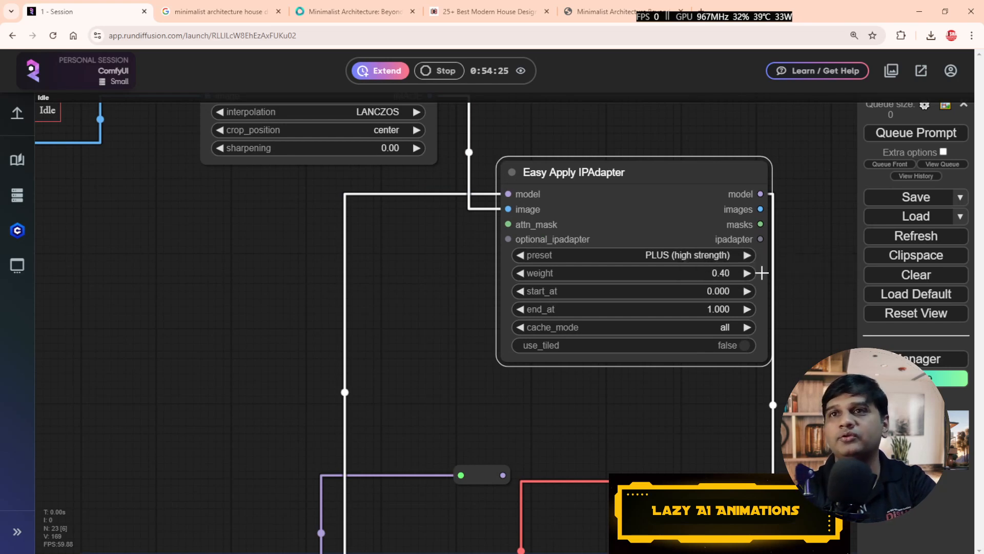
# Step: Set the end_at value of the Easy Apply IPAdapter node to 0.8
pyautogui.click(718, 309)
pyautogui.write('0.')
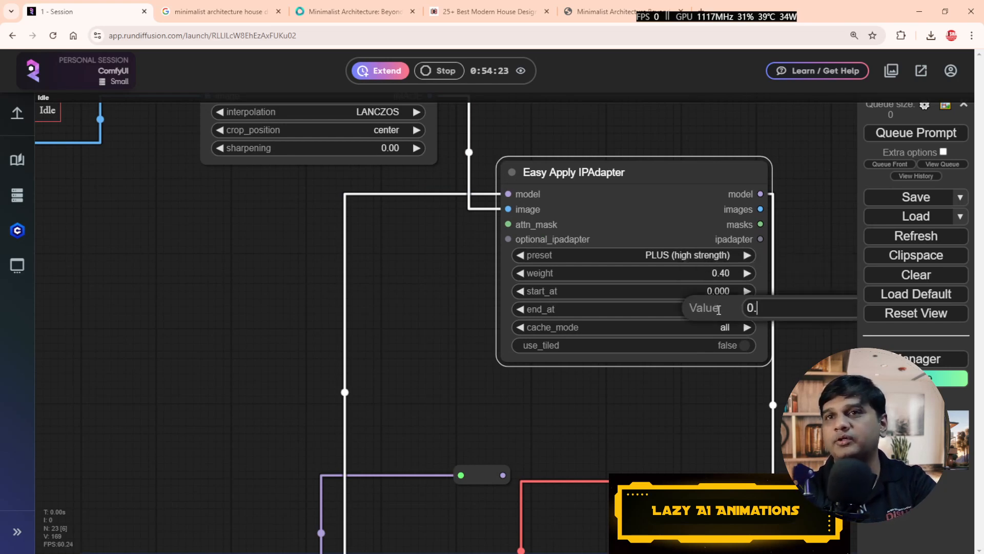
pyautogui.write('8')
pyautogui.press('Return')
# Step: Queue the workflow with the reduced IPAdapter influence and inspect the resulting villa preview
pyautogui.click(881, 138)
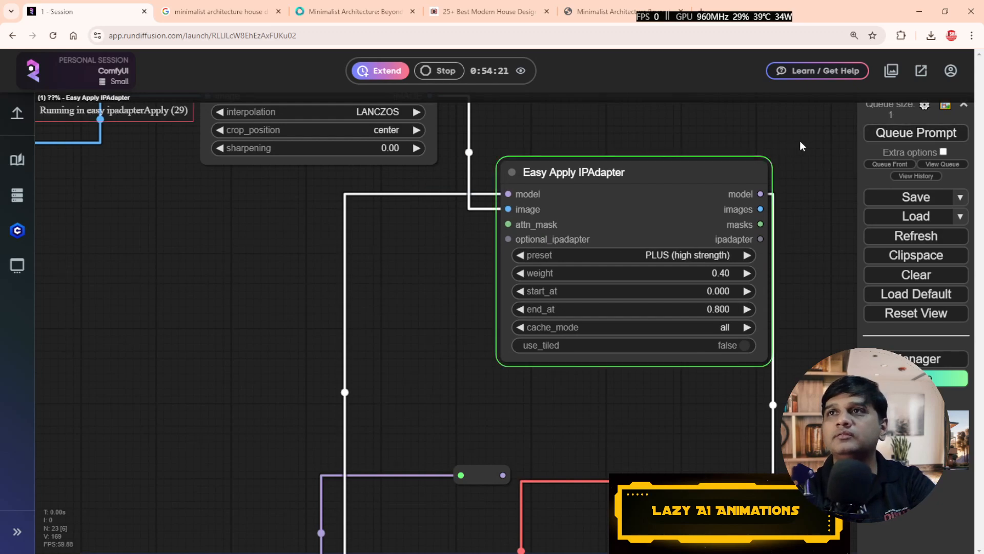
pyautogui.scroll(-6, 493, 296)
pyautogui.scroll(-7, 493, 296)
pyautogui.moveTo(626, 248); pyautogui.dragTo(467, 198)
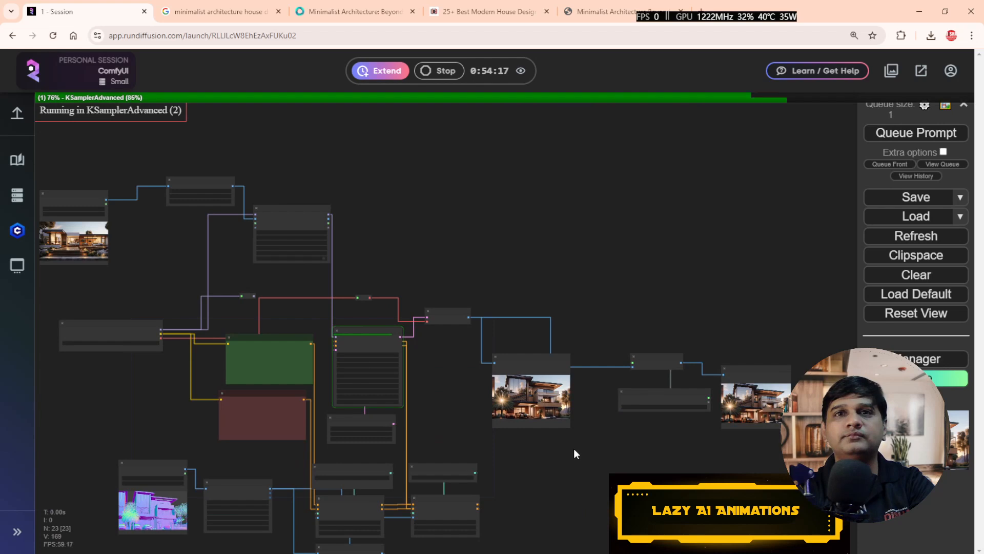
pyautogui.scroll(4, 556, 452)
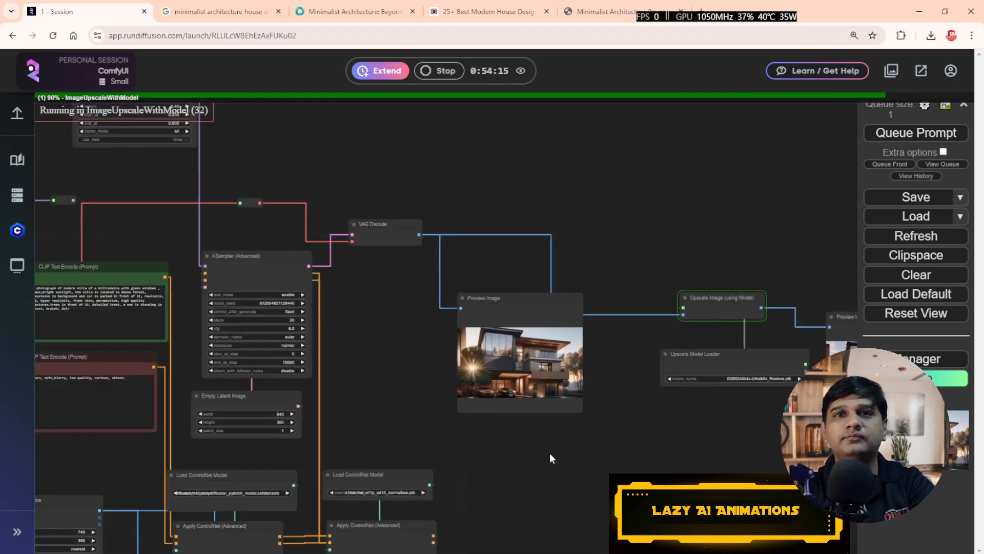
pyautogui.scroll(8, 550, 453)
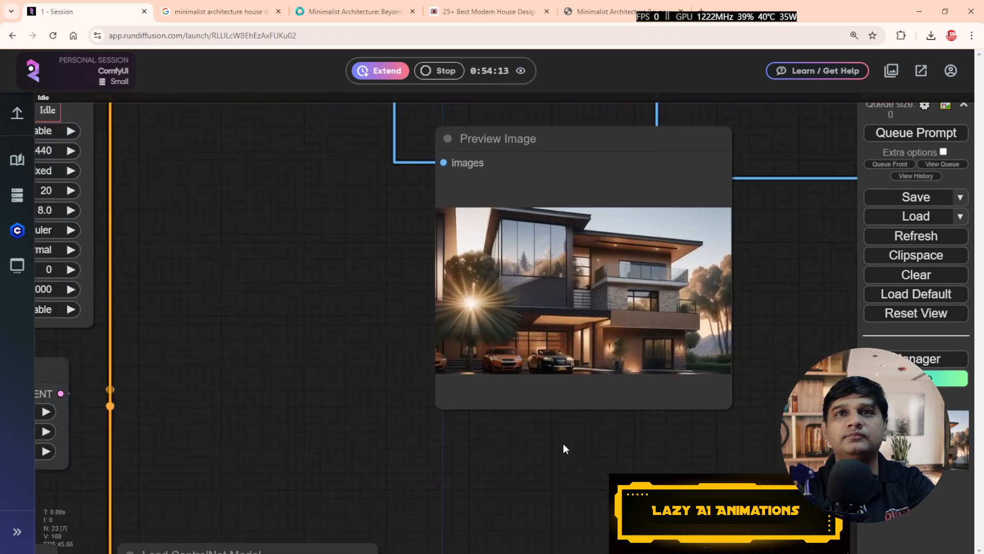
pyautogui.moveTo(564, 444); pyautogui.dragTo(563, 446)
pyautogui.scroll(-6, 560, 446)
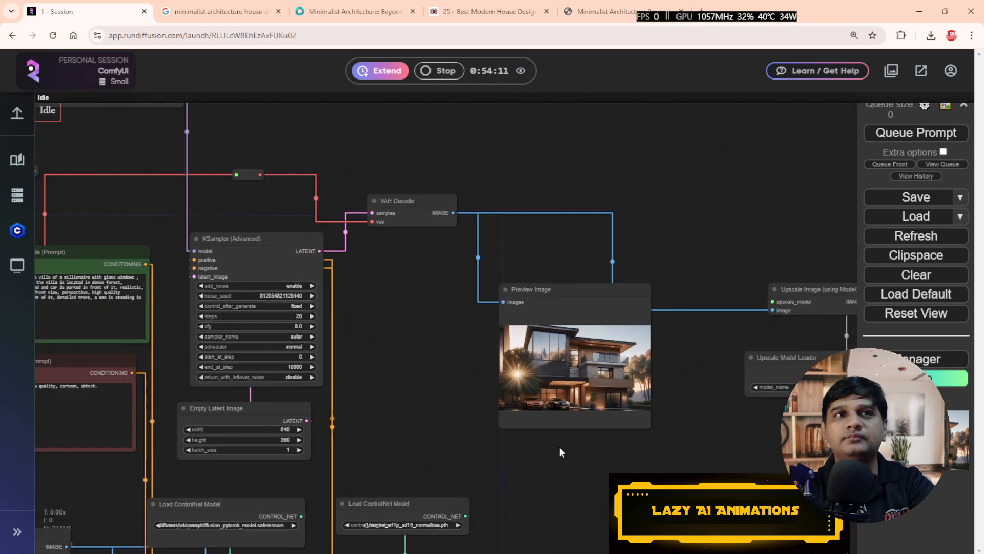
# Step: Remove "bright sunlight" and its extra comma from the positive CLIP Text Encode prompt
pyautogui.moveTo(437, 389); pyautogui.dragTo(680, 378)
pyautogui.scroll(7, 372, 266)
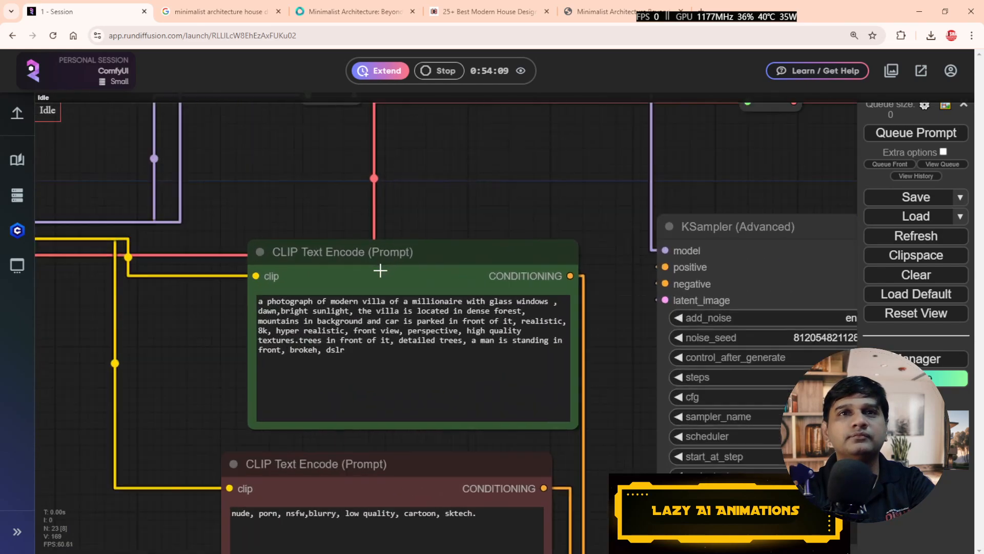
pyautogui.scroll(2, 381, 270)
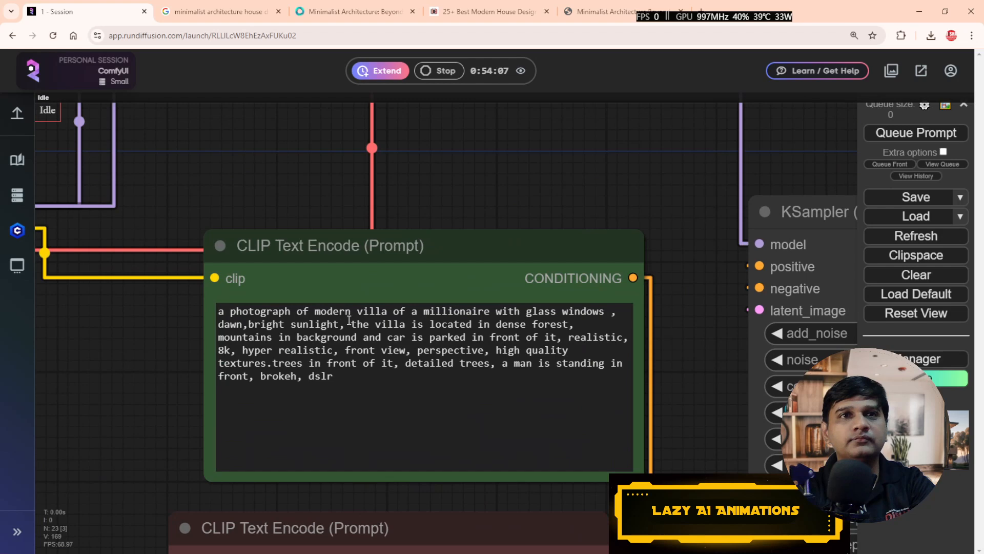
pyautogui.moveTo(340, 324); pyautogui.dragTo(271, 324)
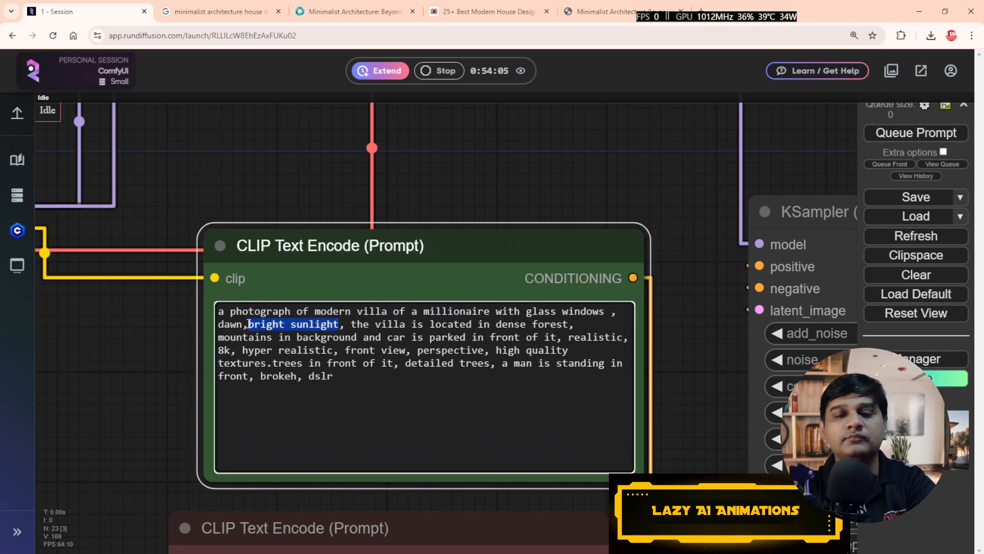
pyautogui.press('BackSpace')
pyautogui.press('BackSpace')
# Step: Queue the workflow with the shortened prompt and inspect the villa preview
pyautogui.click(871, 138)
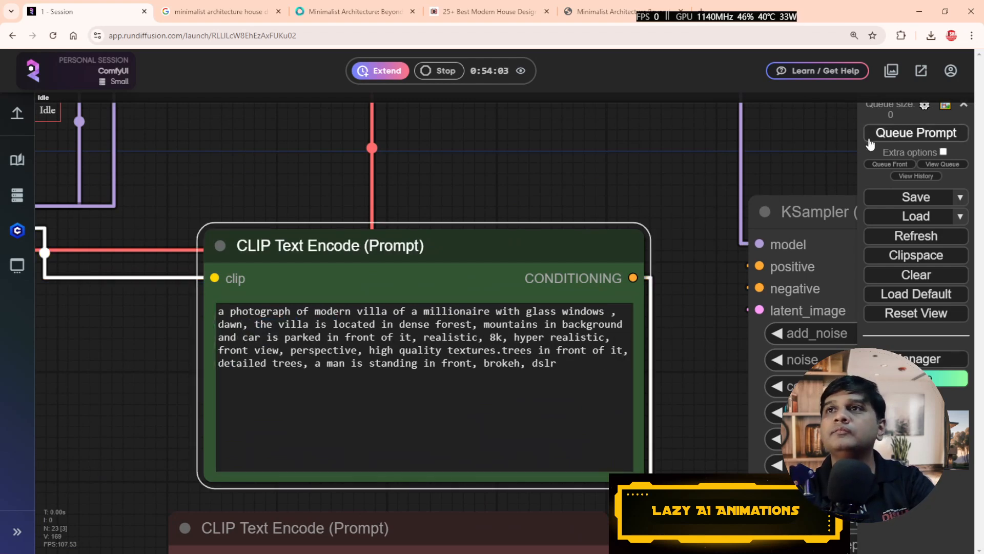
pyautogui.moveTo(792, 138); pyautogui.dragTo(502, 155)
pyautogui.scroll(-7, 469, 306)
pyautogui.scroll(-3, 469, 307)
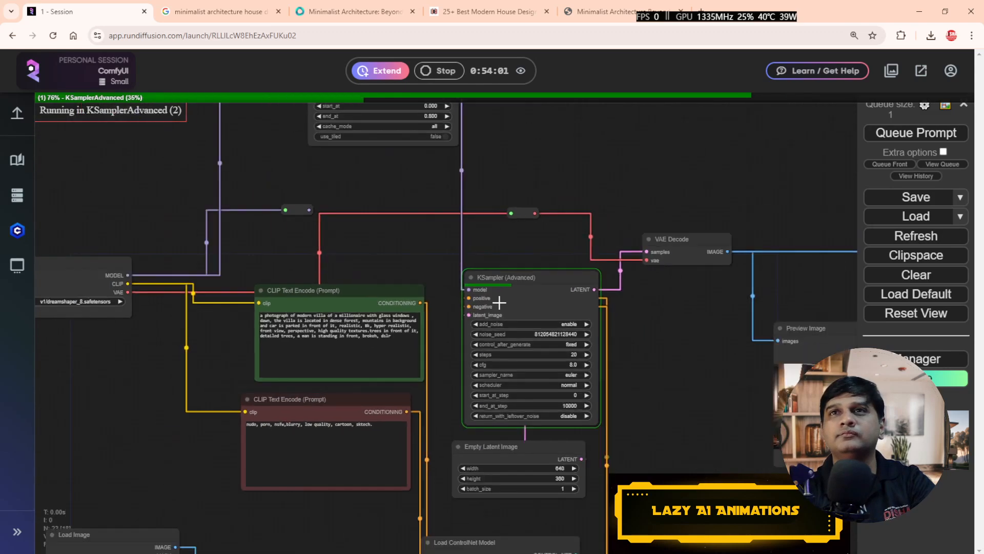
pyautogui.moveTo(687, 341); pyautogui.dragTo(511, 278)
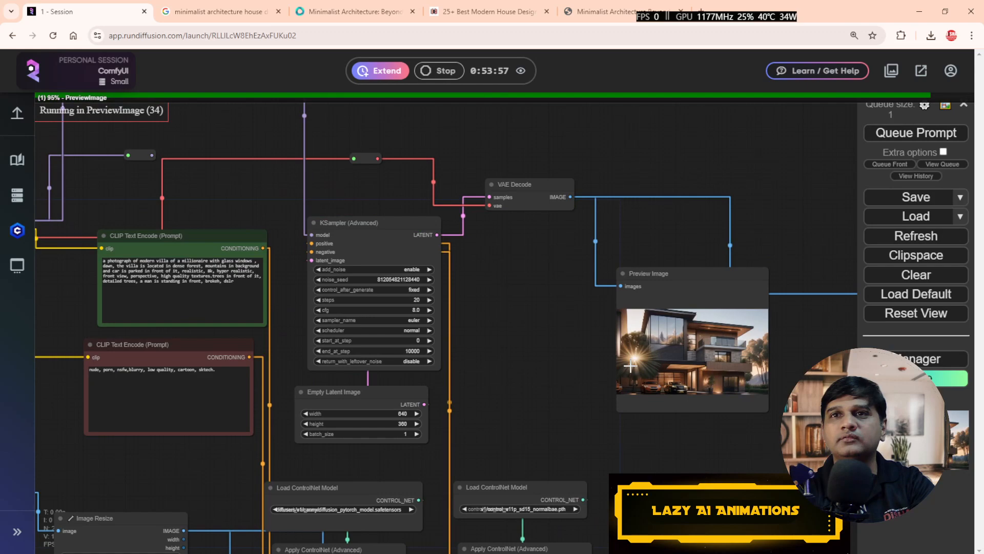
pyautogui.scroll(5, 635, 380)
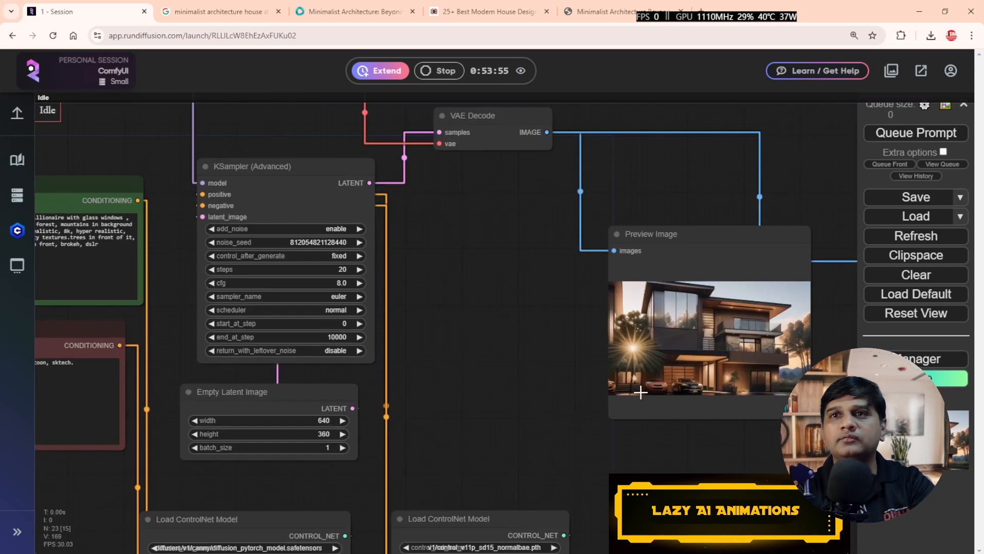
pyautogui.scroll(2, 639, 387)
# Step: Set control_after_generate in the KSampler (Advanced) node to randomize
pyautogui.moveTo(505, 270); pyautogui.dragTo(551, 380)
pyautogui.scroll(-2, 551, 380)
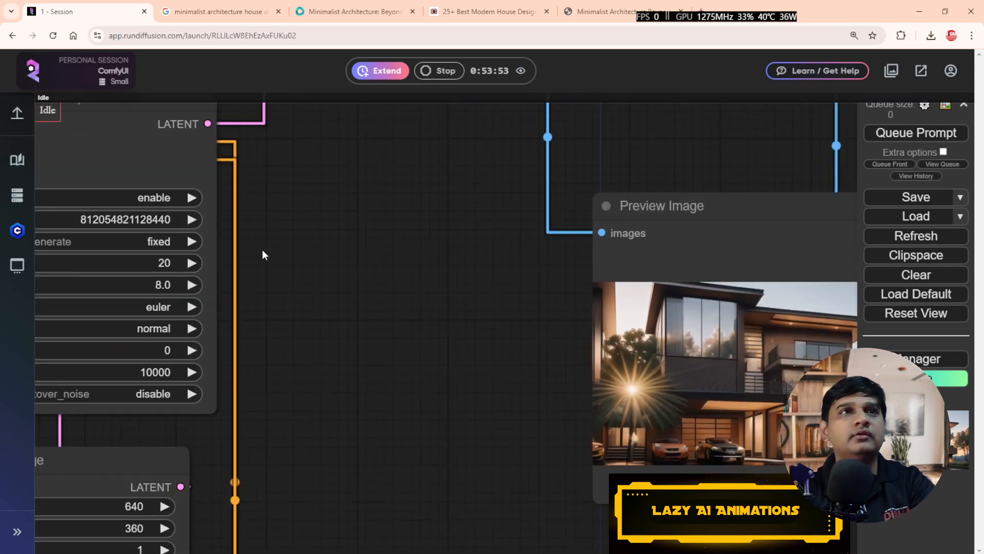
pyautogui.click(168, 239)
pyautogui.click(176, 286)
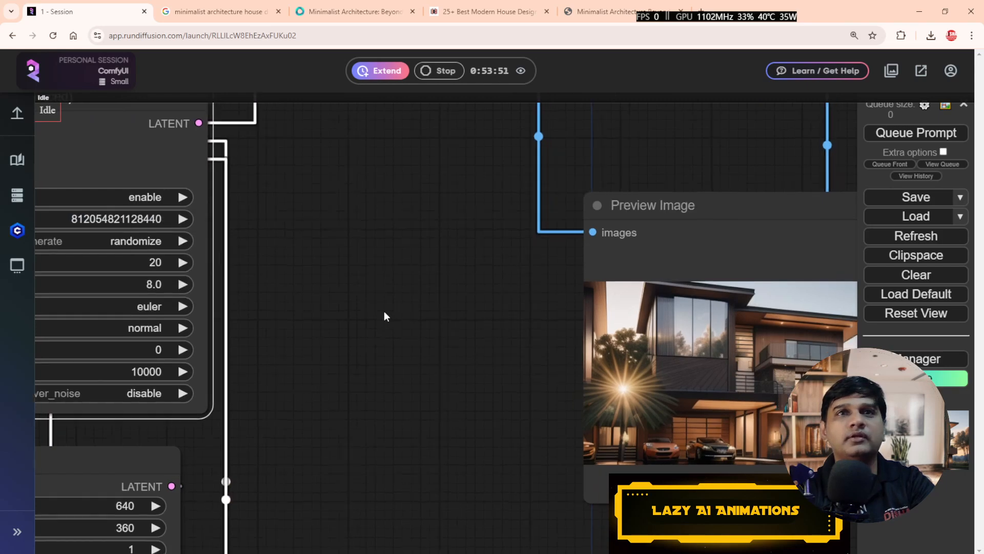
# Step: Compare the original villa preview with the upscaled one beyond the Upscale Image node
pyautogui.moveTo(694, 155); pyautogui.dragTo(547, 155)
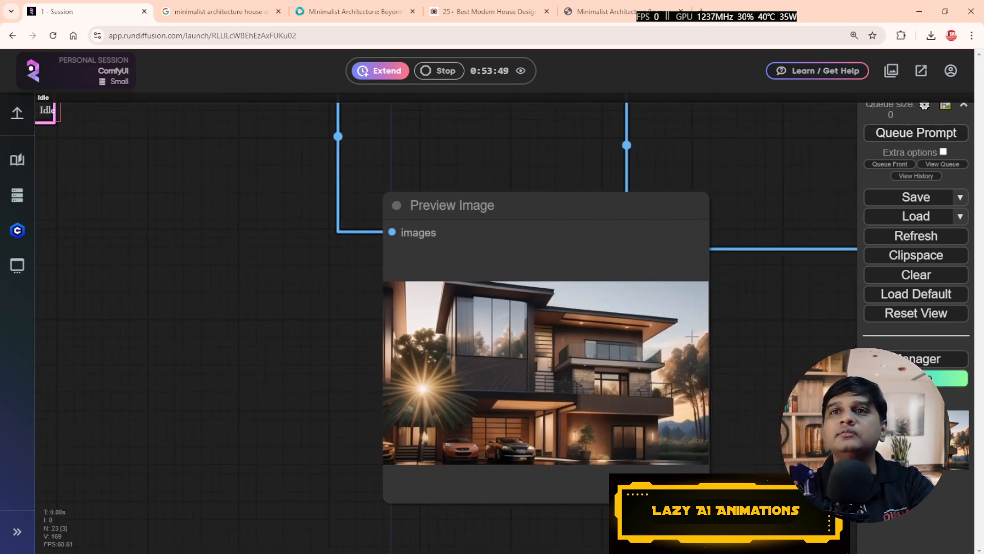
pyautogui.scroll(-3, 693, 336)
pyautogui.moveTo(789, 353); pyautogui.dragTo(414, 333)
pyautogui.moveTo(644, 403); pyautogui.dragTo(434, 410)
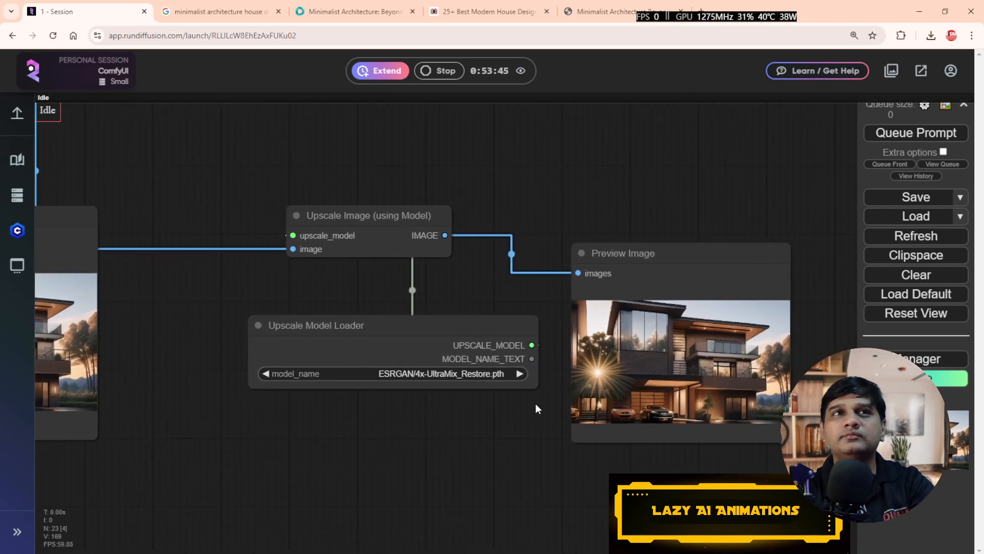
pyautogui.scroll(-4, 535, 410)
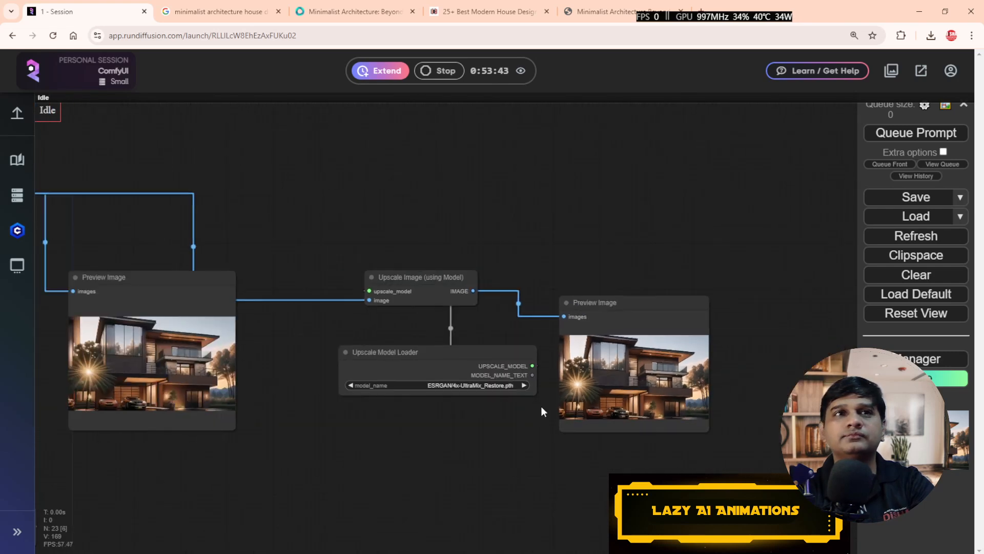
pyautogui.moveTo(292, 419); pyautogui.dragTo(524, 420)
pyautogui.scroll(-3, 524, 421)
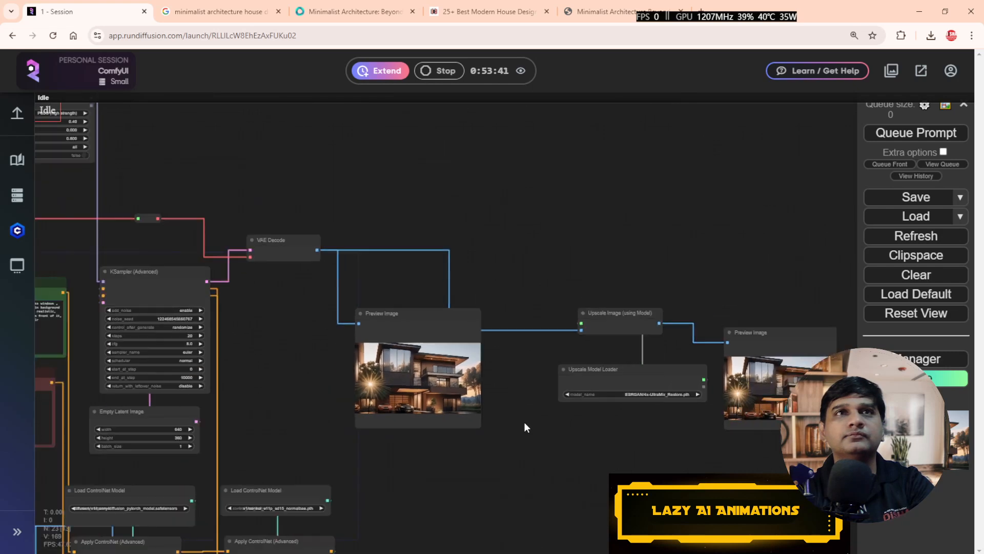
# Step: Queue the workflow with a randomized seed and examine the new villa render up close
pyautogui.click(919, 132)
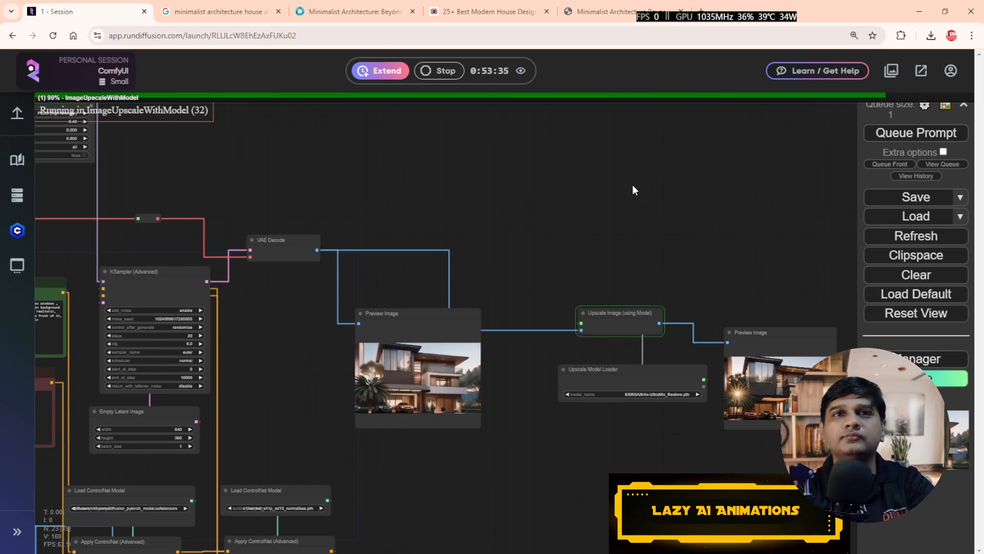
pyautogui.scroll(6, 449, 390)
pyautogui.scroll(3, 449, 389)
pyautogui.scroll(3, 545, 386)
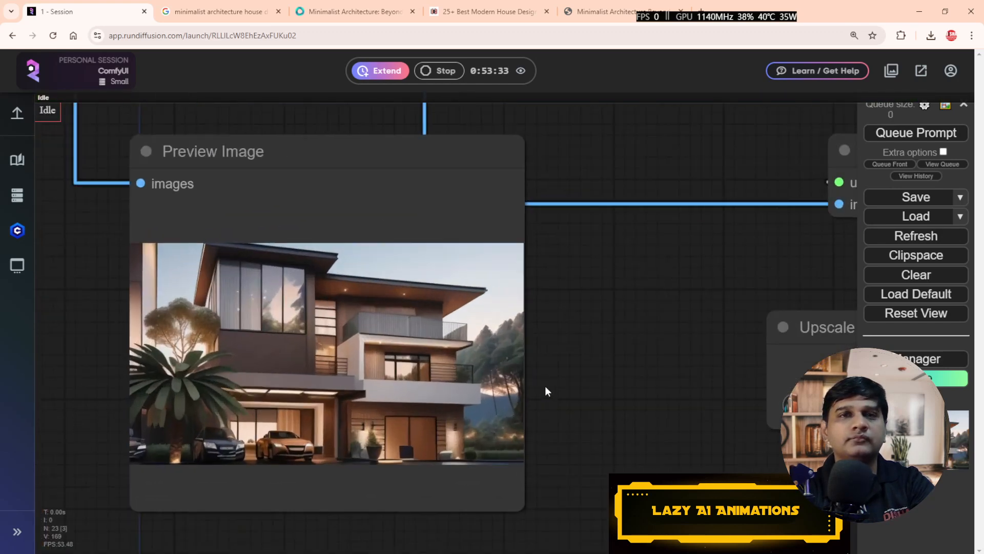
# Step: Examine the upscaled villa preview beyond the Upscale Image node up close and compare it with the original preview
pyautogui.moveTo(527, 343); pyautogui.dragTo(336, 318)
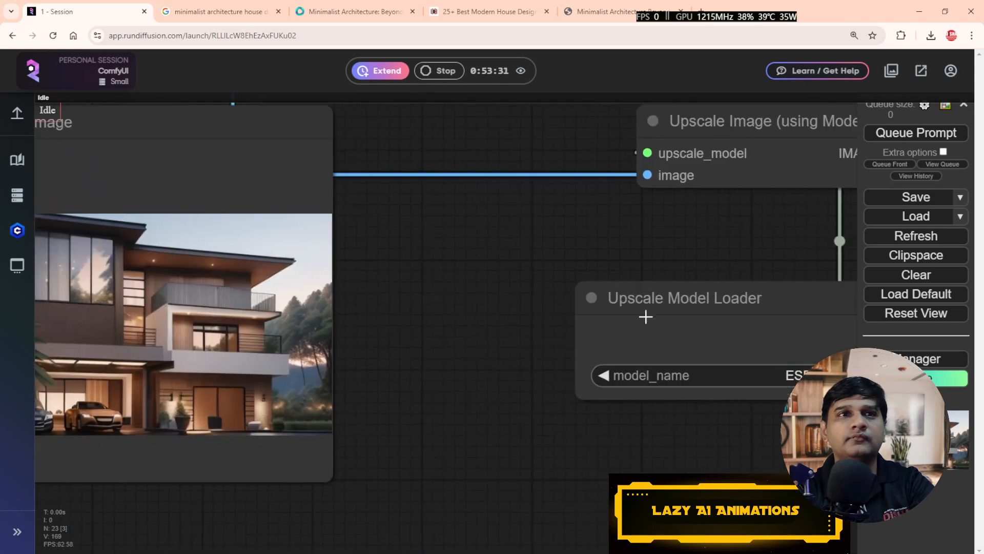
pyautogui.click(684, 301)
pyautogui.moveTo(770, 435); pyautogui.dragTo(237, 431)
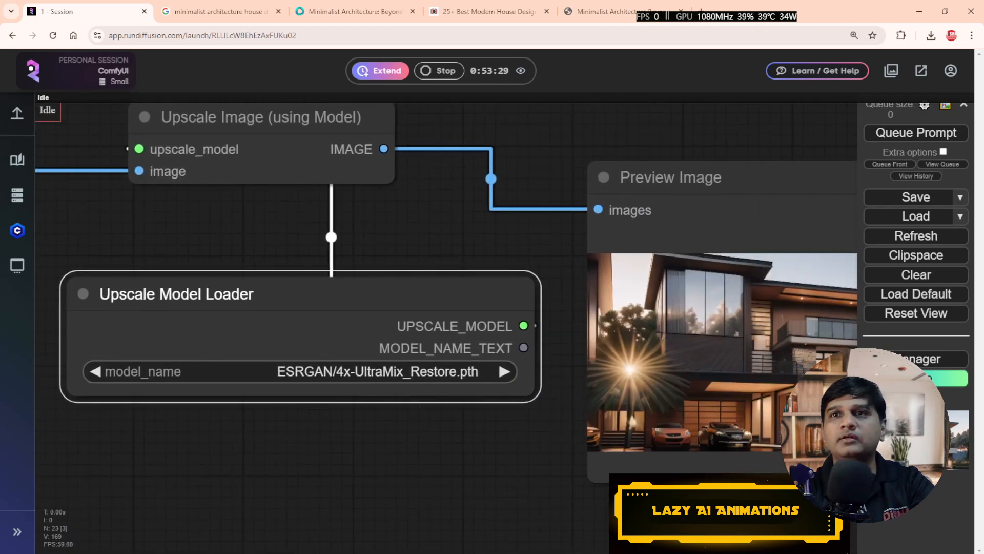
pyautogui.moveTo(752, 495); pyautogui.dragTo(529, 493)
pyautogui.scroll(-4, 529, 493)
pyautogui.click(561, 423)
pyautogui.scroll(3, 562, 423)
pyautogui.scroll(4, 562, 423)
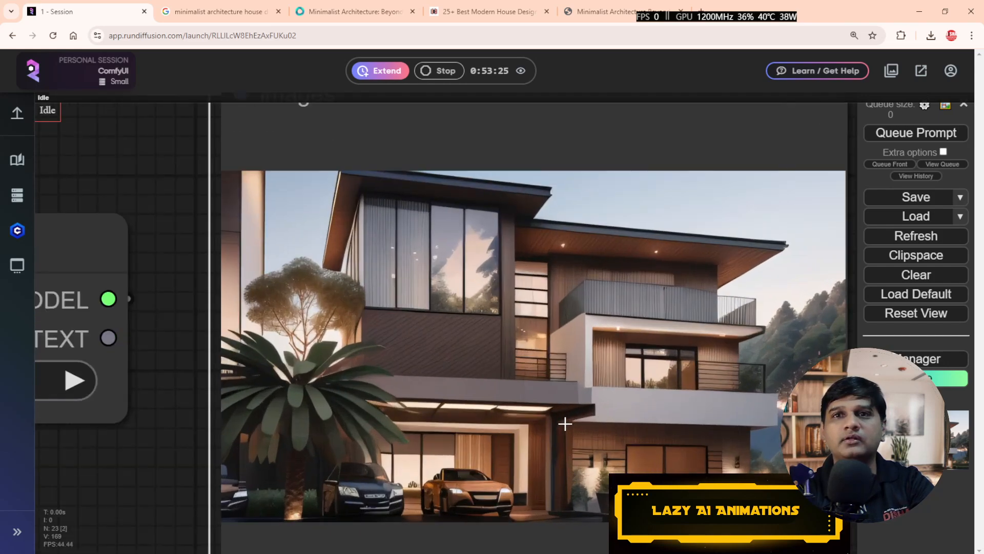
pyautogui.scroll(-4, 565, 423)
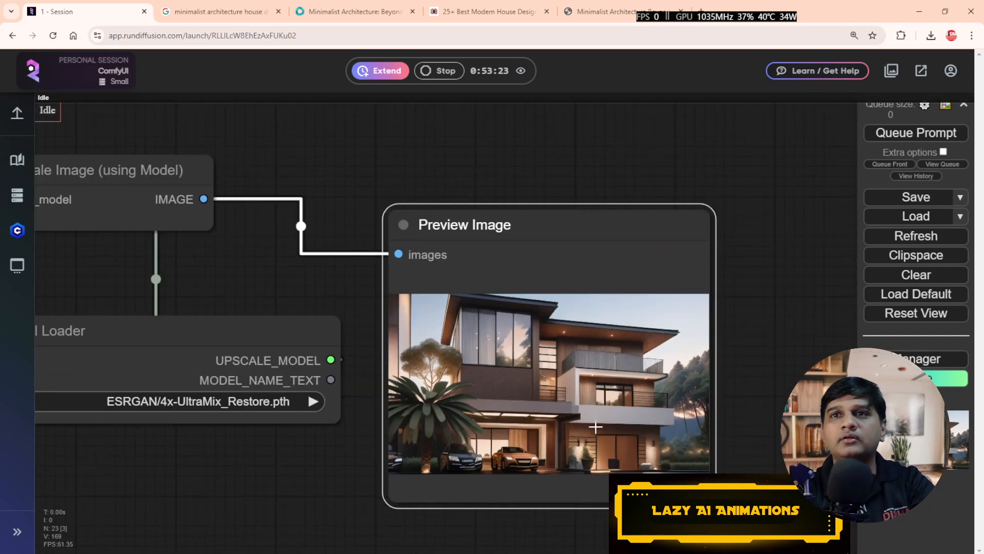
pyautogui.scroll(3, 646, 425)
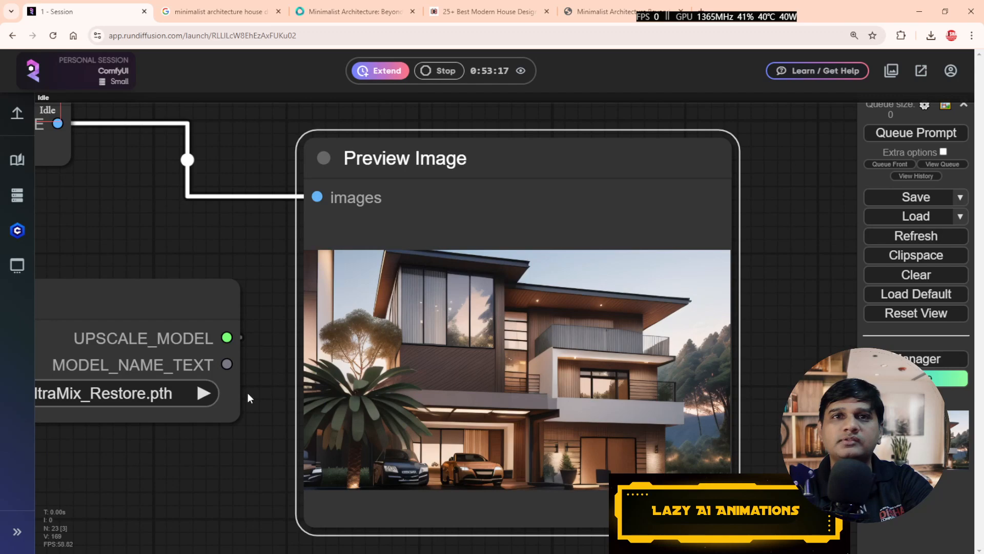
pyautogui.scroll(-8, 405, 455)
pyautogui.scroll(3, 415, 456)
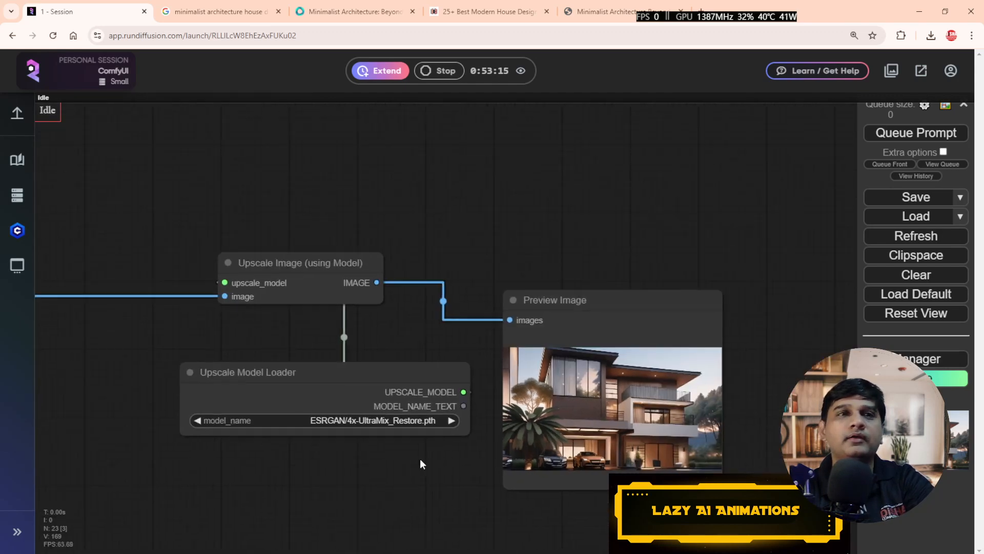
# Step: Append ", evening view" to the end of the positive prompt in the green CLIP Text Encode node
pyautogui.moveTo(267, 459); pyautogui.dragTo(699, 455)
pyautogui.moveTo(104, 359); pyautogui.dragTo(657, 494)
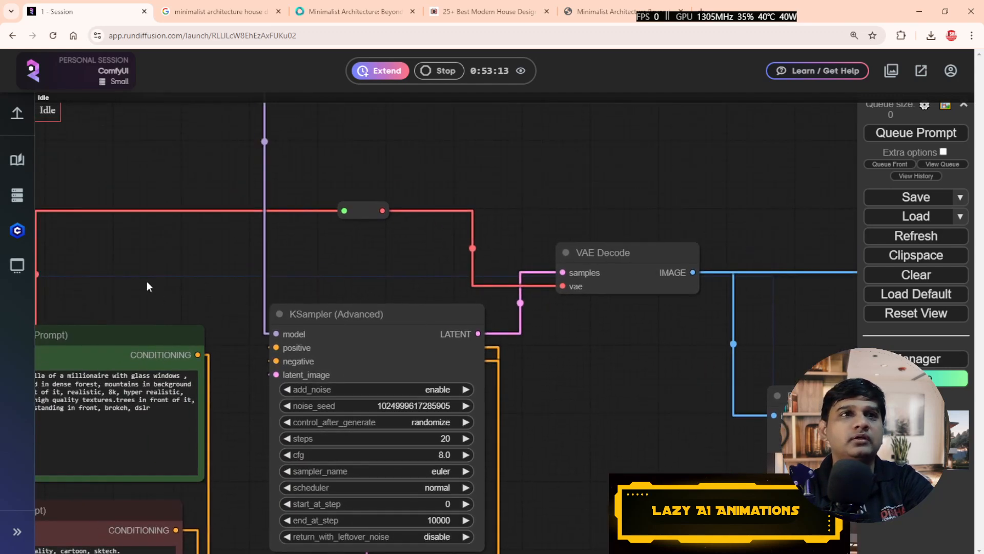
pyautogui.moveTo(154, 288); pyautogui.dragTo(377, 260)
pyautogui.moveTo(179, 335); pyautogui.dragTo(266, 315)
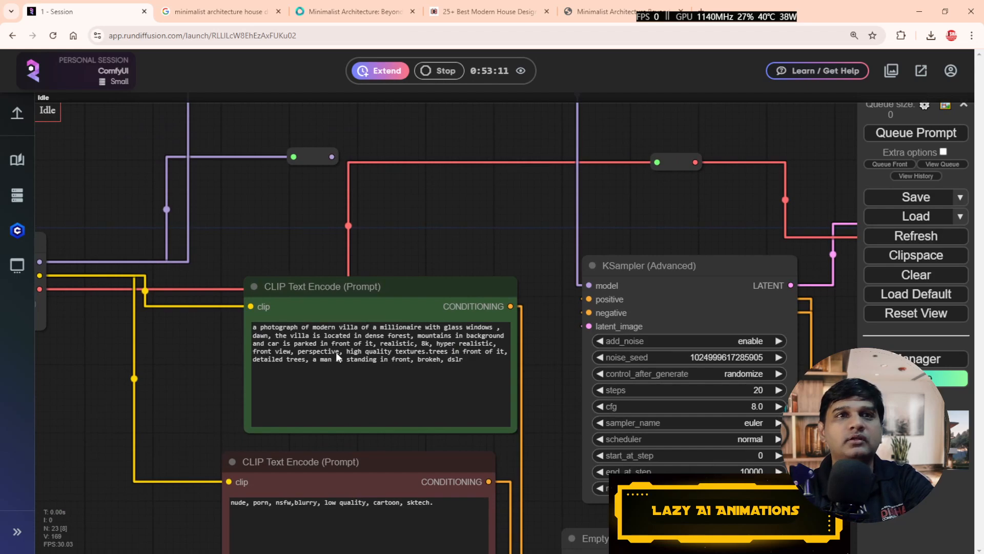
pyautogui.scroll(4, 533, 354)
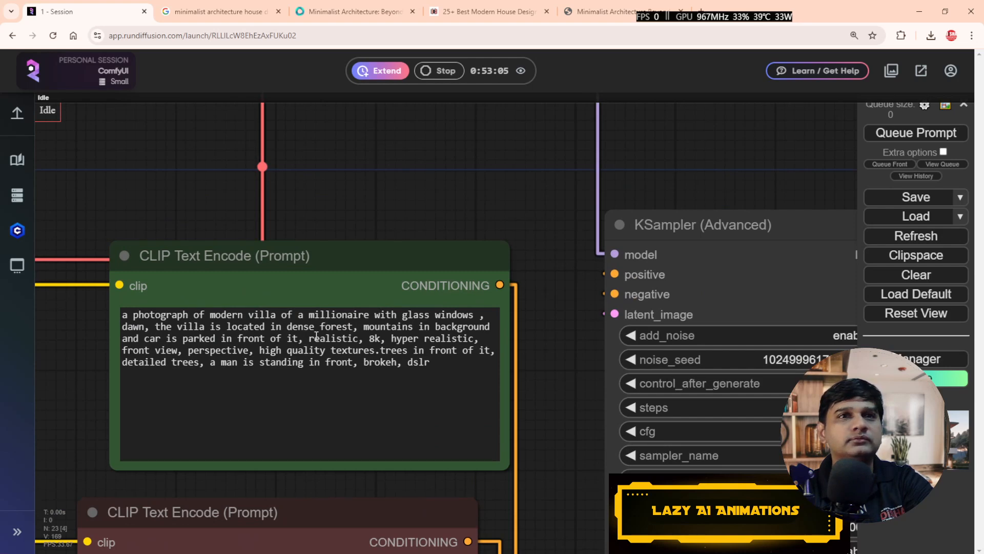
pyautogui.click(459, 366)
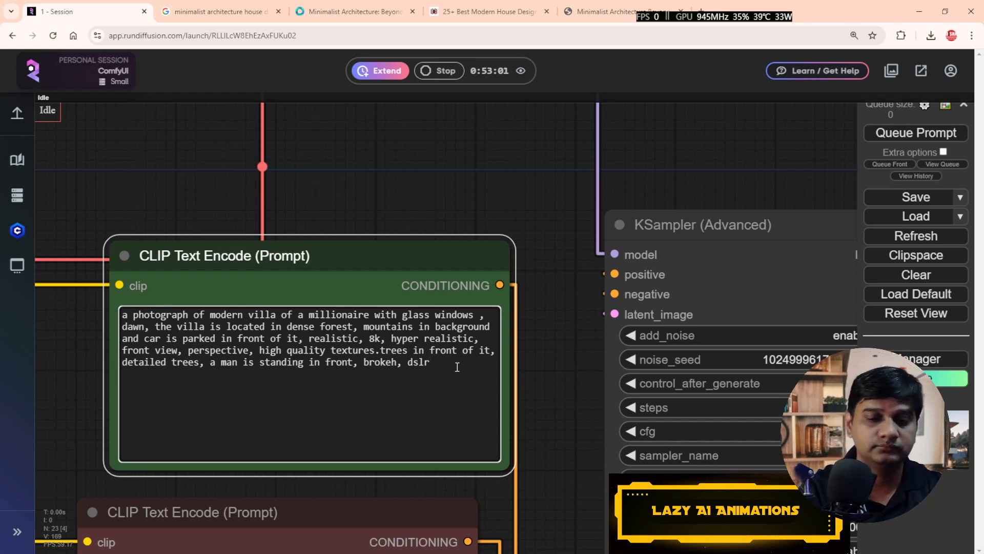
pyautogui.write(',')
pyautogui.write(' ever')
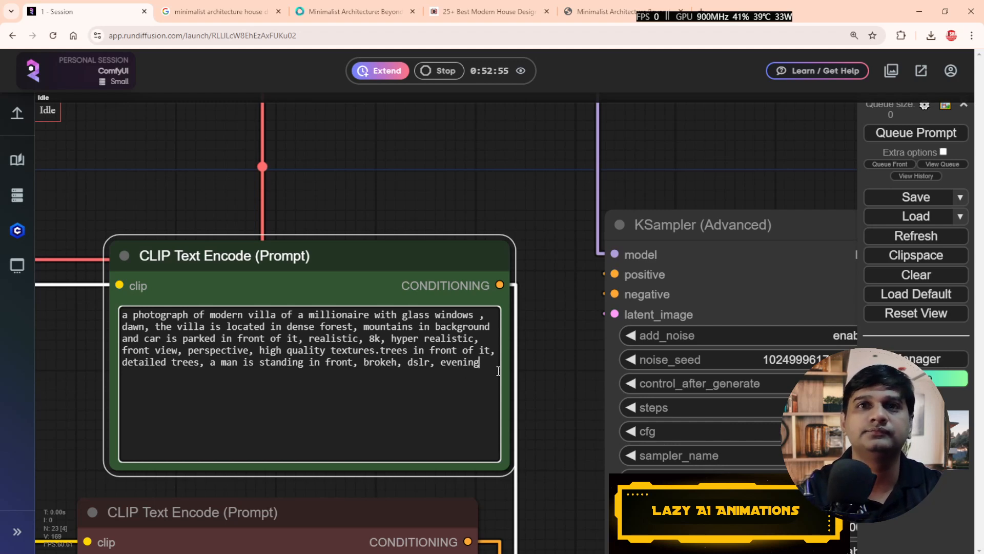
pyautogui.write('ing view')
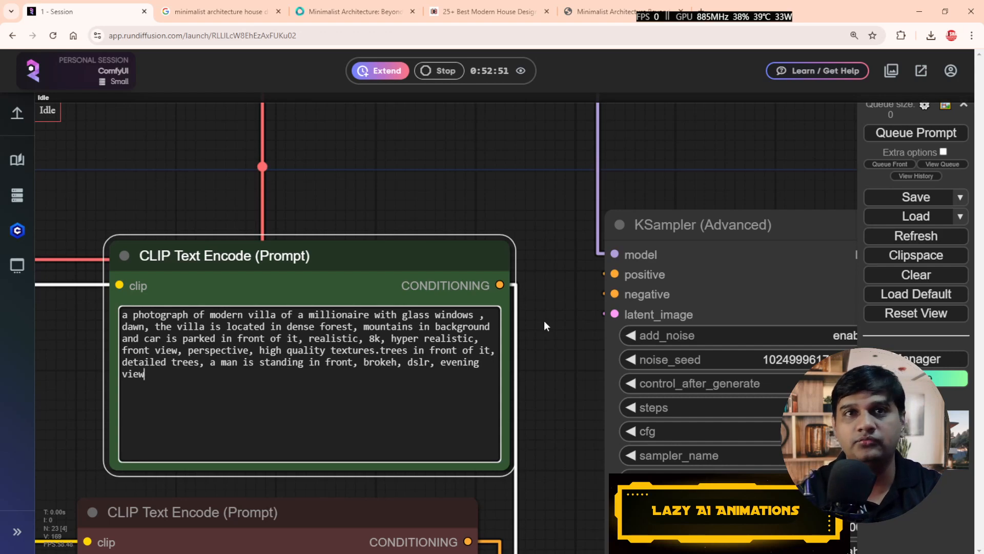
# Step: Queue the workflow with the evening prompt and inspect both the original and the upscaled villa previews
pyautogui.click(898, 134)
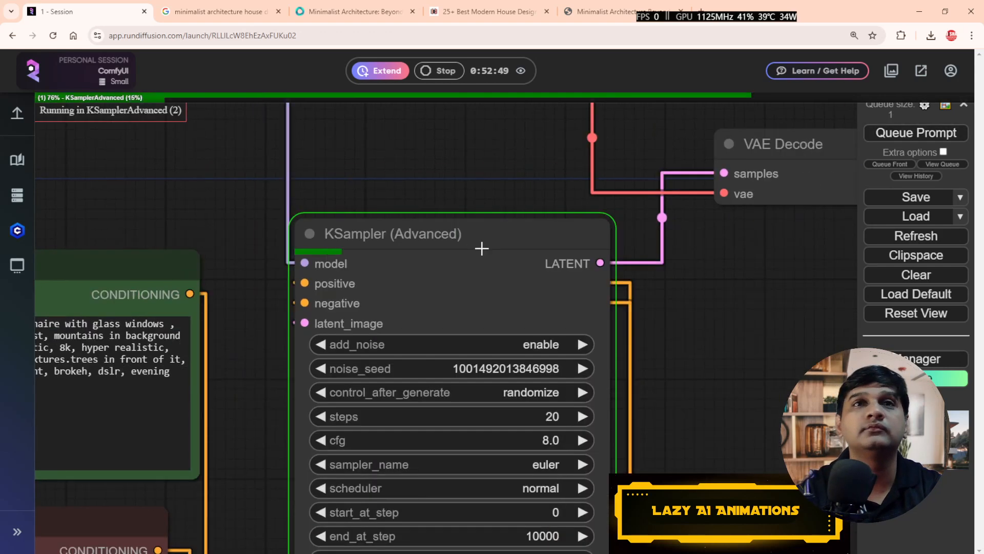
pyautogui.scroll(-5, 482, 248)
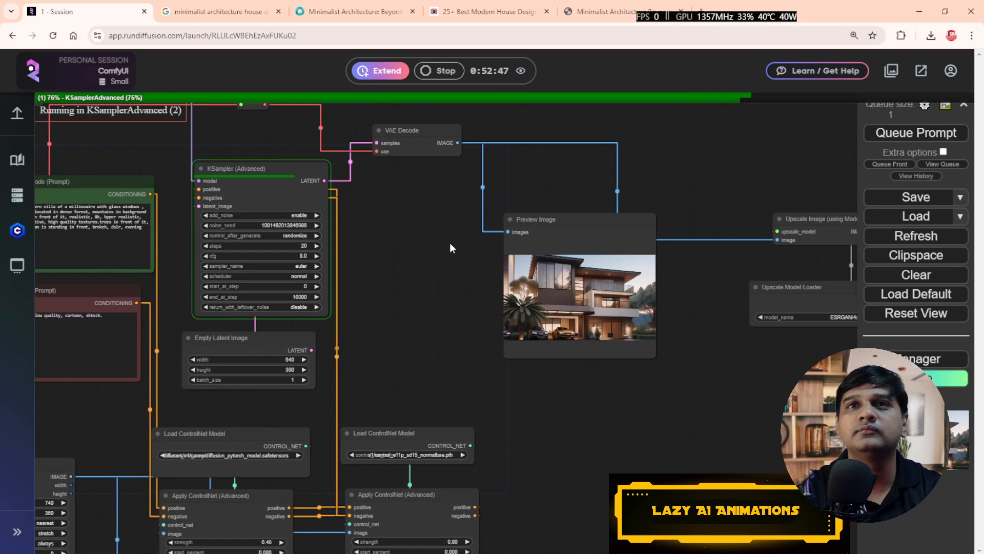
pyautogui.moveTo(737, 405); pyautogui.dragTo(610, 399)
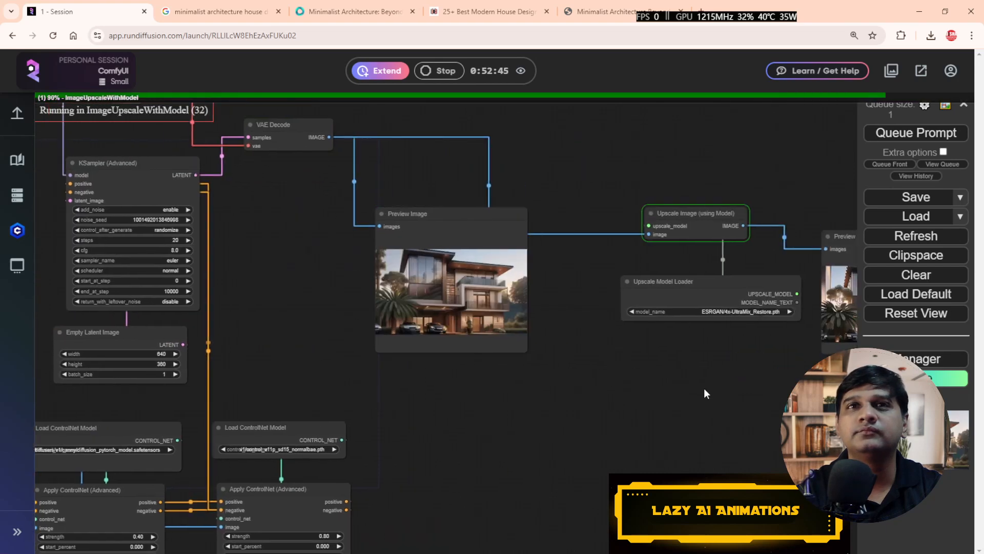
pyautogui.scroll(5, 534, 398)
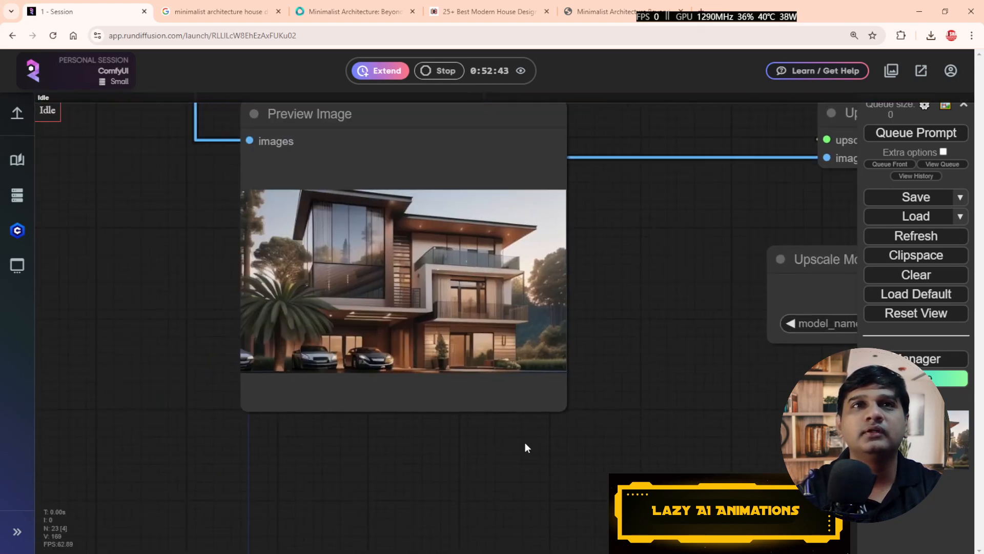
pyautogui.scroll(4, 525, 440)
pyautogui.scroll(-8, 580, 439)
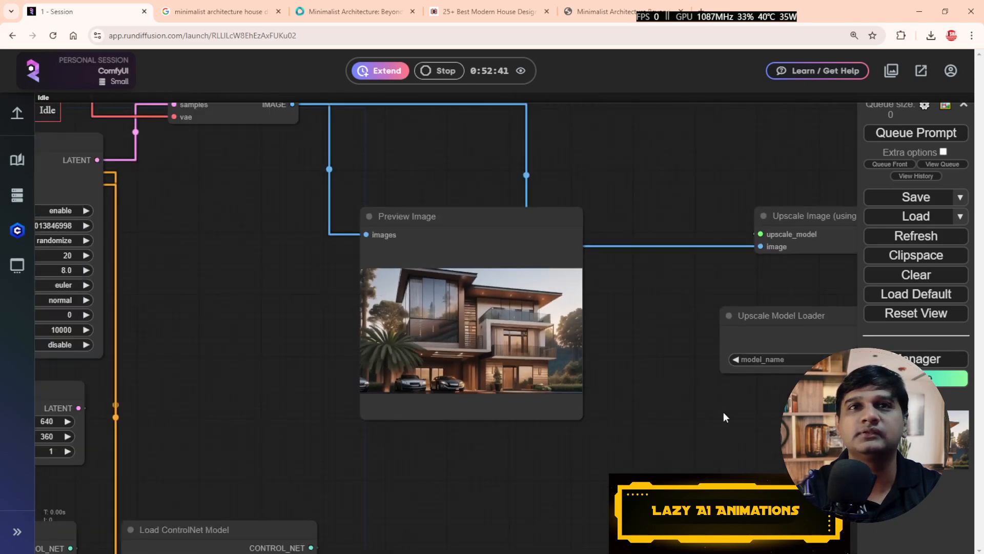
pyautogui.moveTo(724, 415); pyautogui.dragTo(318, 386)
pyautogui.scroll(3, 532, 427)
pyautogui.moveTo(593, 417); pyautogui.dragTo(417, 429)
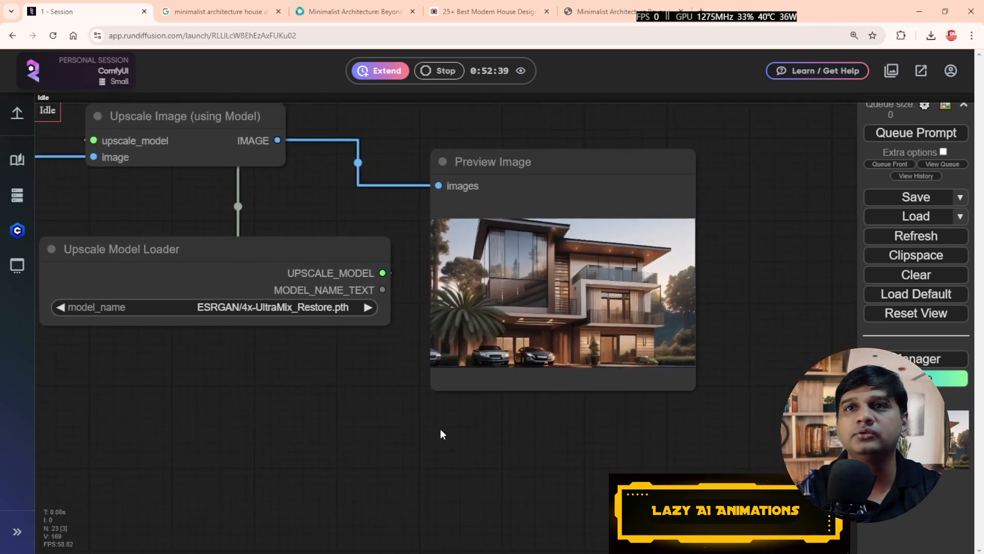
pyautogui.scroll(3, 579, 423)
pyautogui.moveTo(582, 424); pyautogui.dragTo(477, 455)
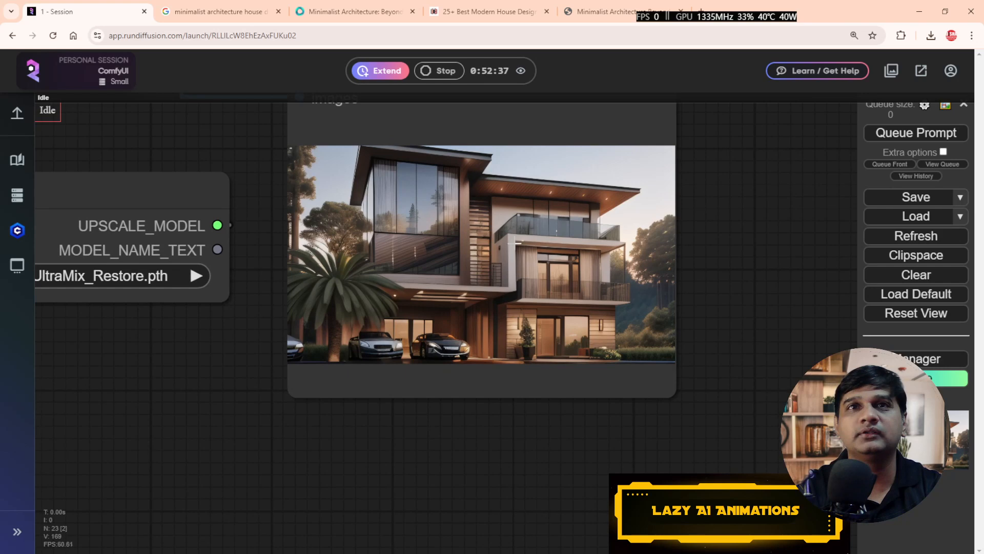
# Step: Queue another villa render and save the upscaled image from its Preview Image node
pyautogui.click(902, 135)
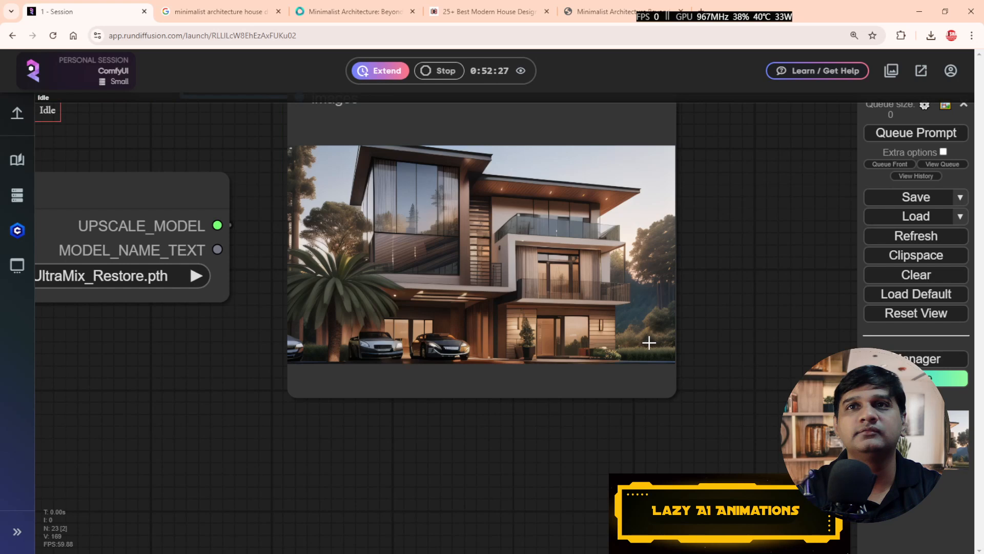
pyautogui.scroll(5, 589, 303)
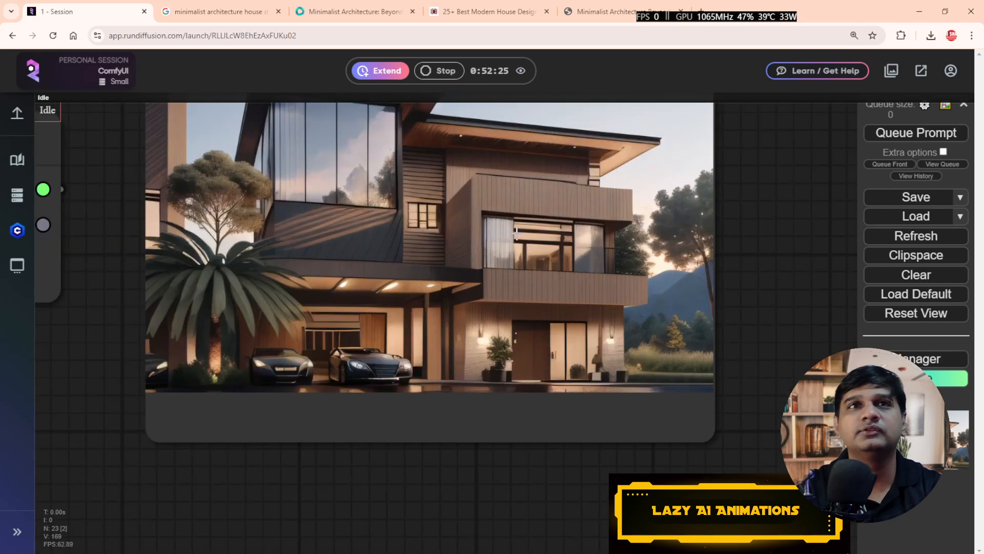
pyautogui.rightClick(590, 274)
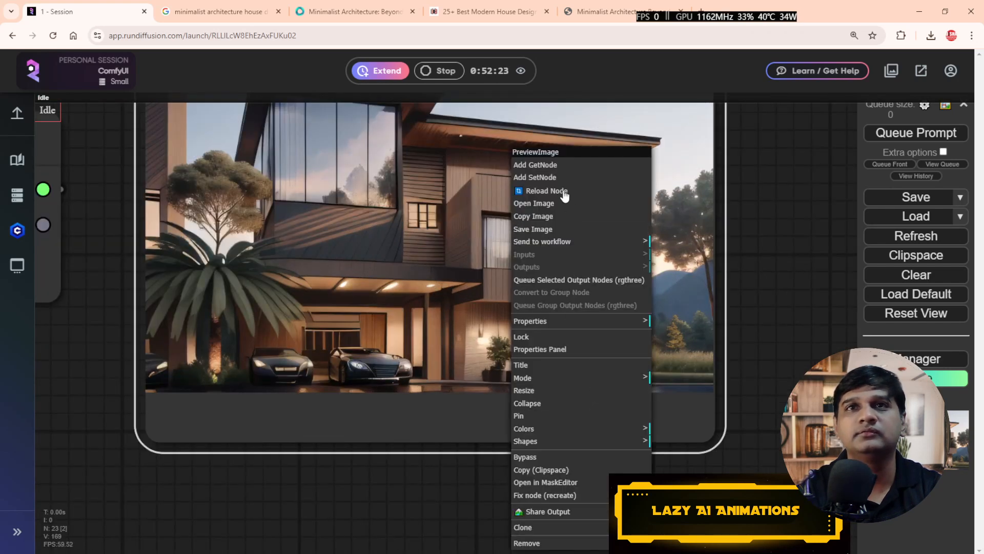
pyautogui.click(568, 230)
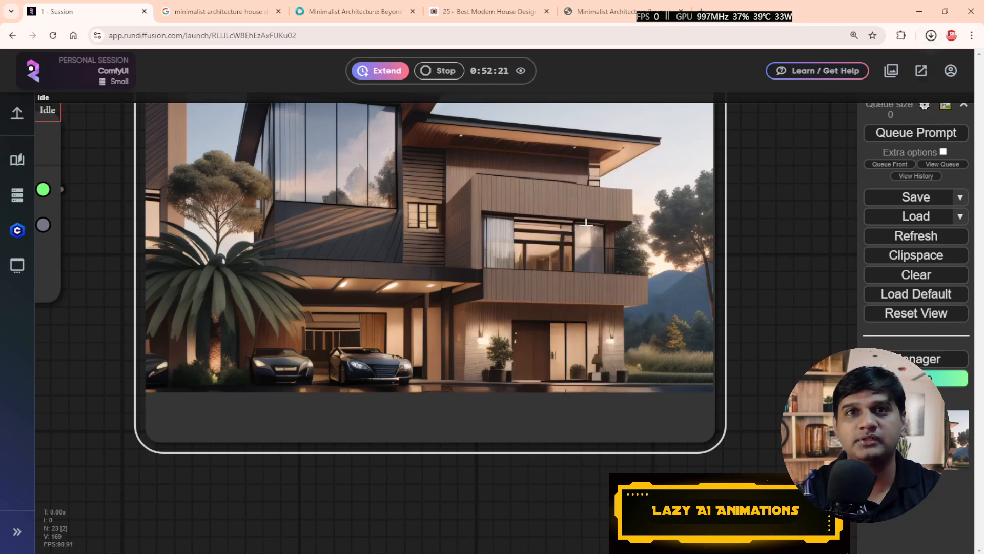
# Step: Compare the original villa preview with the upscaled one on either side of the Upscale Image node
pyautogui.scroll(-8, 753, 315)
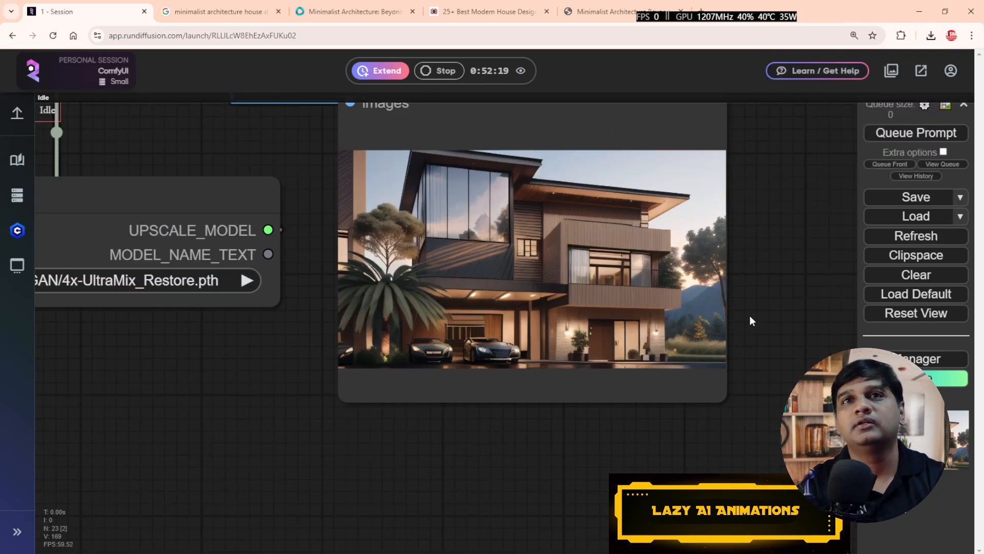
pyautogui.moveTo(424, 357); pyautogui.dragTo(610, 401)
pyautogui.scroll(-1, 610, 402)
pyautogui.moveTo(475, 382); pyautogui.dragTo(598, 401)
pyautogui.scroll(2, 376, 369)
pyautogui.moveTo(372, 347); pyautogui.dragTo(242, 345)
pyautogui.scroll(-4, 586, 412)
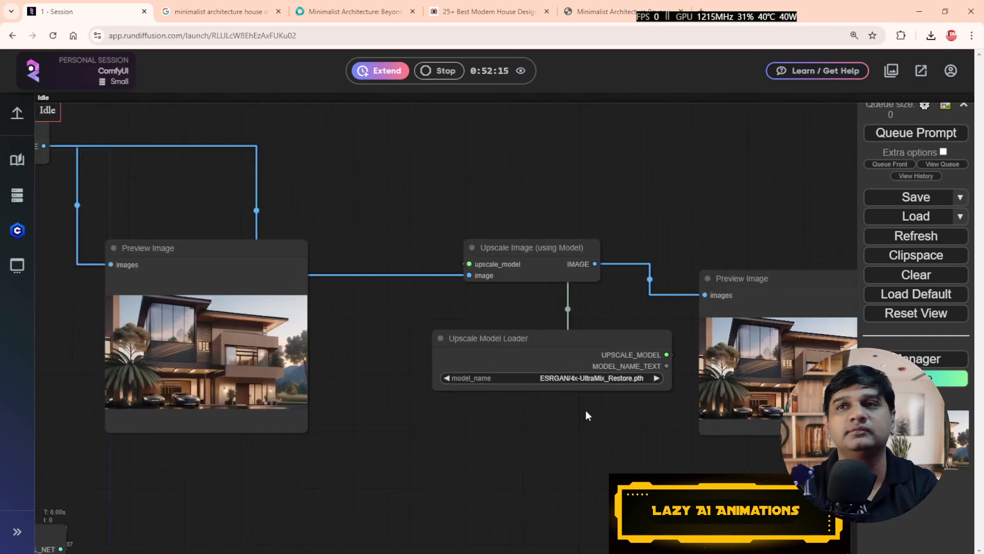
pyautogui.moveTo(685, 426); pyautogui.dragTo(460, 399)
pyautogui.scroll(5, 647, 339)
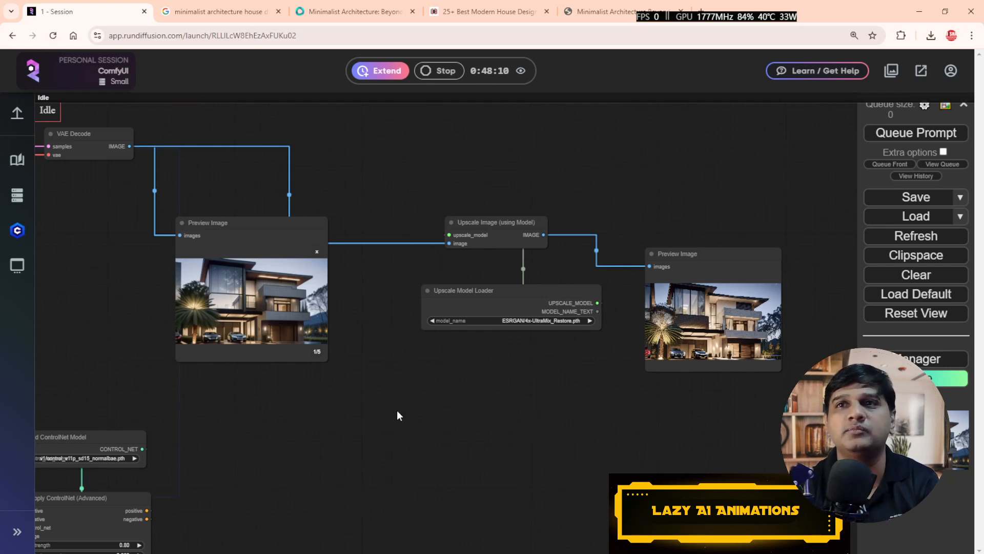
# Step: Enlarge the upscaled Preview Image batch and flip back and forth through its five villa renders to compare them
pyautogui.scroll(6, 474, 411)
pyautogui.moveTo(561, 395); pyautogui.dragTo(154, 443)
pyautogui.scroll(2, 374, 446)
pyautogui.moveTo(414, 442); pyautogui.dragTo(342, 472)
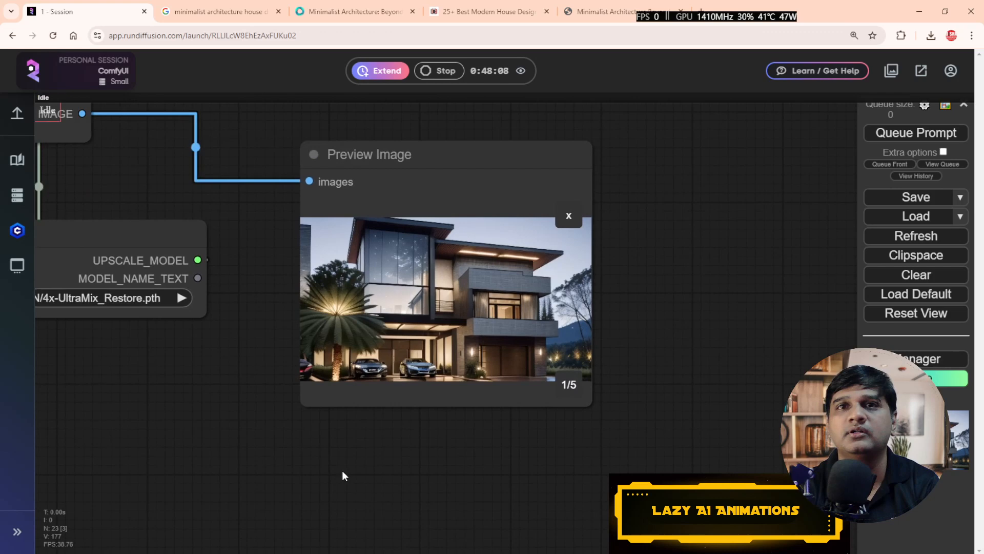
pyautogui.click(415, 356)
pyautogui.scroll(2, 412, 349)
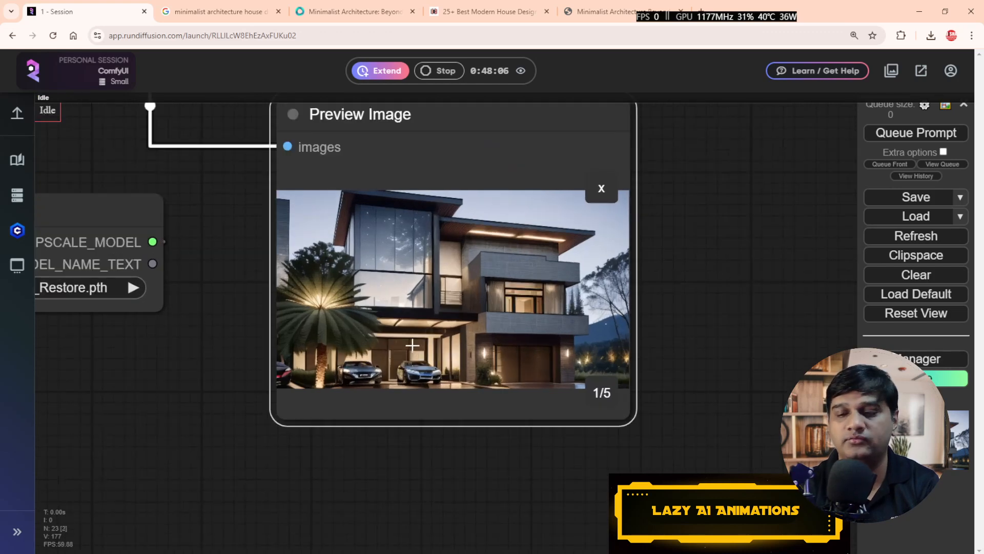
pyautogui.press('Right')
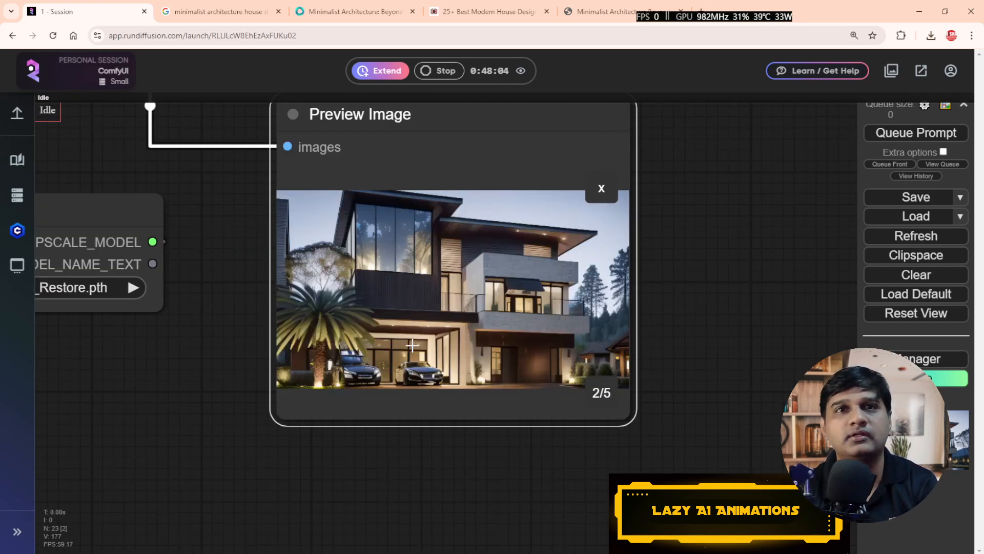
pyautogui.press('Right')
pyautogui.press('Right')
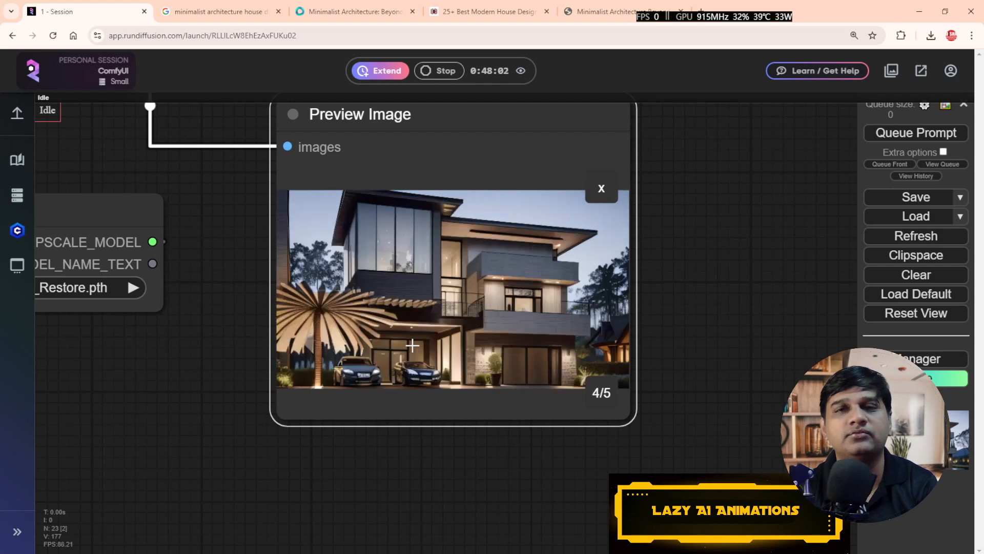
pyautogui.press('Right')
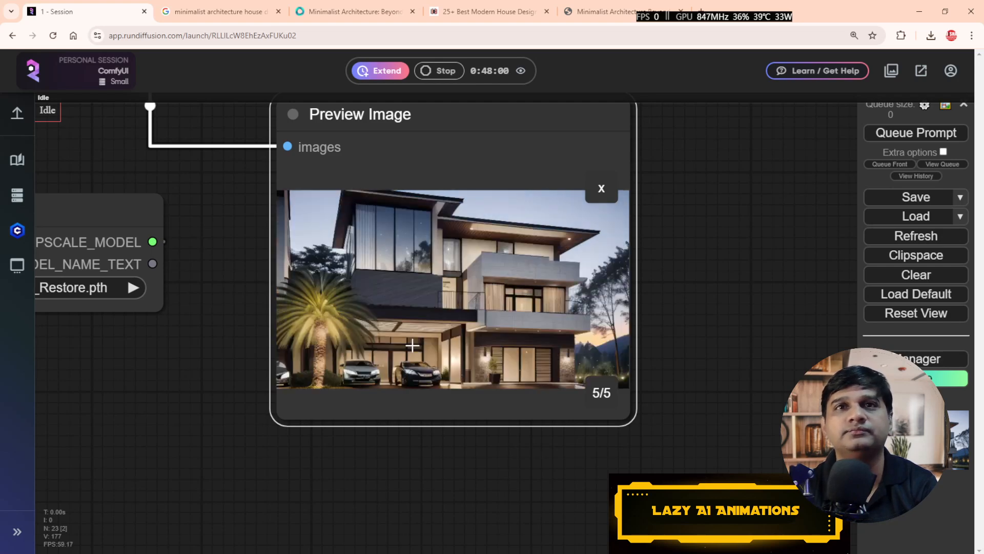
pyautogui.press('Left')
pyautogui.press('Left')
pyautogui.press('Left')
pyautogui.press('Left')
pyautogui.press('Left')
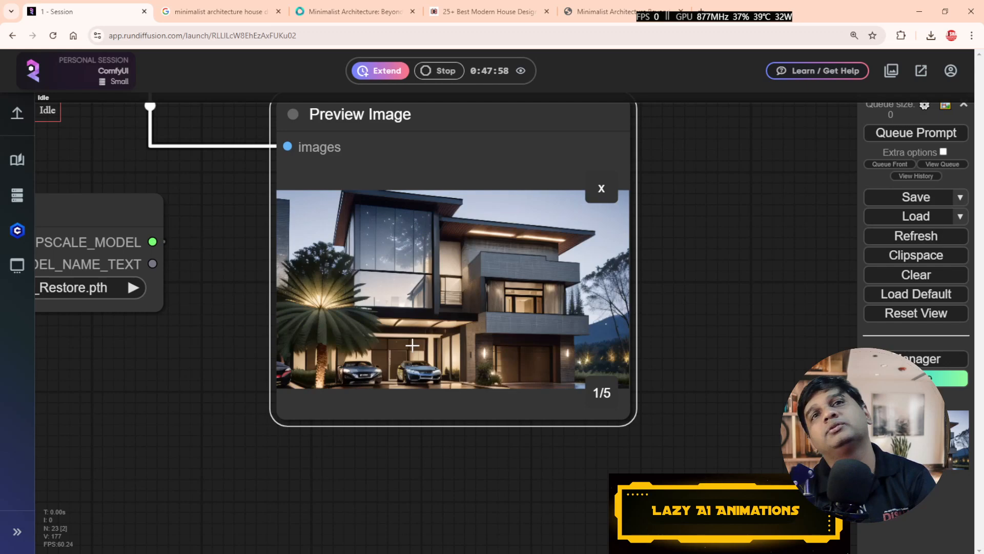
pyautogui.press('Left')
pyautogui.press('Left')
pyautogui.press('Right')
pyautogui.press('Right')
pyautogui.press('Right')
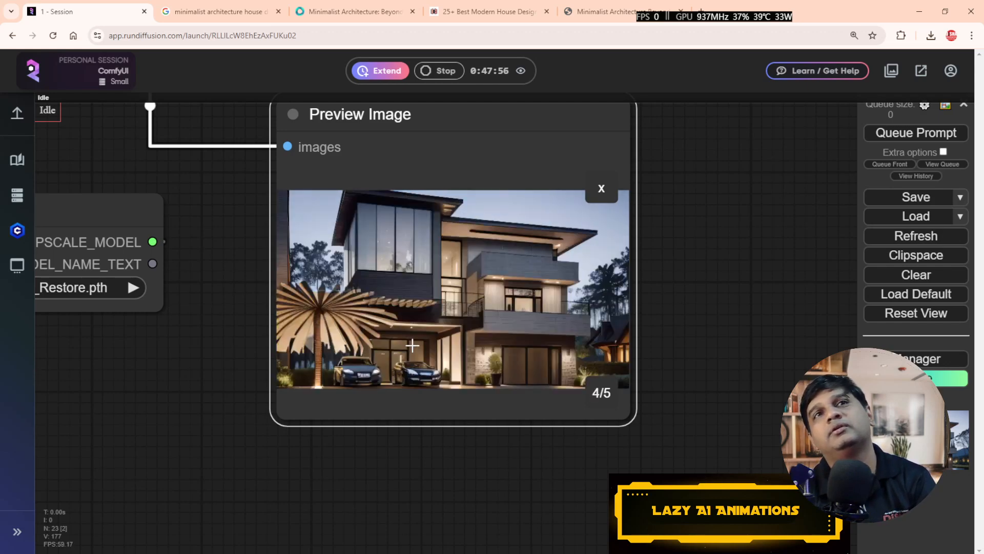
pyautogui.press('Left')
pyautogui.press('Left')
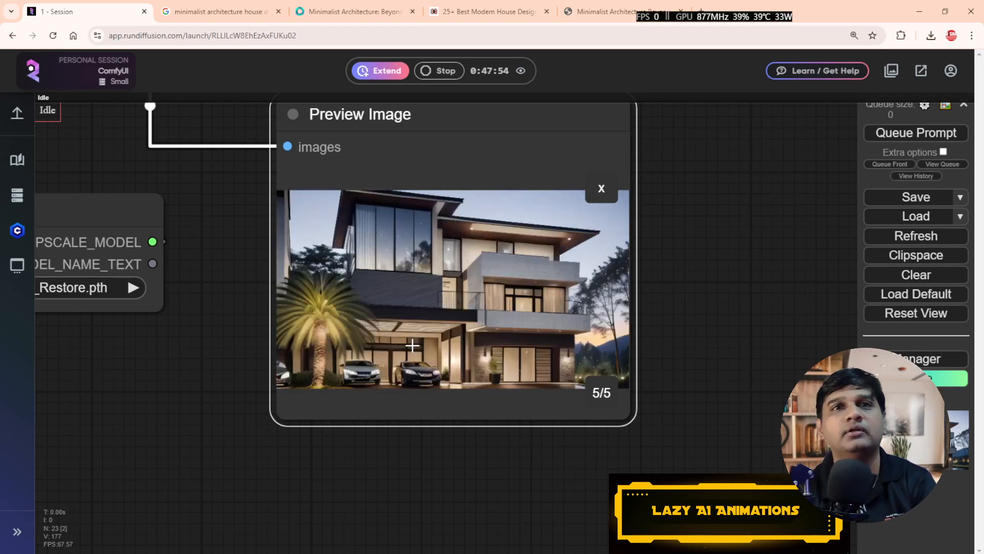
pyautogui.press('Right')
pyautogui.press('Right')
pyautogui.press('Left')
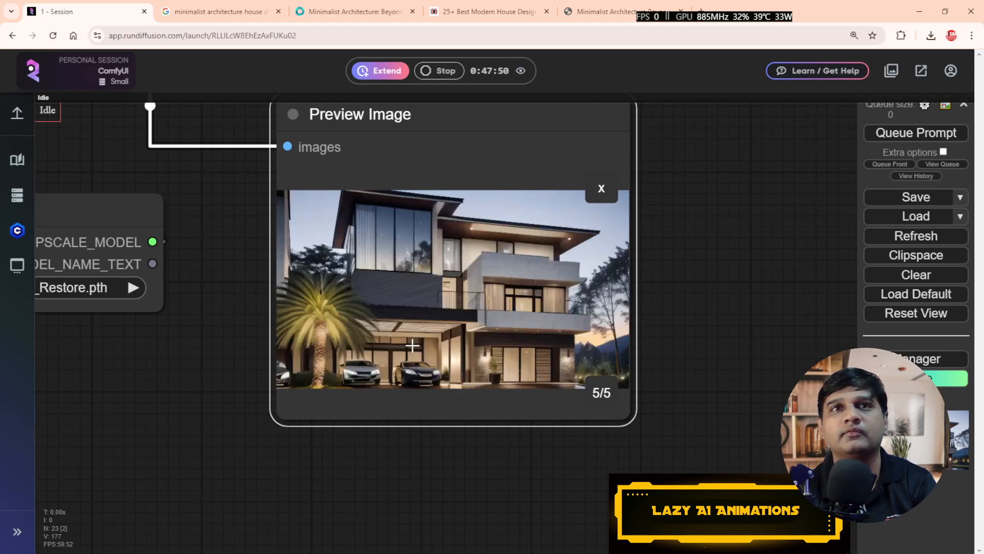
# Step: Switch to Google Images, search for "minimalist architecture house design in night" and browse the results
pyautogui.press('Left')
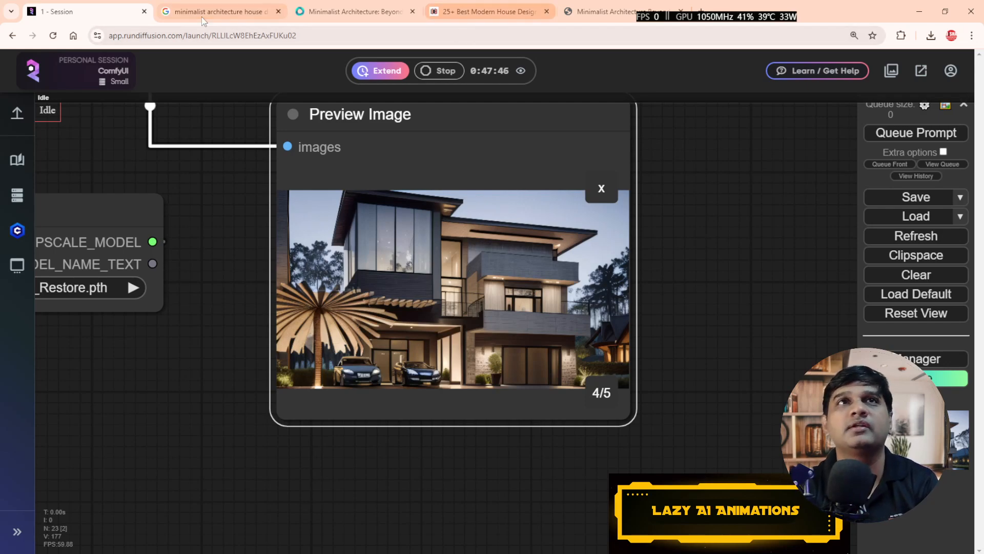
pyautogui.click(225, 11)
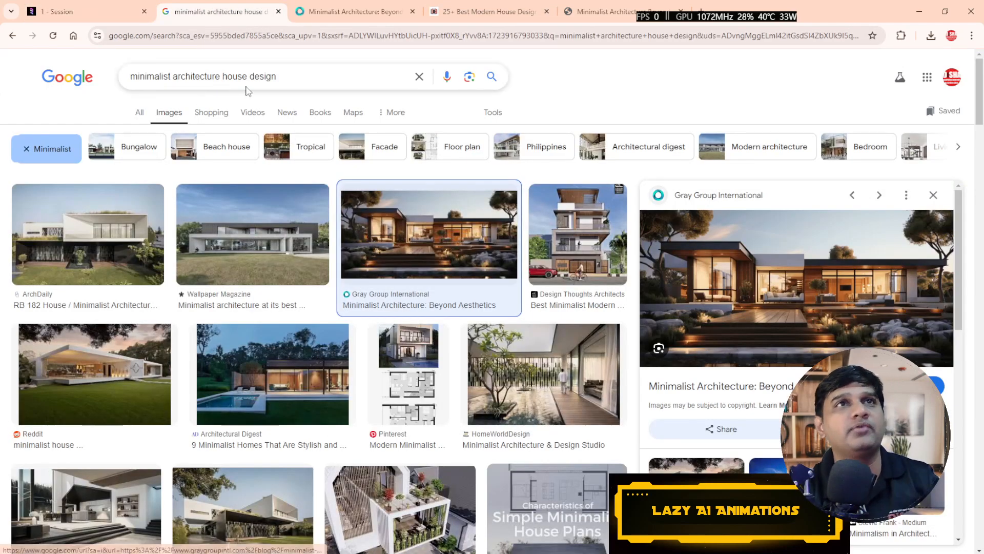
pyautogui.click(296, 77)
pyautogui.write('in night')
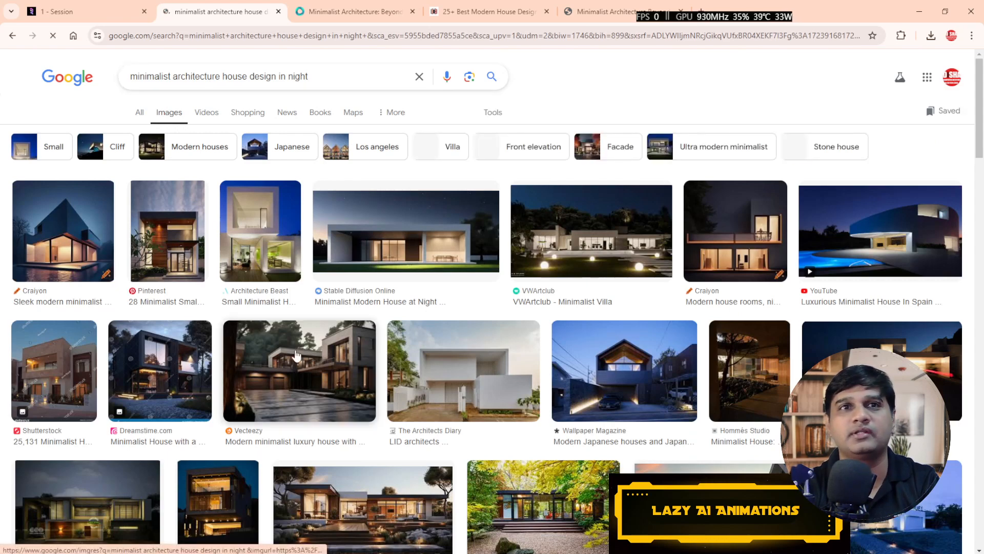
pyautogui.scroll(-5, 296, 354)
pyautogui.scroll(-5, 296, 353)
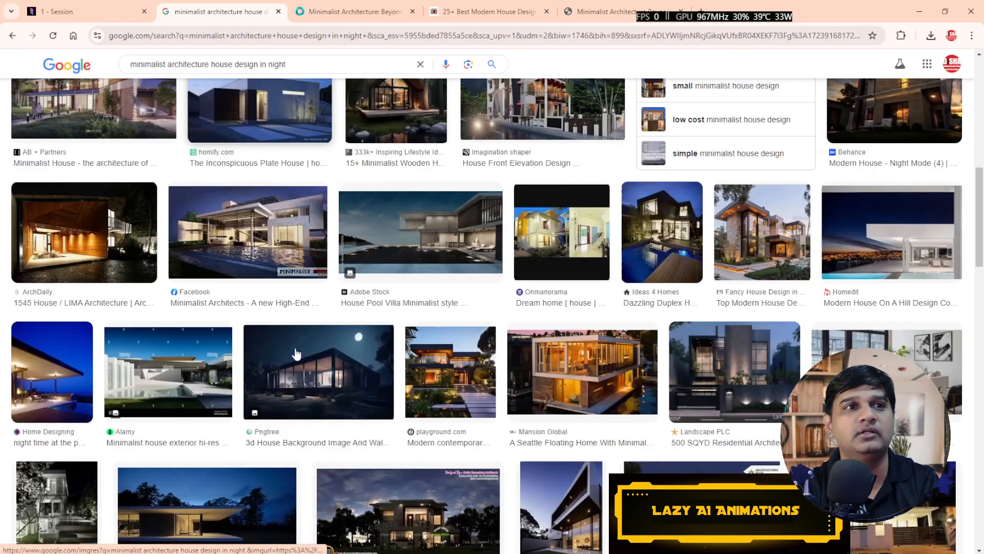
# Step: Look through the night house results and related images, and open the Pikbest nighttime render of a modern house with terrace
pyautogui.click(342, 348)
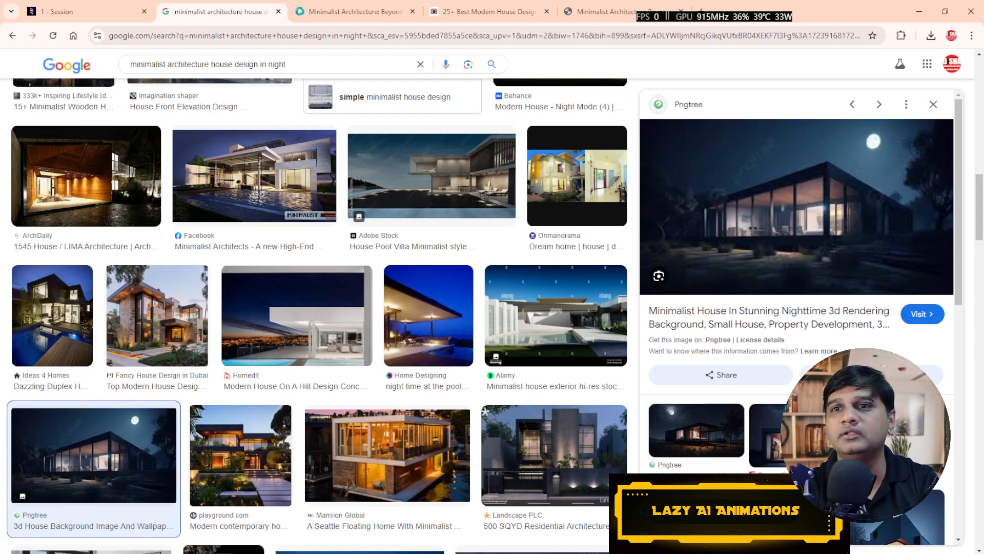
pyautogui.click(699, 440)
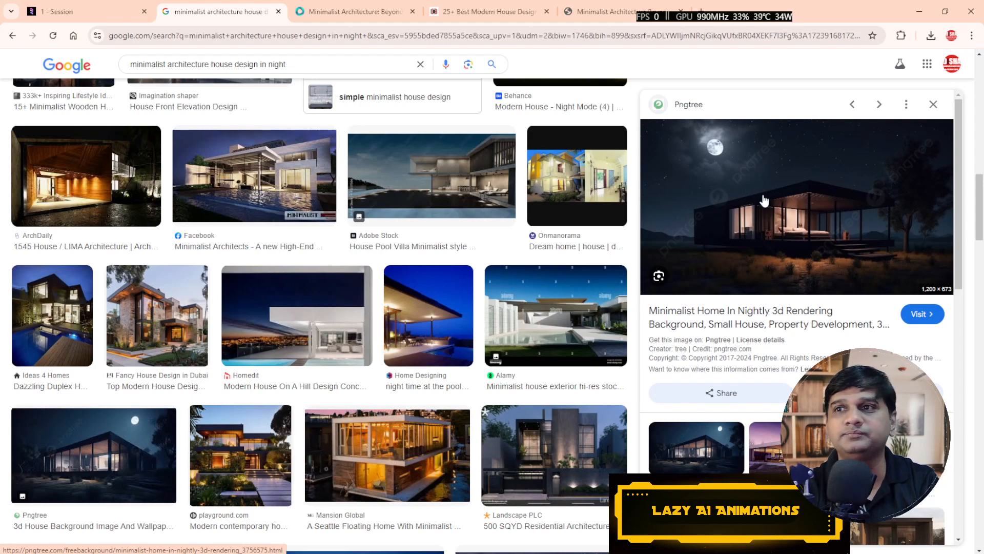
pyautogui.scroll(-4, 768, 277)
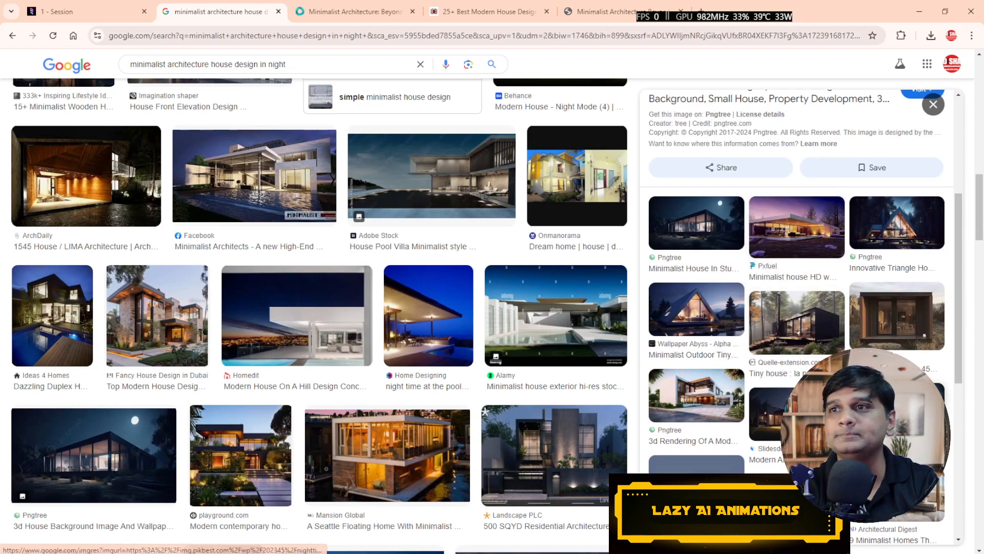
pyautogui.click(889, 408)
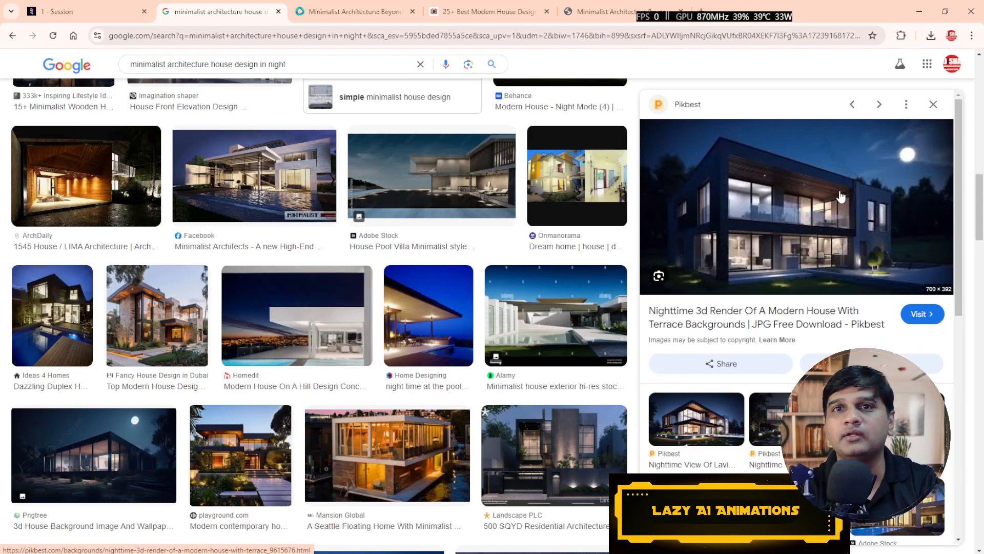
# Step: Try downloading the Pikbest night house image to the Desktop and opening the downloaded file
pyautogui.rightClick(811, 192)
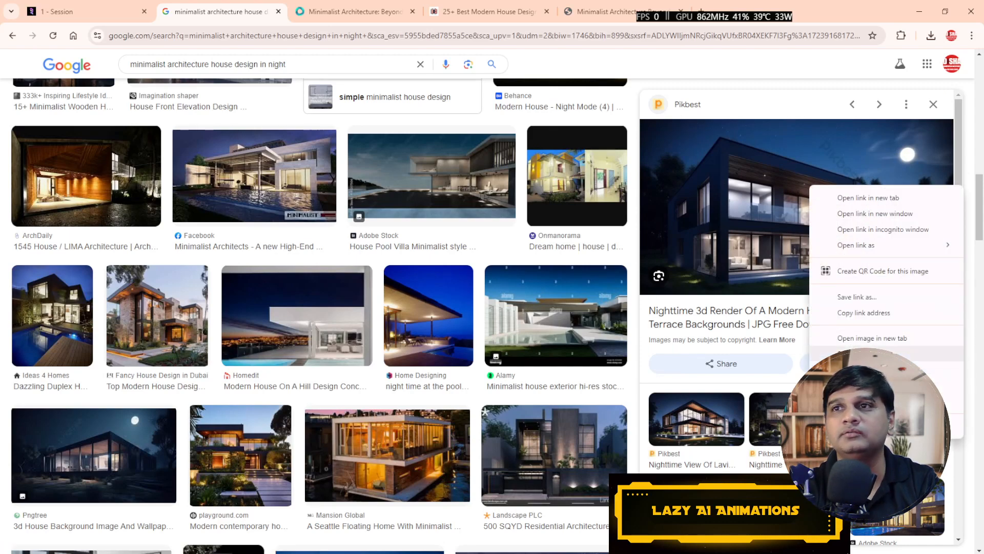
pyautogui.click(853, 319)
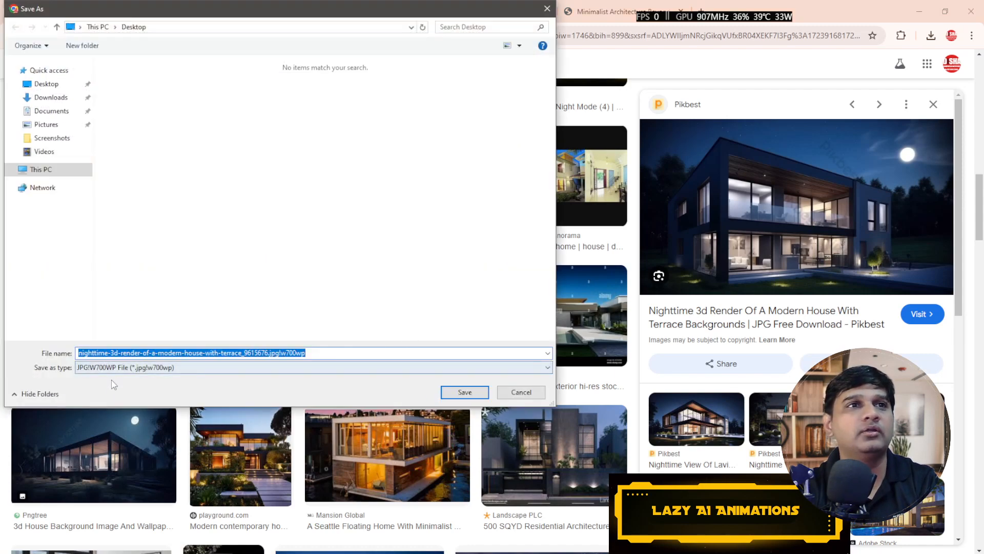
pyautogui.click(464, 392)
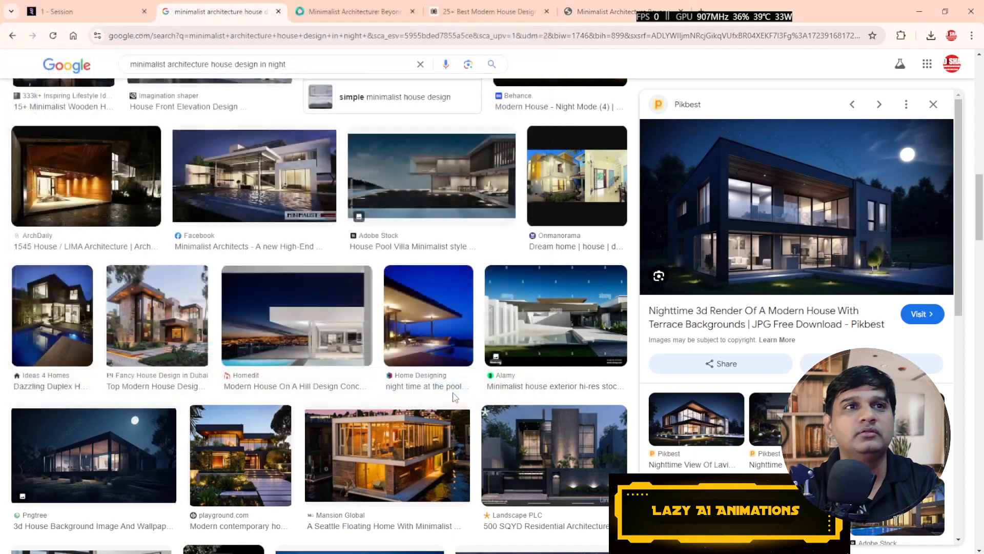
pyautogui.click(932, 35)
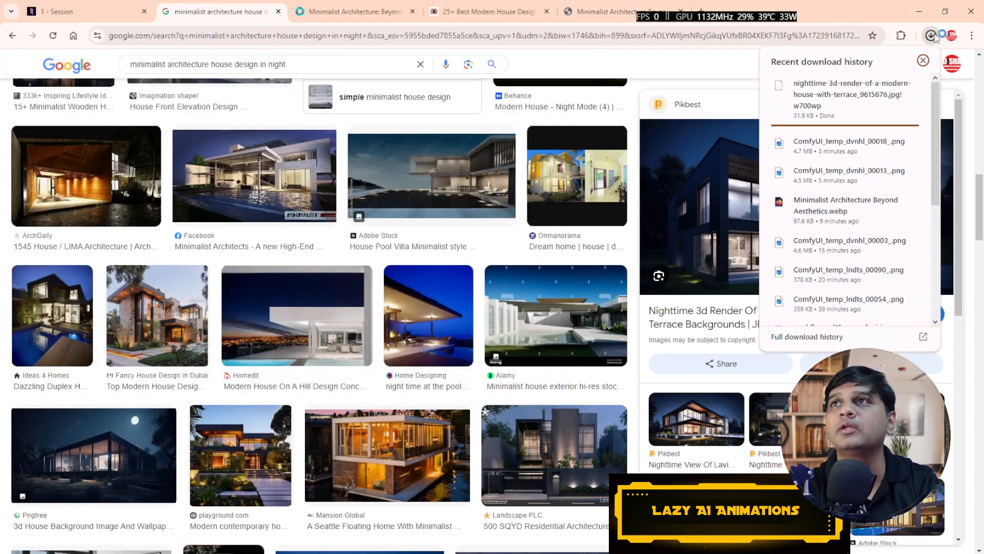
pyautogui.click(845, 109)
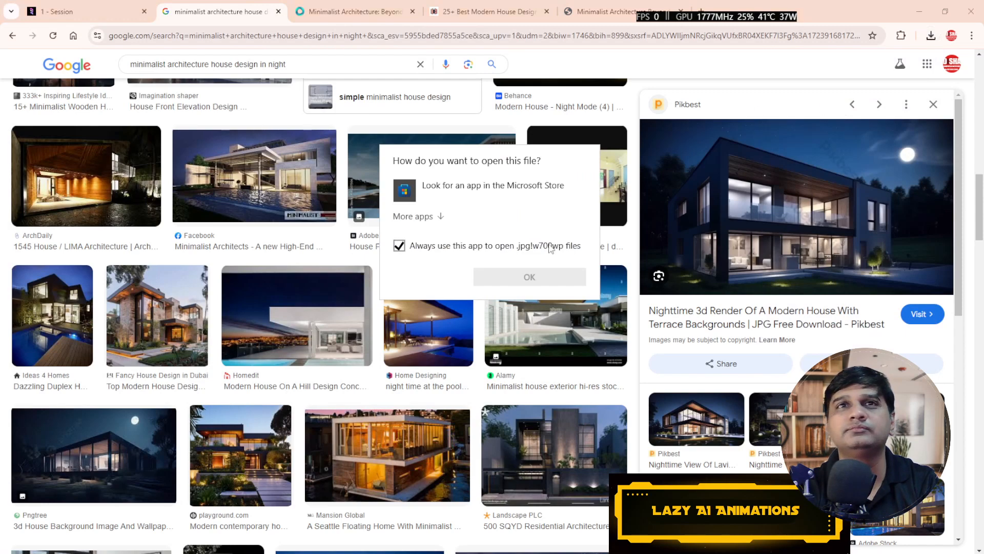
pyautogui.click(628, 109)
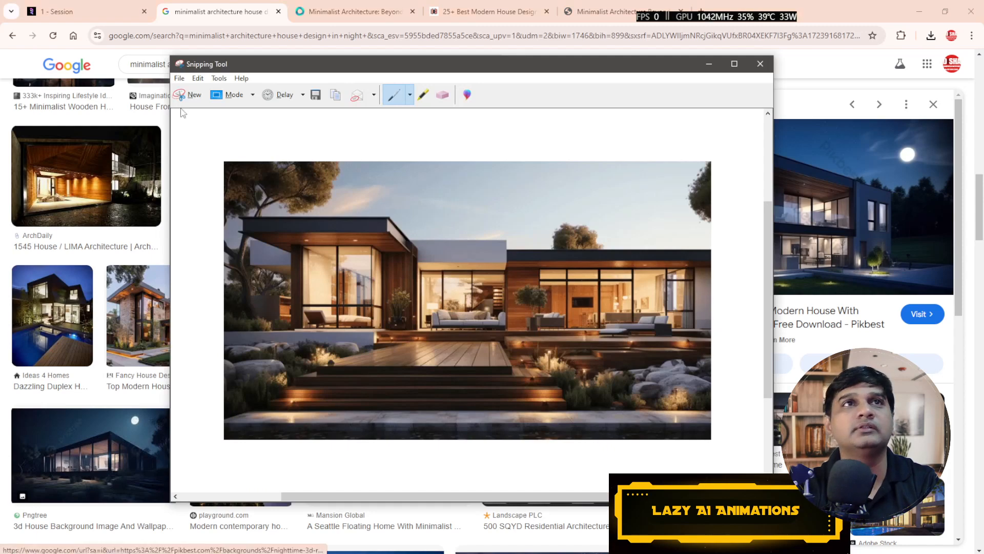
# Step: Capture the Pikbest night house image with Snipping Tool and save it to the Desktop as 456 in PNG format
pyautogui.click(191, 95)
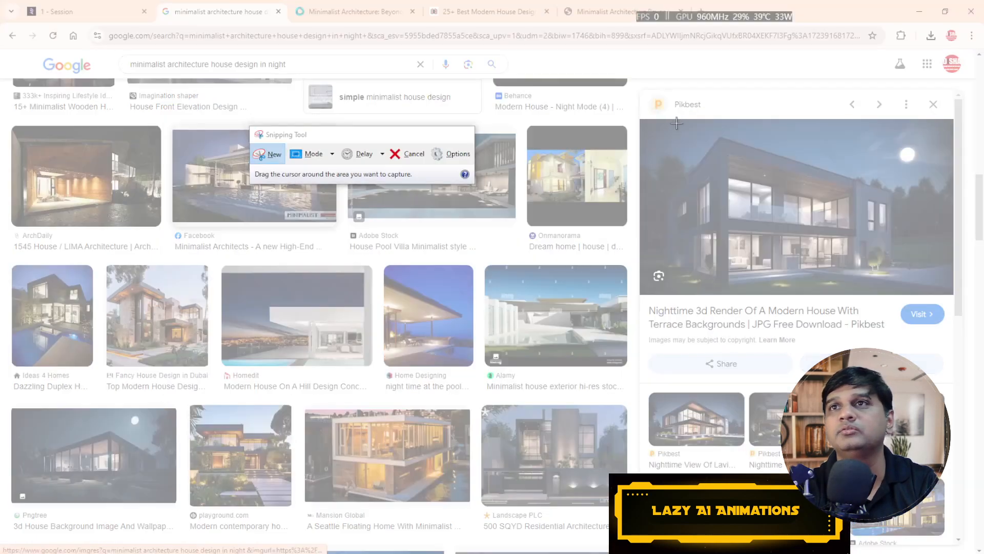
pyautogui.moveTo(677, 123); pyautogui.dragTo(932, 291)
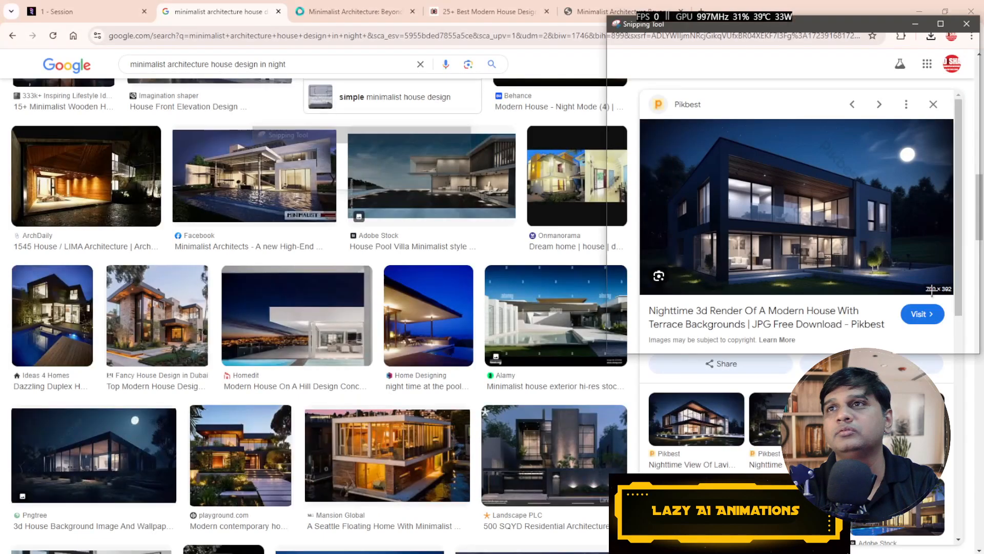
pyautogui.click(617, 37)
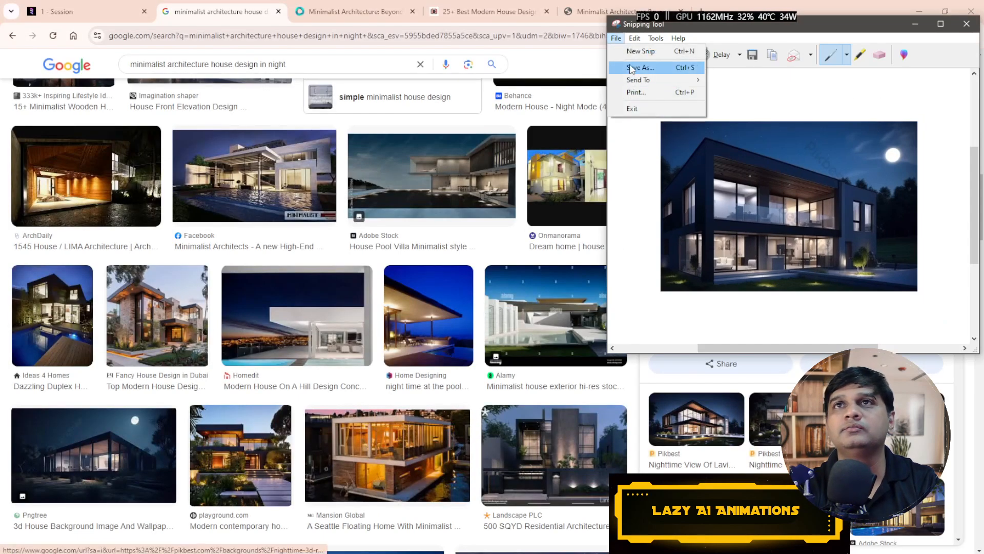
pyautogui.click(629, 68)
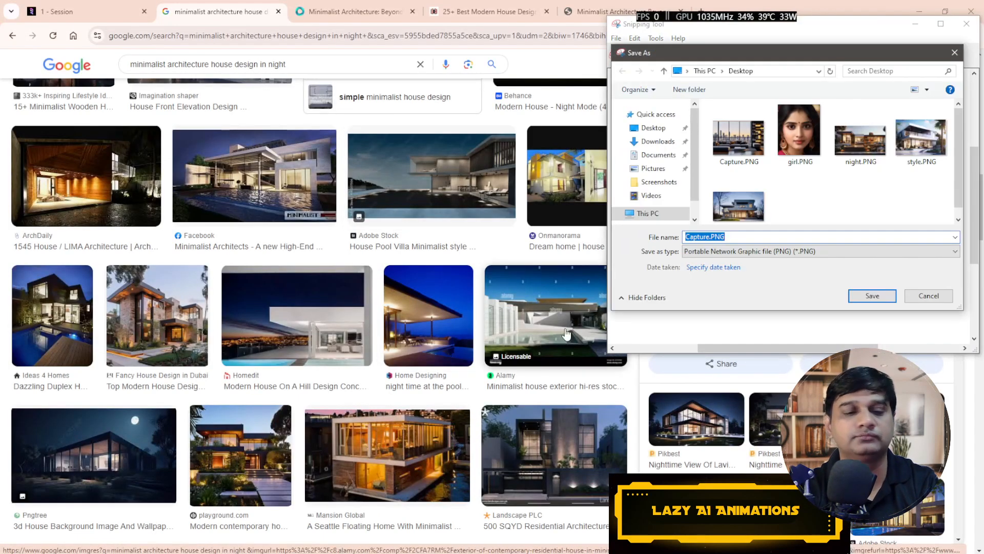
pyautogui.write('456')
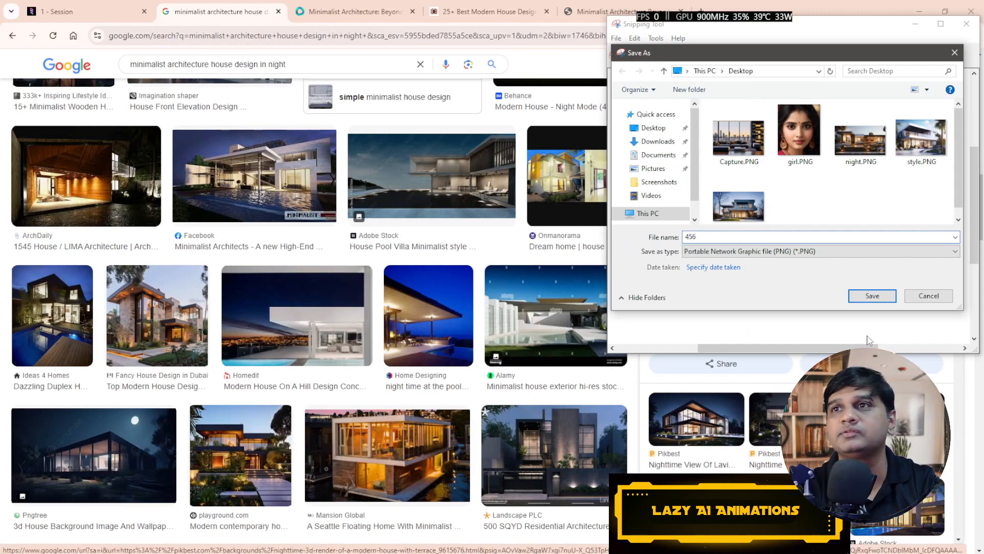
pyautogui.click(855, 295)
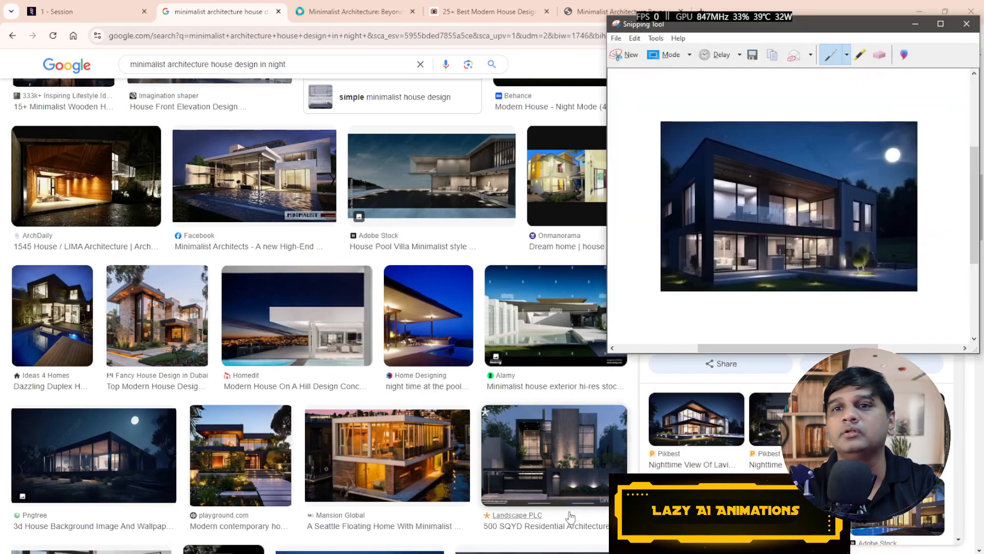
# Step: Return to the ComfyUI session and load 456.PNG from the Desktop into the Load Image node that feeds the IPAdapter
pyautogui.click(72, 19)
pyautogui.scroll(-11, 285, 338)
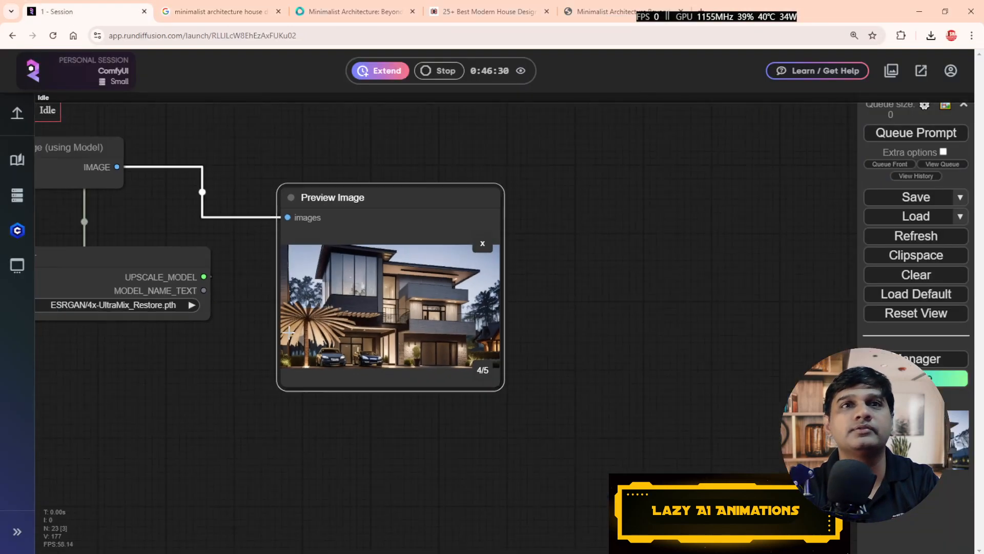
pyautogui.moveTo(436, 213); pyautogui.dragTo(893, 291)
pyautogui.scroll(-1, 491, 353)
pyautogui.scroll(-3, 490, 353)
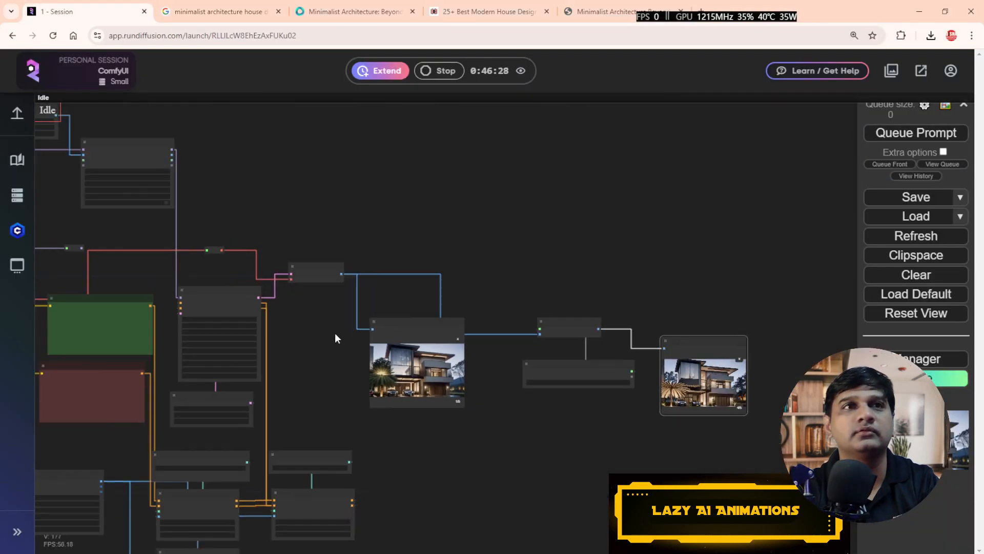
pyautogui.moveTo(317, 319); pyautogui.dragTo(734, 470)
pyautogui.scroll(8, 313, 303)
pyautogui.click(290, 307)
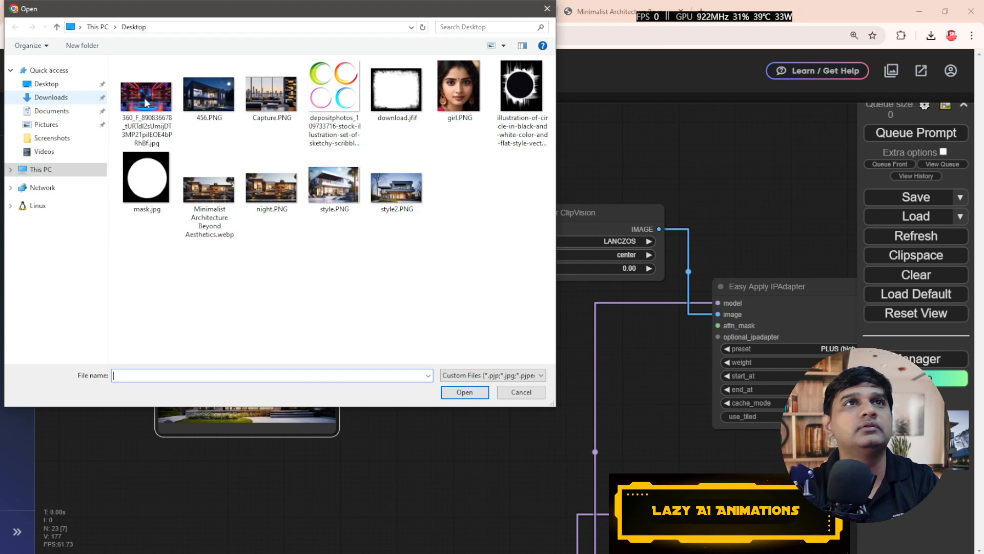
pyautogui.doubleClick(207, 100)
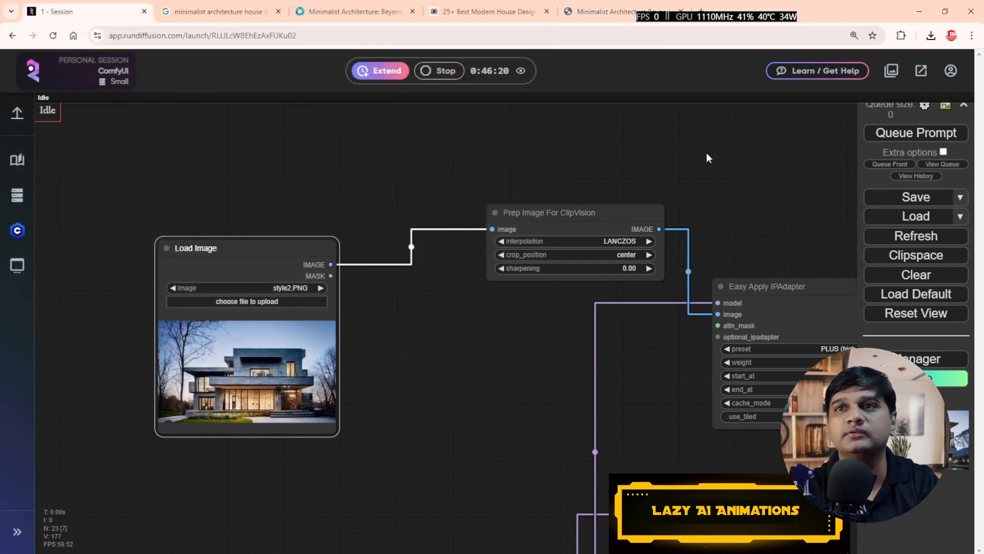
# Step: Check the positive prompt, queue the workflow with the new night reference and follow its progress through to the preview nodes
pyautogui.moveTo(709, 156); pyautogui.dragTo(501, 118)
pyautogui.moveTo(622, 411); pyautogui.dragTo(385, 163)
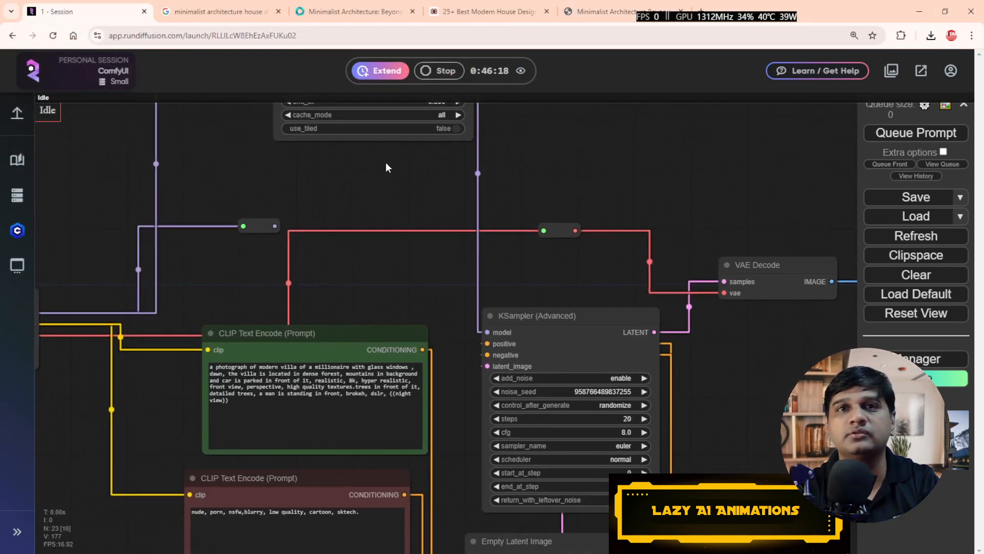
pyautogui.moveTo(388, 249); pyautogui.dragTo(482, 175)
pyautogui.scroll(3, 256, 316)
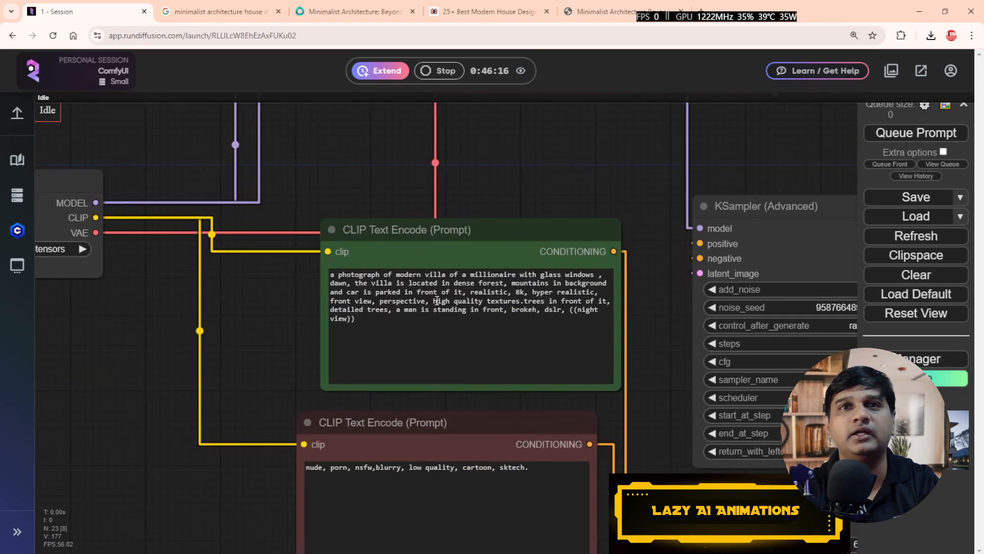
pyautogui.click(916, 133)
pyautogui.scroll(-2, 525, 155)
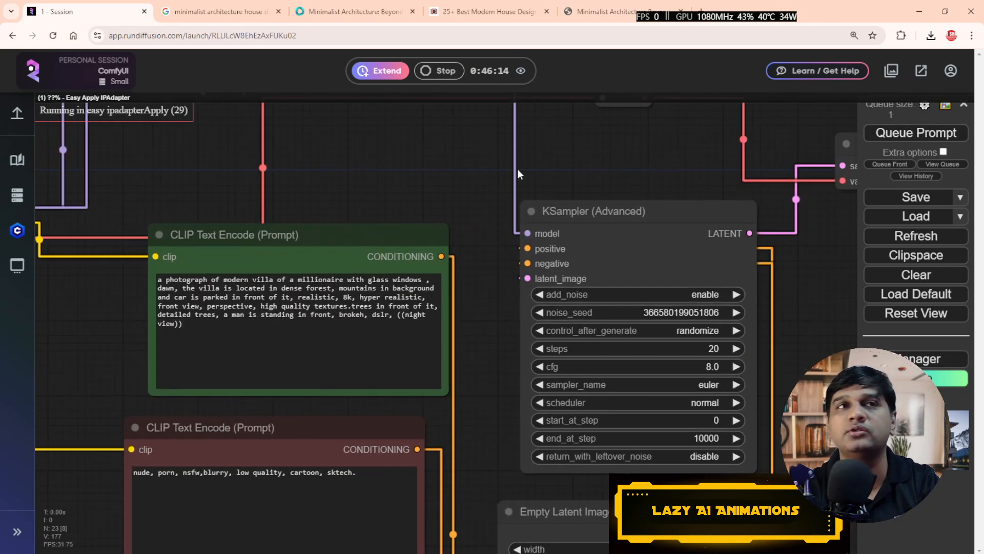
pyautogui.scroll(-6, 553, 246)
pyautogui.moveTo(711, 317); pyautogui.dragTo(550, 264)
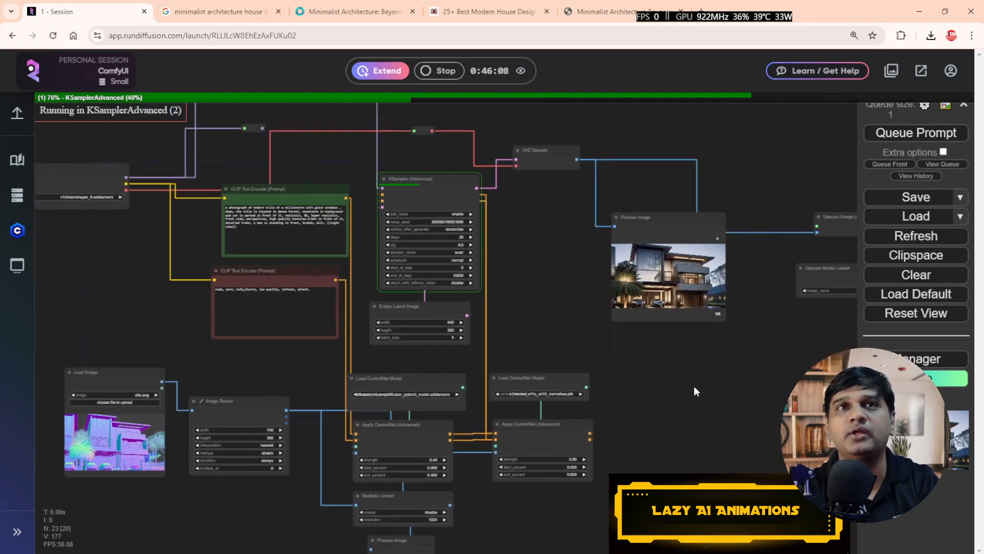
pyautogui.scroll(-2, 694, 386)
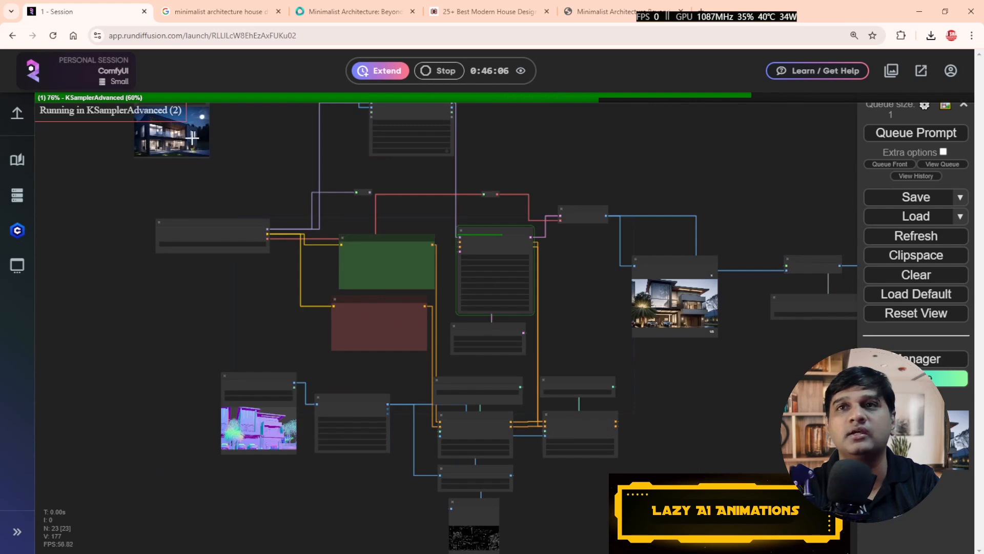
pyautogui.moveTo(732, 367); pyautogui.dragTo(616, 379)
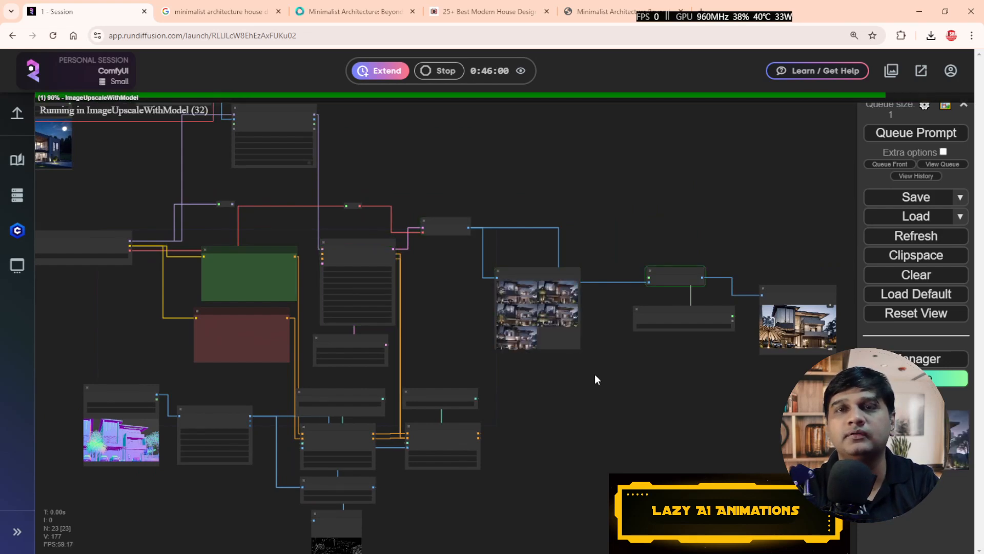
# Step: Enlarge the first render in the original Preview Image node and flip back and forth through the night villa batch
pyautogui.scroll(7, 595, 374)
pyautogui.scroll(1, 601, 377)
pyautogui.moveTo(611, 327); pyautogui.dragTo(662, 409)
pyautogui.click(479, 281)
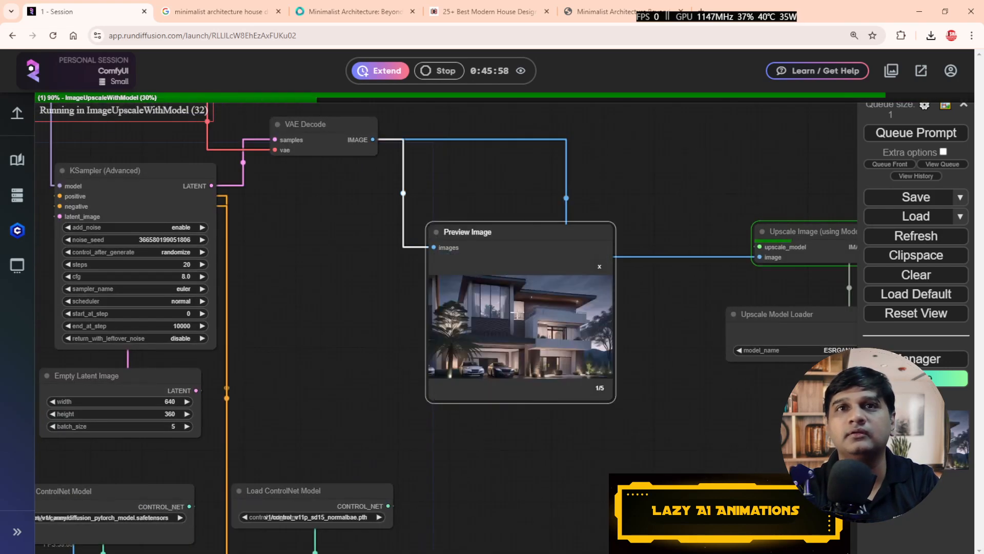
pyautogui.scroll(3, 522, 320)
pyautogui.scroll(3, 522, 320)
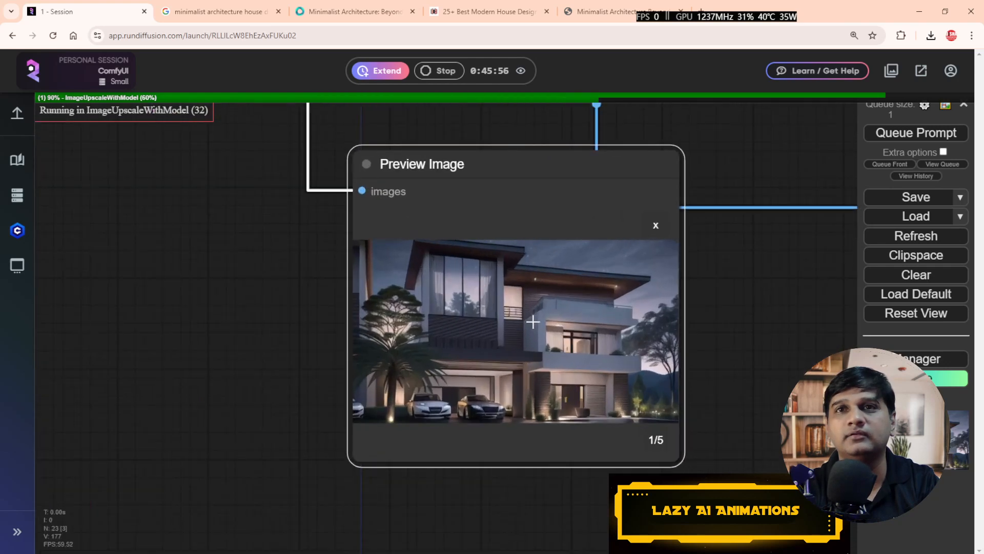
pyautogui.press('Right')
pyautogui.press('Right')
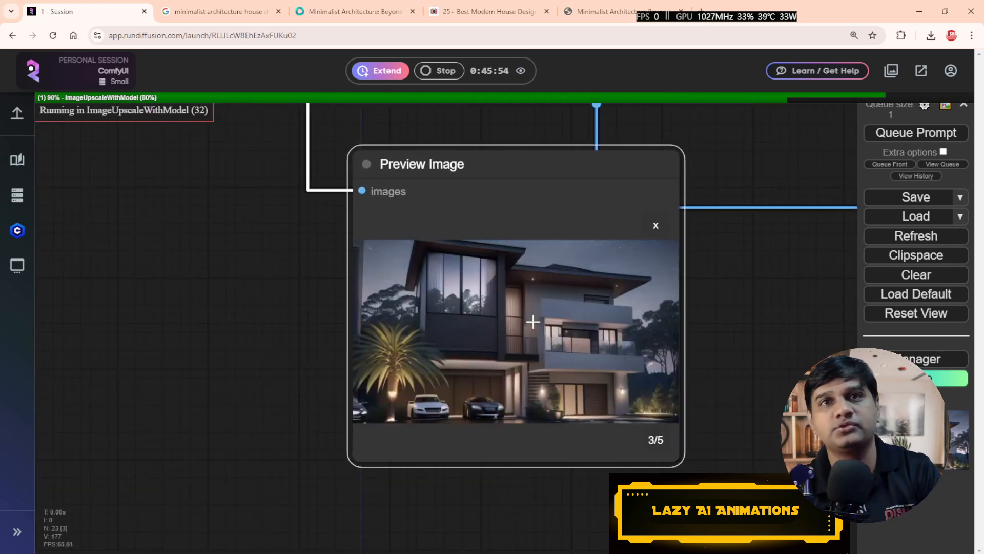
pyautogui.press('Right')
pyautogui.press('Left')
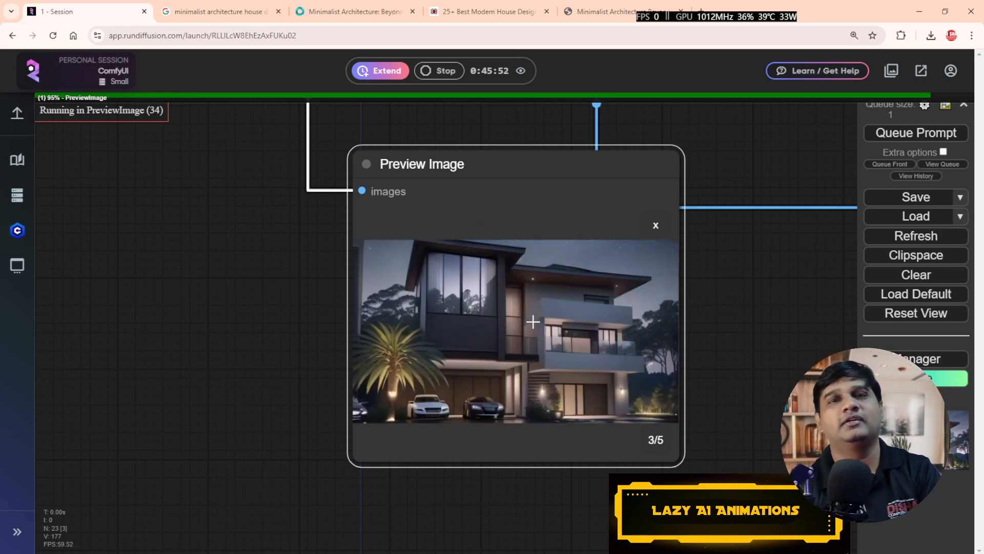
pyautogui.press('Right')
pyautogui.press('Right')
pyautogui.press('Right')
pyautogui.press('Left')
pyautogui.press('Right')
pyautogui.press('Left')
# Step: Enlarge the first night villa render in the upscaled Preview Image node
pyautogui.moveTo(767, 336); pyautogui.dragTo(258, 433)
pyautogui.scroll(4, 510, 437)
pyautogui.click(580, 252)
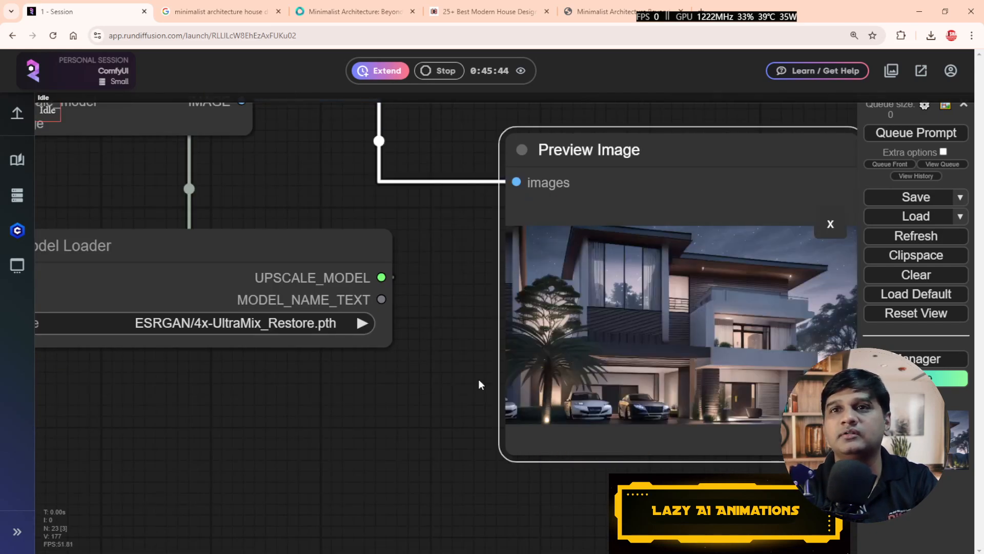
# Step: Examine the upscaled night villa renders up close, flipping back and forth through the batch in the upscaled Preview Image node
pyautogui.moveTo(481, 384); pyautogui.dragTo(299, 353)
pyautogui.scroll(2, 471, 359)
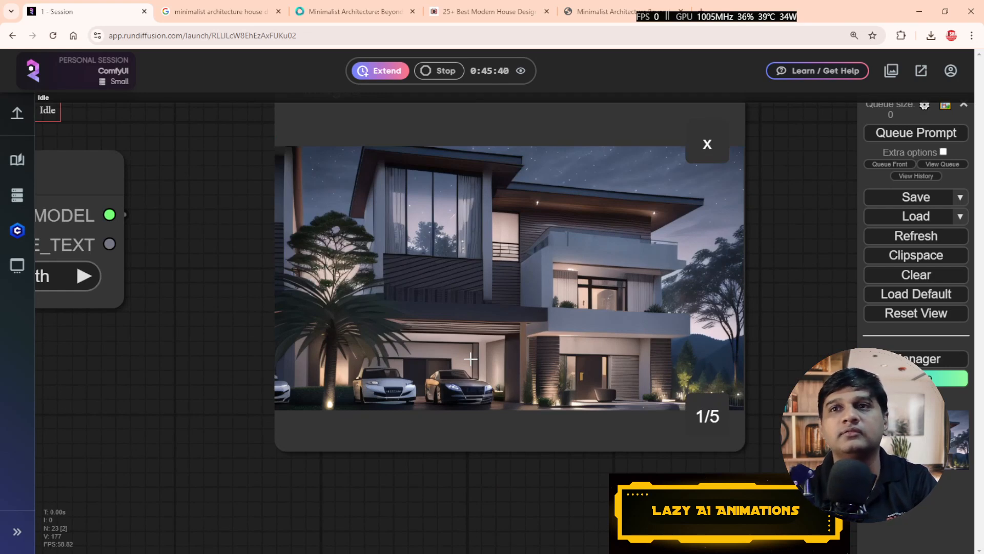
pyautogui.click(602, 281)
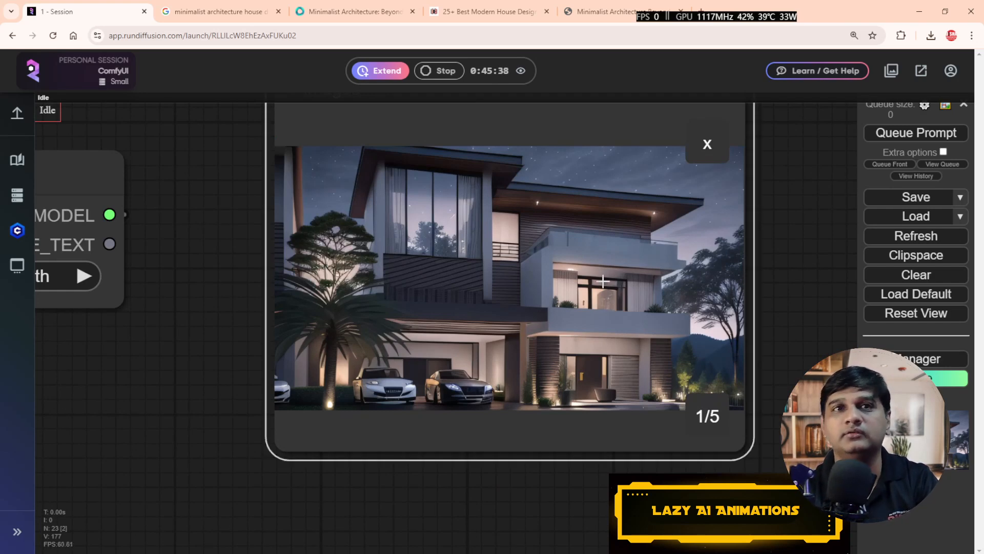
pyautogui.press('Right')
pyautogui.press('Right')
pyautogui.press('Right')
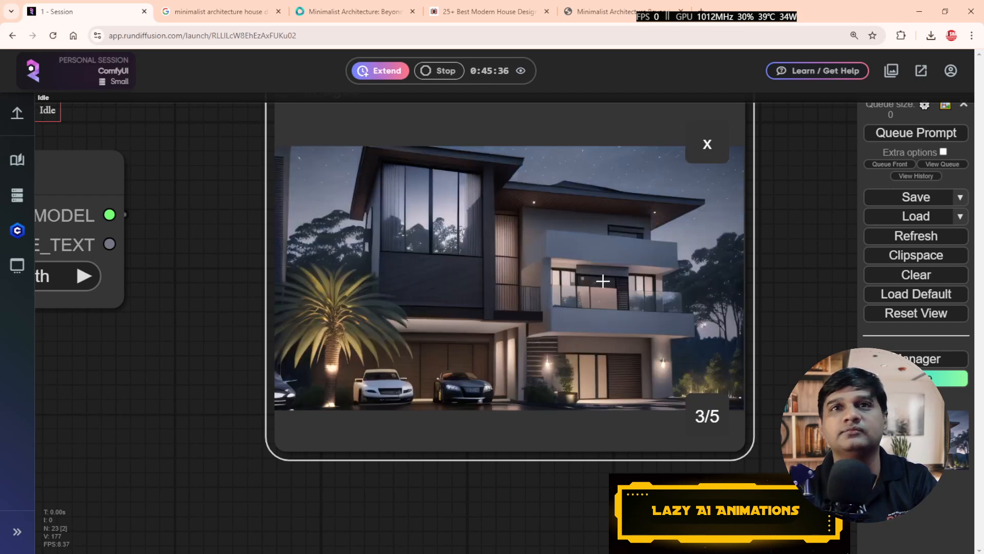
pyautogui.press('Right')
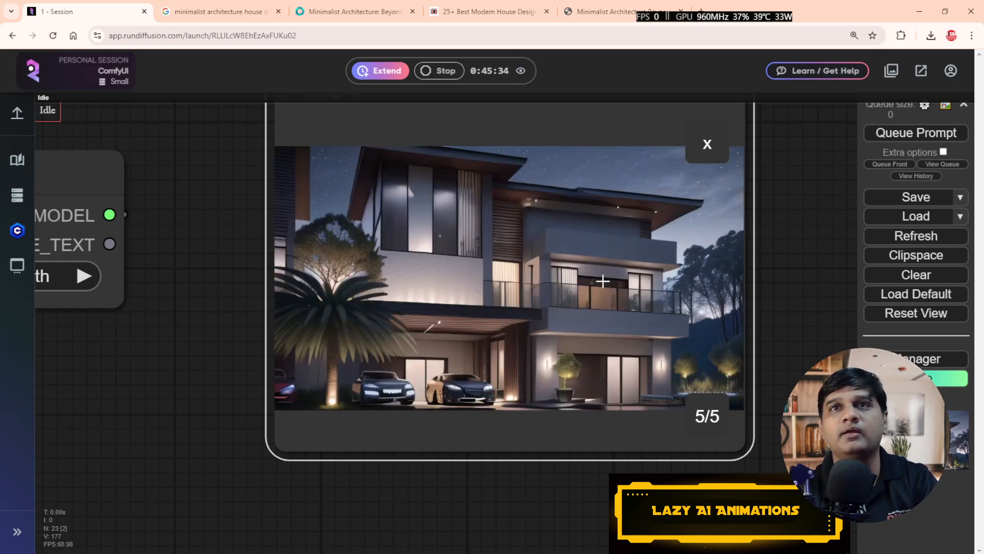
pyautogui.press('Right')
pyautogui.press('Left')
pyautogui.press('Right')
pyautogui.press('Right')
pyautogui.press('Right')
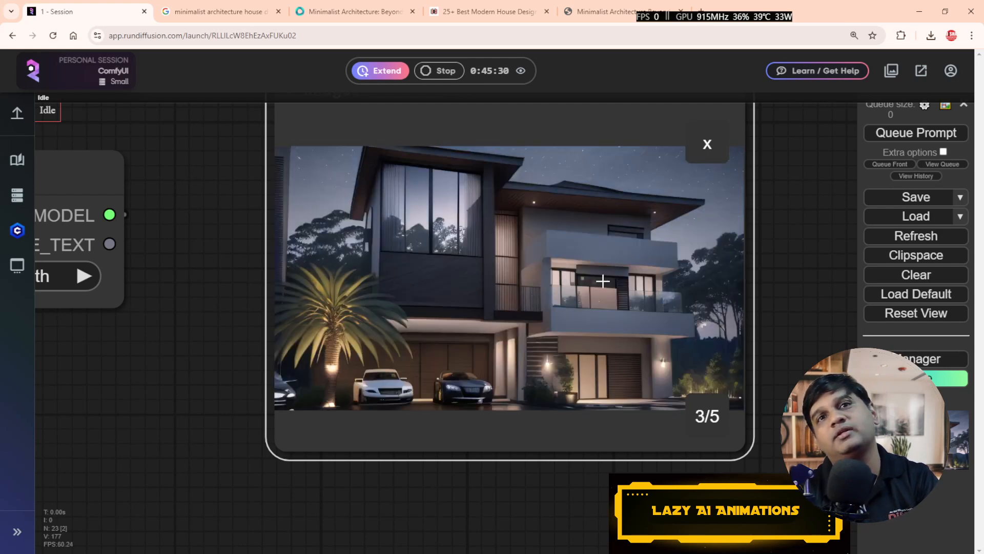
pyautogui.press('Right')
pyautogui.press('Right')
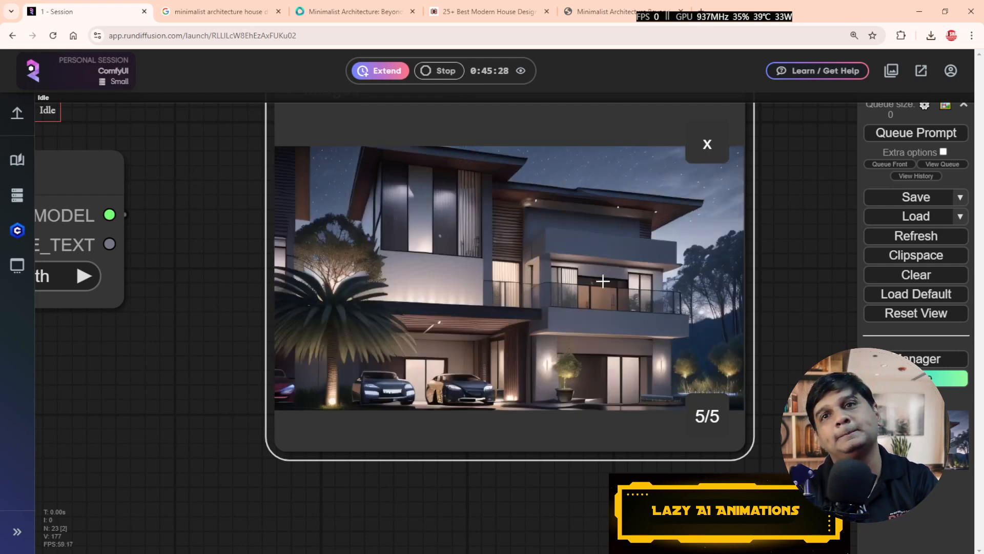
pyautogui.press('Right')
pyautogui.press('Right')
pyautogui.press('Right')
pyautogui.press('Left')
# Step: Save the upscaled night villa renders from the upscaled Preview Image node
pyautogui.rightClick(566, 280)
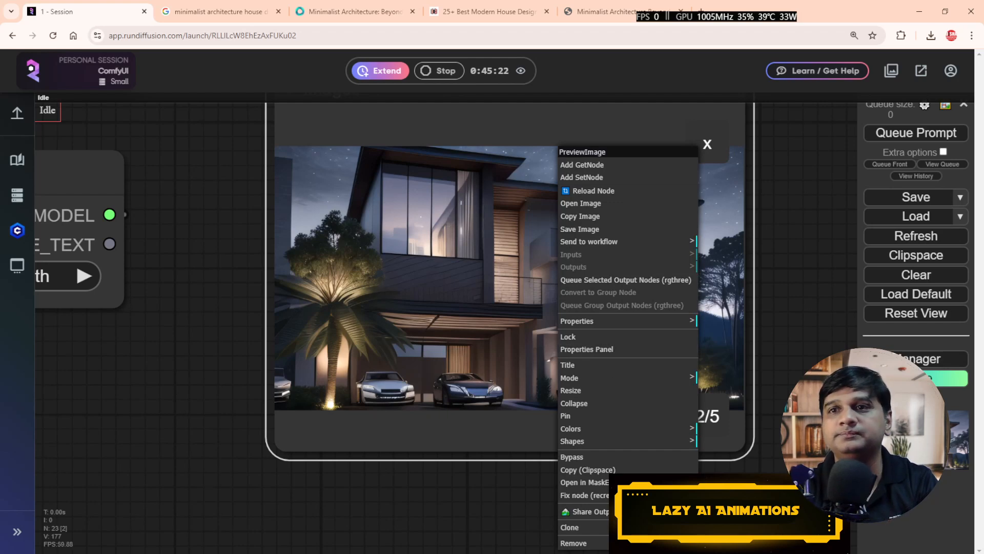
pyautogui.click(792, 451)
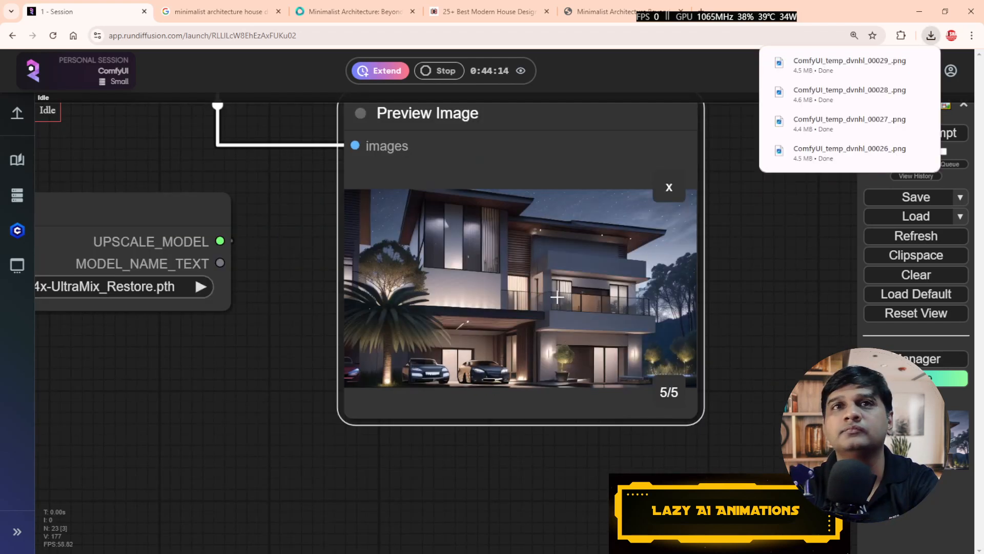
# Step: Switch the Load Checkpoint node to the v1/cyberrealistic_v33.safetensors model, filtering the checkpoint list by "v1"
pyautogui.scroll(-5, 557, 297)
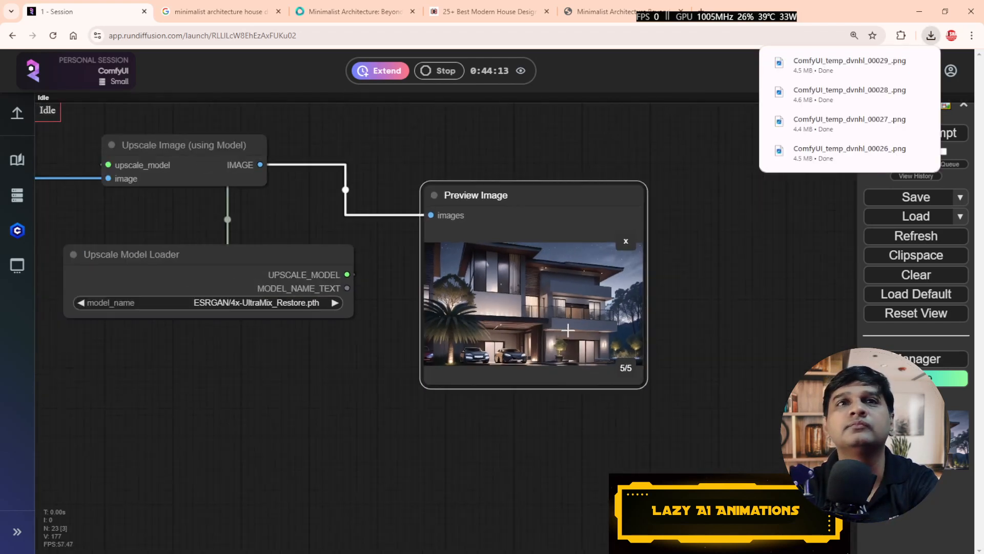
pyautogui.moveTo(279, 395); pyautogui.dragTo(688, 411)
pyautogui.scroll(-4, 686, 412)
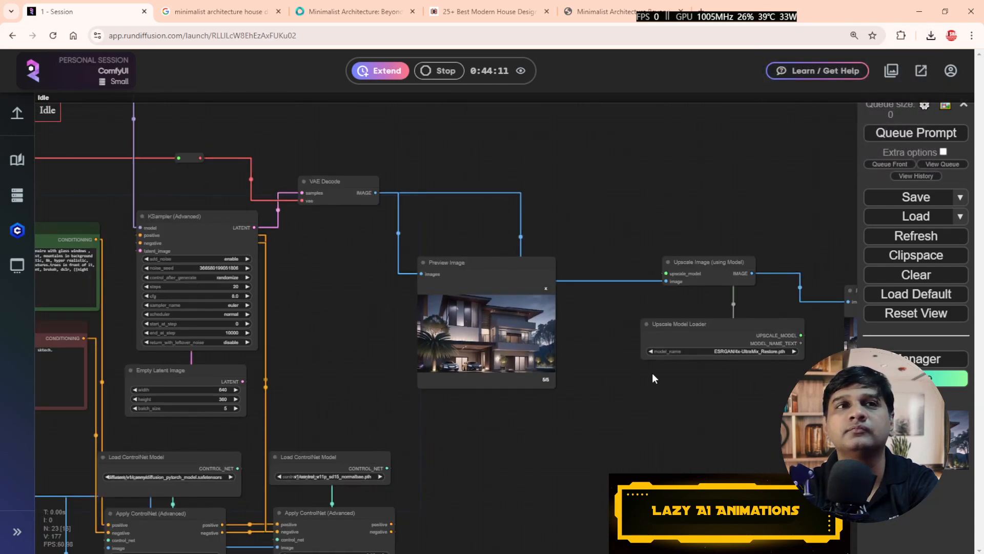
pyautogui.moveTo(388, 365); pyautogui.dragTo(688, 367)
pyautogui.scroll(6, 109, 261)
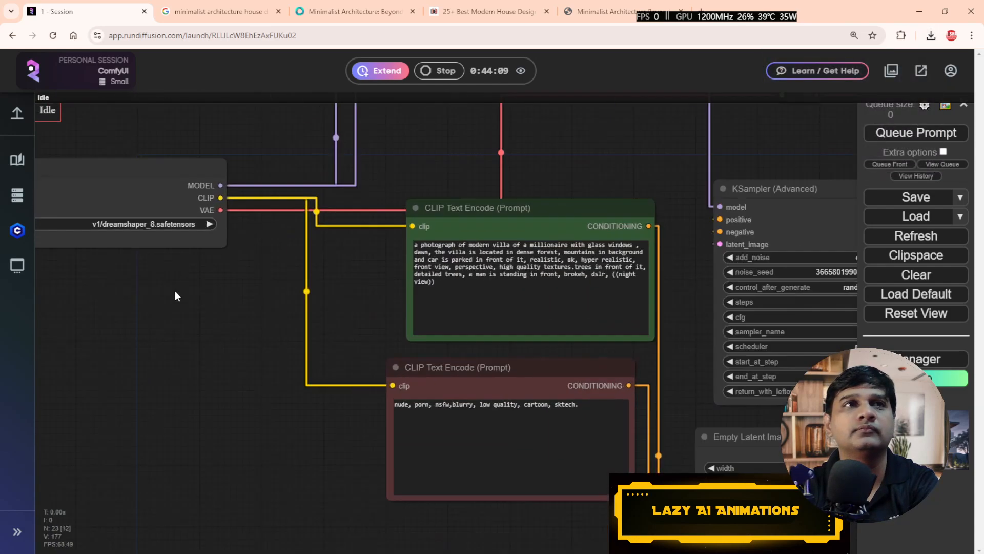
pyautogui.moveTo(277, 295); pyautogui.dragTo(322, 340)
pyautogui.moveTo(222, 133); pyautogui.dragTo(379, 312)
pyautogui.scroll(-3, 379, 312)
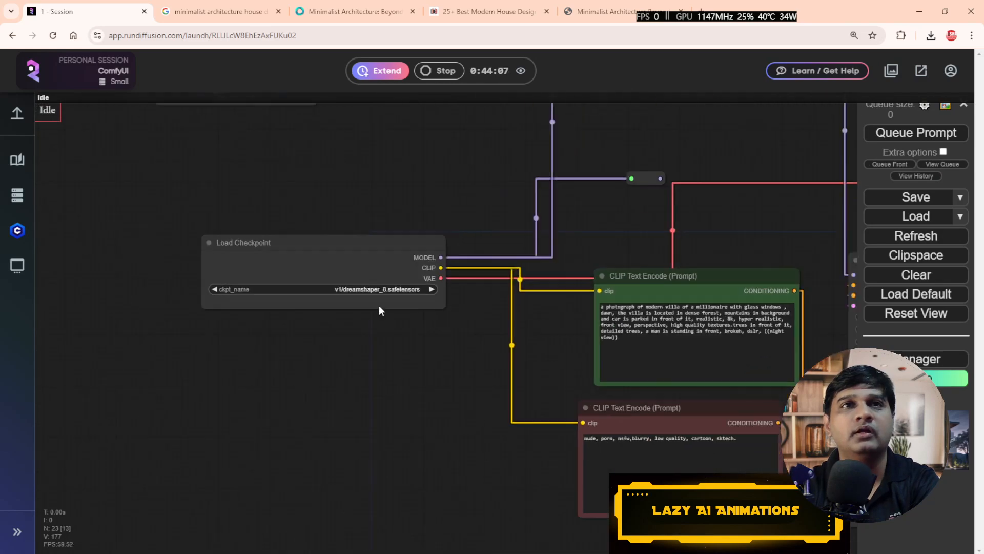
pyautogui.click(387, 292)
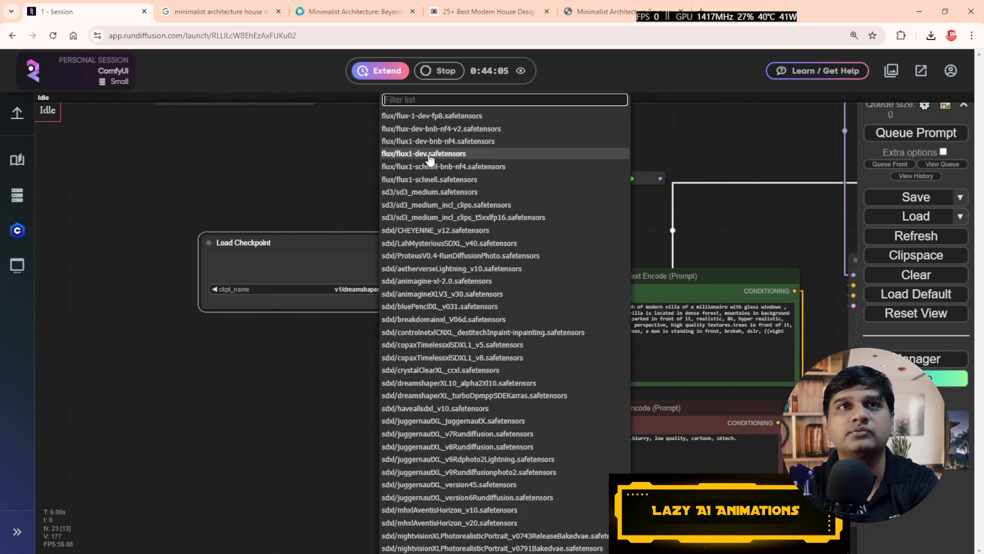
pyautogui.write('v1')
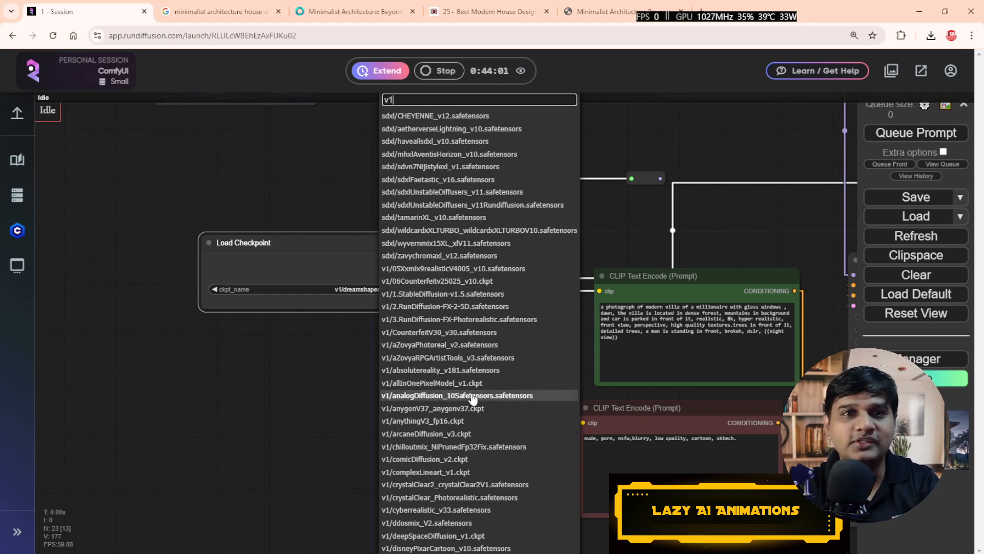
pyautogui.scroll(1, 473, 398)
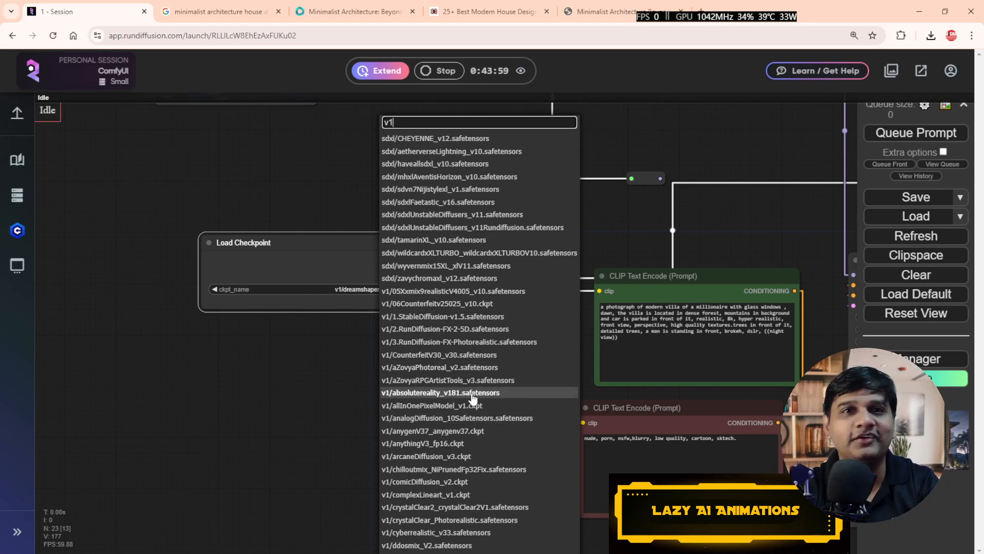
pyautogui.click(419, 532)
# Step: Queue the workflow with the newly selected checkpoint
pyautogui.scroll(-5, 319, 433)
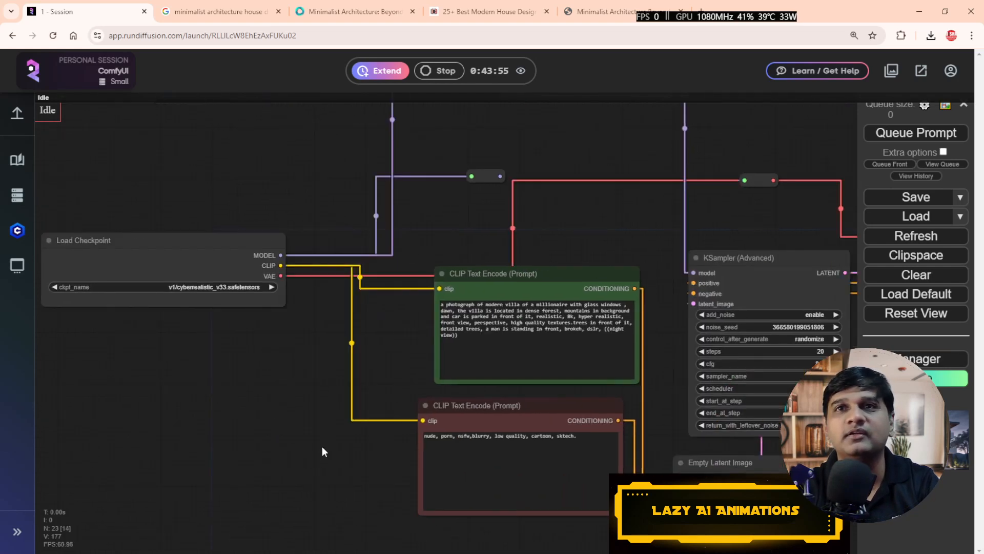
pyautogui.moveTo(650, 213); pyautogui.dragTo(534, 205)
pyautogui.scroll(6, 626, 309)
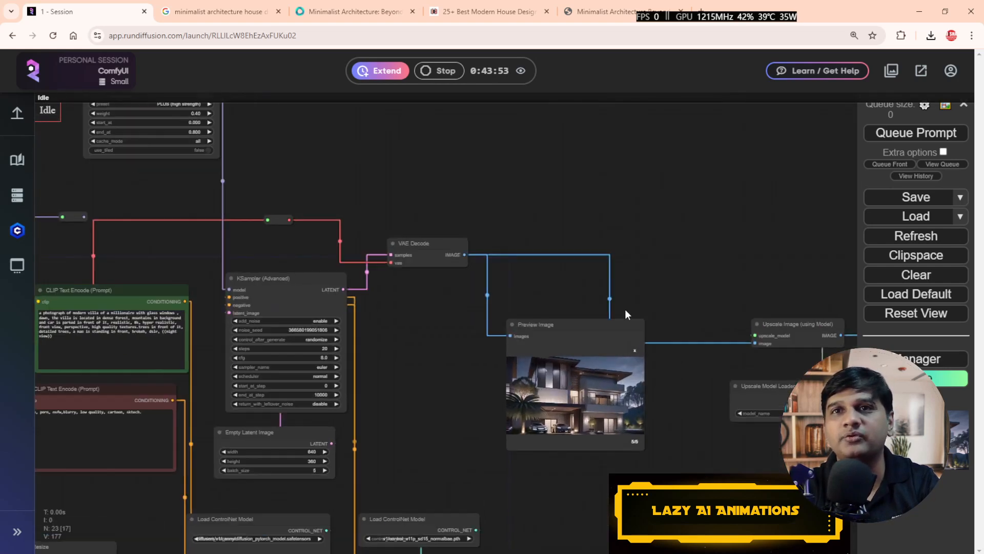
pyautogui.click(870, 134)
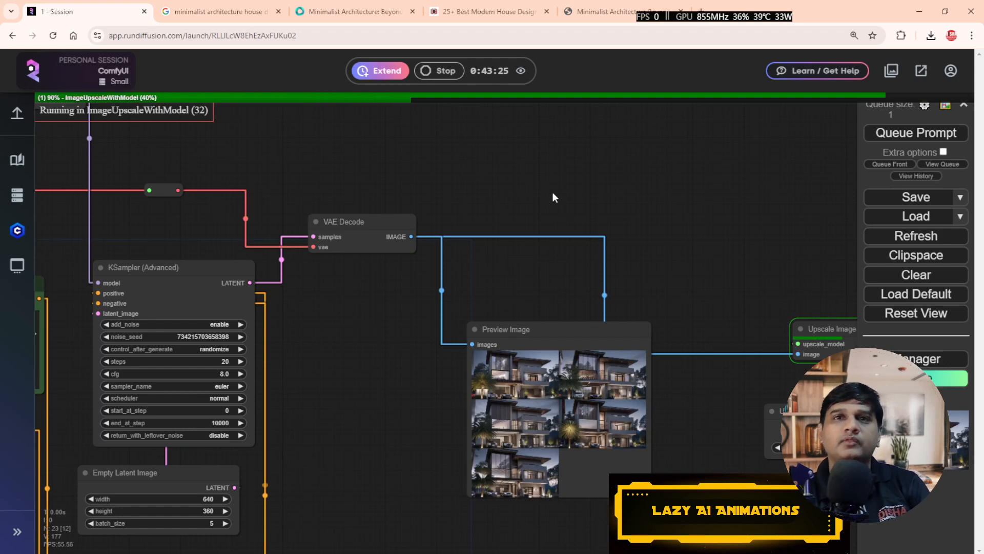
# Step: Enlarge the first new render in the original Preview Image node and flip through the whole batch
pyautogui.click(508, 399)
pyautogui.scroll(9, 573, 431)
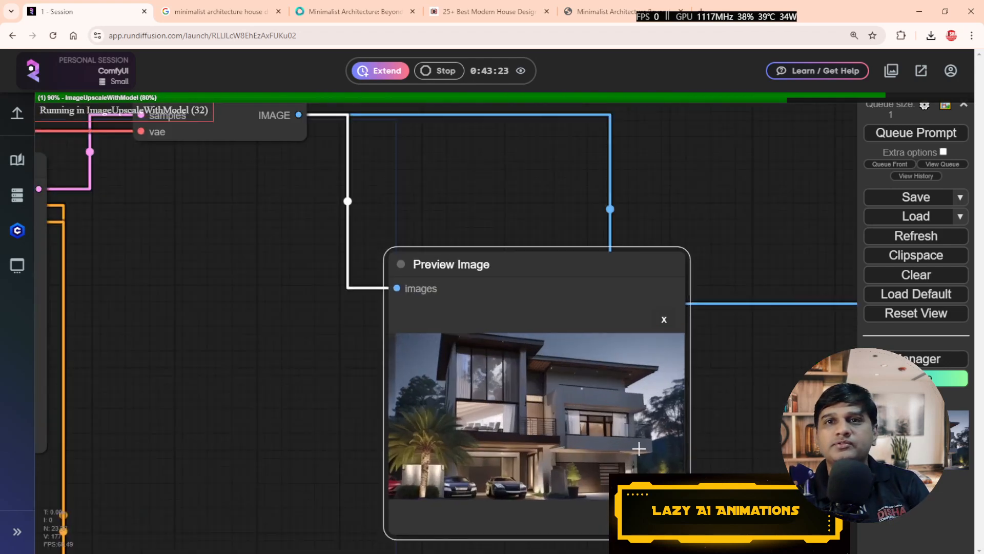
pyautogui.moveTo(731, 283); pyautogui.dragTo(576, 303)
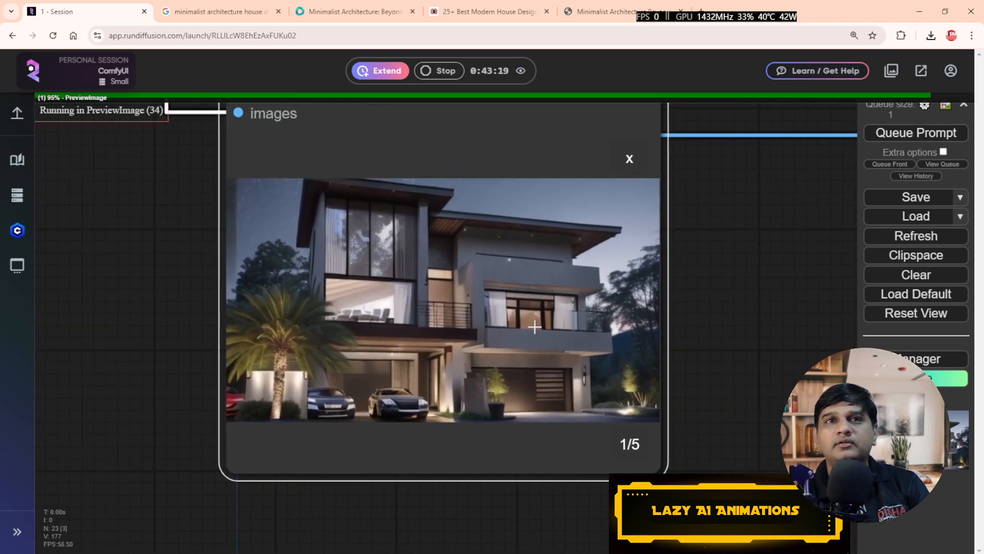
pyautogui.press('Right')
pyautogui.press('Right')
pyautogui.press('Right')
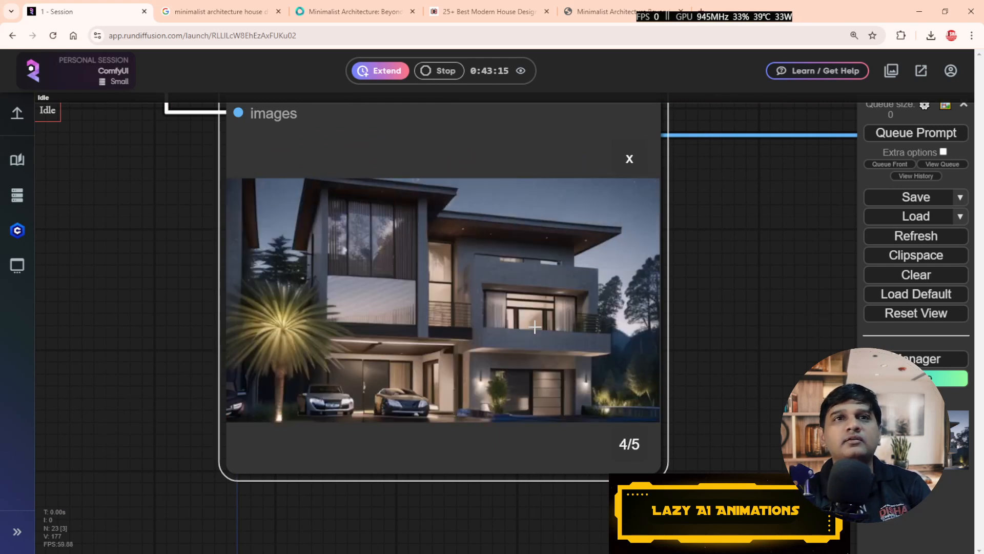
pyautogui.press('Right')
pyautogui.press('Right')
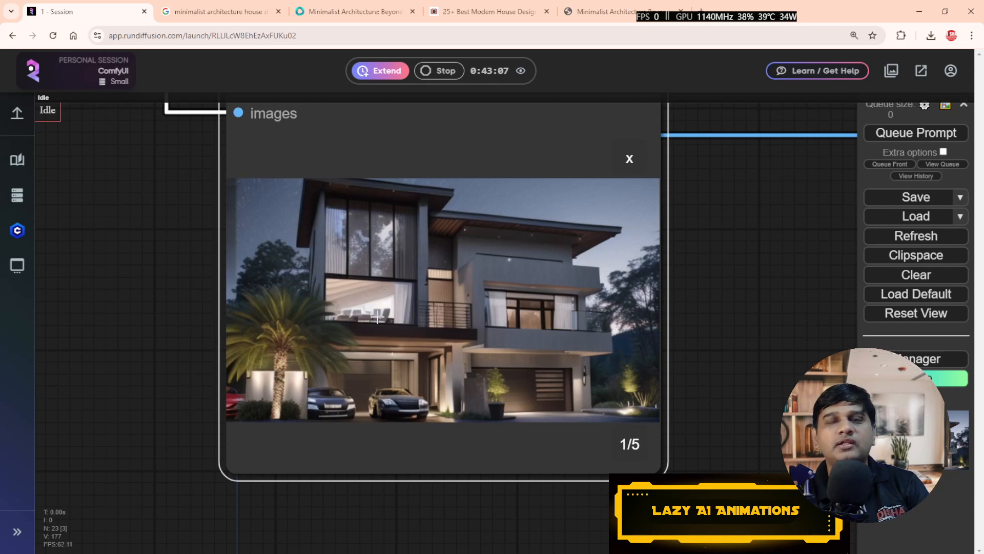
# Step: Enlarge the first new render in the upscaled Preview Image node and save that image
pyautogui.moveTo(698, 322); pyautogui.dragTo(438, 380)
pyautogui.scroll(-10, 438, 380)
pyautogui.moveTo(622, 419); pyautogui.dragTo(460, 424)
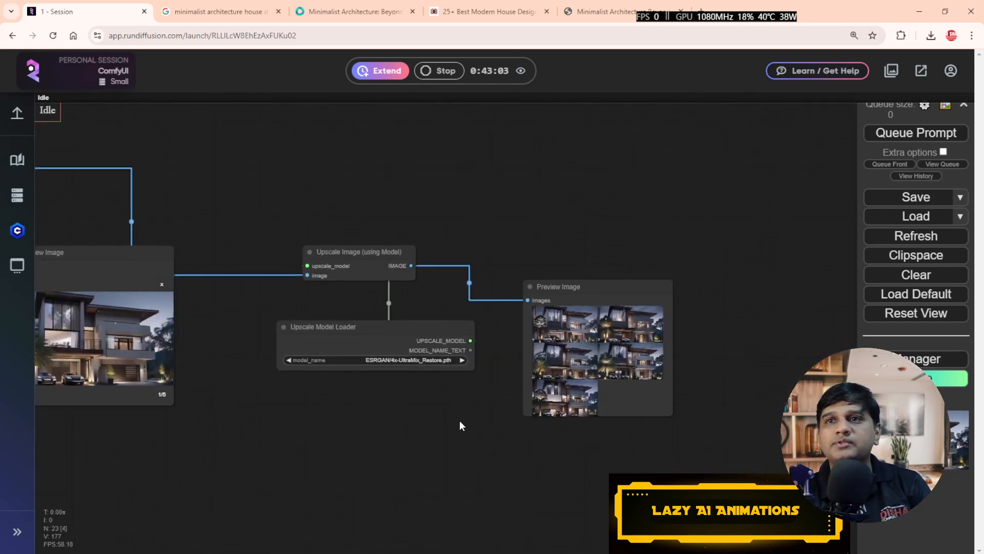
pyautogui.scroll(7, 515, 405)
pyautogui.scroll(2, 563, 260)
pyautogui.click(563, 263)
pyautogui.scroll(8, 569, 292)
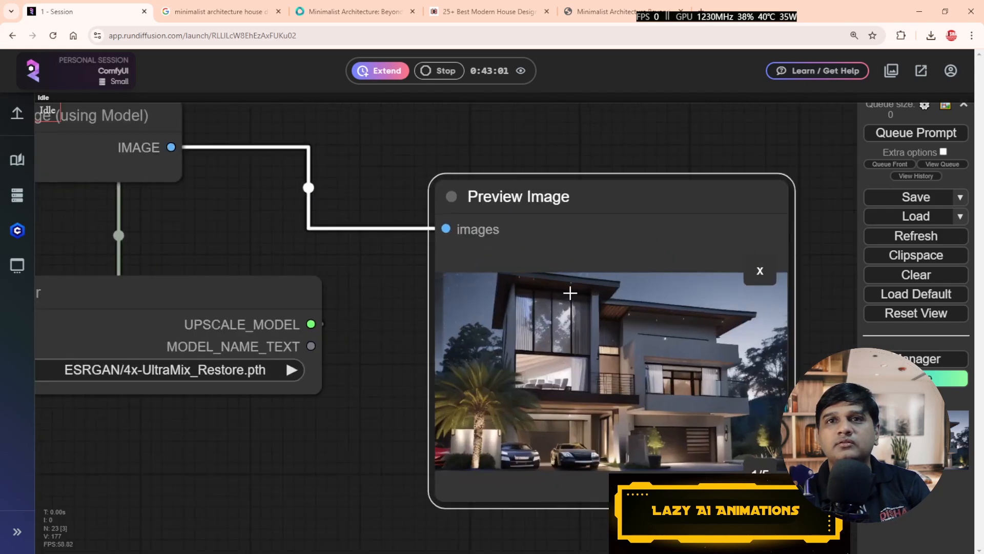
pyautogui.moveTo(308, 349); pyautogui.dragTo(184, 252)
pyautogui.rightClick(515, 194)
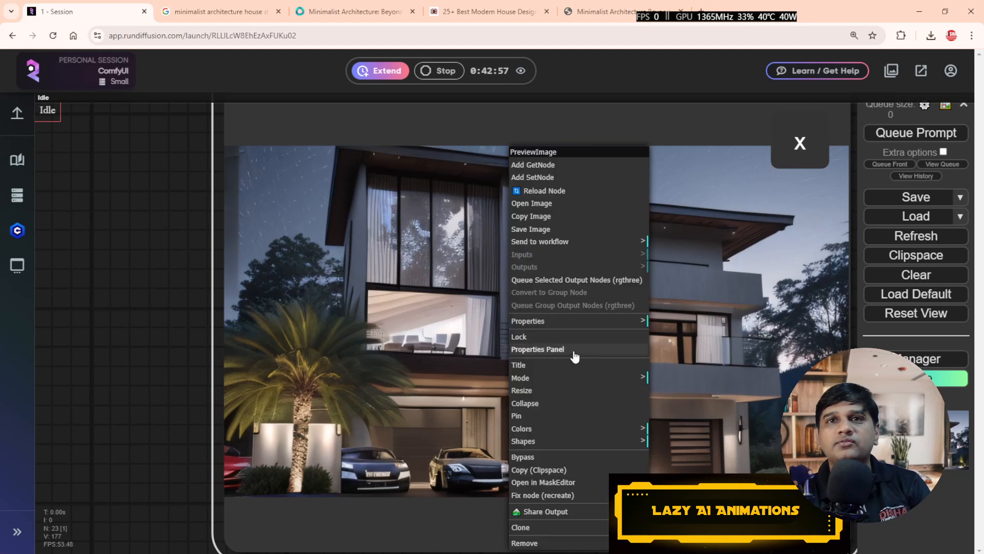
pyautogui.click(558, 229)
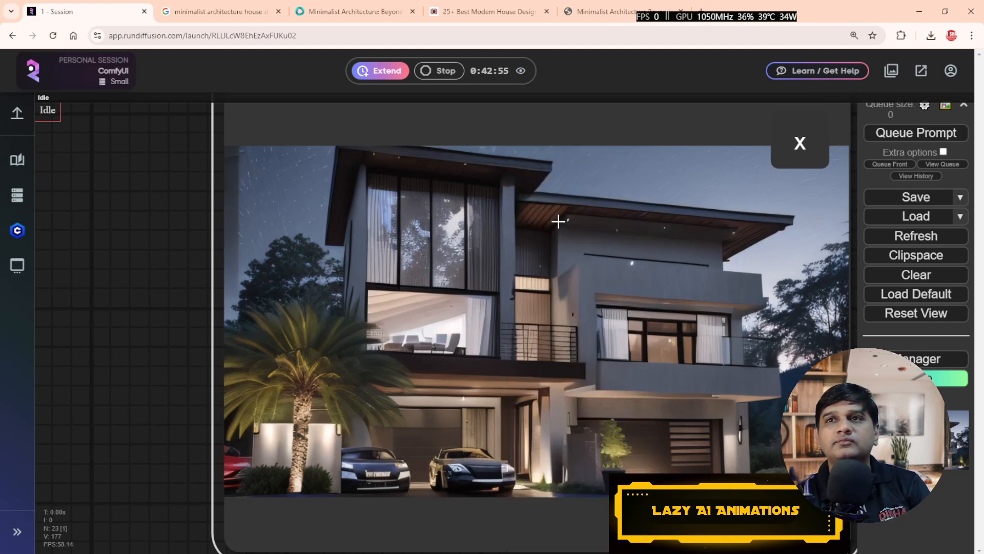
pyautogui.click(136, 307)
# Step: Replace "dense forest" with "city" as the villa's location in the positive CLIP Text Encode prompt
pyautogui.scroll(-8, 123, 366)
pyautogui.moveTo(102, 402); pyautogui.dragTo(530, 441)
pyautogui.scroll(-5, 532, 436)
pyautogui.moveTo(314, 413); pyautogui.dragTo(664, 370)
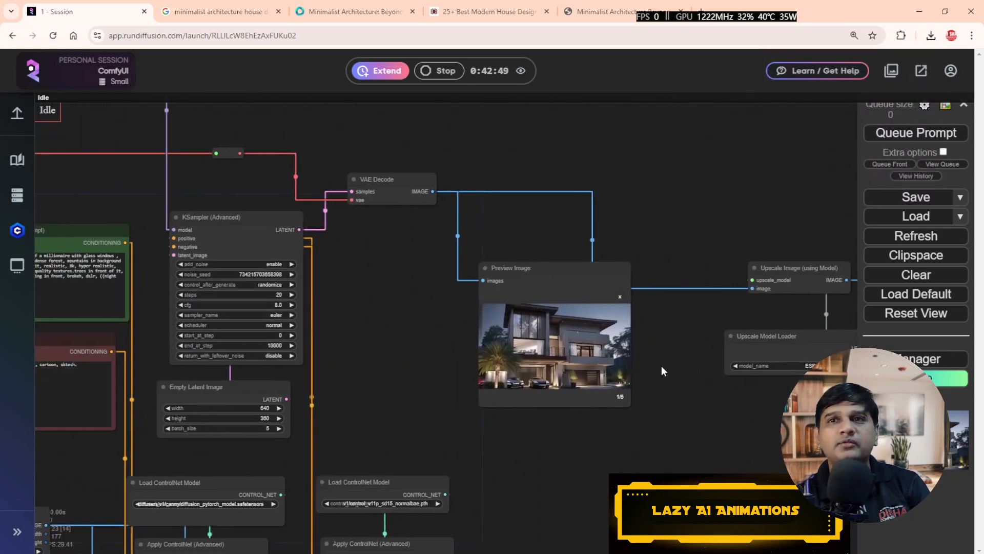
pyautogui.scroll(4, 317, 346)
pyautogui.moveTo(337, 358); pyautogui.dragTo(571, 364)
pyautogui.moveTo(118, 328); pyautogui.dragTo(417, 383)
pyautogui.scroll(4, 226, 305)
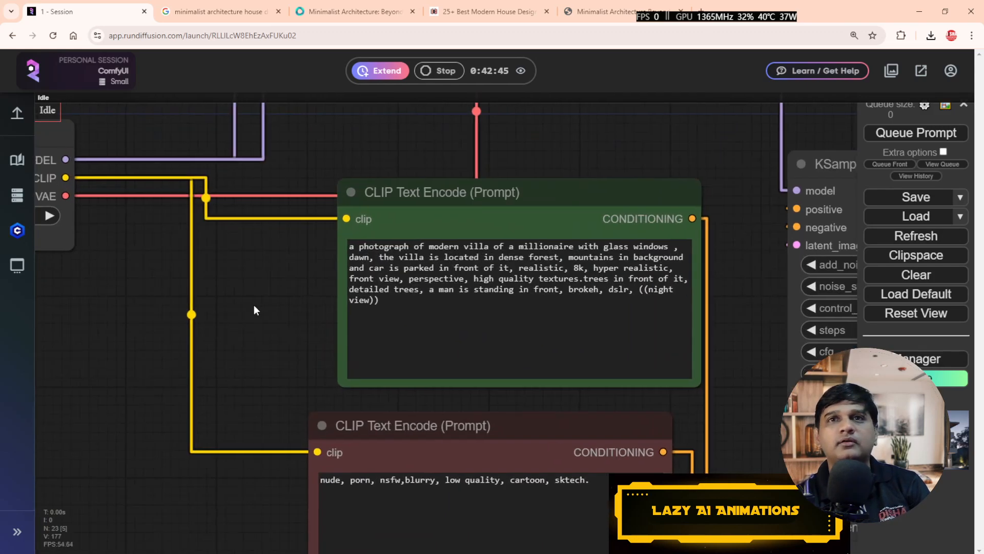
pyautogui.moveTo(254, 305); pyautogui.dragTo(176, 329)
pyautogui.scroll(3, 263, 287)
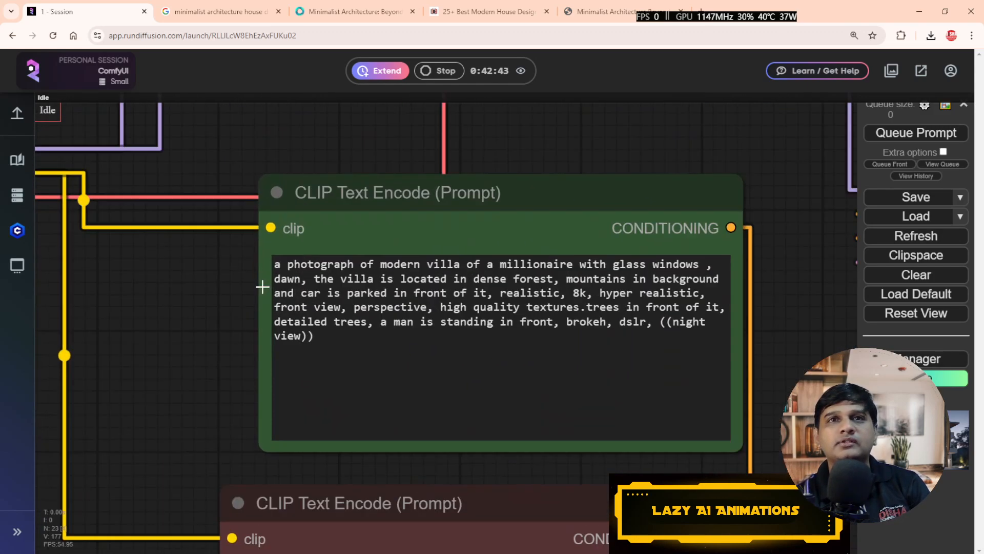
pyautogui.moveTo(473, 278); pyautogui.dragTo(546, 279)
pyautogui.write('city')
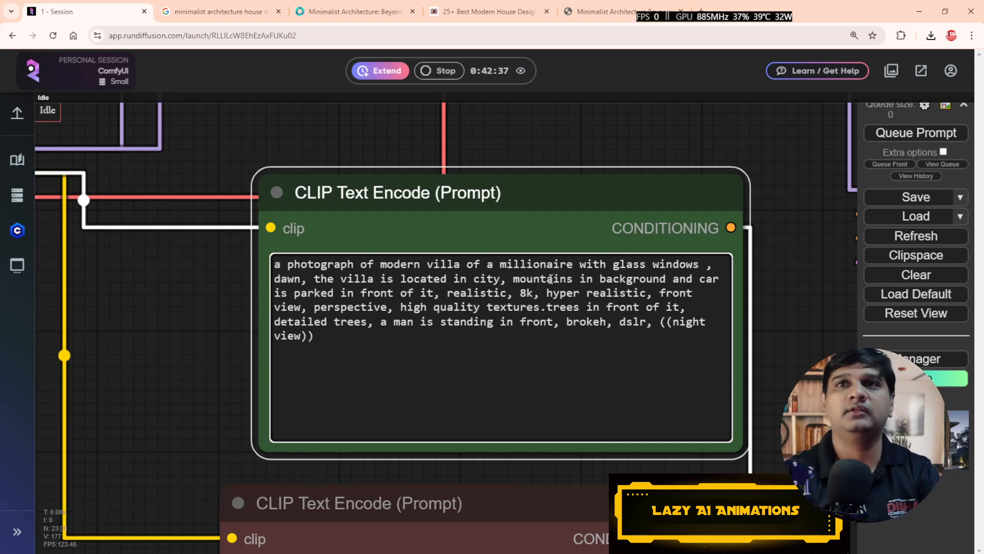
# Step: Replace the word "mountains" with "cityscape" in the positive CLIP Text Encode prompt for the villa
pyautogui.doubleClick(544, 278)
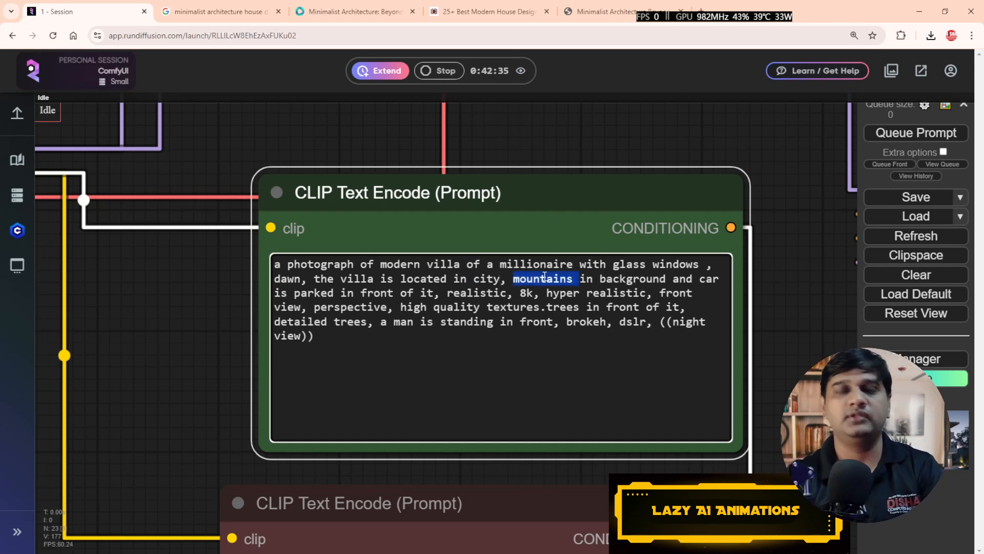
pyautogui.write('citysca')
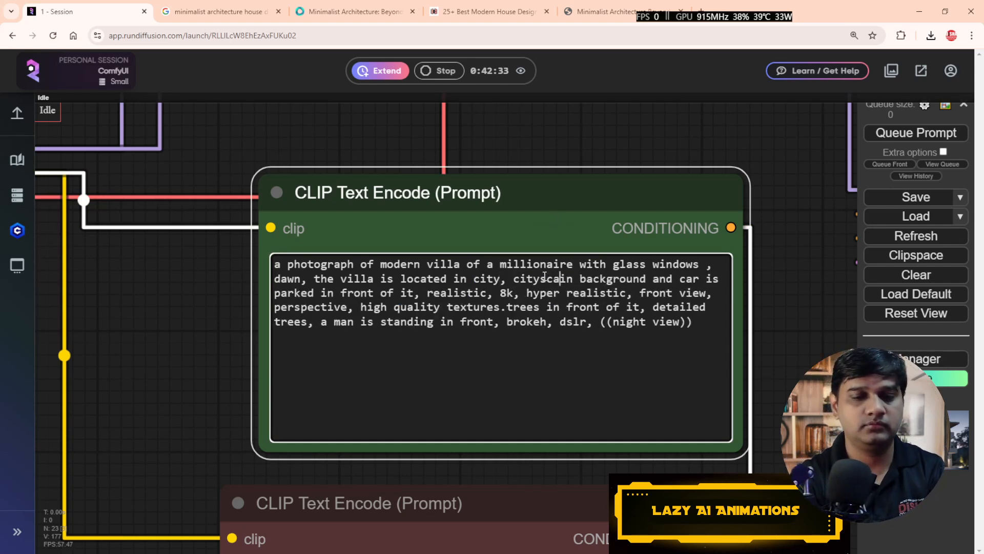
pyautogui.write('pe')
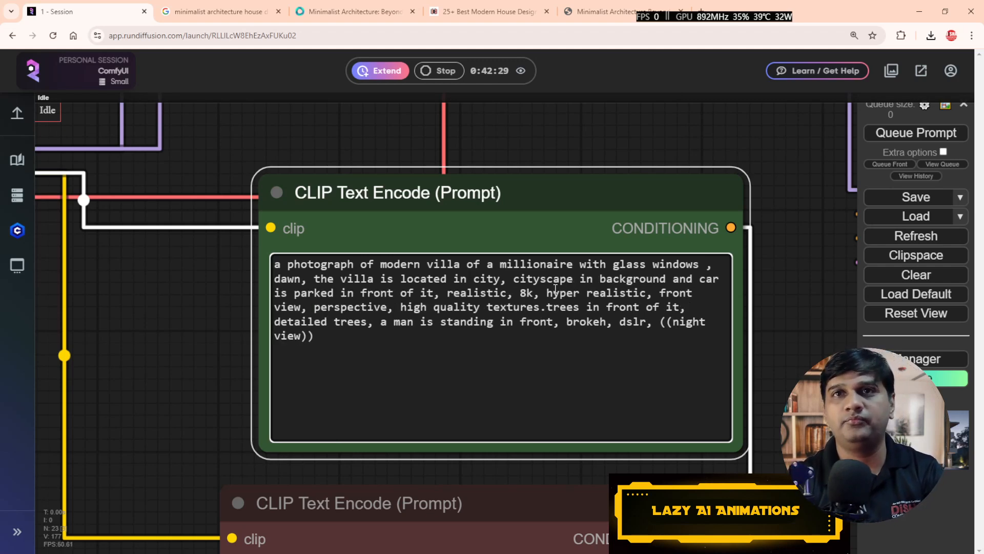
# Step: Queue the edited prompt to generate a new batch of villa images
pyautogui.moveTo(823, 333); pyautogui.dragTo(687, 315)
pyautogui.scroll(-7, 687, 315)
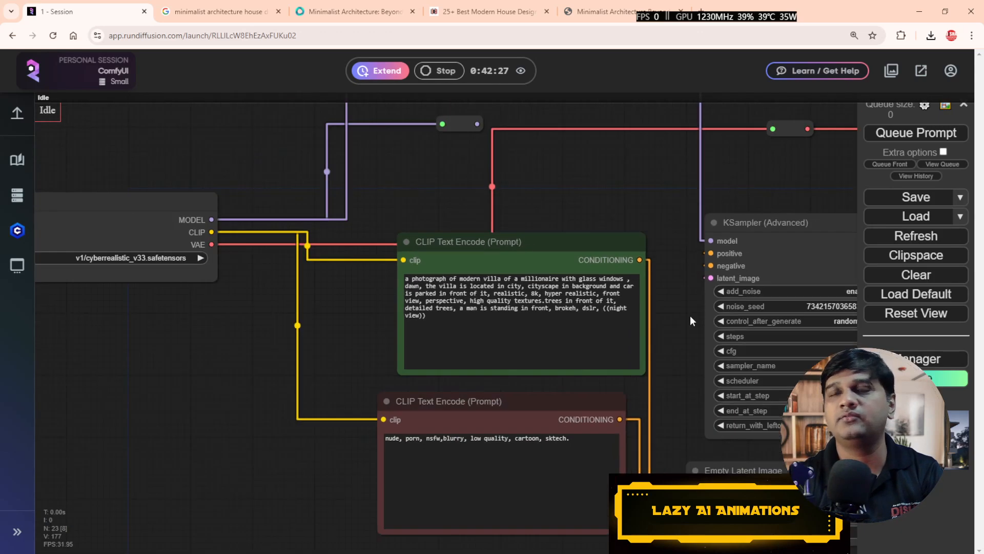
pyautogui.scroll(-4, 690, 316)
pyautogui.moveTo(769, 226); pyautogui.dragTo(424, 204)
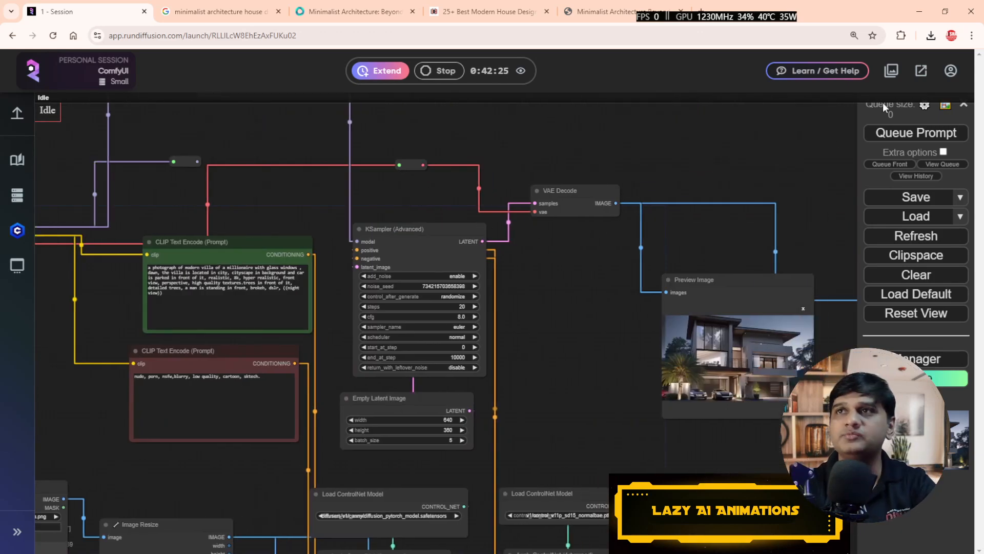
pyautogui.click(901, 133)
# Step: Enlarge the first new image in the Preview Image node fed by VAE Decode and inspect its details
pyautogui.moveTo(784, 131); pyautogui.dragTo(653, 131)
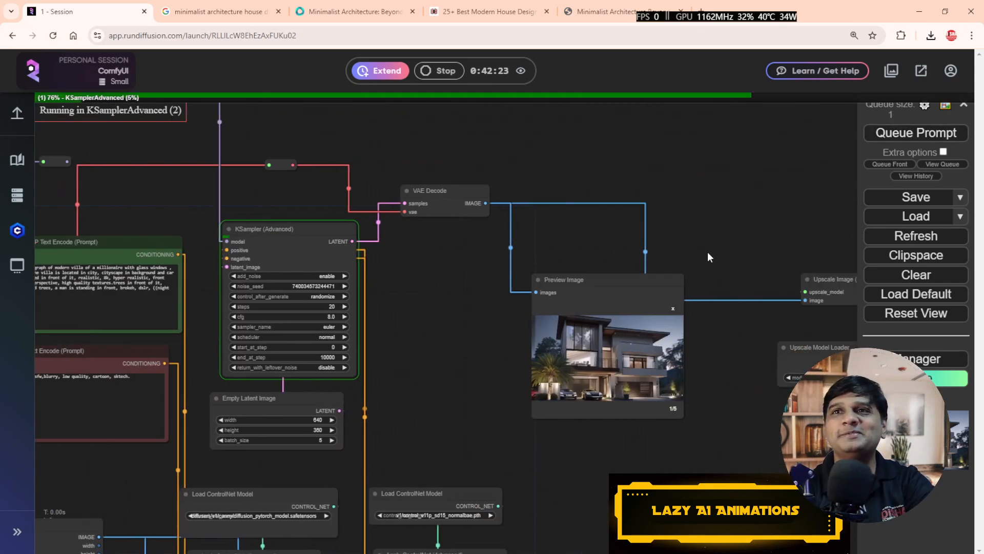
pyautogui.scroll(6, 708, 252)
pyautogui.moveTo(709, 250); pyautogui.dragTo(732, 107)
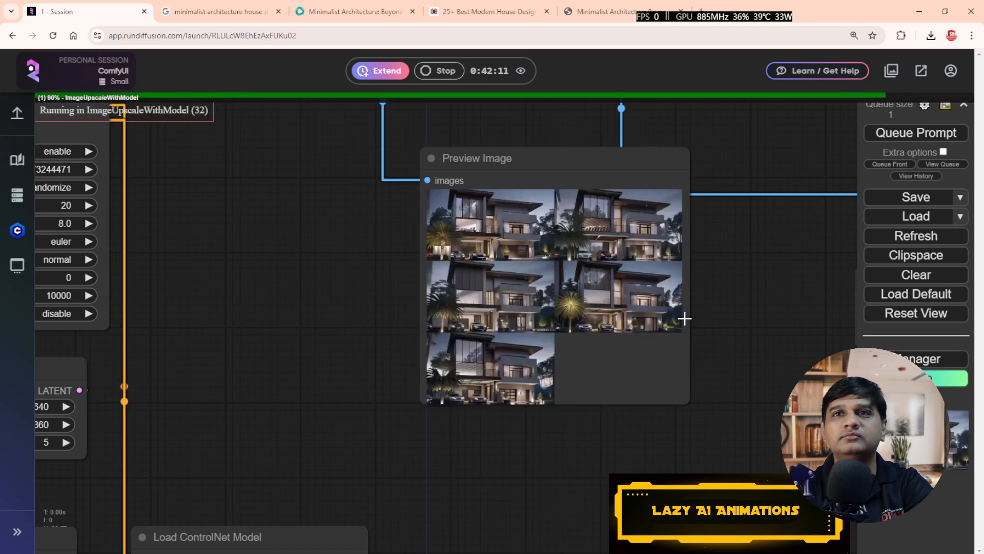
pyautogui.click(502, 233)
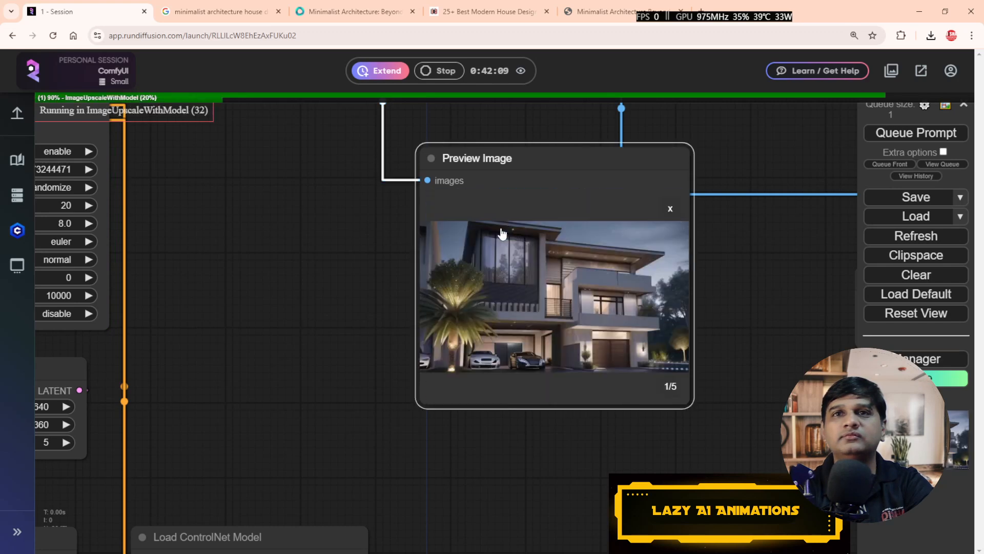
pyautogui.scroll(3, 523, 328)
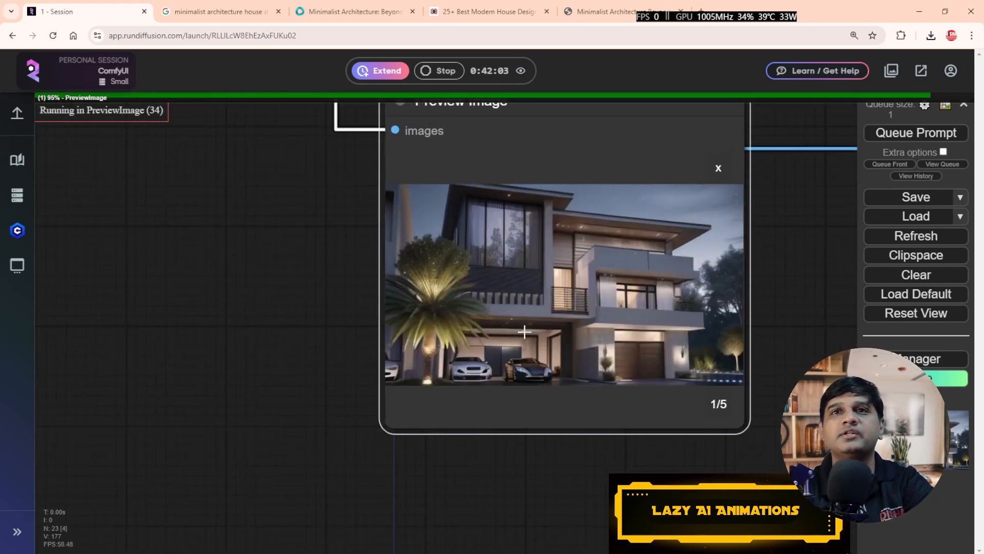
pyautogui.scroll(-4, 538, 333)
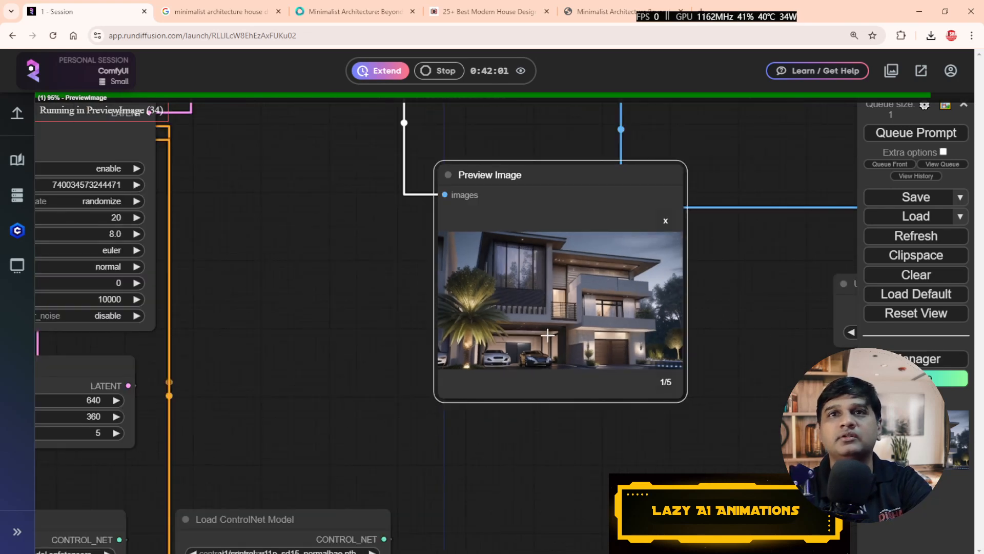
pyautogui.scroll(3, 539, 334)
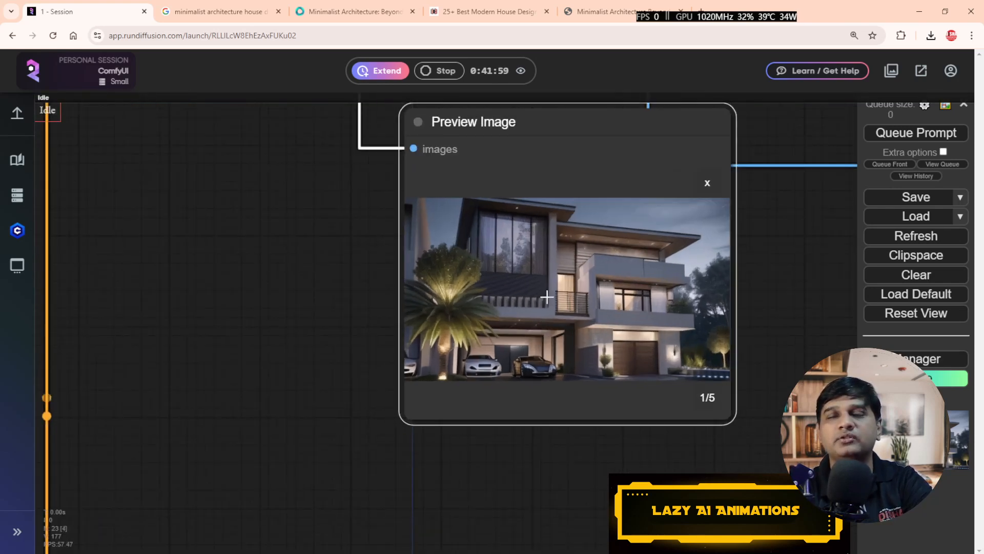
pyautogui.scroll(-10, 569, 352)
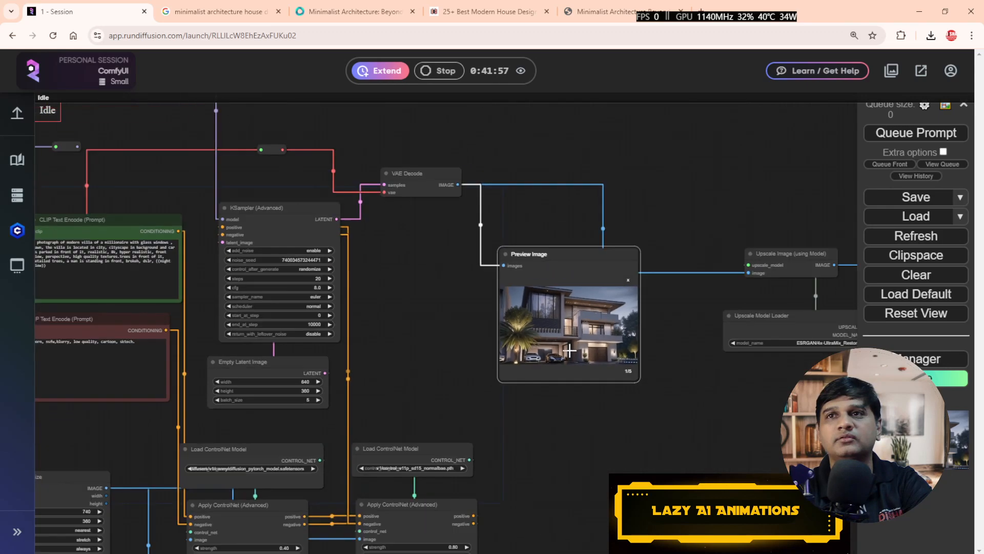
# Step: Browse through all five generated villa images in the Preview Image node after VAE Decode and compare them
pyautogui.moveTo(729, 394); pyautogui.dragTo(687, 441)
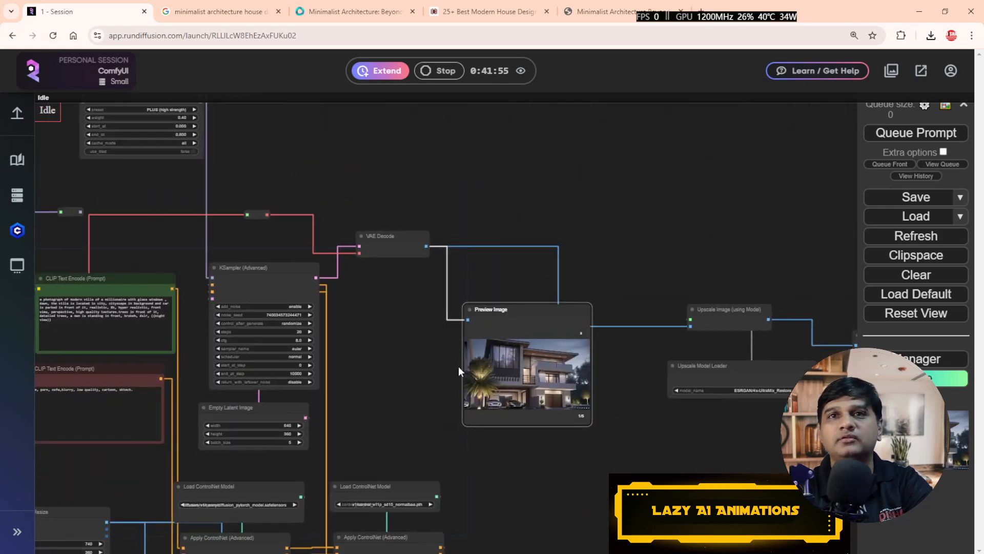
pyautogui.scroll(7, 460, 366)
pyautogui.scroll(3, 461, 366)
pyautogui.moveTo(460, 366); pyautogui.dragTo(383, 283)
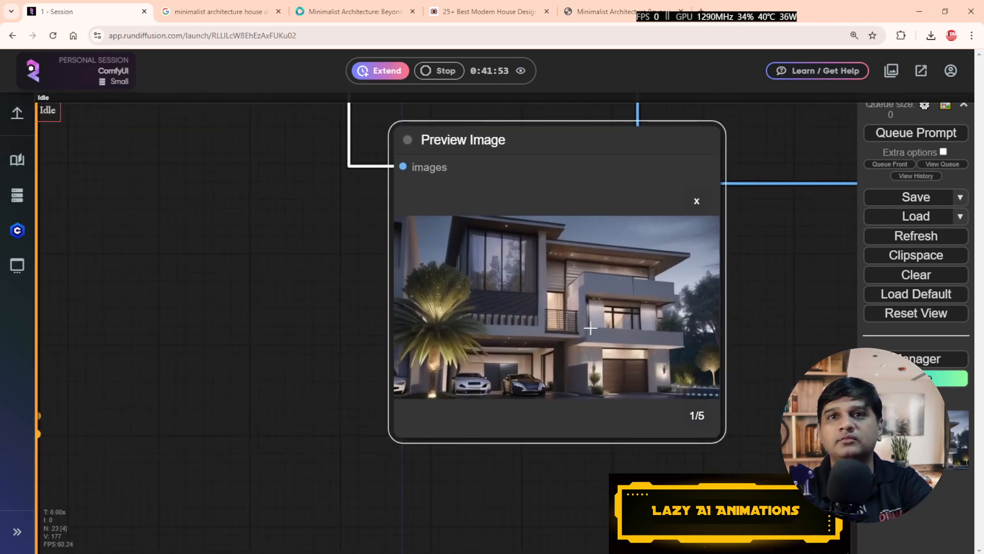
pyautogui.press('Right')
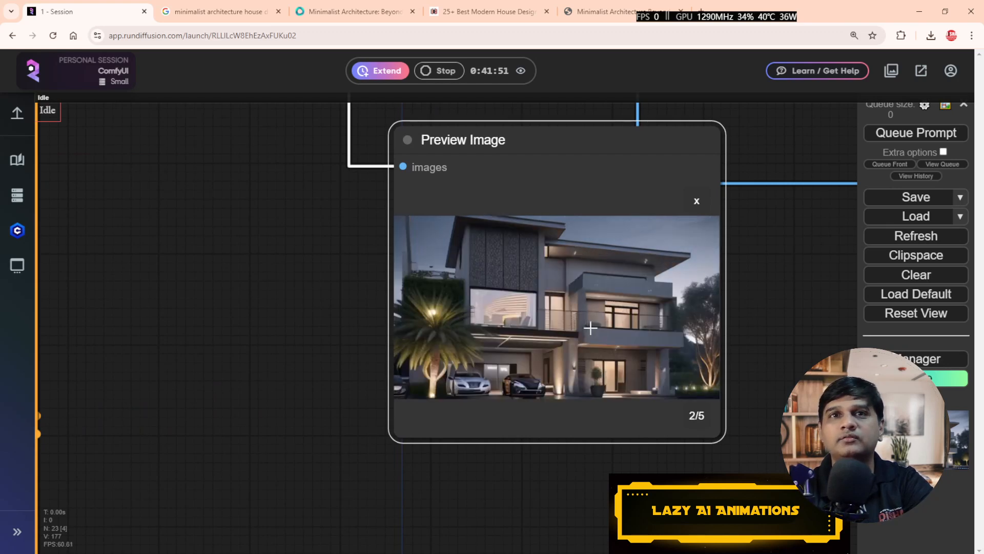
pyautogui.press('Right')
pyautogui.press('Right')
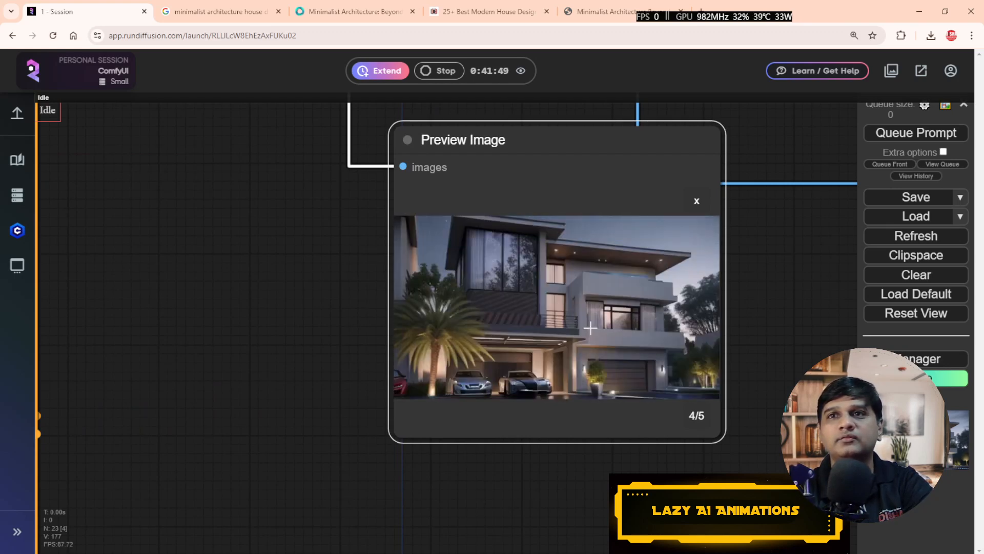
pyautogui.press('Right')
pyautogui.press('Right')
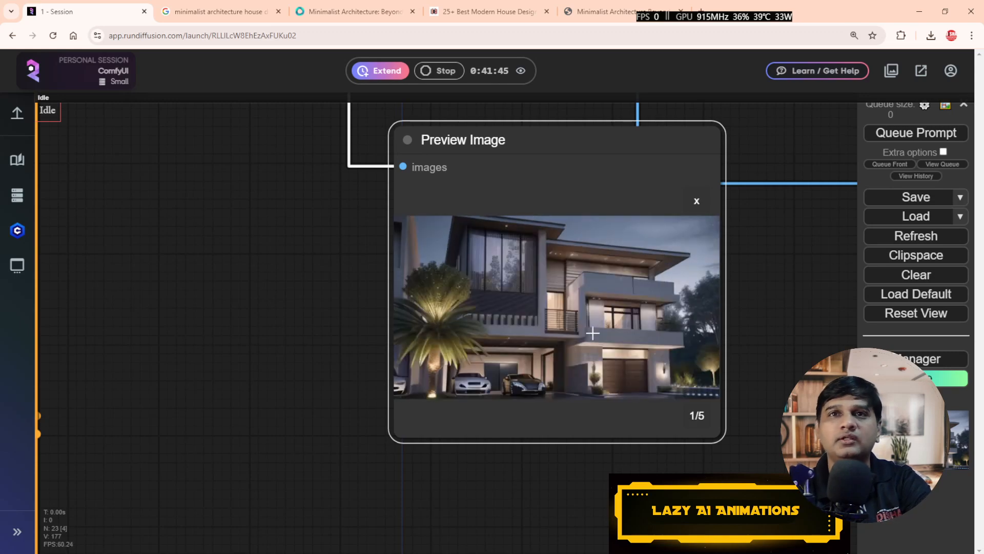
pyautogui.scroll(4, 593, 333)
pyautogui.scroll(-8, 556, 342)
# Step: Enlarge the first upscaled image in the Preview Image node connected to Upscale Image (using Model)
pyautogui.moveTo(737, 375); pyautogui.dragTo(240, 344)
pyautogui.moveTo(679, 401); pyautogui.dragTo(369, 398)
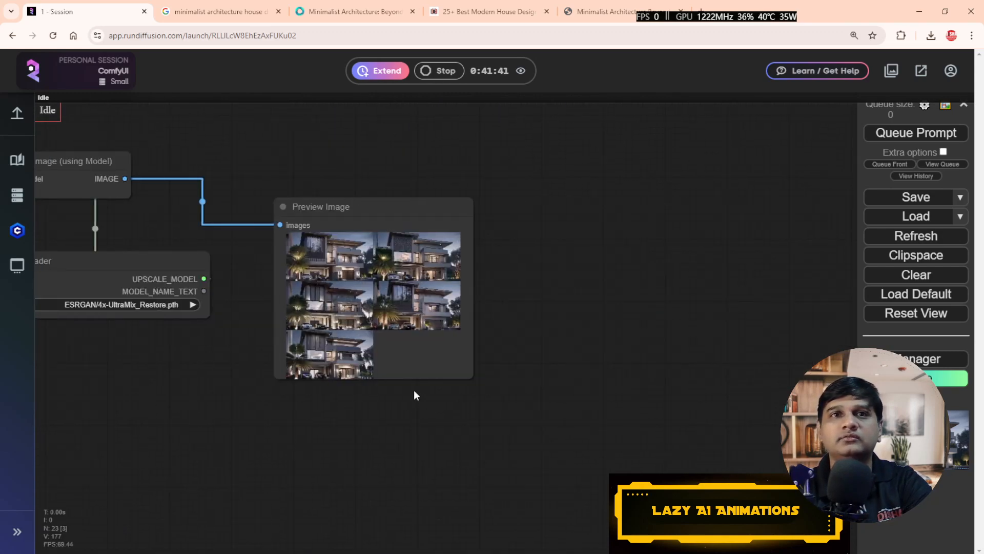
pyautogui.scroll(3, 415, 395)
pyautogui.scroll(4, 323, 359)
pyautogui.scroll(1, 324, 369)
pyautogui.moveTo(323, 415); pyautogui.dragTo(434, 500)
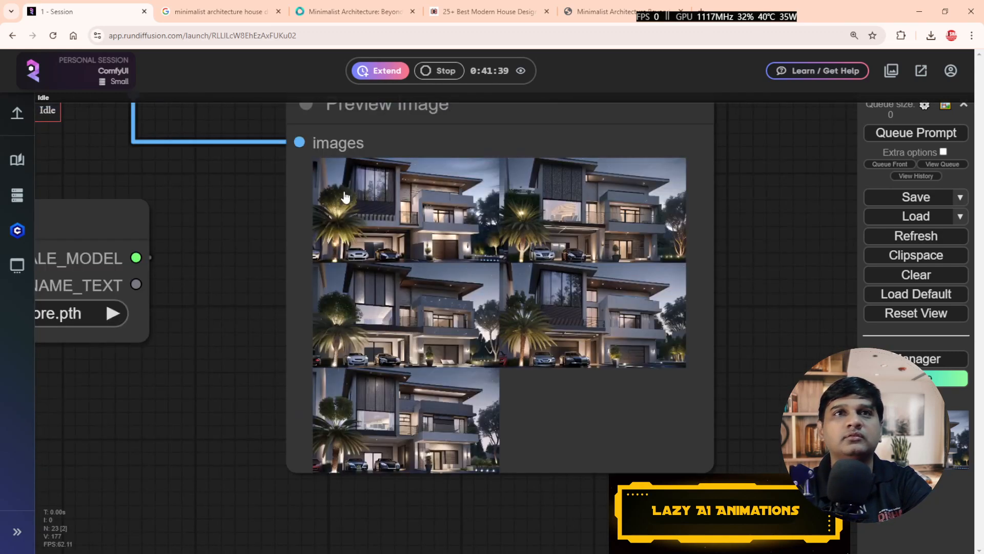
pyautogui.click(384, 196)
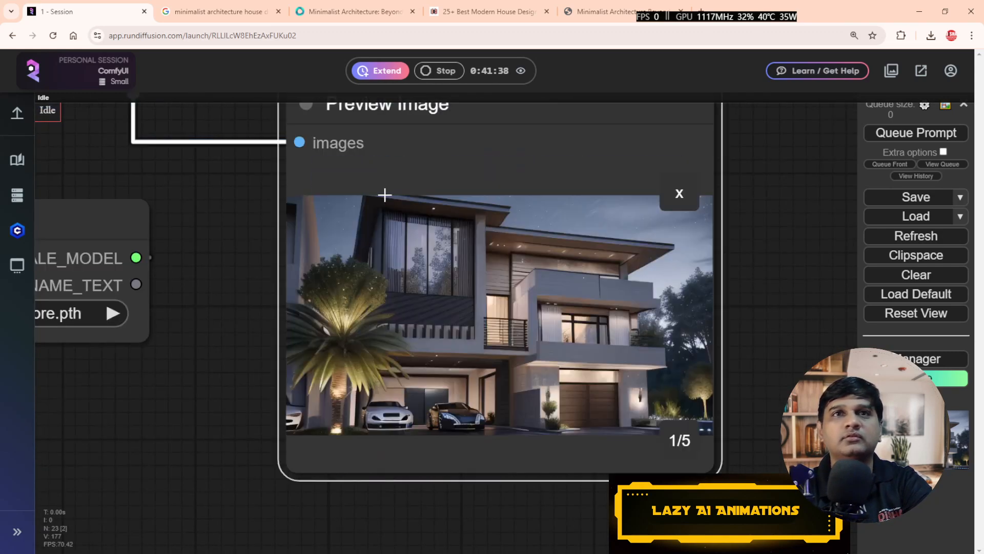
# Step: Cycle through the five upscaled villa images and compare their facades and lighting
pyautogui.click(450, 256)
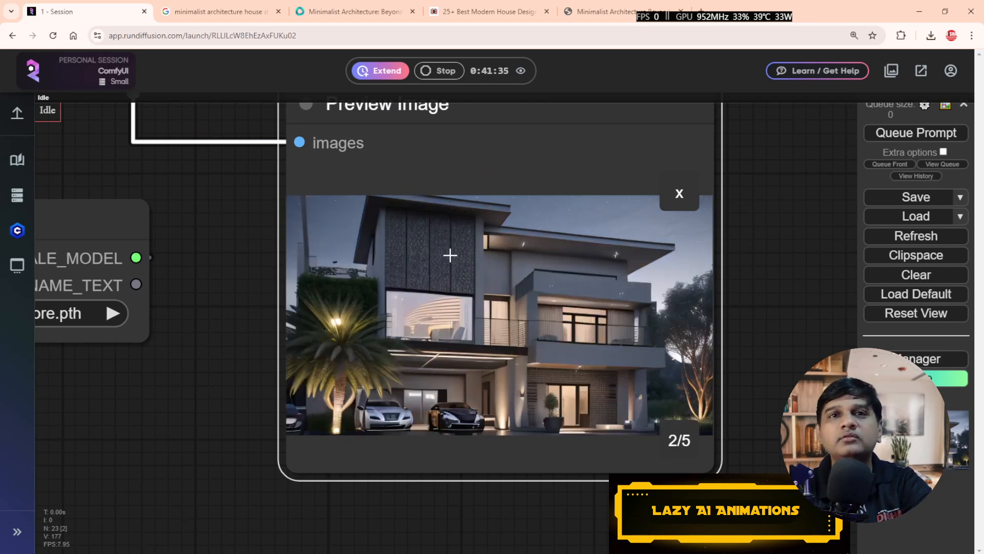
pyautogui.click(450, 256)
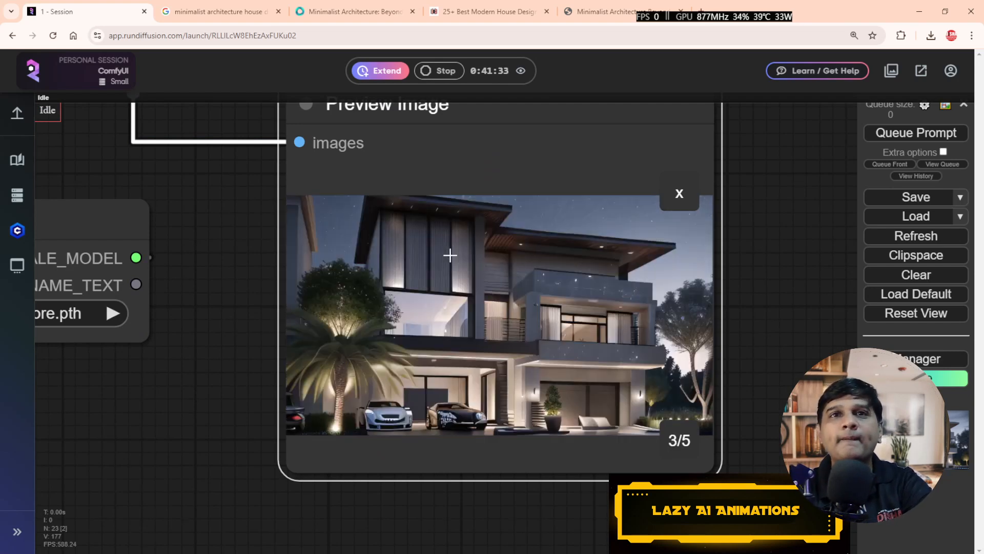
pyautogui.click(450, 255)
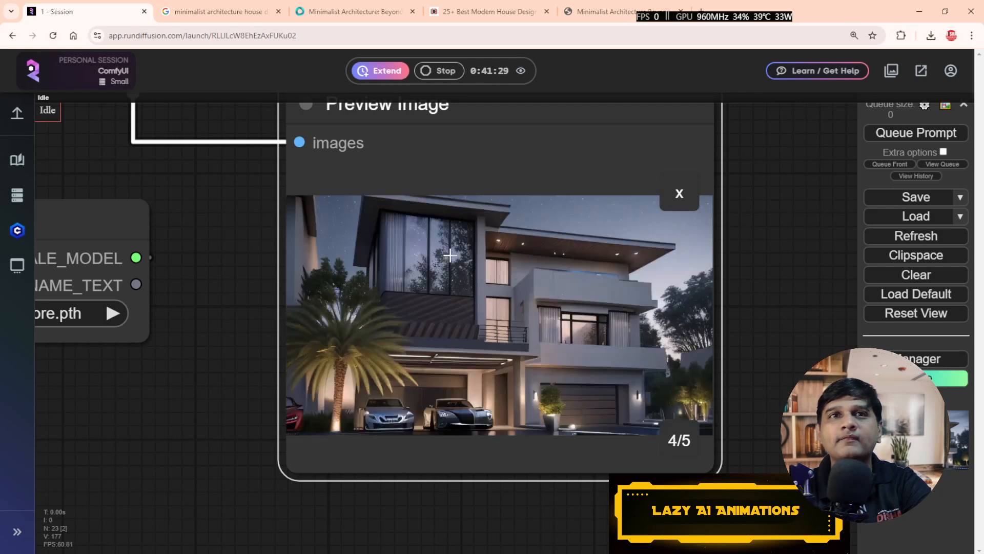
pyautogui.click(450, 255)
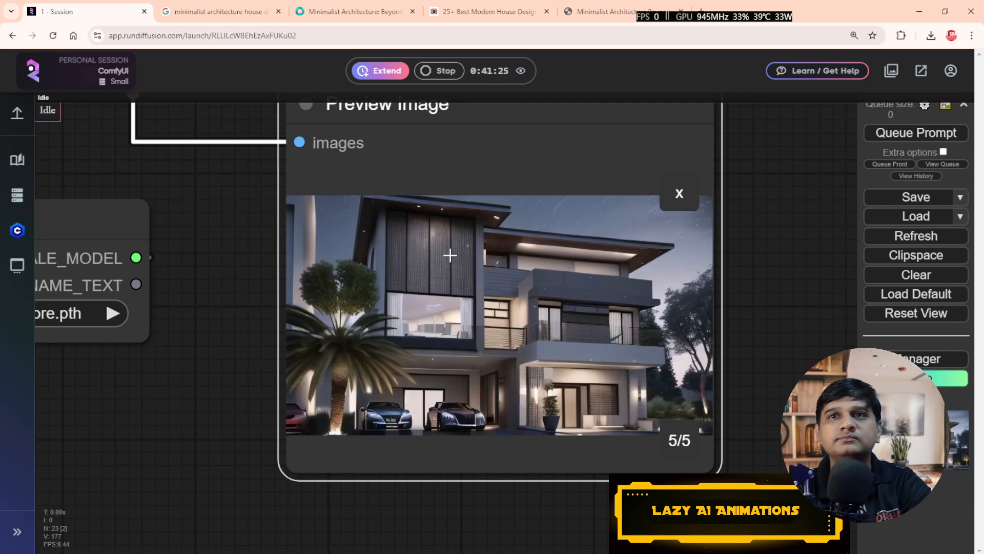
pyautogui.click(451, 255)
pyautogui.click(450, 256)
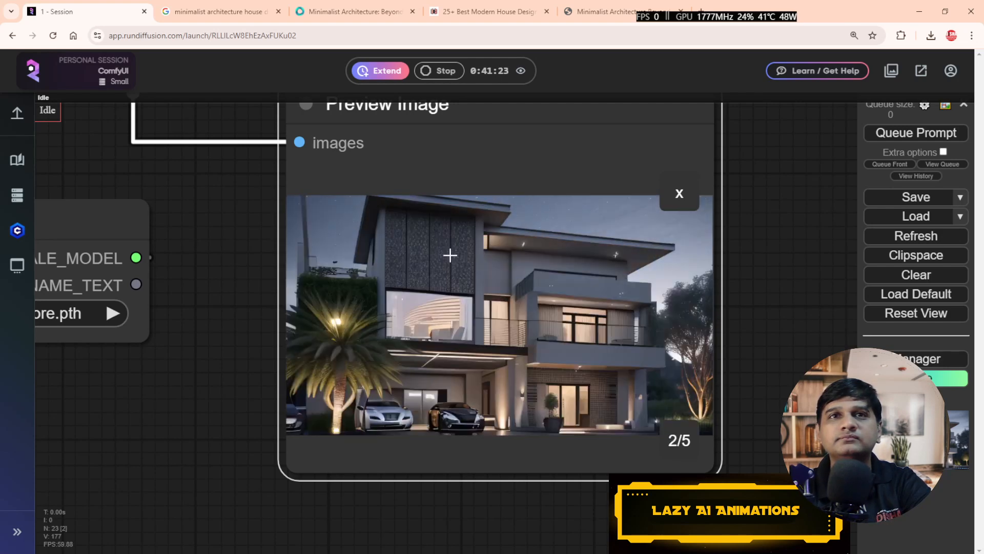
pyautogui.click(450, 255)
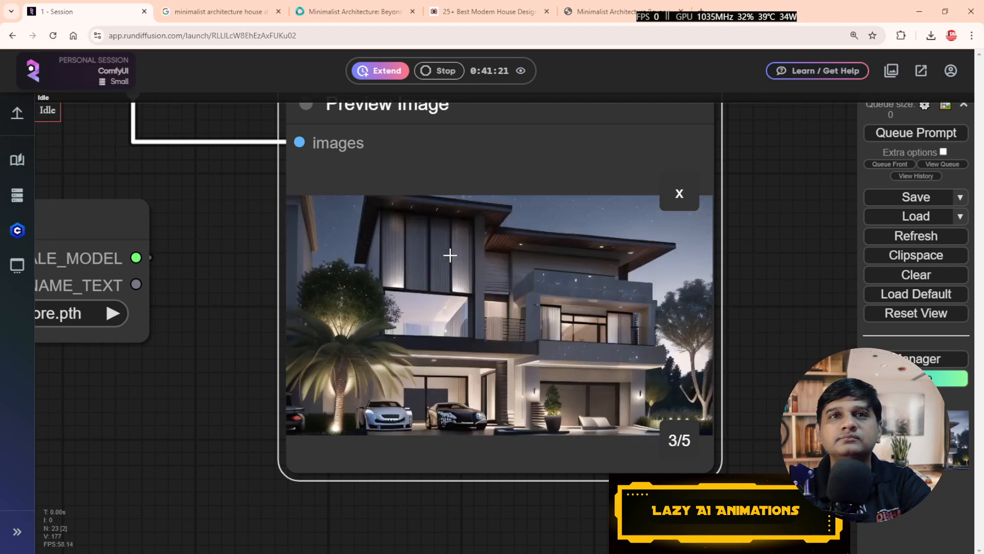
# Step: Bring up the fourth upscaled villa image and save it to the computer
pyautogui.click(436, 340)
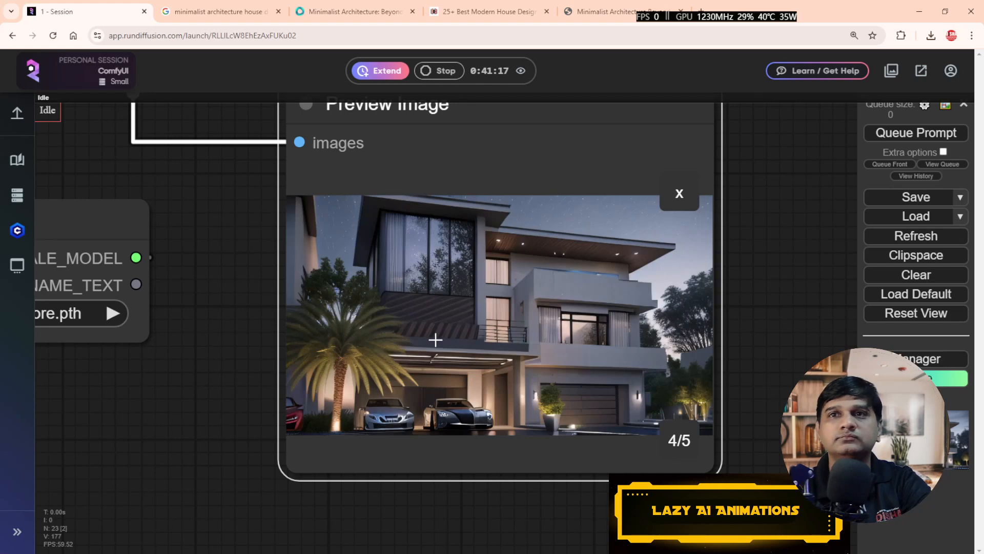
pyautogui.rightClick(453, 283)
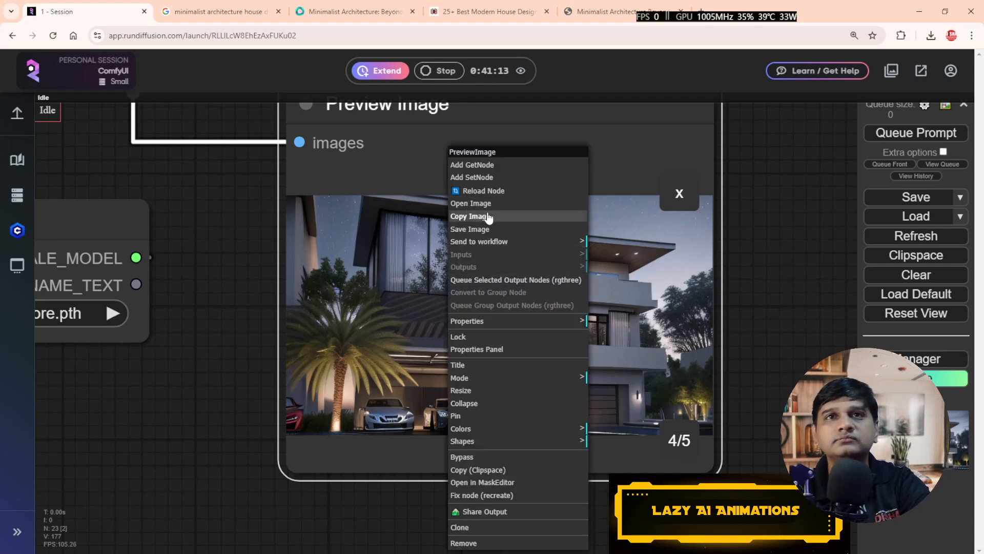
pyautogui.click(495, 228)
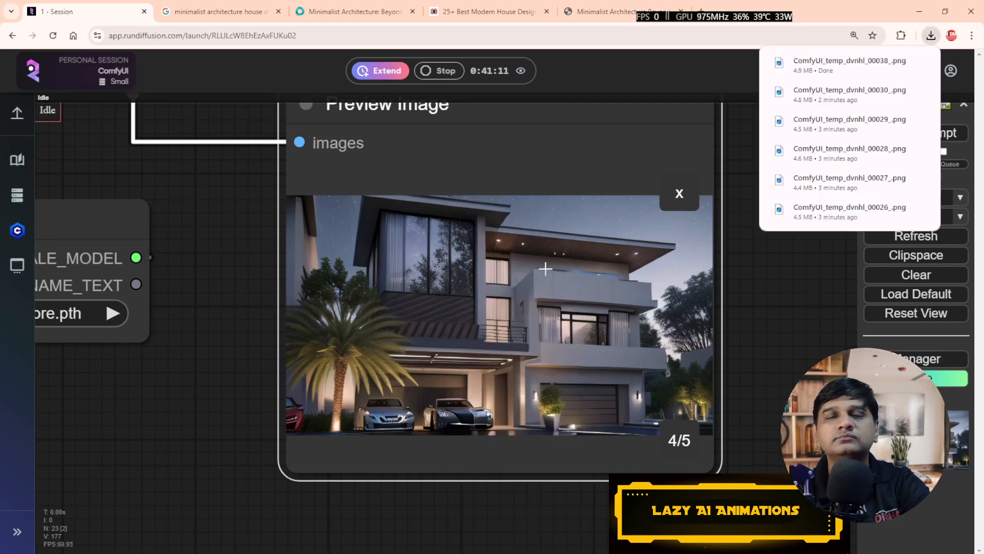
# Step: Go on to the second upscaled villa image and save it to the computer
pyautogui.press('Right')
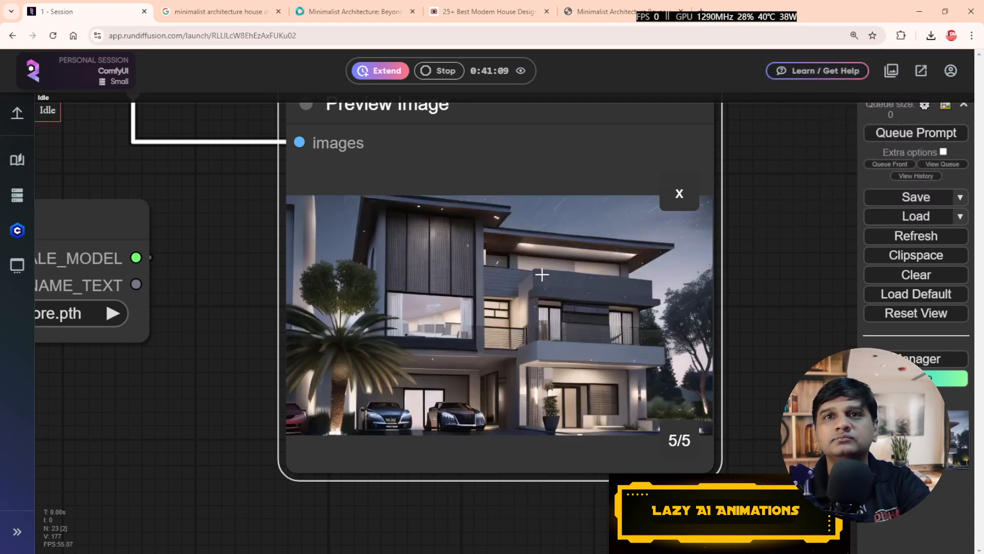
pyautogui.press('Right')
pyautogui.press('Right')
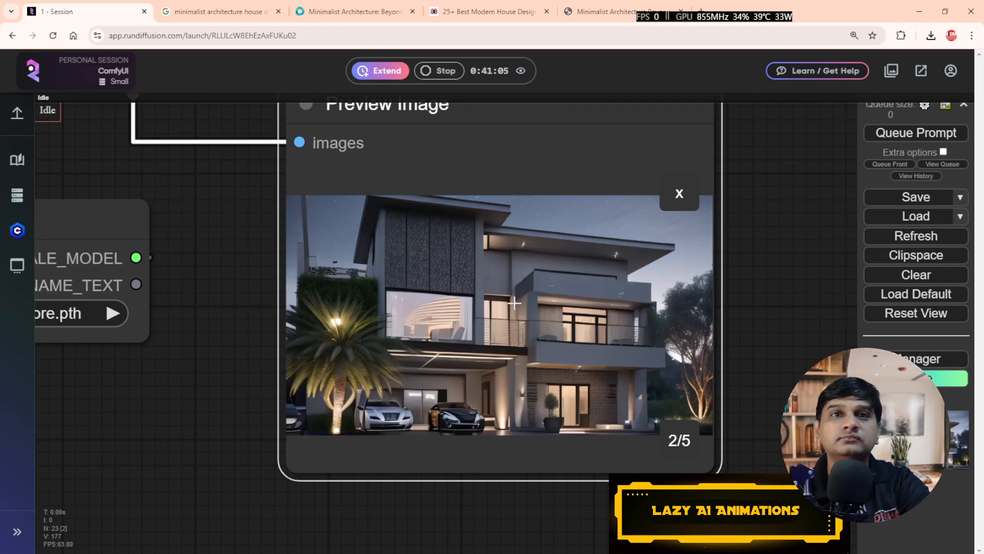
pyautogui.rightClick(500, 306)
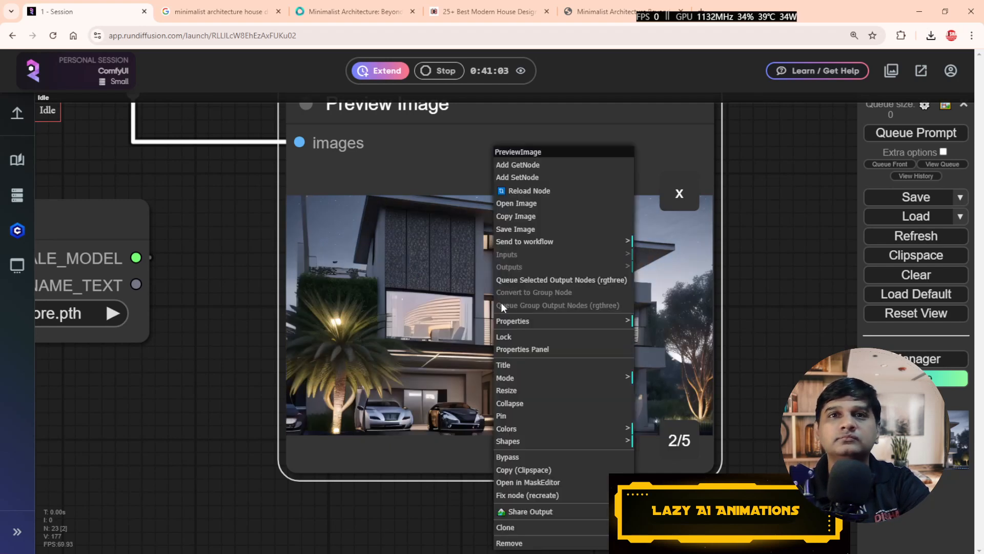
pyautogui.click(535, 227)
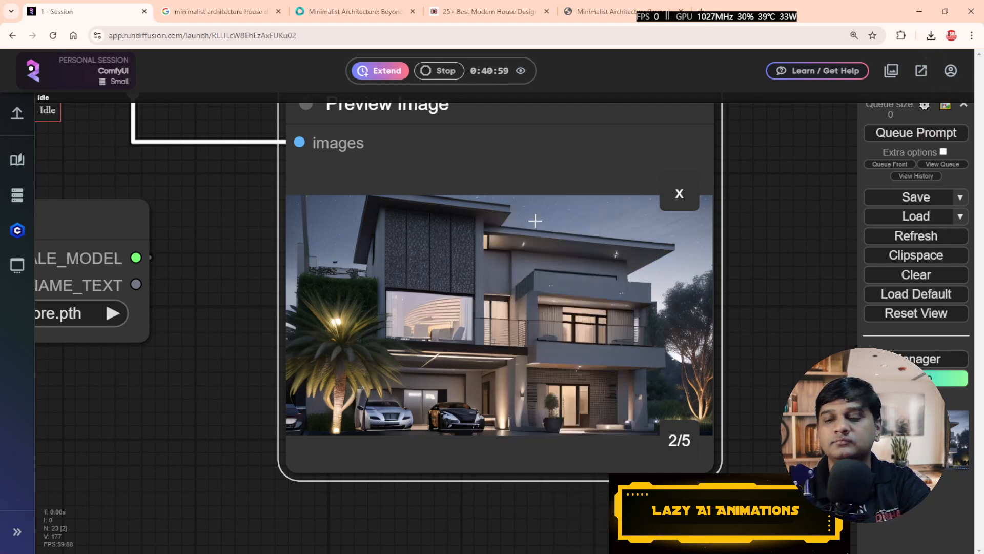
# Step: View the third and fourth upscaled villa images again in the enlarged preview
pyautogui.press('Right')
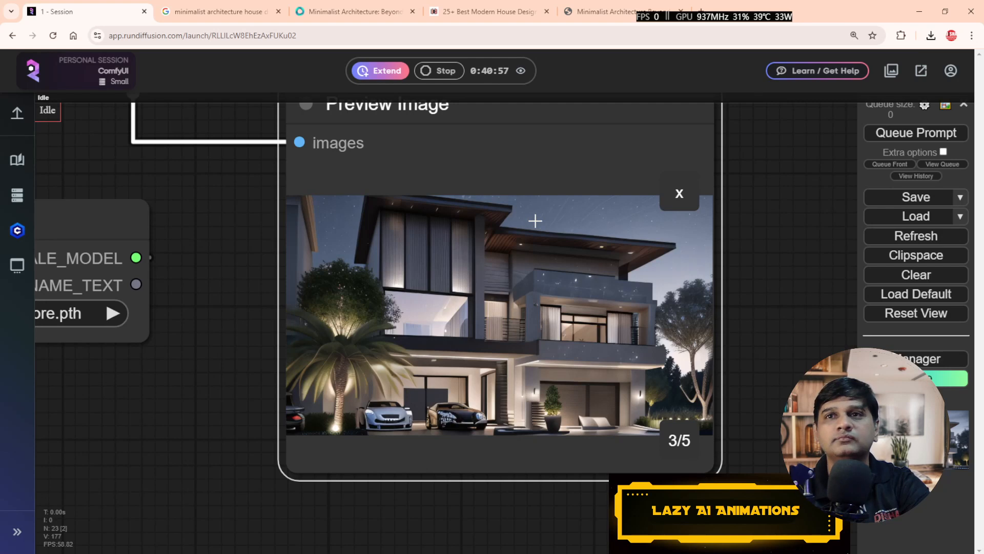
pyautogui.press('Right')
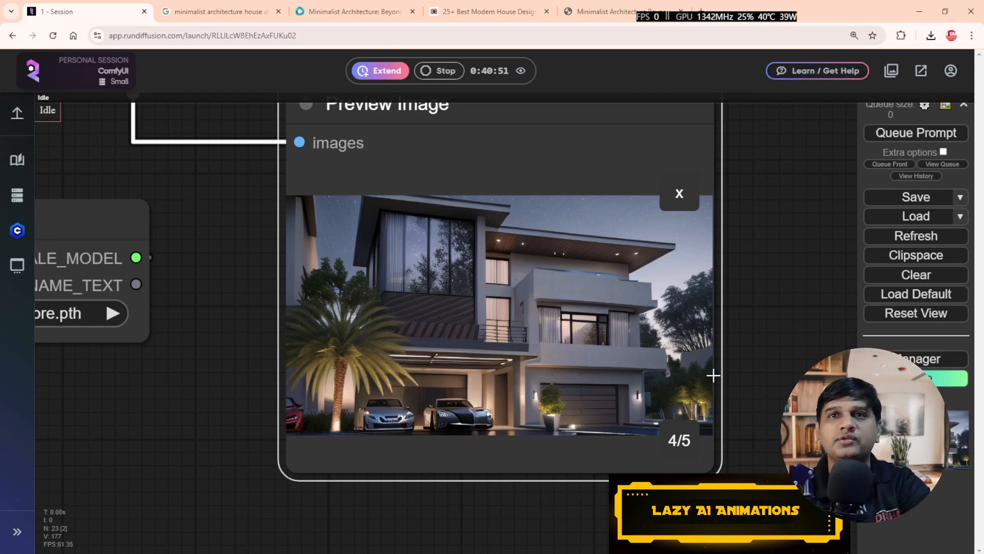
# Step: Look over the node workflow between the sampler, the first preview and the upscaled image preview
pyautogui.scroll(-10, 708, 381)
pyautogui.moveTo(219, 430); pyautogui.dragTo(670, 418)
pyautogui.scroll(-4, 549, 452)
pyautogui.scroll(-3, 630, 424)
pyautogui.scroll(7, 631, 423)
pyautogui.scroll(-3, 574, 420)
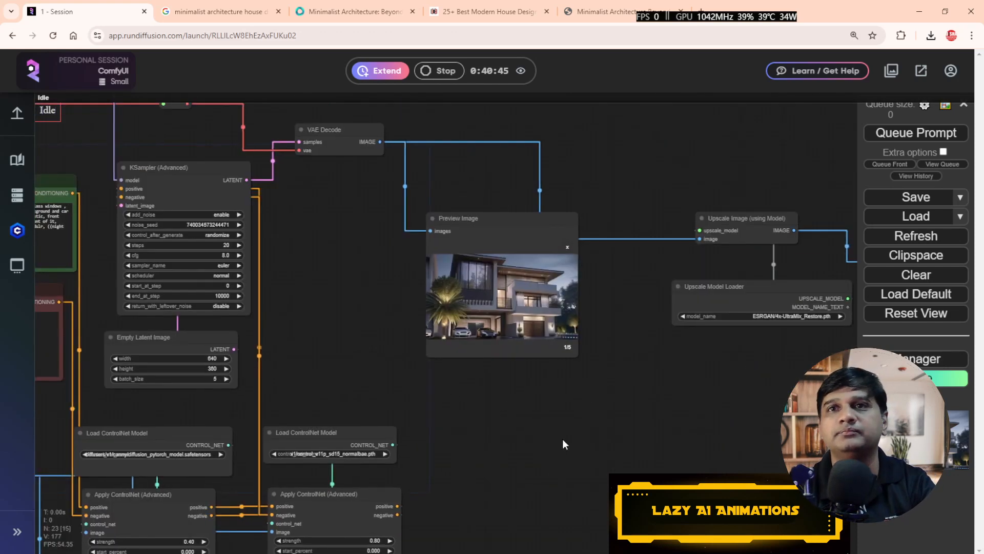
pyautogui.moveTo(681, 417); pyautogui.dragTo(549, 442)
pyautogui.scroll(4, 551, 435)
pyautogui.scroll(5, 539, 407)
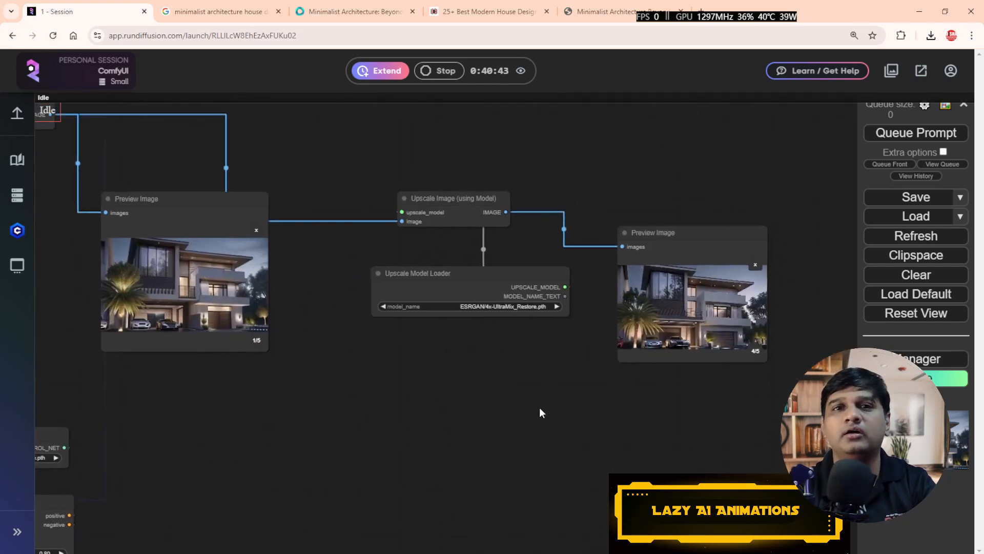
pyautogui.scroll(-3, 499, 427)
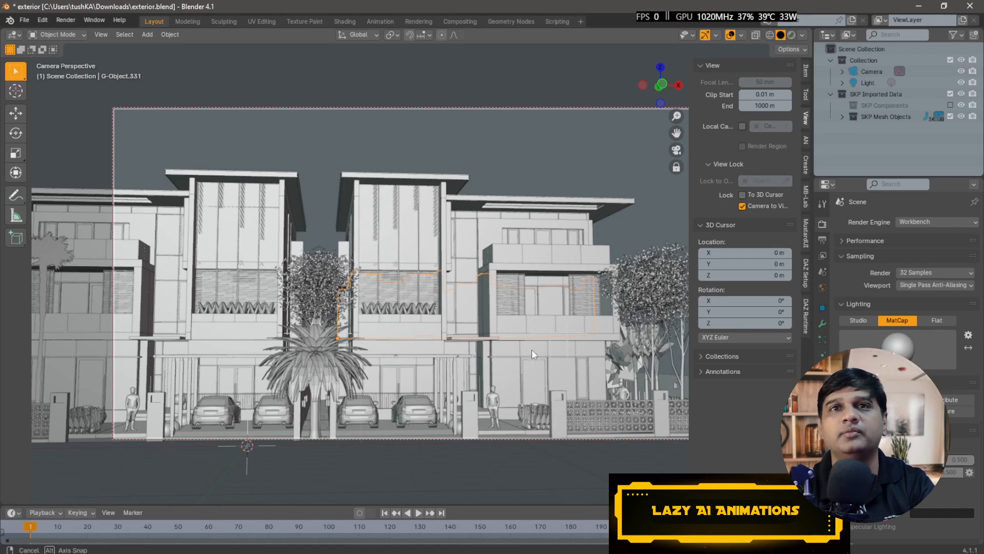
# Step: Switch to Blender, release the camera lock from the view and inspect the villa's louvred upper-floor facade up close
pyautogui.scroll(4, 525, 351)
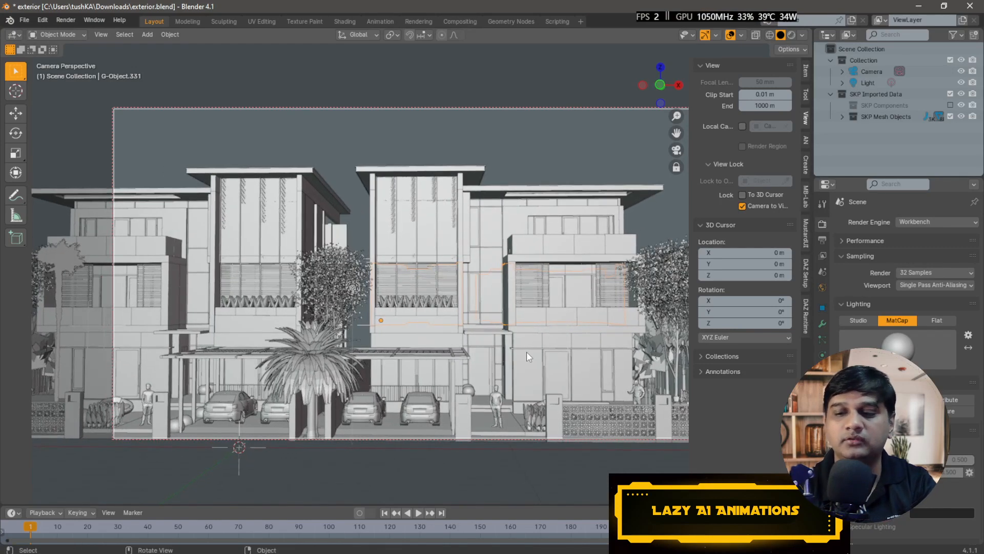
pyautogui.click(743, 206)
pyautogui.moveTo(644, 261); pyautogui.dragTo(437, 298)
pyautogui.scroll(6, 543, 288)
pyautogui.moveTo(516, 316); pyautogui.dragTo(333, 303)
pyautogui.moveTo(481, 327); pyautogui.dragTo(389, 328)
pyautogui.scroll(6, 547, 376)
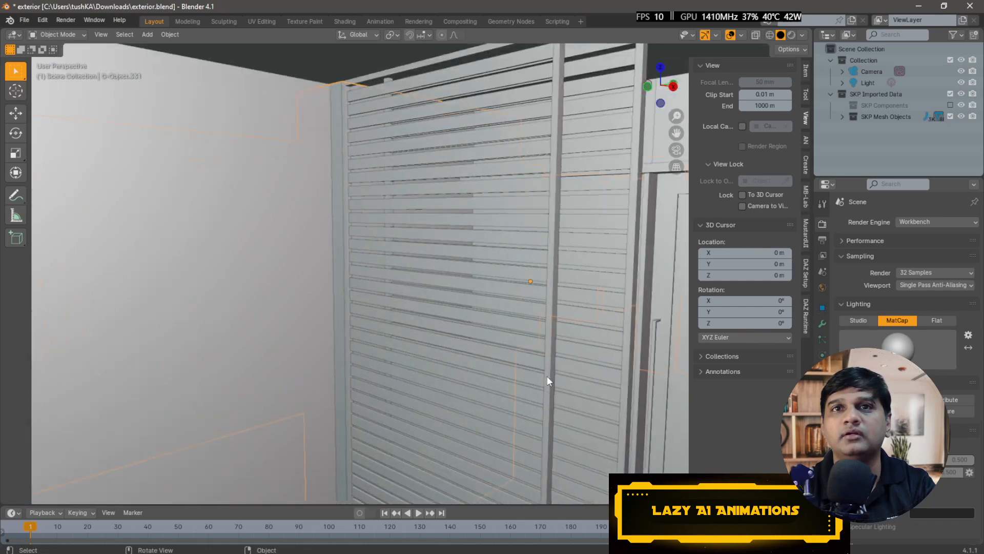
pyautogui.scroll(3, 547, 376)
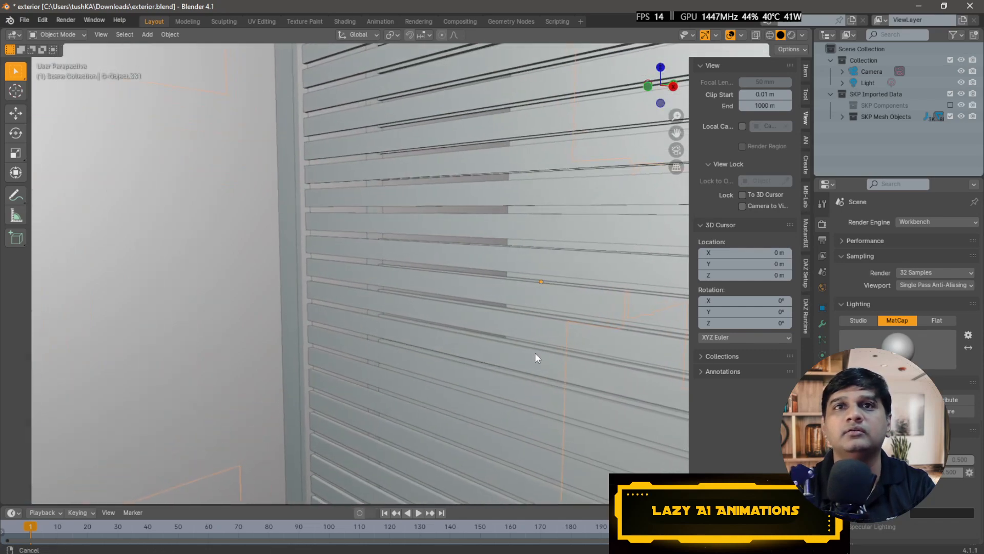
# Step: Locate the dining room inside the villa using wireframe display, selecting the chair at the table's end, and restore solid shading
pyautogui.scroll(-15, 493, 389)
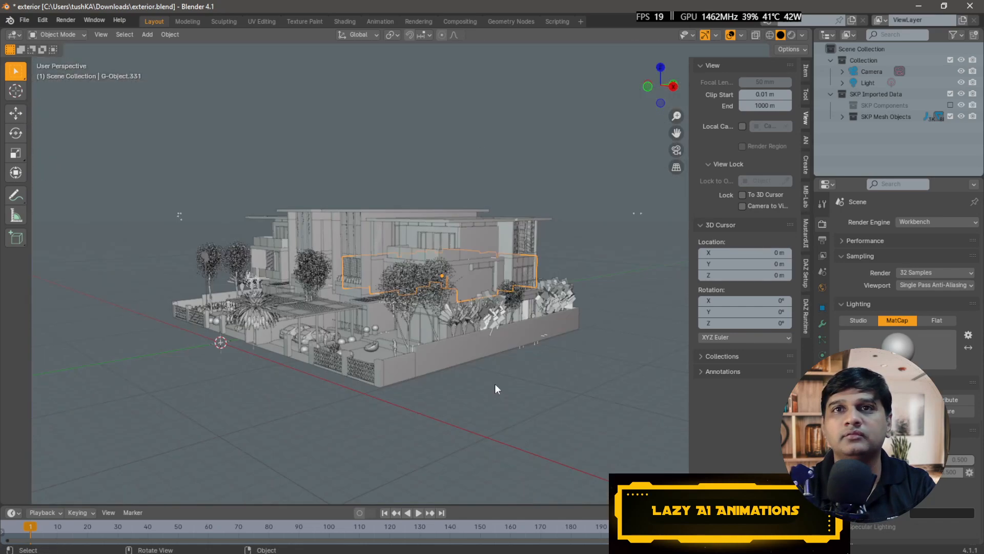
pyautogui.scroll(6, 495, 377)
pyautogui.scroll(5, 494, 374)
pyautogui.moveTo(329, 282); pyautogui.dragTo(558, 366)
pyautogui.moveTo(334, 329); pyautogui.dragTo(400, 328)
pyautogui.moveTo(495, 326); pyautogui.dragTo(453, 321)
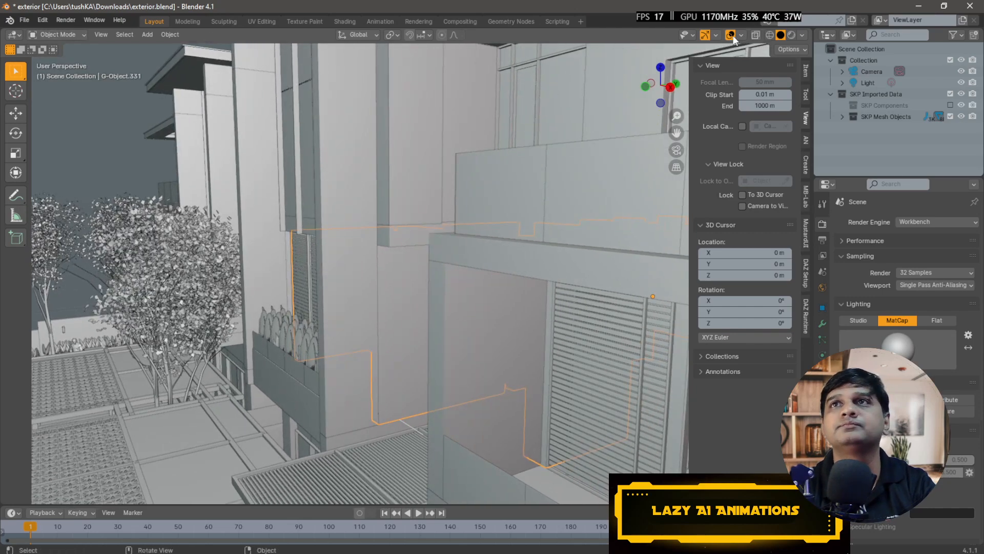
pyautogui.click(770, 35)
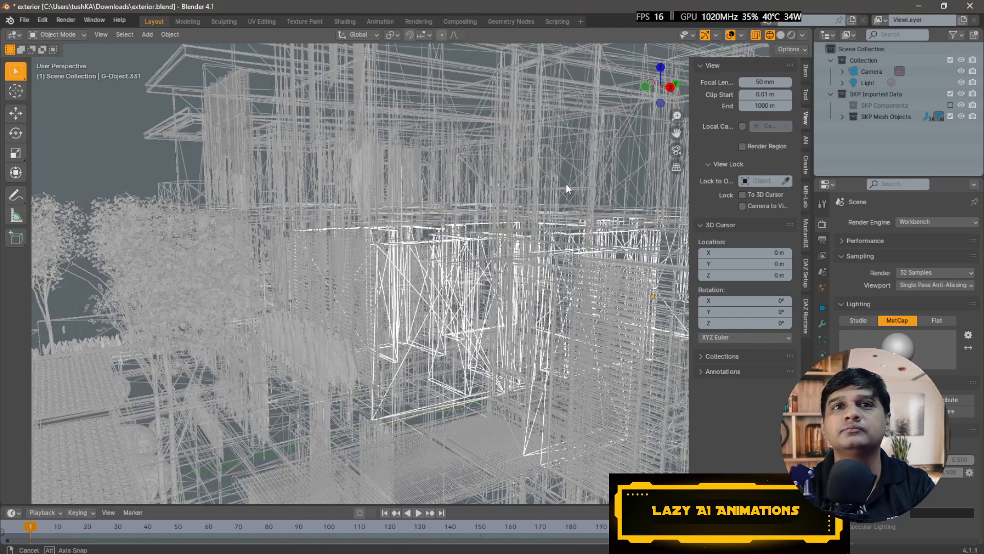
pyautogui.scroll(2, 527, 189)
pyautogui.moveTo(528, 190); pyautogui.dragTo(447, 315)
pyautogui.scroll(4, 451, 316)
pyautogui.moveTo(518, 310); pyautogui.dragTo(368, 211)
pyautogui.moveTo(463, 333); pyautogui.dragTo(439, 347)
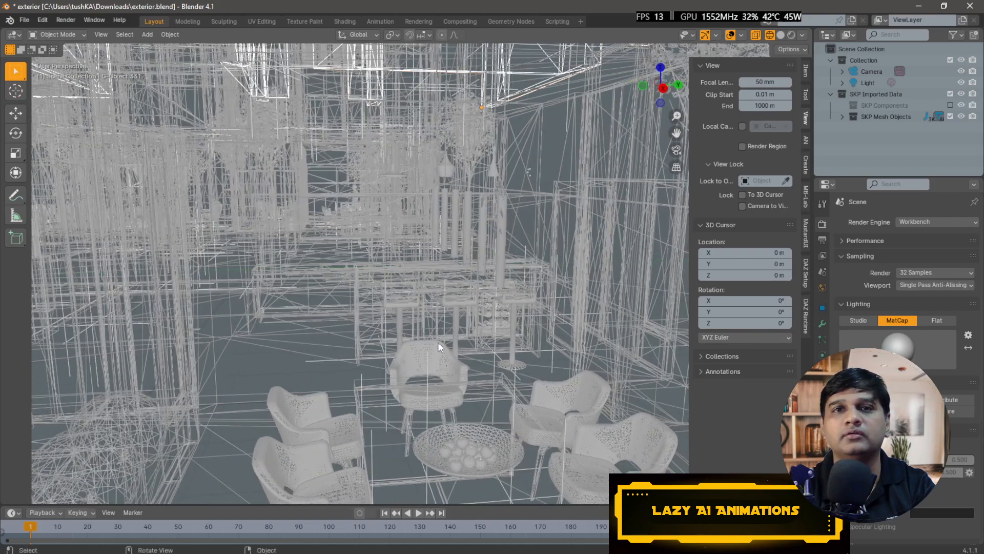
pyautogui.click(442, 355)
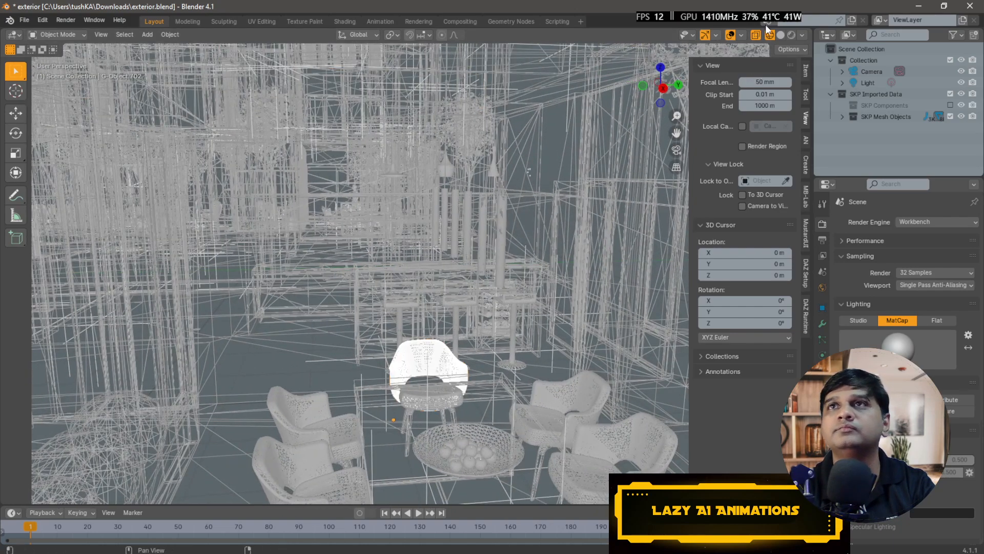
pyautogui.click(780, 35)
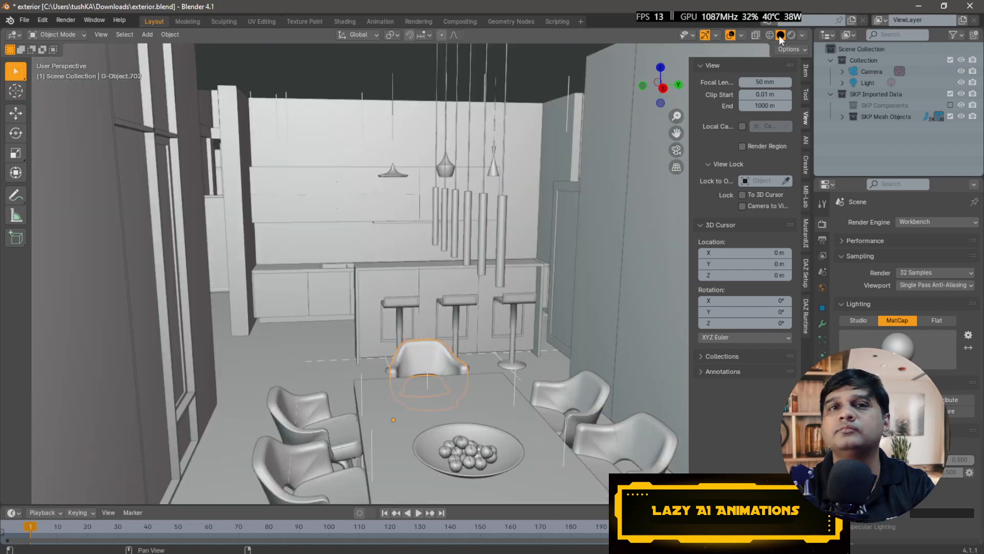
# Step: Move the standing man figure into the dining room, placing him beside the far part of the dining table
pyautogui.moveTo(492, 285); pyautogui.dragTo(465, 179)
pyautogui.moveTo(469, 302); pyautogui.dragTo(586, 235)
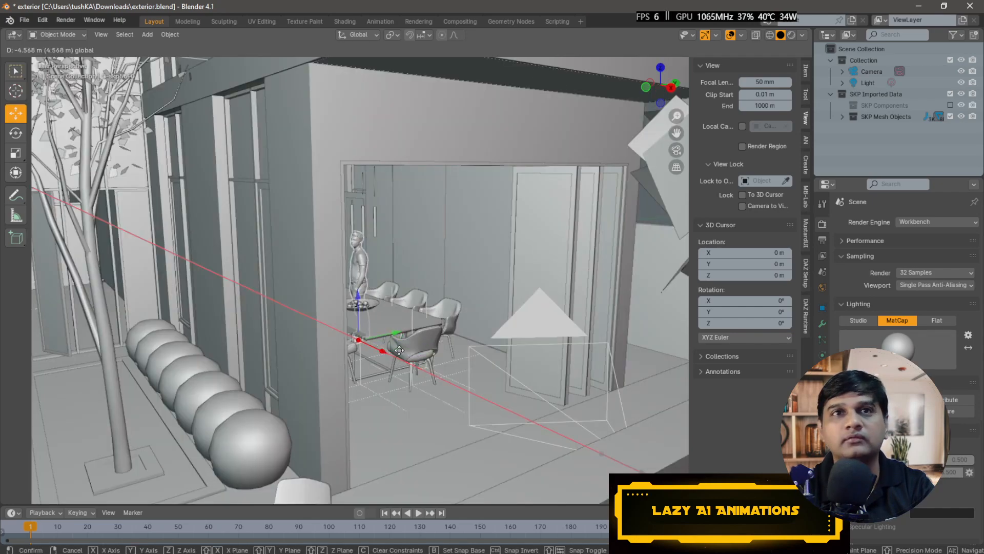
pyautogui.moveTo(398, 350); pyautogui.dragTo(398, 344)
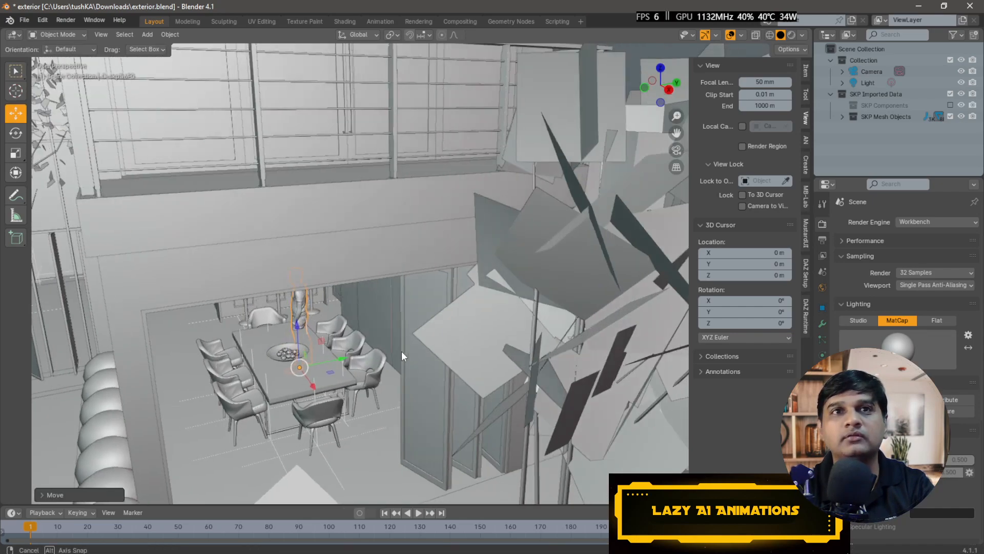
pyautogui.scroll(2, 401, 351)
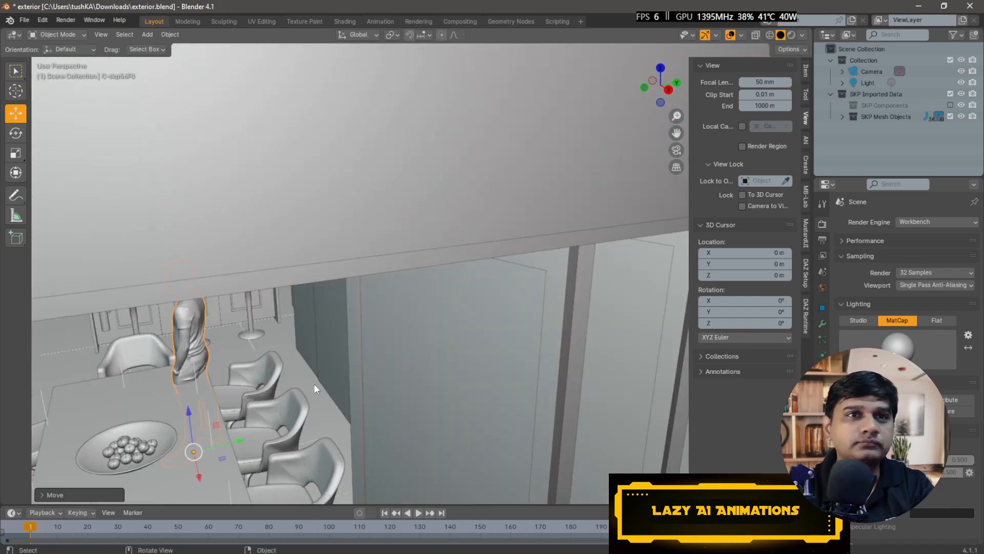
pyautogui.moveTo(199, 476); pyautogui.dragTo(224, 386)
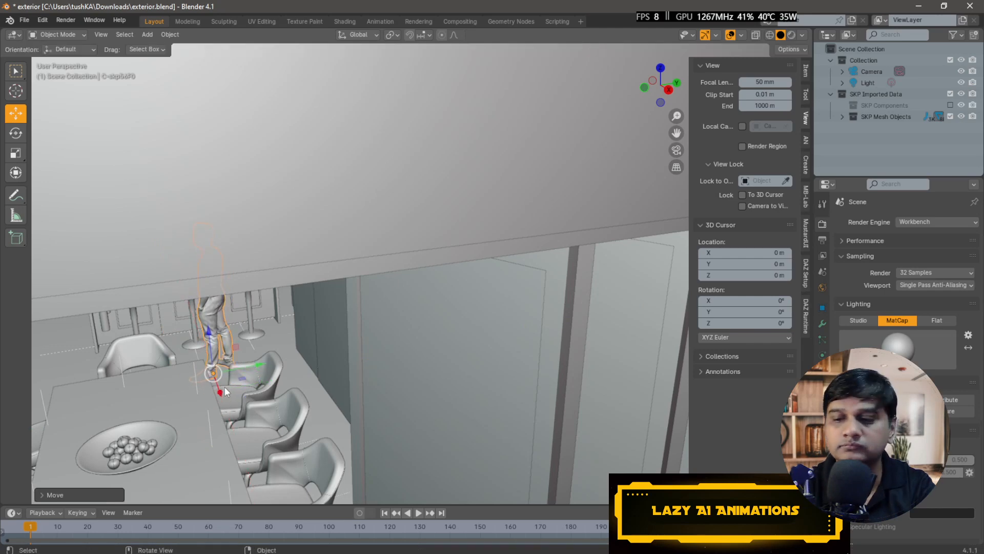
# Step: Place the camera in the dining room, lock it to the view and frame the table, chairs and standing man
pyautogui.press('KP_0')
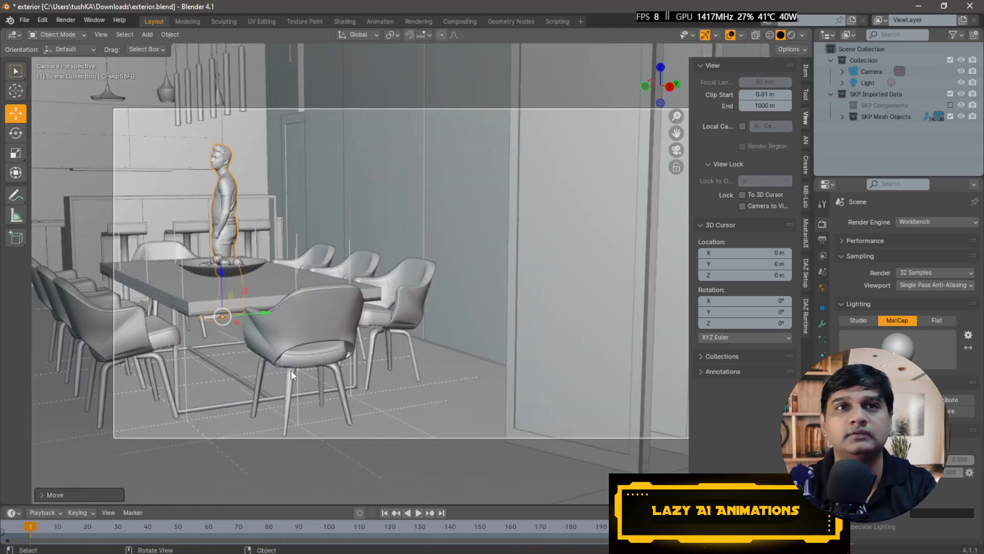
pyautogui.click(744, 206)
pyautogui.moveTo(424, 274); pyautogui.dragTo(447, 259)
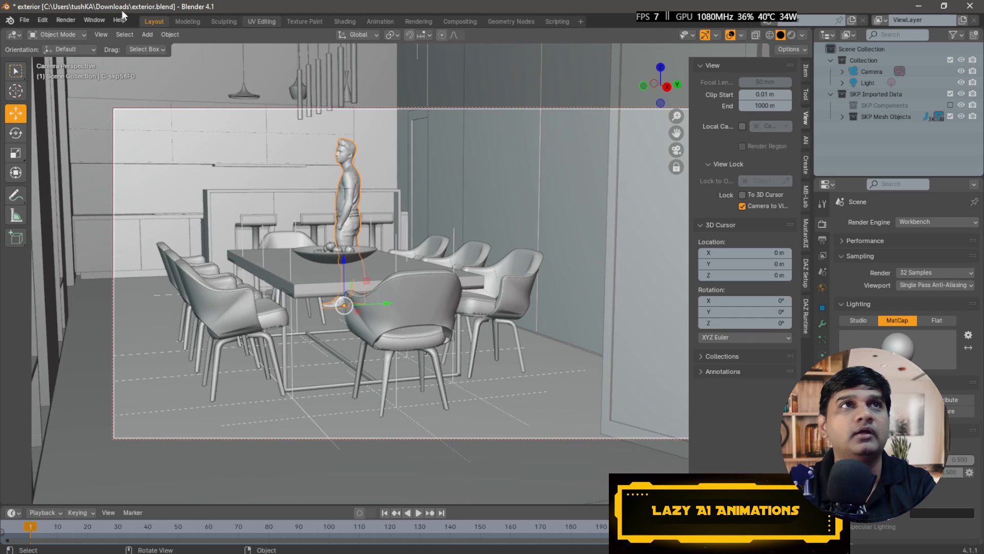
# Step: Render a still image of the dining room from the camera view
pyautogui.click(63, 21)
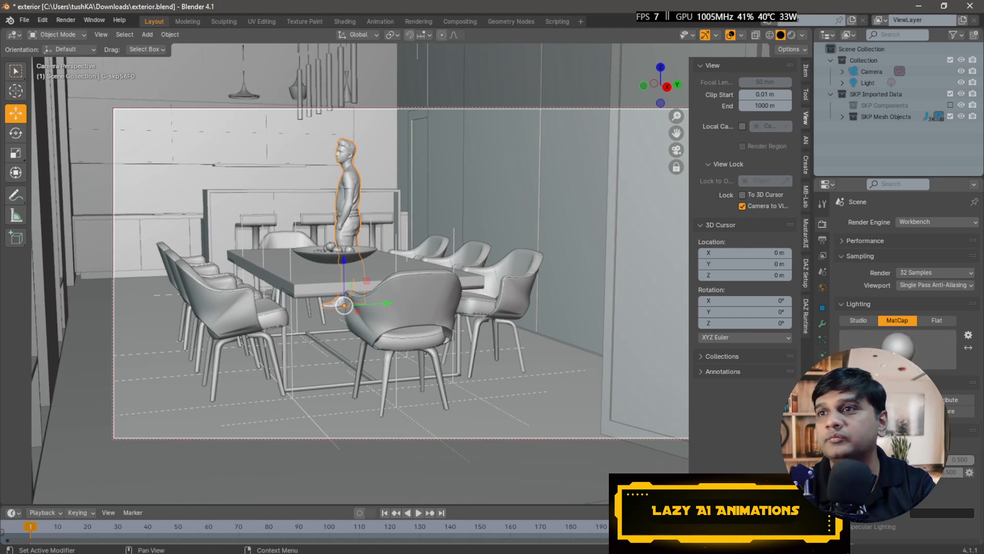
pyautogui.click(64, 20)
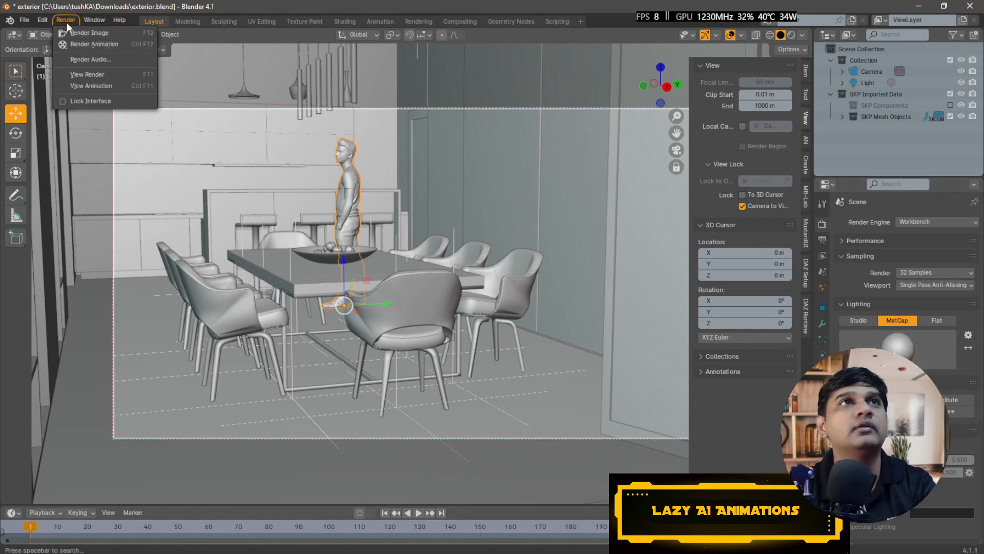
pyautogui.click(89, 32)
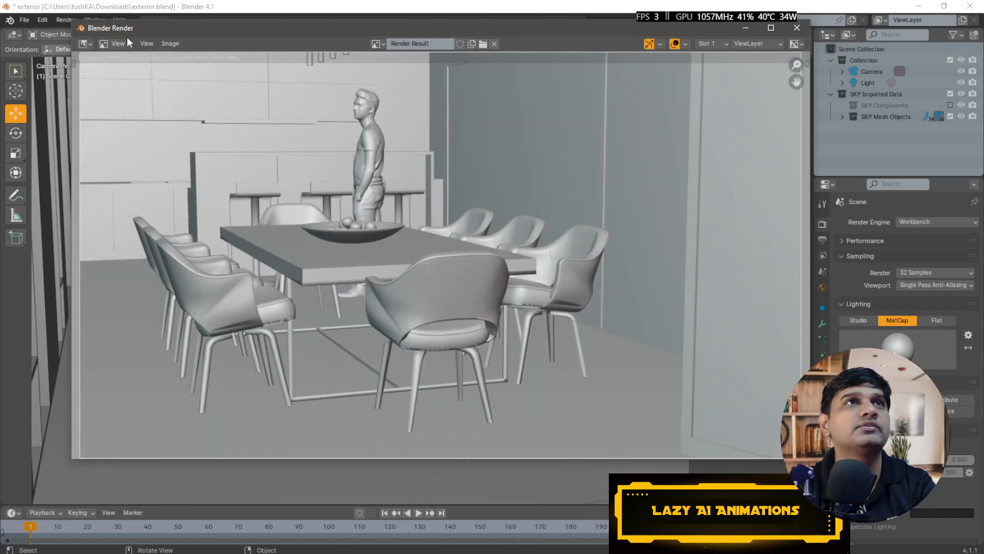
# Step: Save the dining room render as a PNG named interior in the Desktop folder
pyautogui.click(170, 43)
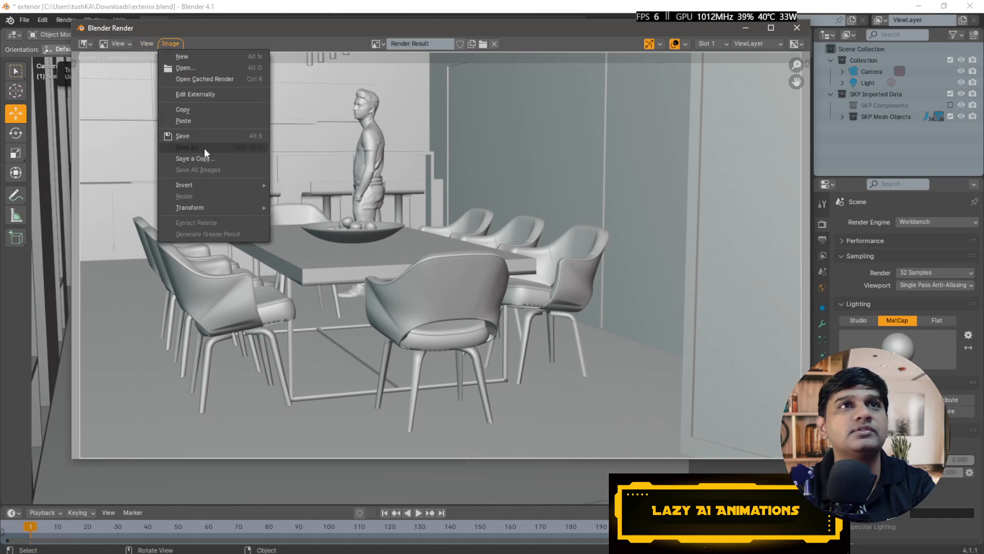
pyautogui.click(204, 135)
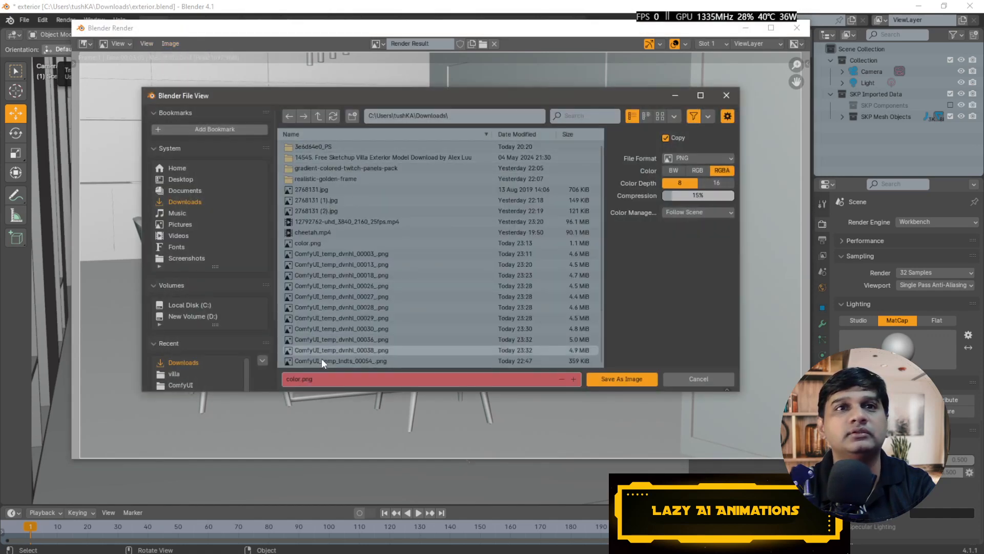
pyautogui.click(297, 379)
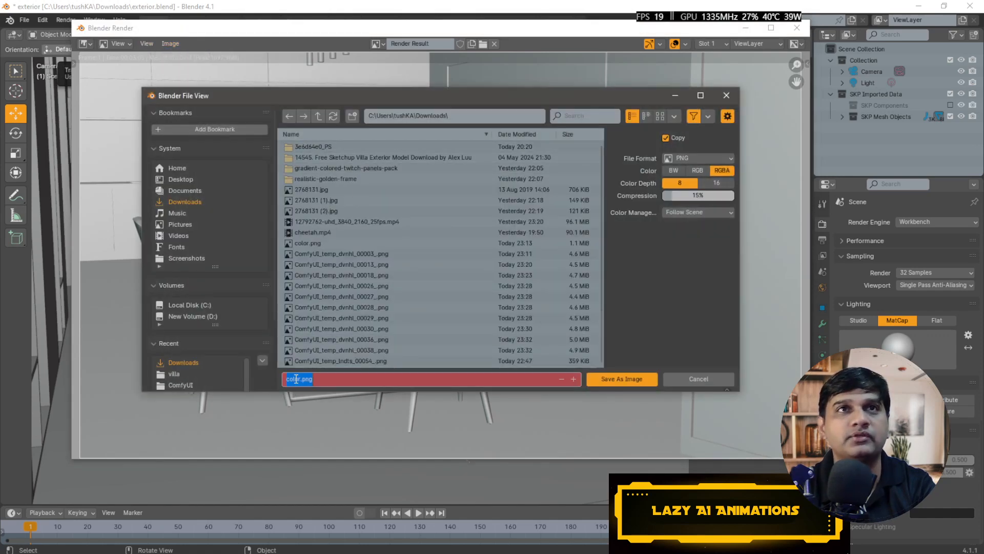
pyautogui.click(192, 180)
pyautogui.click(294, 382)
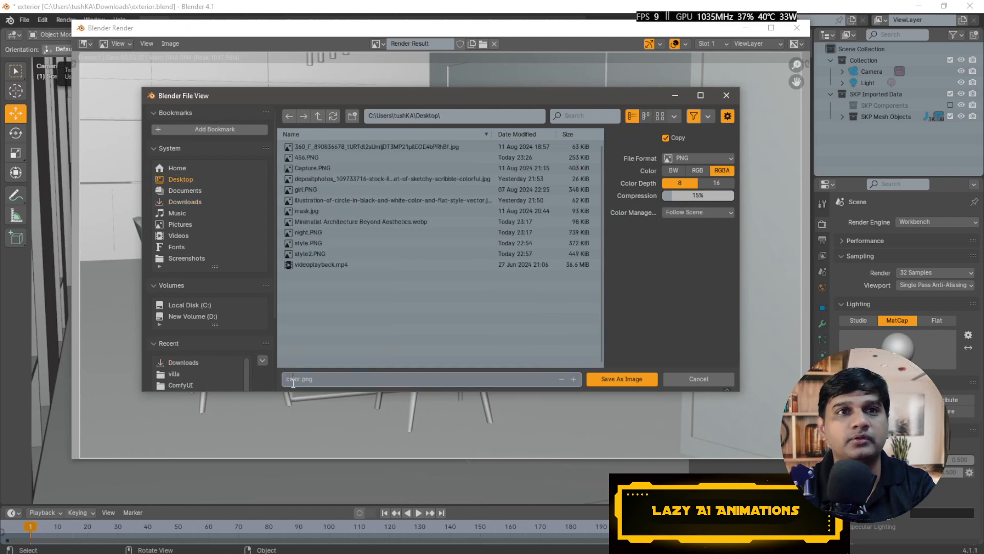
pyautogui.hotkey('ctrl', 'a')
pyautogui.press('BackSpace')
pyautogui.write('interio')
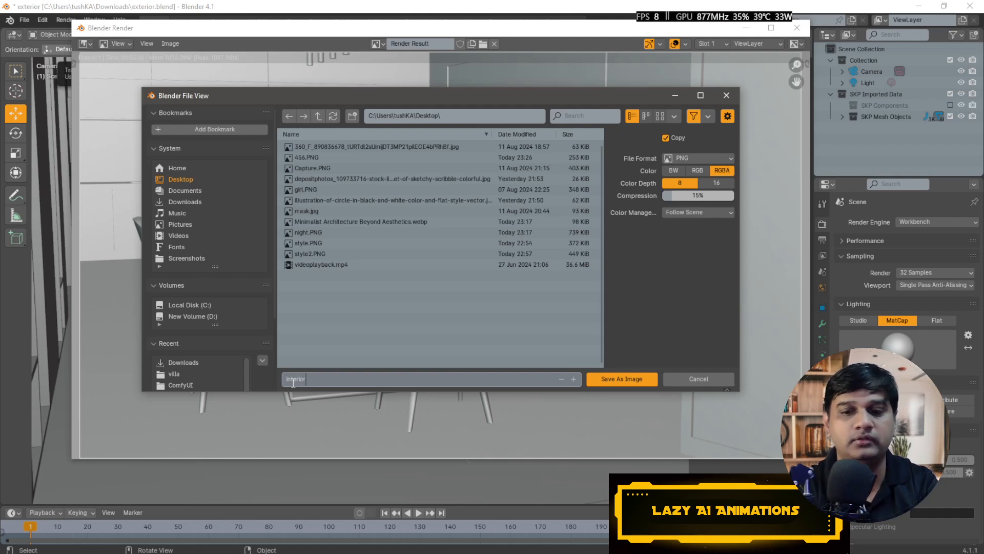
pyautogui.write('r')
pyautogui.press('Return')
pyautogui.click(620, 378)
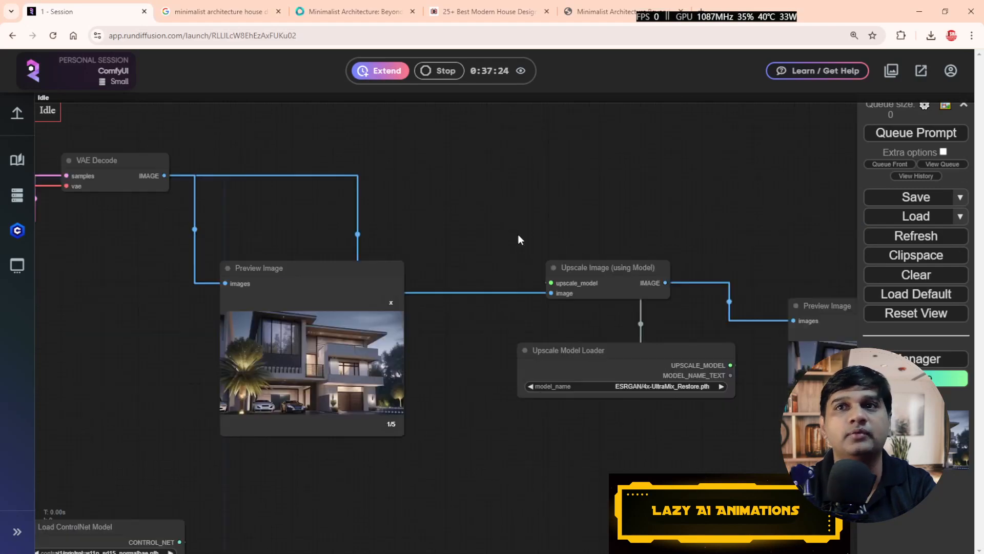
# Step: Switch back to ComfyUI in the browser and set the Empty Latent Image batch size to 1
pyautogui.scroll(-6, 363, 357)
pyautogui.scroll(6, 364, 357)
pyautogui.moveTo(268, 401); pyautogui.dragTo(474, 231)
pyautogui.moveTo(459, 174); pyautogui.dragTo(587, 205)
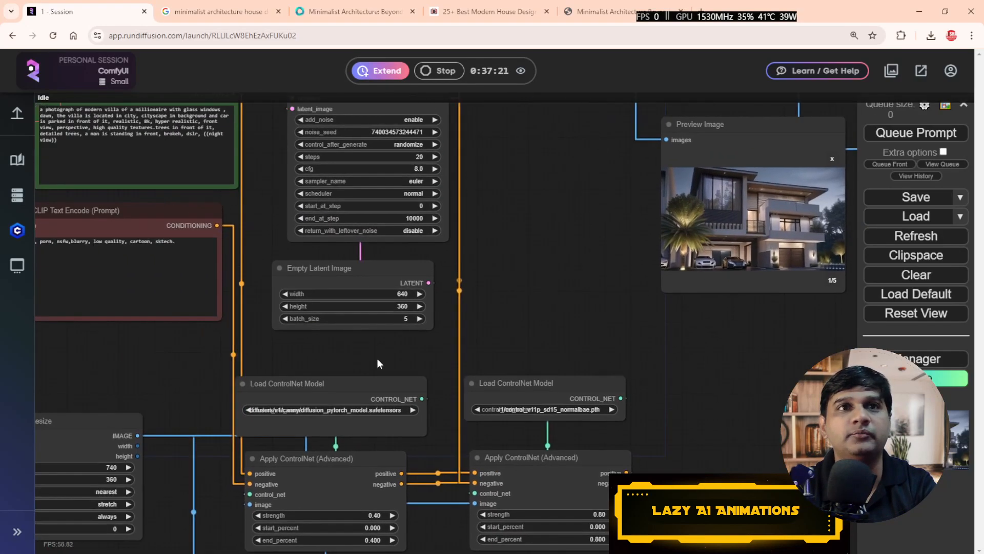
pyautogui.scroll(7, 378, 359)
pyautogui.click(427, 285)
pyautogui.write('1')
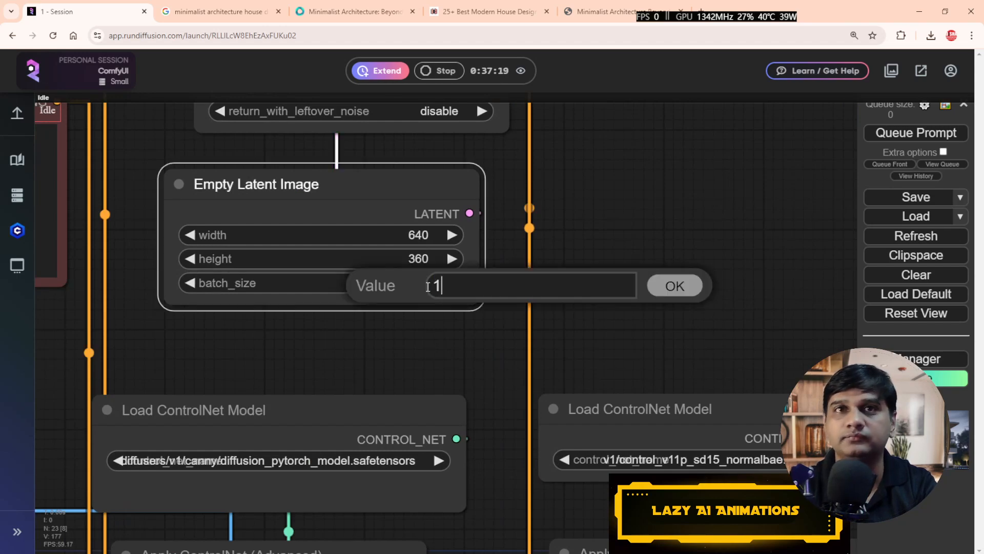
pyautogui.press('Return')
# Step: Open the file selection for uploading a new picture to the Load Image node that holds villa.png
pyautogui.moveTo(258, 356); pyautogui.dragTo(493, 357)
pyautogui.scroll(-3, 494, 356)
pyautogui.scroll(-7, 463, 383)
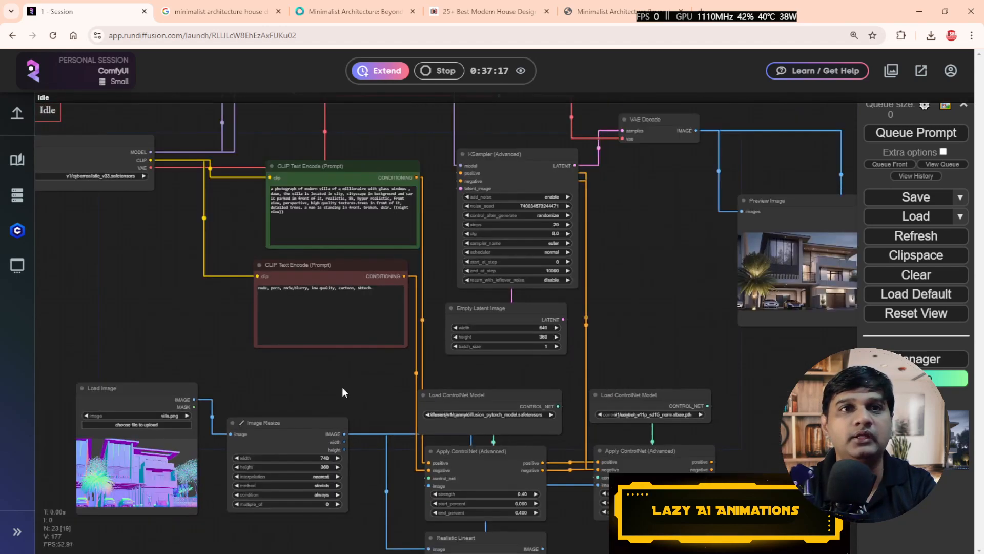
pyautogui.moveTo(343, 387); pyautogui.dragTo(568, 286)
pyautogui.scroll(9, 378, 329)
pyautogui.click(471, 352)
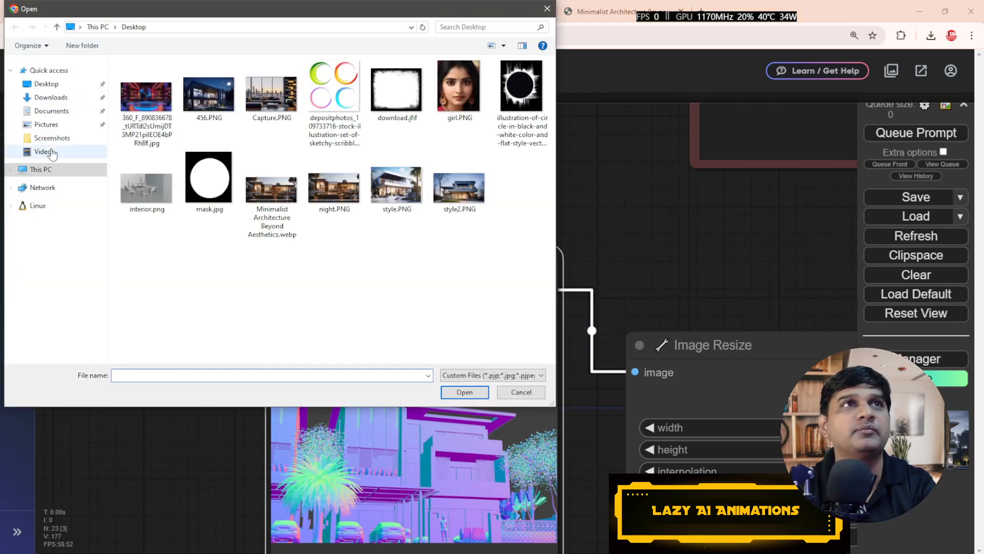
pyautogui.click(51, 97)
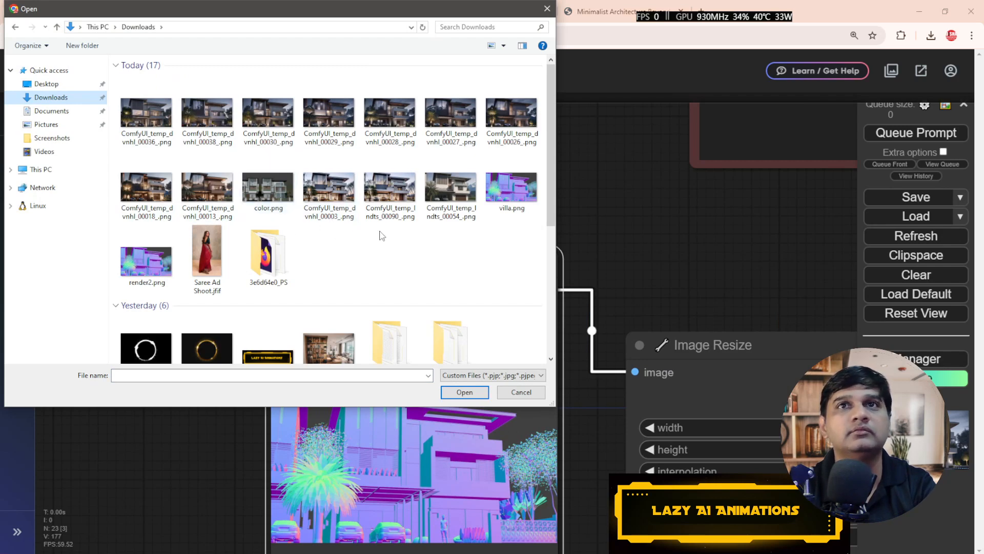
pyautogui.scroll(-5, 388, 236)
pyautogui.scroll(5, 390, 237)
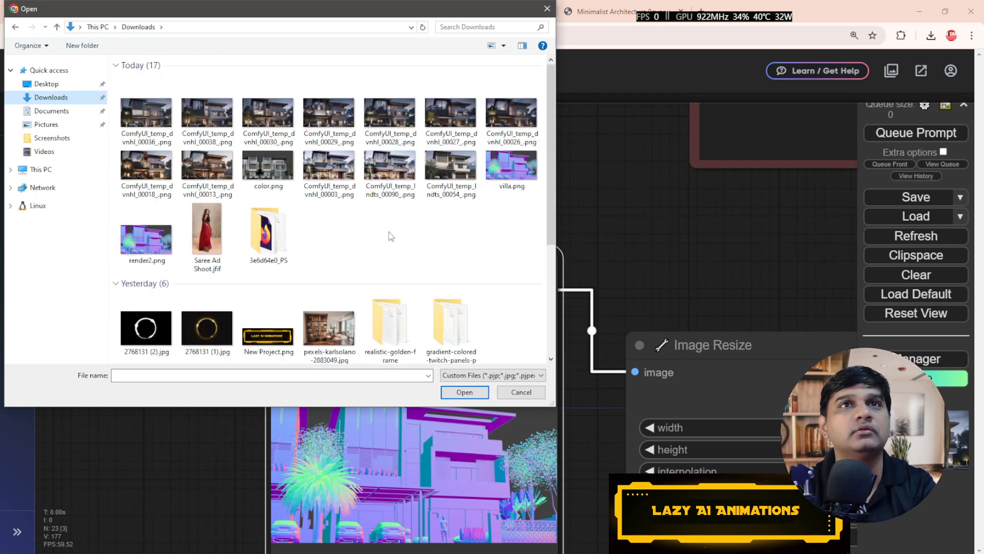
pyautogui.scroll(-4, 388, 234)
pyautogui.scroll(4, 389, 234)
# Step: Upload interior.png from the Desktop folder to the Load Image node
pyautogui.click(46, 84)
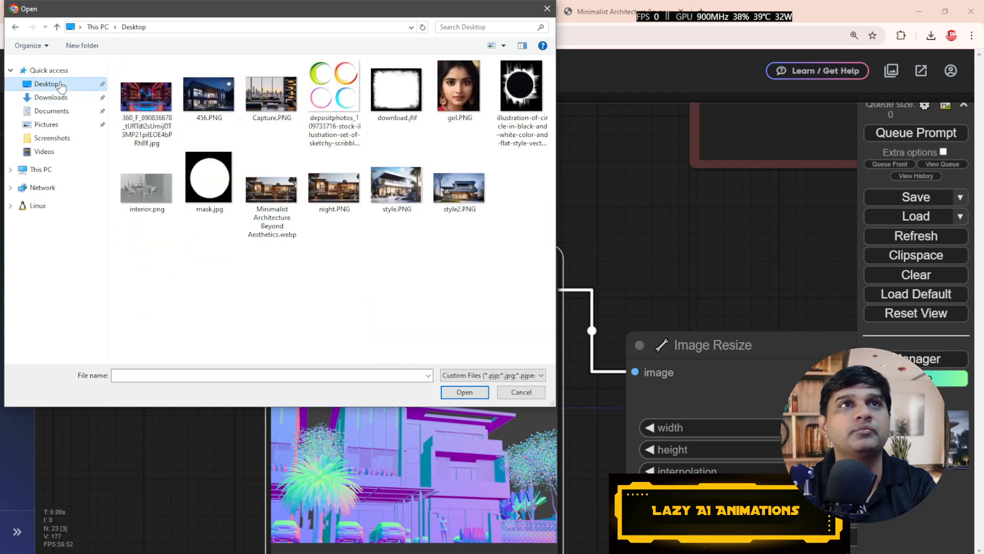
pyautogui.doubleClick(147, 189)
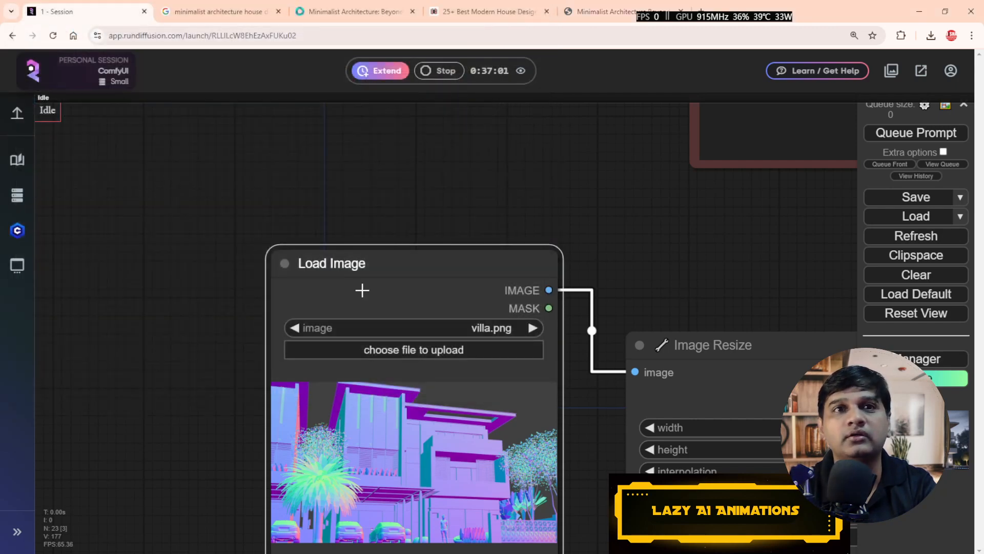
# Step: Insert "dining hall of" before "modern villa" in the positive CLIP Text Encode prompt
pyautogui.moveTo(641, 234); pyautogui.dragTo(465, 191)
pyautogui.scroll(-4, 466, 236)
pyautogui.moveTo(530, 221); pyautogui.dragTo(428, 357)
pyautogui.moveTo(355, 206); pyautogui.dragTo(364, 343)
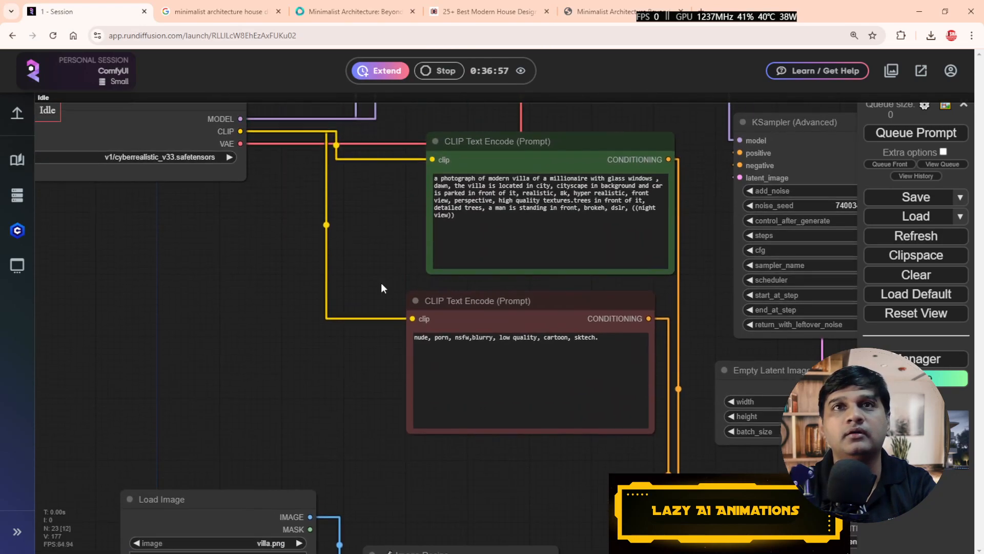
pyautogui.scroll(5, 390, 200)
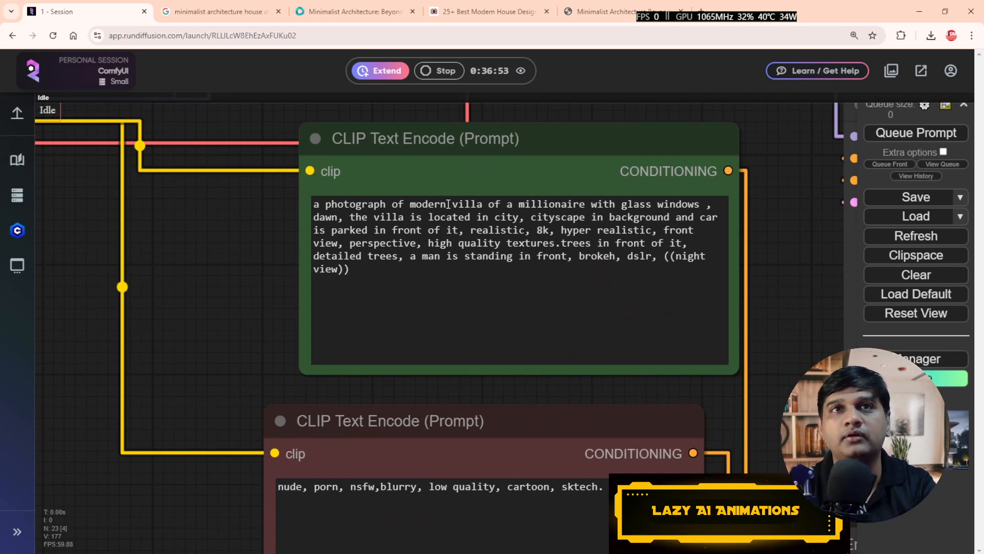
pyautogui.click(410, 204)
pyautogui.write('interior')
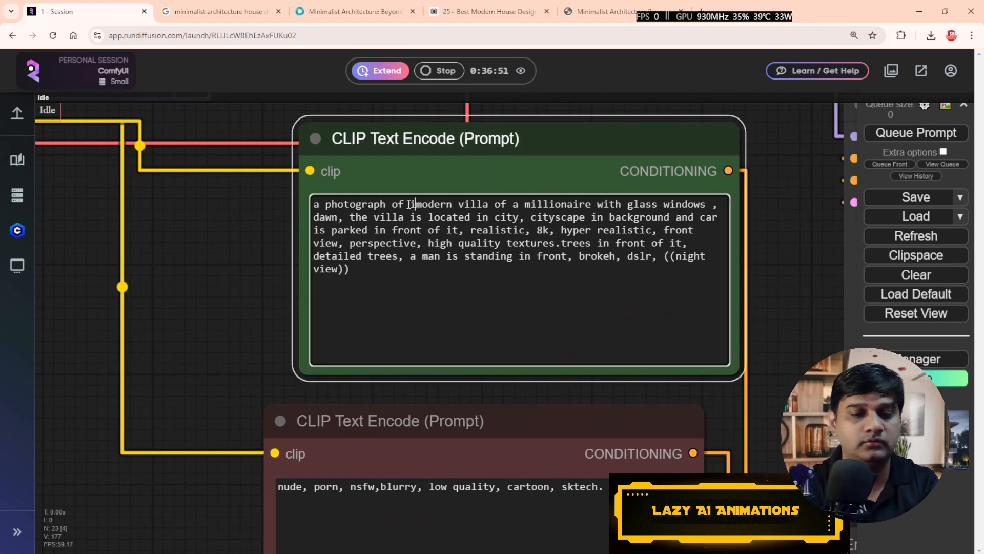
pyautogui.press('BackSpace')
pyautogui.press('BackSpace')
pyautogui.press('BackSpace')
pyautogui.press('BackSpace')
pyautogui.press('BackSpace')
pyautogui.press('BackSpace')
pyautogui.press('BackSpace')
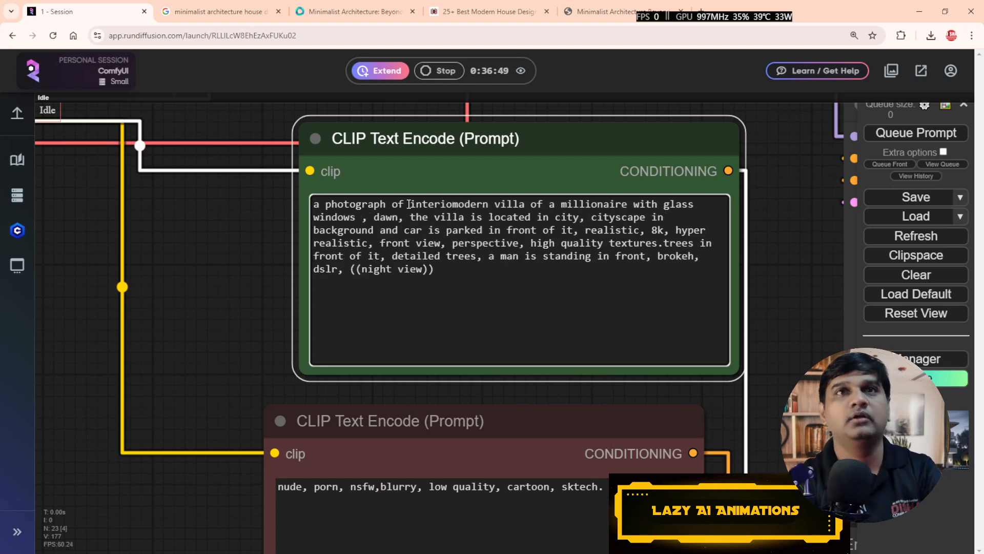
pyautogui.press('BackSpace')
pyautogui.write('dining hall o')
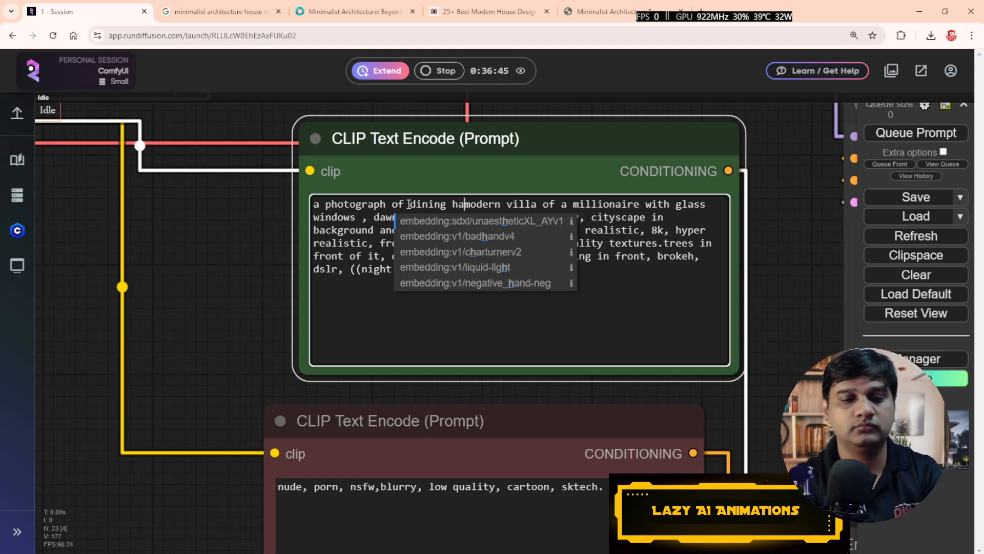
pyautogui.write('f')
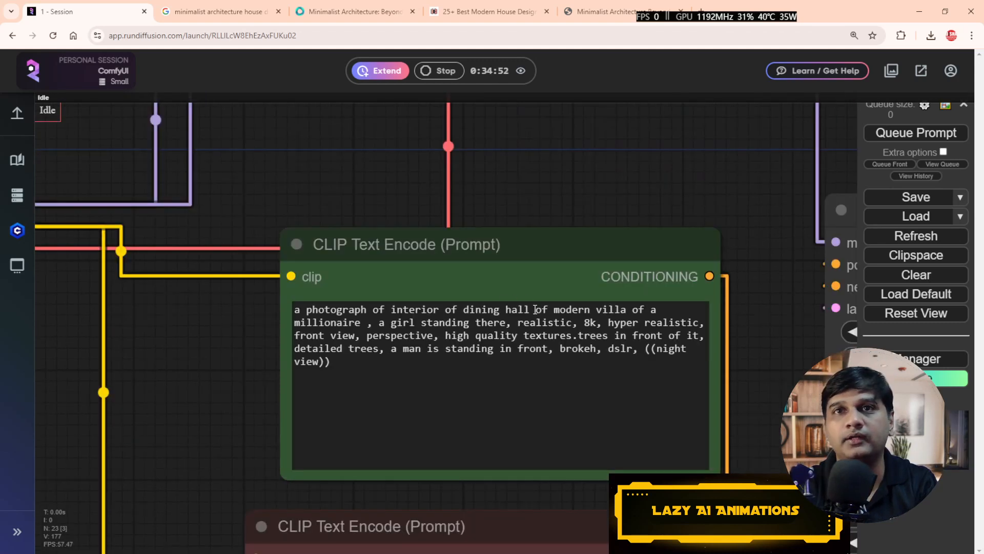
# Step: Remove "of modern villa of a millionaire ," from the positive prompt and queue the generation
pyautogui.moveTo(535, 309); pyautogui.dragTo(376, 326)
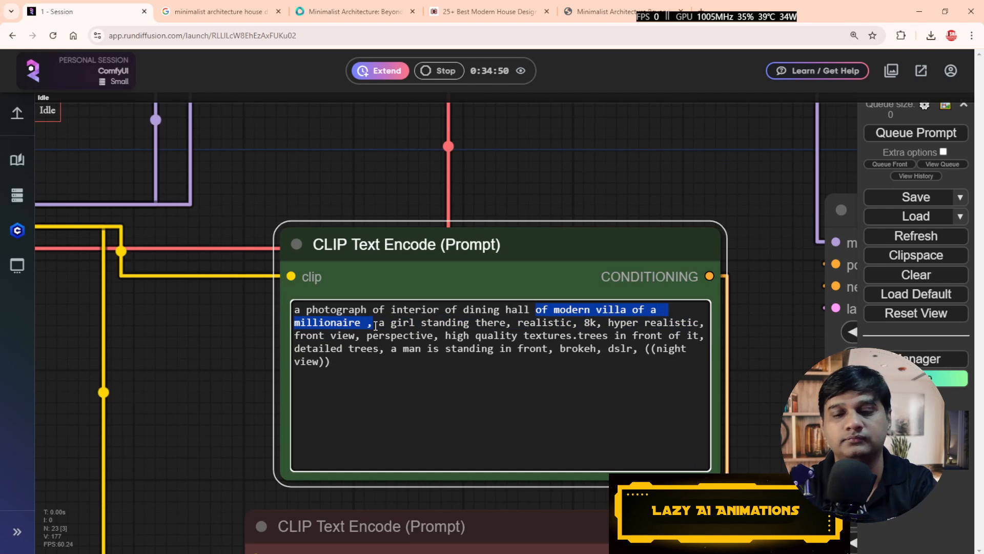
pyautogui.press('BackSpace')
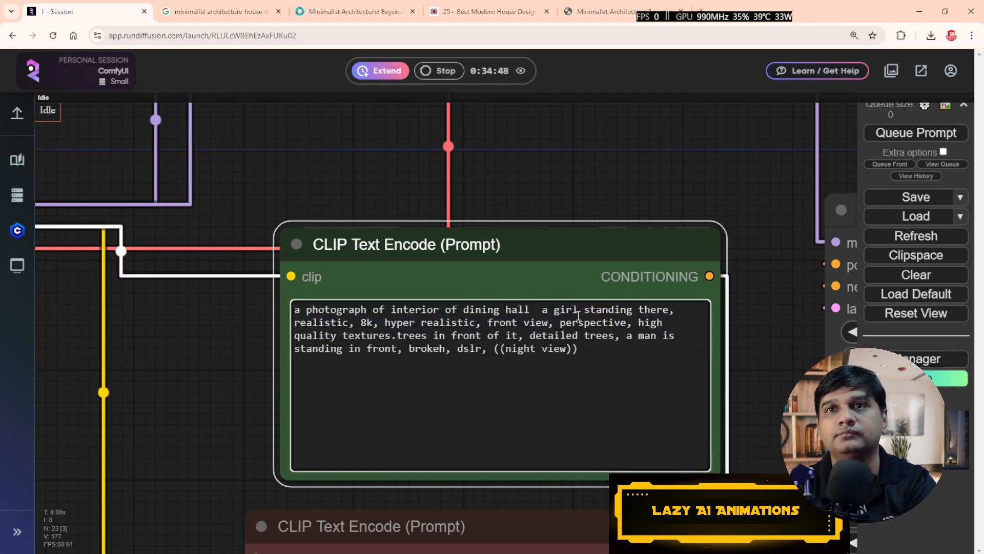
pyautogui.click(914, 137)
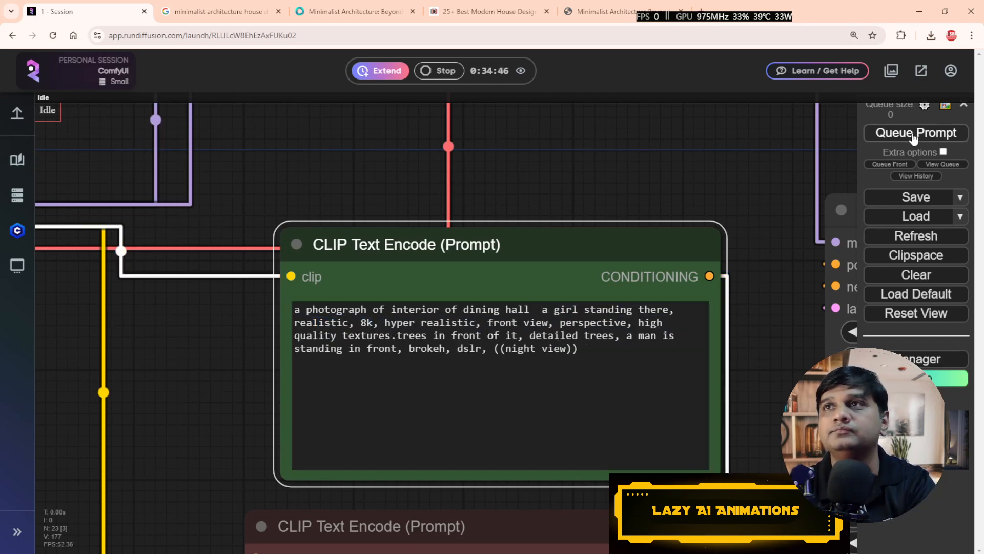
# Step: Examine the generated dining hall image in the Preview Image node fed by VAE Decode
pyautogui.moveTo(741, 185); pyautogui.dragTo(519, 195)
pyautogui.scroll(-5, 604, 265)
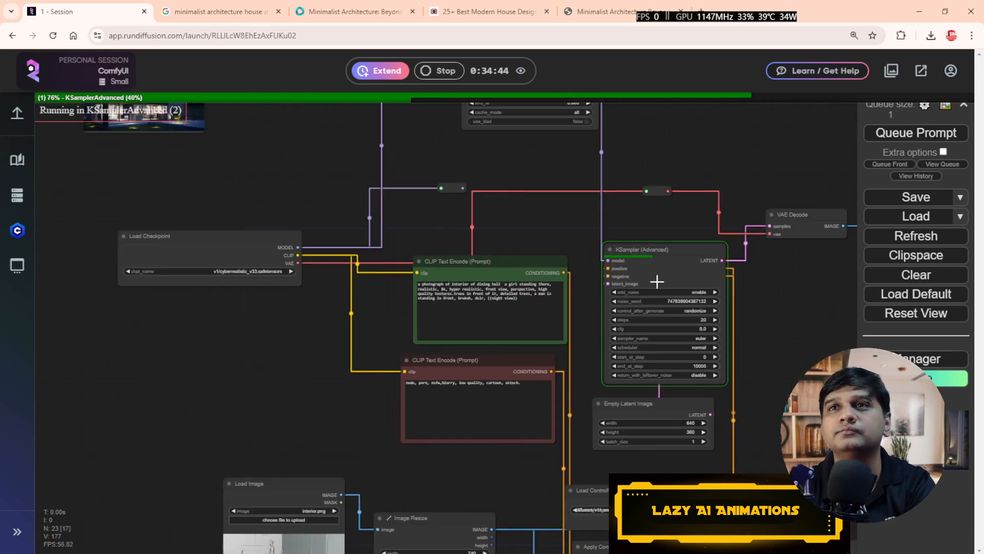
pyautogui.moveTo(777, 296); pyautogui.dragTo(565, 296)
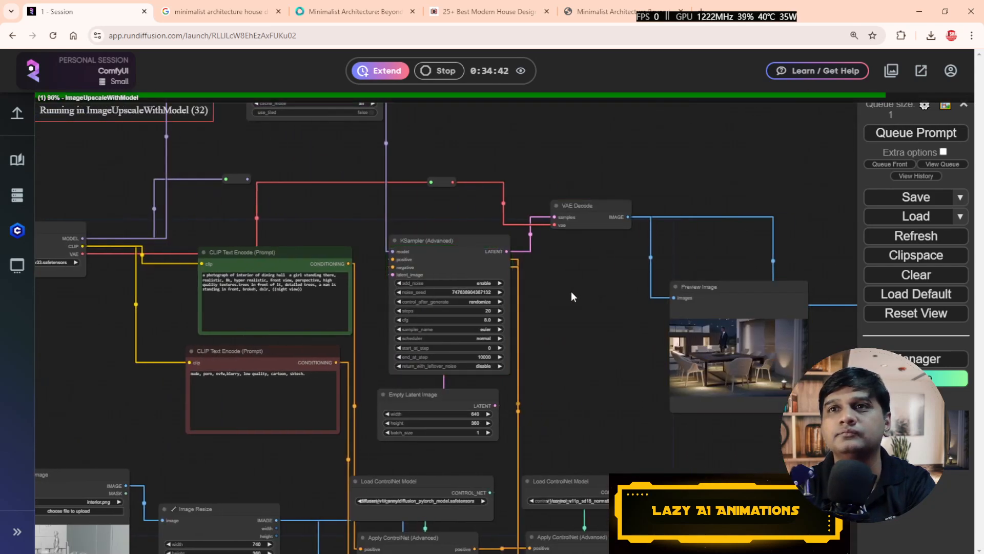
pyautogui.scroll(6, 722, 423)
pyautogui.moveTo(732, 423); pyautogui.dragTo(576, 479)
pyautogui.scroll(2, 622, 431)
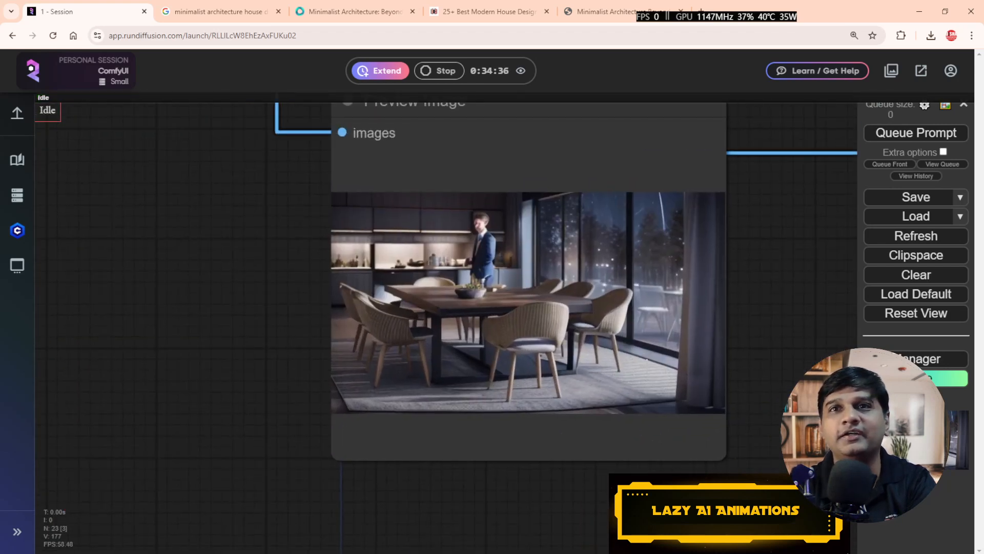
# Step: Inspect the upscaled dining hall image up close in the Preview Image node after Upscale Image, and compare it with the first preview
pyautogui.scroll(-7, 647, 365)
pyautogui.moveTo(738, 335); pyautogui.dragTo(291, 271)
pyautogui.scroll(3, 672, 350)
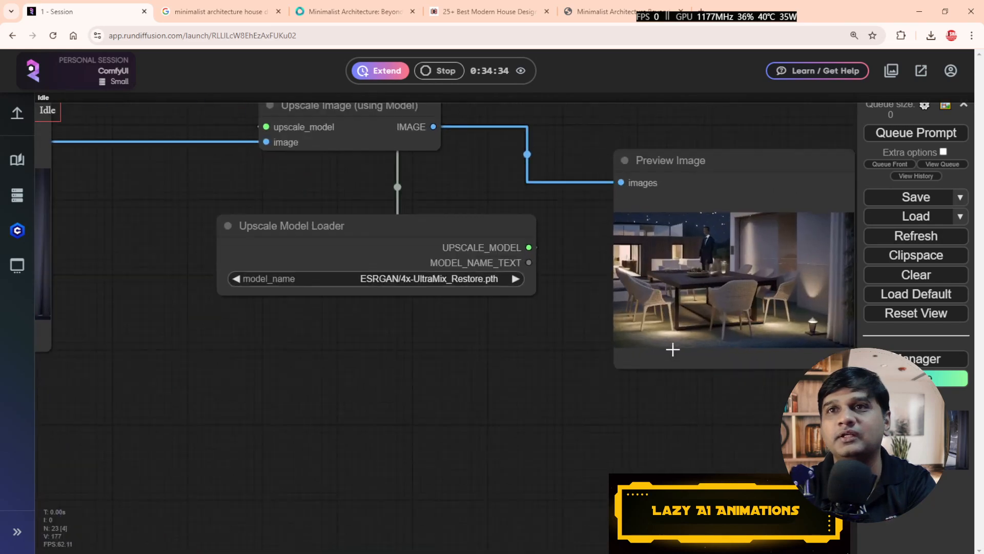
pyautogui.scroll(4, 672, 350)
pyautogui.moveTo(712, 393); pyautogui.dragTo(477, 441)
pyautogui.click(558, 318)
pyautogui.scroll(-3, 557, 327)
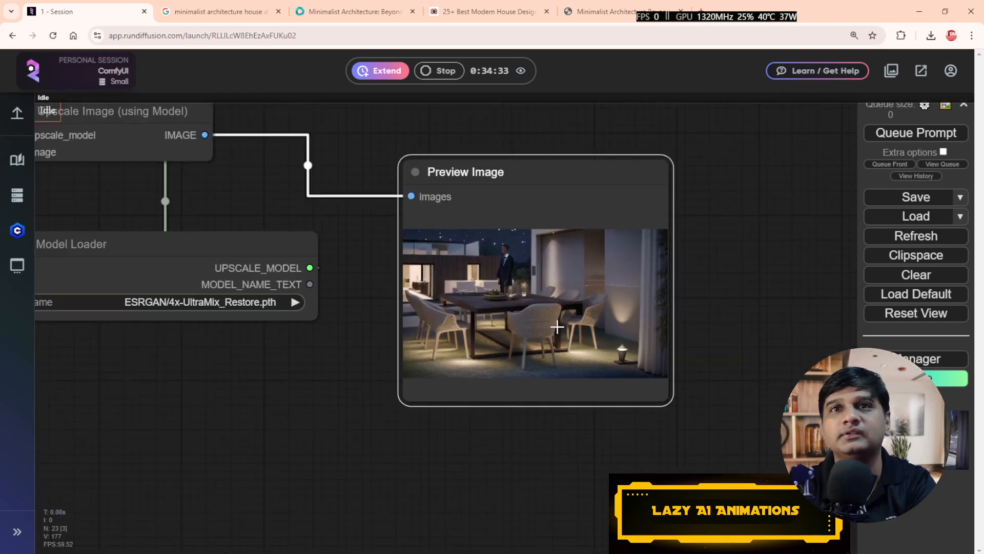
pyautogui.scroll(-3, 557, 326)
pyautogui.scroll(10, 559, 324)
pyautogui.scroll(-10, 560, 321)
pyautogui.moveTo(286, 400); pyautogui.dragTo(628, 420)
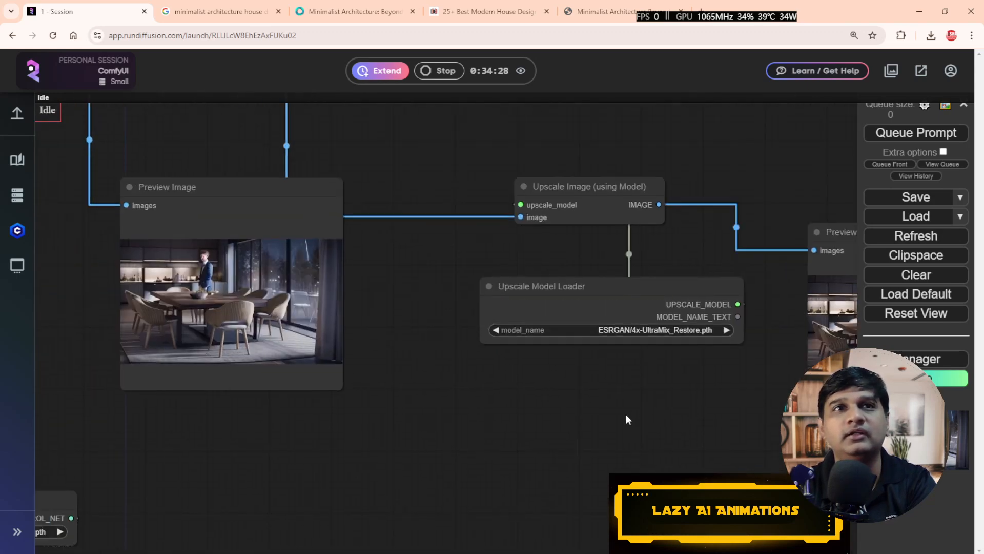
# Step: Examine the line drawing of the dining room in the preview below the Realistic Lineart node
pyautogui.scroll(-3, 626, 414)
pyautogui.moveTo(82, 359); pyautogui.dragTo(539, 370)
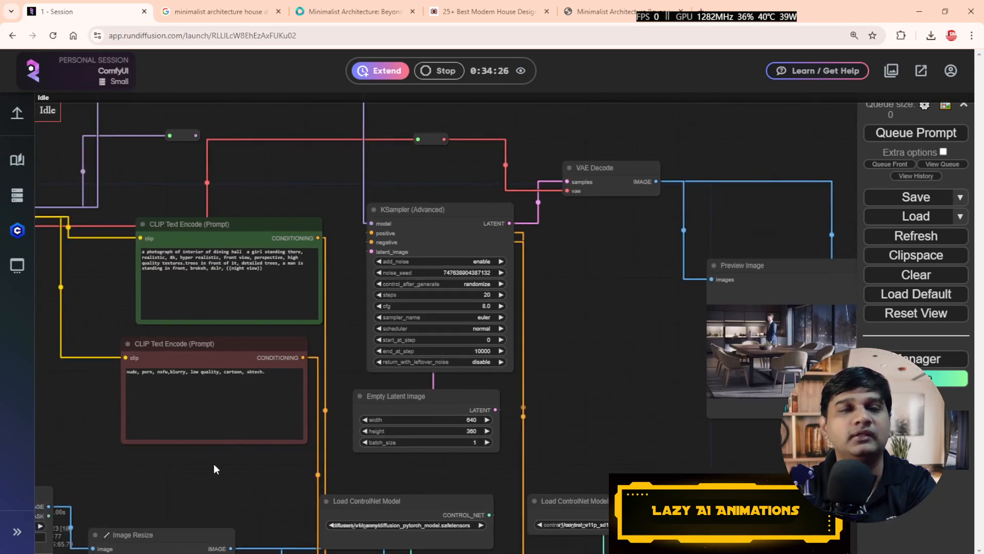
pyautogui.moveTo(214, 468); pyautogui.dragTo(488, 472)
pyautogui.scroll(3, 414, 322)
pyautogui.scroll(-6, 425, 331)
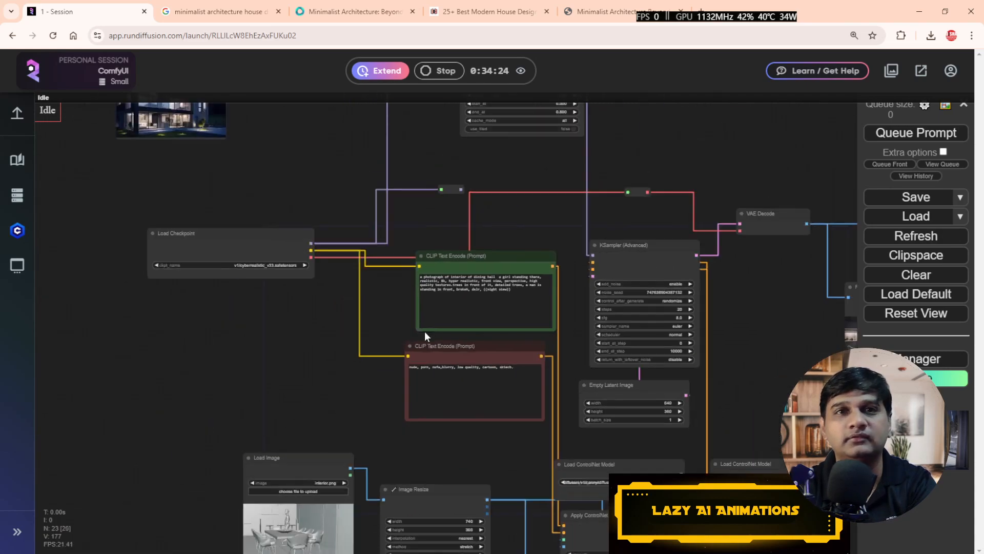
pyautogui.moveTo(737, 328); pyautogui.dragTo(618, 100)
pyautogui.scroll(12, 462, 458)
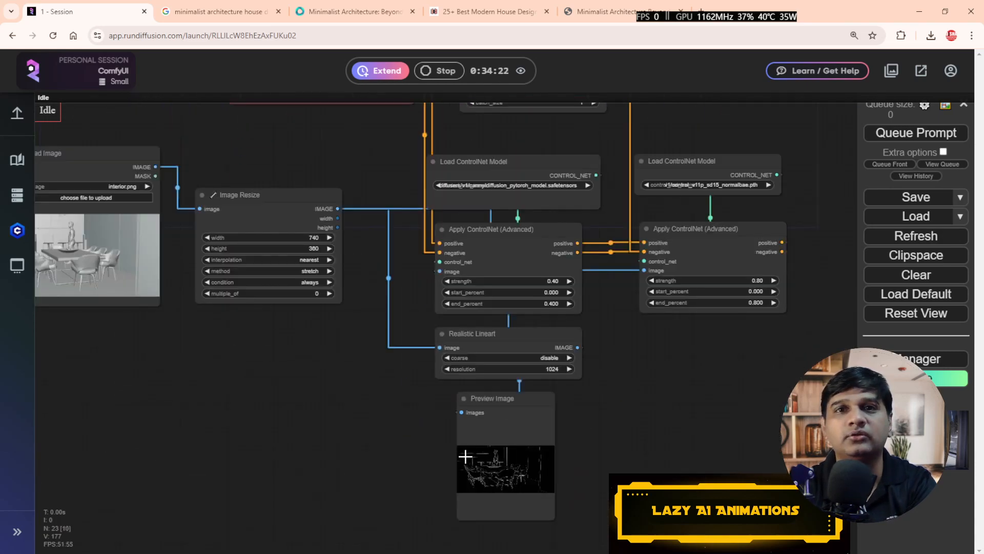
pyautogui.scroll(5, 478, 457)
pyautogui.moveTo(303, 406); pyautogui.dragTo(237, 243)
pyautogui.scroll(6, 524, 364)
pyautogui.scroll(-10, 518, 356)
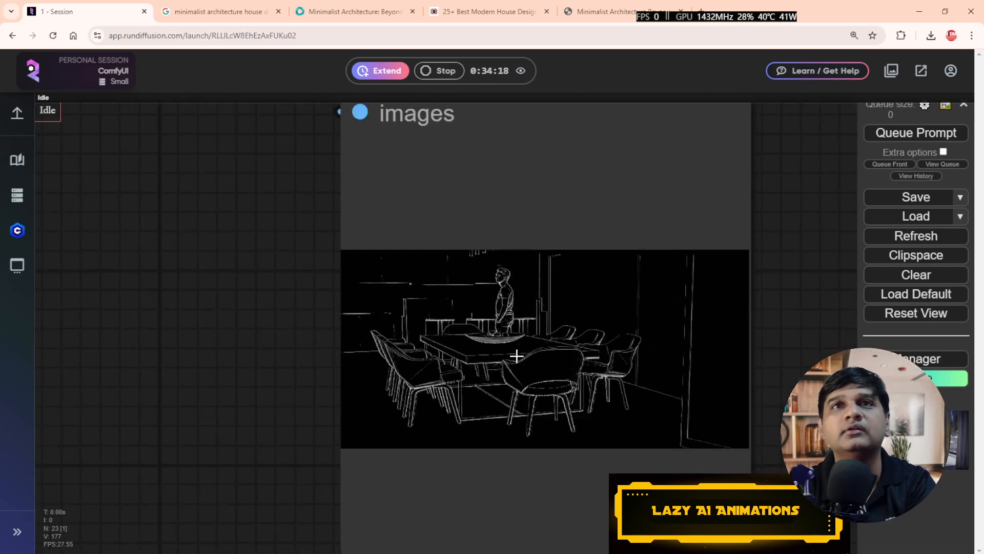
# Step: Remove "a girl standing there" from the positive prompt, close the gap after "dining hall", and queue a new generation
pyautogui.moveTo(668, 352); pyautogui.dragTo(732, 552)
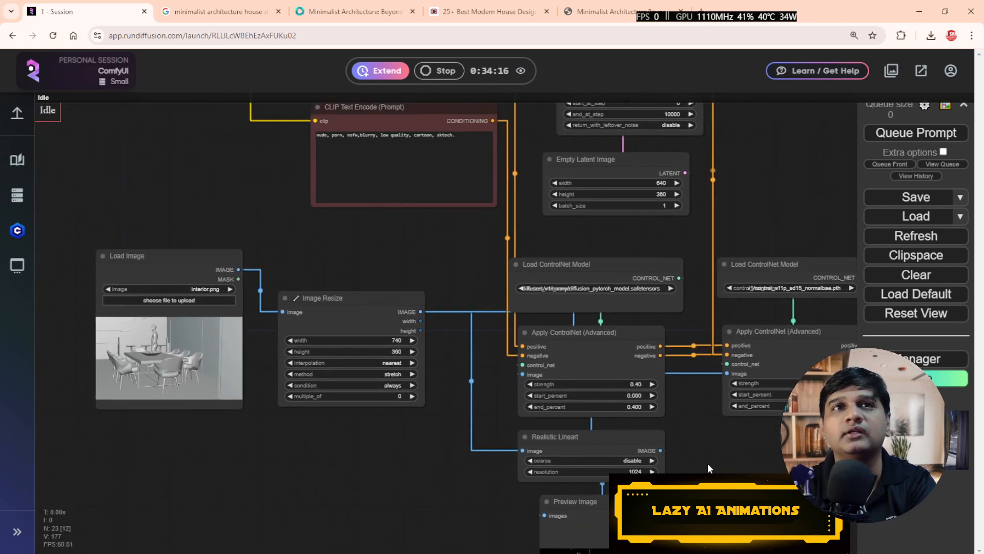
pyautogui.moveTo(367, 238); pyautogui.dragTo(442, 427)
pyautogui.scroll(9, 352, 241)
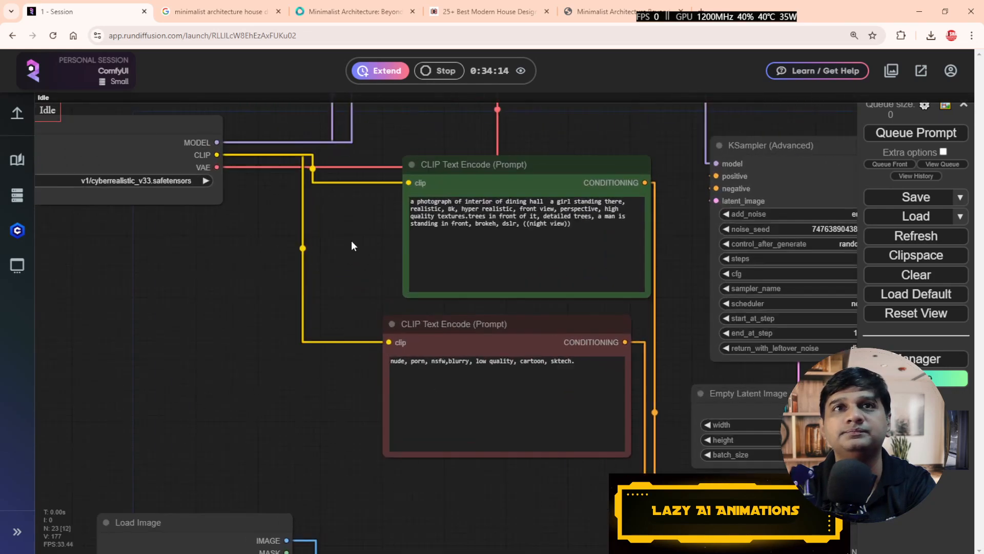
pyautogui.moveTo(351, 245); pyautogui.dragTo(248, 291)
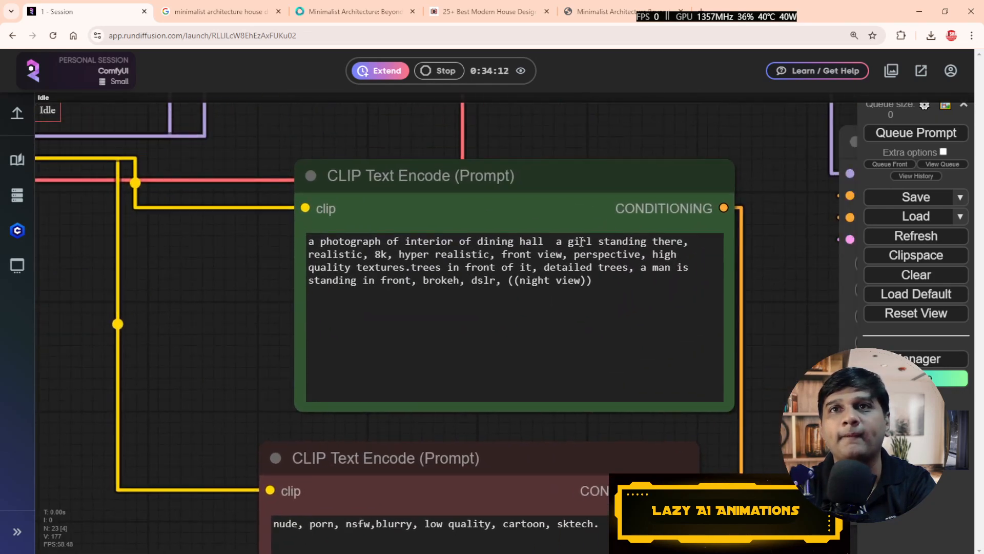
pyautogui.moveTo(554, 241); pyautogui.dragTo(677, 246)
pyautogui.press('BackSpace')
pyautogui.press('BackSpace')
pyautogui.press('BackSpace')
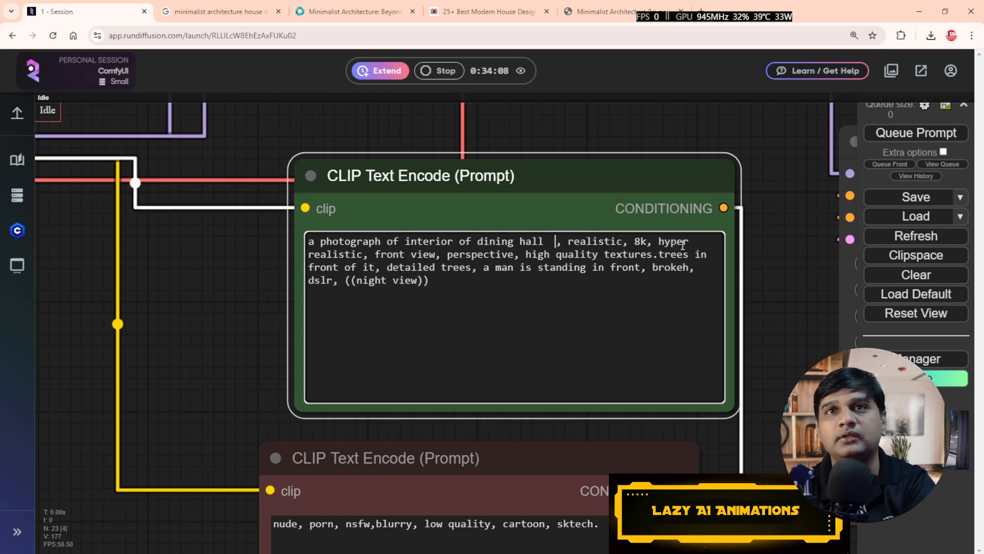
pyautogui.click(879, 133)
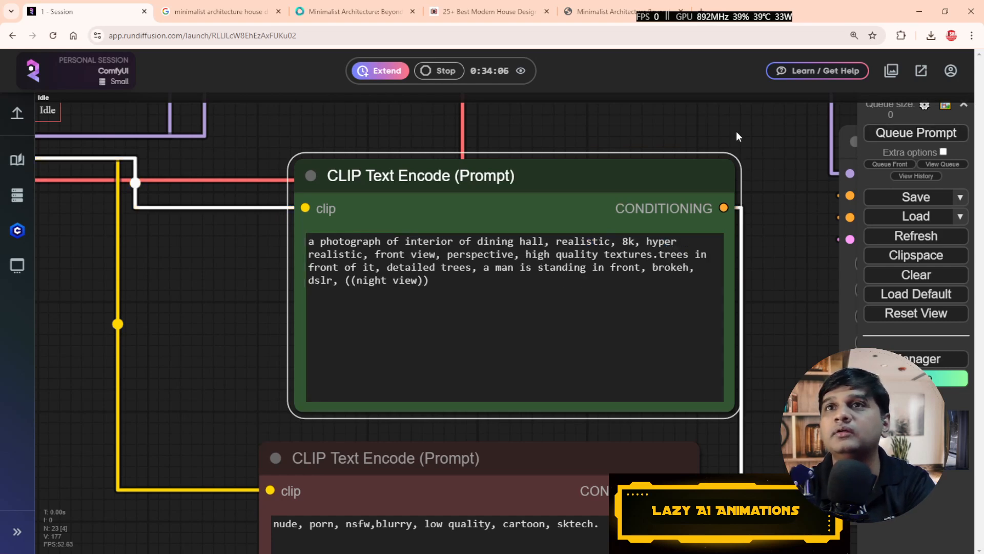
# Step: Examine the new dining hall image in the Preview Image node connected to VAE Decode
pyautogui.moveTo(747, 127); pyautogui.dragTo(579, 131)
pyautogui.scroll(-7, 520, 232)
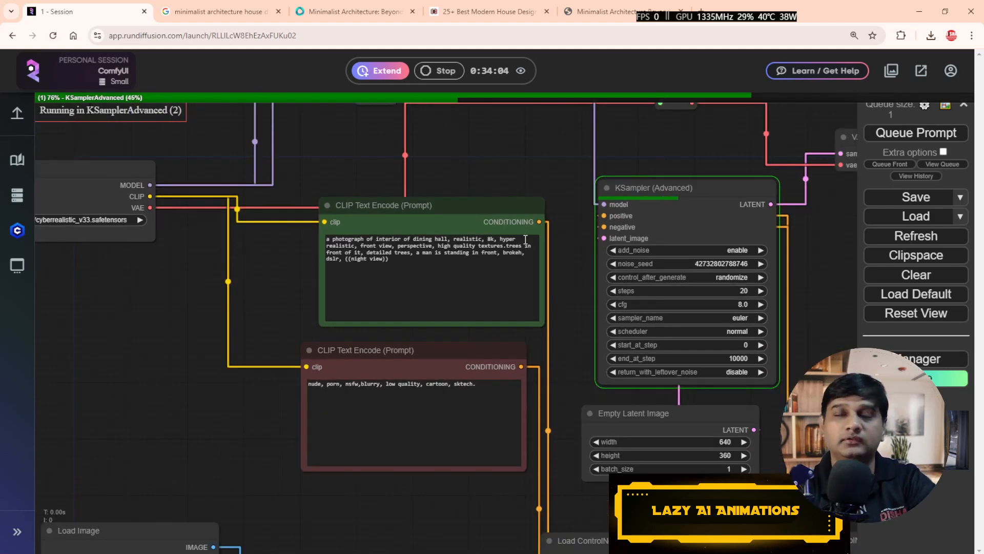
pyautogui.scroll(-2, 565, 238)
pyautogui.scroll(-4, 564, 236)
pyautogui.moveTo(765, 277); pyautogui.dragTo(532, 239)
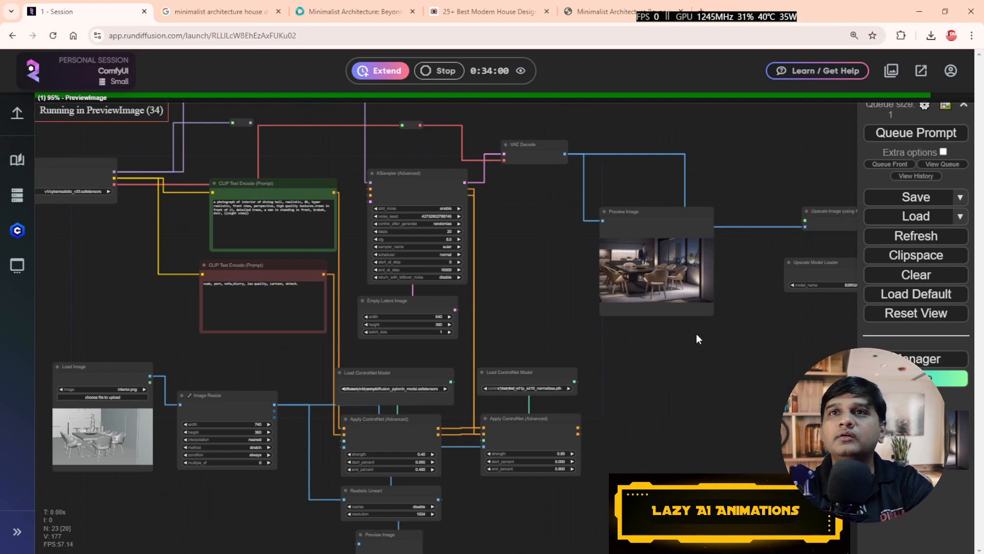
pyautogui.scroll(10, 694, 328)
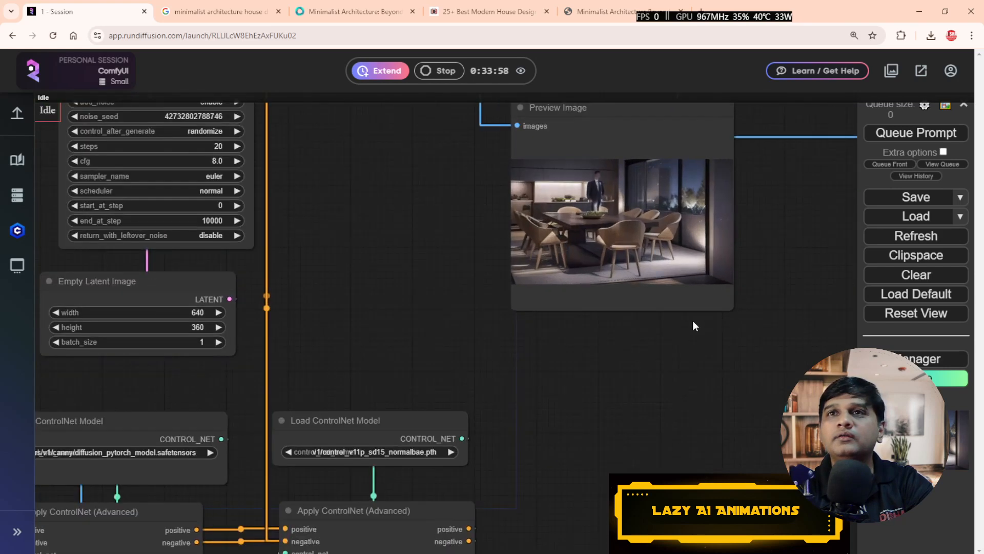
pyautogui.scroll(5, 731, 324)
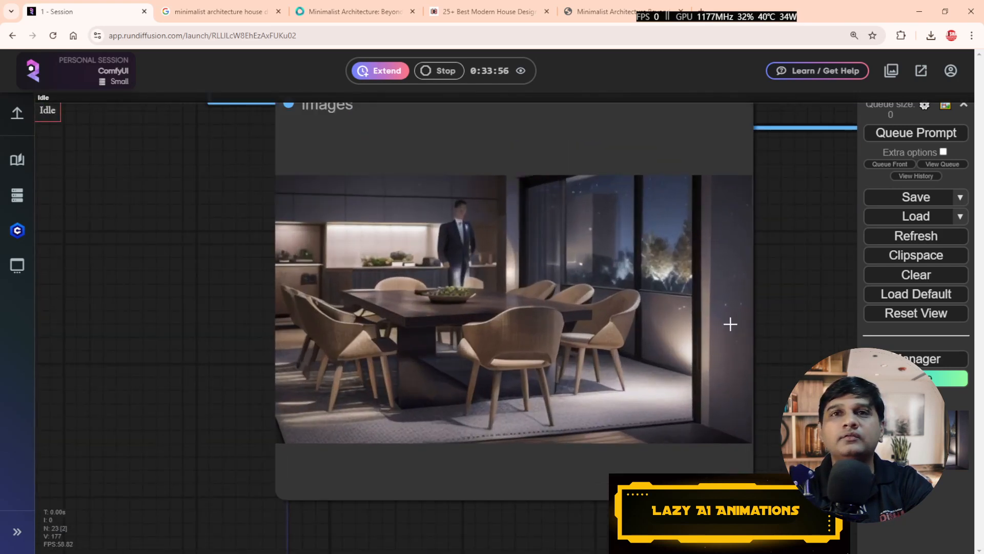
# Step: Inspect the upscaled version of the new dining hall image in the last Preview Image node
pyautogui.scroll(-4, 729, 325)
pyautogui.moveTo(777, 302); pyautogui.dragTo(339, 303)
pyautogui.scroll(-3, 569, 386)
pyautogui.moveTo(643, 408); pyautogui.dragTo(293, 376)
pyautogui.scroll(9, 539, 347)
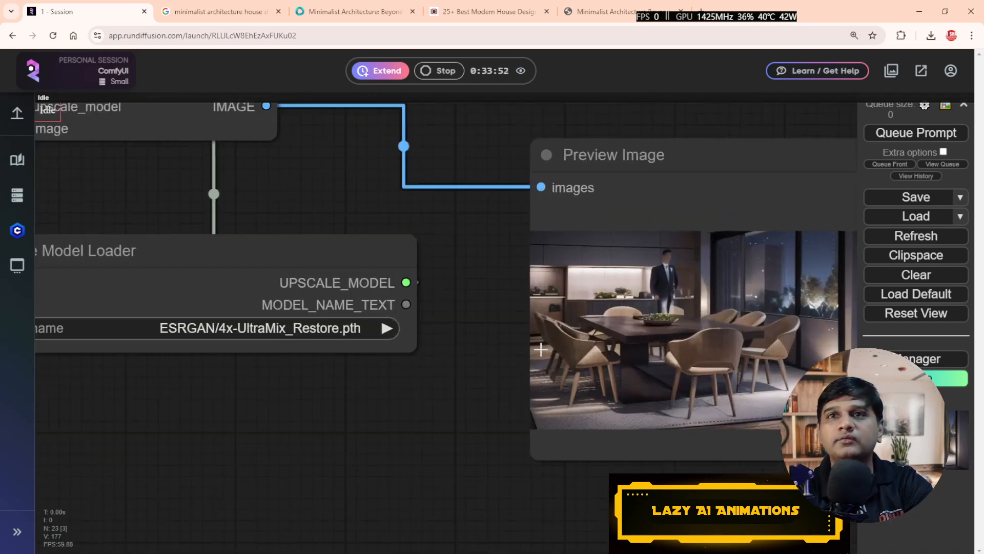
pyautogui.moveTo(541, 277); pyautogui.dragTo(407, 296)
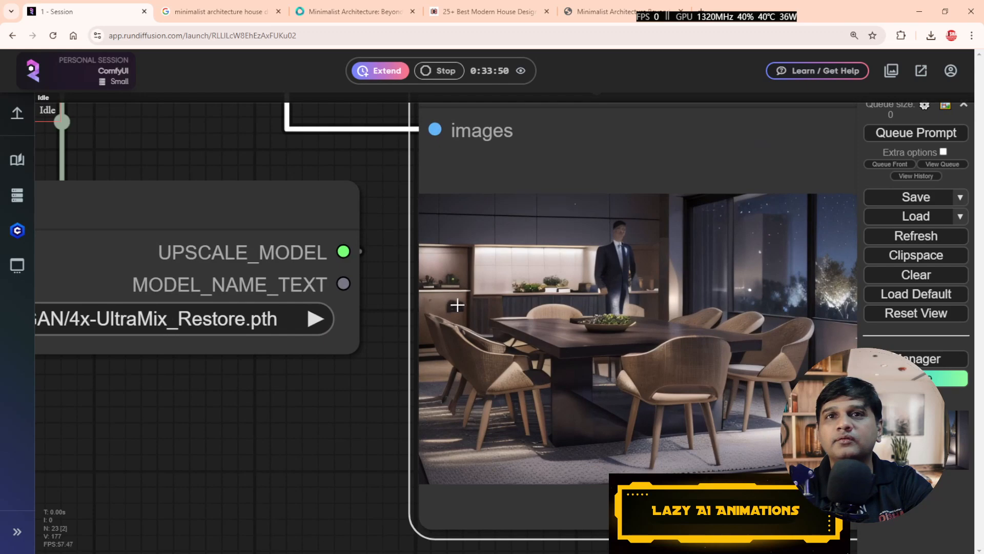
pyautogui.scroll(-3, 441, 345)
pyautogui.scroll(-3, 441, 344)
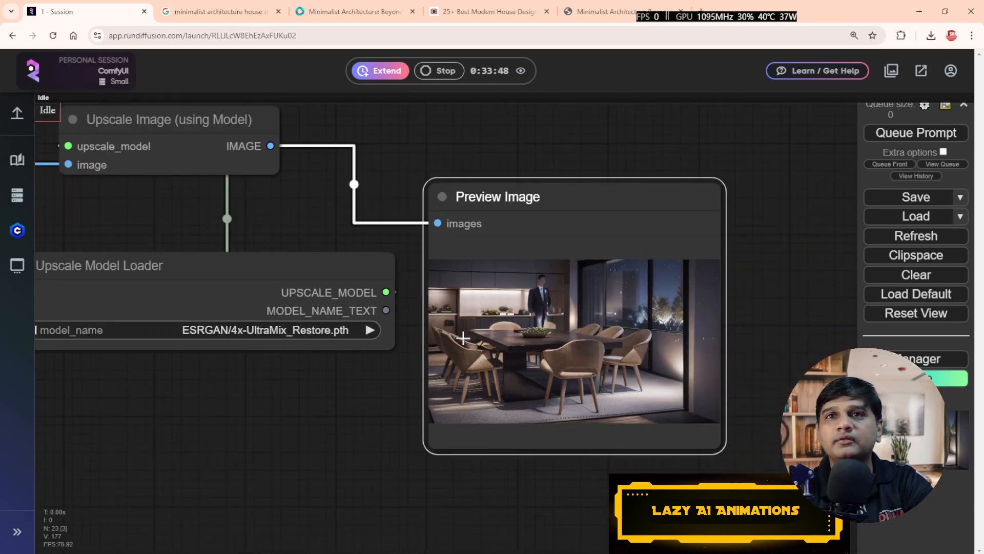
pyautogui.moveTo(236, 402)
pyautogui.mouseDown()
pyautogui.moveTo(330, 405)
pyautogui.moveTo(228, 398)
pyautogui.mouseUp()
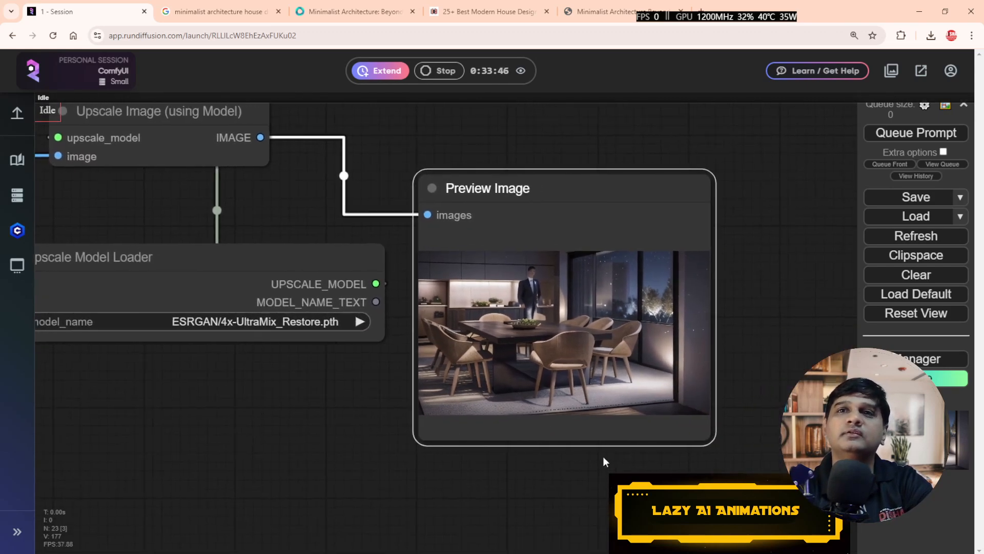
pyautogui.scroll(3, 608, 459)
pyautogui.moveTo(611, 456); pyautogui.dragTo(608, 501)
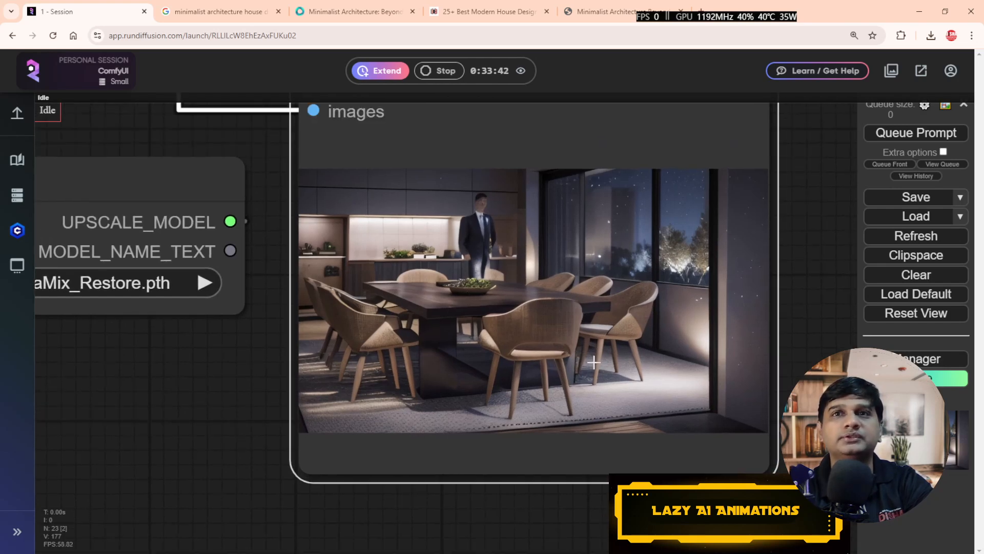
# Step: Examine the source picture interior.png in the Load Image node for comparison with the generated render
pyautogui.scroll(-10, 502, 404)
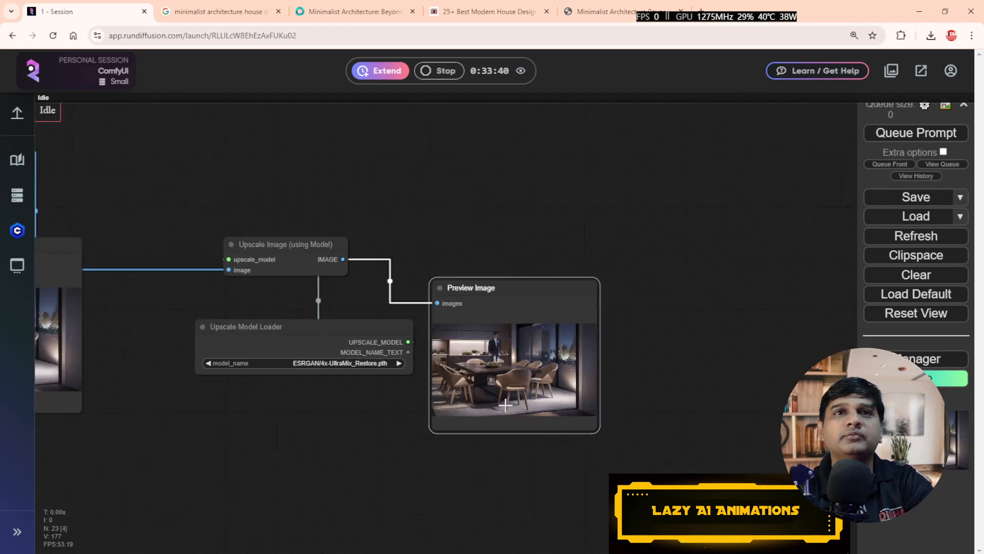
pyautogui.moveTo(289, 432)
pyautogui.mouseDown()
pyautogui.moveTo(706, 322)
pyautogui.moveTo(790, 276)
pyautogui.mouseUp()
pyautogui.moveTo(234, 477); pyautogui.dragTo(507, 489)
pyautogui.scroll(9, 246, 431)
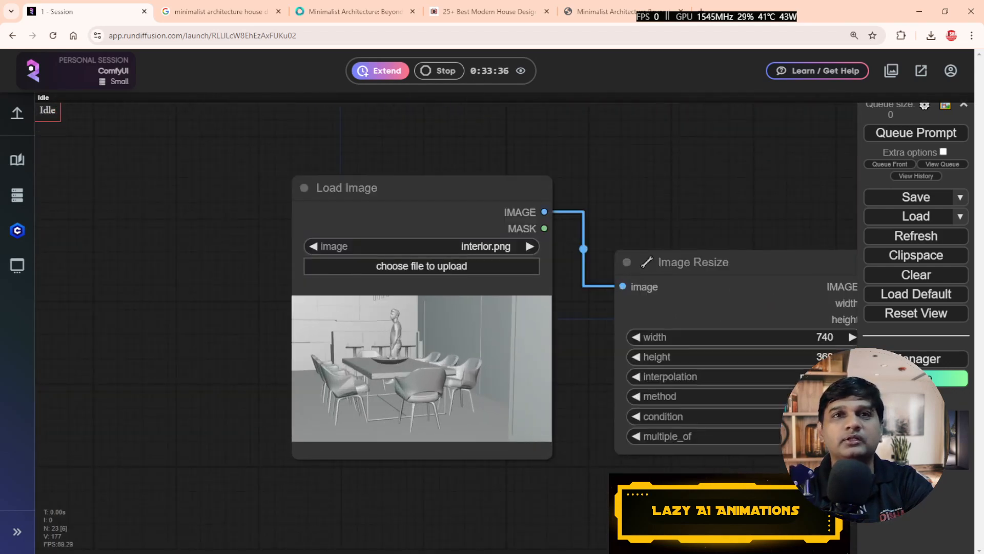
# Step: Review the node graph from the interior.png source through the ControlNet nodes up to the night house style reference
pyautogui.moveTo(743, 493); pyautogui.dragTo(434, 477)
pyautogui.scroll(-7, 436, 474)
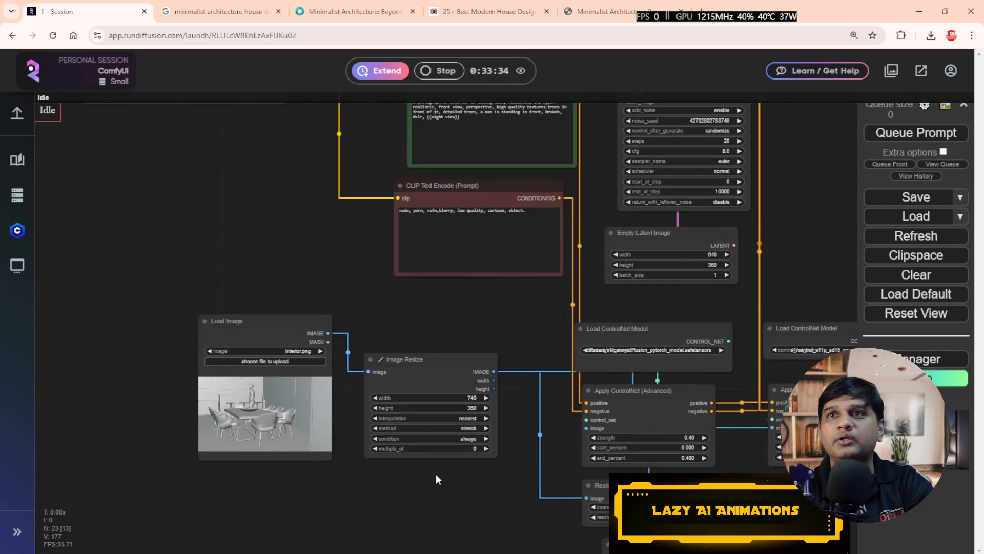
pyautogui.moveTo(753, 259); pyautogui.dragTo(494, 285)
pyautogui.scroll(6, 559, 390)
pyautogui.moveTo(663, 389); pyautogui.dragTo(607, 479)
pyautogui.scroll(-3, 607, 477)
pyautogui.scroll(-5, 607, 455)
pyautogui.moveTo(164, 299); pyautogui.dragTo(398, 301)
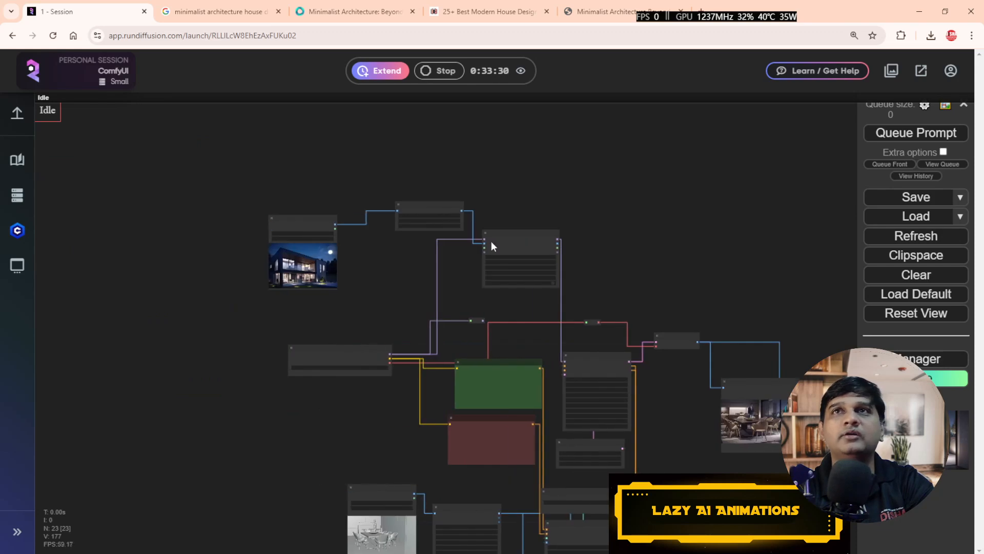
# Step: Switch to the Google Images results and search for "modern villa dining room"
pyautogui.click(241, 12)
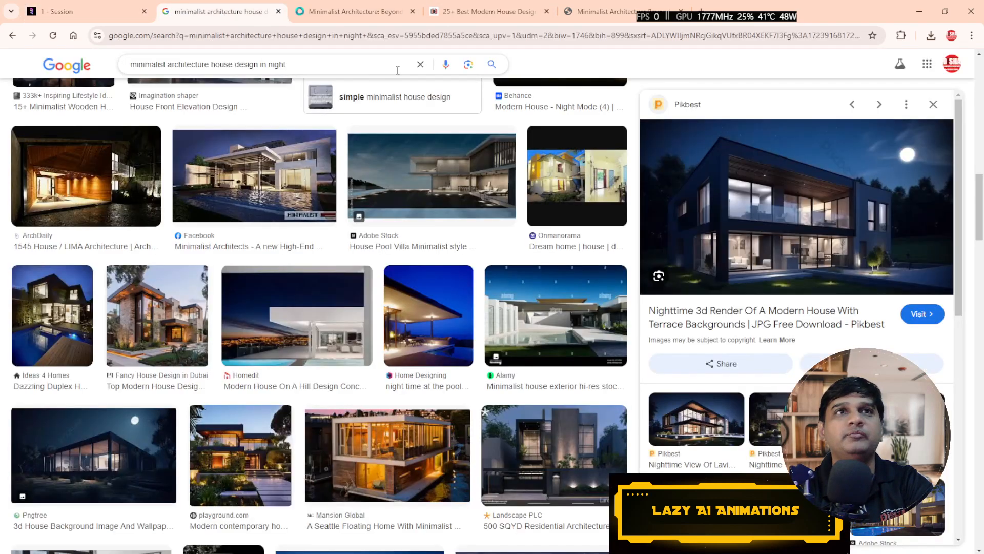
pyautogui.click(351, 65)
pyautogui.click(417, 65)
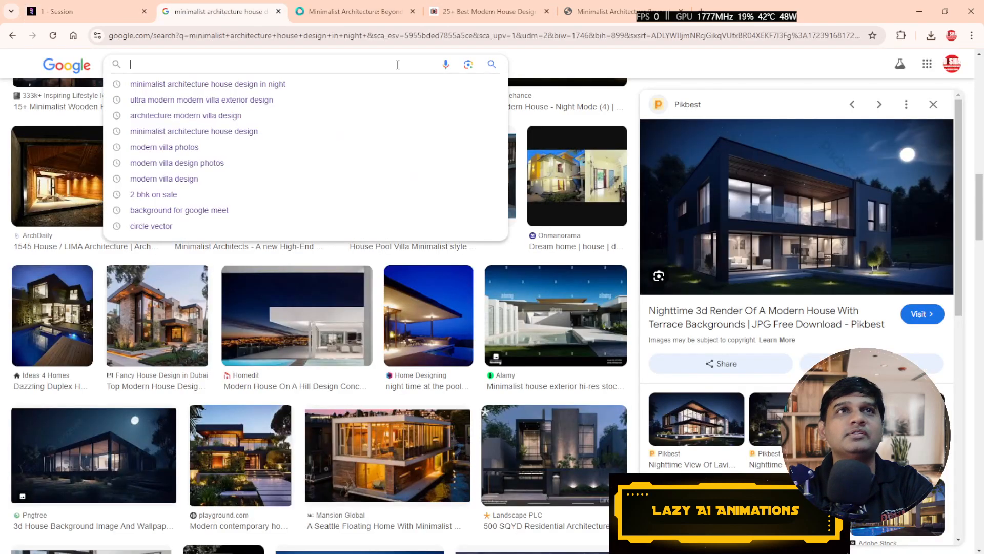
pyautogui.write('mode')
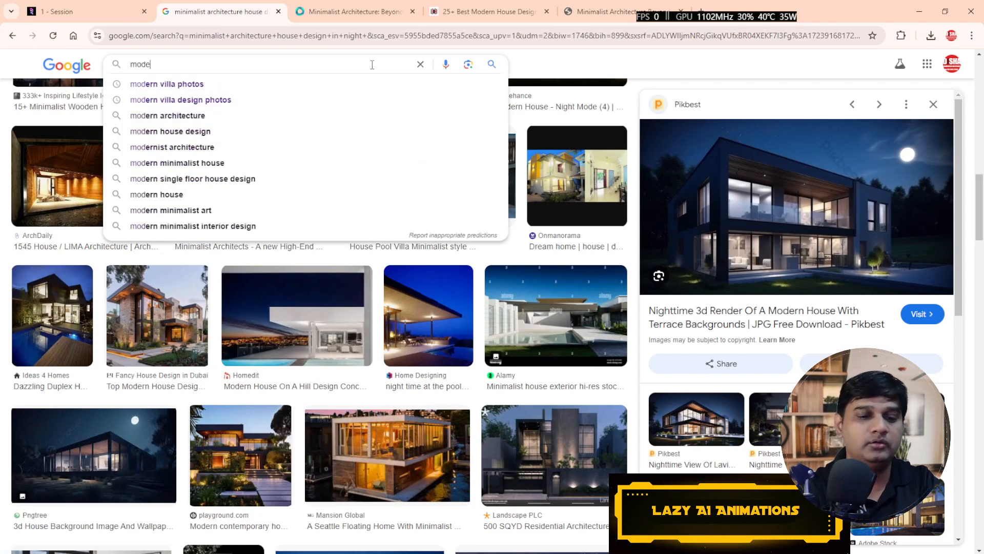
pyautogui.write('rn vil')
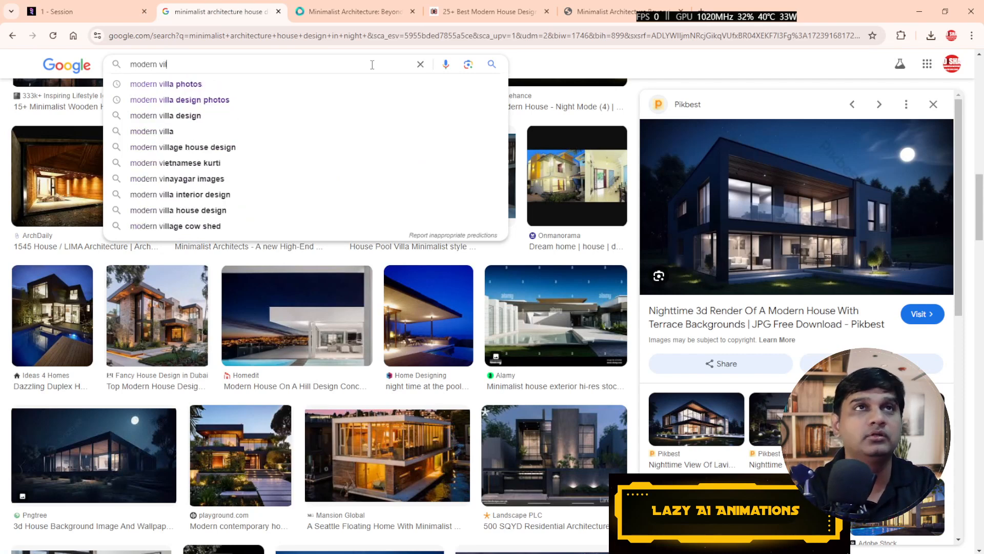
pyautogui.write('la dibing')
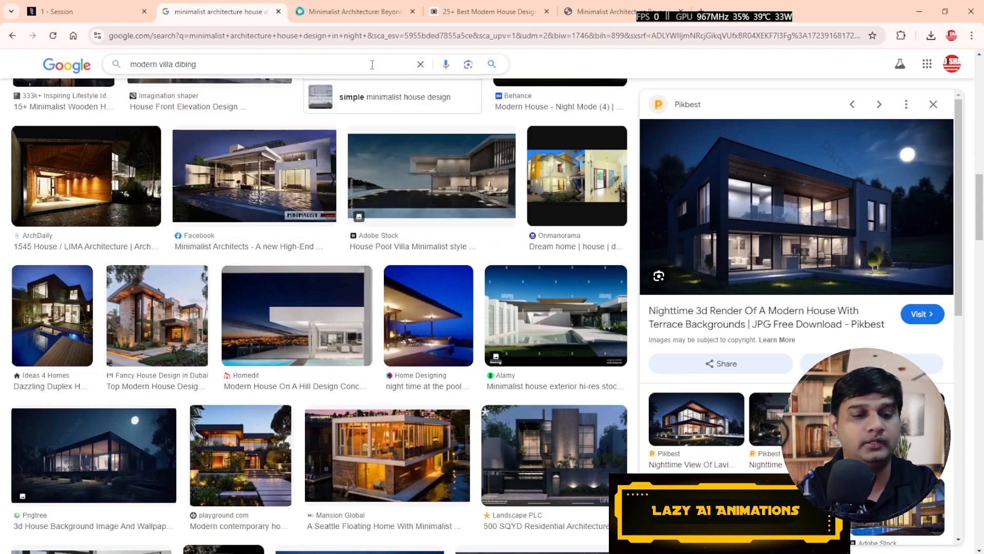
pyautogui.press('BackSpace')
pyautogui.write('ning ')
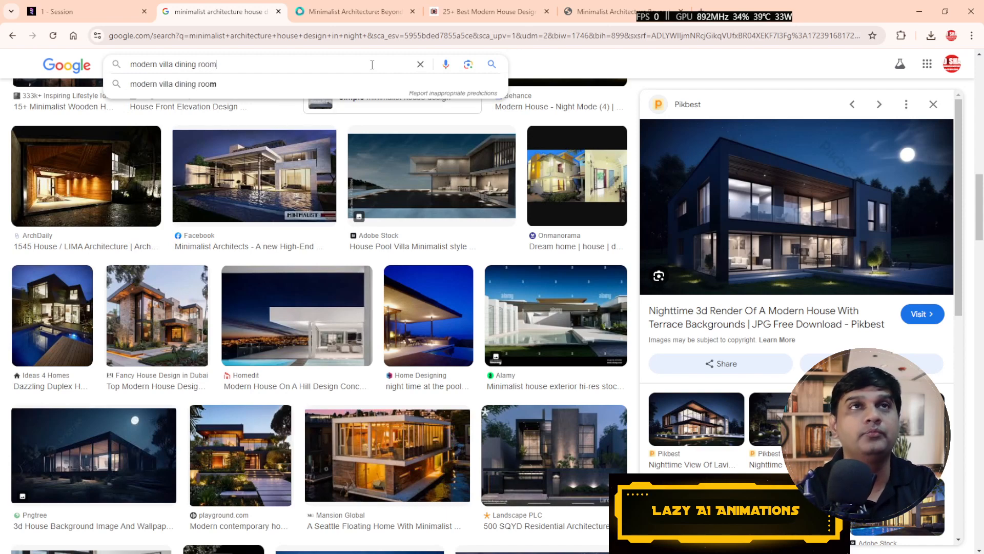
pyautogui.write('room')
pyautogui.press('Return')
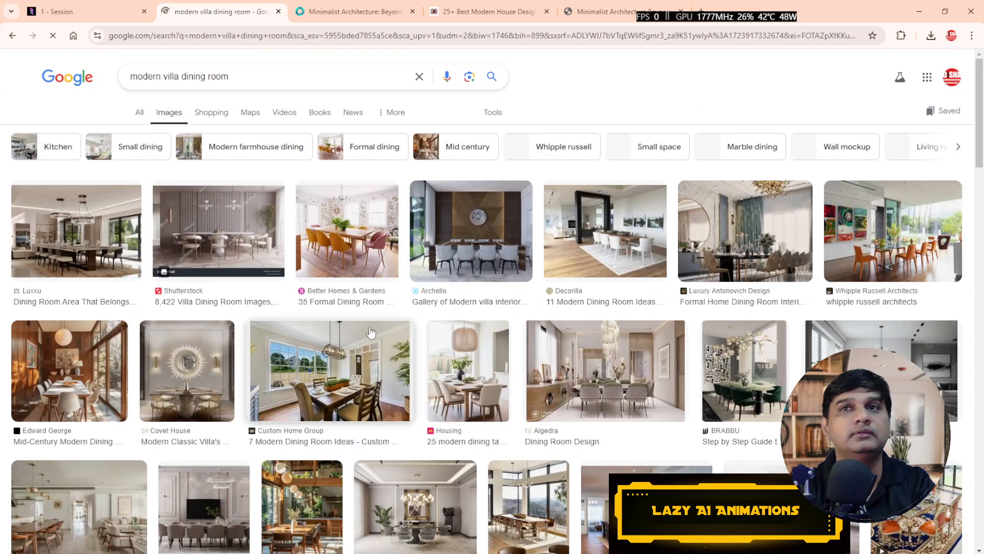
# Step: Browse the dining room images and open the Vecteezy minimal modern home result in the larger preview
pyautogui.scroll(-5, 577, 338)
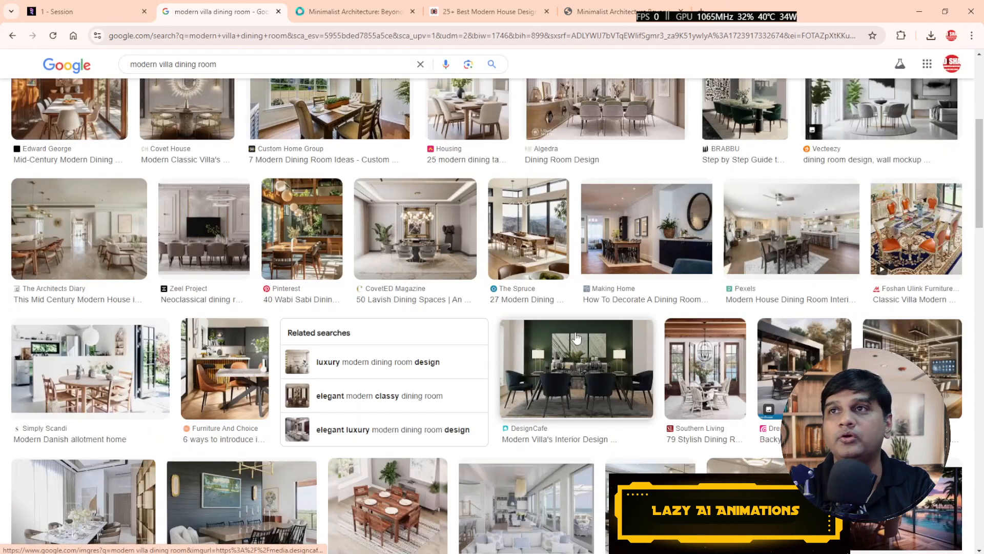
pyautogui.scroll(3, 908, 261)
pyautogui.click(908, 262)
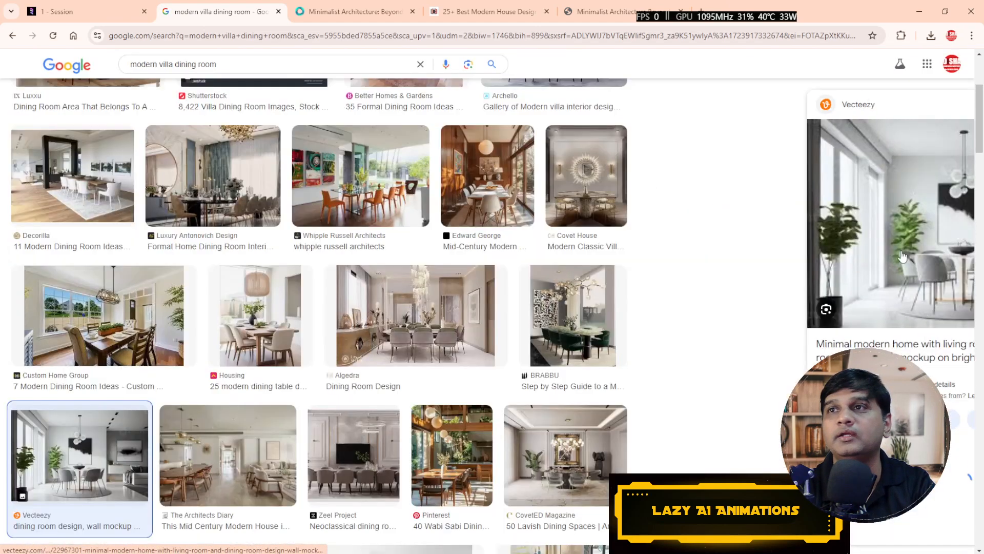
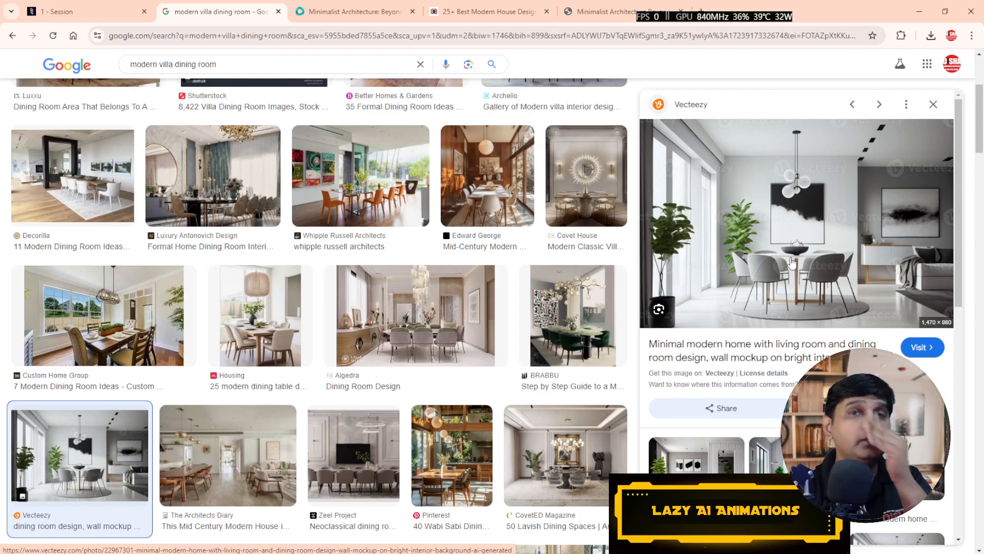
# Step: Capture the previewed Vecteezy dining room picture with Snipping Tool and save it to the Desktop as dining.PNG
pyautogui.hotkey('alt', 'Tab')
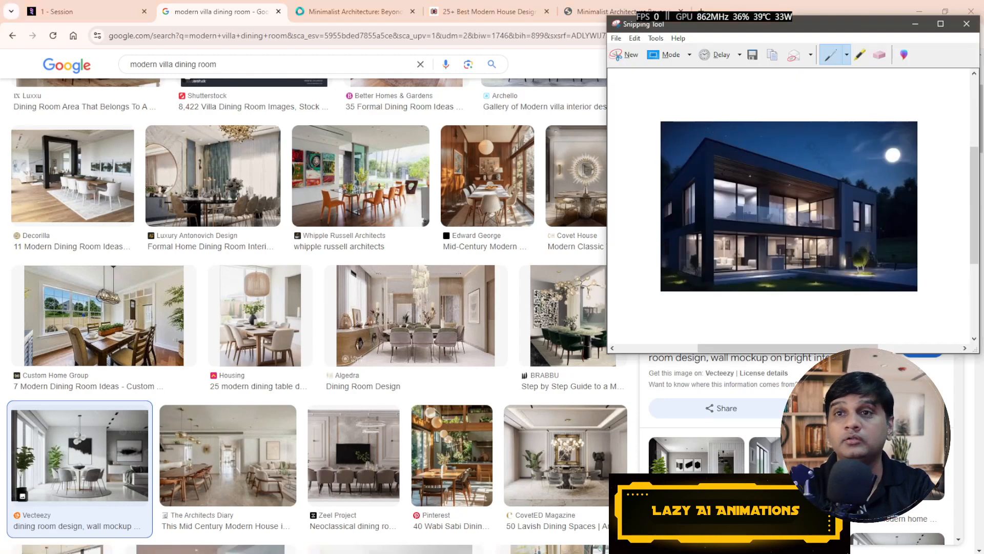
pyautogui.click(620, 59)
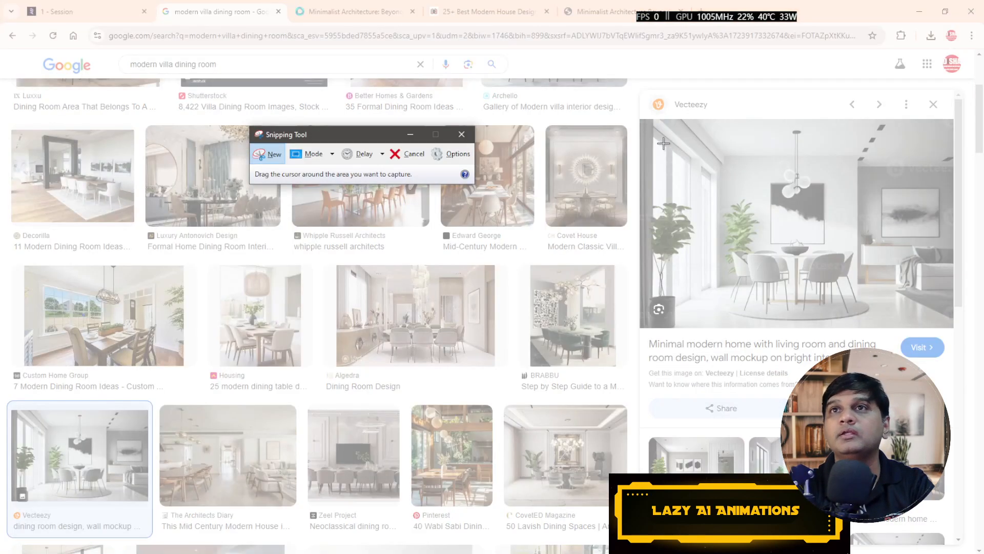
pyautogui.moveTo(660, 141); pyautogui.dragTo(939, 317)
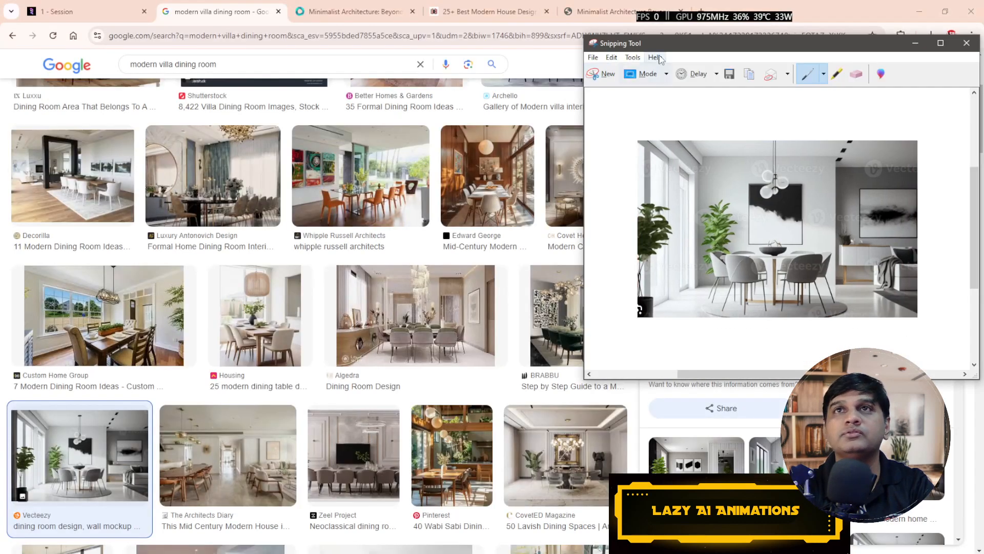
pyautogui.click(593, 57)
pyautogui.click(617, 87)
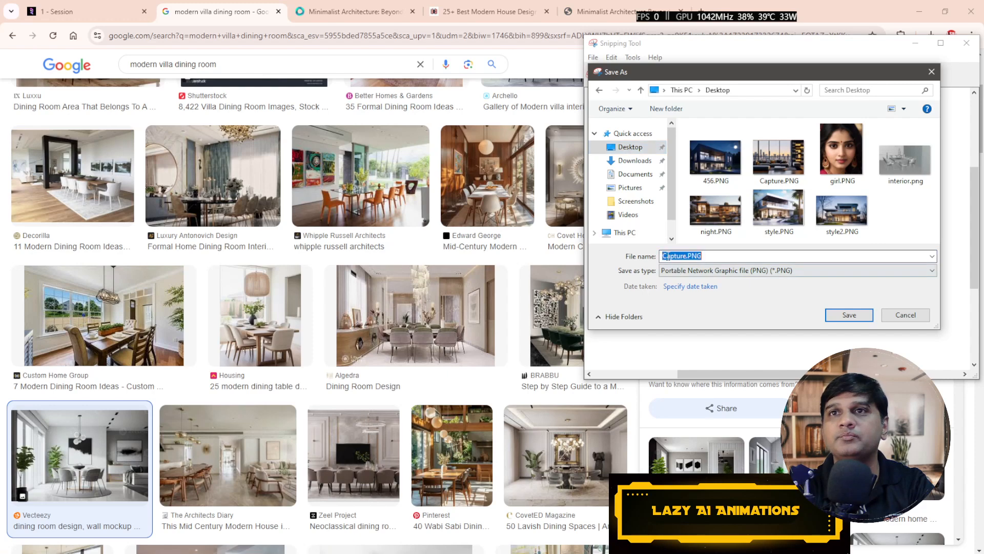
pyautogui.write('di')
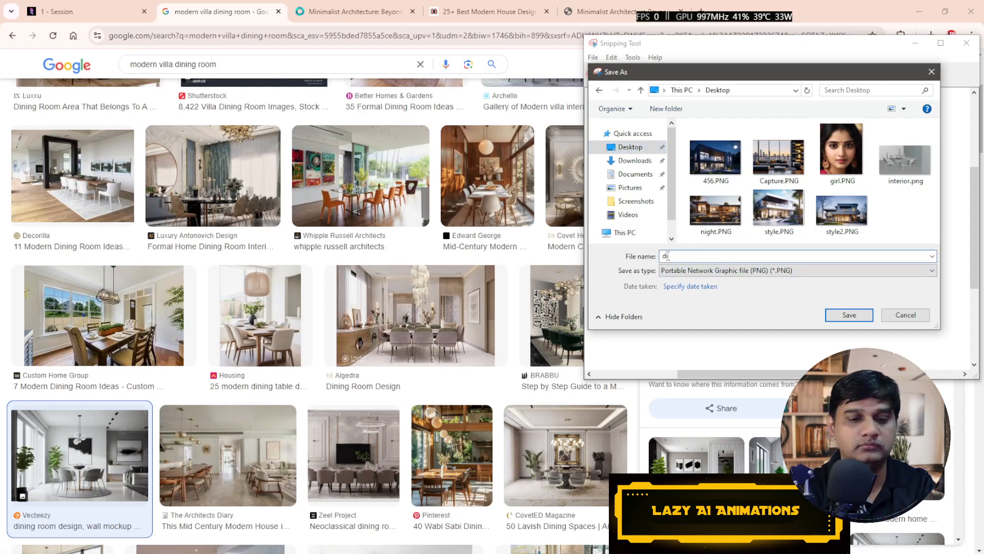
pyautogui.press('Return')
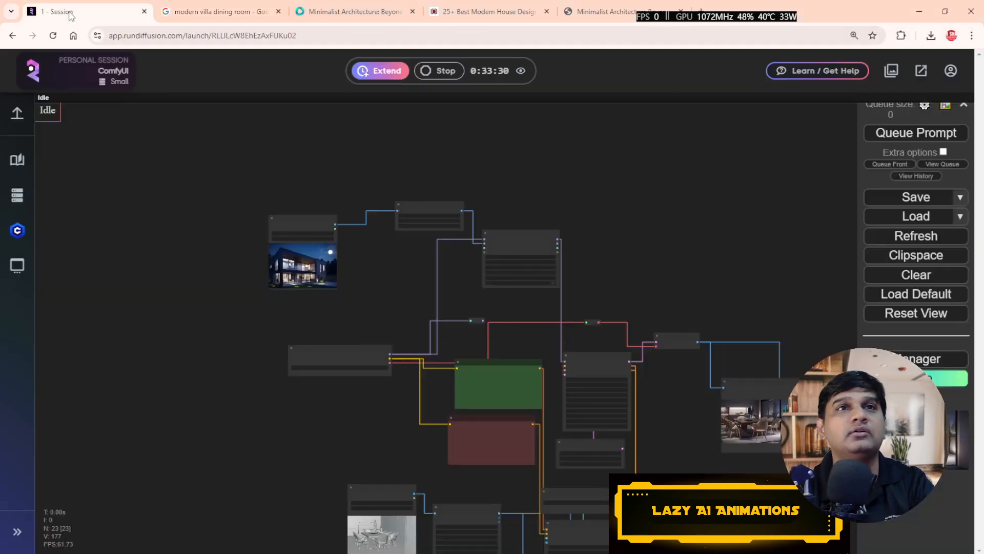
# Step: Return to the ComfyUI session and load dining.PNG from the Desktop as the style reference feeding Prep Image For ClipVision
pyautogui.click(61, 12)
pyautogui.scroll(2, 307, 264)
pyautogui.scroll(5, 307, 264)
pyautogui.click(300, 193)
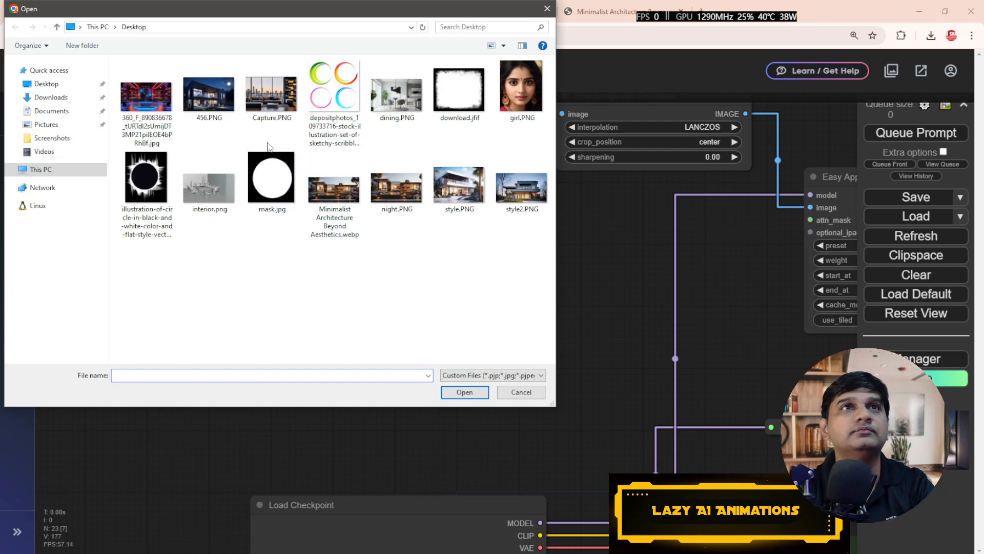
pyautogui.click(48, 85)
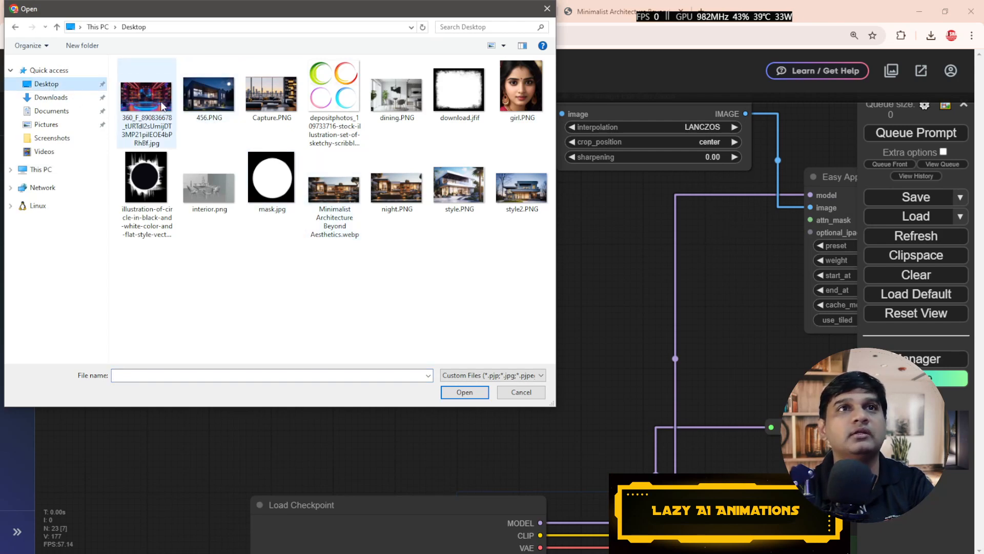
pyautogui.doubleClick(208, 94)
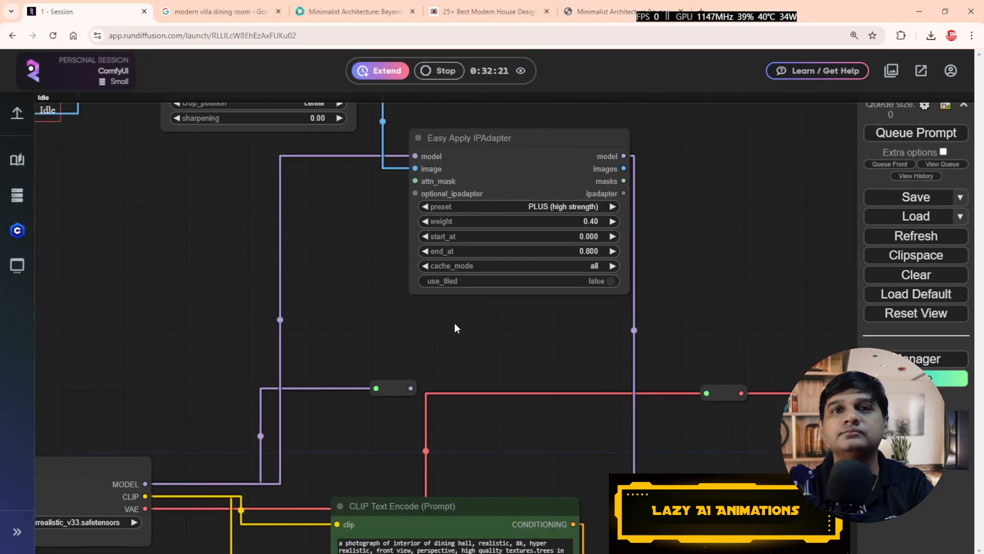
# Step: Remove "((night view))" from the end of the positive prompt
pyautogui.scroll(-4, 454, 322)
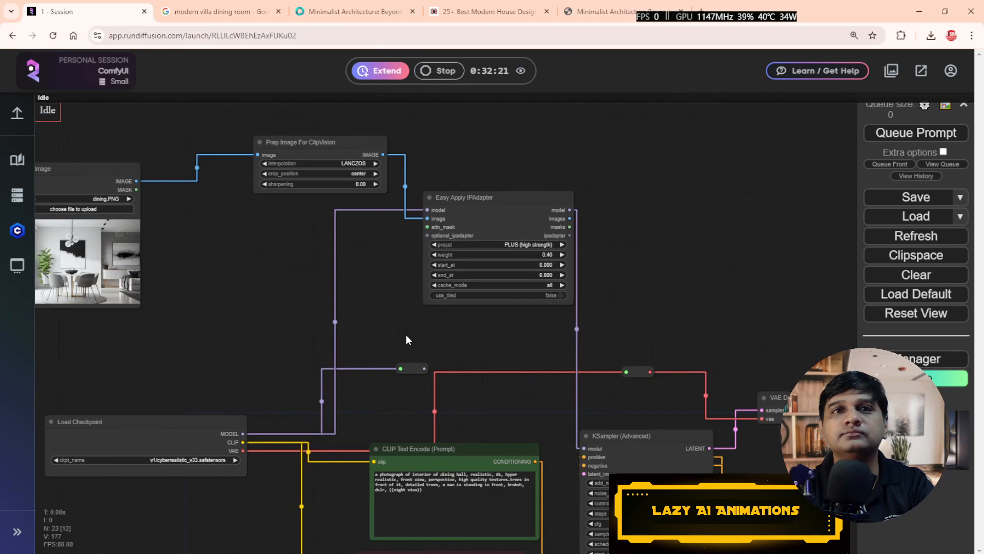
pyautogui.moveTo(407, 334); pyautogui.dragTo(417, 159)
pyautogui.scroll(6, 363, 314)
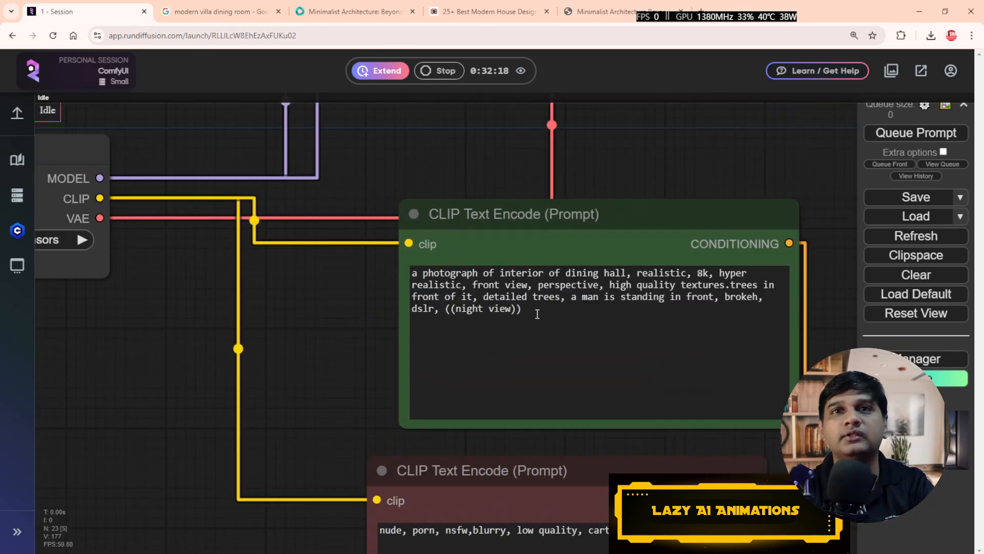
pyautogui.moveTo(537, 314); pyautogui.dragTo(451, 309)
pyautogui.press('BackSpace')
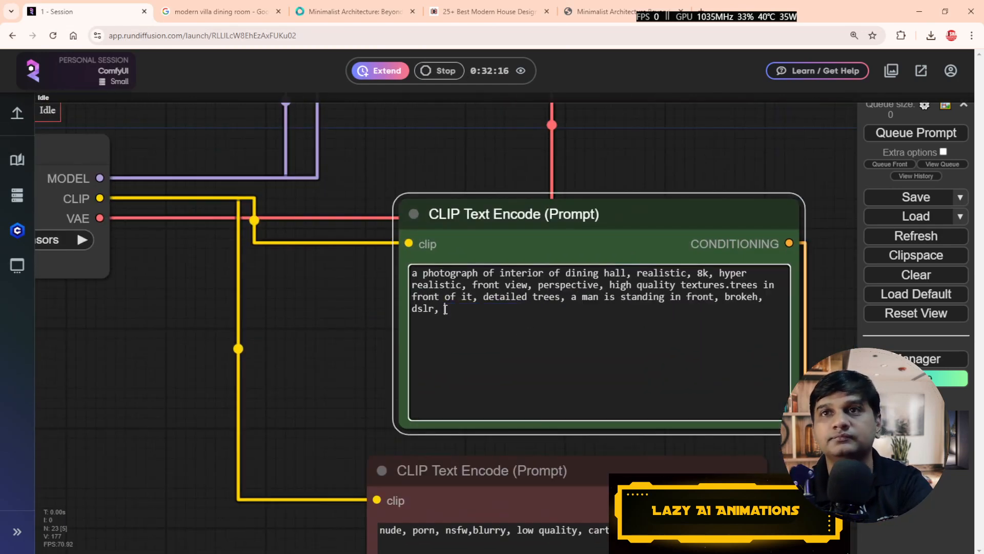
# Step: Queue a generation with the new style reference and examine the result in the Preview Image node connected to VAE Decode
pyautogui.moveTo(720, 171); pyautogui.dragTo(372, 259)
pyautogui.scroll(-10, 318, 306)
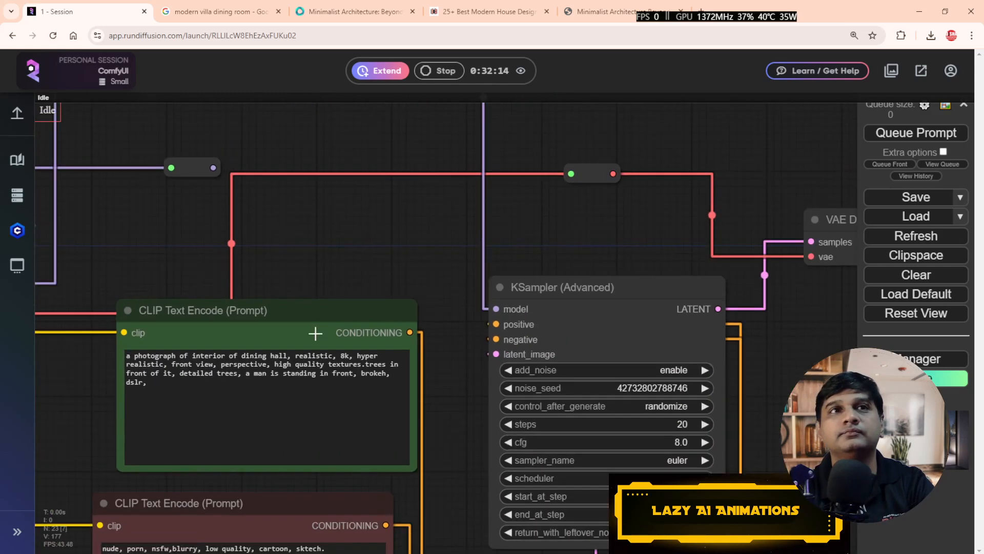
pyautogui.moveTo(213, 383); pyautogui.dragTo(89, 371)
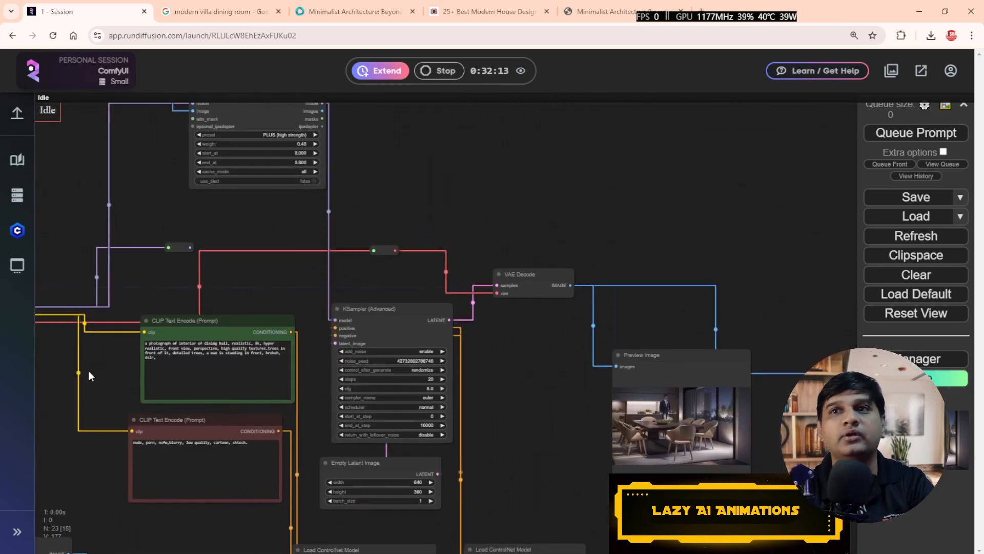
pyautogui.moveTo(525, 417); pyautogui.dragTo(401, 254)
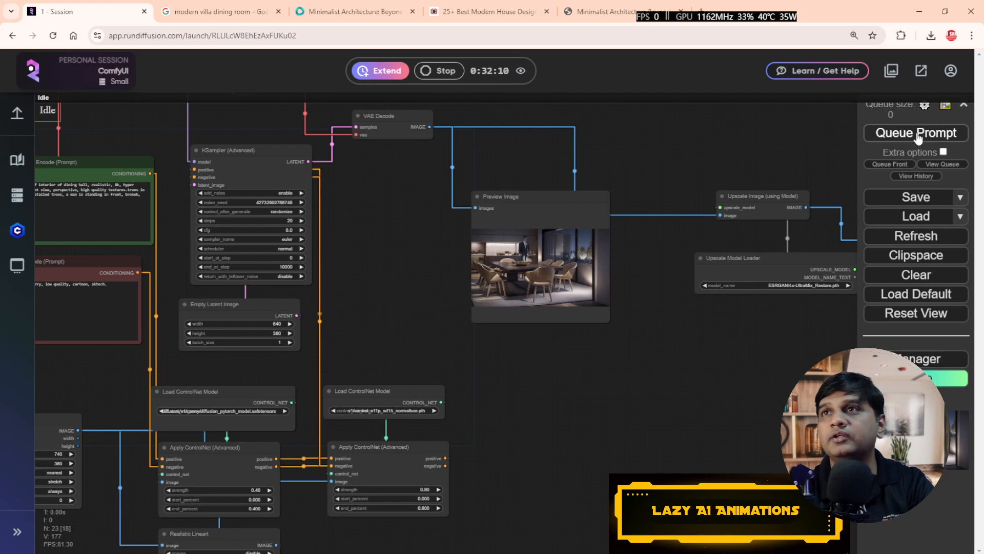
pyautogui.click(917, 136)
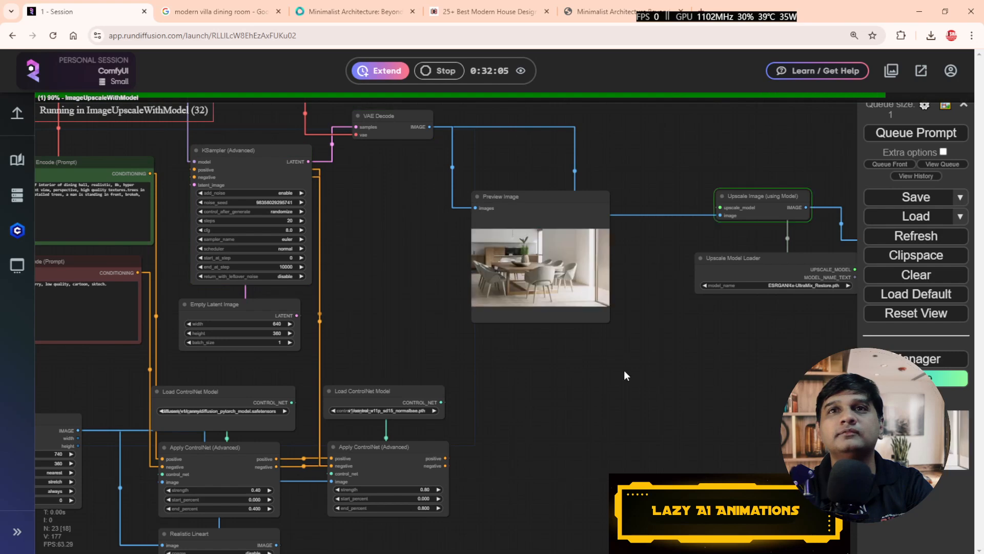
pyautogui.scroll(5, 644, 377)
pyautogui.scroll(-4, 675, 433)
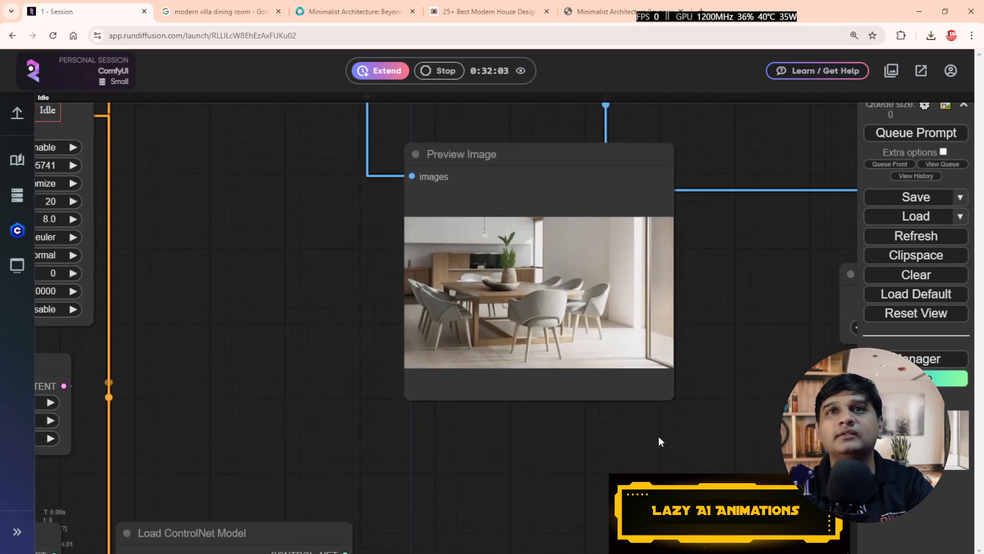
pyautogui.scroll(3, 630, 401)
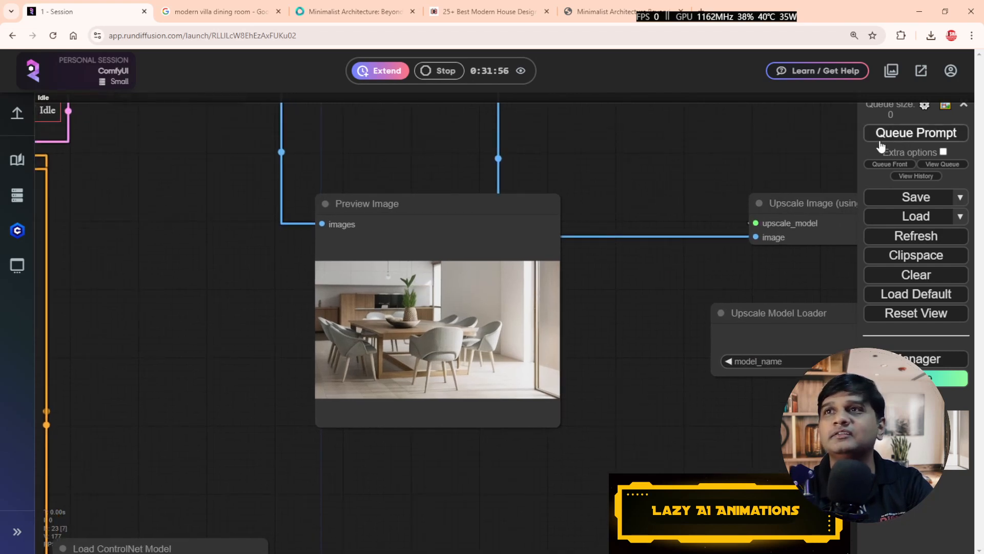
# Step: Generate two more variations of the dining room, inspecting the preview between the runs
pyautogui.click(892, 143)
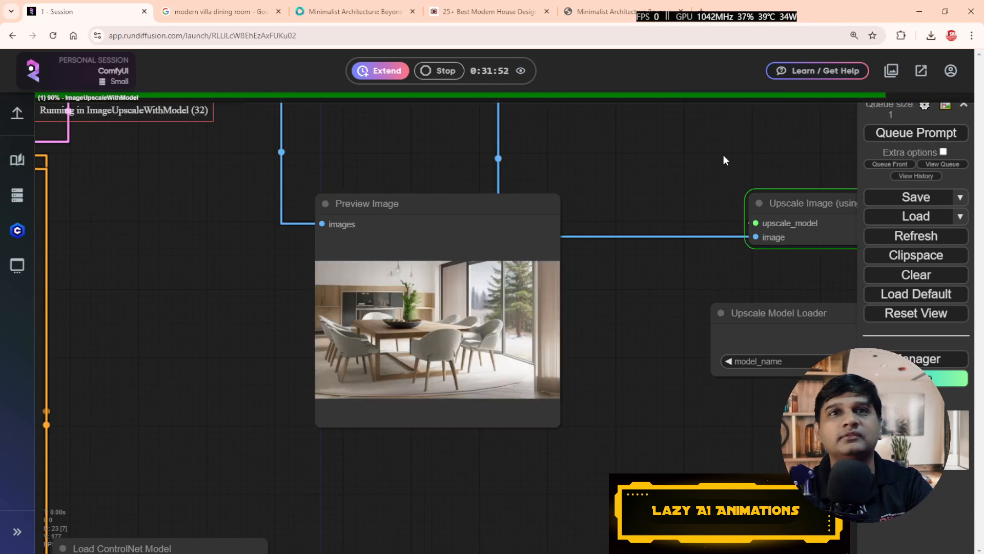
pyautogui.scroll(2, 615, 327)
pyautogui.moveTo(602, 295); pyautogui.dragTo(673, 319)
pyautogui.click(883, 134)
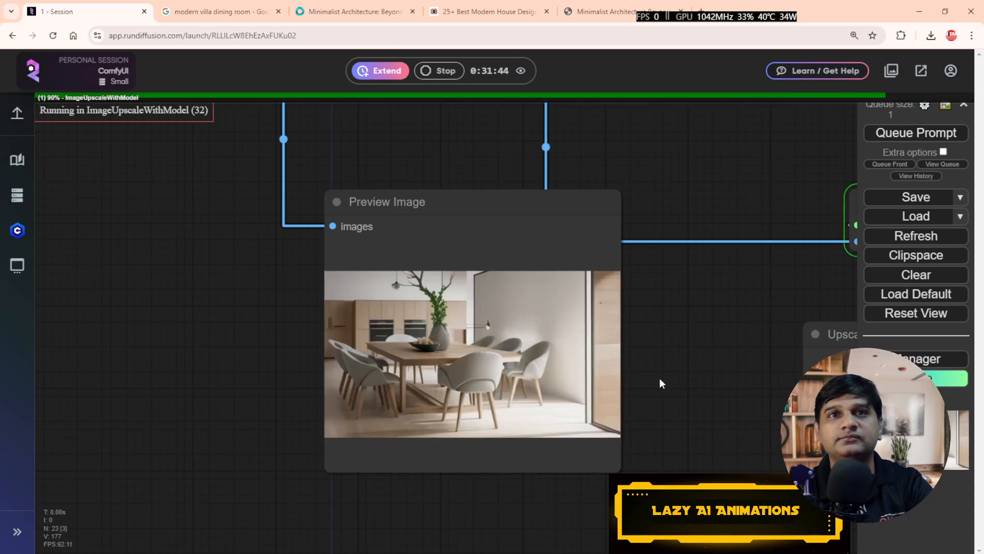
# Step: Compare the latest render with the dining.PNG style reference in its Load Image node
pyautogui.scroll(-10, 659, 380)
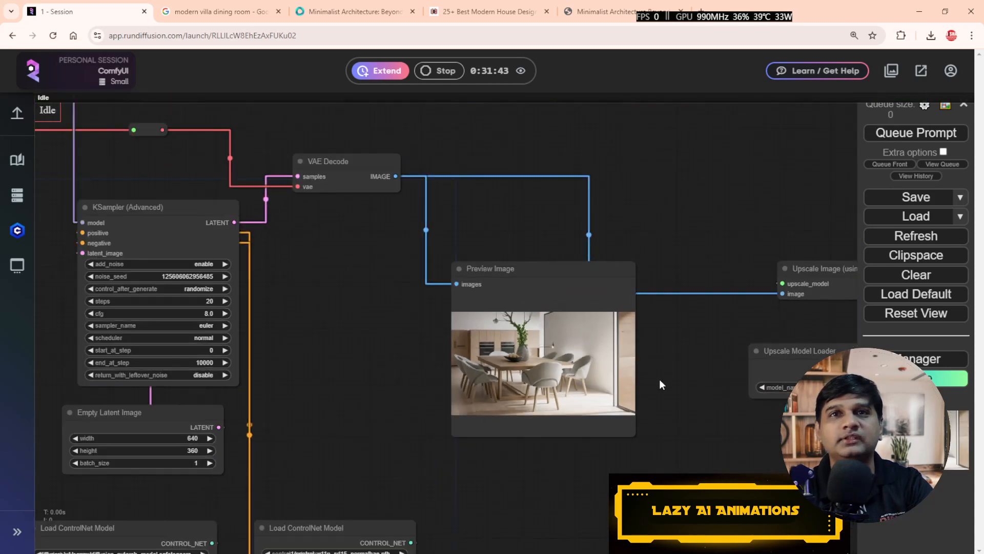
pyautogui.scroll(-4, 660, 380)
pyautogui.moveTo(152, 351); pyautogui.dragTo(312, 425)
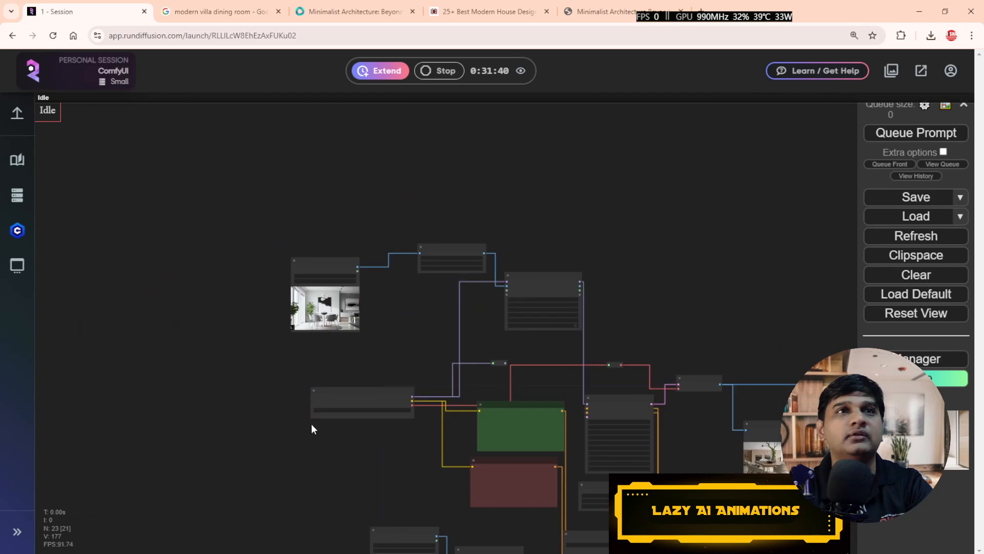
pyautogui.scroll(10, 285, 366)
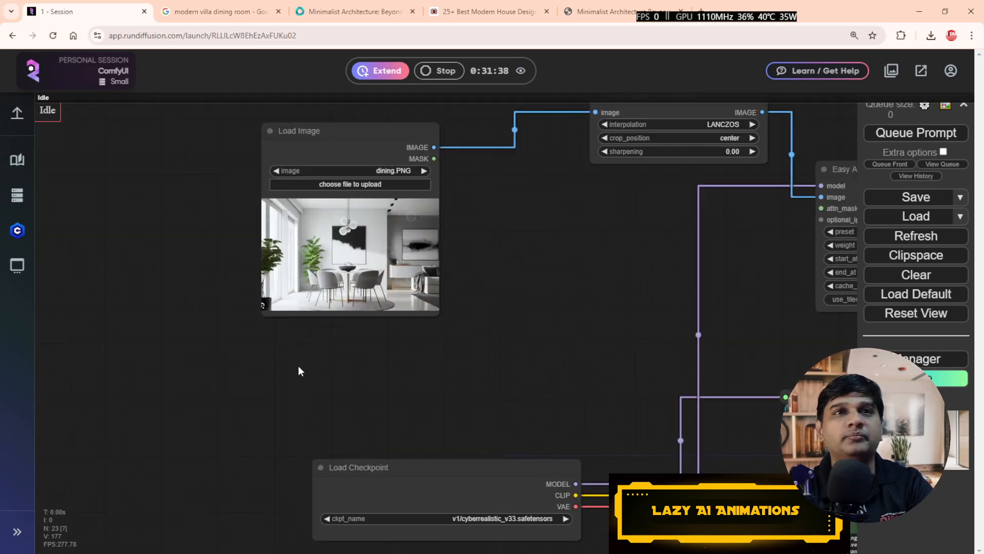
# Step: Switch to the Google Images results and search for "modern villa dining room with men"
pyautogui.click(224, 13)
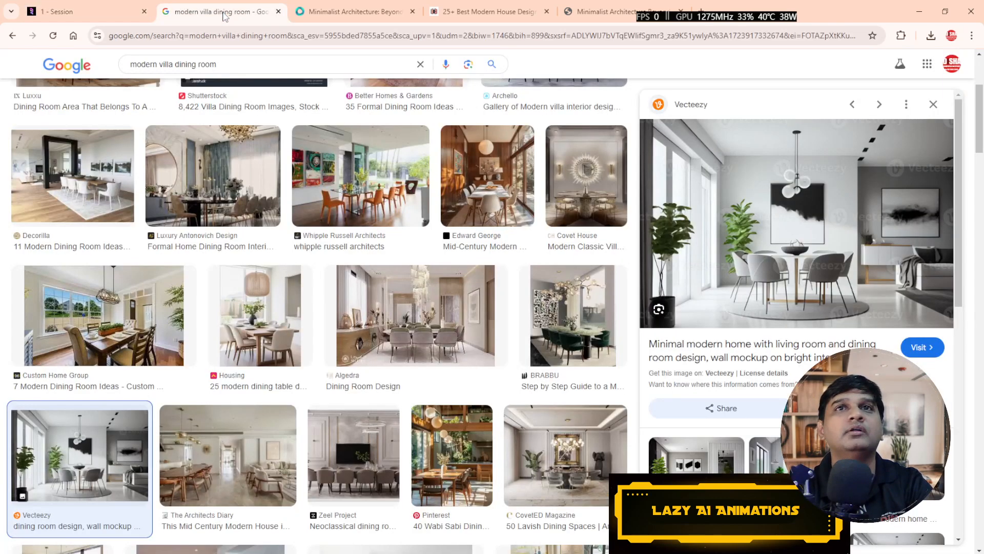
pyautogui.click(252, 62)
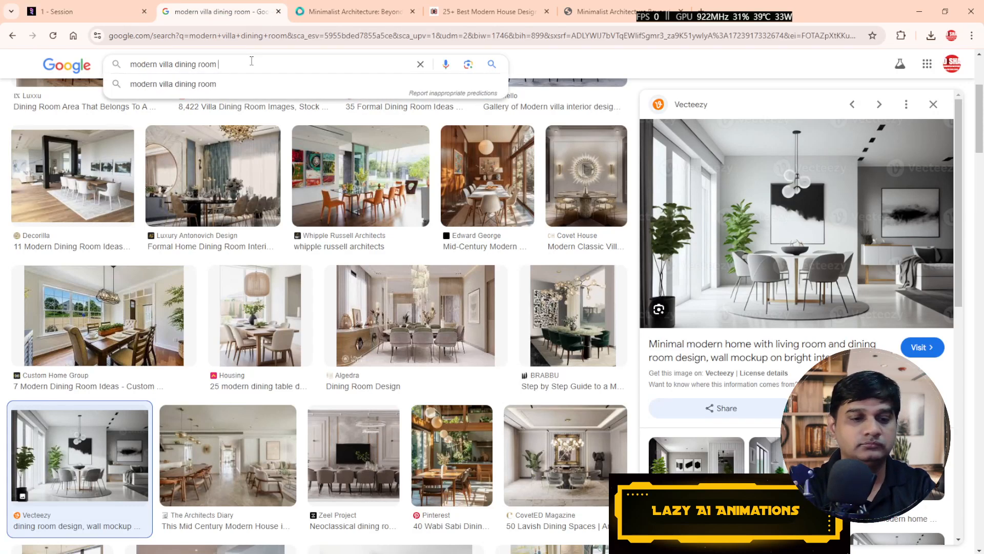
pyautogui.hotkey('ctrl', 'a')
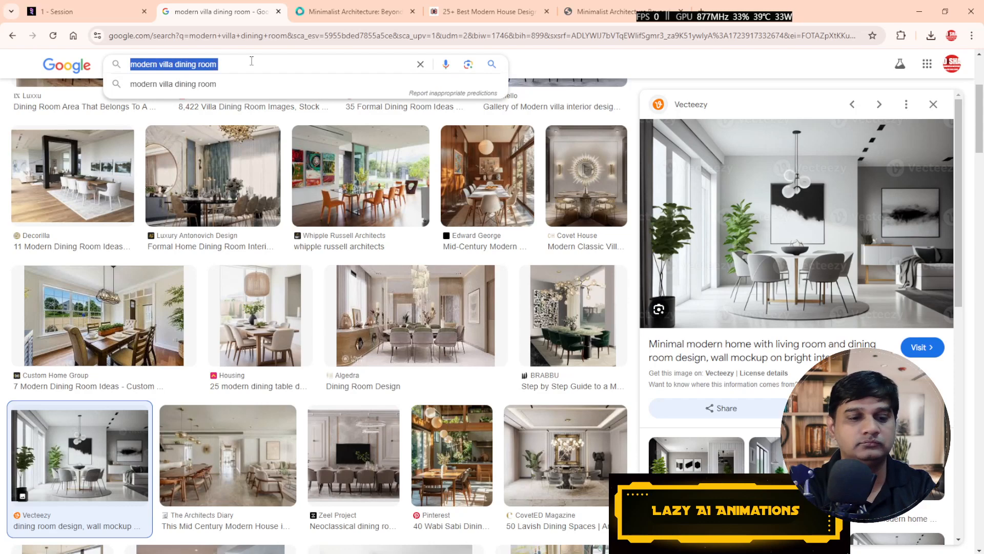
pyautogui.click(252, 61)
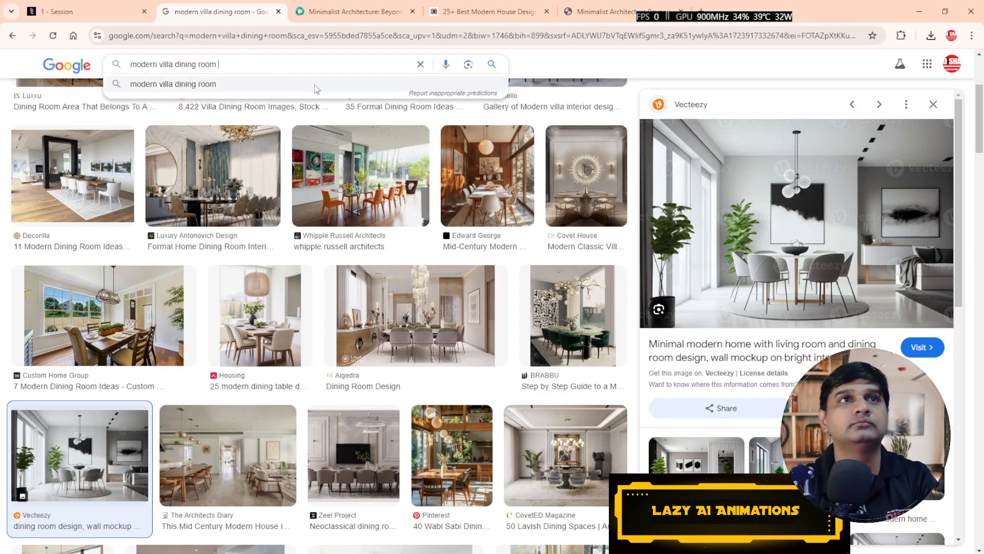
pyautogui.write('and')
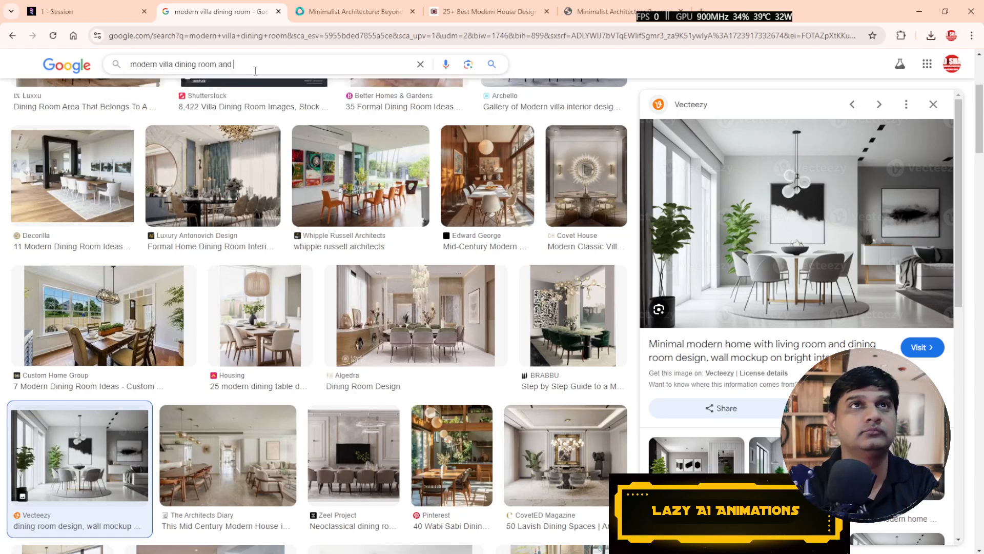
pyautogui.press('BackSpace')
pyautogui.write('with me')
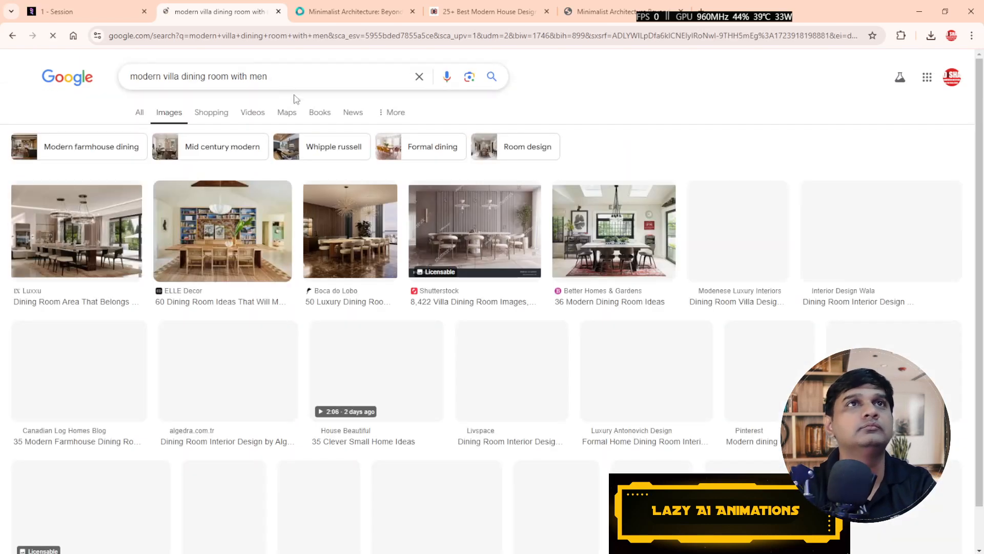
# Step: Browse the image results for a dining room reference and preview the Home Designing mid-century modern dining room picture
pyautogui.scroll(-5, 395, 314)
pyautogui.scroll(-7, 398, 318)
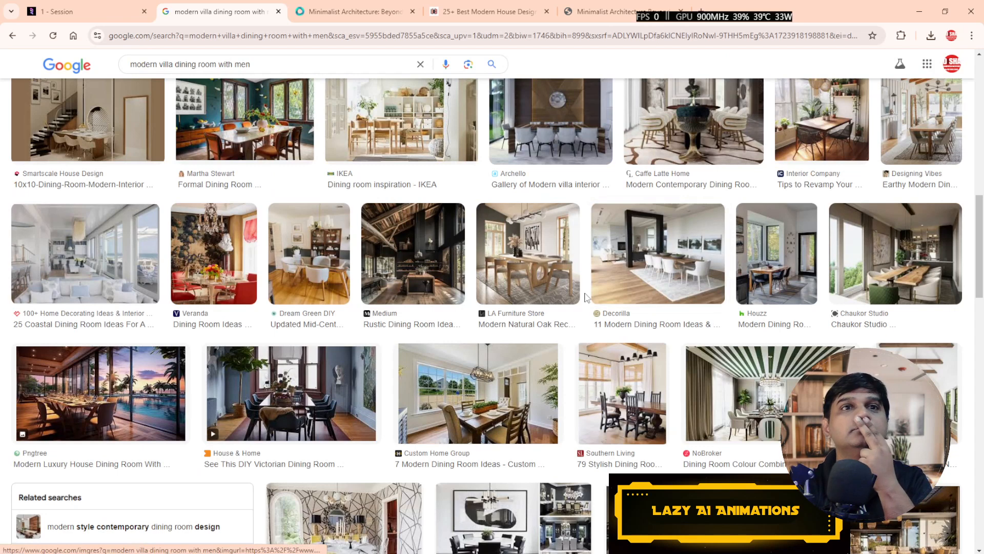
pyautogui.scroll(-5, 657, 251)
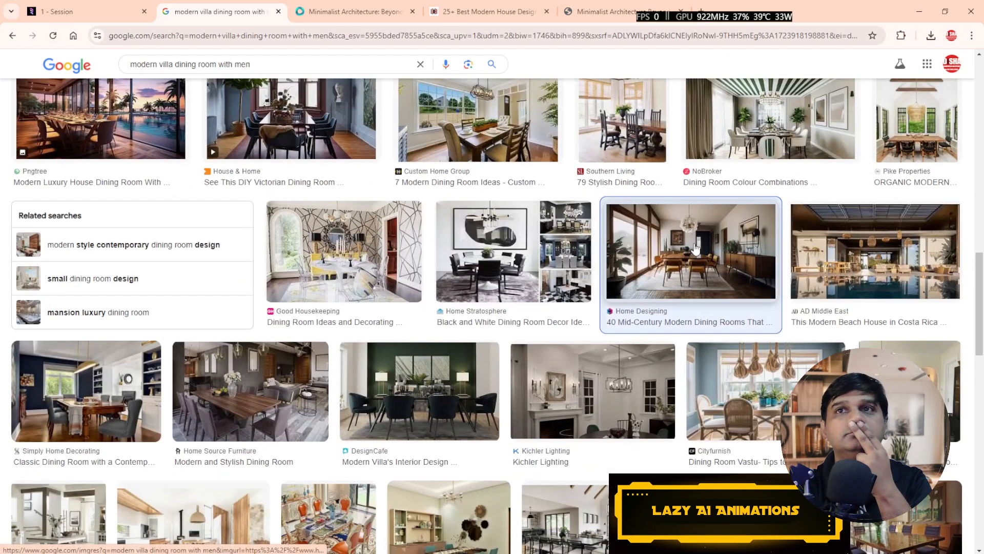
pyautogui.click(692, 250)
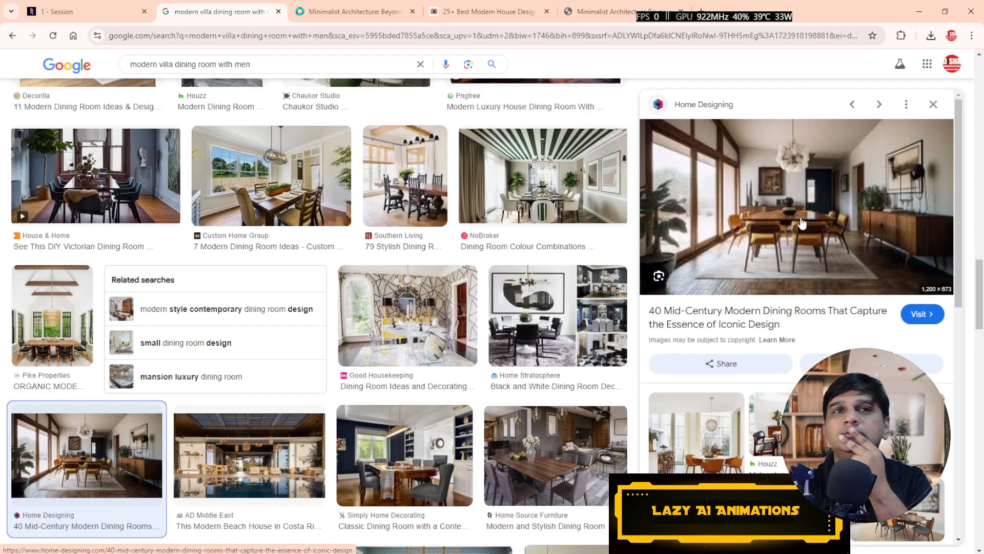
pyautogui.scroll(12, 190, 377)
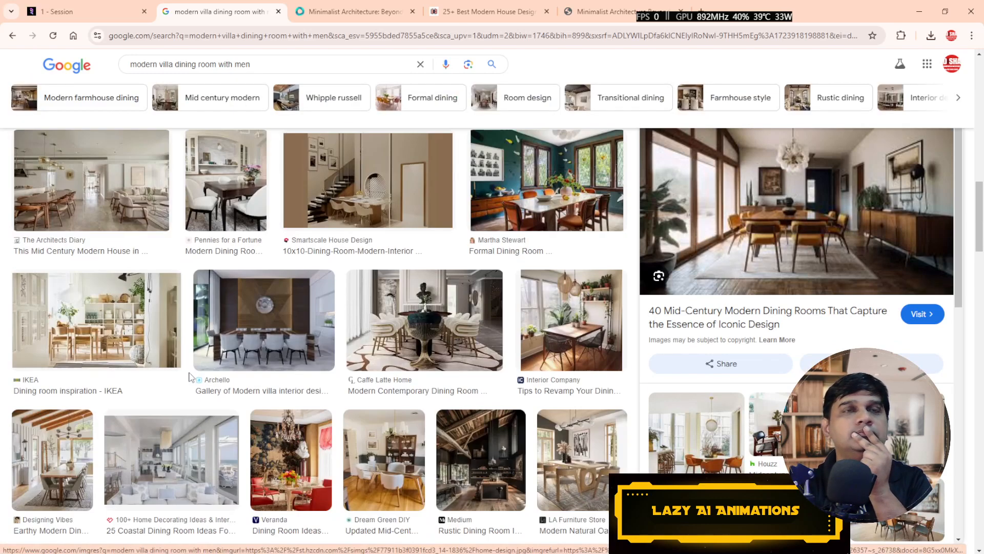
# Step: Return to ComfyUI and examine the upscaled dining room render in the Preview Image node after Upscale Image (using Model)
pyautogui.click(61, 10)
pyautogui.moveTo(437, 260); pyautogui.dragTo(154, 231)
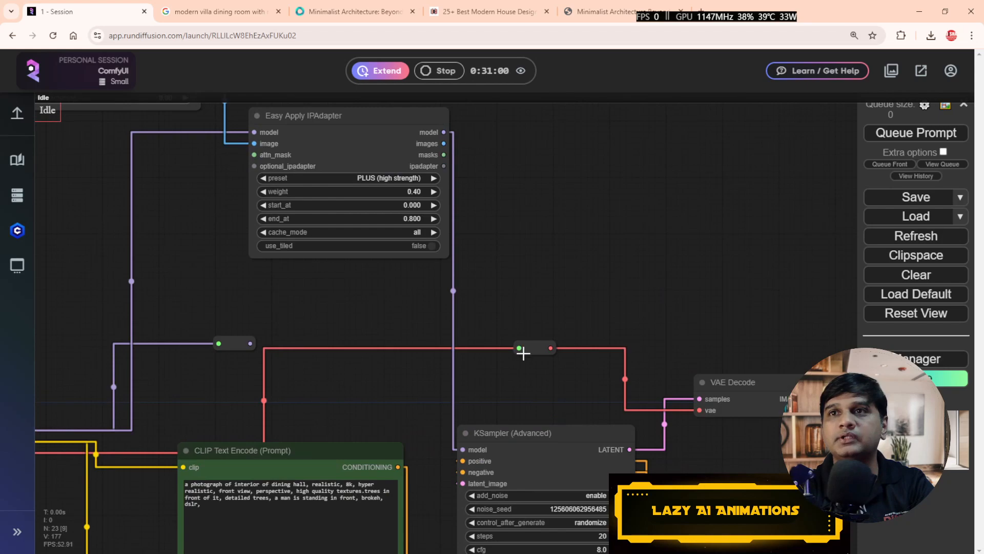
pyautogui.scroll(-6, 522, 350)
pyautogui.moveTo(695, 326); pyautogui.dragTo(259, 147)
pyautogui.scroll(5, 657, 434)
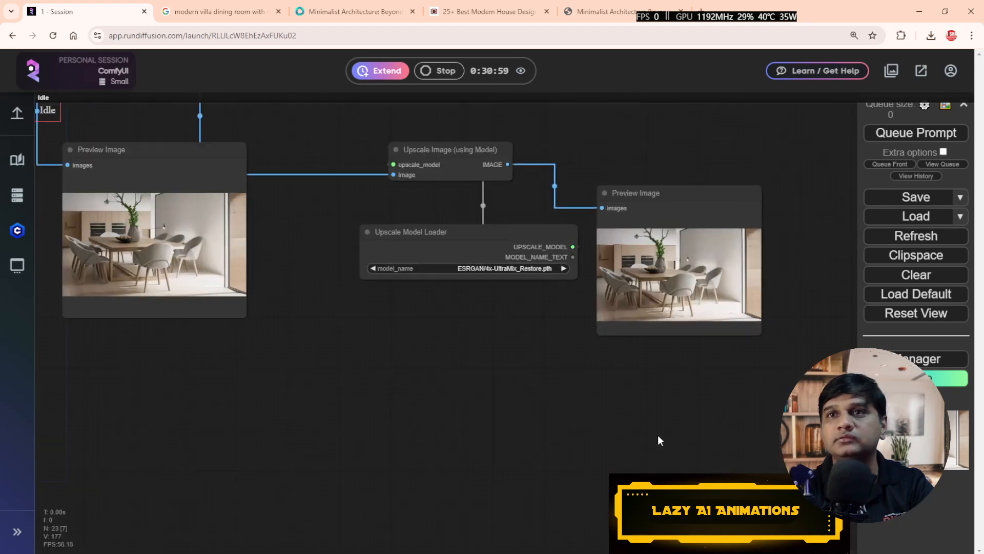
pyautogui.scroll(8, 540, 472)
pyautogui.scroll(3, 518, 452)
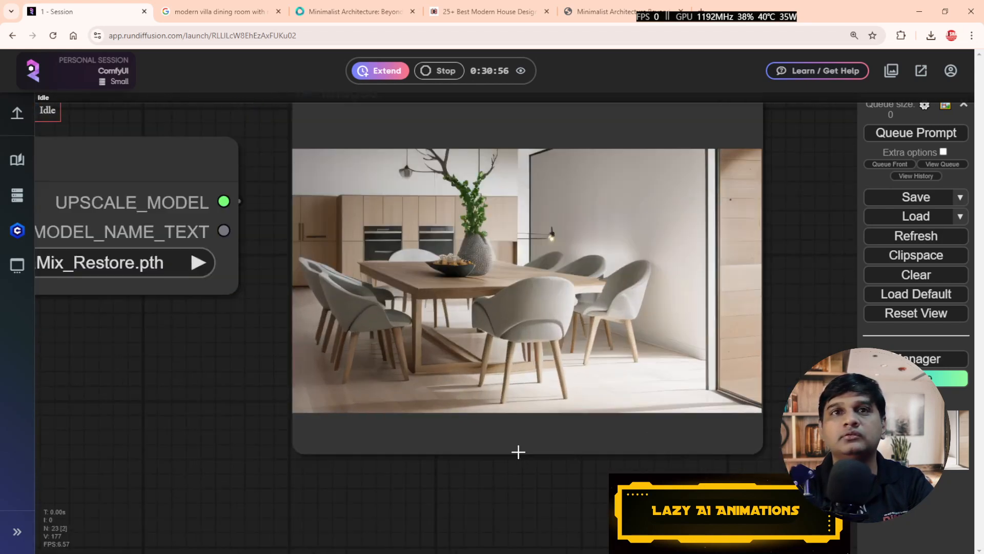
pyautogui.scroll(-7, 501, 379)
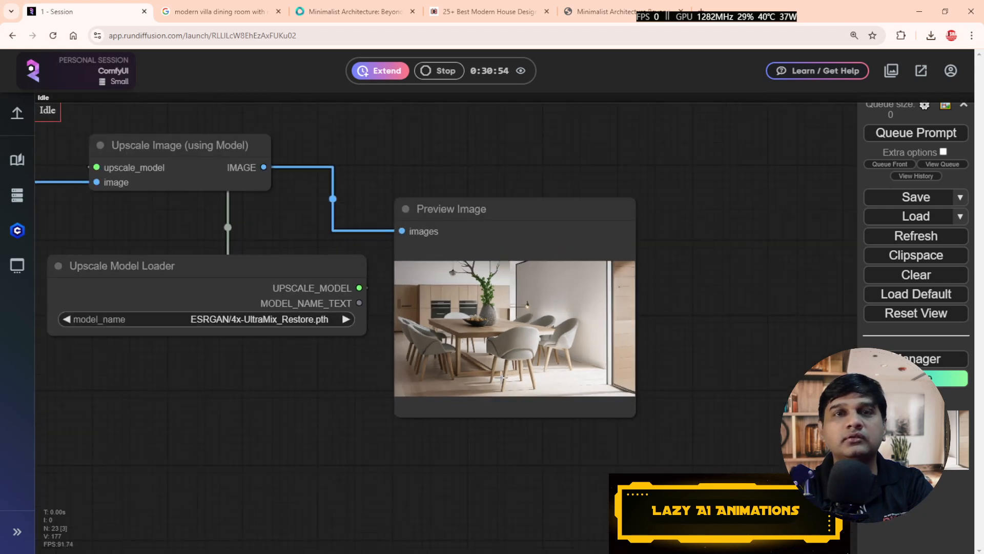
pyautogui.scroll(7, 501, 377)
pyautogui.scroll(-10, 505, 376)
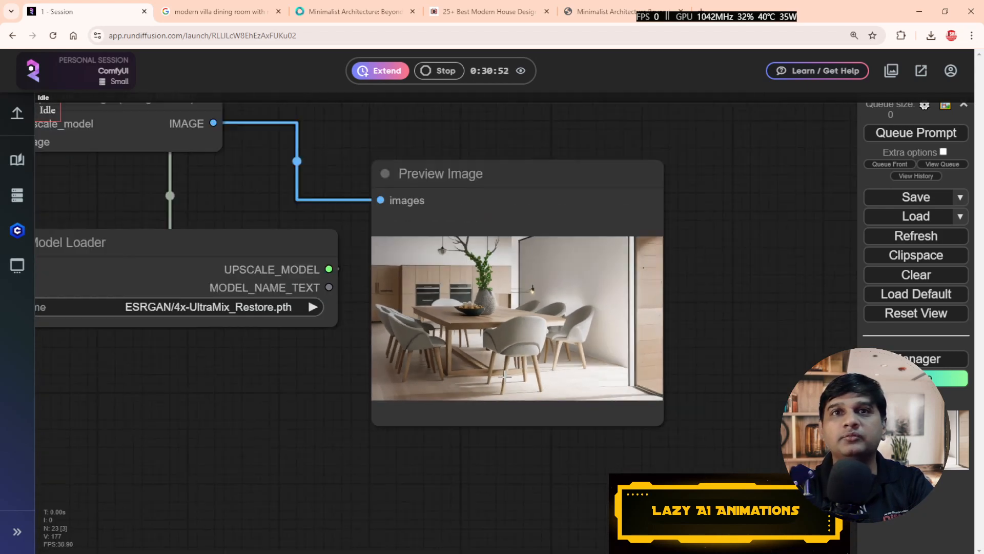
pyautogui.moveTo(268, 415); pyautogui.dragTo(494, 430)
# Step: Go back to the Google image results, look through more dining rooms and preview the related susalud.cps.com.pe picture
pyautogui.click(215, 12)
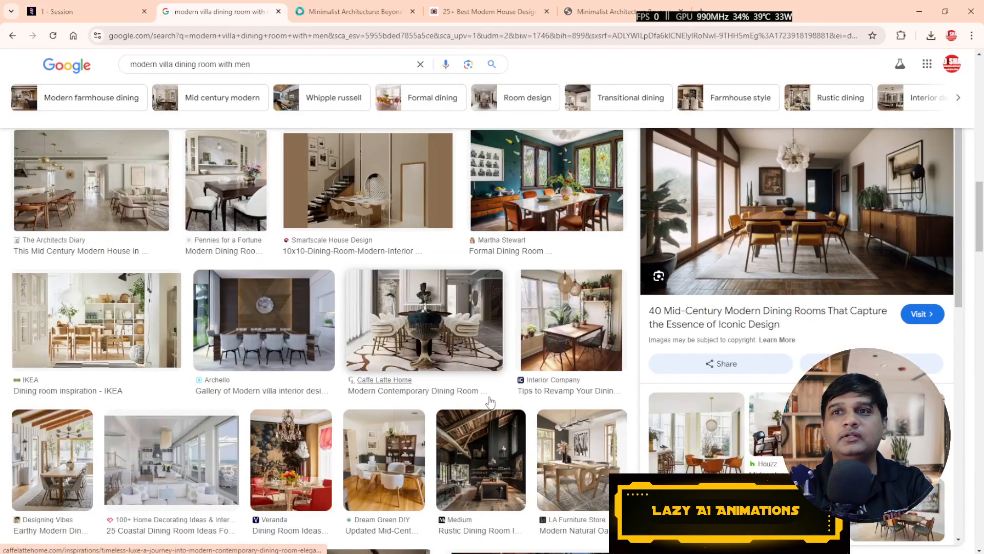
pyautogui.scroll(-6, 491, 401)
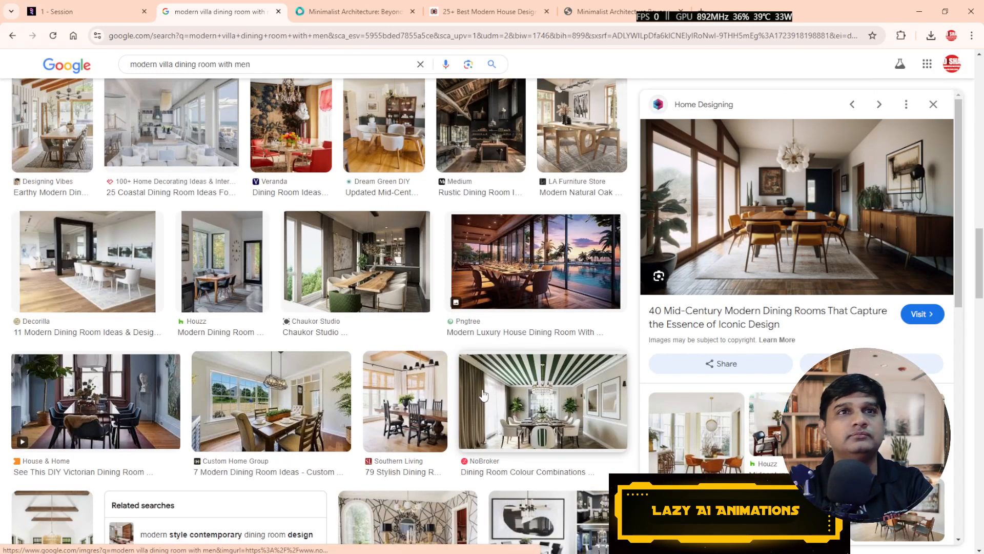
pyautogui.scroll(-8, 794, 307)
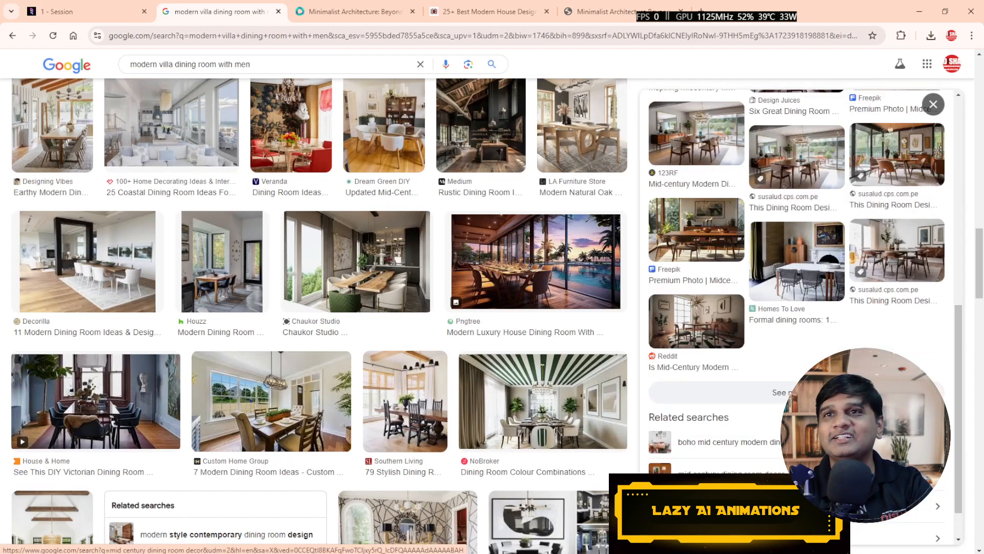
pyautogui.scroll(-5, 496, 444)
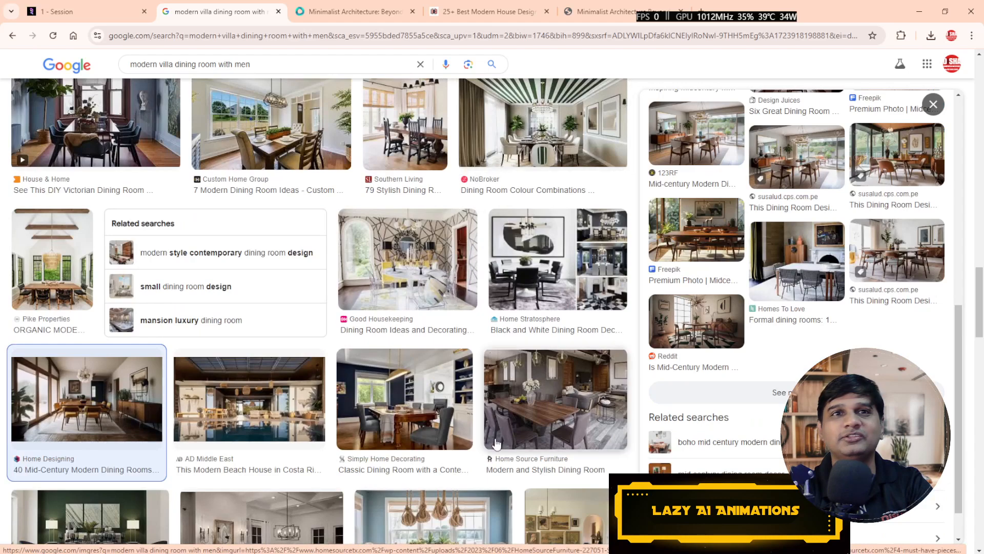
pyautogui.scroll(-5, 252, 428)
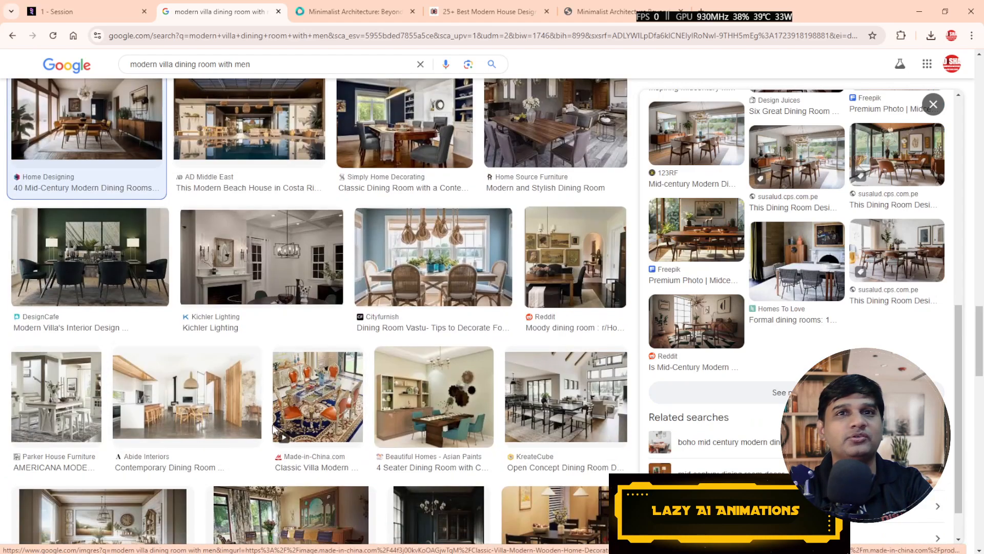
pyautogui.scroll(-6, 266, 429)
pyautogui.scroll(5, 274, 431)
pyautogui.scroll(20, 273, 430)
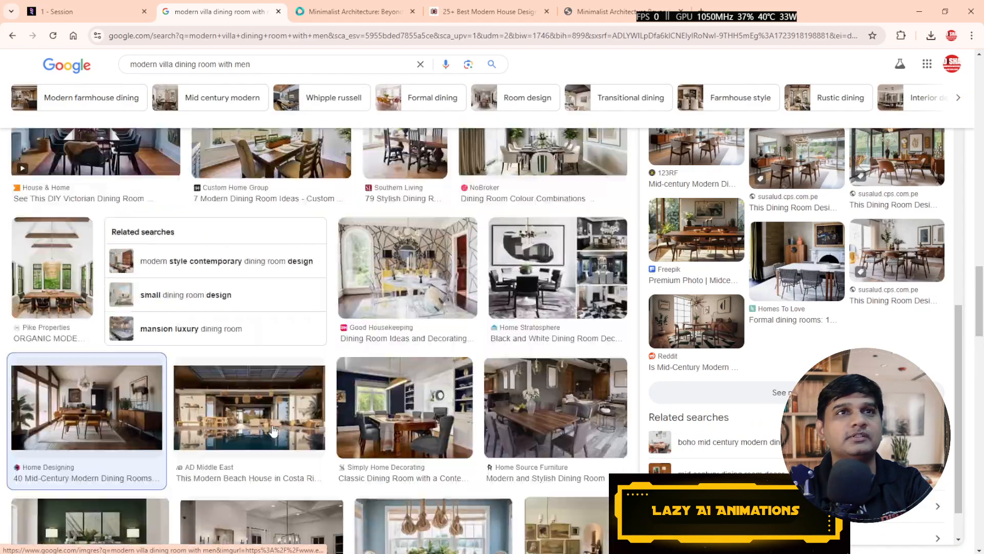
pyautogui.scroll(2, 275, 430)
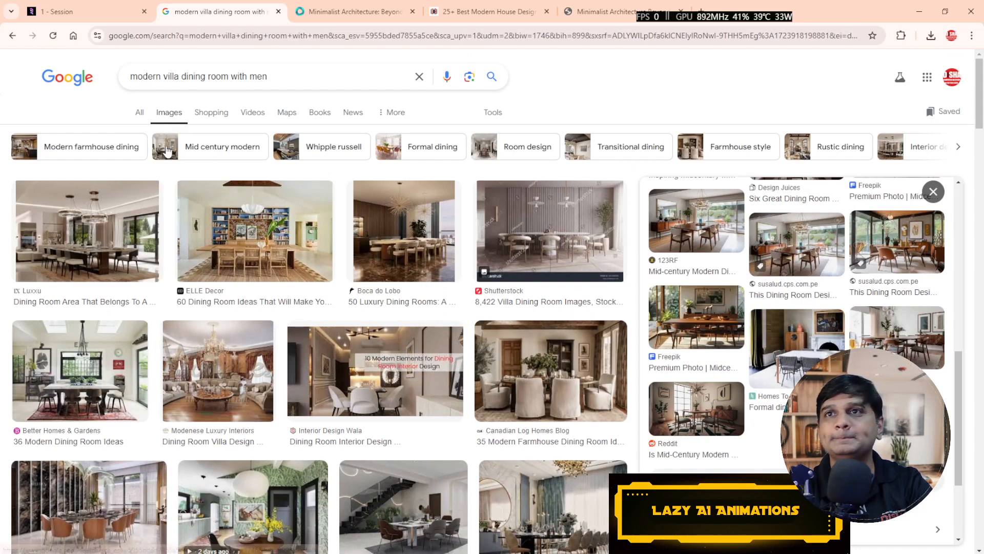
pyautogui.click(788, 246)
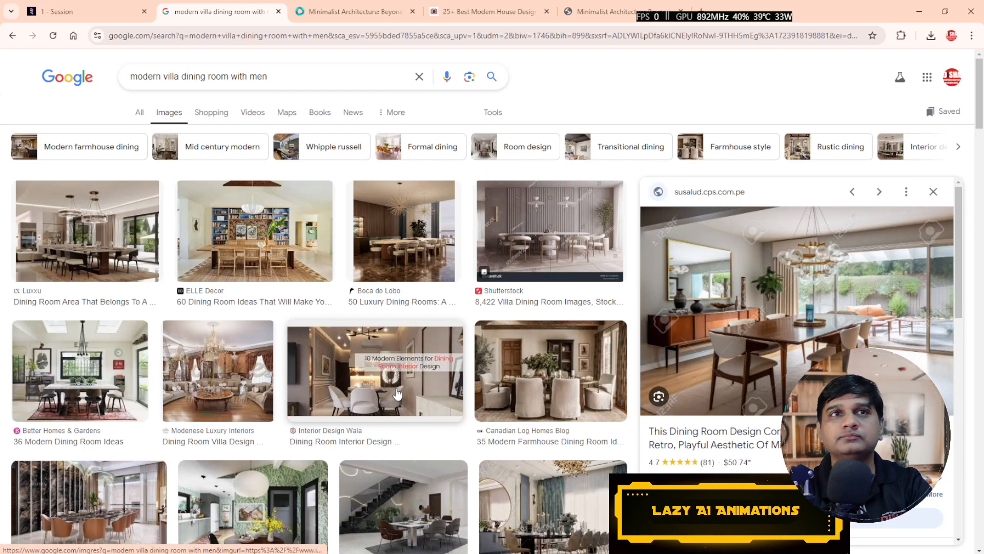
# Step: Search Google Images for "modern villa dining room night" and preview the Pngtree dark living and dining room picture
pyautogui.click(301, 80)
pyautogui.moveTo(232, 76); pyautogui.dragTo(317, 83)
pyautogui.write('nigh')
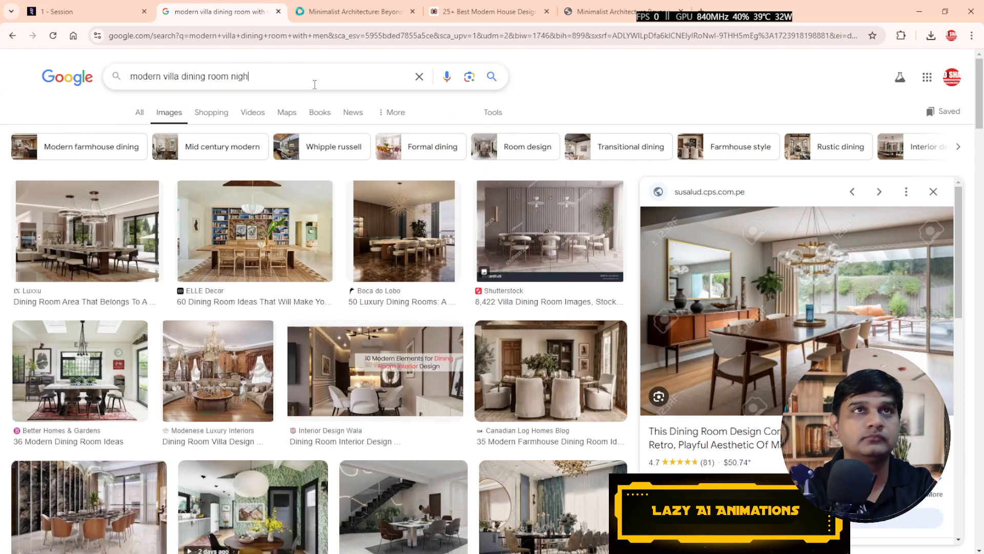
pyautogui.press('Return')
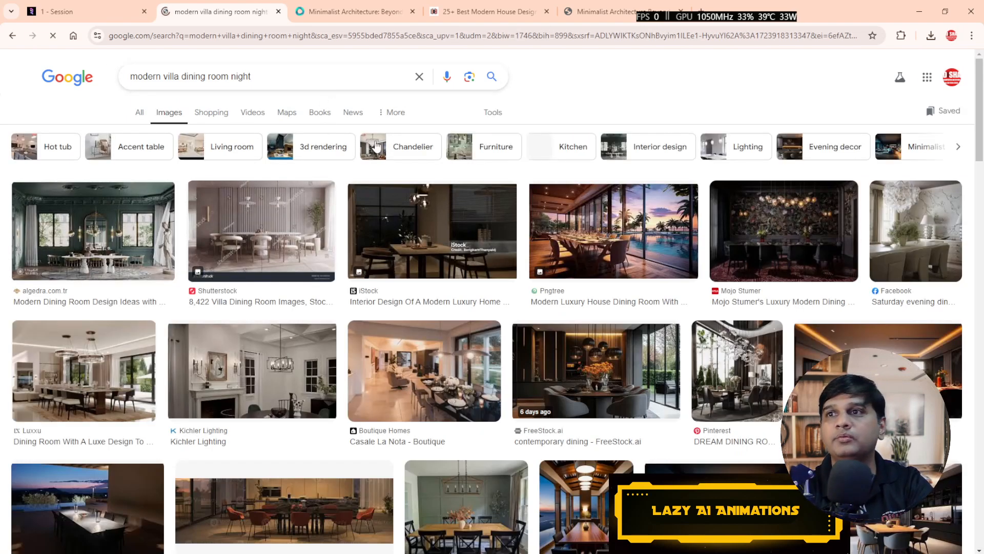
pyautogui.scroll(-4, 443, 267)
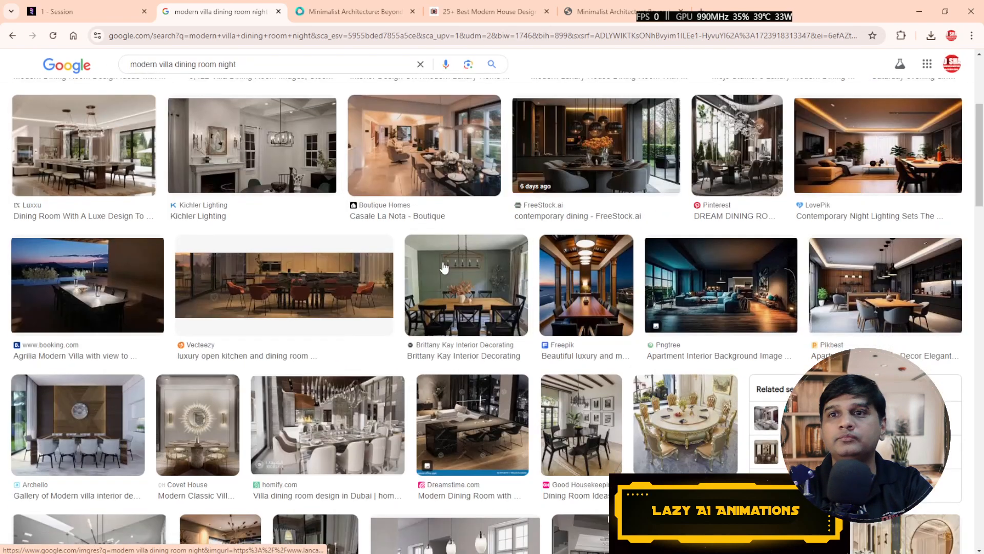
pyautogui.click(725, 273)
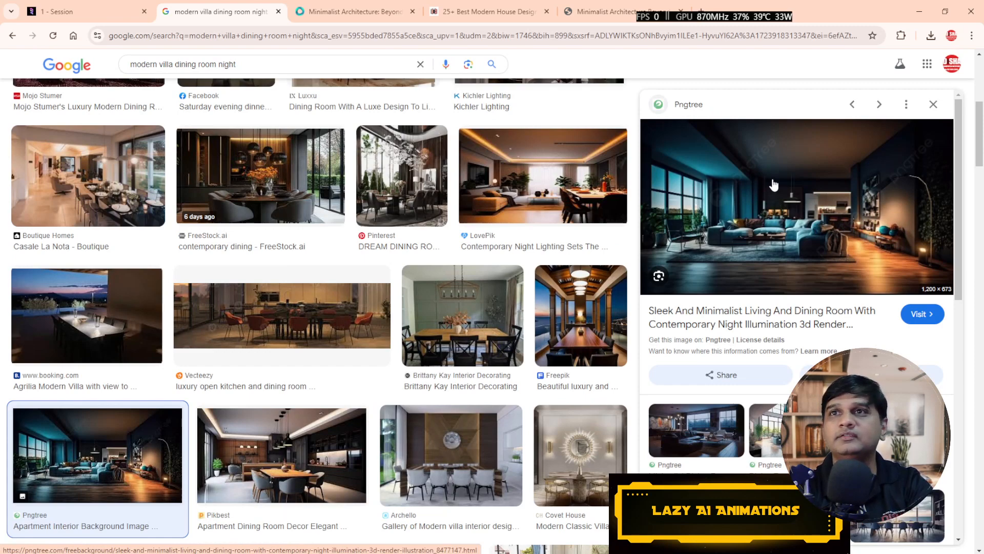
# Step: Capture the previewed night interior with Snipping Tool and save it to the Desktop as a PNG named 1
pyautogui.hotkey('alt', 'Tab')
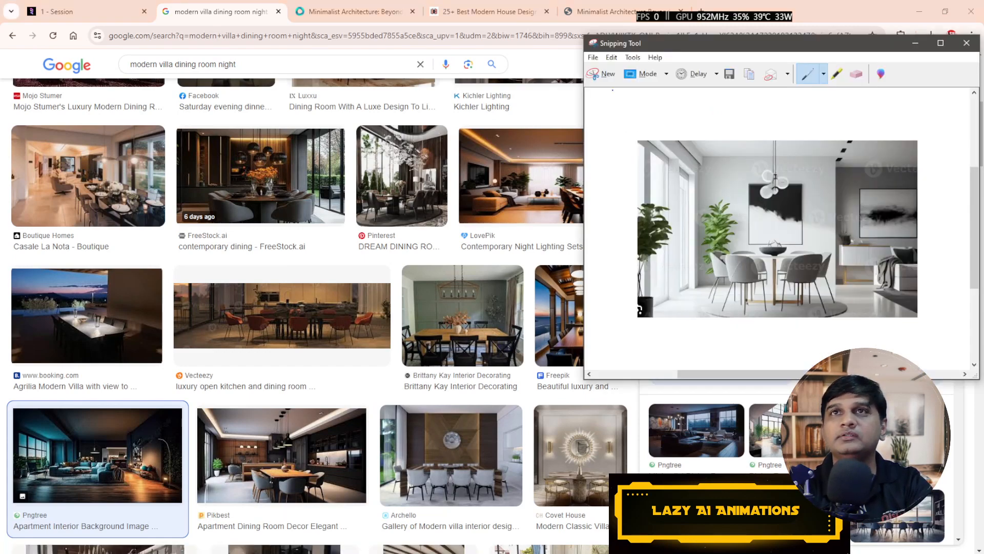
pyautogui.click(603, 73)
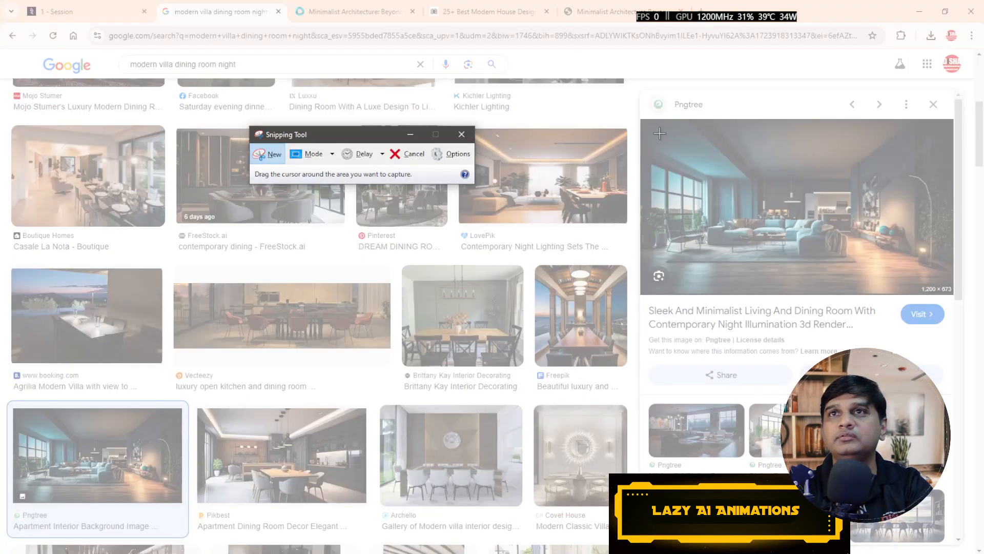
pyautogui.moveTo(660, 133); pyautogui.dragTo(923, 283)
pyautogui.click(609, 50)
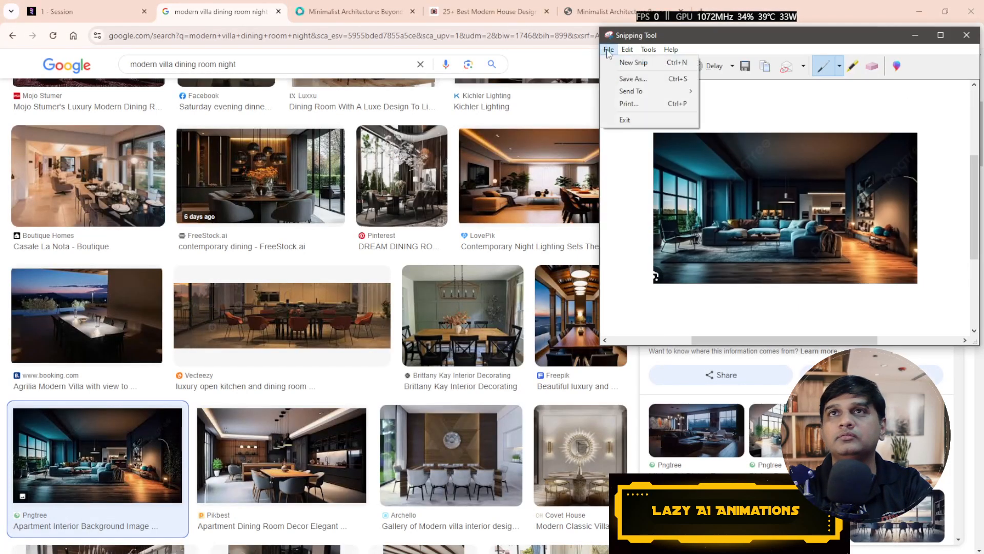
pyautogui.click(632, 78)
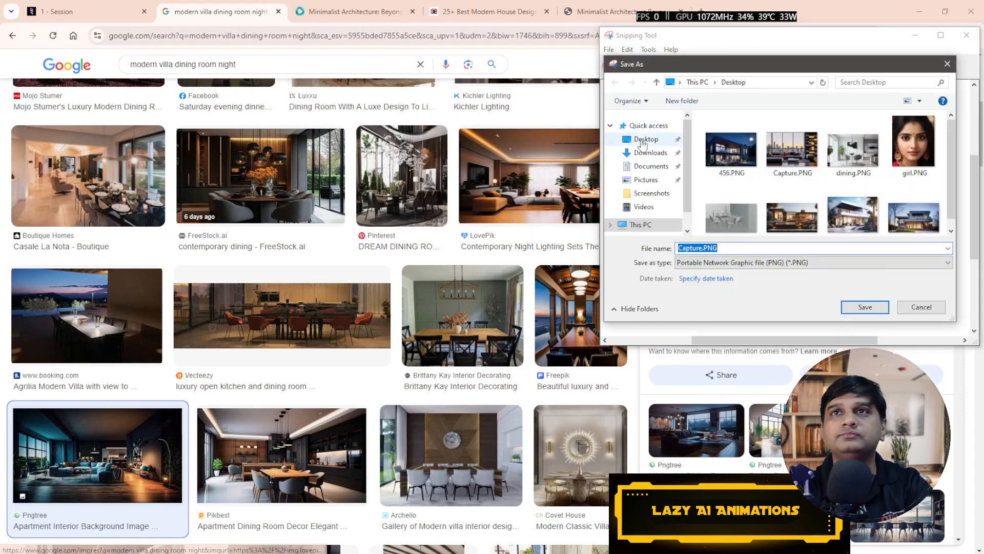
pyautogui.write('1')
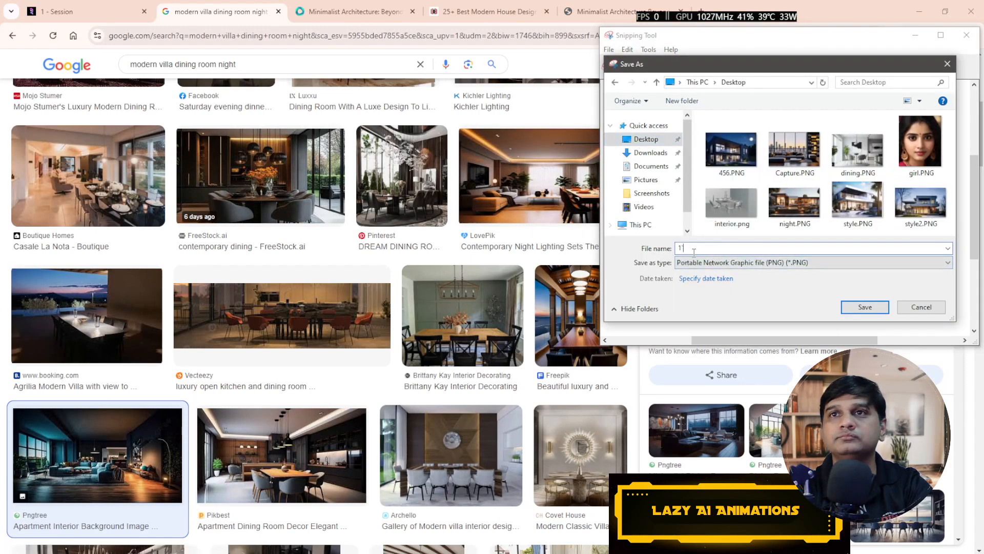
pyautogui.press('Return')
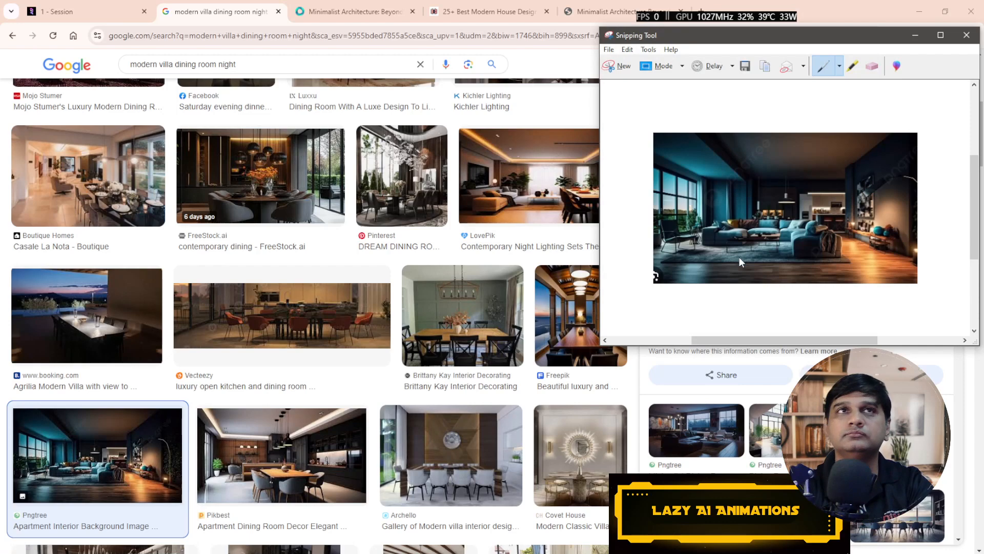
# Step: Return to ComfyUI and load 1.PNG from the Desktop into the Load Image node feeding Prep Image For ClipVision
pyautogui.click(51, 12)
pyautogui.moveTo(419, 216); pyautogui.dragTo(600, 271)
pyautogui.scroll(-3, 600, 272)
pyautogui.scroll(-4, 437, 309)
pyautogui.moveTo(332, 182); pyautogui.dragTo(707, 296)
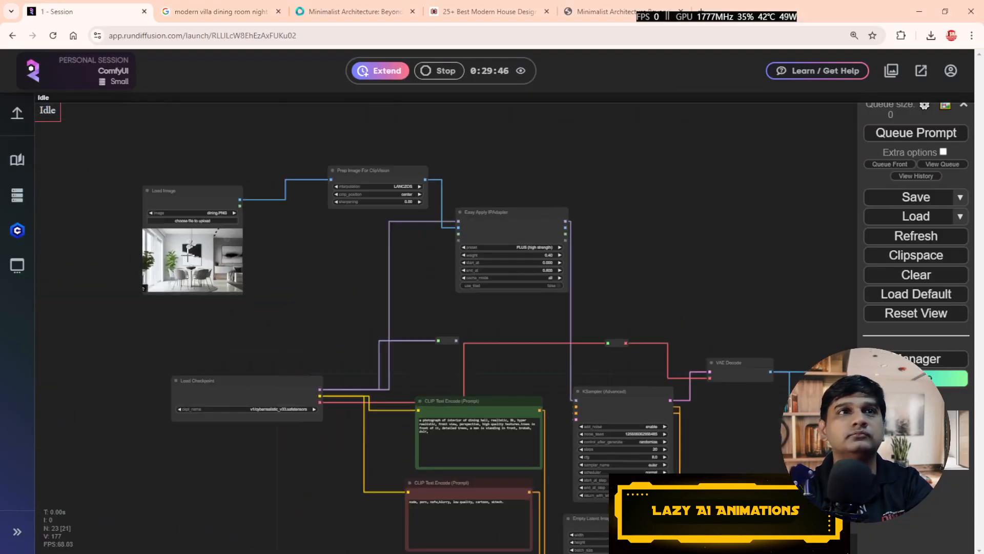
pyautogui.scroll(9, 189, 256)
pyautogui.click(211, 184)
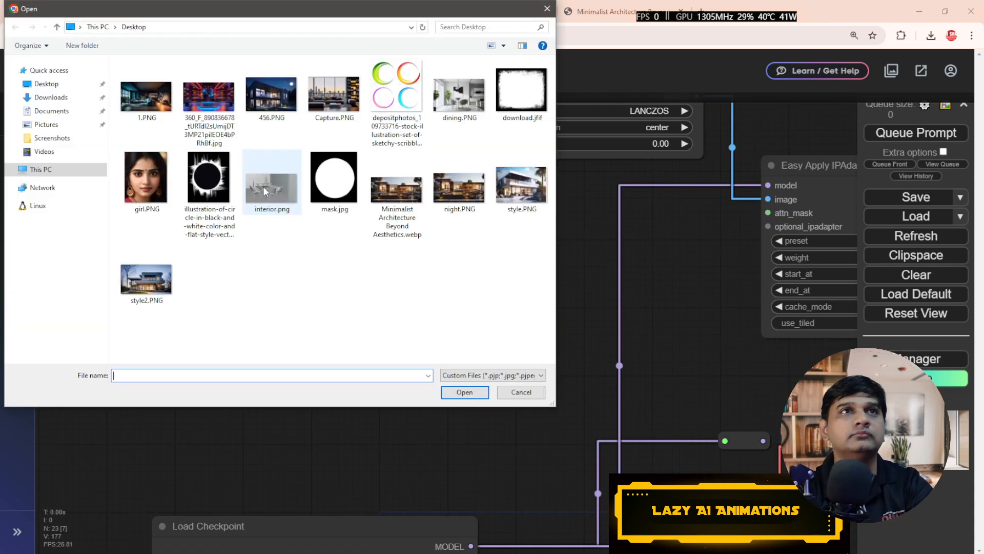
pyautogui.doubleClick(149, 95)
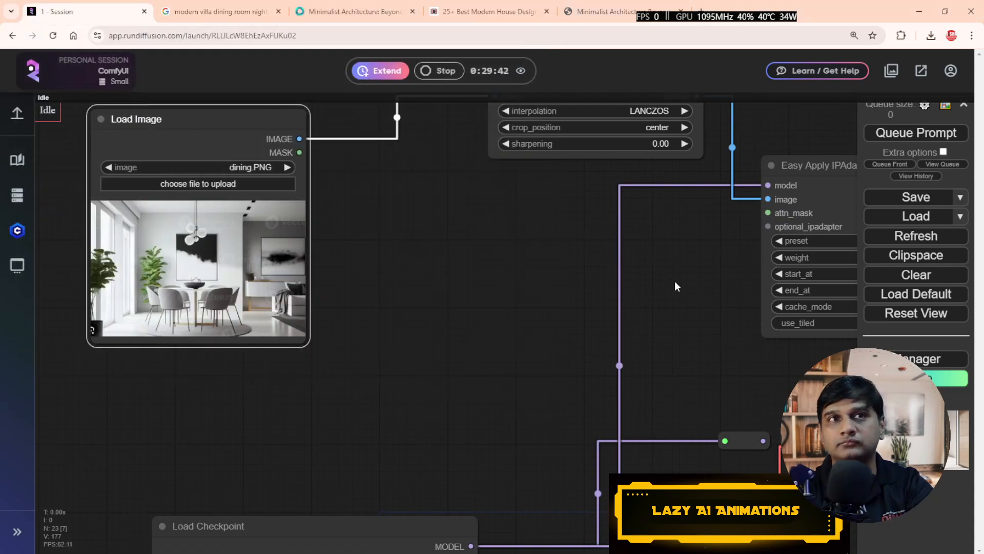
# Step: Queue the prompt with the new style reference and examine the upscaled dining room render in the final Preview Image node
pyautogui.scroll(-7, 502, 315)
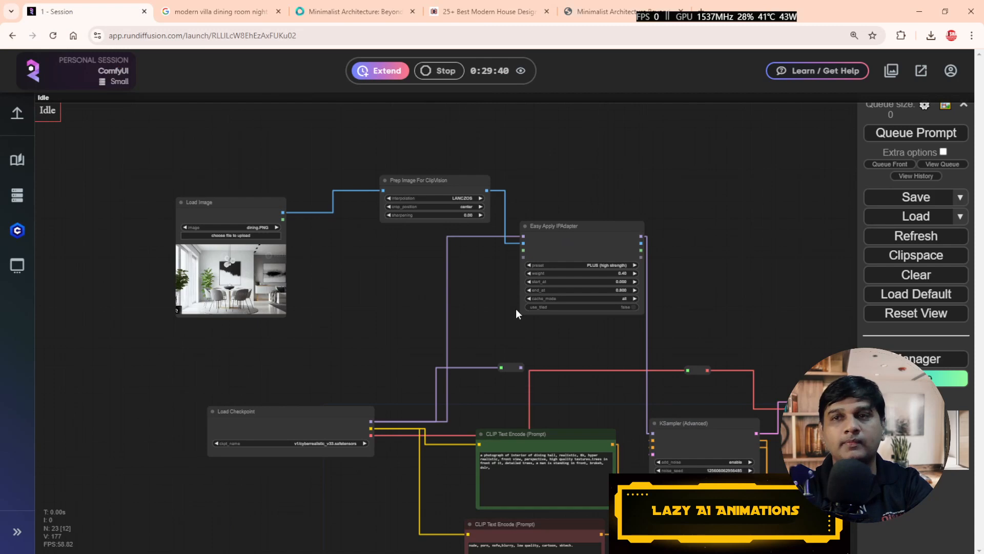
pyautogui.moveTo(711, 239); pyautogui.dragTo(601, 210)
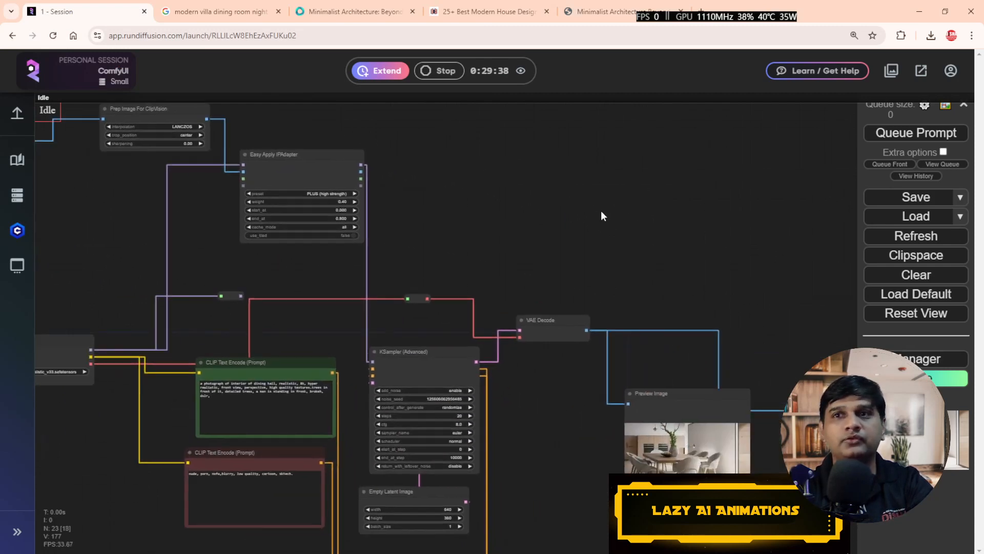
pyautogui.click(893, 134)
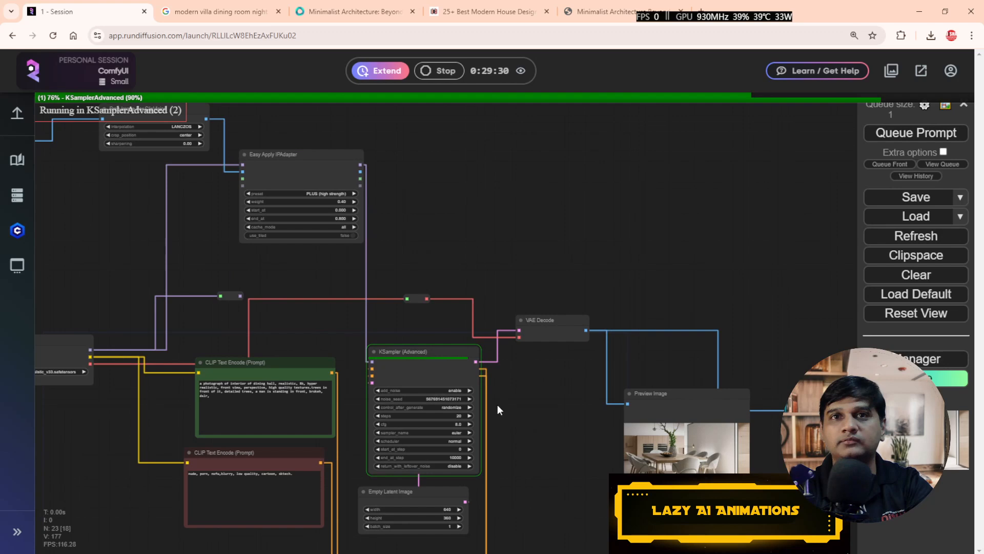
pyautogui.moveTo(507, 419); pyautogui.dragTo(432, 337)
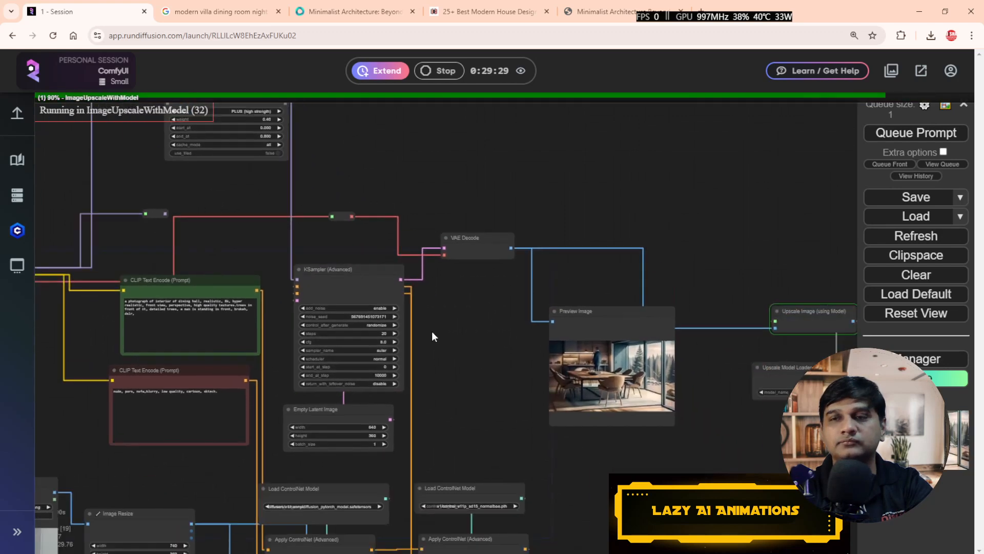
pyautogui.scroll(5, 681, 423)
pyautogui.moveTo(682, 401); pyautogui.dragTo(420, 392)
pyautogui.moveTo(851, 434); pyautogui.dragTo(483, 462)
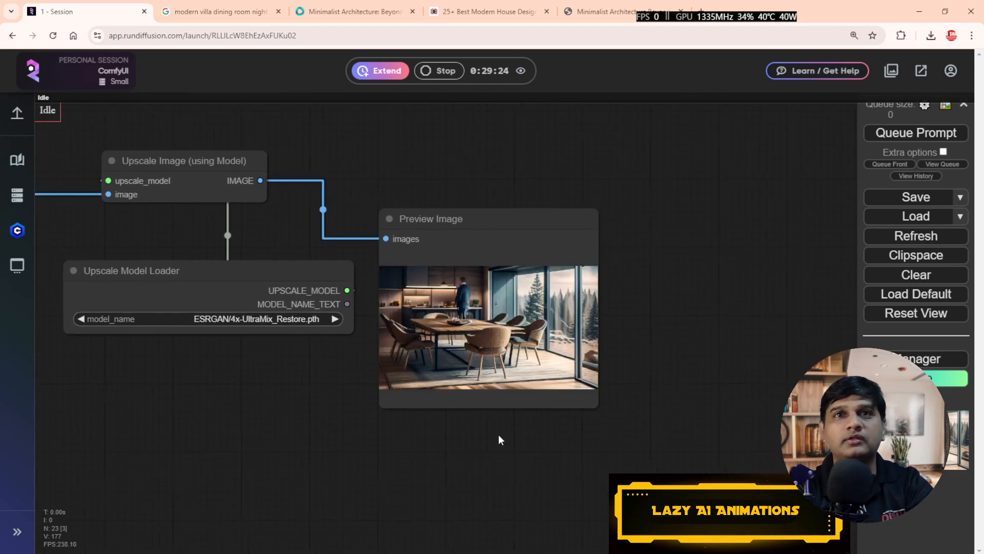
pyautogui.scroll(10, 498, 435)
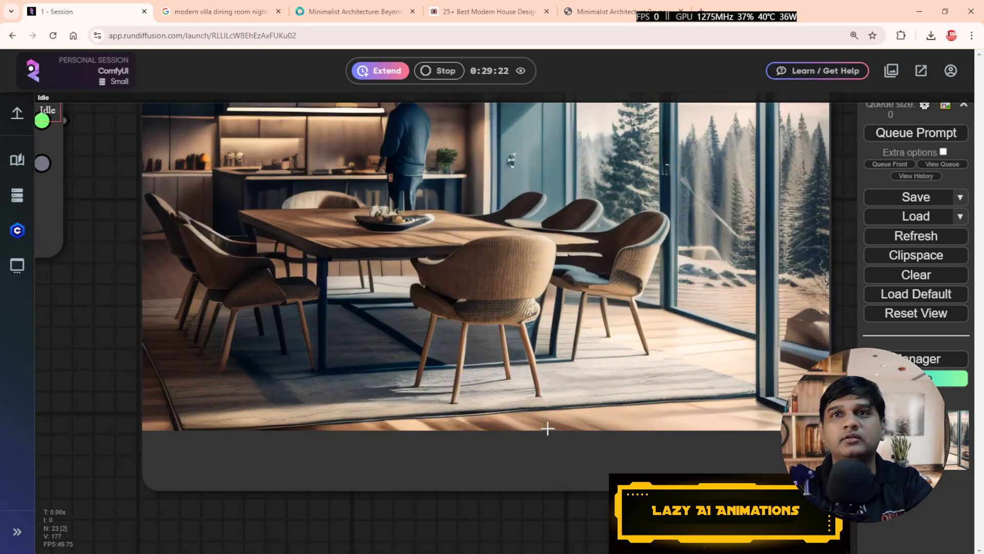
pyautogui.scroll(-7, 523, 301)
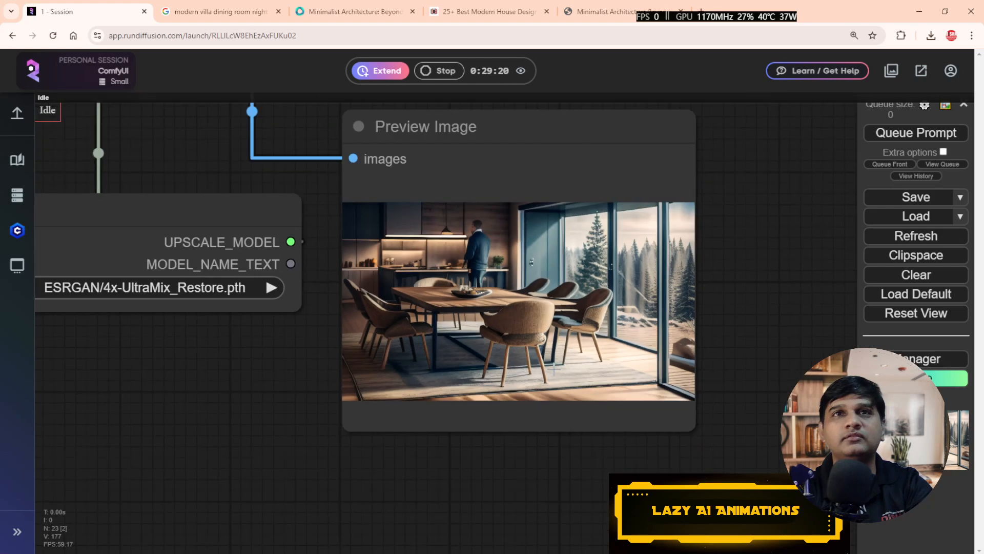
pyautogui.moveTo(719, 308); pyautogui.dragTo(723, 332)
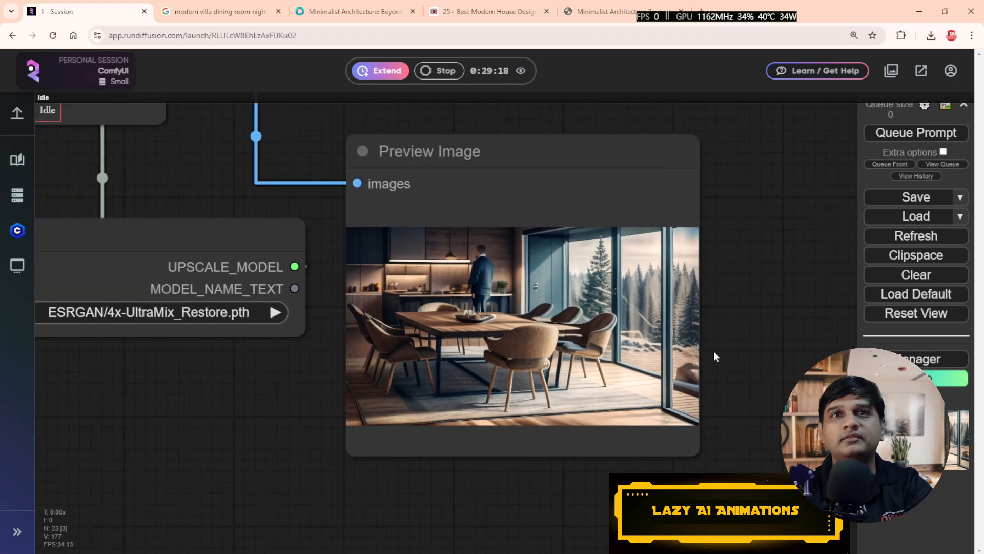
# Step: Generate another dining room variation, save its upscaled preview image and check the download list
pyautogui.click(902, 136)
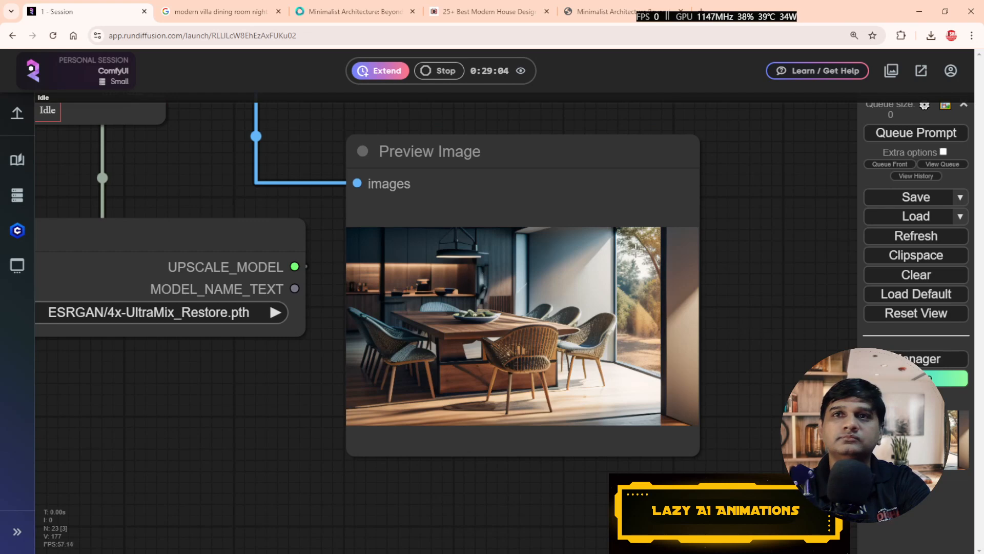
pyautogui.rightClick(458, 281)
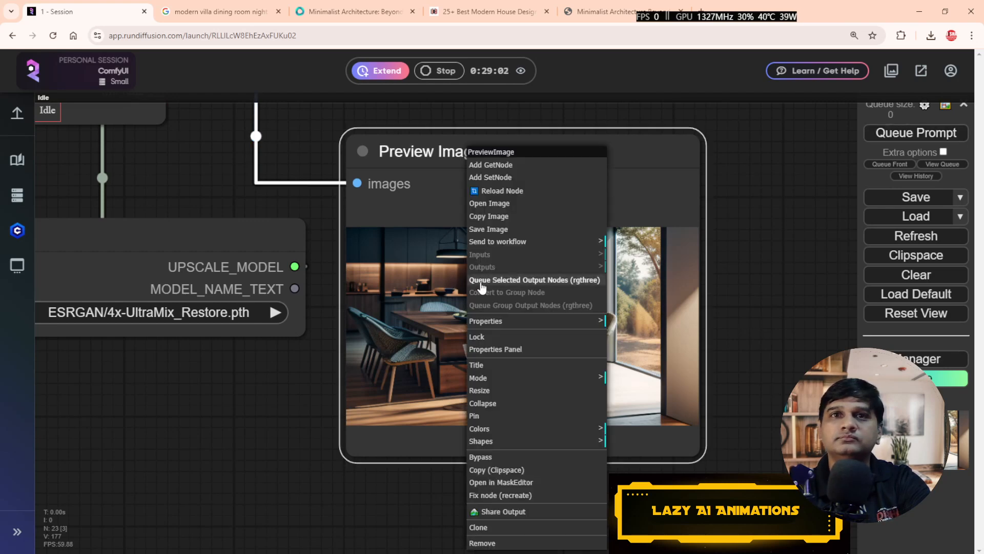
pyautogui.click(509, 231)
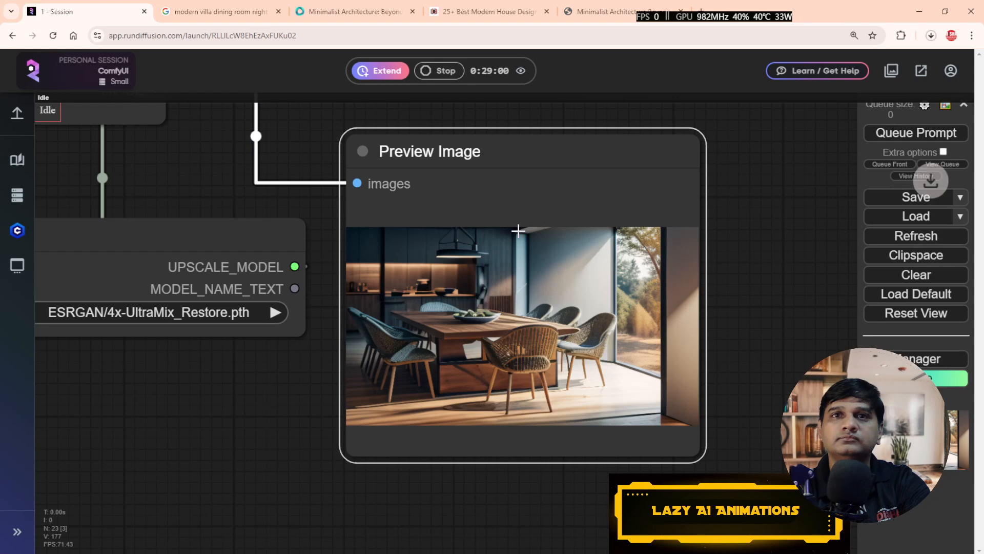
pyautogui.click(931, 35)
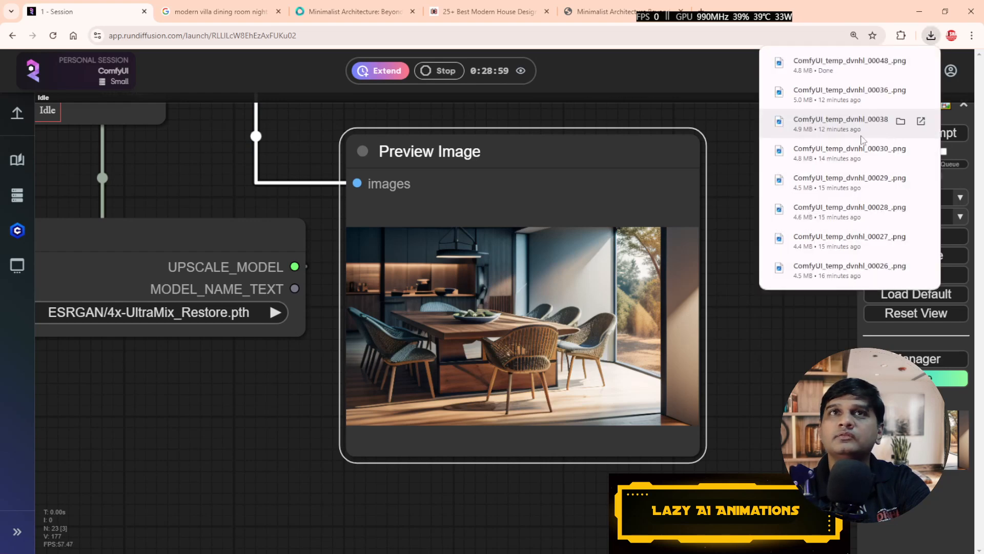
pyautogui.click(718, 117)
# Step: Queue one more dining room render, inspect the upscaled preview up close and save the image
pyautogui.click(895, 134)
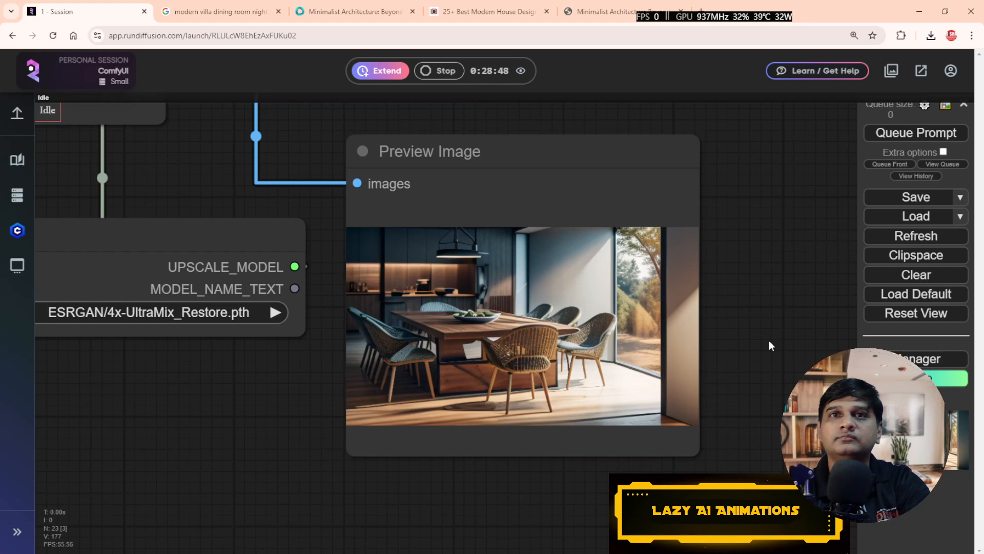
pyautogui.scroll(3, 593, 326)
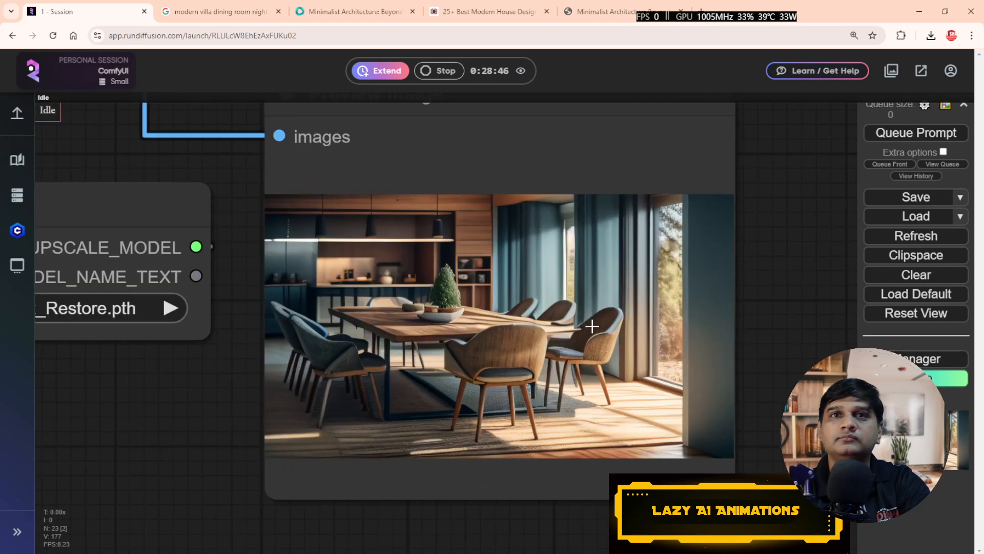
pyautogui.rightClick(490, 282)
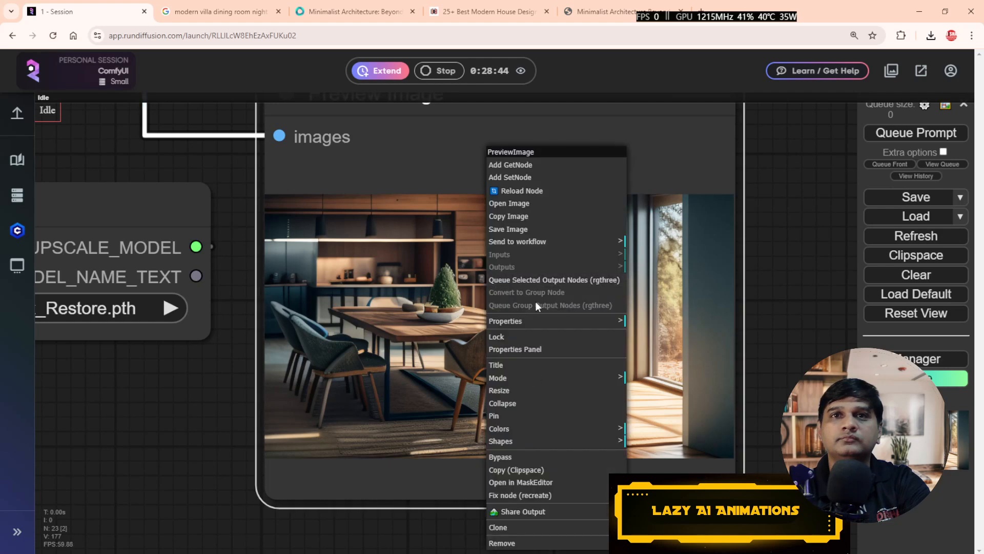
pyautogui.click(534, 228)
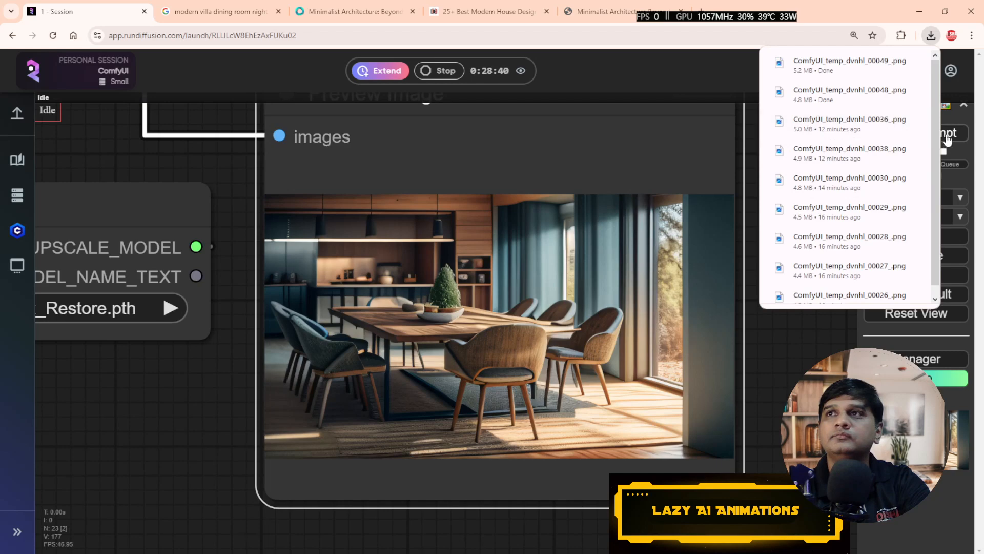
# Step: Set the batch_size of the Empty Latent Image node to 5
pyautogui.moveTo(97, 442); pyautogui.dragTo(446, 464)
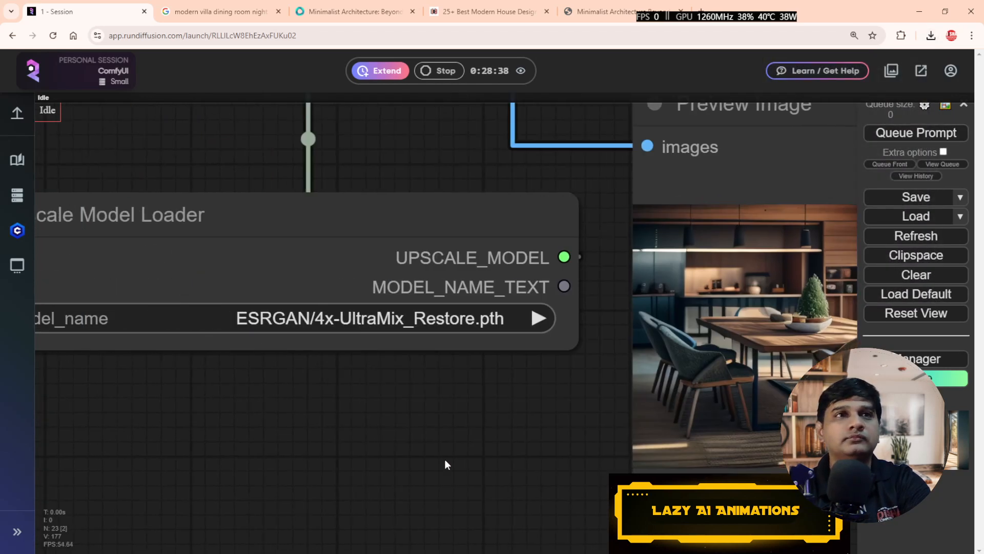
pyautogui.scroll(-8, 446, 456)
pyautogui.moveTo(245, 439); pyautogui.dragTo(610, 416)
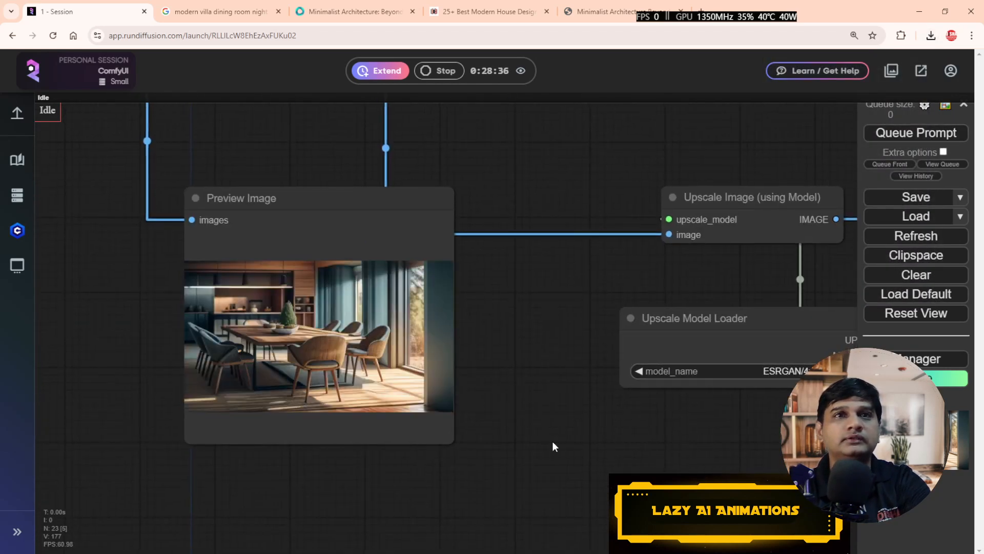
pyautogui.moveTo(452, 442); pyautogui.dragTo(702, 441)
pyautogui.scroll(-7, 622, 455)
pyautogui.moveTo(333, 353); pyautogui.dragTo(554, 302)
pyautogui.scroll(1, 472, 401)
pyautogui.scroll(8, 454, 362)
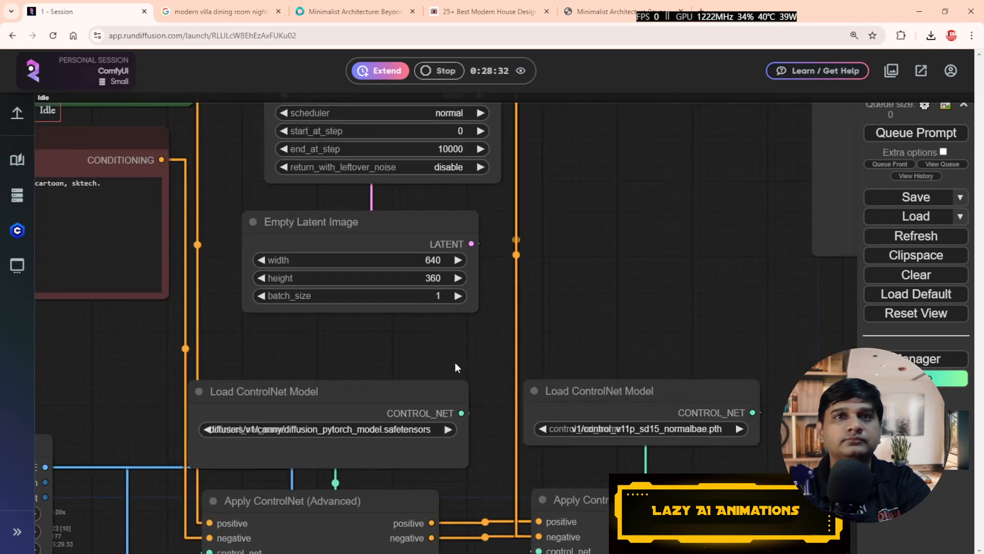
pyautogui.click(435, 283)
pyautogui.write('5')
pyautogui.press('Return')
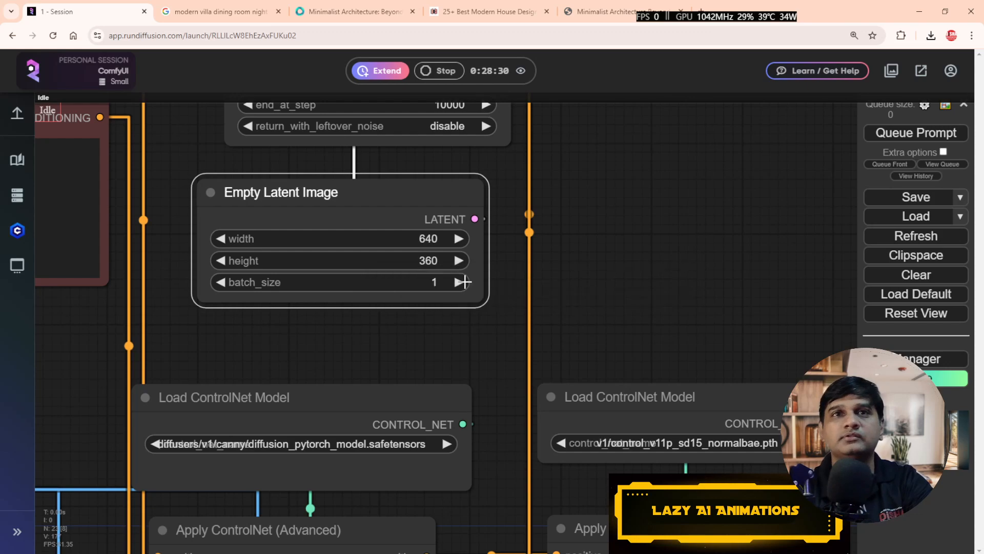
# Step: Resize the Preview Image node fed by VAE Decode to a wider shape and queue the prompt for the batch
pyautogui.scroll(-3, 510, 275)
pyautogui.scroll(-7, 539, 322)
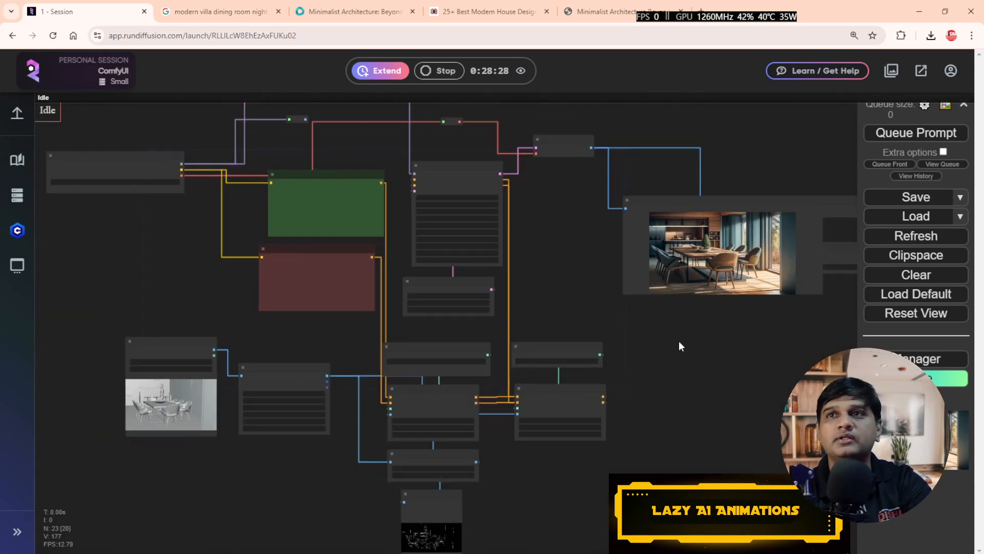
pyautogui.moveTo(679, 345); pyautogui.dragTo(562, 404)
pyautogui.scroll(5, 616, 344)
pyautogui.moveTo(605, 194); pyautogui.dragTo(531, 217)
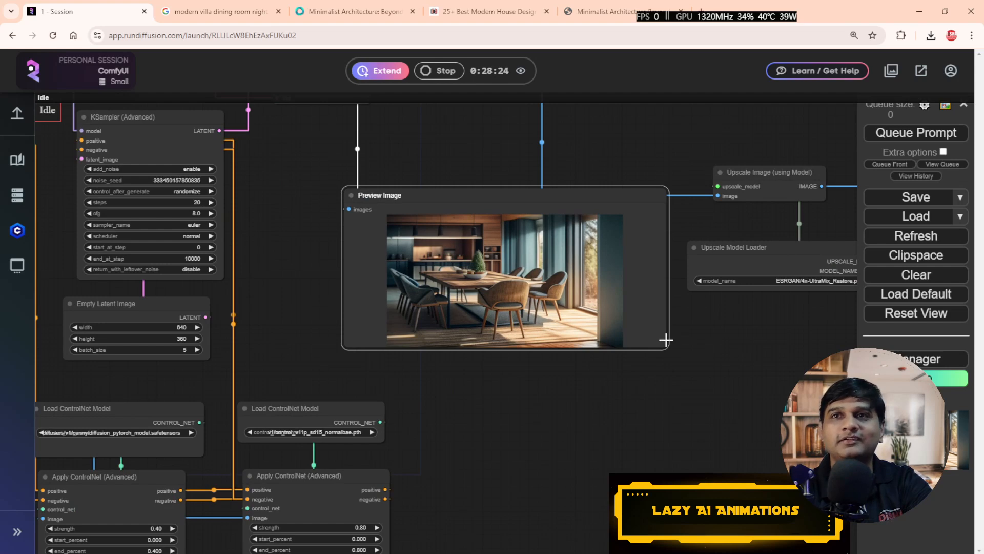
pyautogui.moveTo(667, 346); pyautogui.dragTo(614, 344)
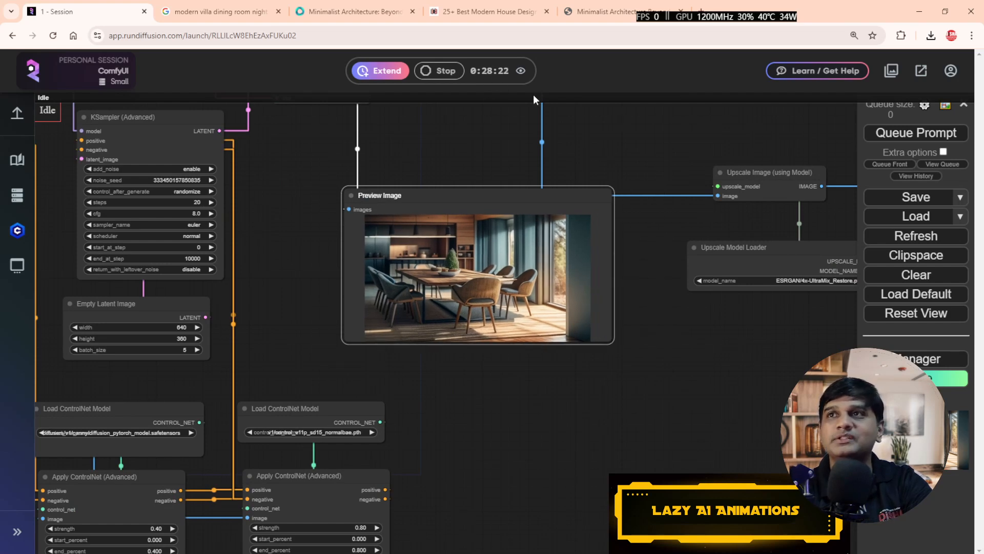
pyautogui.click(907, 133)
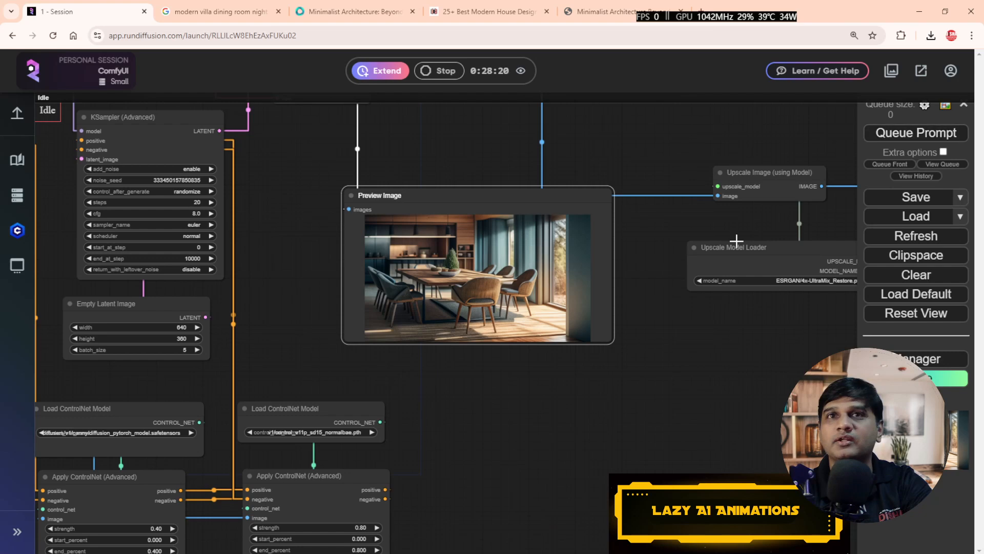
# Step: Open the batch in the Preview Image node after Upscale Image (using Model) and compare the five upscaled dining room renders one by one
pyautogui.scroll(-3, 637, 360)
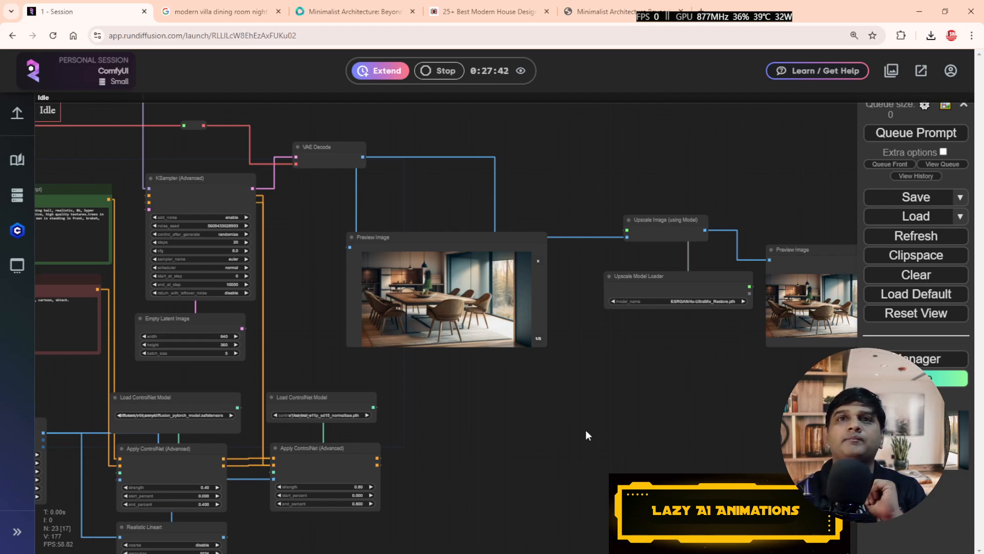
pyautogui.scroll(6, 567, 425)
pyautogui.moveTo(784, 457); pyautogui.dragTo(457, 478)
pyautogui.scroll(-3, 555, 472)
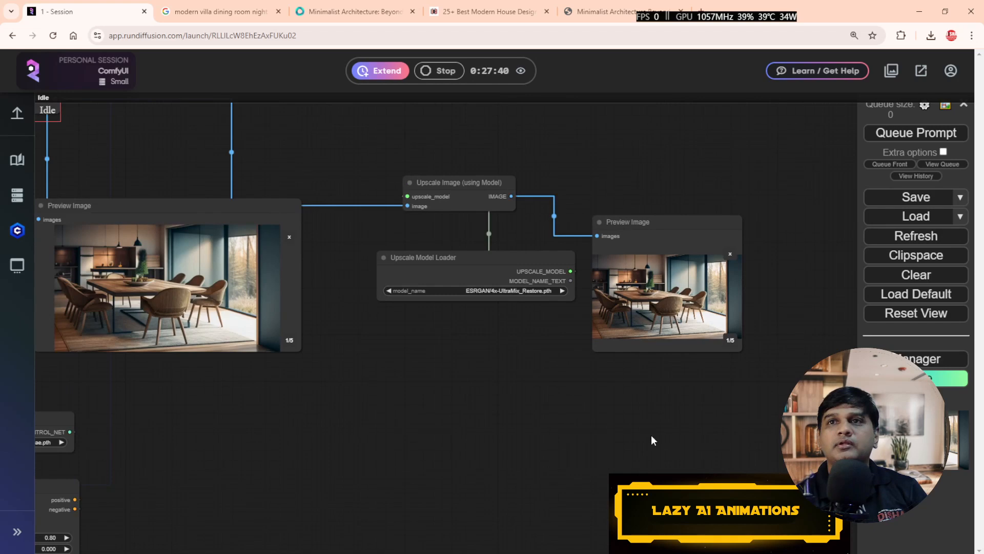
pyautogui.scroll(3, 690, 442)
pyautogui.moveTo(692, 447); pyautogui.dragTo(531, 467)
pyautogui.scroll(2, 534, 453)
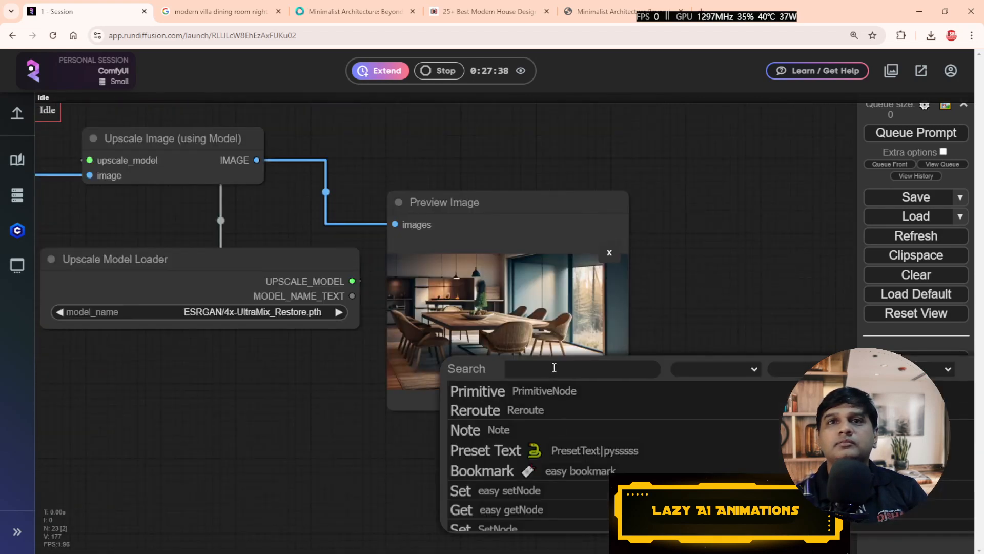
pyautogui.scroll(3, 552, 405)
pyautogui.scroll(3, 552, 405)
pyautogui.click(550, 290)
pyautogui.press('Right')
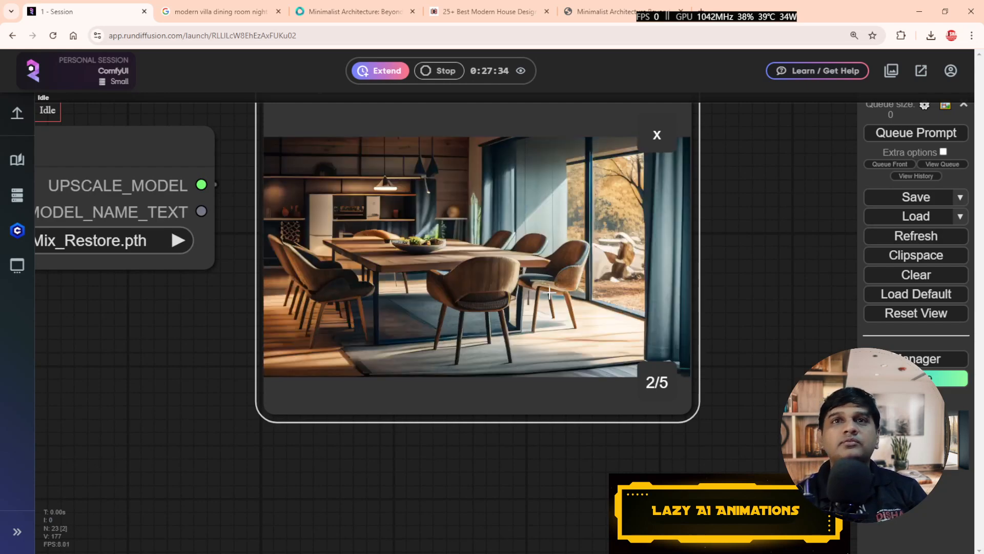
pyautogui.press('Right')
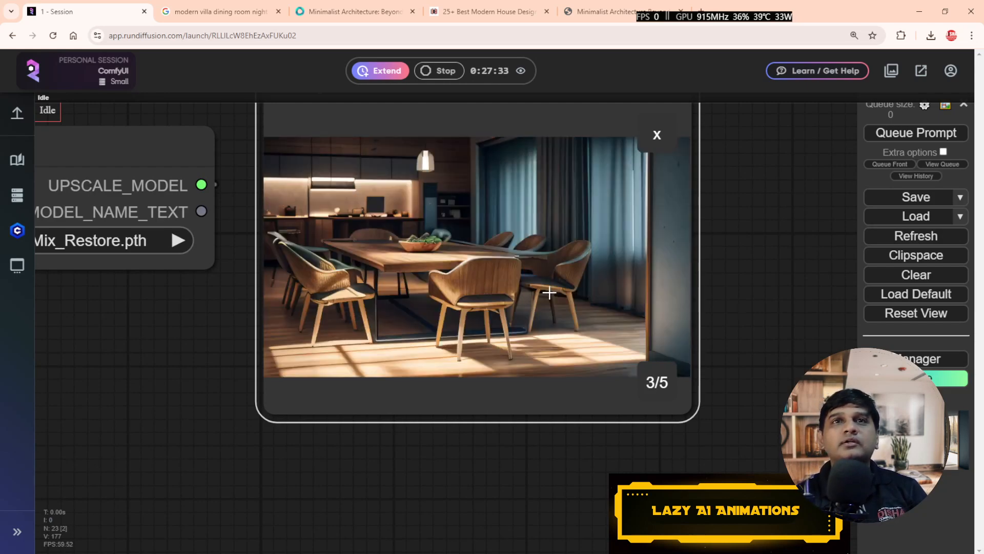
pyautogui.press('Right')
pyautogui.press('Right')
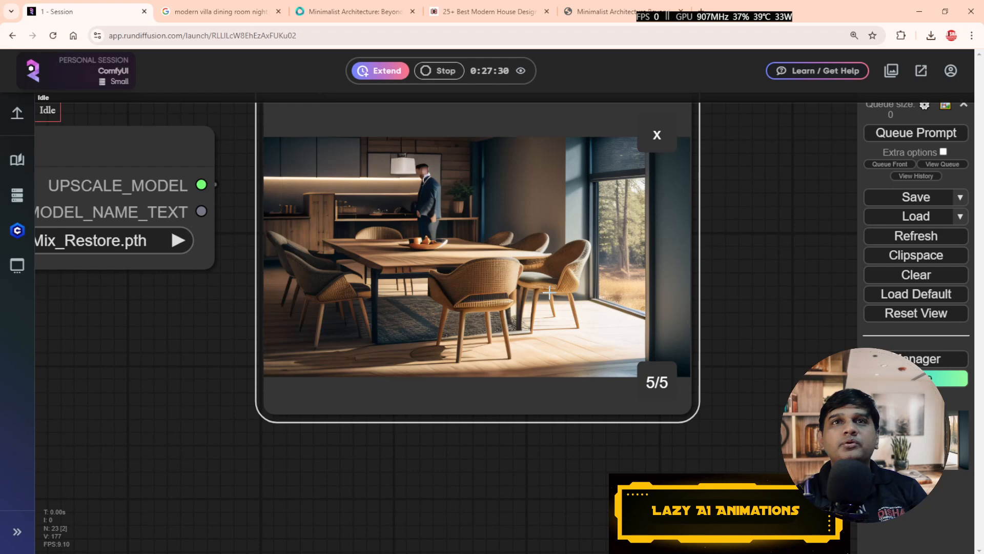
pyautogui.press('Right')
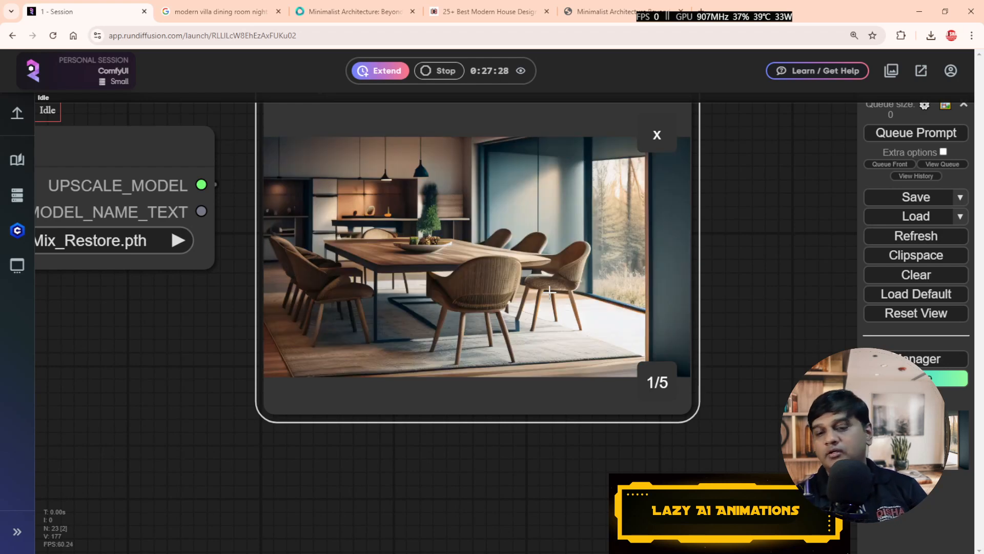
pyautogui.press('Left')
pyautogui.press('Left')
pyautogui.press('Left')
pyautogui.press('Right')
pyautogui.press('Right')
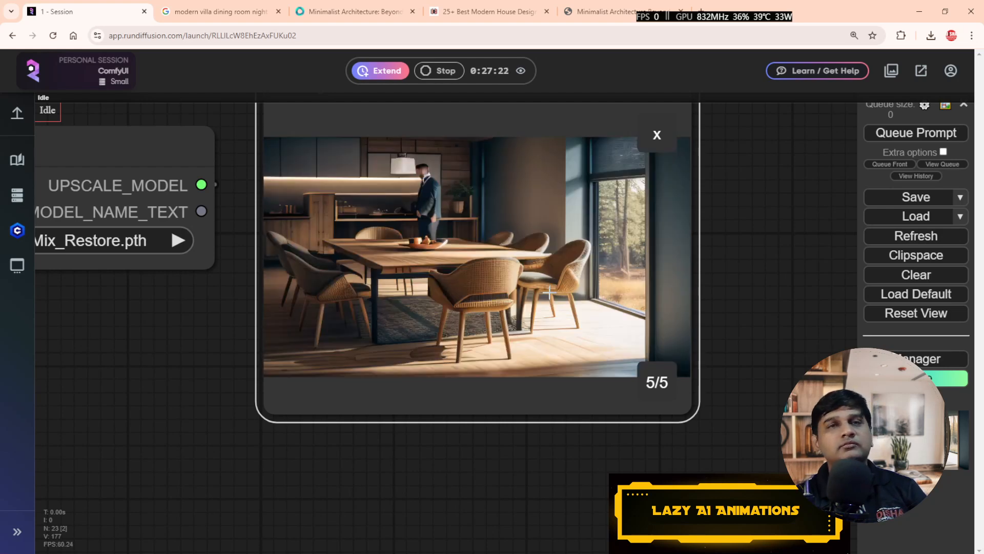
# Step: Flip back and forth through the upscaled dining room variations to pick the ones worth keeping
pyautogui.press('Left')
pyautogui.press('Left')
pyautogui.press('Left')
pyautogui.press('Left')
pyautogui.press('Left')
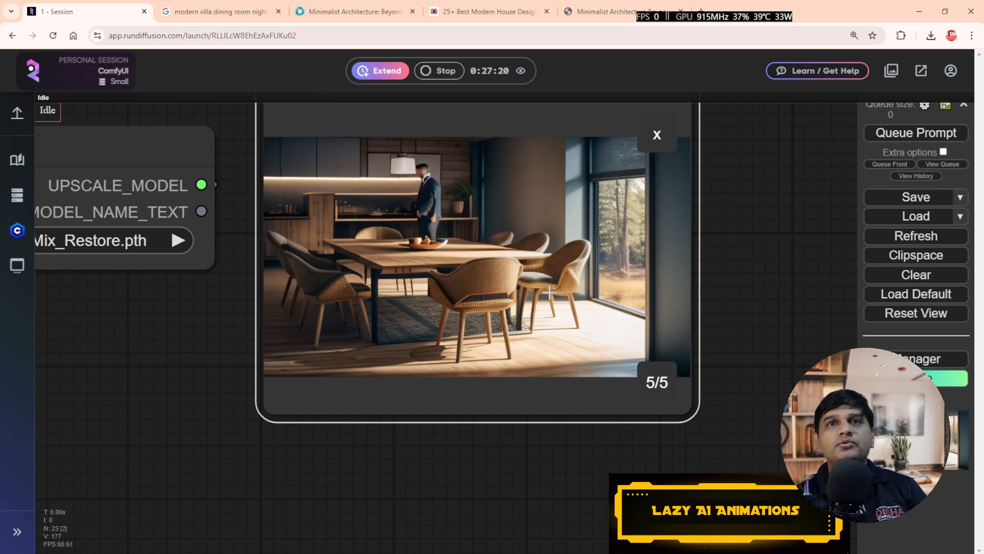
pyautogui.press('Left')
pyautogui.press('Right')
pyautogui.press('Right')
pyautogui.press('Right')
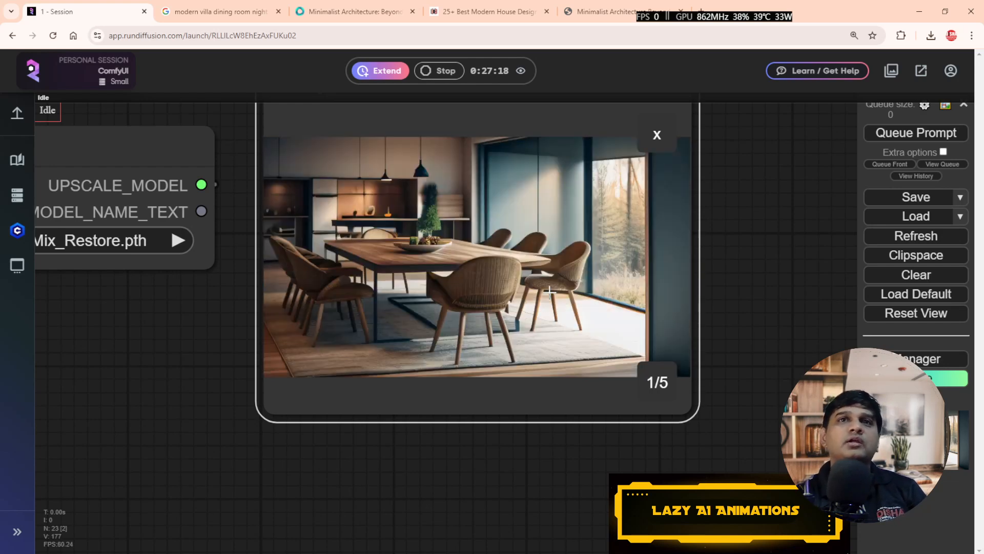
pyautogui.press('Left')
pyautogui.press('Left')
pyautogui.press('Left')
pyautogui.press('Left')
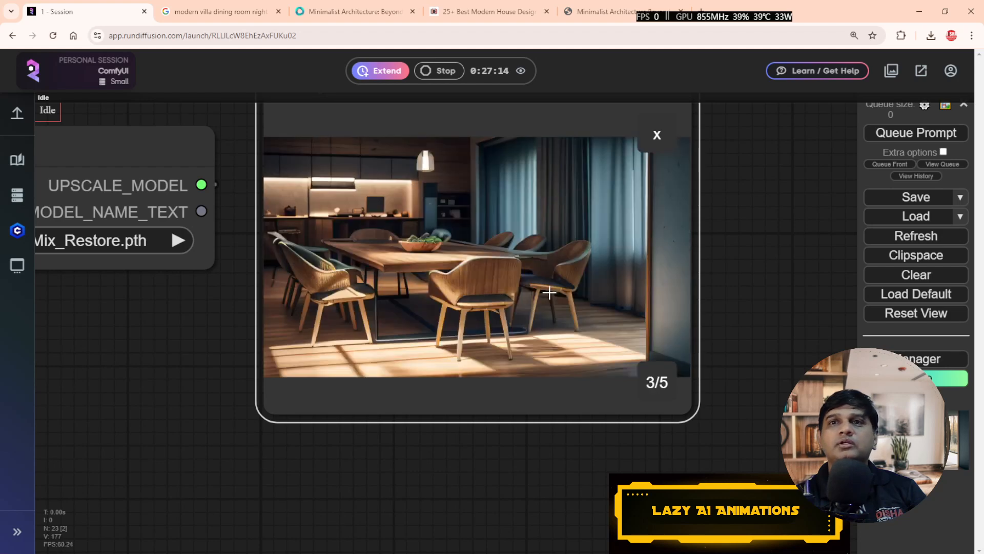
pyautogui.press('Left')
pyautogui.press('Left')
pyautogui.press('Right')
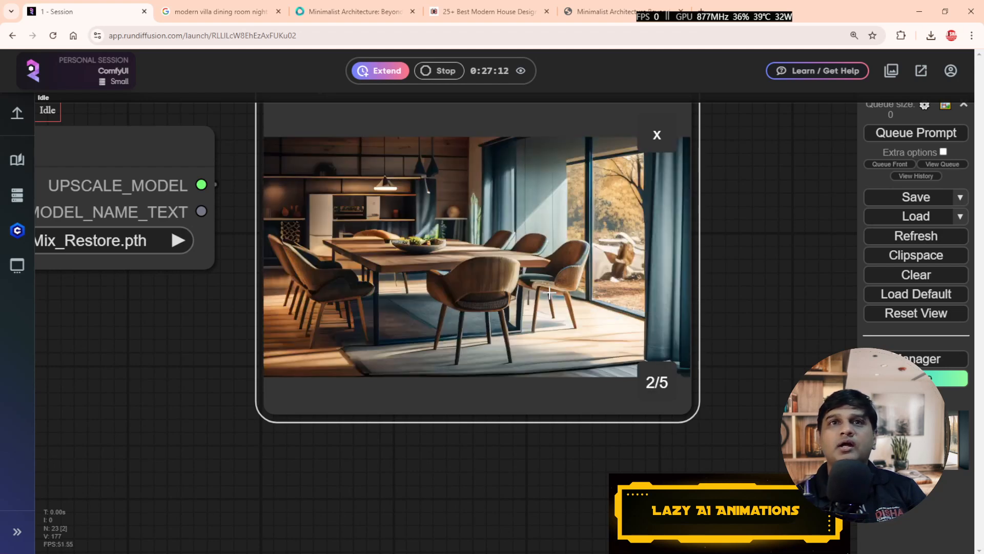
pyautogui.press('Right')
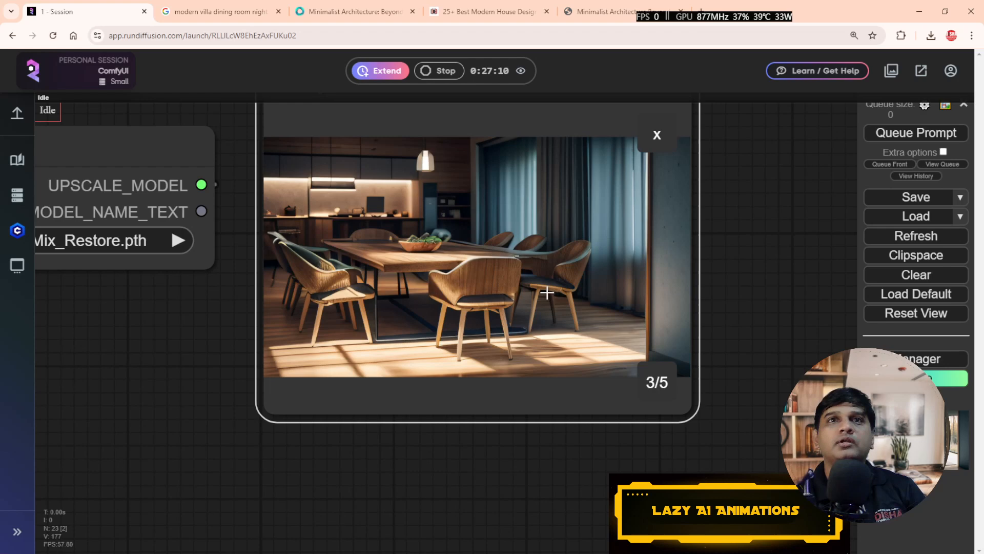
# Step: Save upscaled dining room renders 3, 4, 5 and 1 of the batch as image files
pyautogui.rightClick(438, 231)
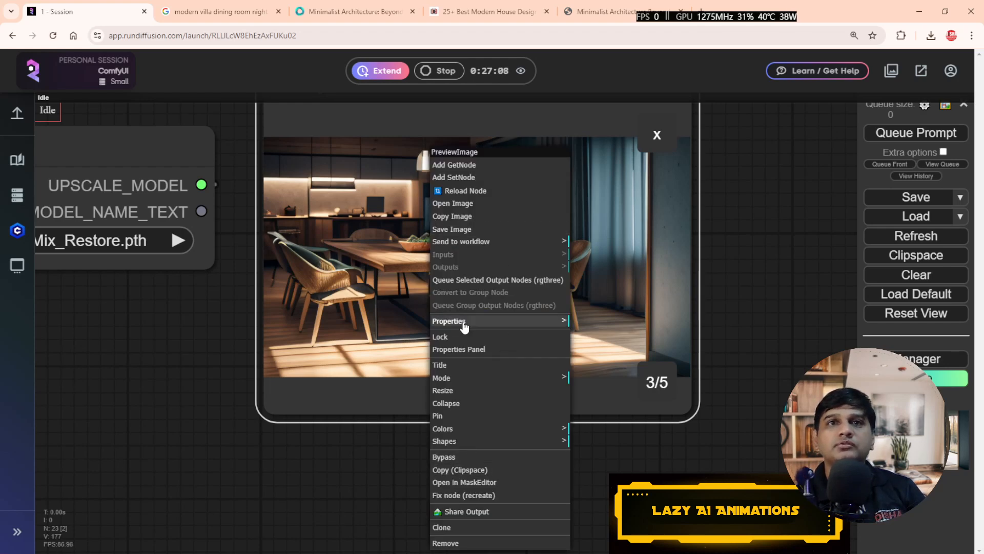
pyautogui.click(446, 216)
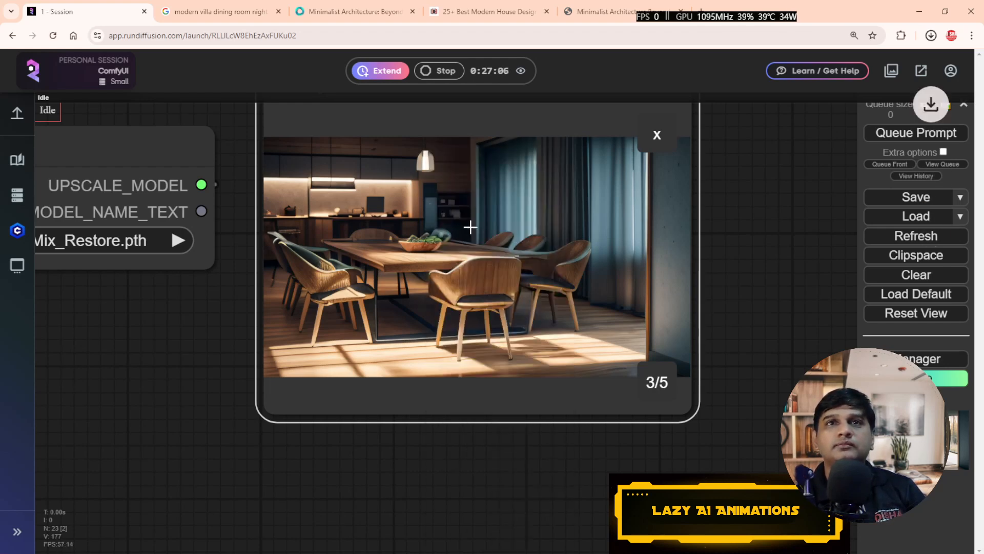
pyautogui.press('Right')
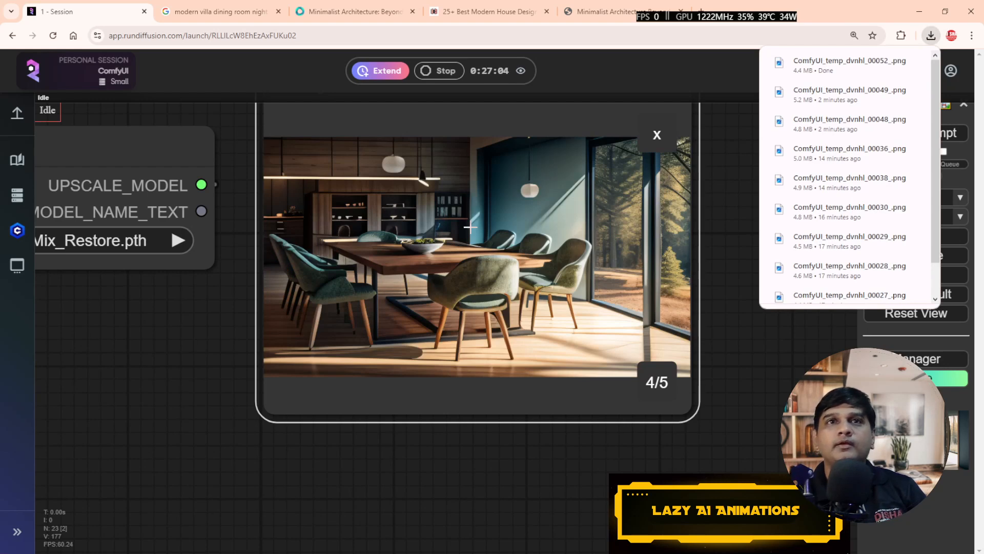
pyautogui.rightClick(470, 228)
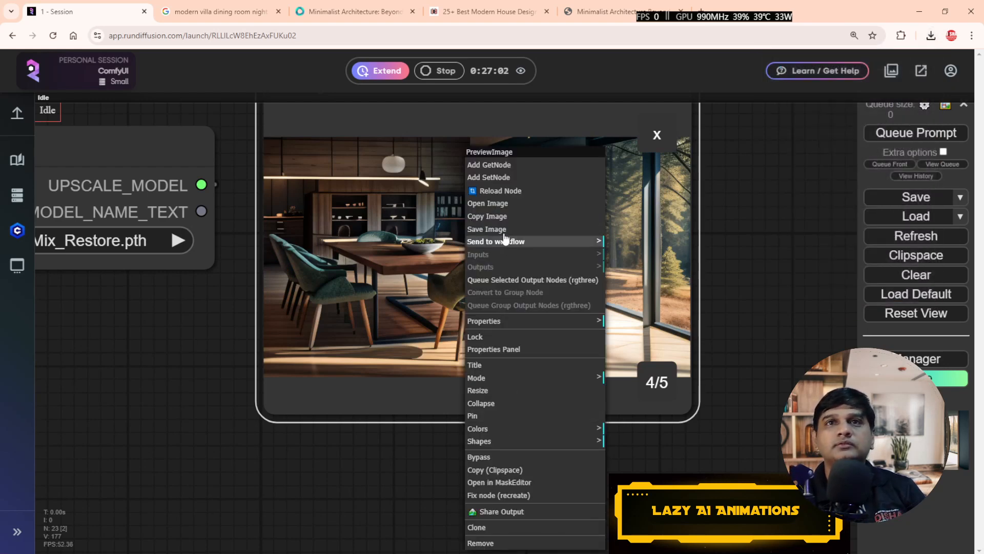
pyautogui.click(502, 230)
pyautogui.press('Right')
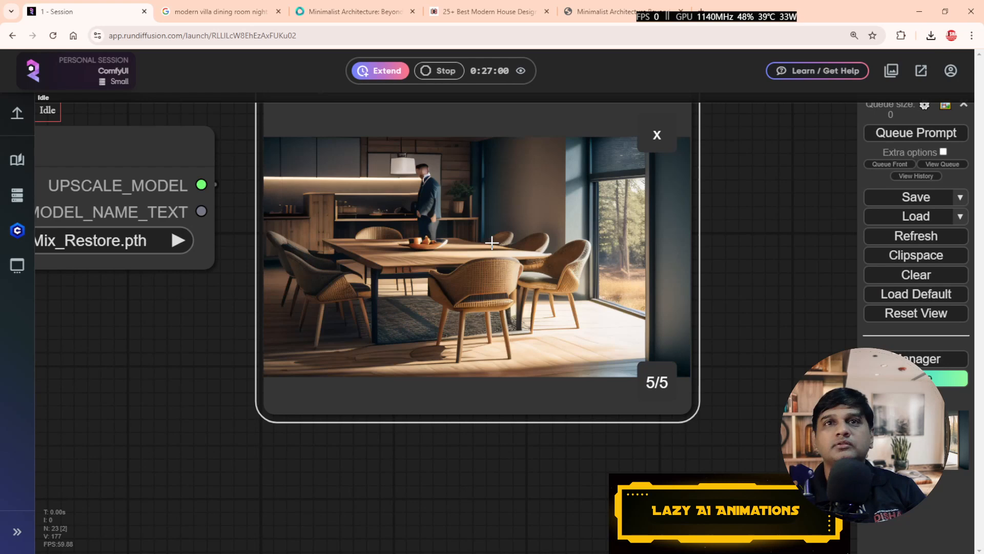
pyautogui.rightClick(493, 243)
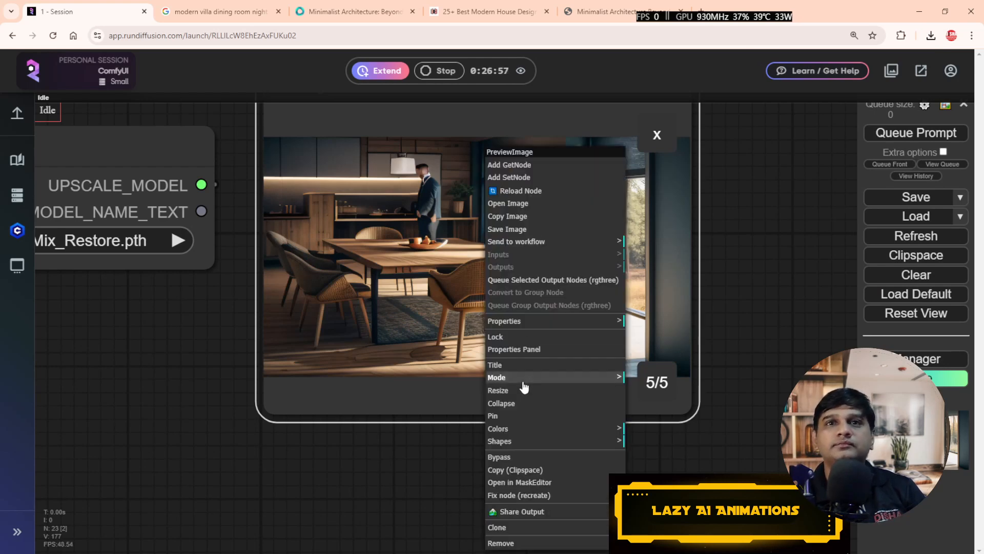
pyautogui.click(508, 229)
pyautogui.press('Right')
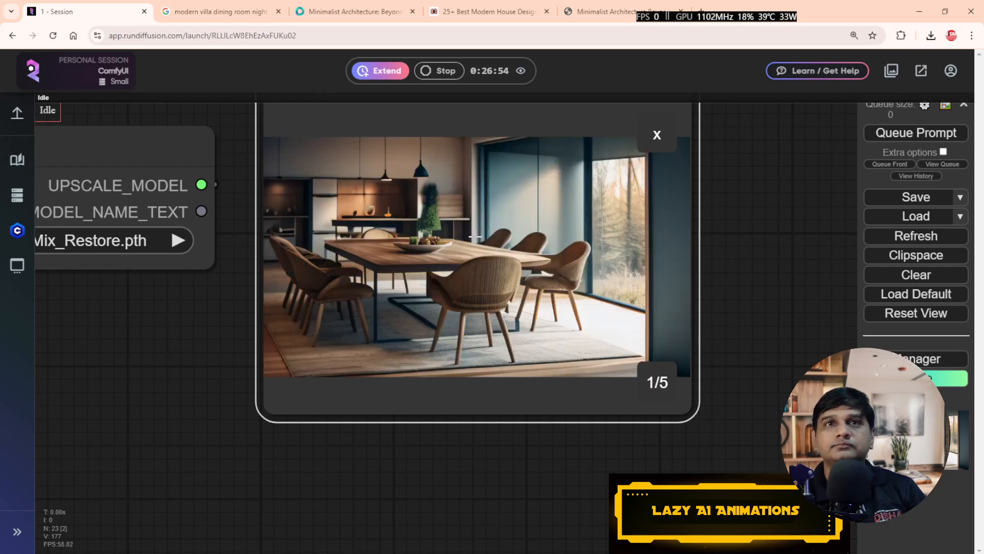
pyautogui.rightClick(476, 237)
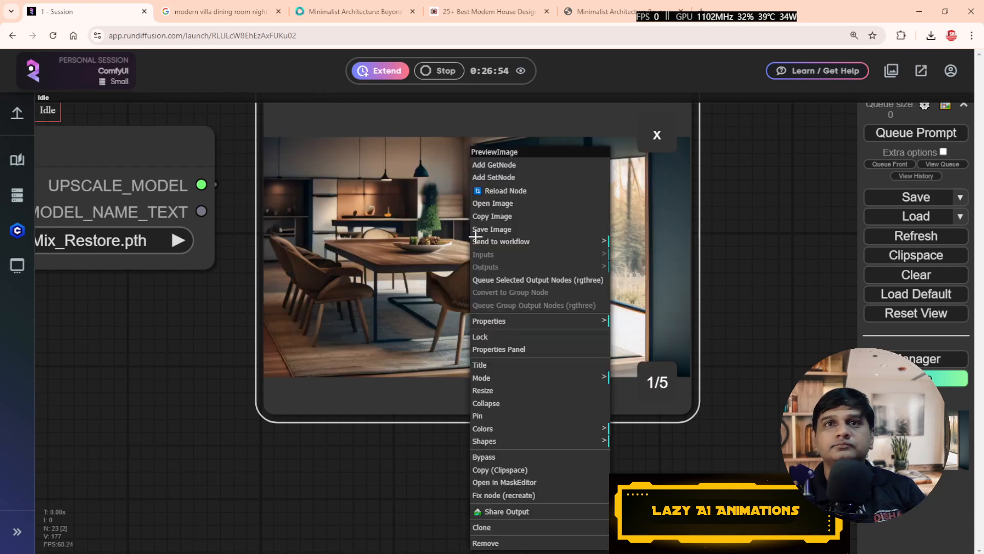
pyautogui.click(521, 232)
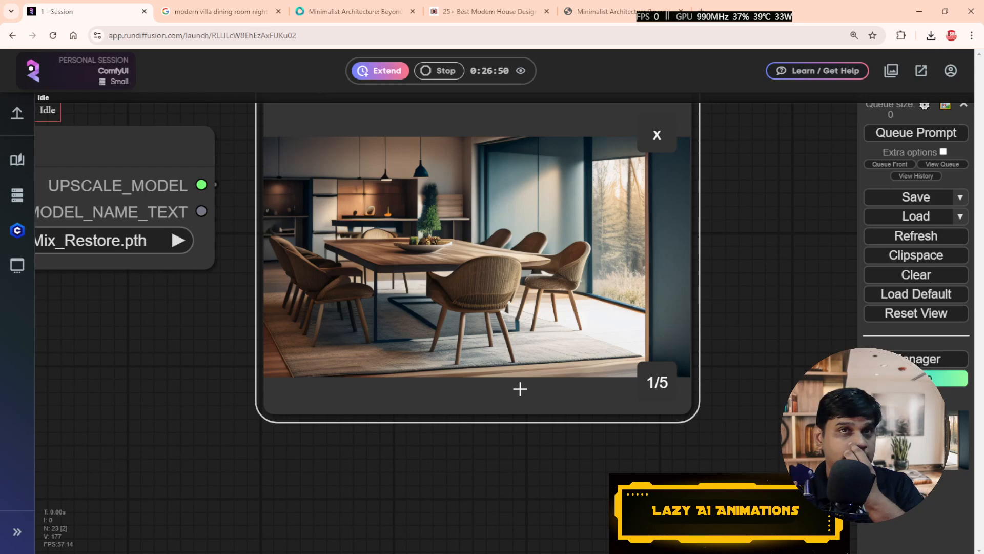
# Step: Browse the Google image results for modern villa dining rooms and open the Vrbo ocean-front penthouse picture
pyautogui.scroll(-5, 520, 389)
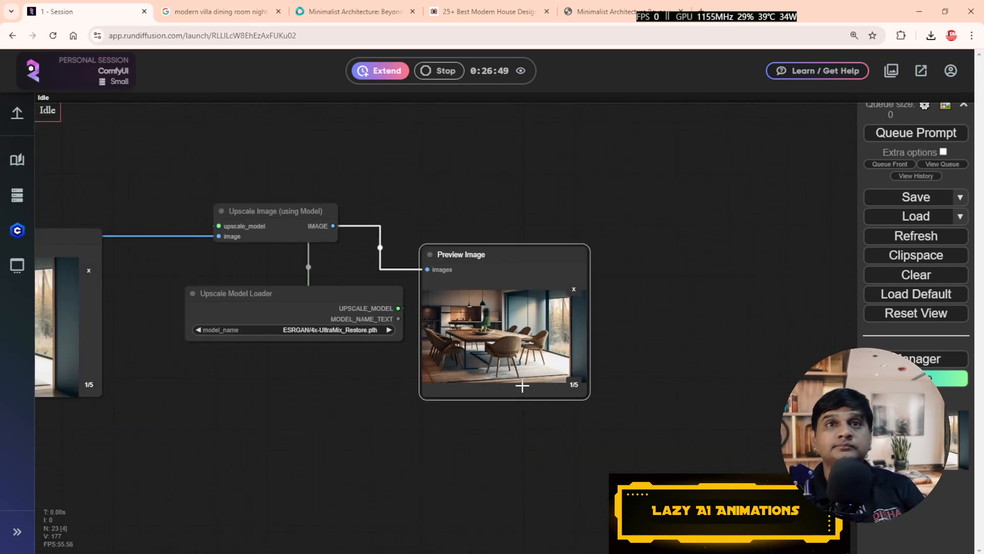
pyautogui.scroll(-8, 522, 385)
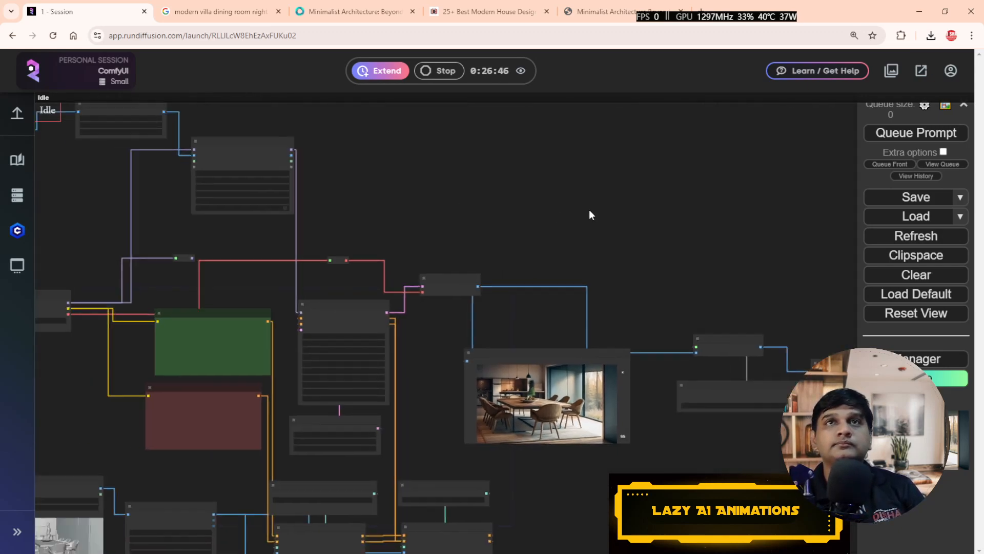
pyautogui.click(221, 11)
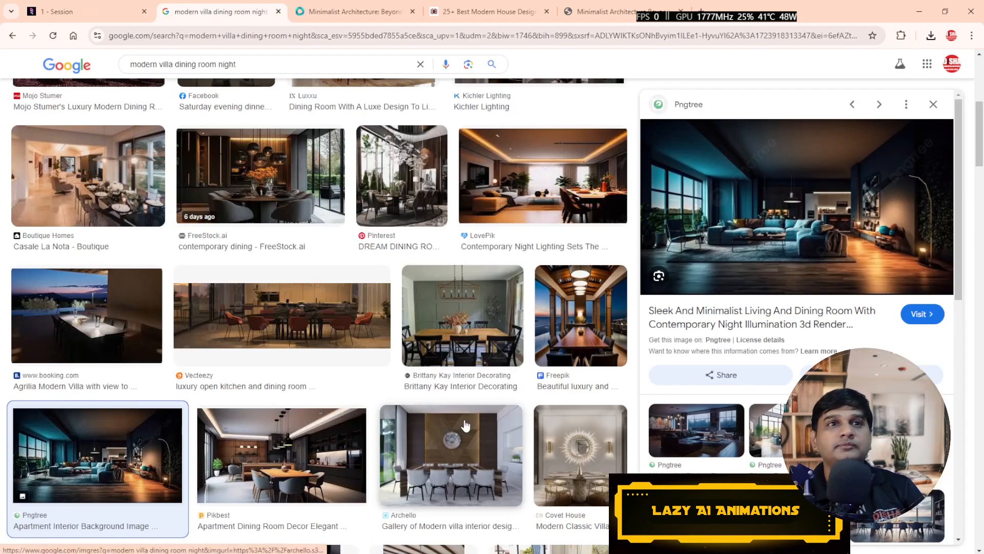
pyautogui.scroll(-8, 465, 426)
pyautogui.scroll(-5, 365, 411)
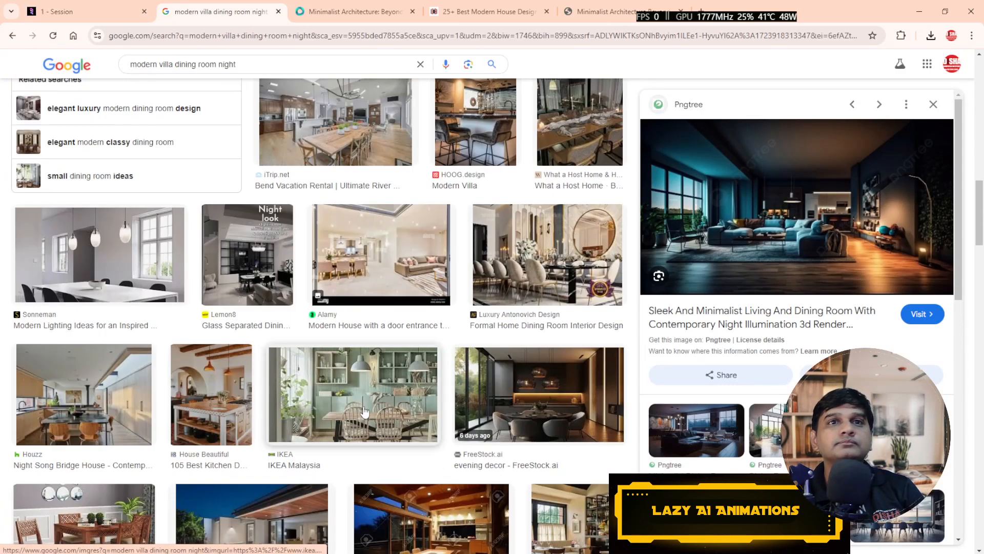
pyautogui.scroll(-4, 365, 412)
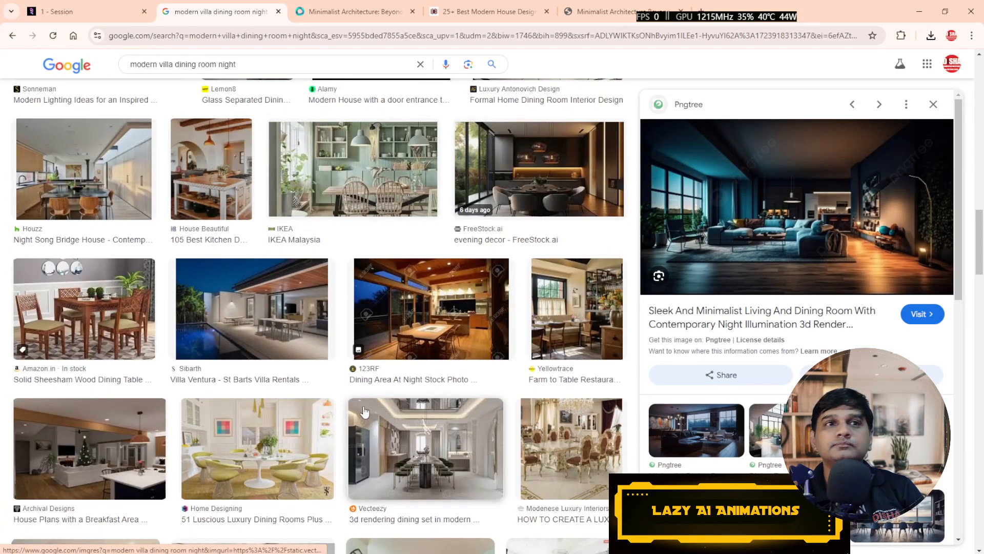
pyautogui.scroll(-6, 364, 411)
pyautogui.scroll(-3, 365, 412)
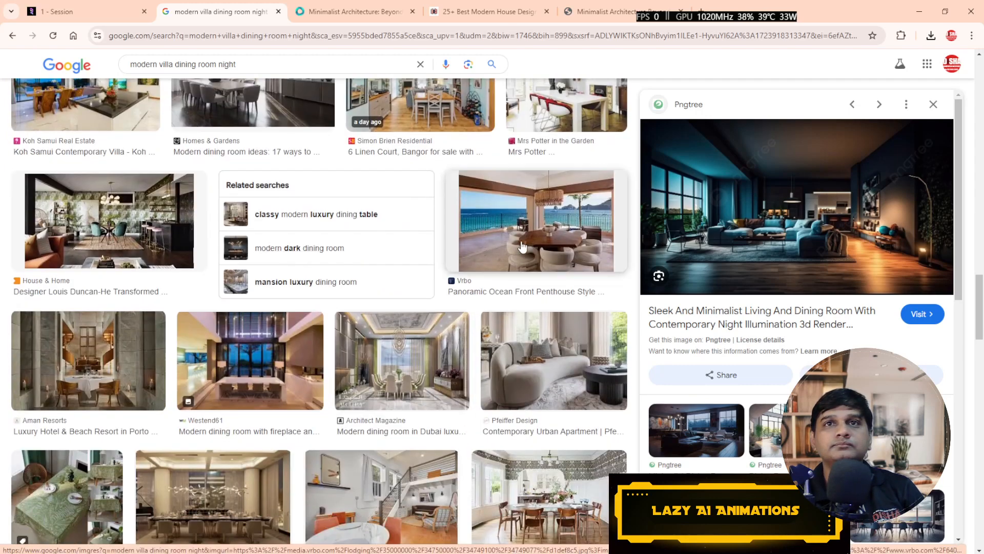
pyautogui.click(578, 240)
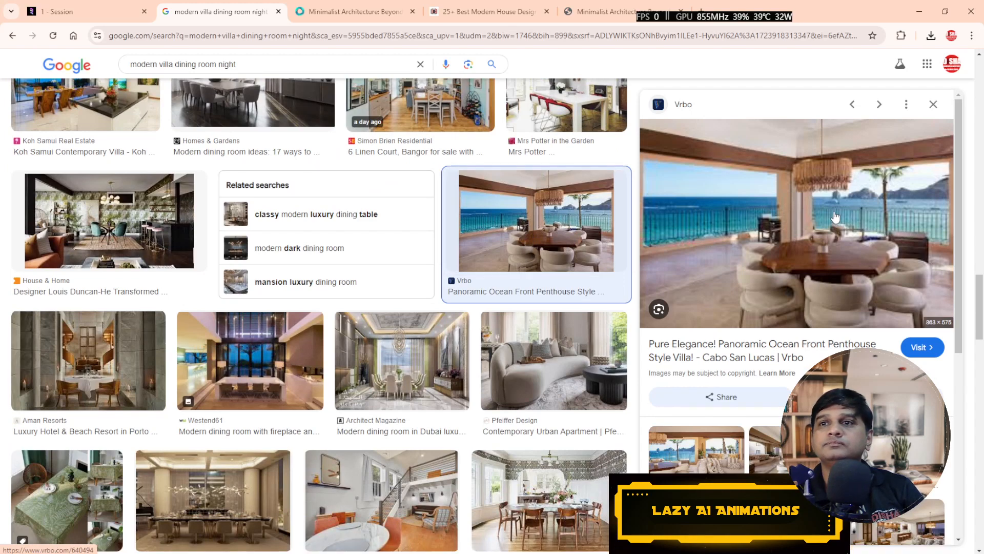
pyautogui.rightClick(813, 258)
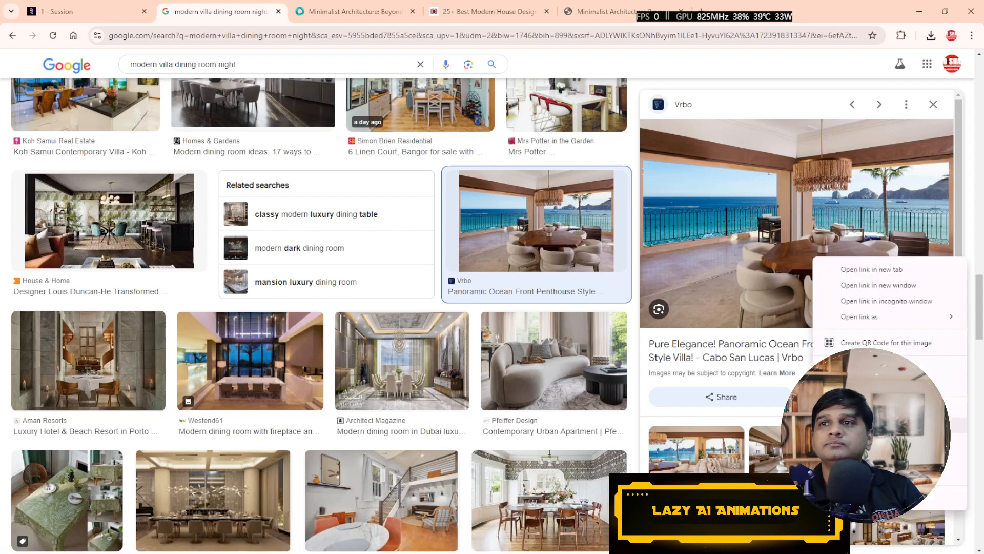
pyautogui.click(846, 424)
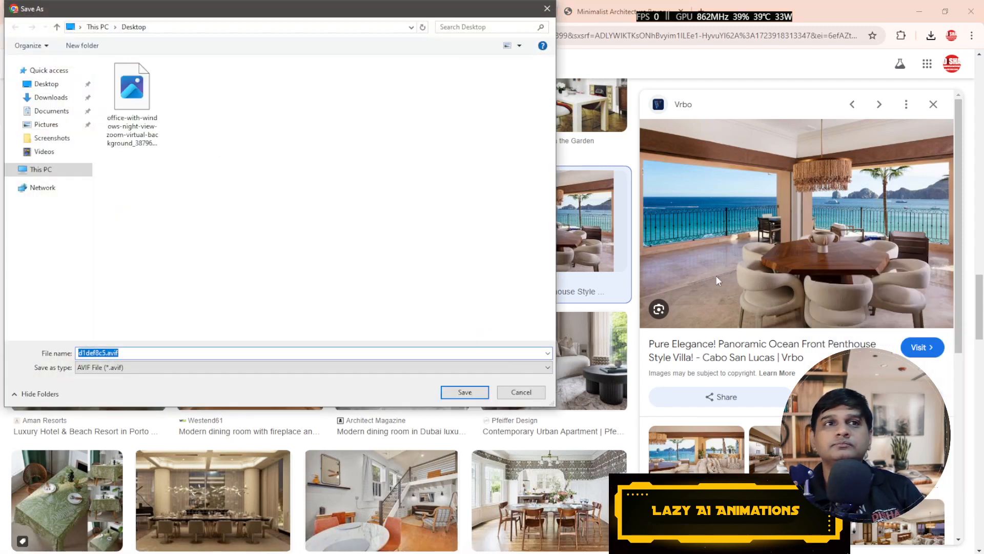
pyautogui.click(521, 392)
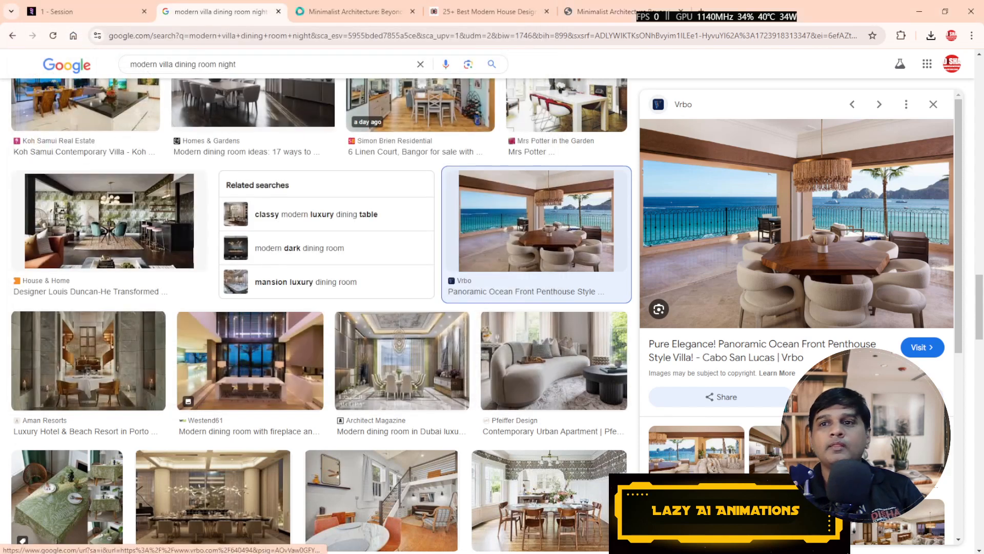
# Step: Capture the enlarged ocean-front dining room picture with Snipping Tool and save it to the Desktop as 12.PNG
pyautogui.click(621, 69)
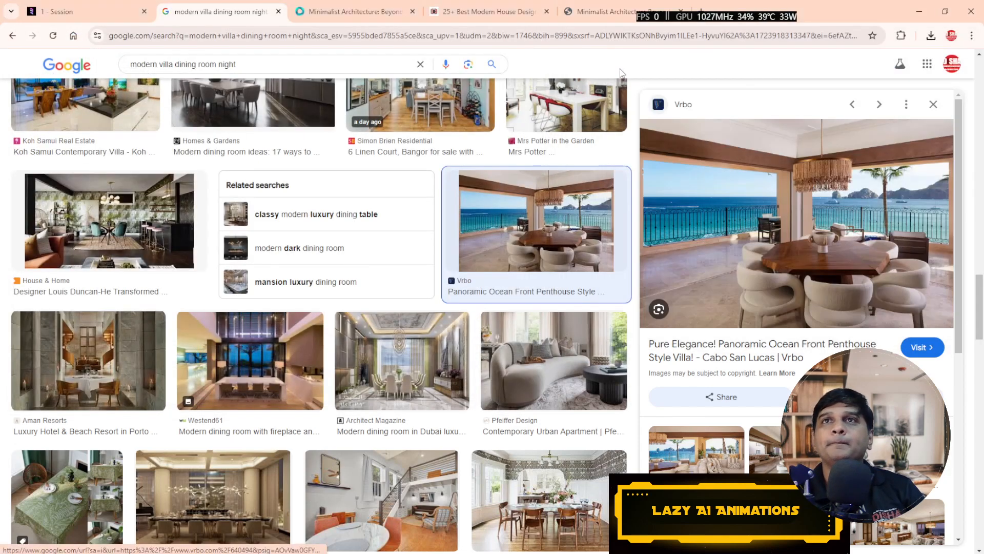
pyautogui.moveTo(655, 126); pyautogui.dragTo(944, 326)
pyautogui.click(582, 43)
pyautogui.click(595, 69)
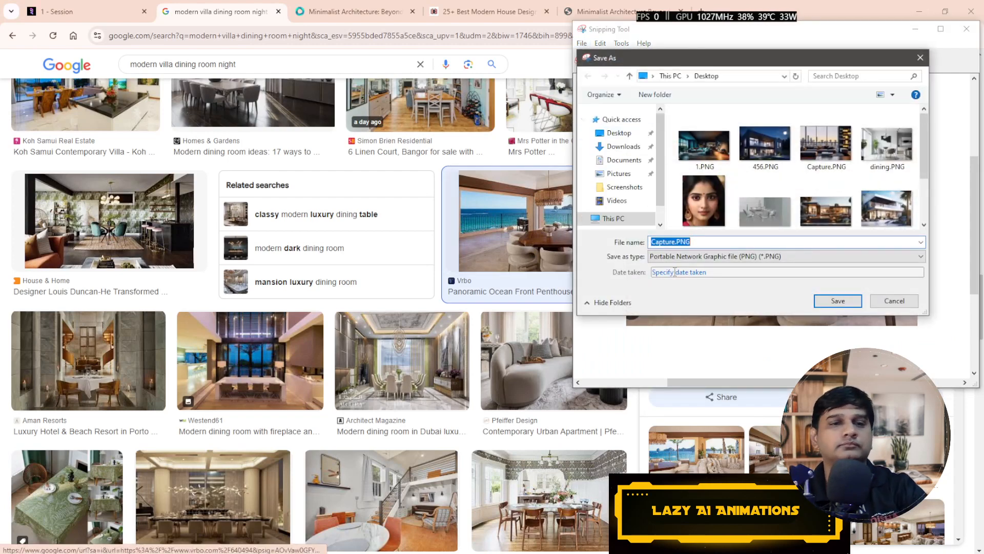
pyautogui.write('11')
pyautogui.click(839, 302)
# Step: Return to ComfyUI and load 12.PNG into the Load Image node feeding Prep Image For ClipVision
pyautogui.click(84, 11)
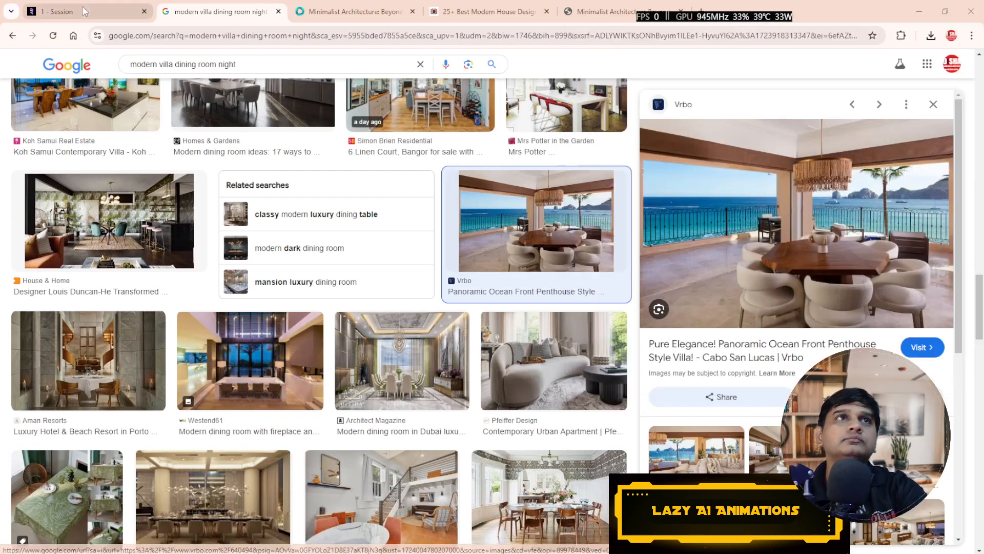
pyautogui.scroll(5, 369, 267)
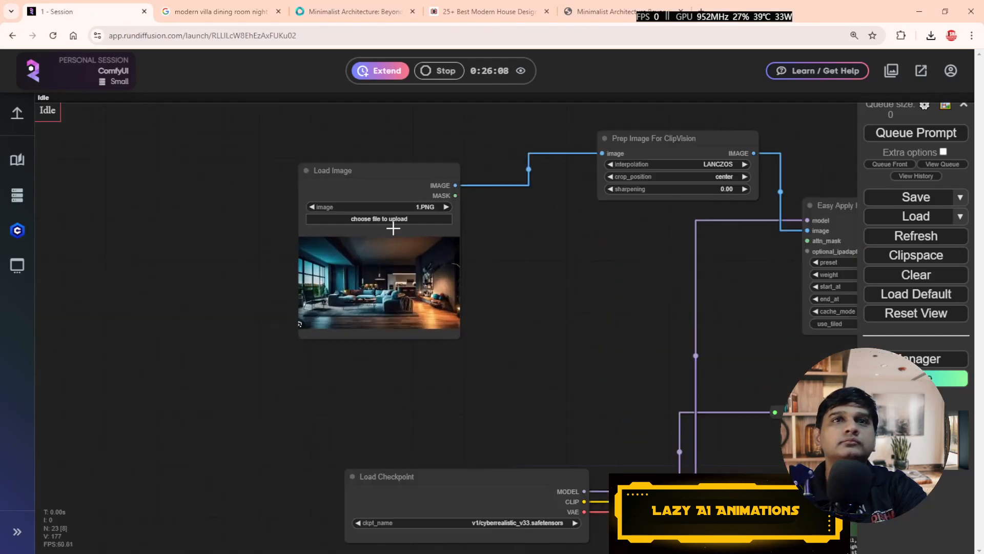
pyautogui.click(396, 221)
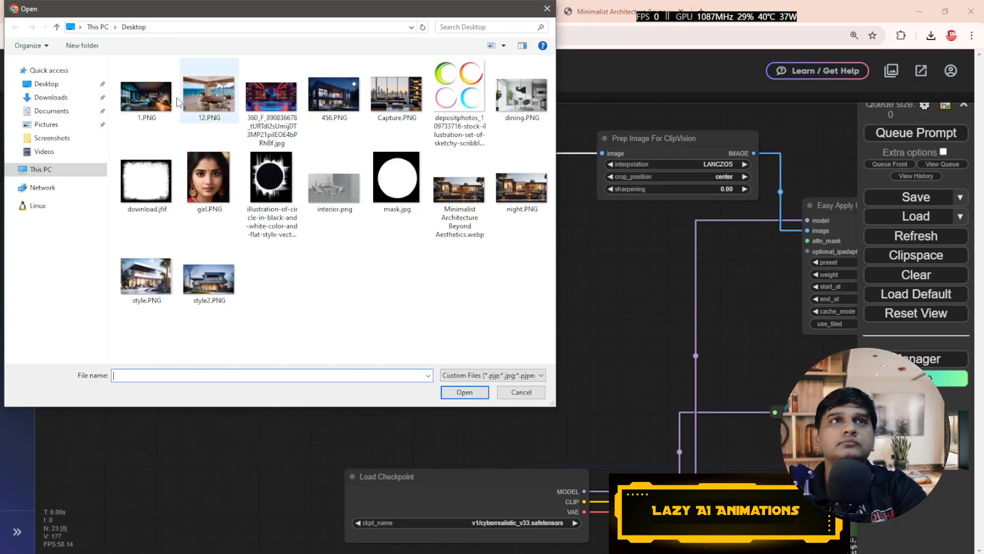
pyautogui.doubleClick(147, 97)
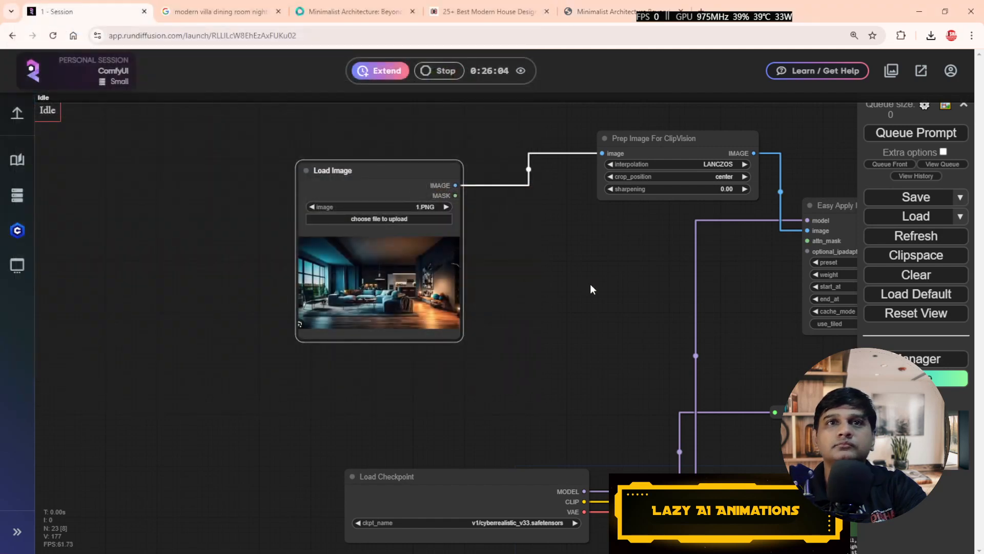
# Step: Queue the prompt for a new dining room batch with the ocean-front style reference and view the generated previews
pyautogui.scroll(-5, 418, 295)
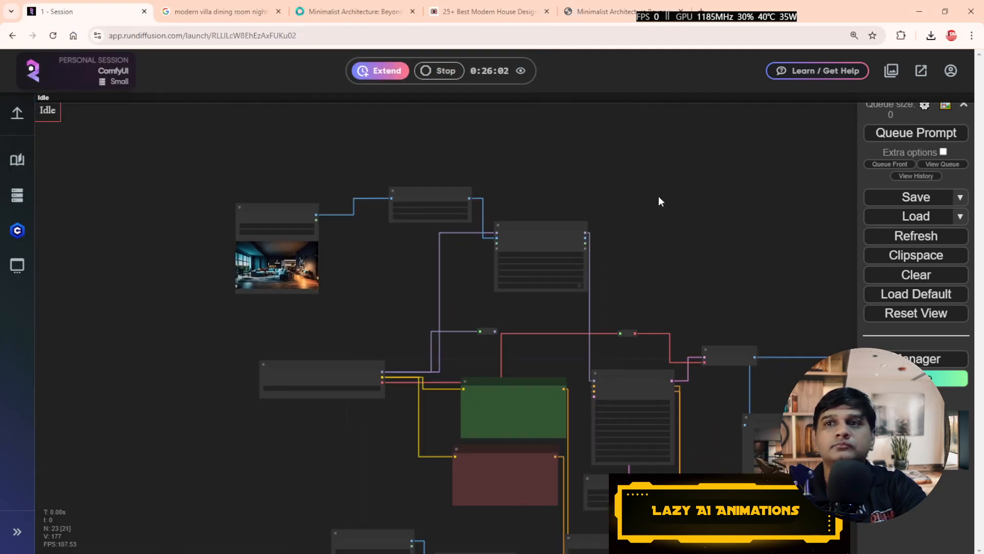
pyautogui.moveTo(660, 201); pyautogui.dragTo(511, 134)
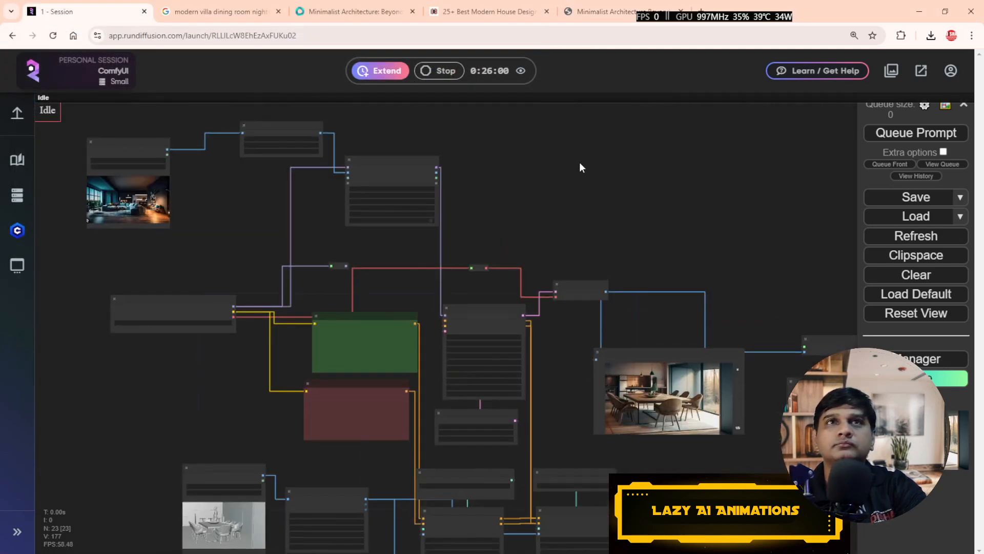
pyautogui.scroll(3, 618, 225)
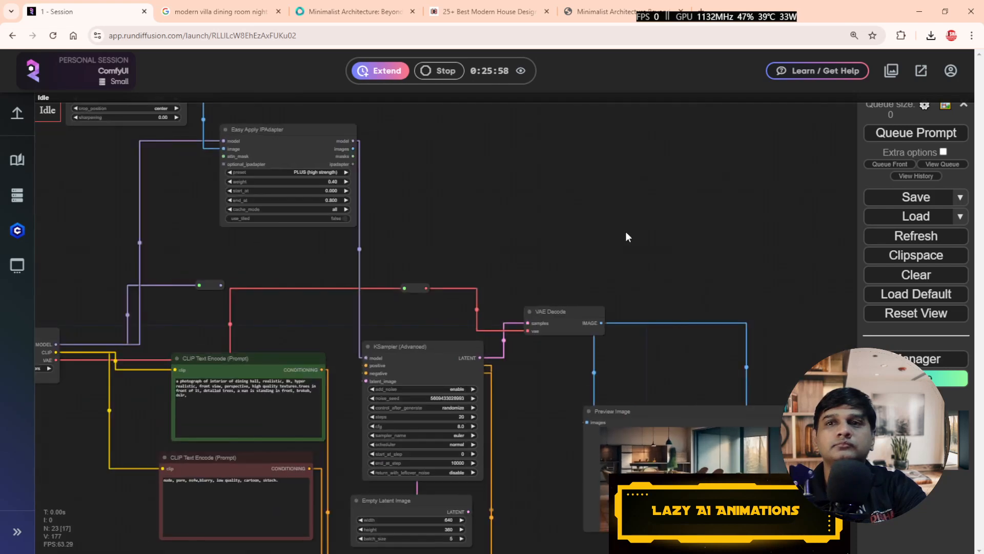
pyautogui.scroll(-2, 626, 235)
pyautogui.moveTo(688, 242); pyautogui.dragTo(594, 189)
pyautogui.click(916, 133)
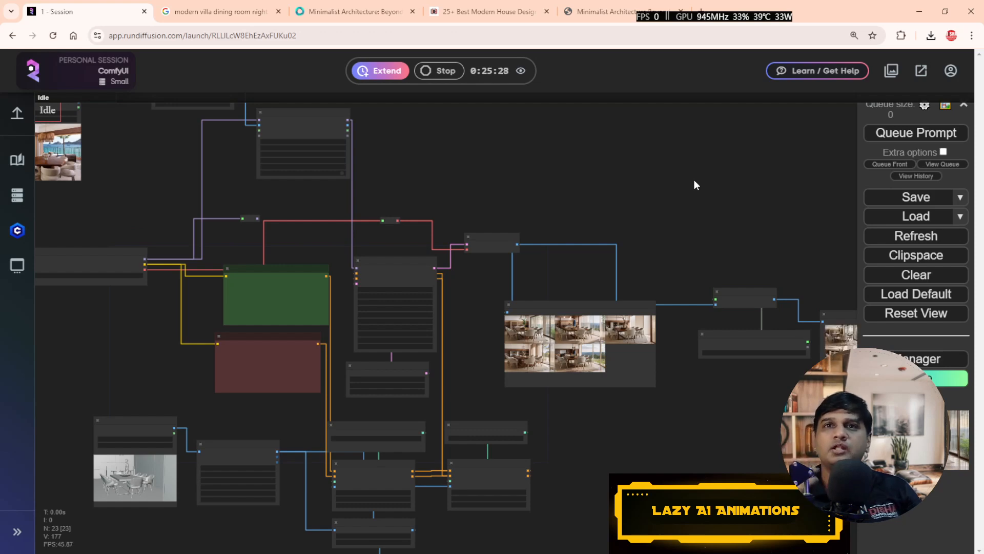
pyautogui.scroll(2, 661, 228)
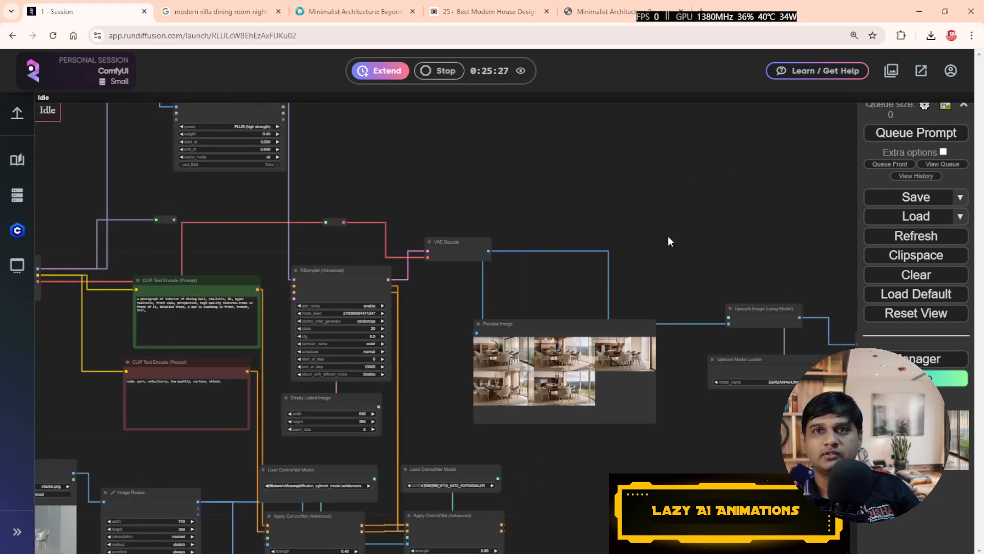
# Step: Examine the first upscaled dining room render in the final Preview Image node
pyautogui.scroll(3, 669, 235)
pyautogui.moveTo(669, 236); pyautogui.dragTo(490, 157)
pyautogui.scroll(3, 578, 263)
pyautogui.moveTo(758, 216); pyautogui.dragTo(465, 168)
pyautogui.scroll(5, 549, 280)
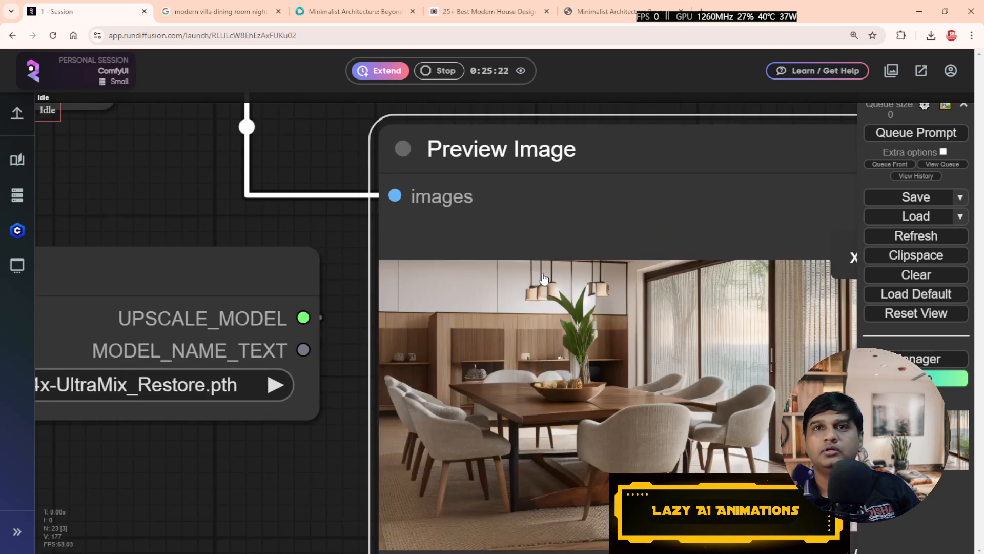
pyautogui.moveTo(344, 286); pyautogui.dragTo(306, 203)
pyautogui.scroll(-3, 331, 243)
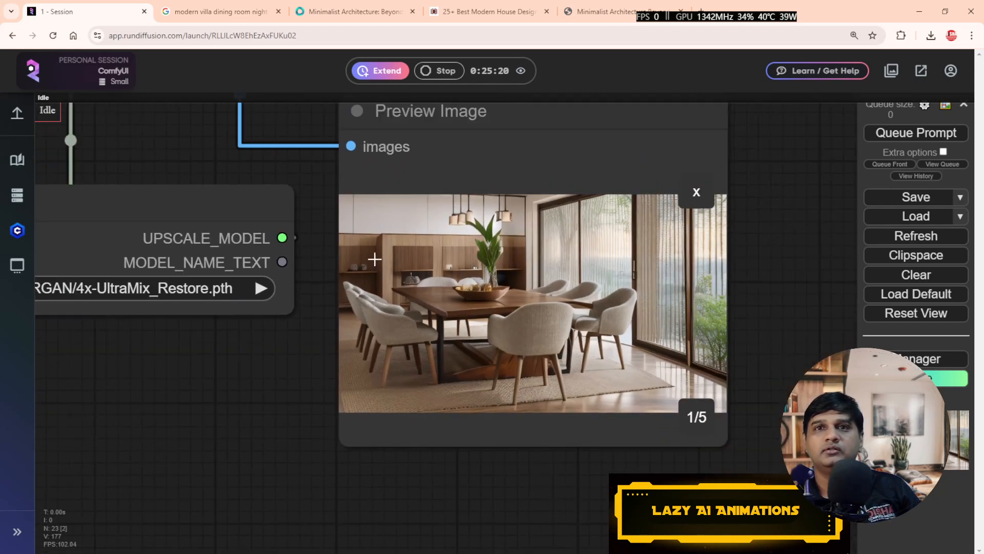
pyautogui.moveTo(510, 240); pyautogui.dragTo(529, 261)
pyautogui.click(529, 260)
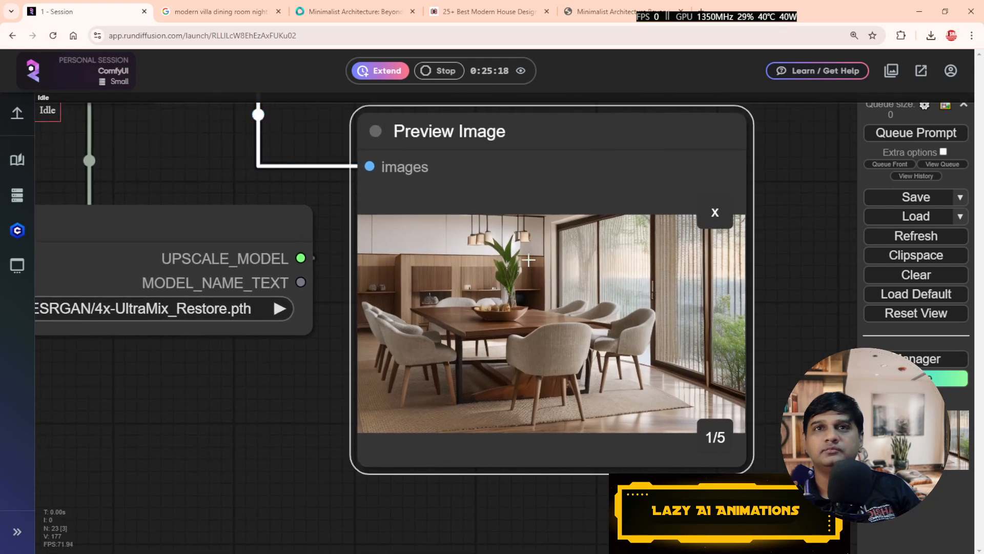
# Step: Step through all five upscaled dining room variations and return to the first one
pyautogui.press('Right')
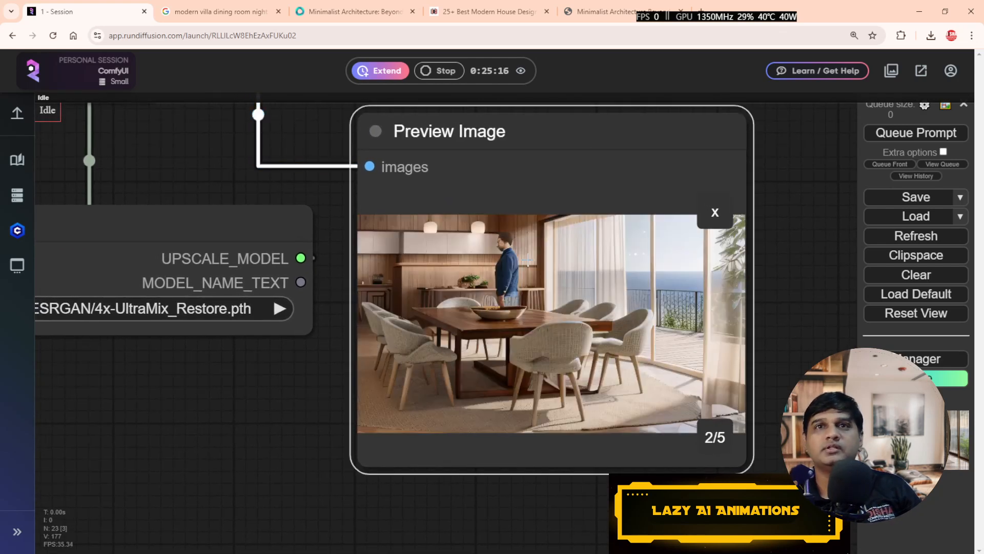
pyautogui.press('Right')
pyautogui.press('Right')
pyautogui.press('Right')
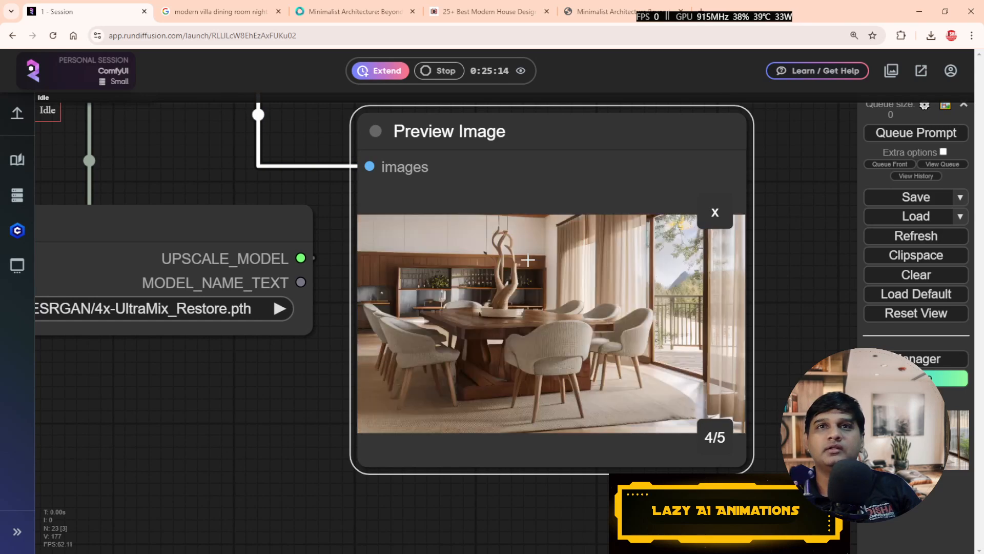
pyautogui.press('Right')
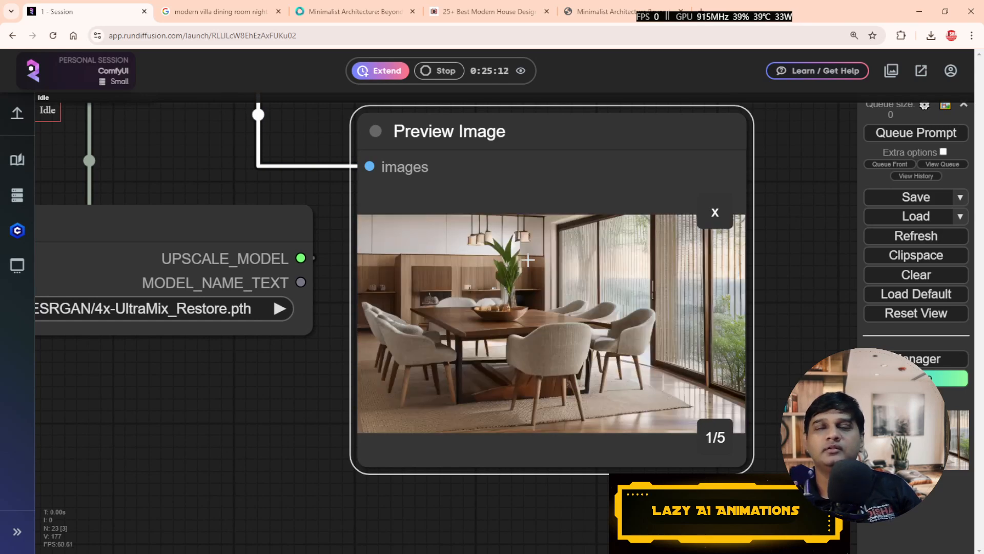
pyautogui.press('Left')
pyautogui.press('Right')
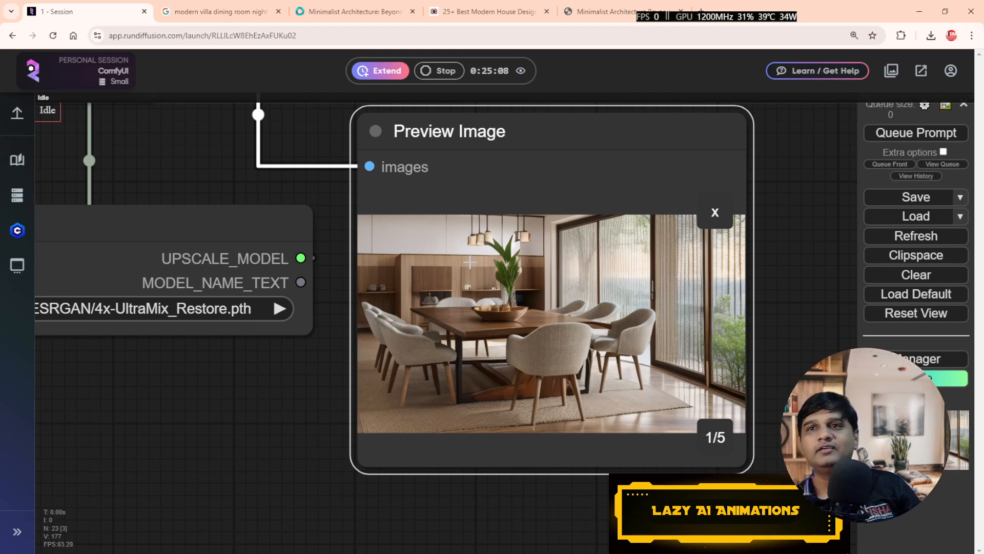
# Step: Cycle through the upscaled variations again to compare them, stopping at the third render
pyautogui.press('Right')
pyautogui.press('Right')
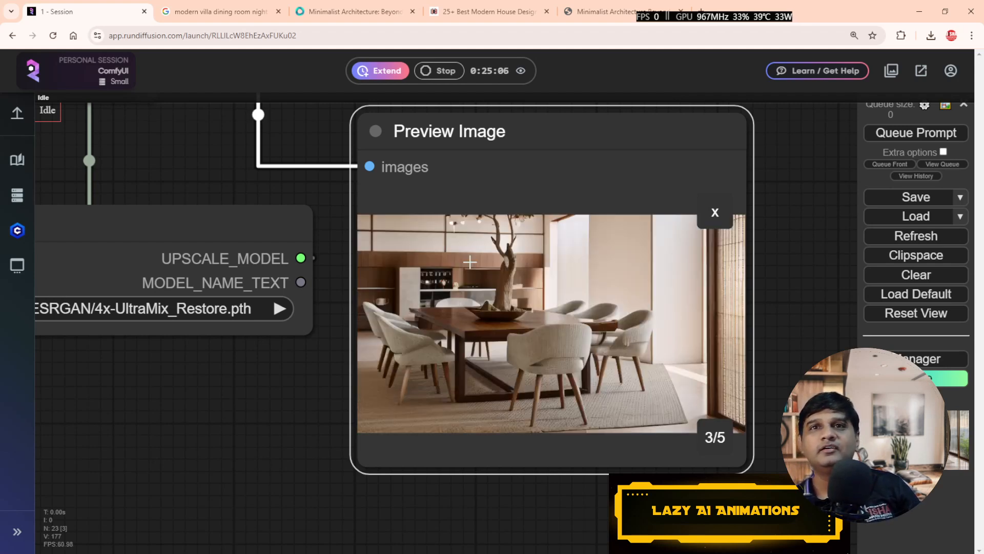
pyautogui.press('Right')
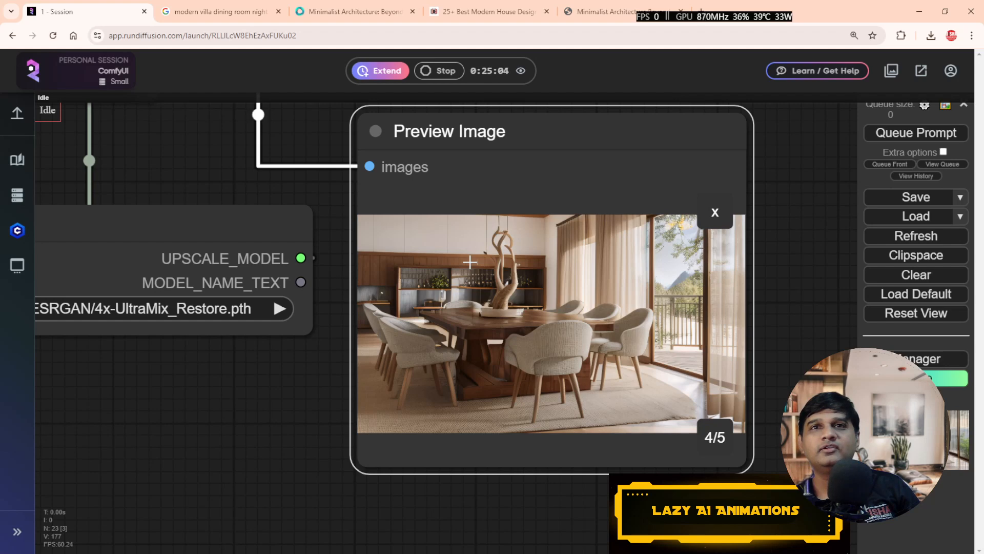
pyautogui.press('Right')
pyautogui.press('Right')
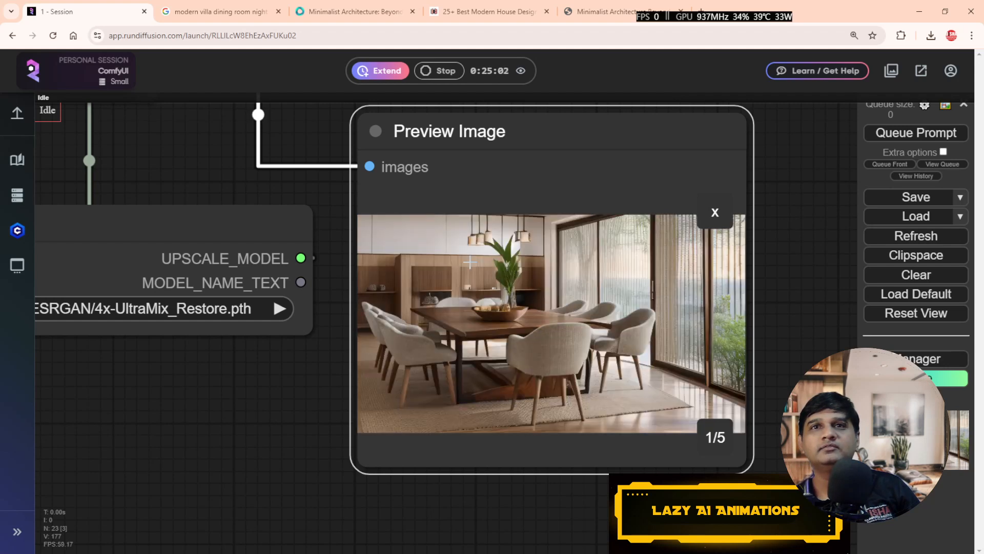
pyautogui.press('Right')
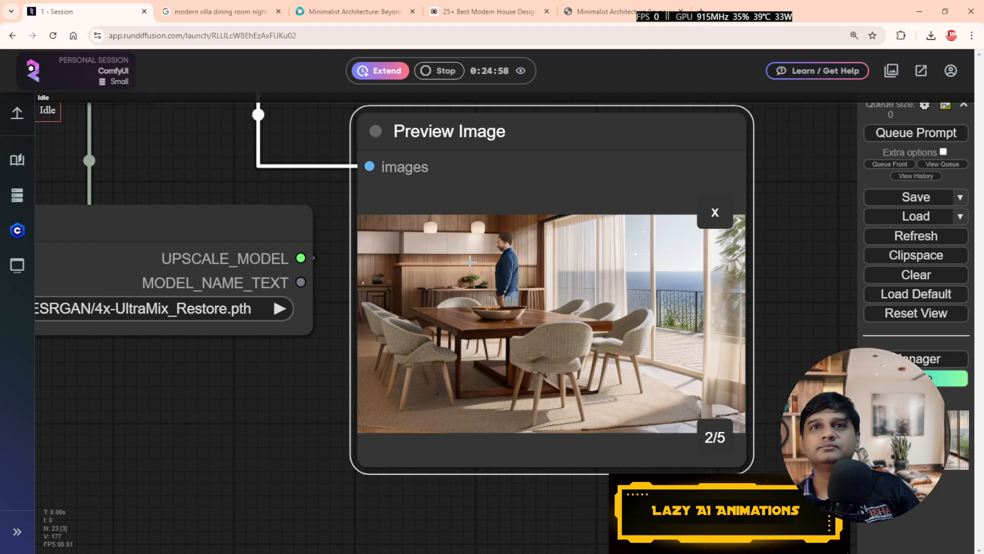
pyautogui.press('Right')
pyautogui.press('Right')
pyautogui.press('Right')
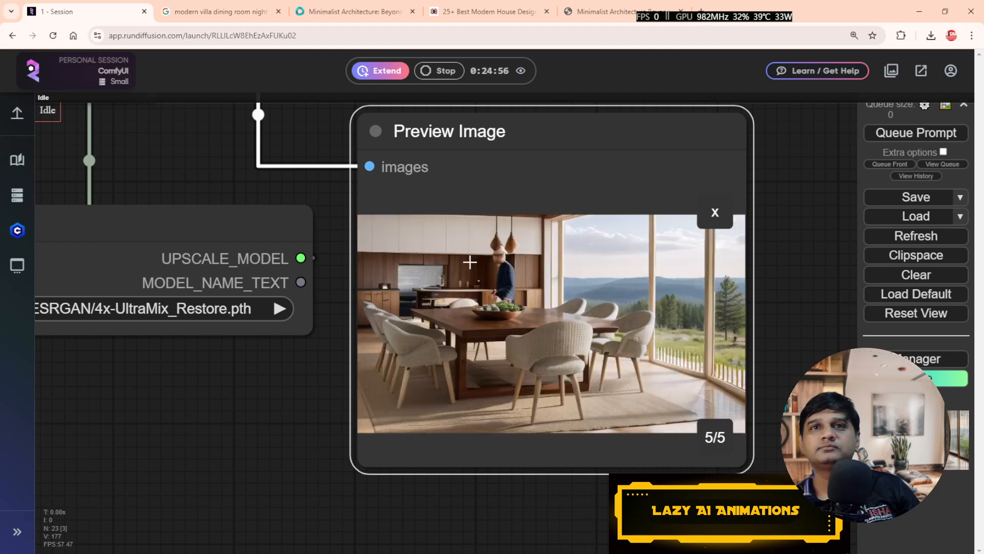
pyautogui.press('Right')
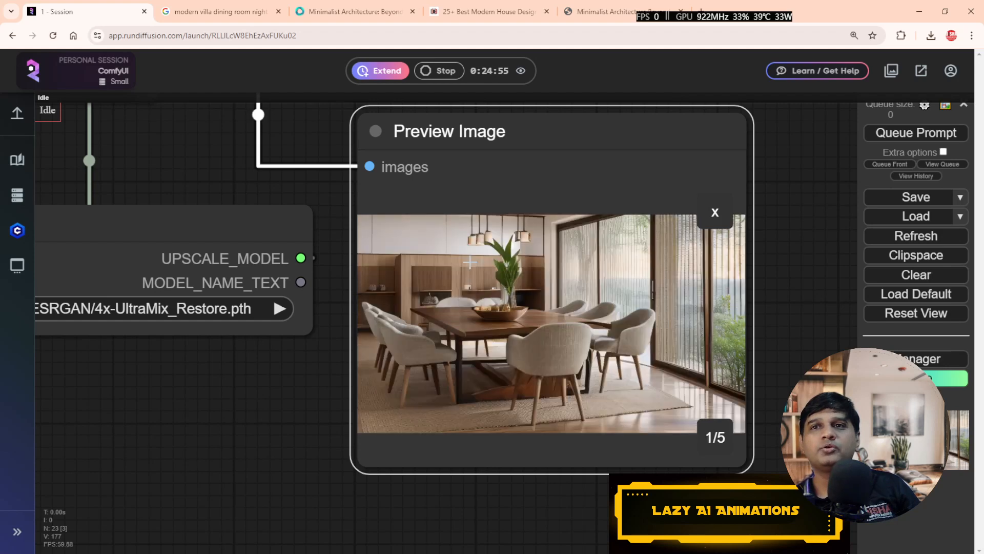
pyautogui.press('Right')
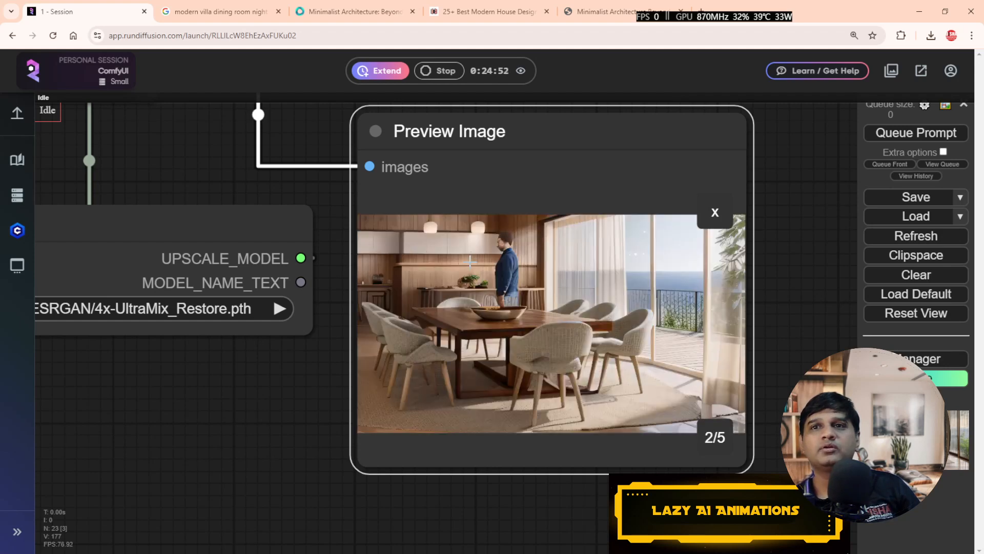
pyautogui.press('Right')
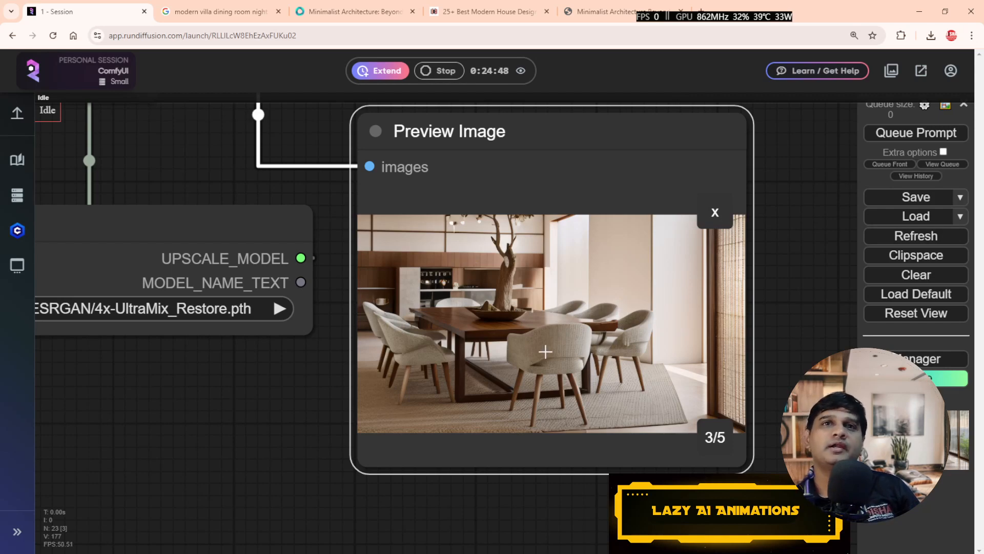
# Step: Inspect the third render's table and chairs up close and save that image from the Preview Image node
pyautogui.scroll(6, 501, 328)
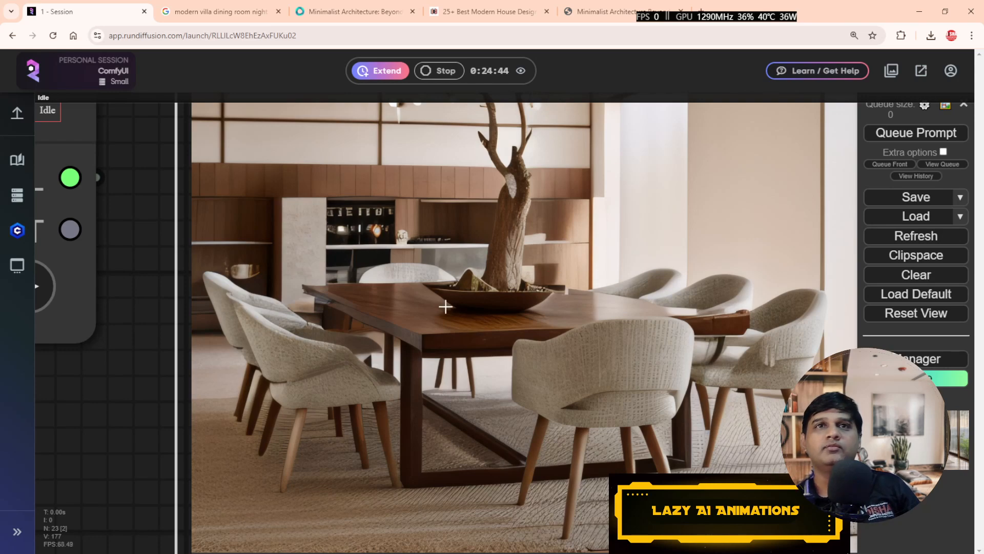
pyautogui.scroll(-5, 529, 194)
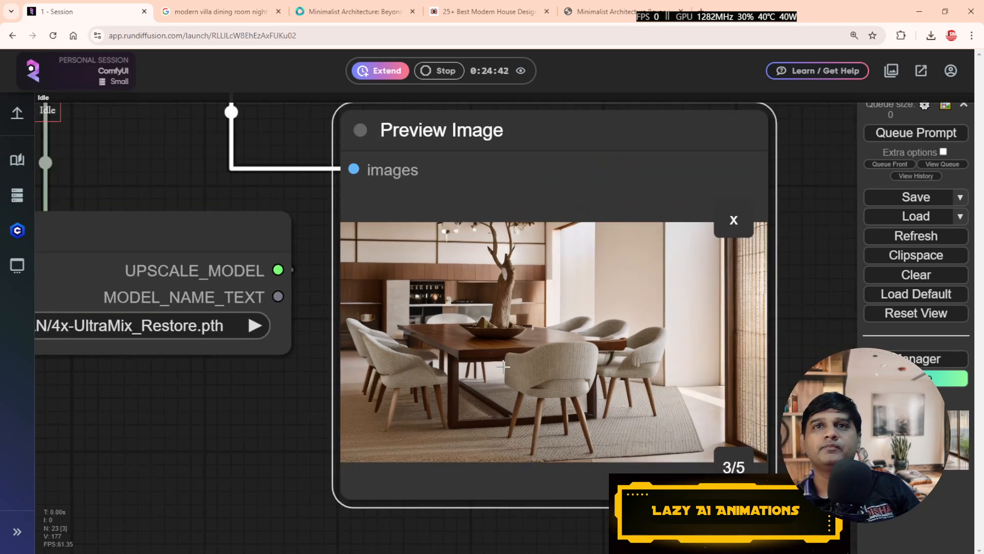
pyautogui.rightClick(544, 290)
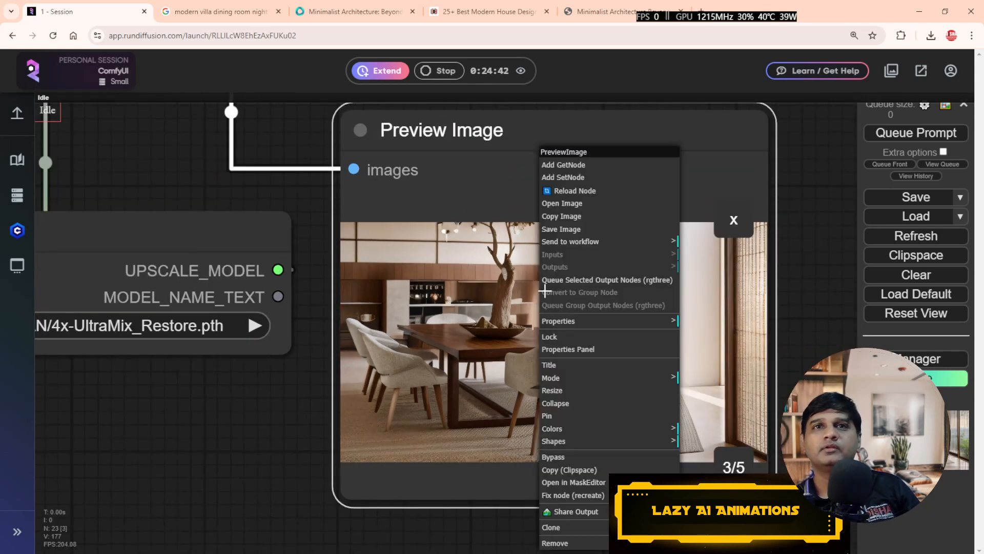
pyautogui.click(583, 229)
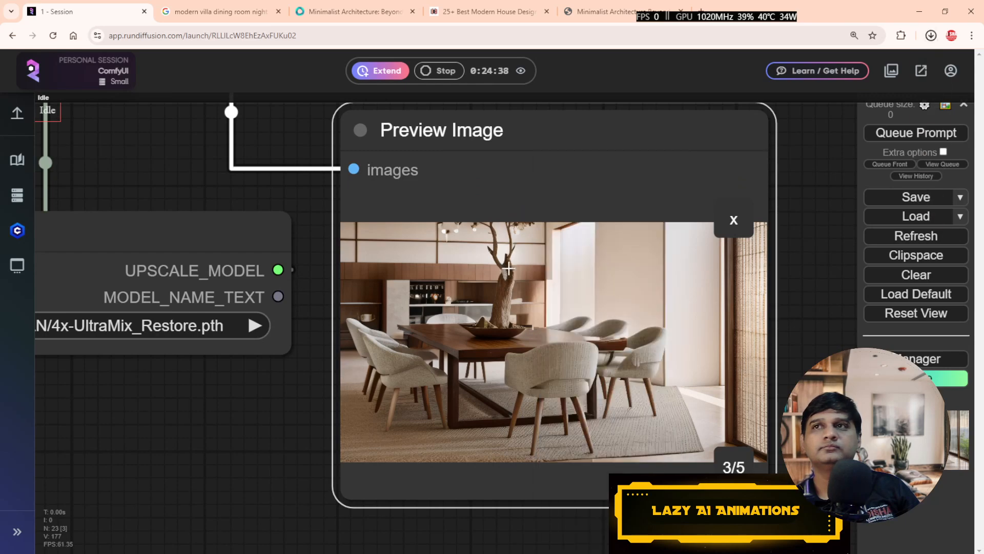
# Step: Look for another style reference in the Google results for modern villa dining room night and the open house design pages
pyautogui.scroll(-3, 238, 432)
pyautogui.scroll(-5, 237, 432)
pyautogui.moveTo(402, 233); pyautogui.dragTo(681, 252)
pyautogui.click(221, 16)
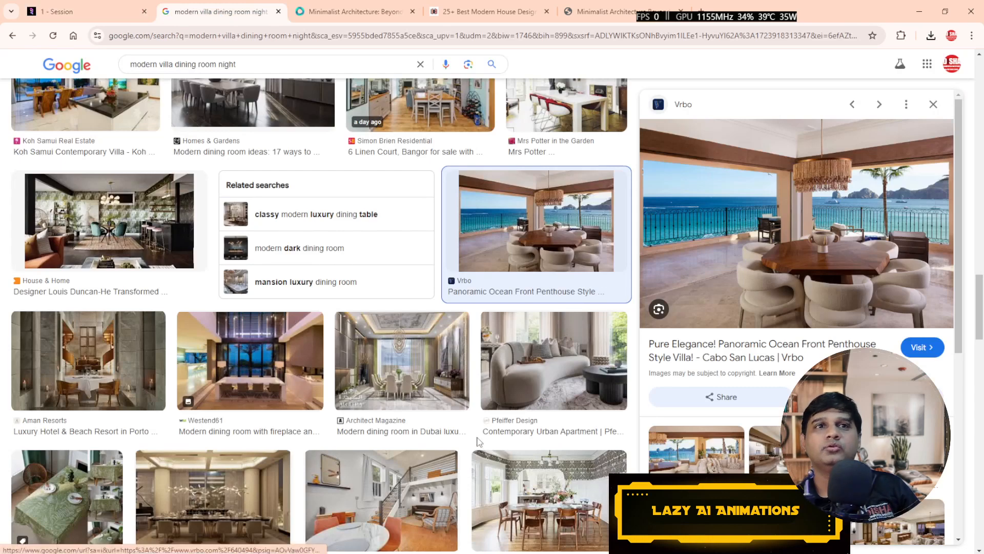
pyautogui.scroll(-5, 487, 445)
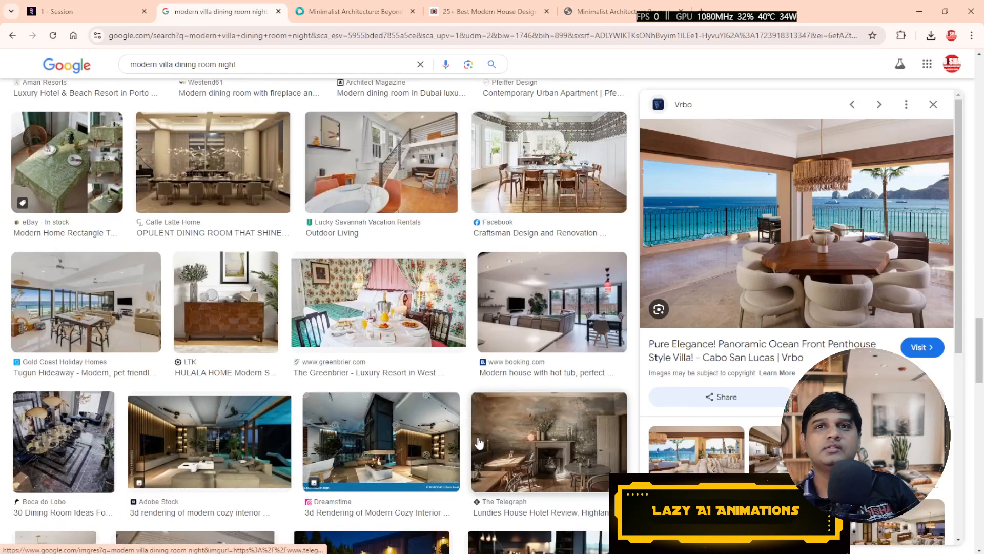
pyautogui.click(343, 14)
pyautogui.click(488, 15)
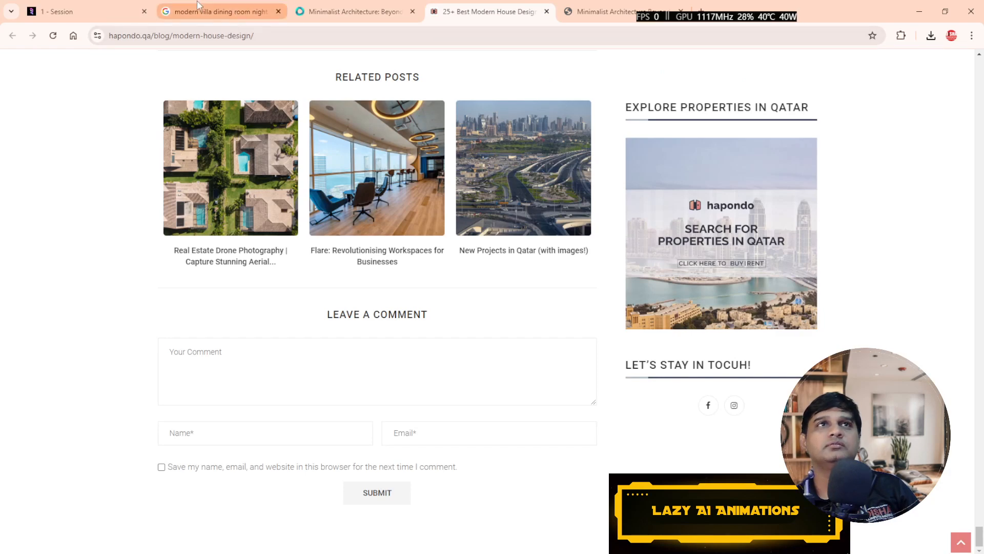
pyautogui.click(218, 17)
pyautogui.scroll(10, 328, 308)
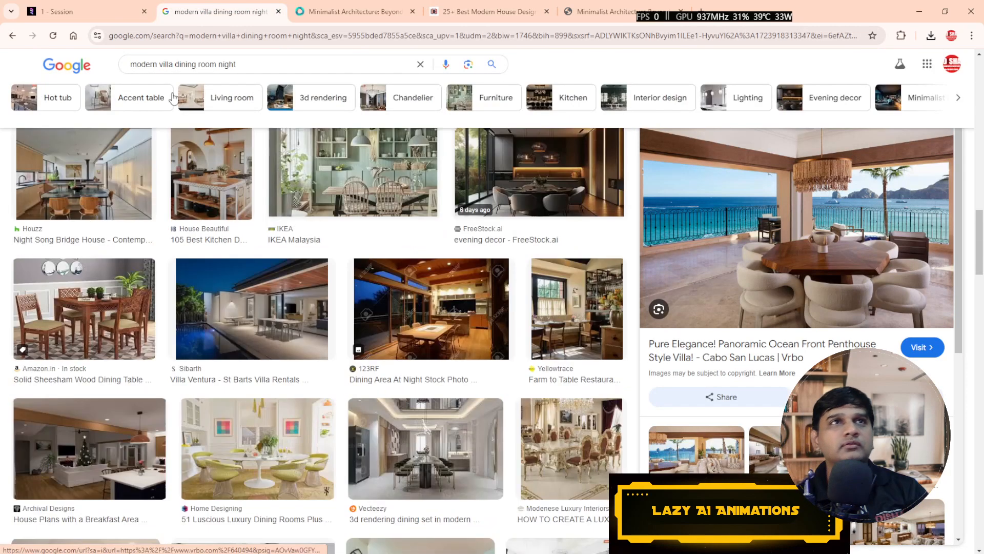
# Step: Search Google Images for "modern villa dining room" and browse the results for a style reference
pyautogui.doubleClick(250, 63)
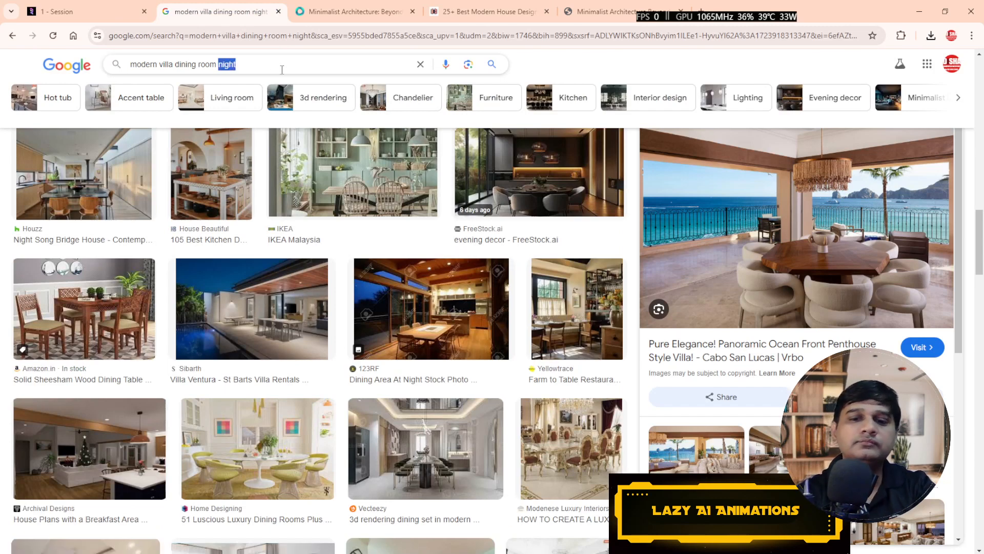
pyautogui.press('BackSpace')
pyautogui.press('Return')
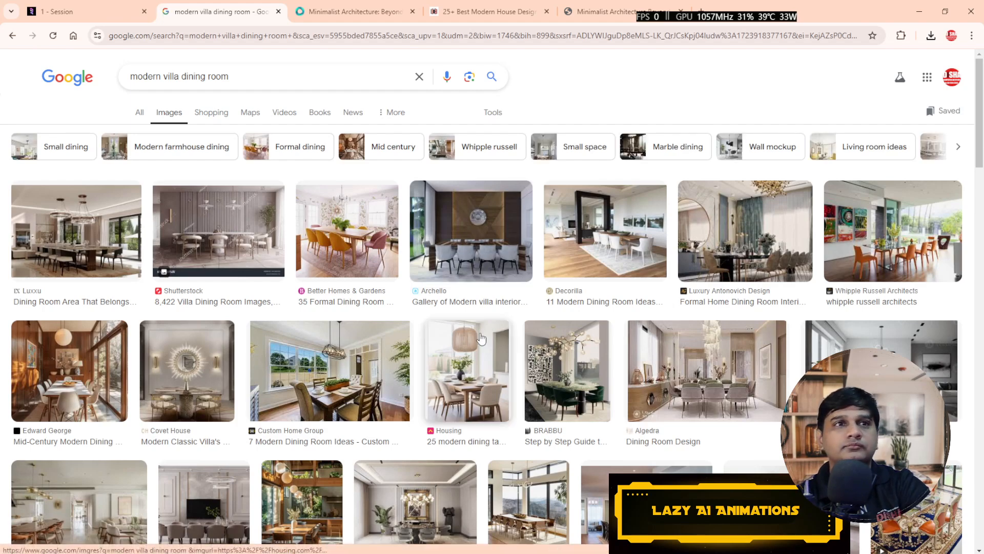
pyautogui.scroll(-5, 481, 337)
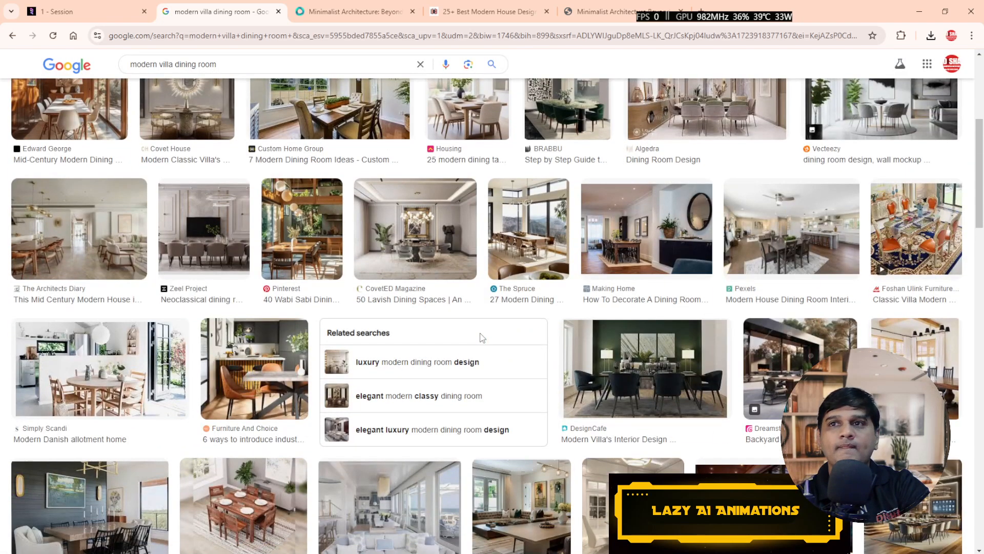
pyautogui.scroll(-3, 481, 338)
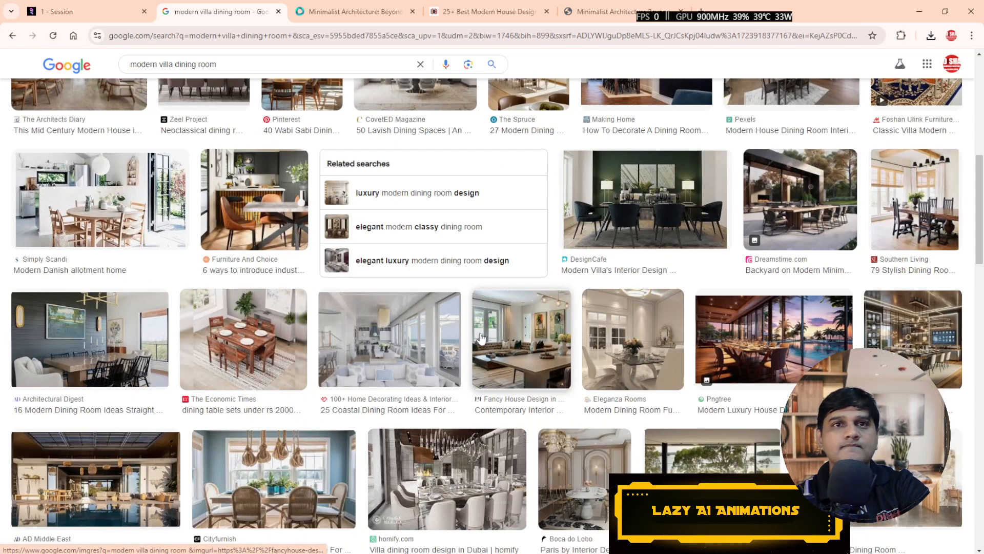
pyautogui.scroll(-4, 480, 337)
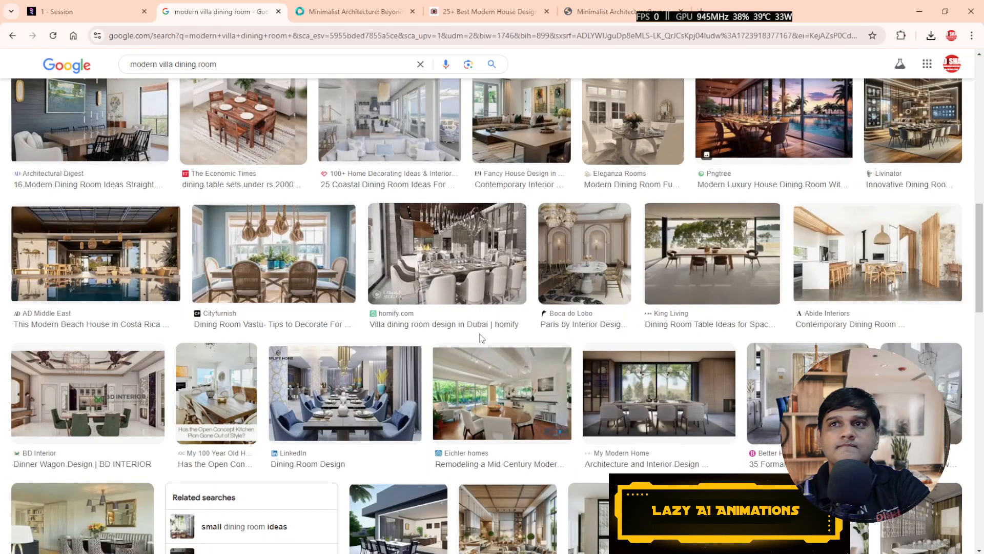
# Step: Change the image search to "luxury villa dining room" and browse the results
pyautogui.doubleClick(143, 64)
pyautogui.write('luxury')
pyautogui.press('Return')
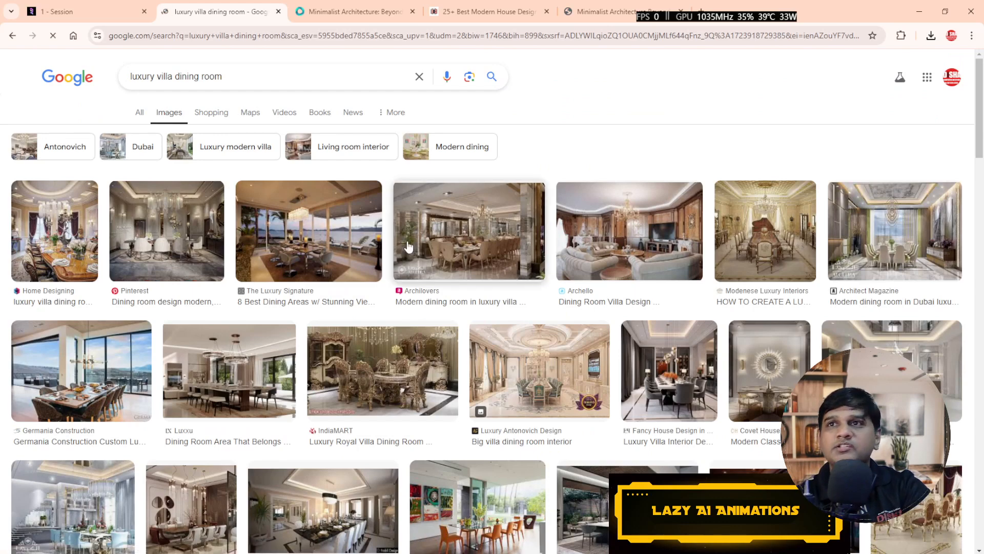
pyautogui.scroll(-4, 450, 300)
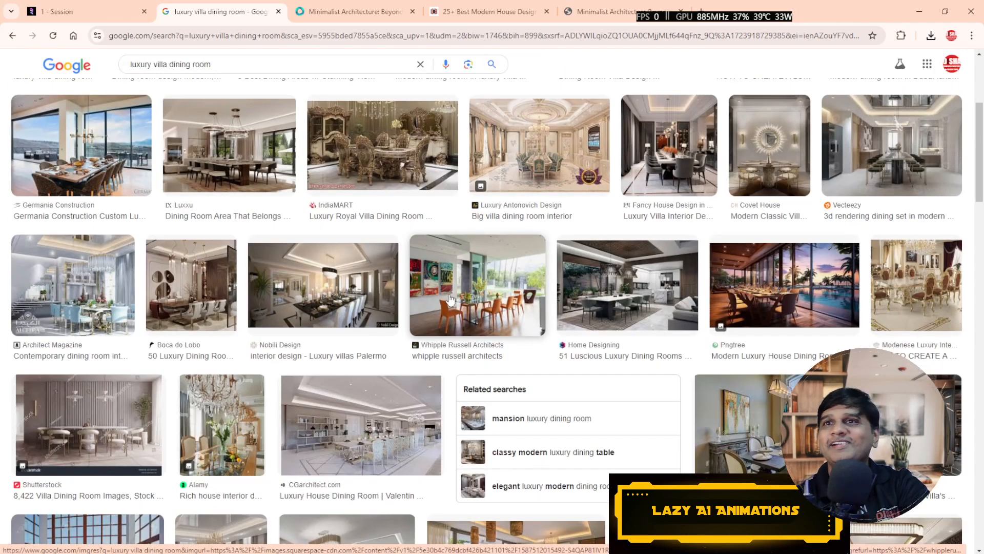
pyautogui.scroll(-4, 451, 300)
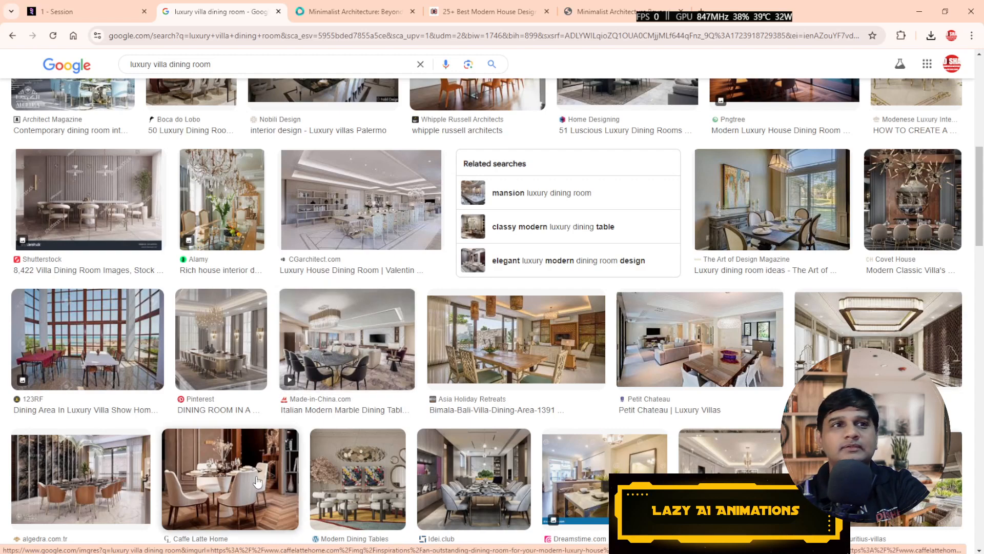
# Step: Review the luxury villa results and narrow the image search to Dubai
pyautogui.scroll(3, 258, 482)
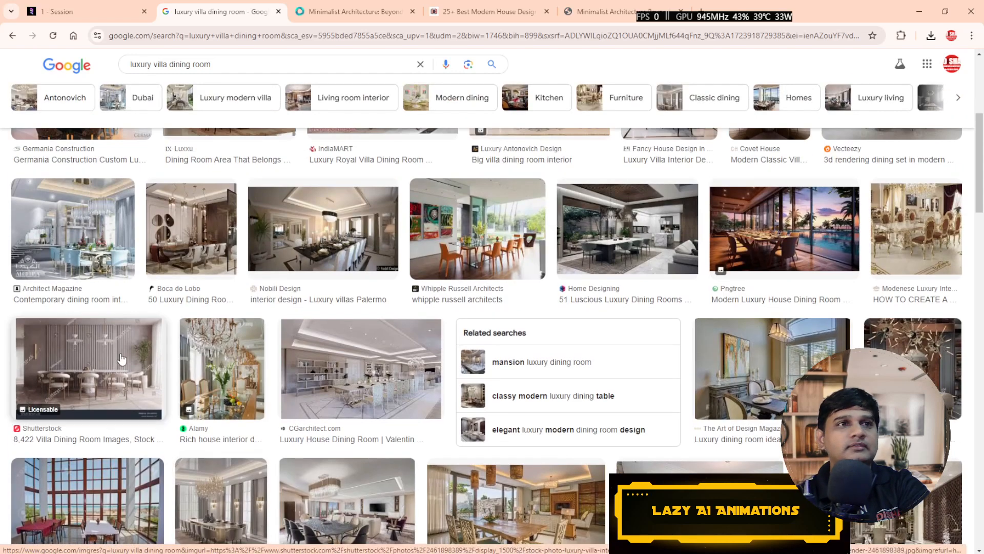
pyautogui.scroll(4, 255, 404)
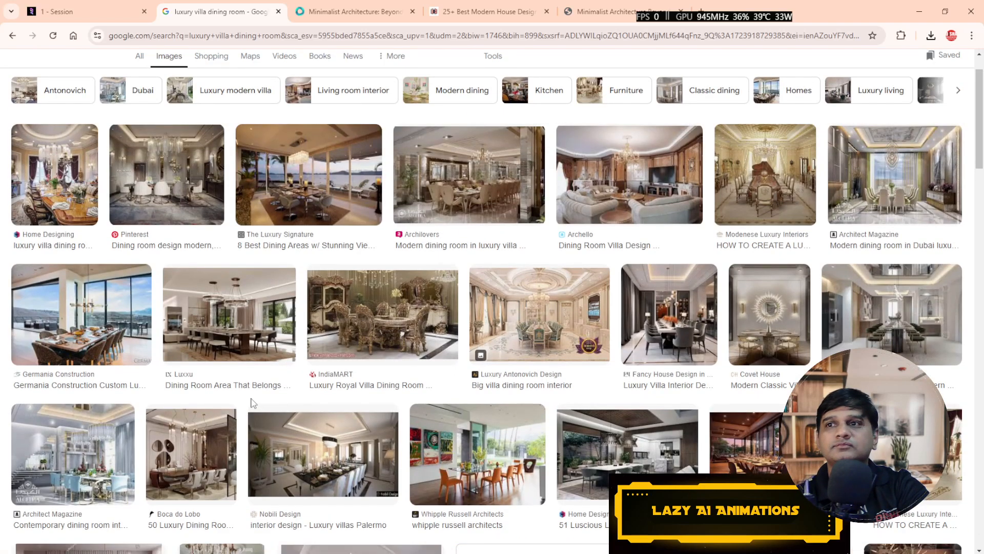
pyautogui.scroll(1, 251, 402)
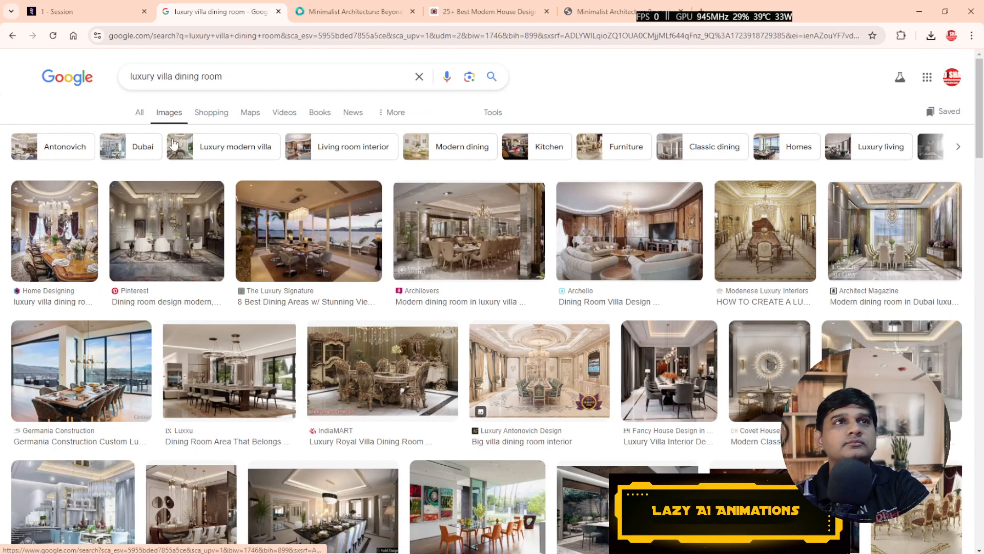
pyautogui.click(142, 148)
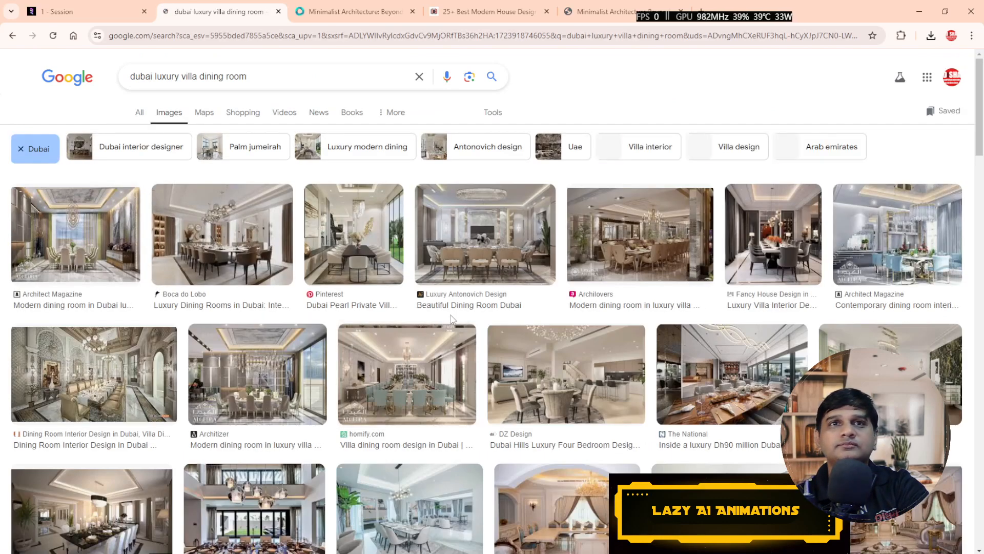
# Step: Preview the Dubai Pearl Private Villa result and browse the remaining Dubai luxury villa dining room images
pyautogui.click(367, 237)
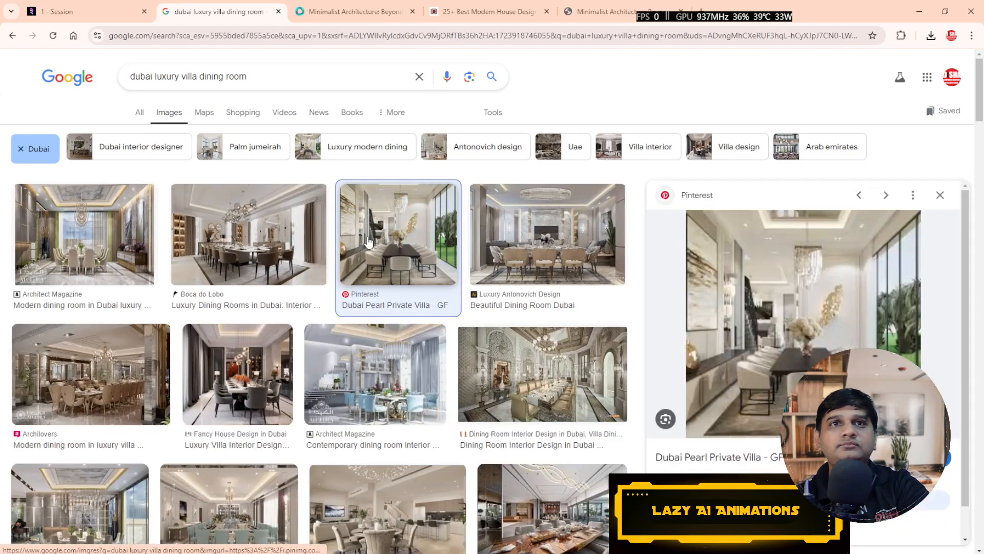
pyautogui.click(934, 198)
pyautogui.scroll(-5, 452, 419)
pyautogui.scroll(-6, 453, 426)
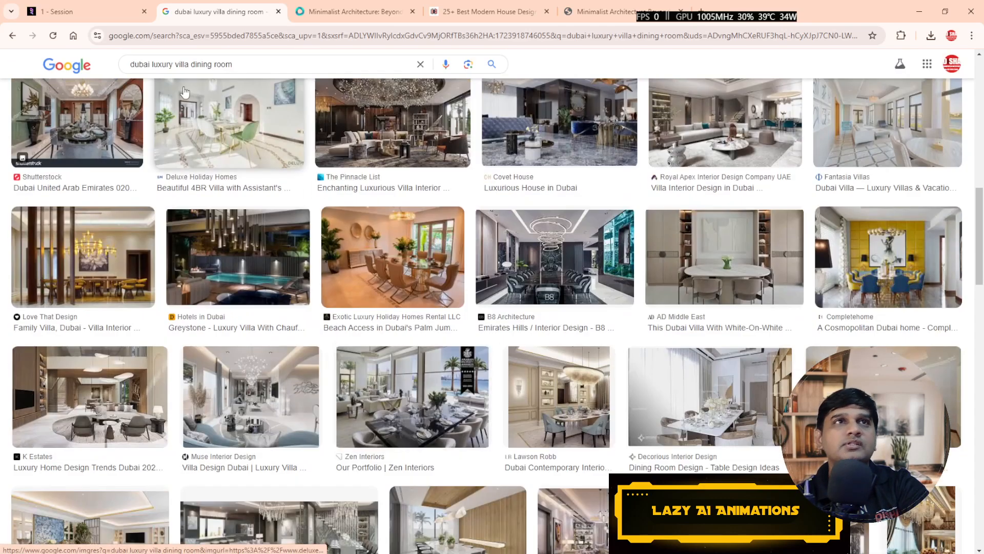
# Step: Change the image search to "a photo dubai luxury villa dining room" and browse the results
pyautogui.click(132, 64)
pyautogui.write('a phpto')
pyautogui.press('BackSpace')
pyautogui.press('BackSpace')
pyautogui.press('BackSpace')
pyautogui.write('oto')
pyautogui.press('Return')
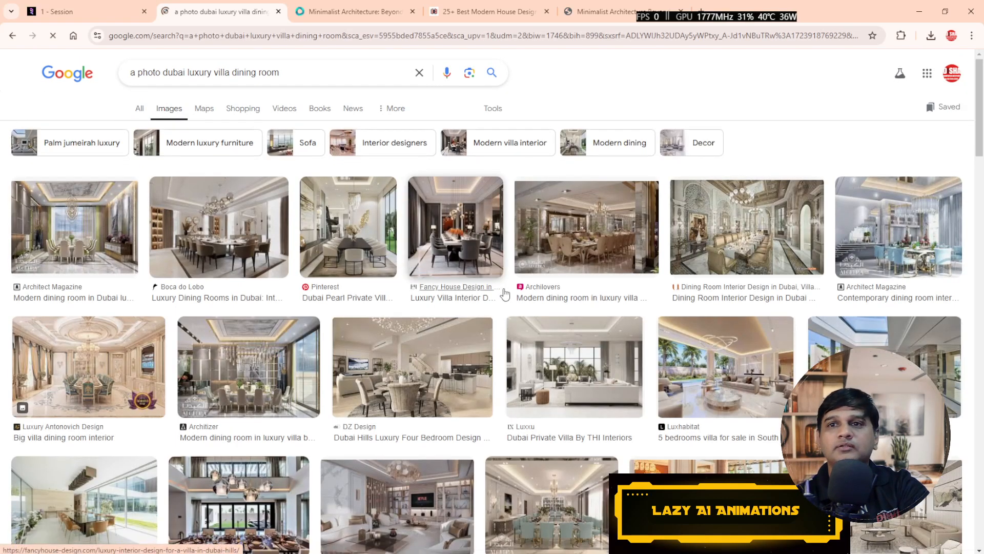
pyautogui.scroll(-6, 492, 277)
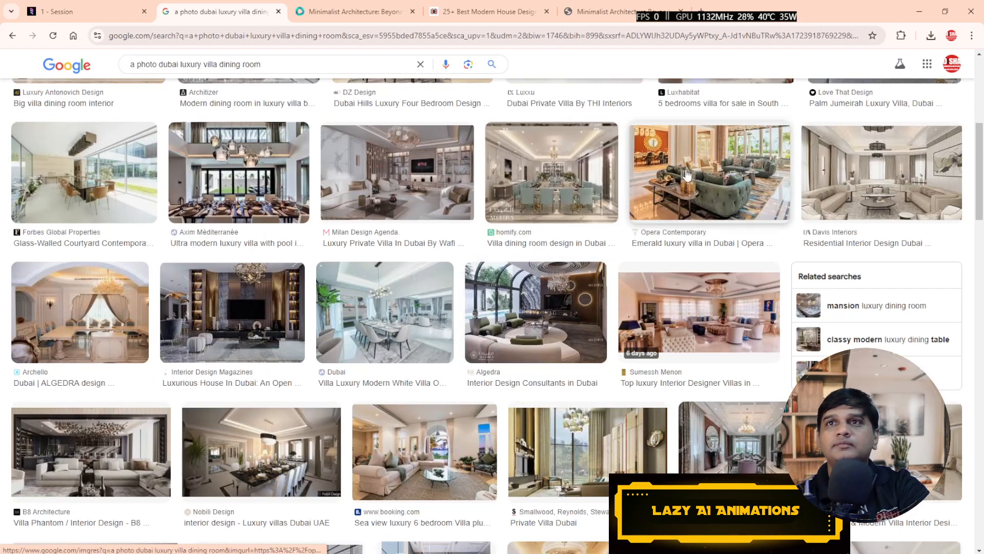
# Step: Save the Opera Contemporary emerald luxury villa picture to the Desktop as Emerald-1920x1080-1-1.jpg
pyautogui.click(721, 169)
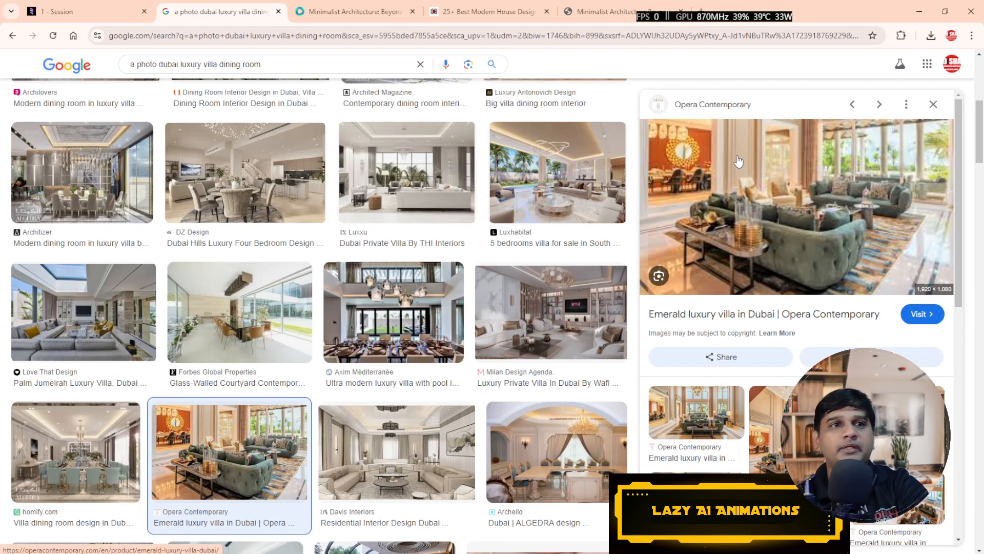
pyautogui.rightClick(819, 185)
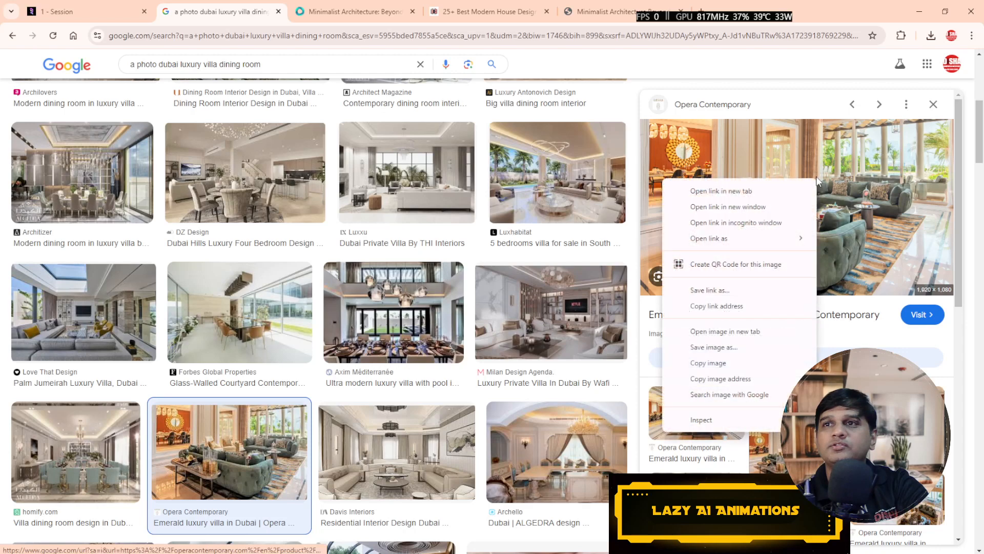
pyautogui.click(723, 350)
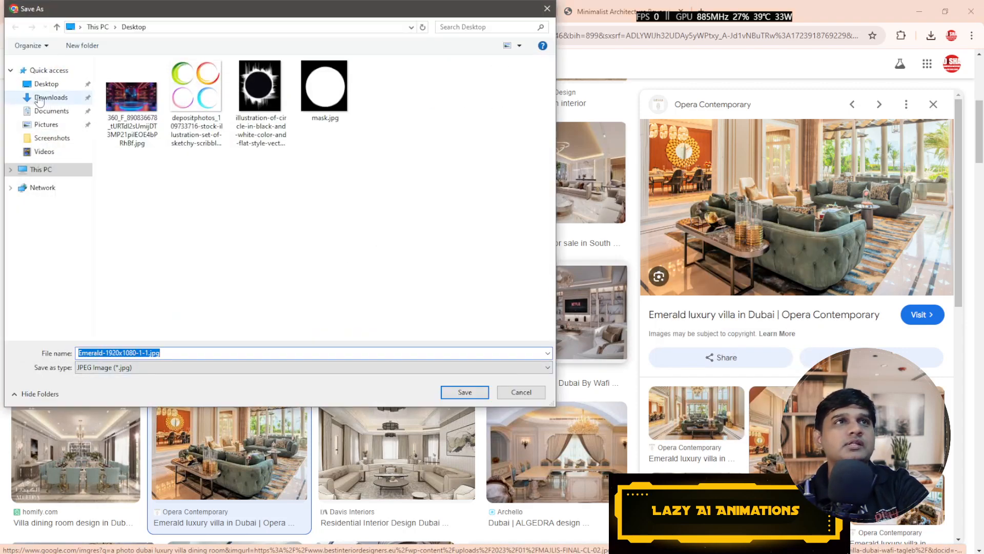
pyautogui.click(474, 398)
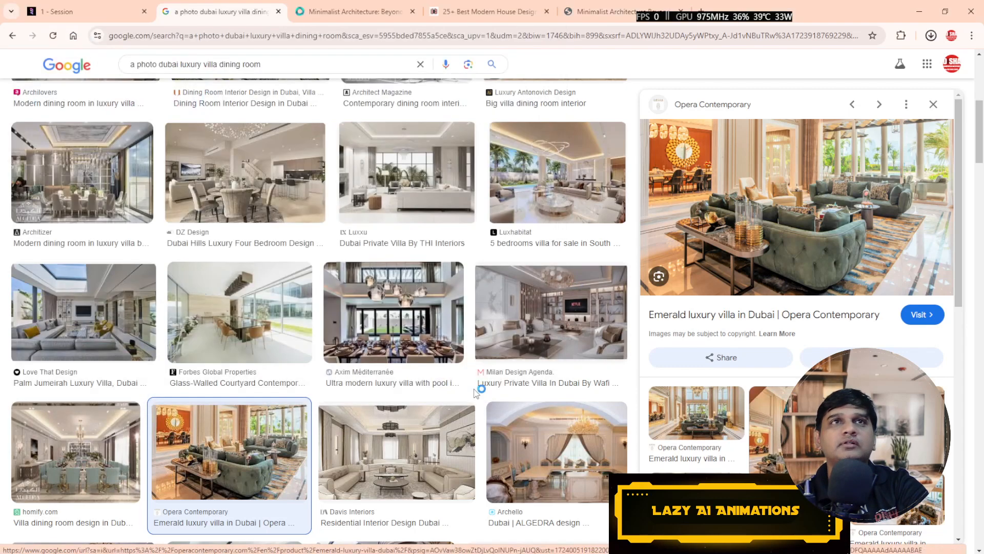
# Step: Switch to the ComfyUI session and go to the Load Image node that holds the style reference
pyautogui.click(101, 10)
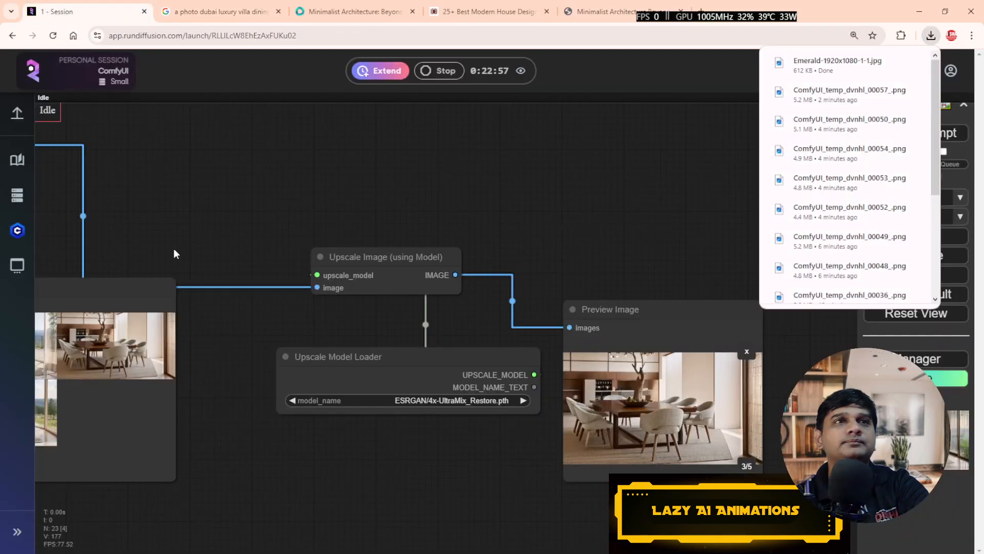
pyautogui.moveTo(272, 234); pyautogui.dragTo(574, 303)
pyautogui.scroll(-8, 408, 307)
pyautogui.moveTo(247, 225); pyautogui.dragTo(637, 325)
pyautogui.scroll(7, 216, 270)
pyautogui.moveTo(326, 268); pyautogui.dragTo(499, 308)
pyautogui.click(264, 233)
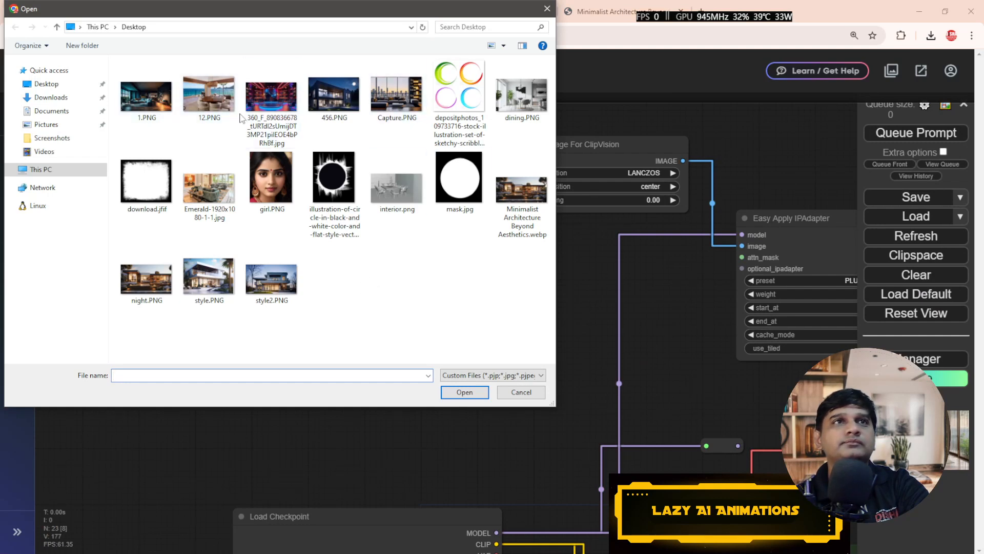
pyautogui.click(62, 100)
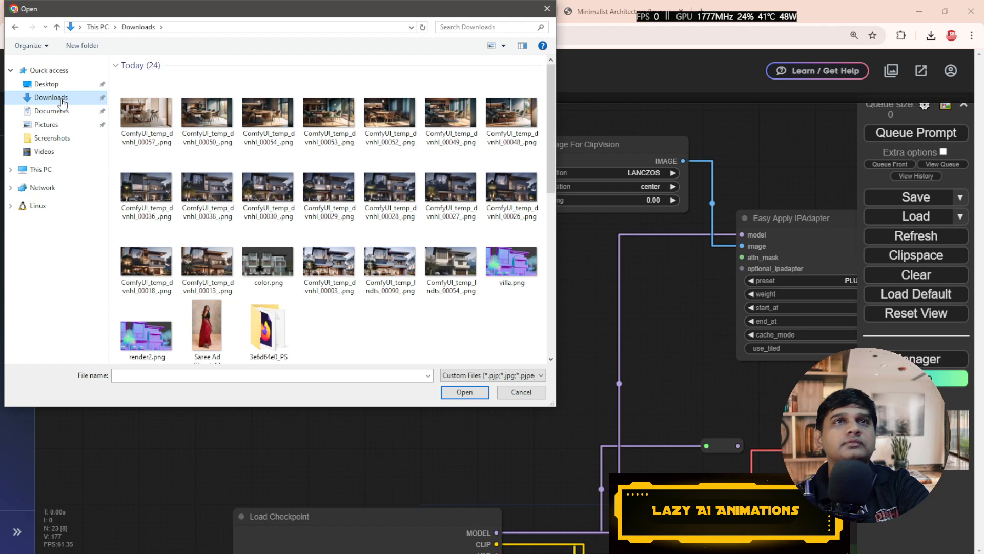
pyautogui.click(60, 112)
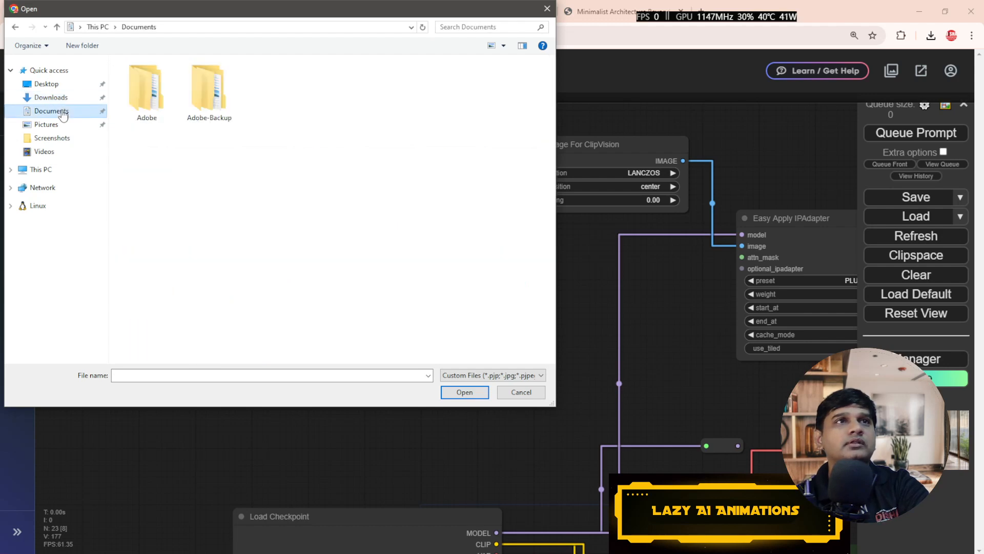
pyautogui.click(50, 88)
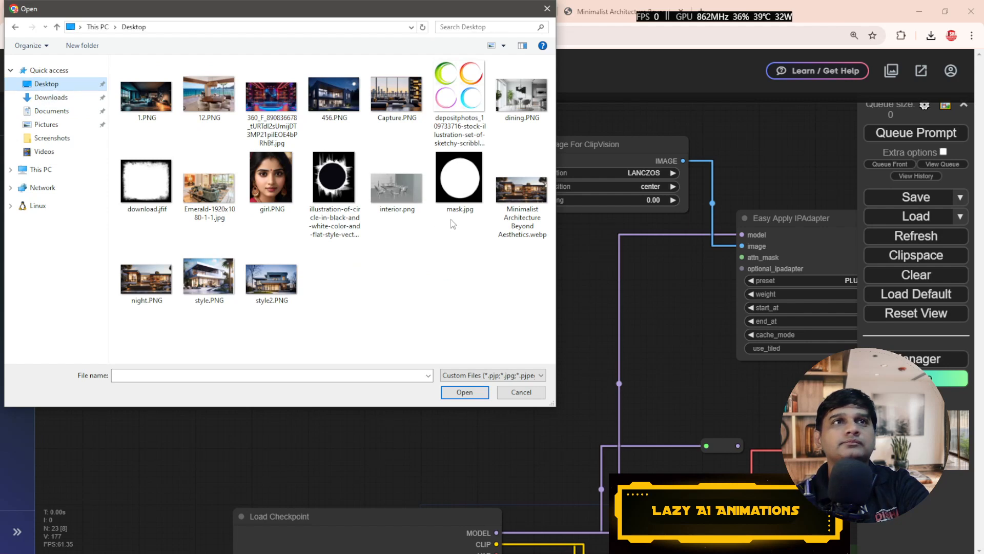
pyautogui.click(537, 391)
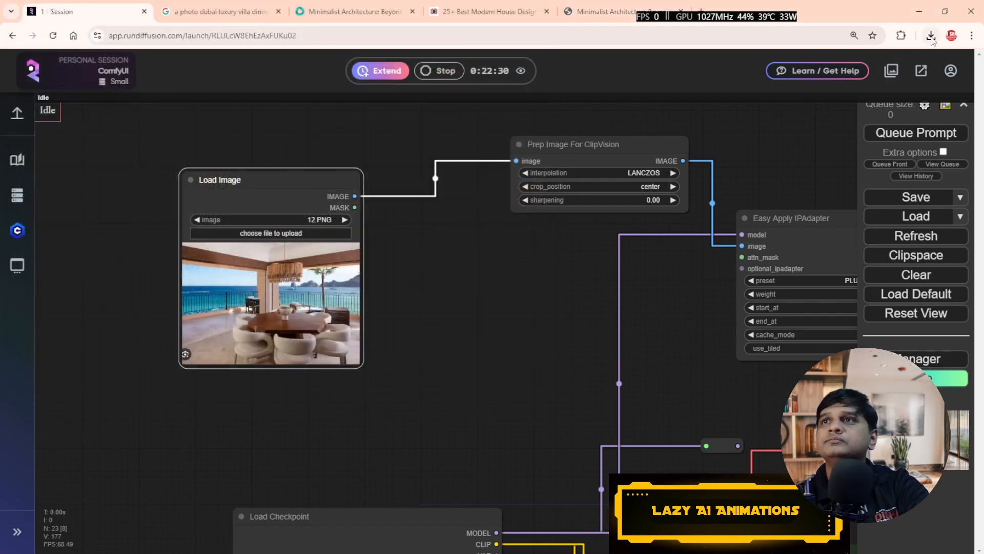
# Step: Locate the downloaded Emerald-1920x1080-1-1.jpg in its folder and load it into the style reference's Load Image node
pyautogui.click(931, 36)
pyautogui.click(899, 85)
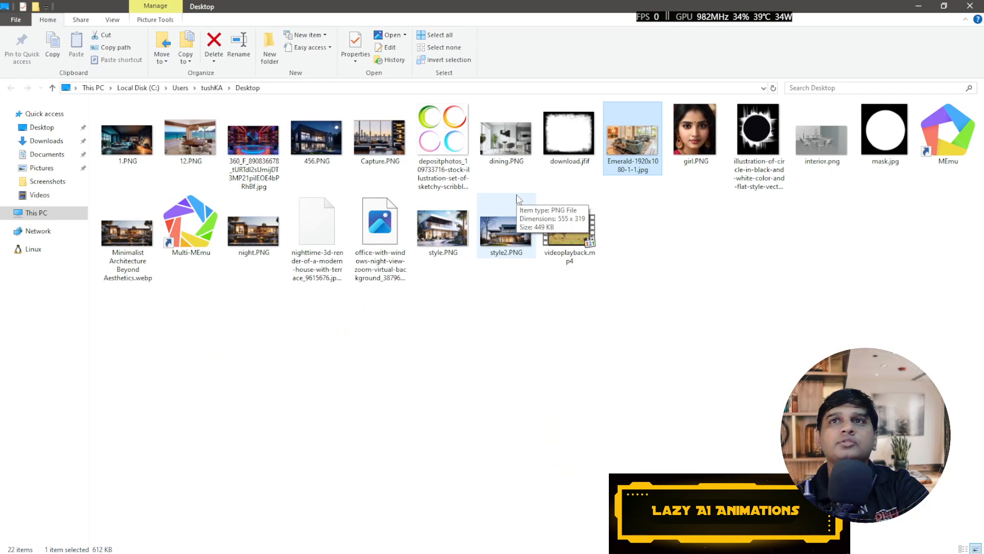
pyautogui.hotkey('alt', 'Tab')
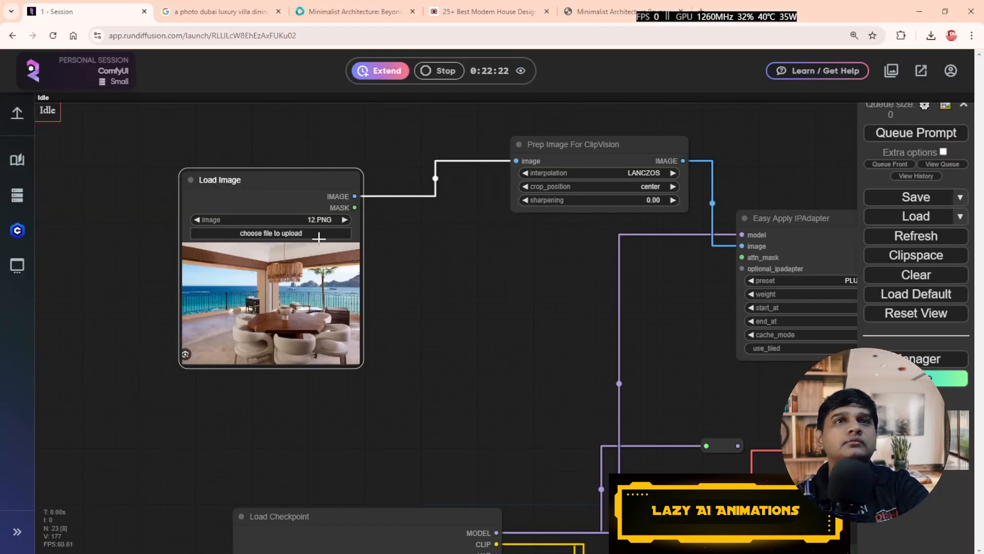
pyautogui.click(319, 234)
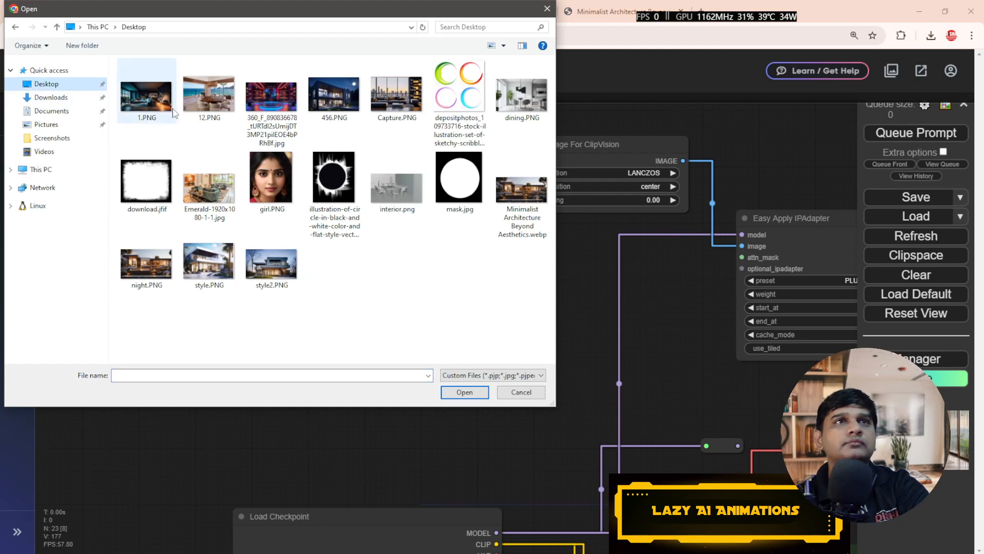
pyautogui.doubleClick(210, 197)
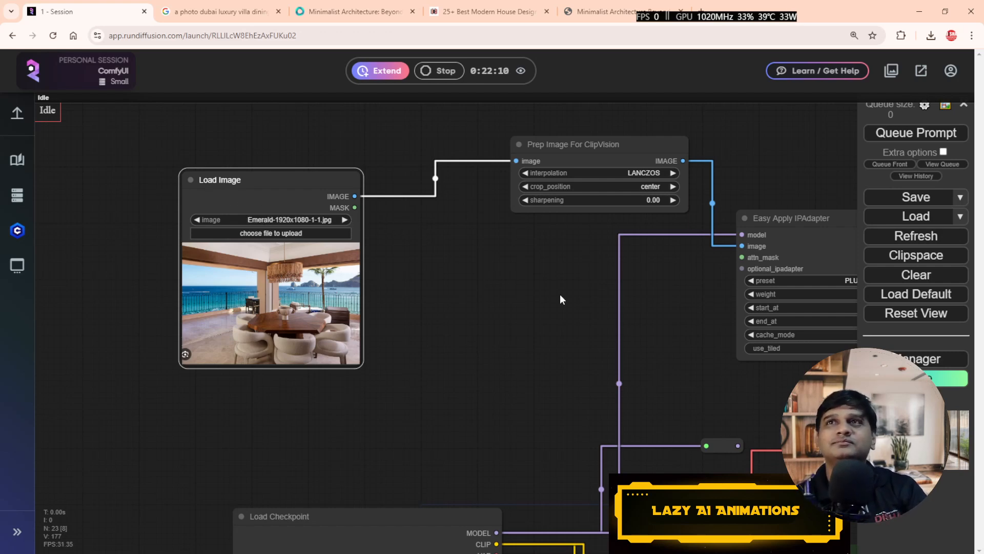
# Step: Queue the prompt to generate dining room renders with the emerald villa style reference
pyautogui.scroll(-3, 442, 291)
pyautogui.moveTo(728, 211); pyautogui.dragTo(626, 169)
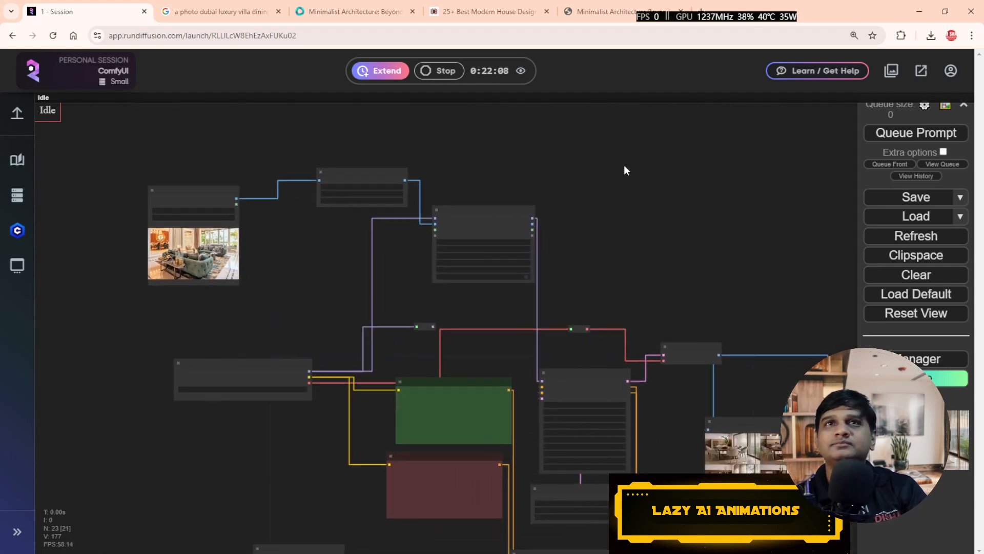
pyautogui.click(894, 139)
pyautogui.moveTo(734, 214); pyautogui.dragTo(602, 200)
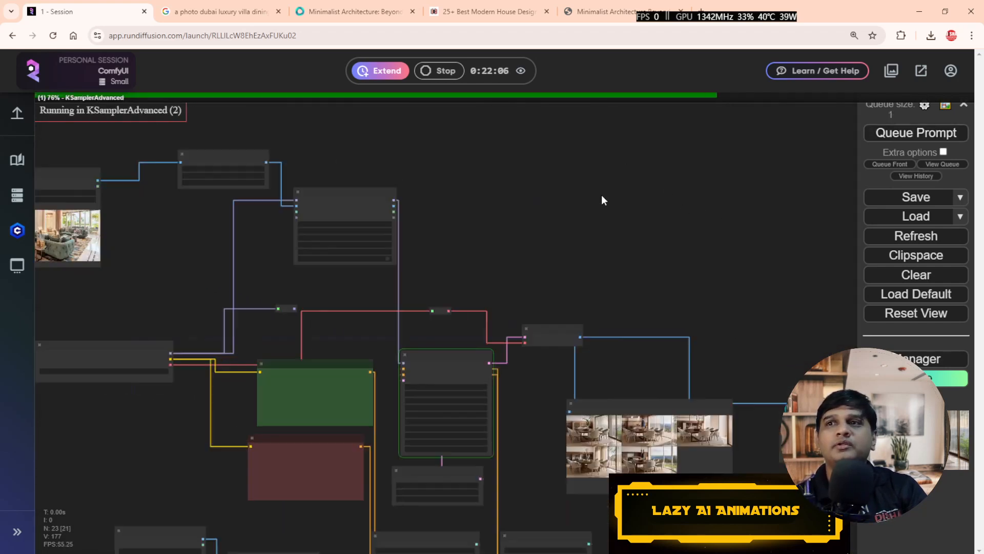
pyautogui.moveTo(739, 249); pyautogui.dragTo(595, 186)
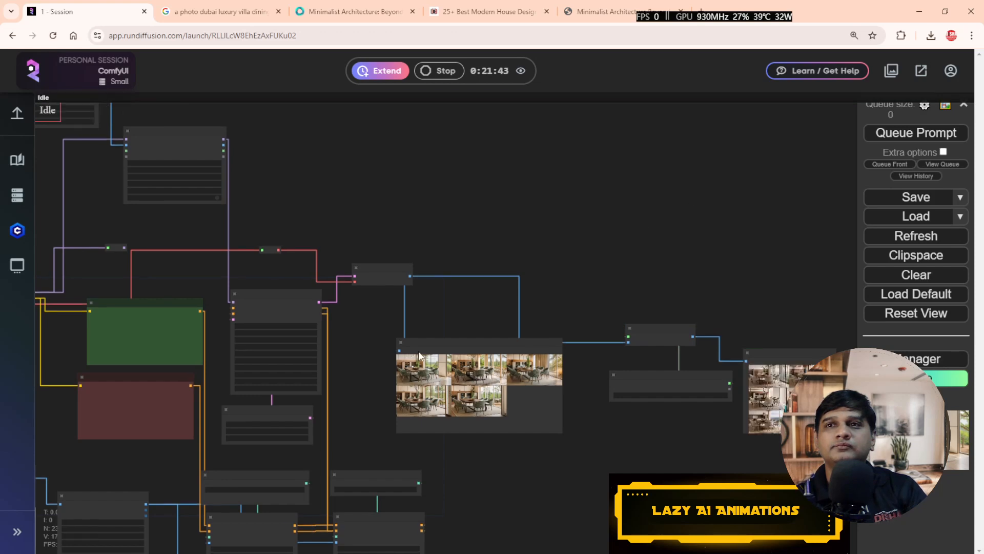
# Step: Enlarge the first render in the Preview Image node before the upscaler to inspect it
pyautogui.scroll(10, 374, 370)
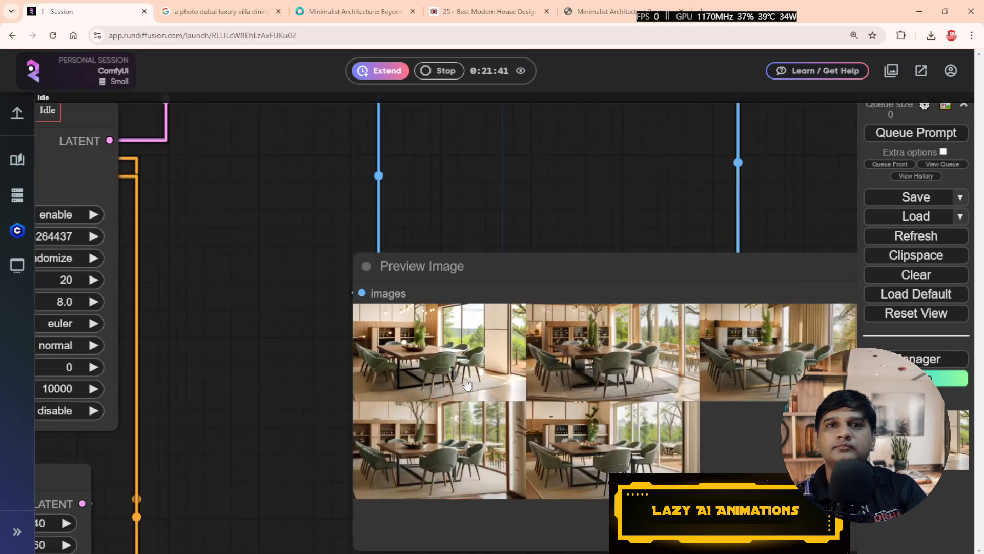
pyautogui.click(467, 346)
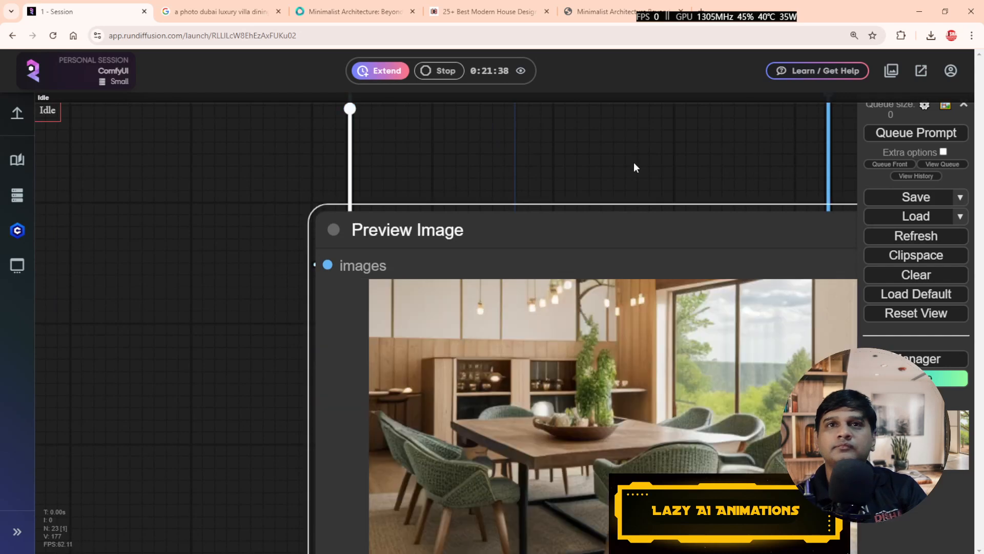
pyautogui.scroll(-10, 723, 345)
# Step: Open the first upscaled dining room render in the final Preview Image node and save it
pyautogui.scroll(-1, 723, 345)
pyautogui.moveTo(722, 344); pyautogui.dragTo(325, 337)
pyautogui.moveTo(609, 398); pyautogui.dragTo(560, 404)
pyautogui.scroll(4, 551, 353)
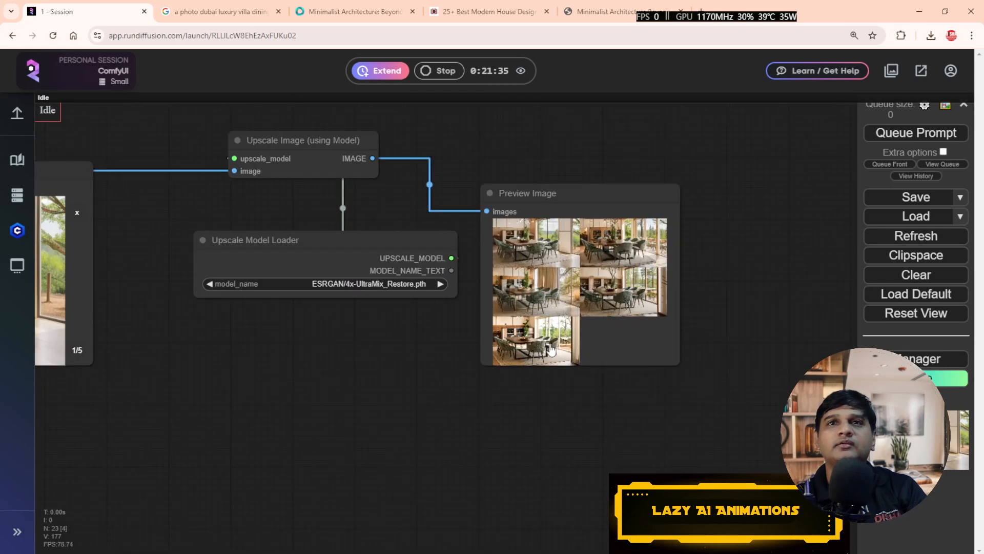
pyautogui.scroll(5, 422, 334)
pyautogui.scroll(4, 418, 389)
pyautogui.scroll(1, 415, 407)
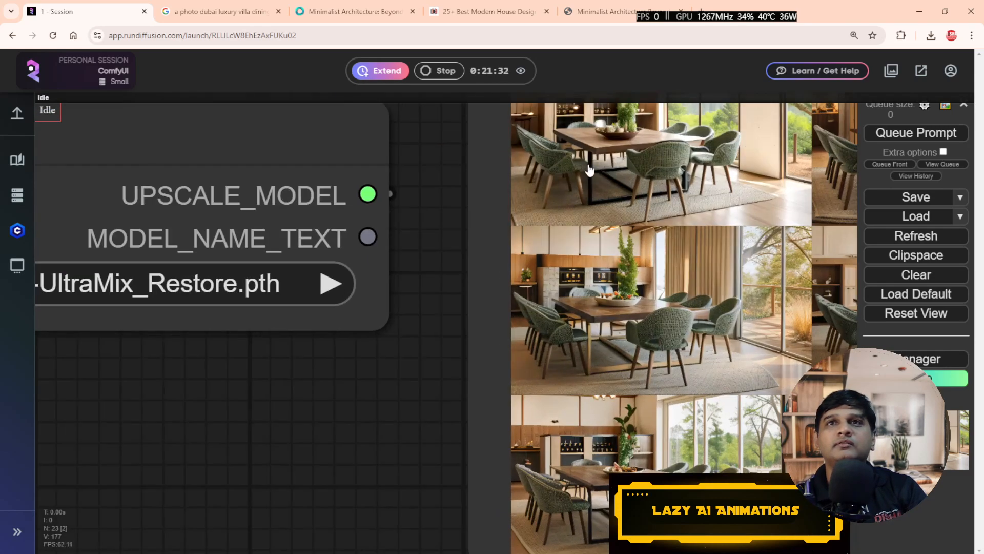
pyautogui.click(588, 164)
pyautogui.scroll(-5, 307, 359)
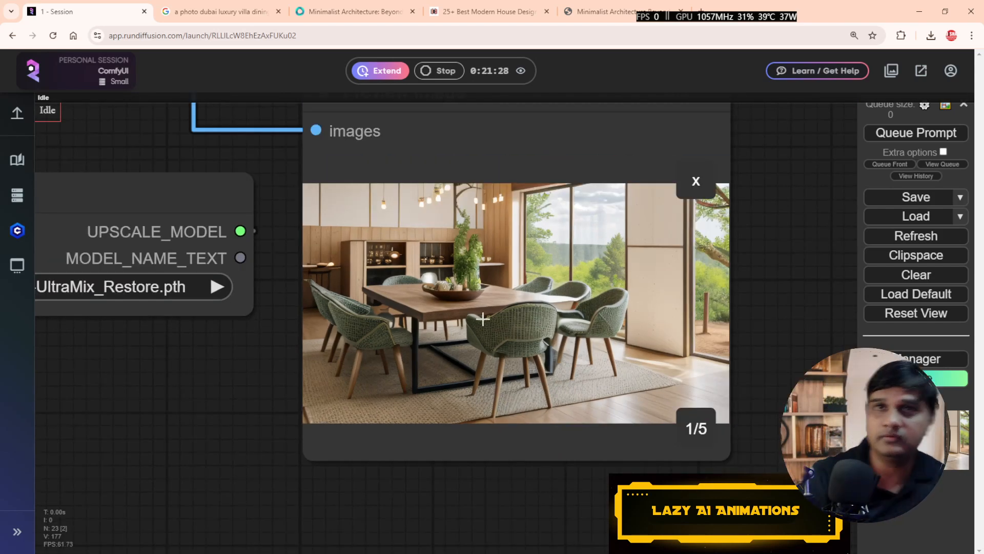
pyautogui.rightClick(489, 262)
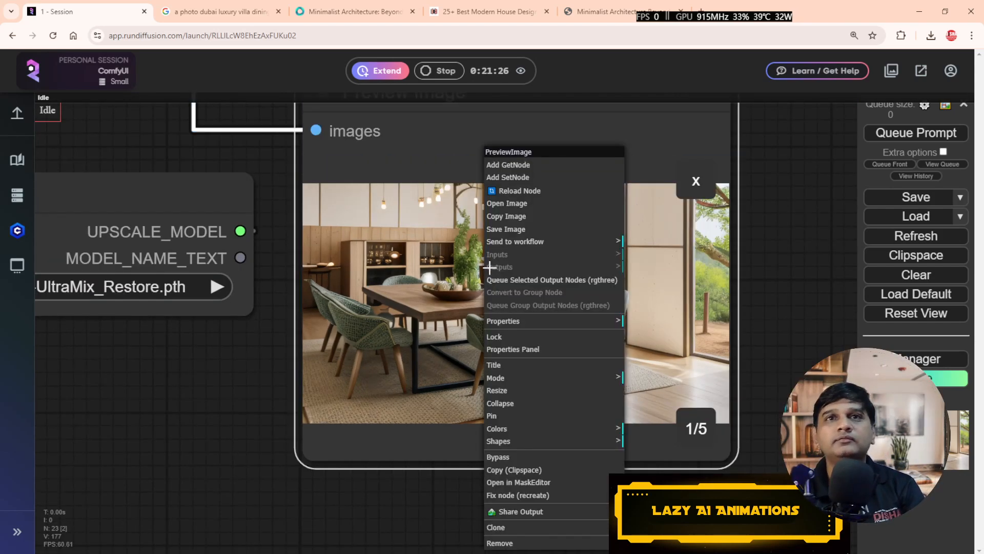
pyautogui.click(521, 228)
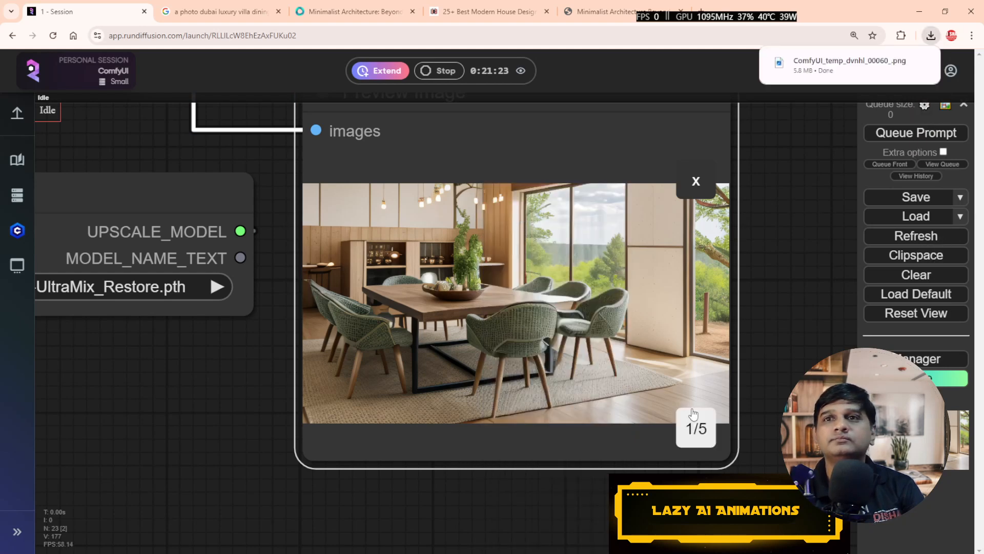
# Step: Save the second and third upscaled dining room renders from the final Preview Image node
pyautogui.press('Right')
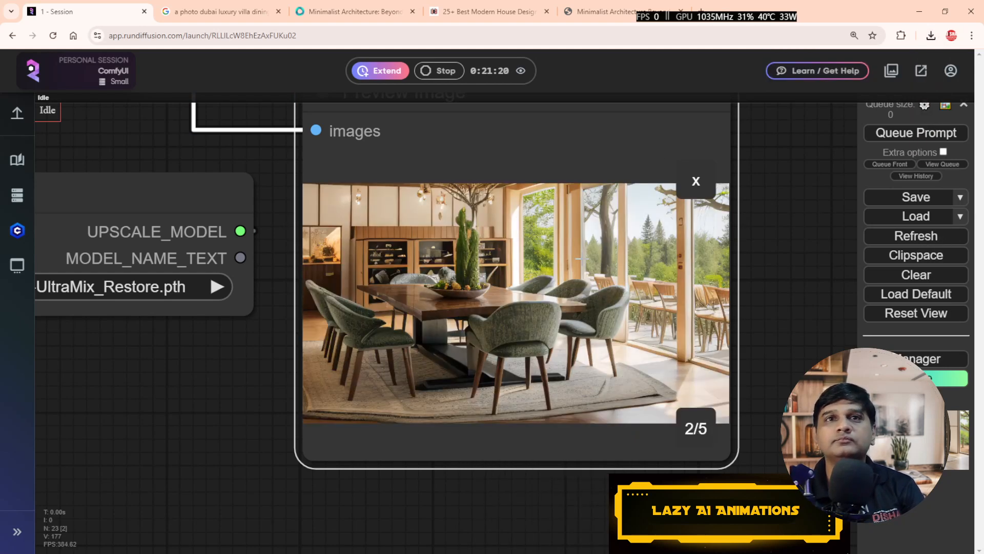
pyautogui.rightClick(488, 279)
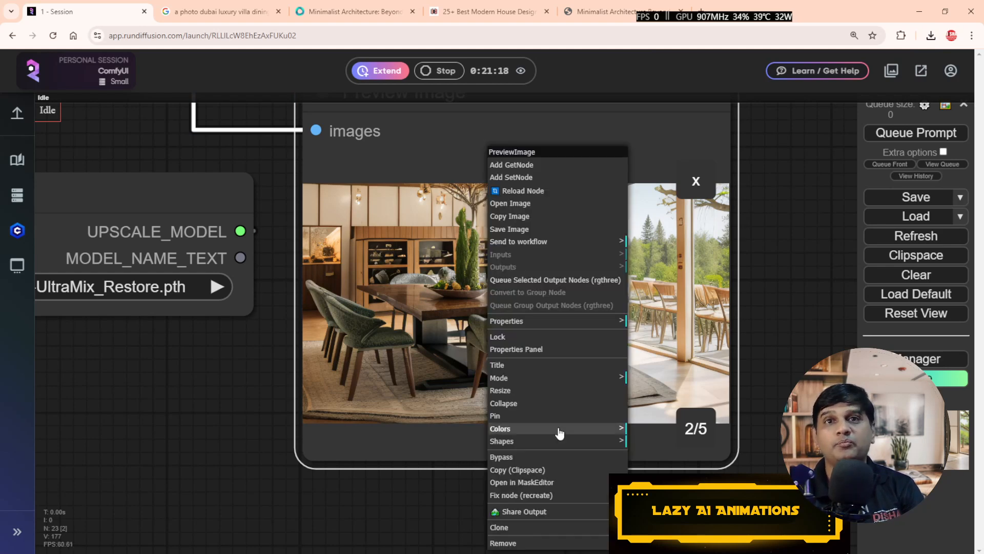
pyautogui.click(526, 229)
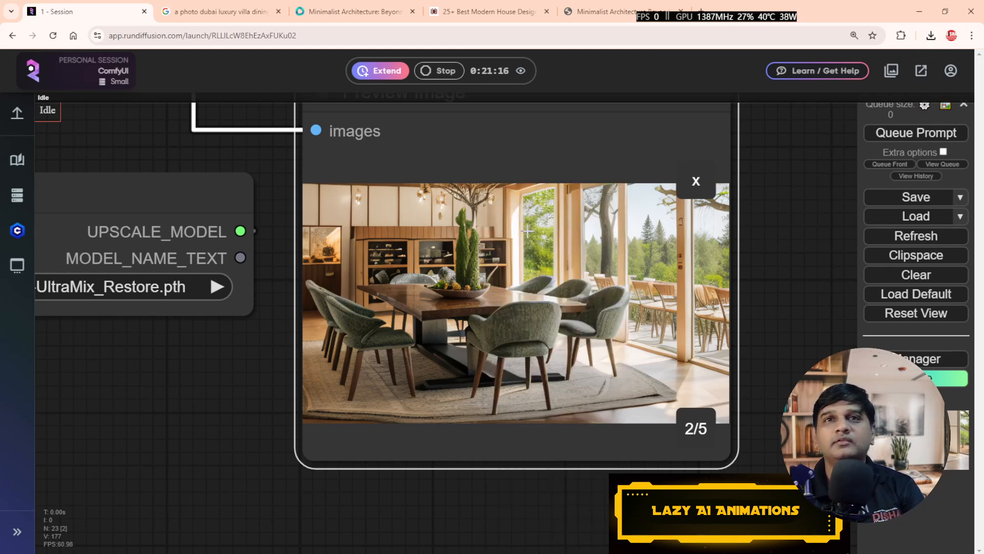
pyautogui.press('Right')
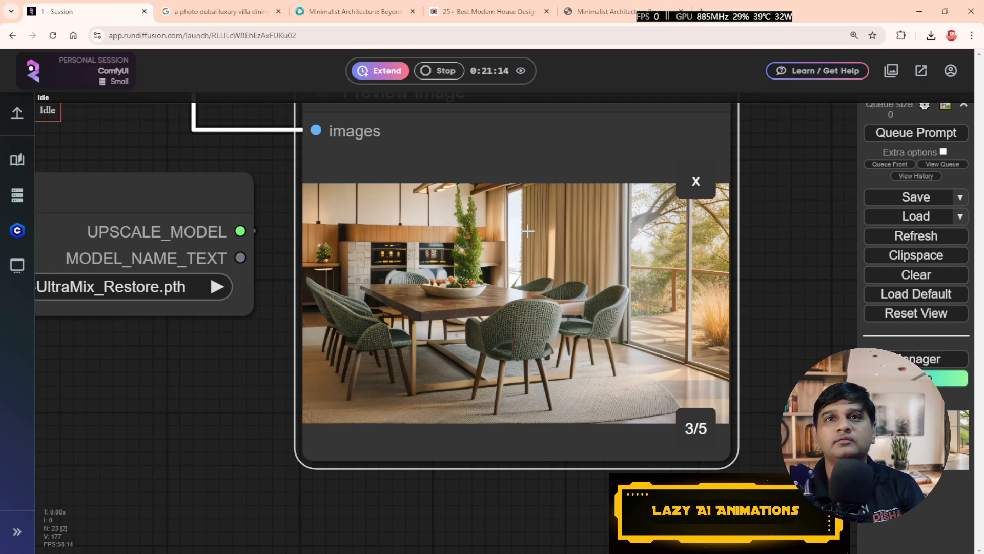
pyautogui.rightClick(528, 231)
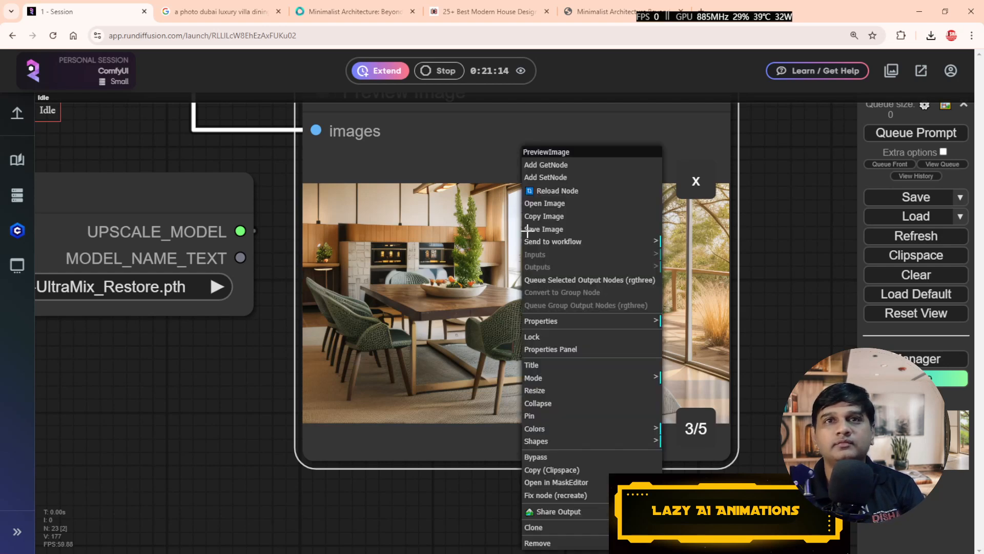
pyautogui.click(567, 229)
# Step: Skip the fourth render and save the fifth upscaled dining room render from the final Preview Image node
pyautogui.press('Right')
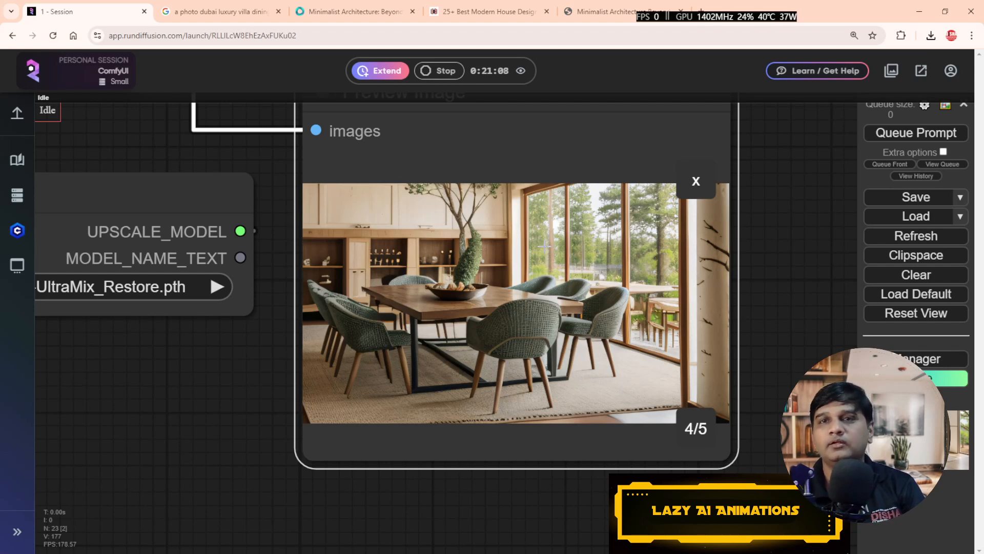
pyautogui.press('Right')
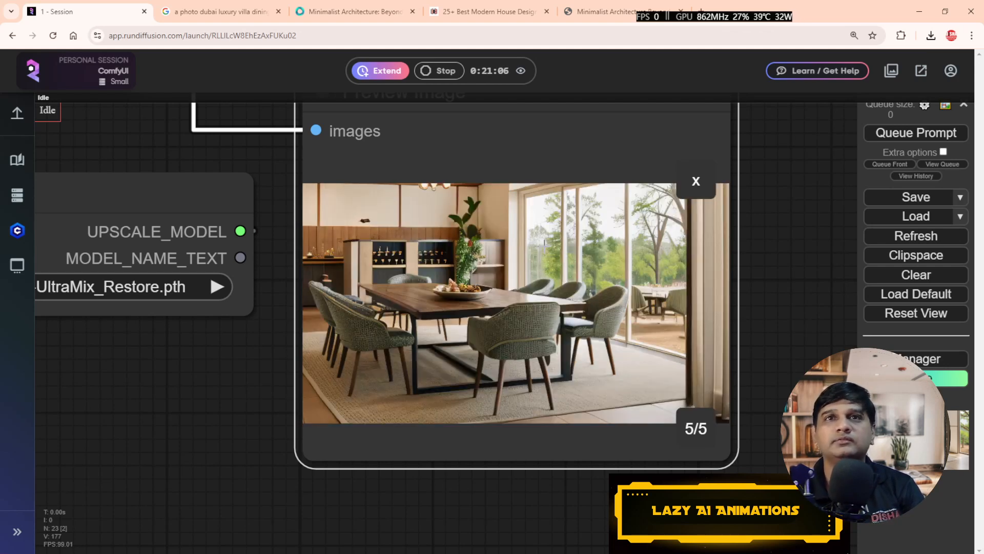
pyautogui.rightClick(542, 148)
pyautogui.click(582, 228)
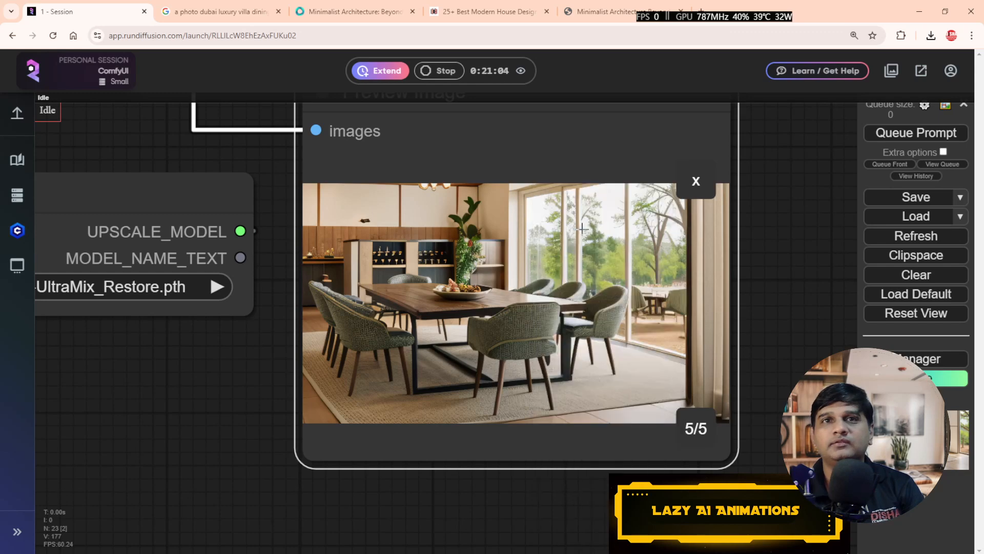
# Step: Inspect the fifth upscaled dining room render up close and return to the overall node graph
pyautogui.scroll(5, 436, 318)
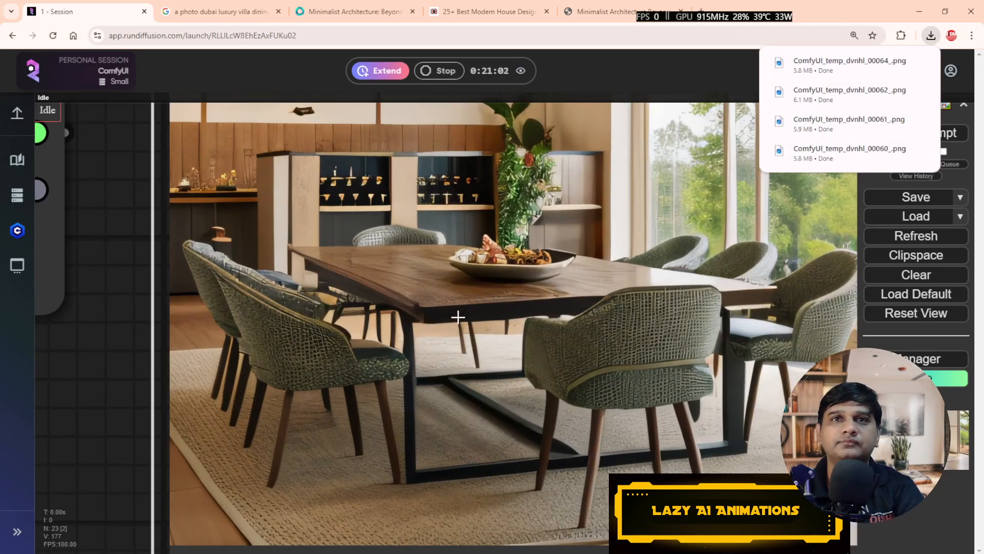
pyautogui.scroll(3, 458, 317)
pyautogui.scroll(-2, 510, 308)
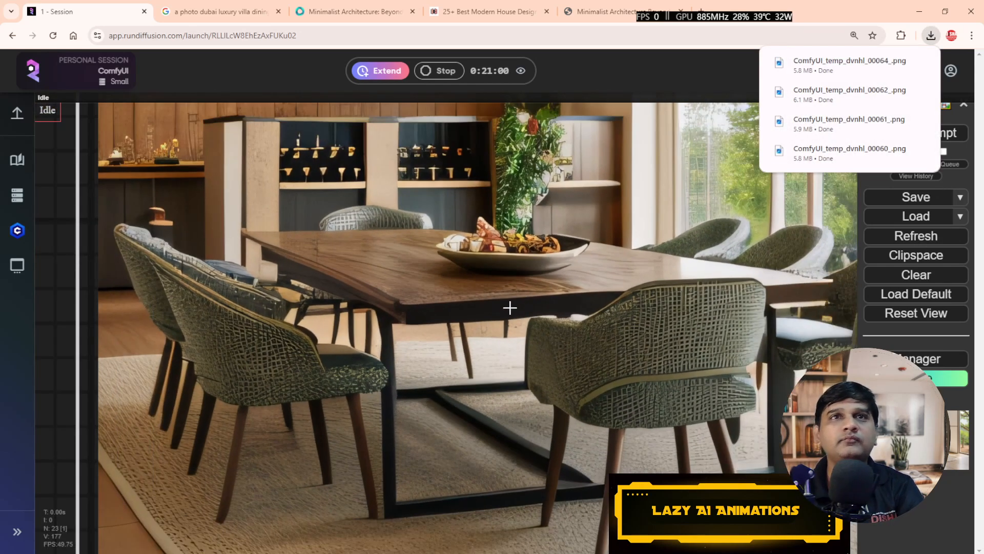
pyautogui.scroll(-5, 509, 308)
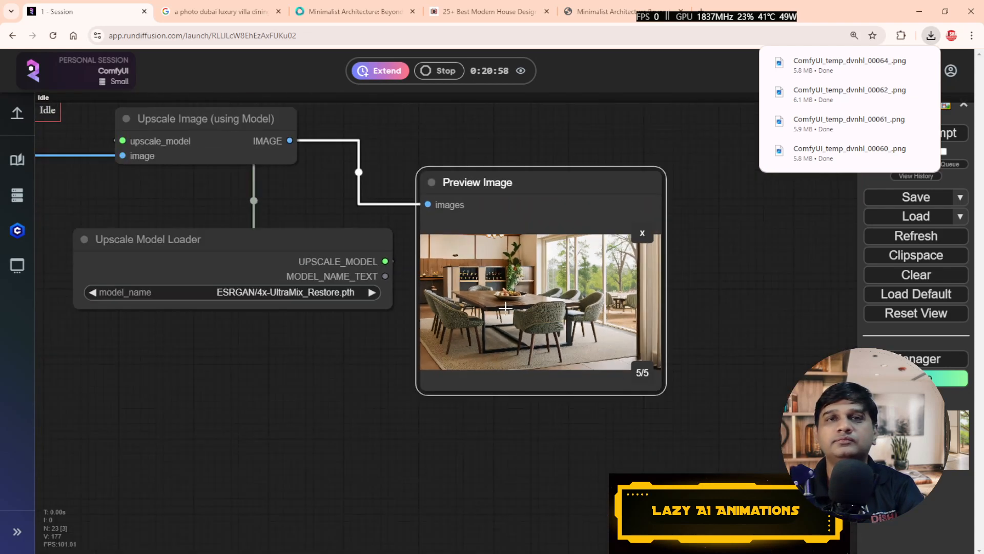
pyautogui.moveTo(290, 362); pyautogui.dragTo(453, 376)
pyautogui.scroll(-8, 453, 377)
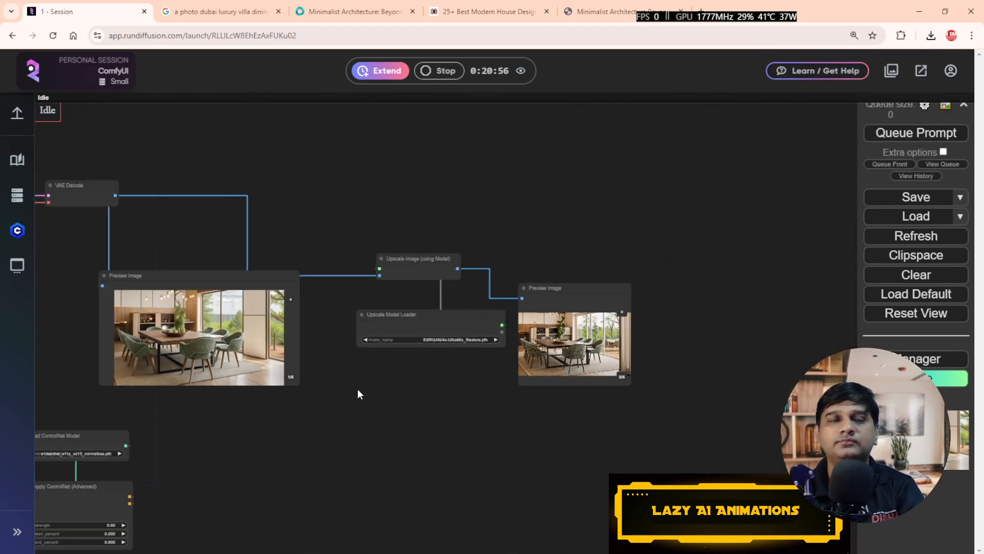
pyautogui.moveTo(344, 393); pyautogui.dragTo(564, 345)
pyautogui.scroll(-3, 574, 341)
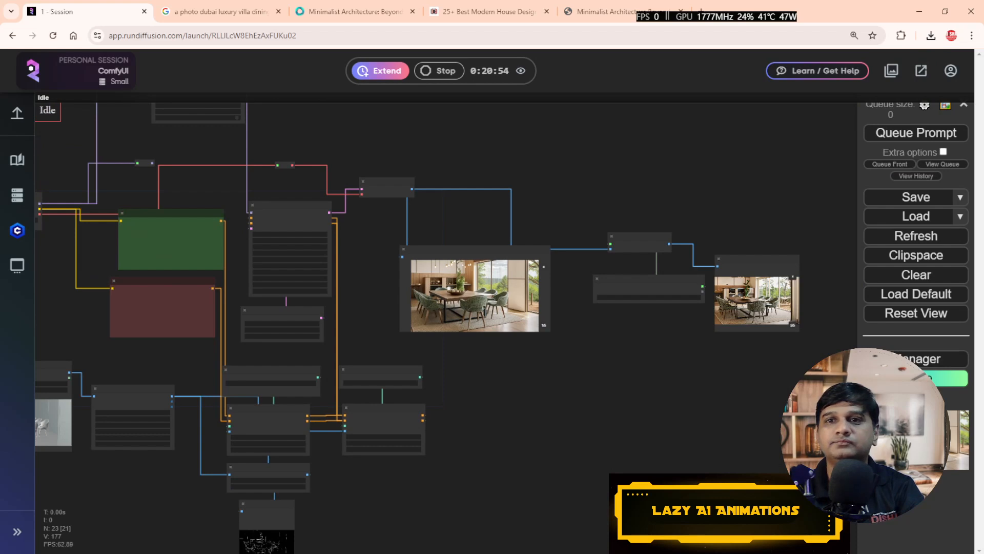
pyautogui.moveTo(598, 456); pyautogui.dragTo(745, 439)
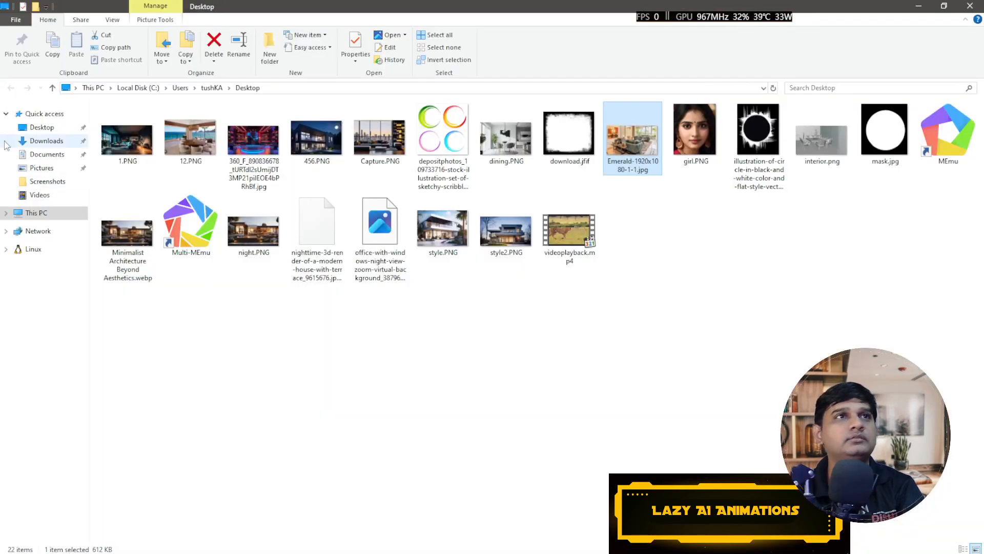
# Step: Open ComfyUI_temp_dvnhl_00027_.png from the Downloads folder in File Explorer and maximize the image viewer
pyautogui.click(78, 146)
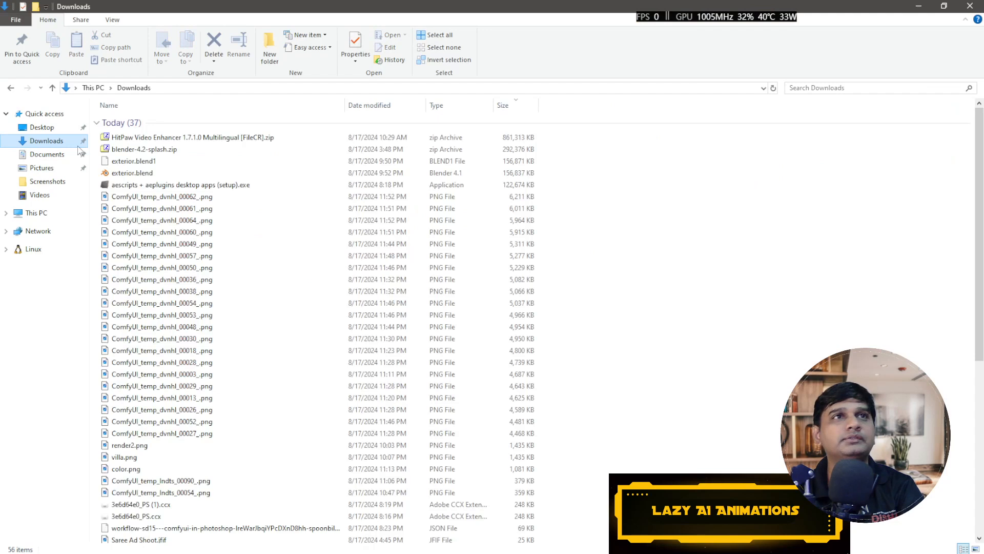
pyautogui.click(207, 435)
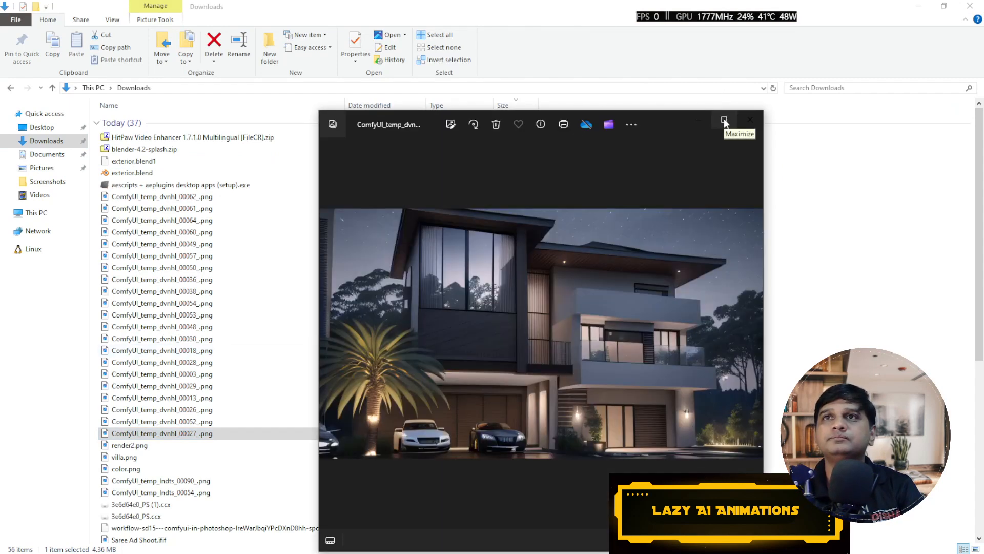
pyautogui.click(724, 121)
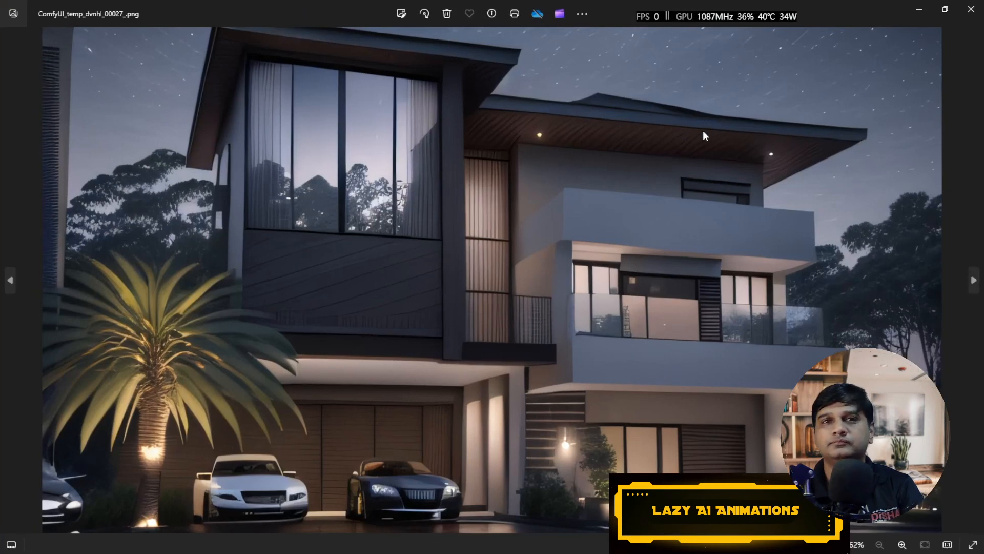
# Step: Browse the saved renders in the image viewer, from the night villa exteriors through the green-chair dining room variations
pyautogui.press('Left')
pyautogui.press('Left')
pyautogui.press('Left')
pyautogui.press('Left')
pyautogui.press('Left')
pyautogui.press('Left')
pyautogui.press('Left')
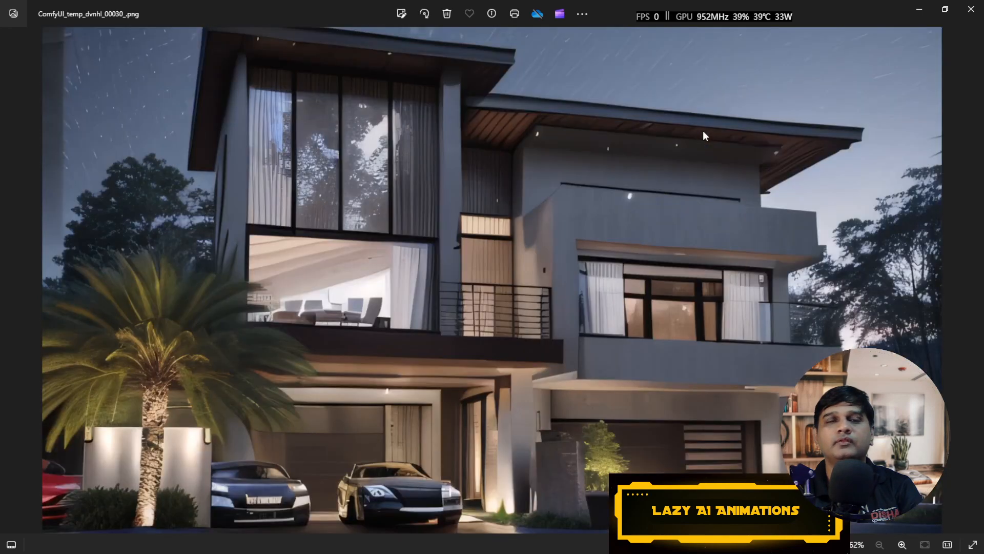
pyautogui.press('Left')
pyautogui.press('Left')
pyautogui.press('Left')
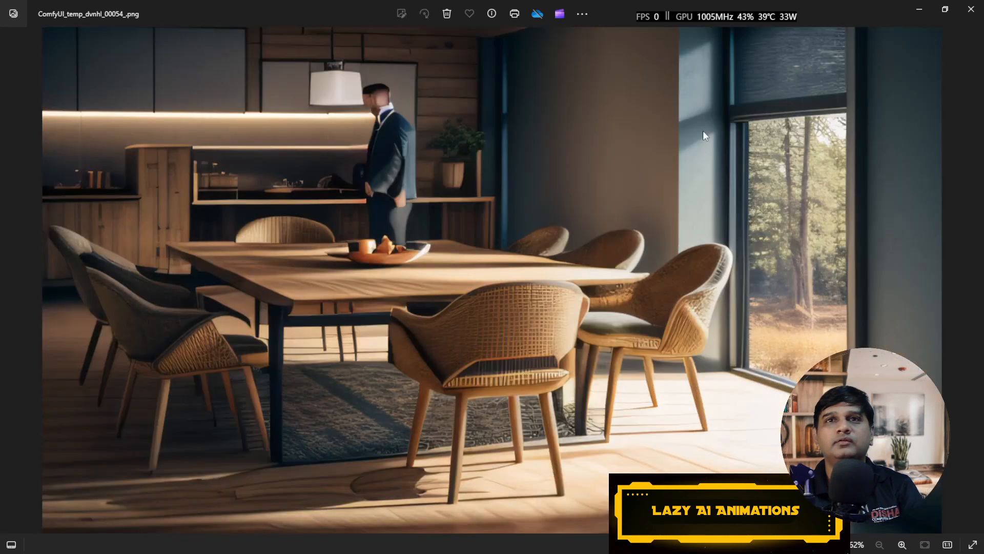
pyautogui.press('Left')
pyautogui.press('Left')
pyautogui.press('Left')
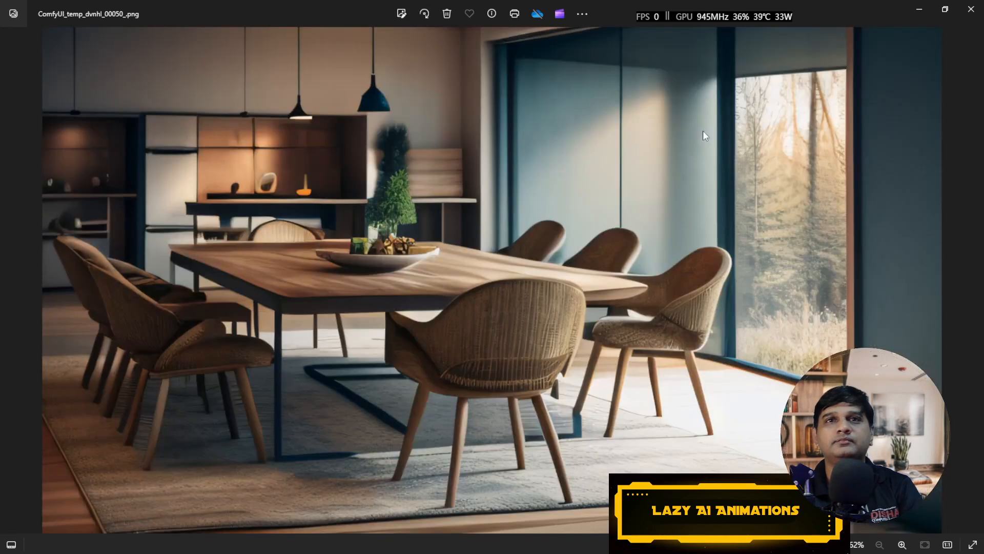
pyautogui.press('Left')
pyautogui.press('Left')
pyautogui.press('Left')
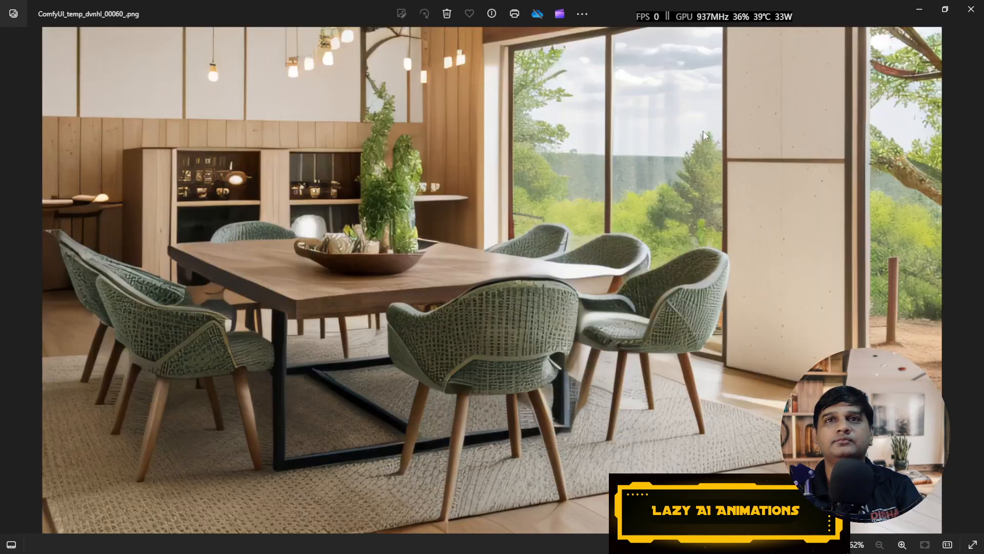
pyautogui.press('Left')
pyautogui.press('Left')
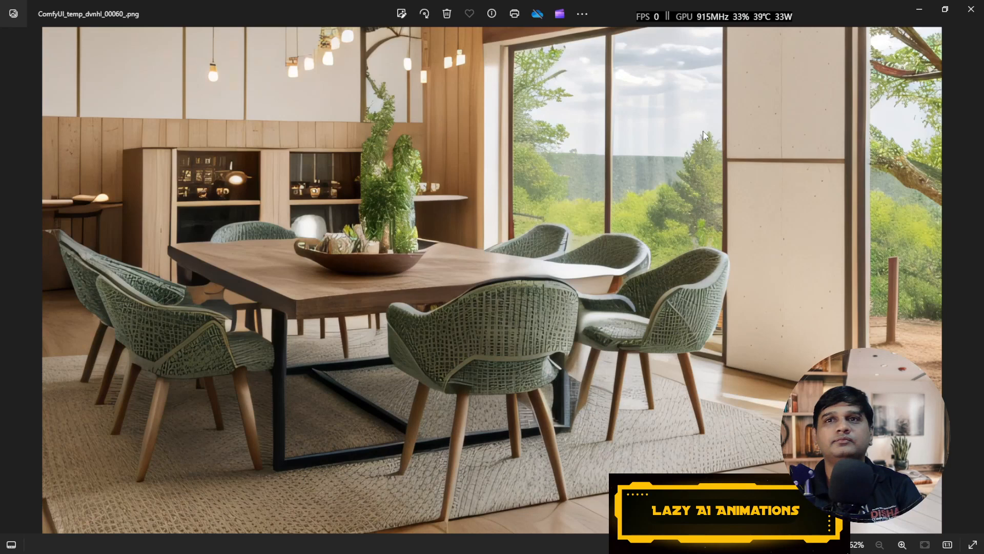
pyautogui.press('Left')
pyautogui.press('Left')
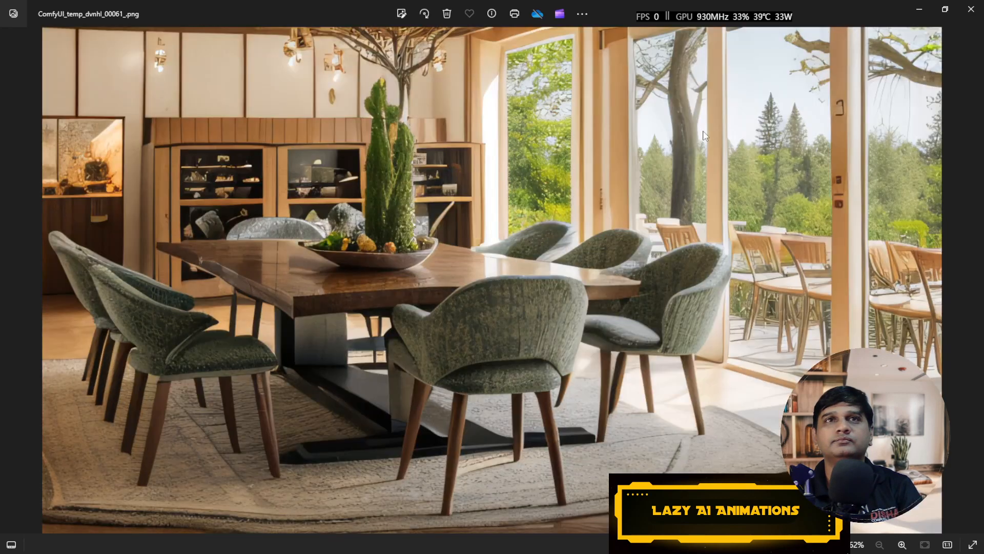
pyautogui.press('Left')
pyautogui.press('Left')
pyautogui.press('Left')
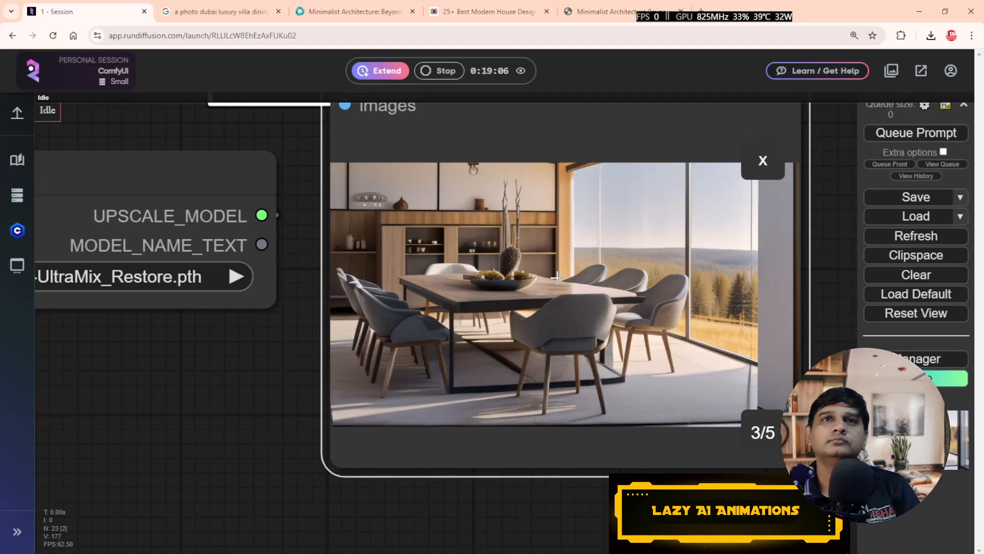
# Step: Save the third upscaled grey-chair dining room render from the final Preview Image node in ComfyUI and view the remaining variations
pyautogui.rightClick(503, 254)
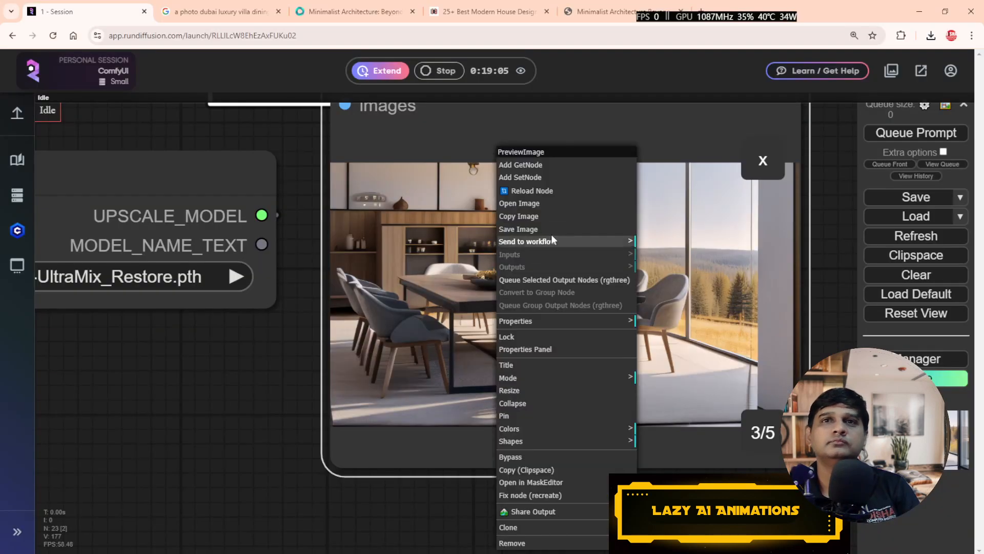
pyautogui.click(549, 227)
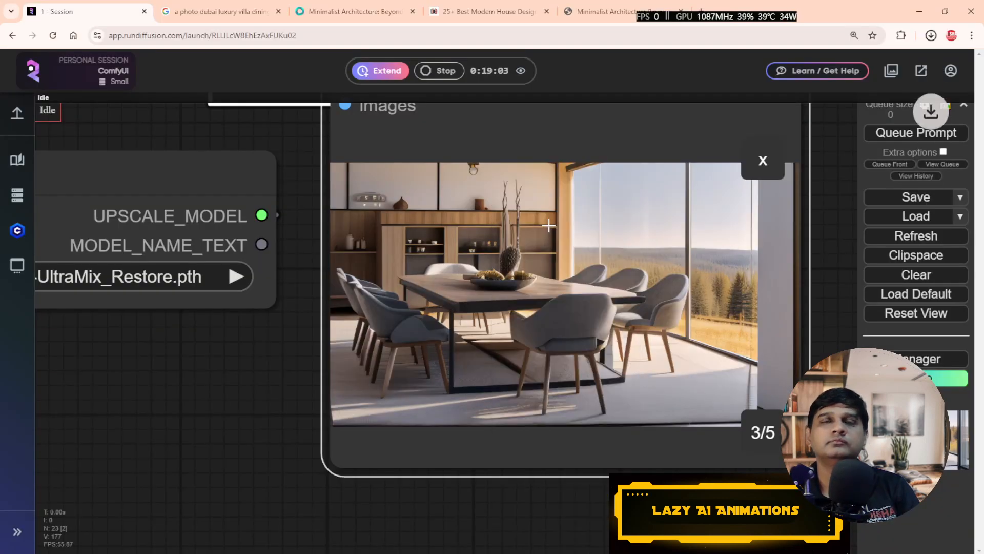
pyautogui.press('Right')
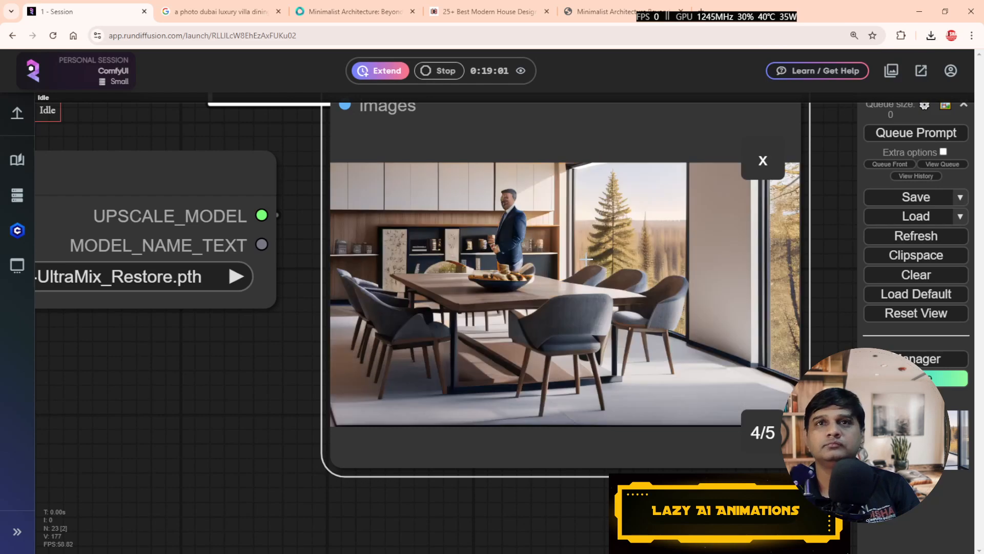
pyautogui.press('Right')
pyautogui.press('Right')
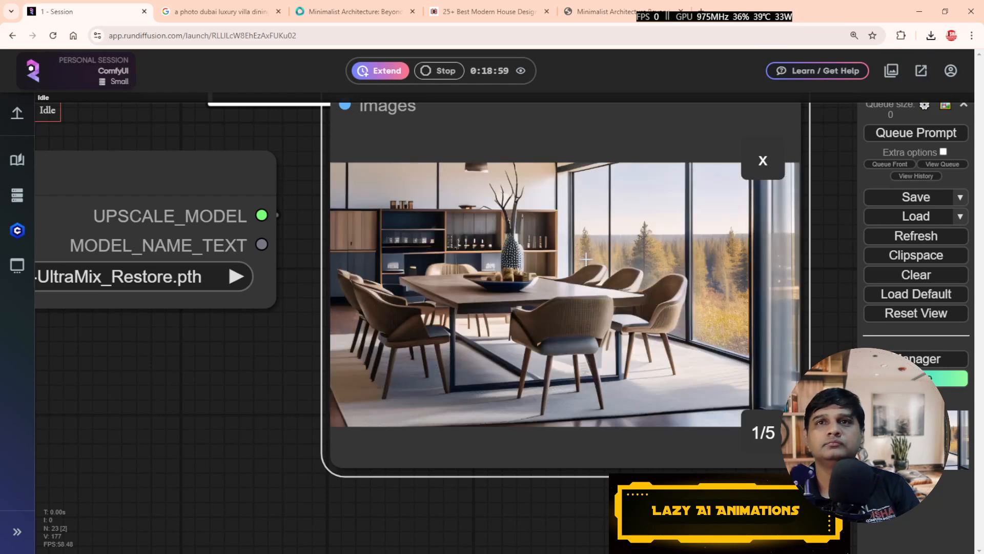
# Step: Switch to the Blender render window to check the dining room view with the standing man, and return to the ComfyUI workflow
pyautogui.scroll(-5, 321, 375)
pyautogui.moveTo(208, 394); pyautogui.dragTo(745, 358)
pyautogui.scroll(-4, 564, 422)
pyautogui.moveTo(623, 381); pyautogui.dragTo(717, 361)
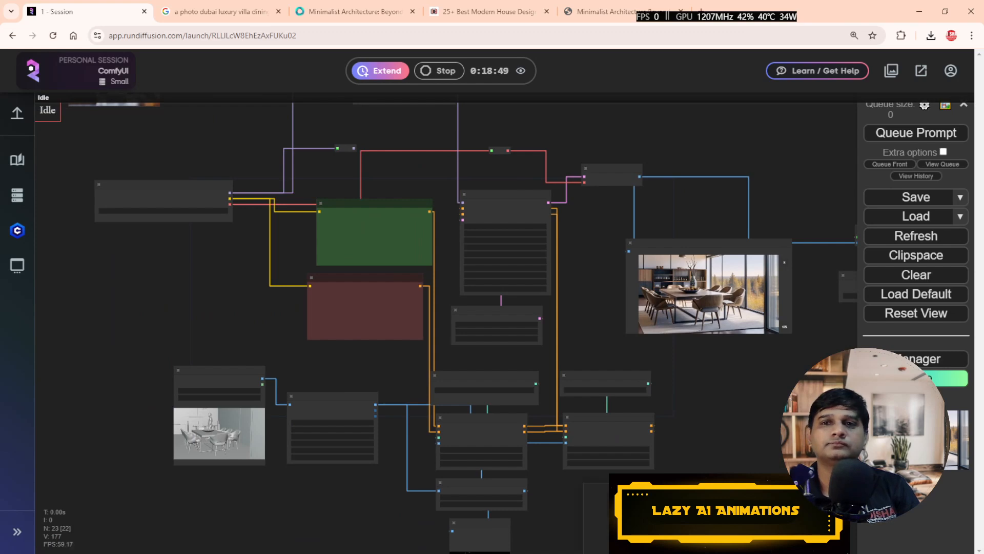
pyautogui.hotkey('alt', 'Tab')
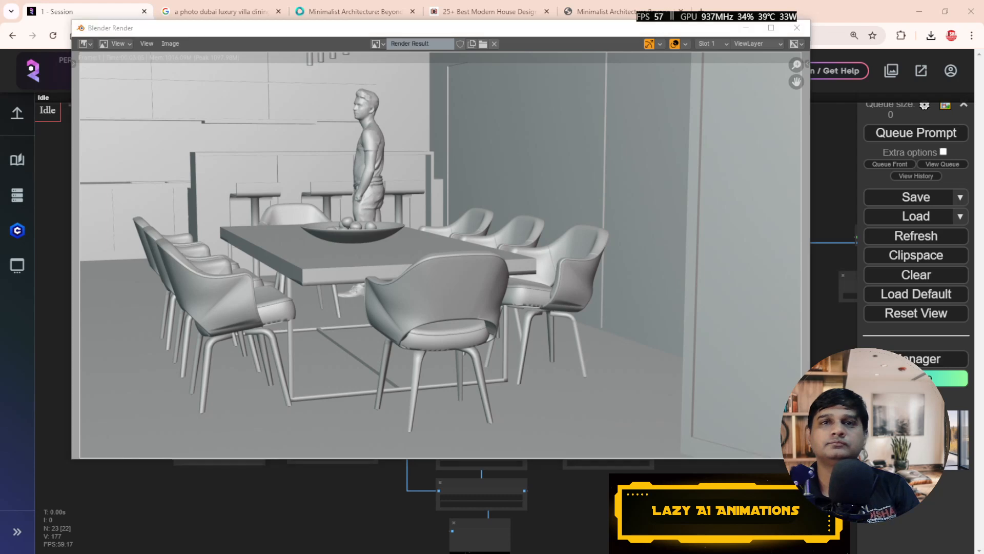
pyautogui.hotkey('alt', 'Tab')
pyautogui.moveTo(727, 454); pyautogui.dragTo(713, 420)
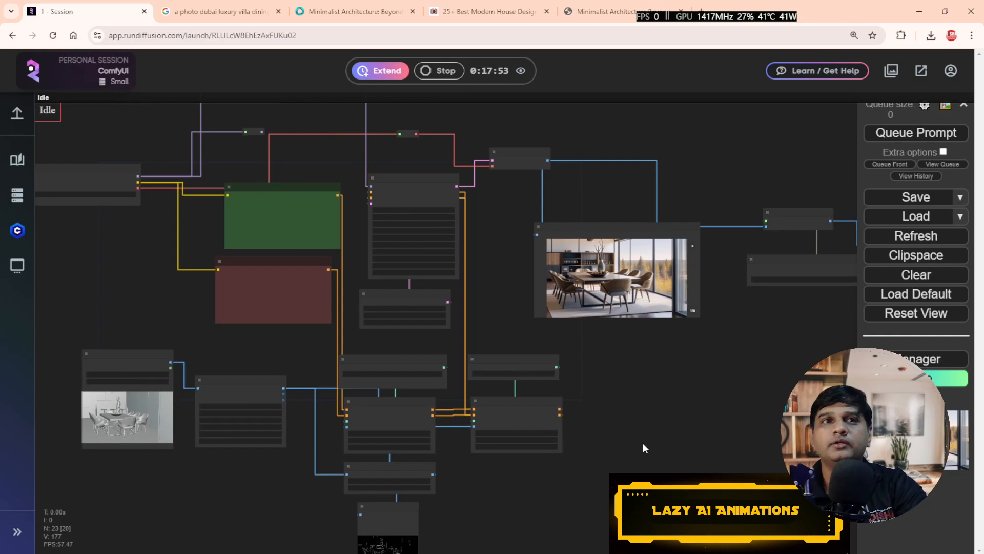
# Step: Compare the five upscaled dining room variations in the final Preview Image node and return to the whole workflow
pyautogui.scroll(8, 642, 444)
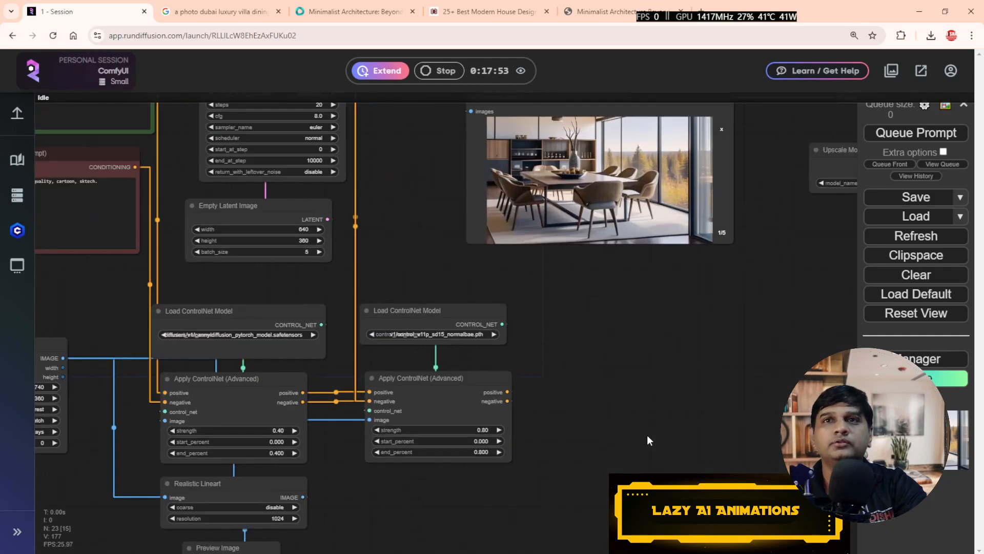
pyautogui.moveTo(595, 303); pyautogui.dragTo(532, 445)
pyautogui.scroll(-3, 680, 467)
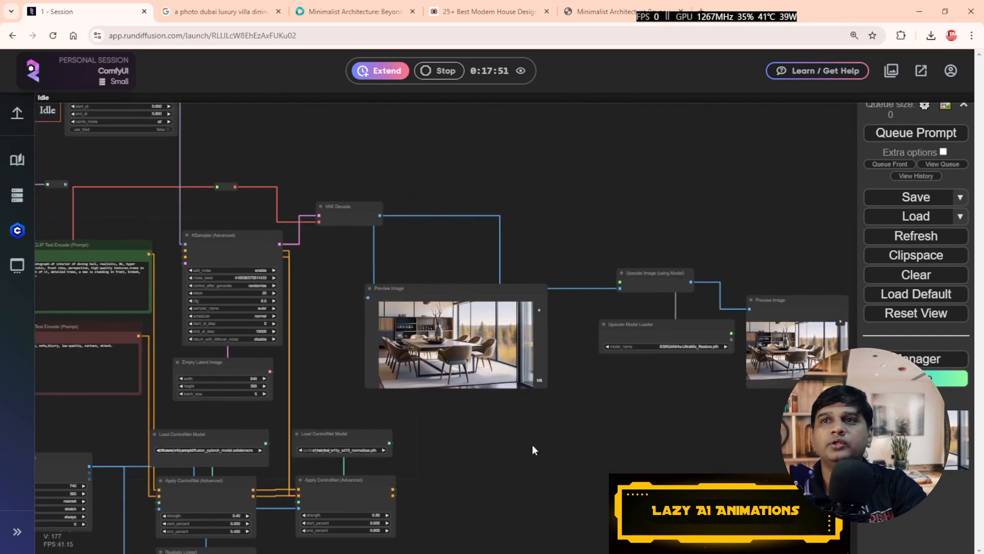
pyautogui.scroll(3, 681, 460)
pyautogui.moveTo(681, 460); pyautogui.dragTo(498, 442)
pyautogui.scroll(2, 769, 451)
pyautogui.moveTo(769, 450); pyautogui.dragTo(547, 484)
pyautogui.moveTo(594, 433); pyautogui.dragTo(562, 515)
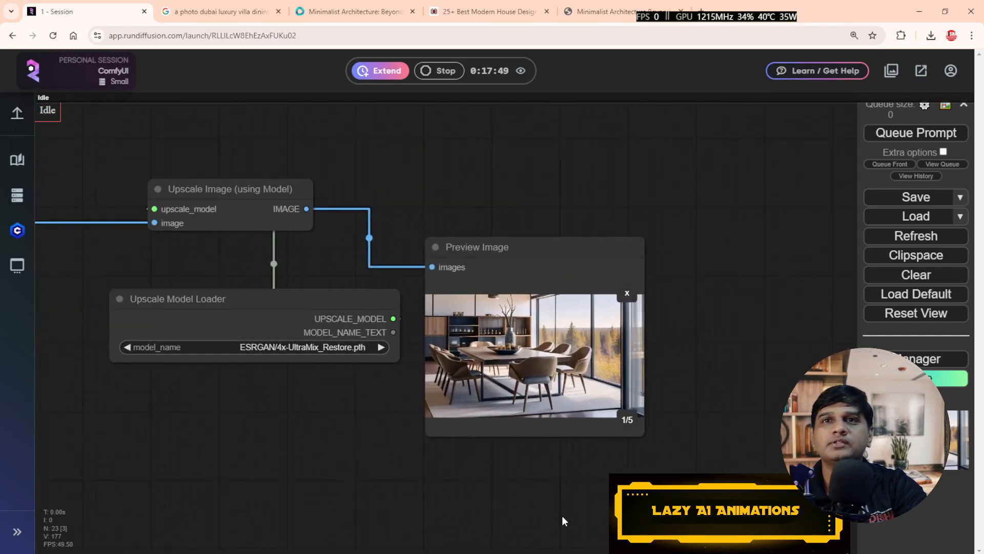
pyautogui.click(567, 366)
pyautogui.press('Right')
pyautogui.press('Right')
pyautogui.press('Left')
pyautogui.press('Left')
pyautogui.press('Right')
pyautogui.press('Right')
pyautogui.press('Right')
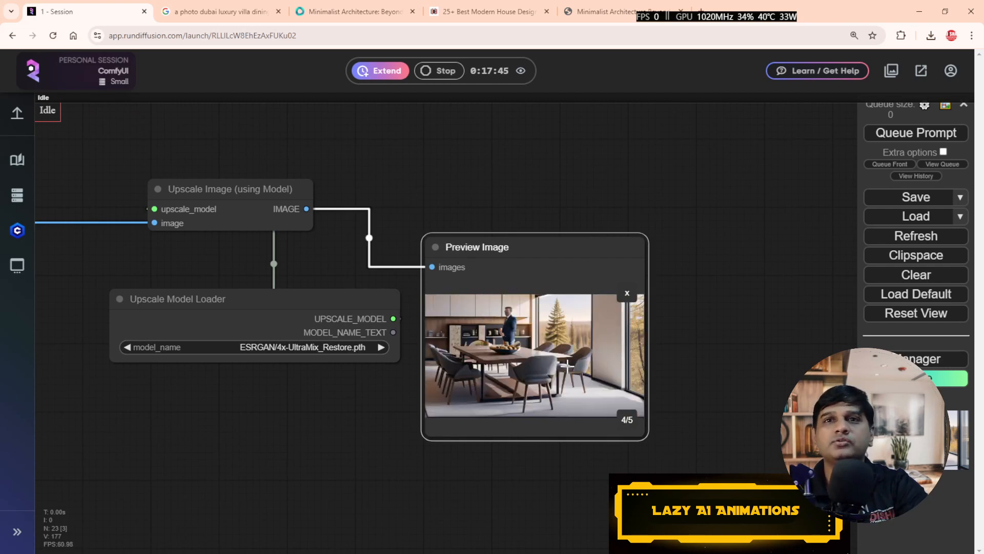
pyautogui.press('Left')
pyautogui.press('Right')
pyautogui.press('Right')
pyautogui.press('Right')
pyautogui.press('Right')
pyautogui.press('Right')
pyautogui.press('Right')
pyautogui.press('Right')
pyautogui.press('Right')
pyautogui.press('Right')
pyautogui.press('Right')
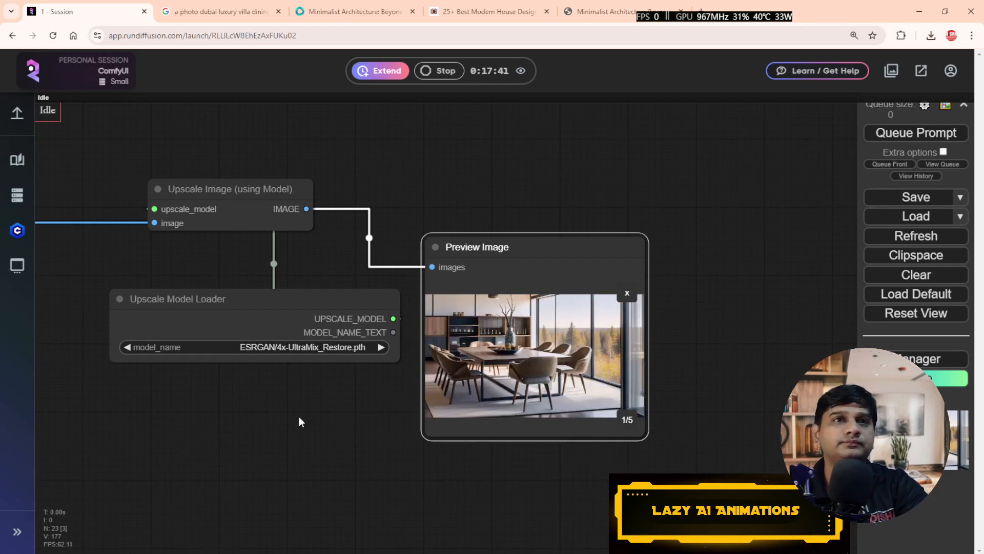
pyautogui.scroll(-8, 369, 415)
pyautogui.scroll(-5, 544, 484)
pyautogui.moveTo(542, 487); pyautogui.dragTo(672, 409)
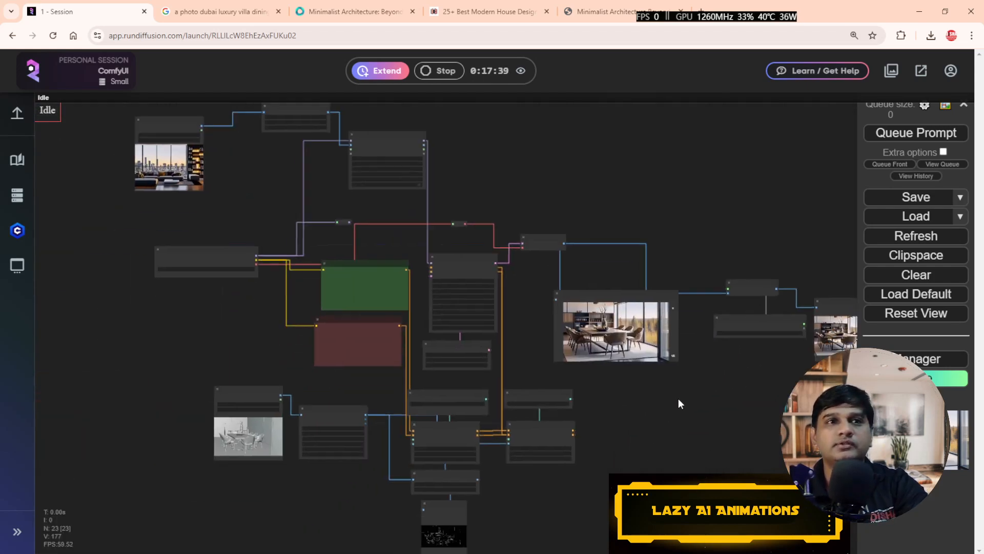